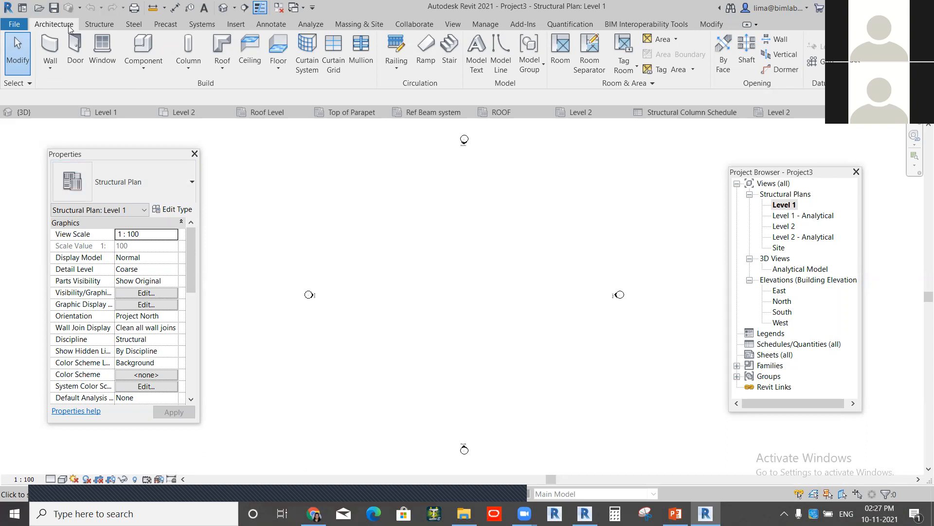
# Step: Start placing a structural column and check which column types are already loaded
pyautogui.click(99, 25)
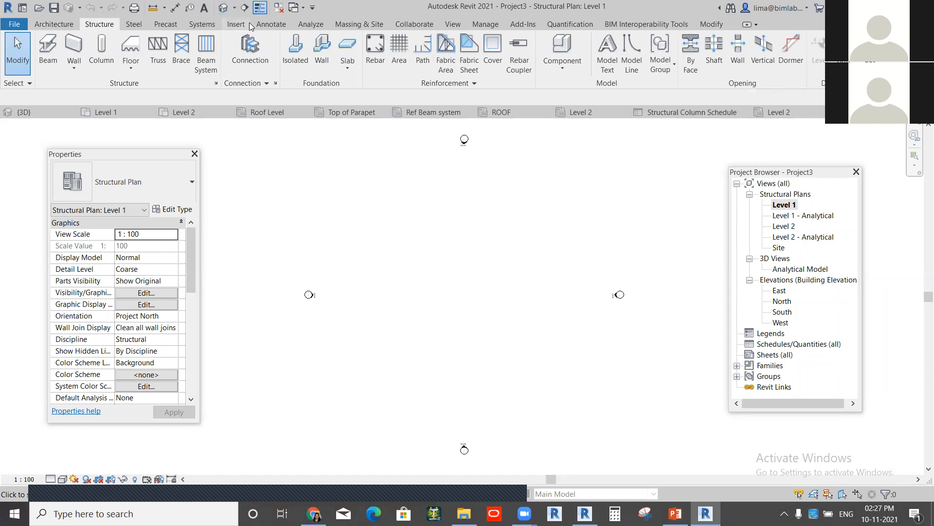
pyautogui.click(102, 61)
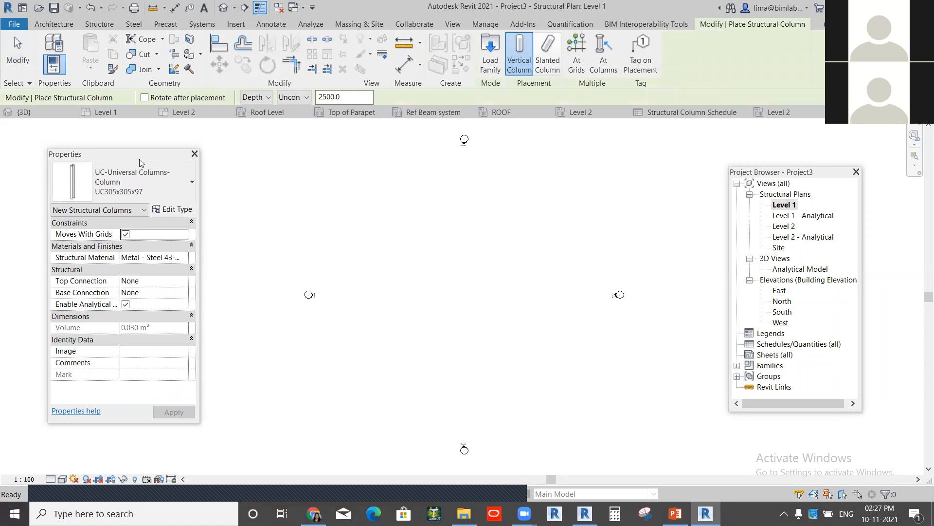
pyautogui.click(145, 184)
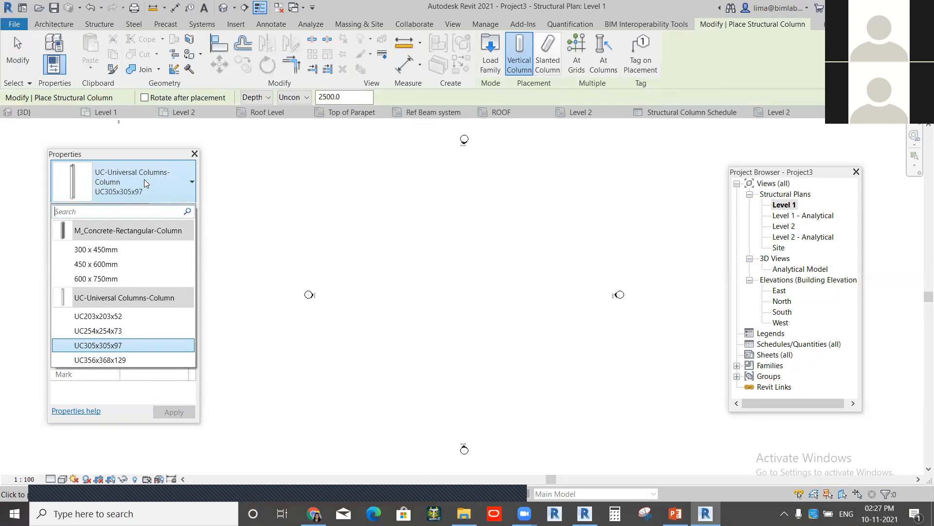
pyautogui.click(145, 184)
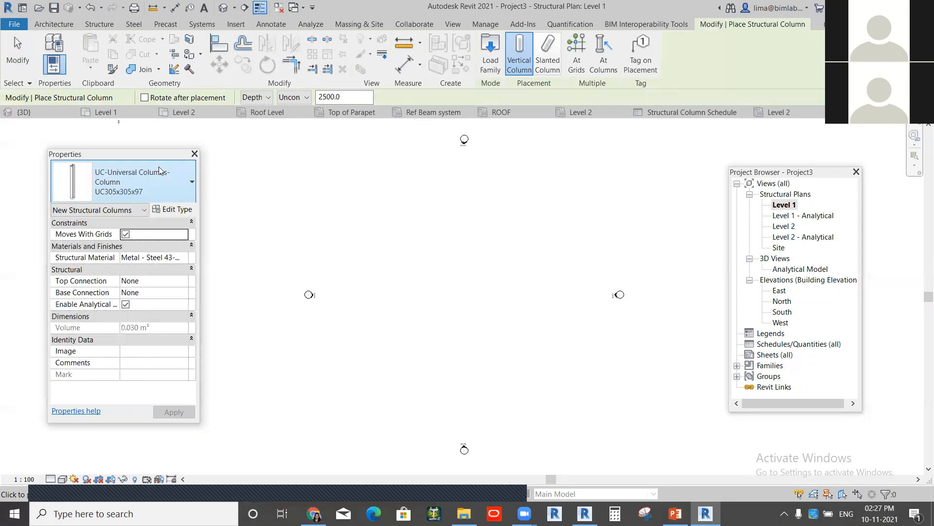
# Step: Start loading a family and browse to the Libraries folder inside RVT 2021's Libraries folder
pyautogui.click(492, 68)
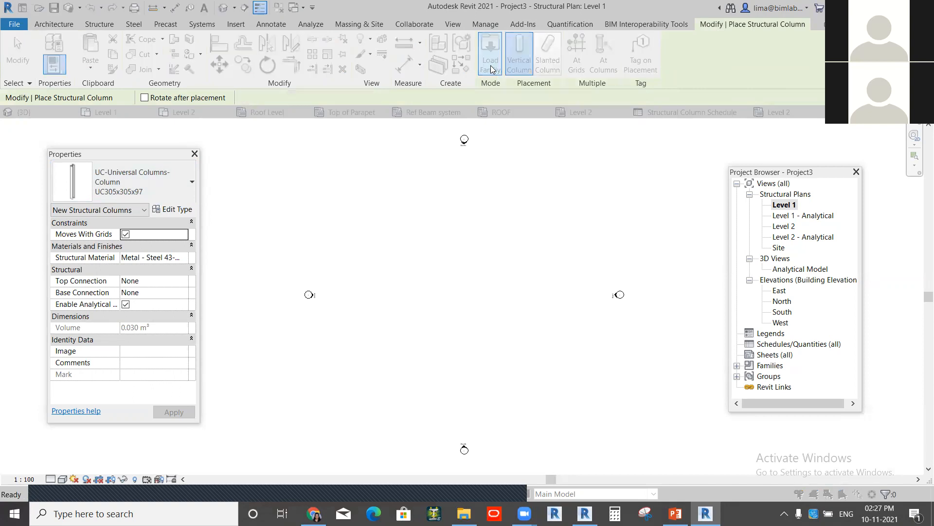
pyautogui.click(420, 124)
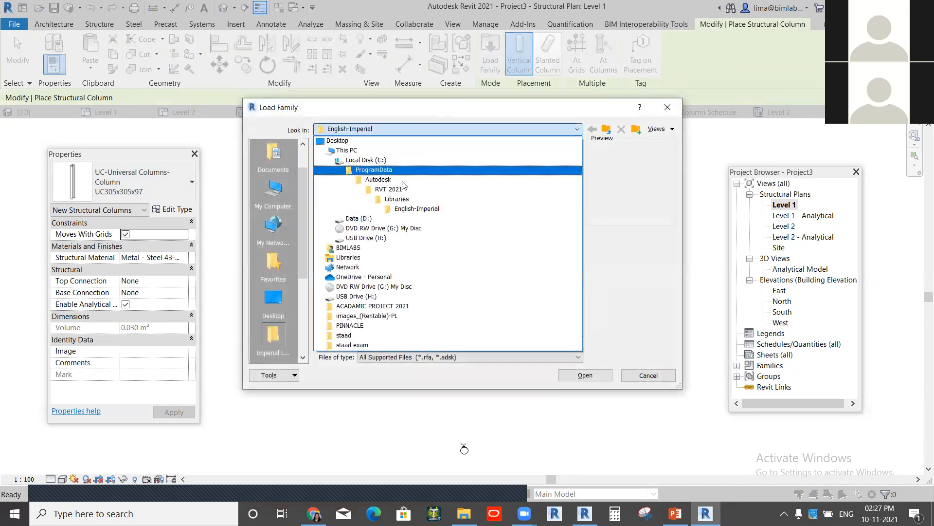
pyautogui.click(386, 191)
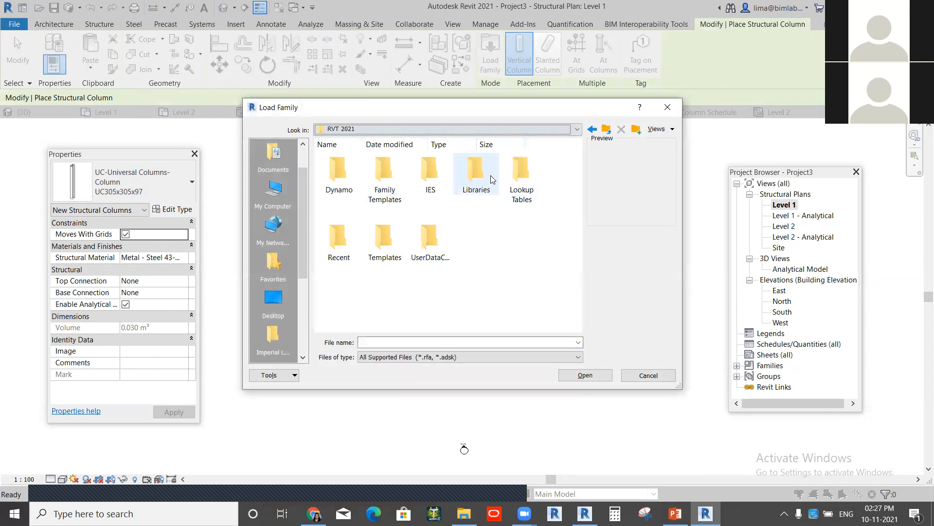
pyautogui.doubleClick(480, 170)
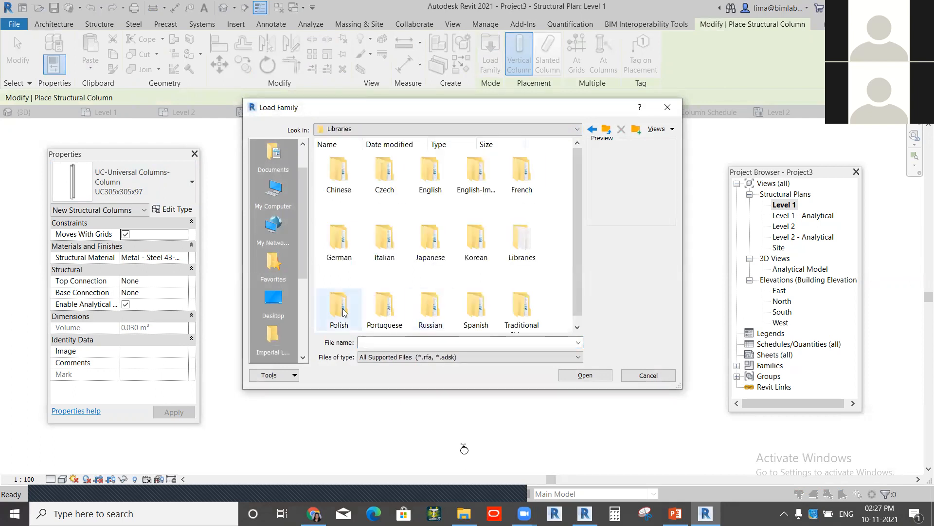
pyautogui.doubleClick(521, 238)
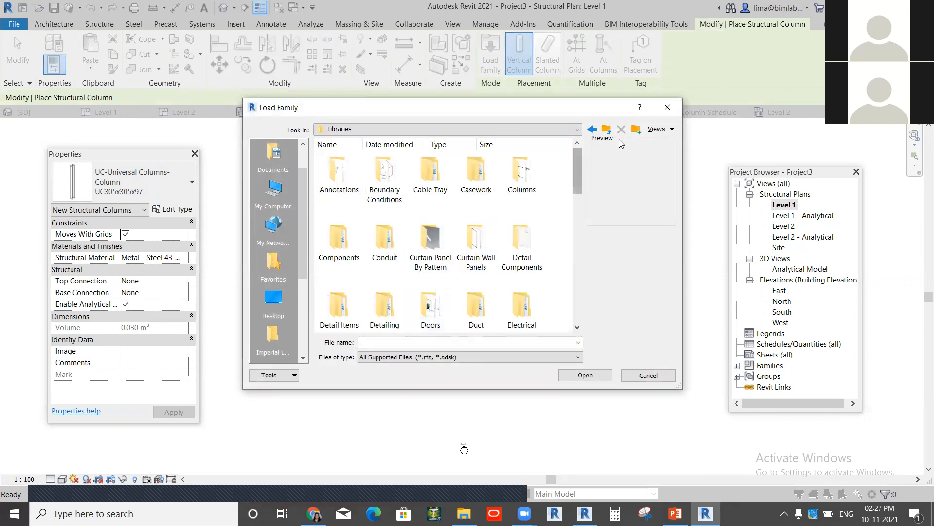
# Step: Show the library folders as a list and open the Steel folder within Structural Columns
pyautogui.click(660, 129)
pyautogui.click(668, 143)
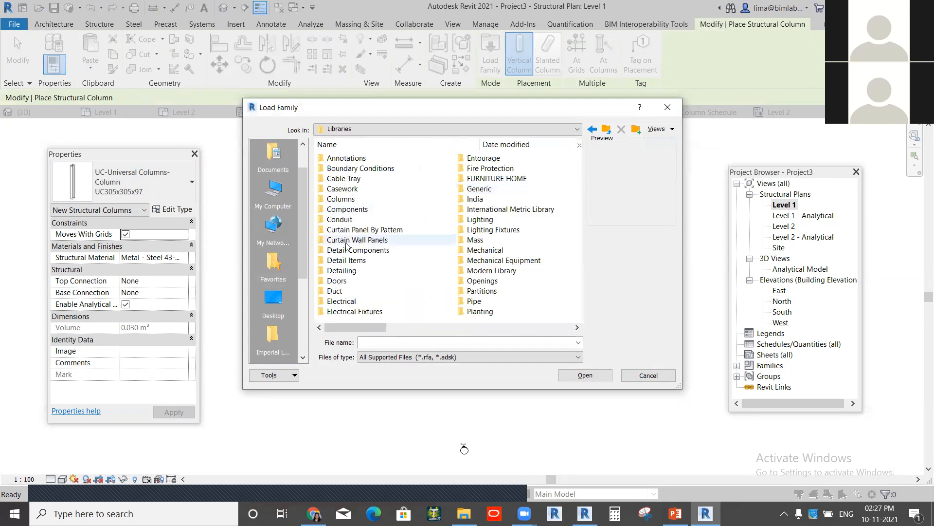
pyautogui.moveTo(342, 327); pyautogui.dragTo(403, 327)
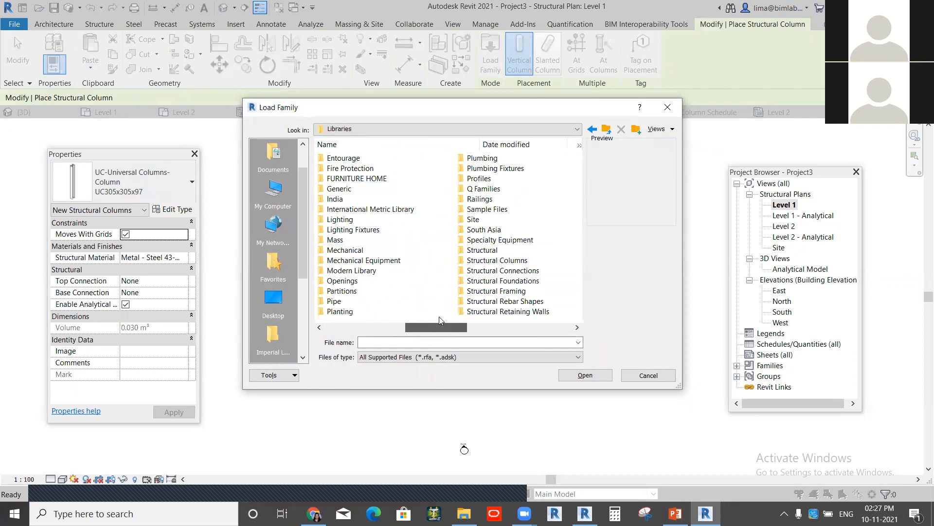
pyautogui.doubleClick(506, 265)
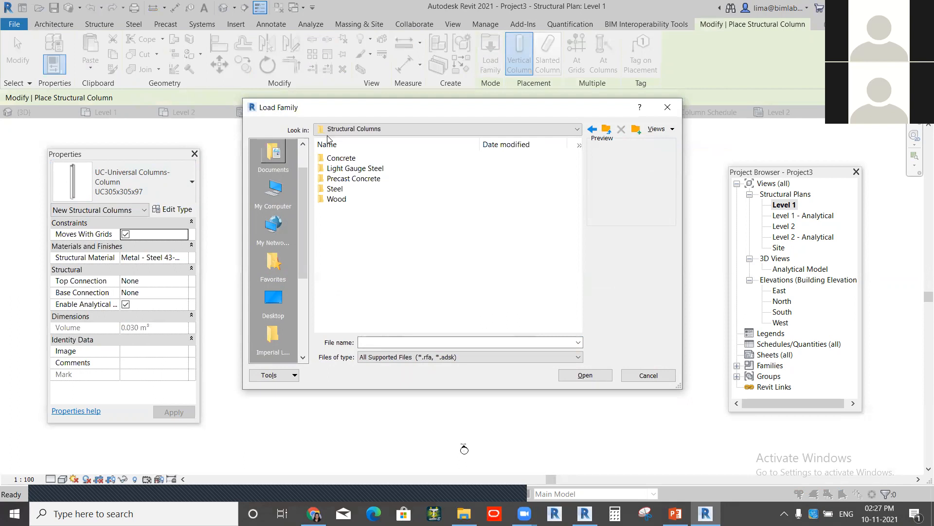
pyautogui.click(341, 189)
pyautogui.doubleClick(356, 189)
# Step: Examine the previews of the steel column families, including channel, angle, pipe, hollow and welded flange sections
pyautogui.click(367, 189)
pyautogui.click(367, 220)
pyautogui.click(368, 271)
pyautogui.click(370, 291)
pyautogui.click(370, 312)
pyautogui.click(373, 261)
pyautogui.click(375, 199)
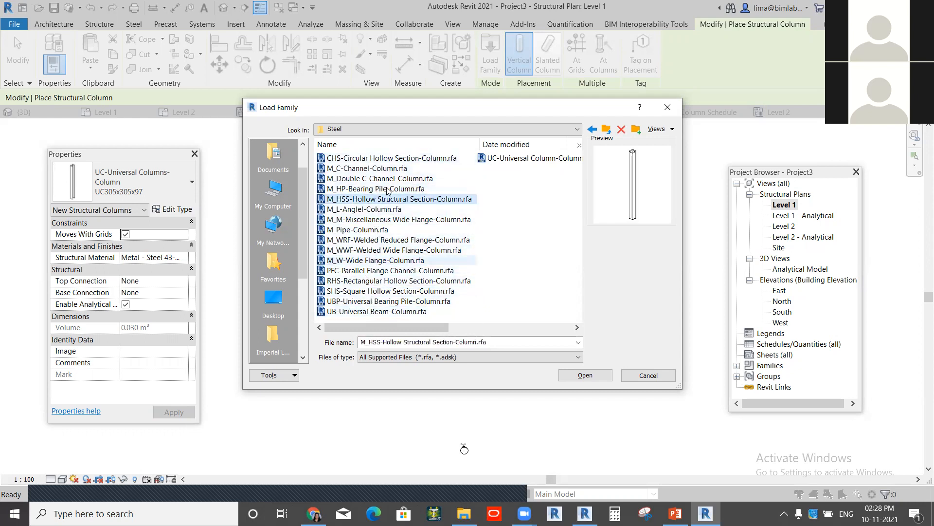
pyautogui.click(365, 281)
pyautogui.click(370, 158)
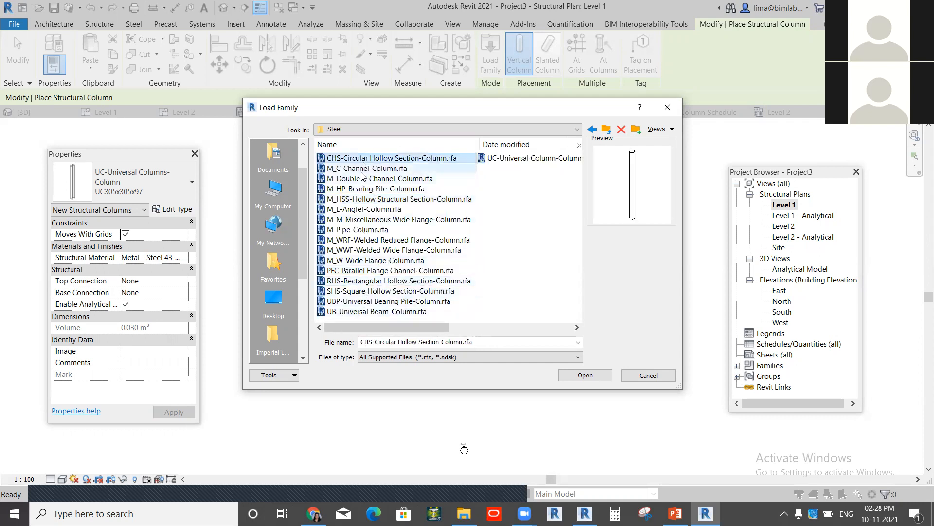
pyautogui.click(363, 169)
pyautogui.click(365, 200)
pyautogui.click(365, 209)
pyautogui.click(368, 230)
pyautogui.click(372, 240)
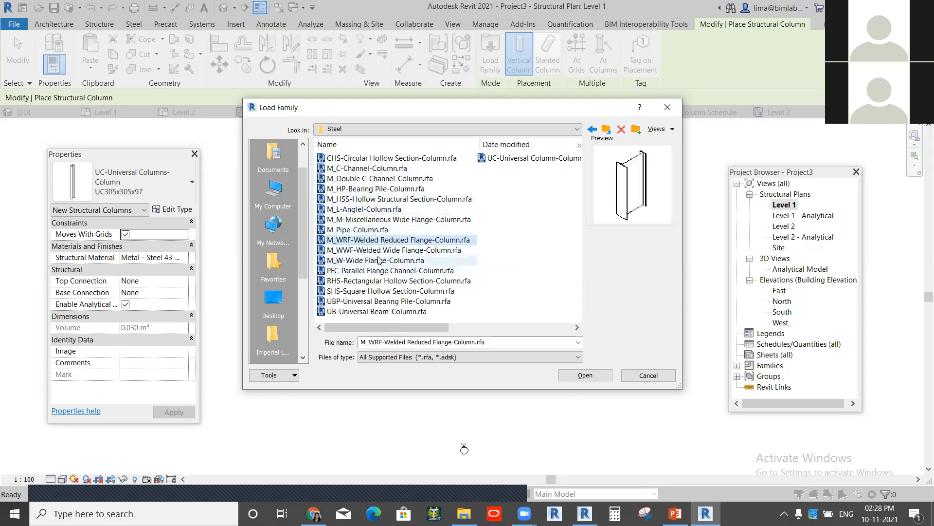
pyautogui.click(380, 250)
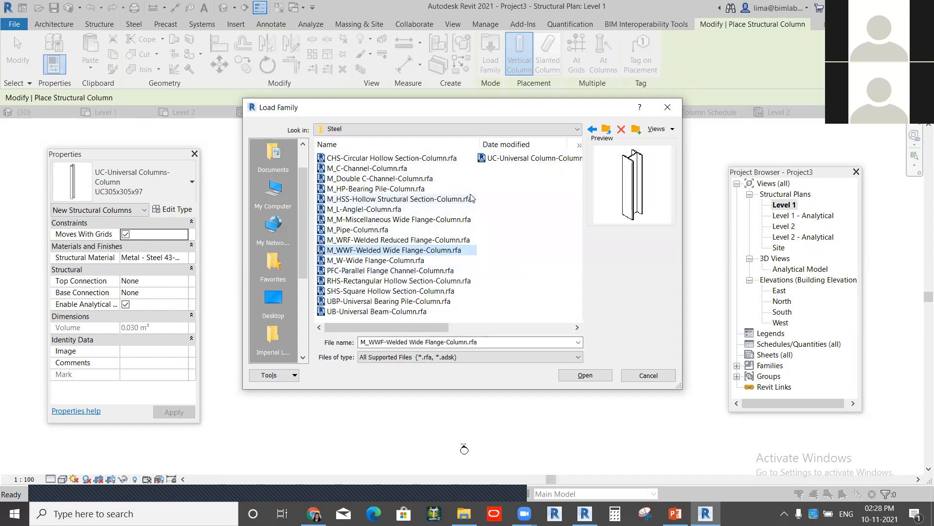
# Step: Load the UC-Universal Column-Column family with the type 356x406x393UC
pyautogui.click(518, 158)
pyautogui.click(564, 375)
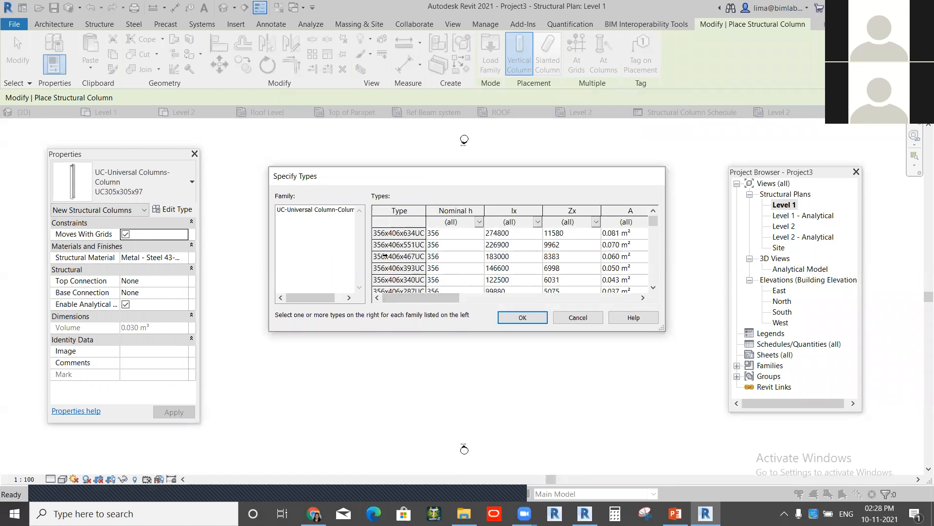
pyautogui.click(398, 269)
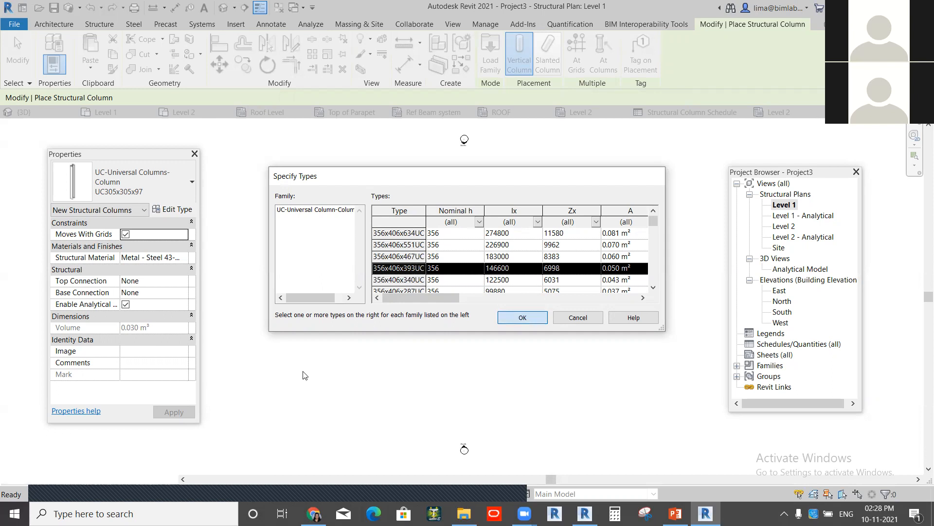
pyautogui.click(522, 317)
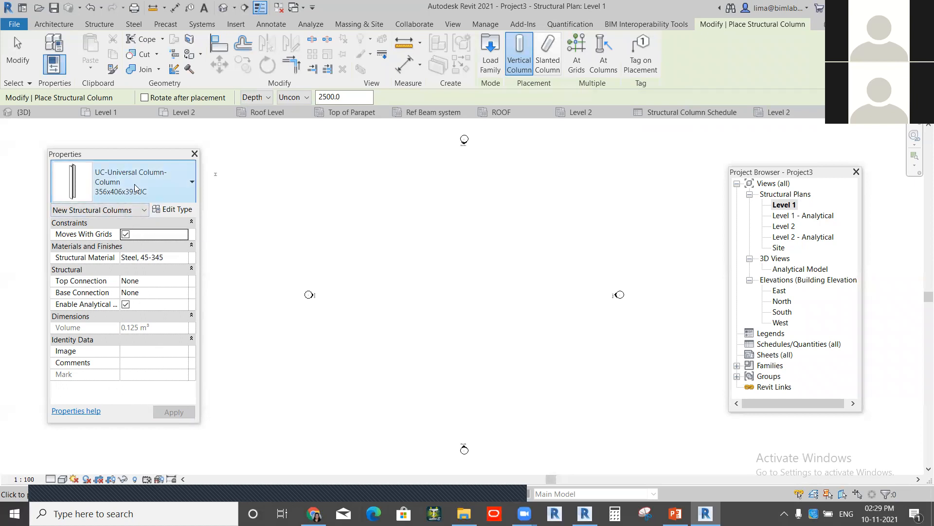
# Step: Inspect the new column's structural material in the Material Browser and close it without changes
pyautogui.click(184, 258)
pyautogui.click(184, 257)
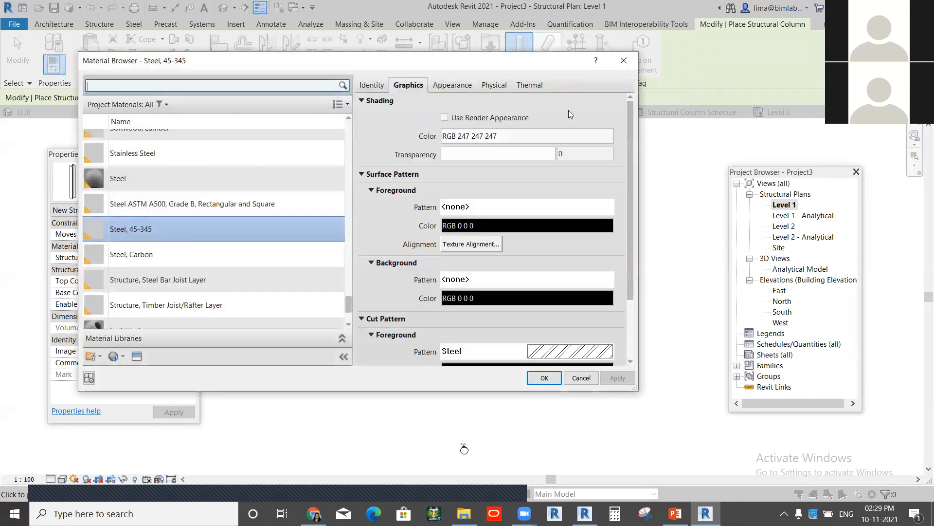
pyautogui.click(621, 64)
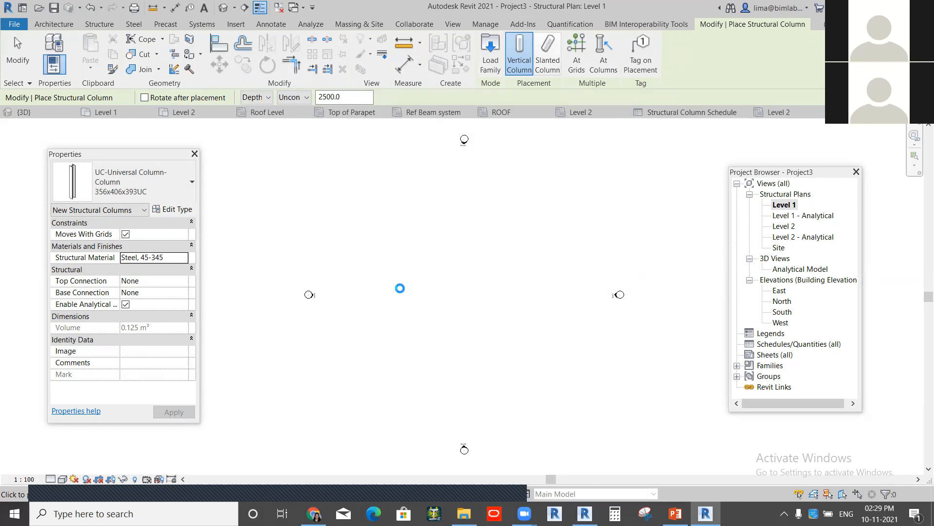
# Step: Place one 356x406x393UC column in the open area of the Level 1 plan and check its selection
pyautogui.scroll(1, 389, 275)
pyautogui.scroll(3, 396, 266)
pyautogui.click(368, 236)
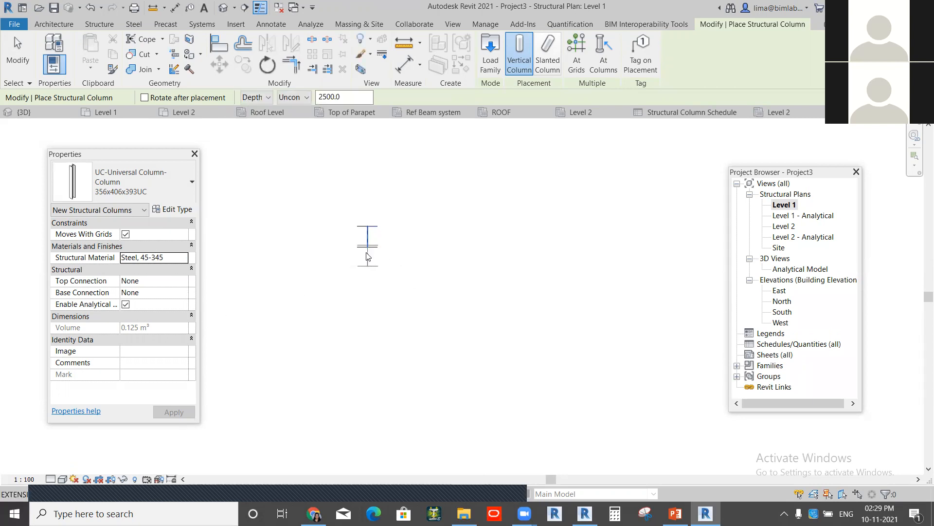
pyautogui.press('Escape')
pyautogui.click(366, 237)
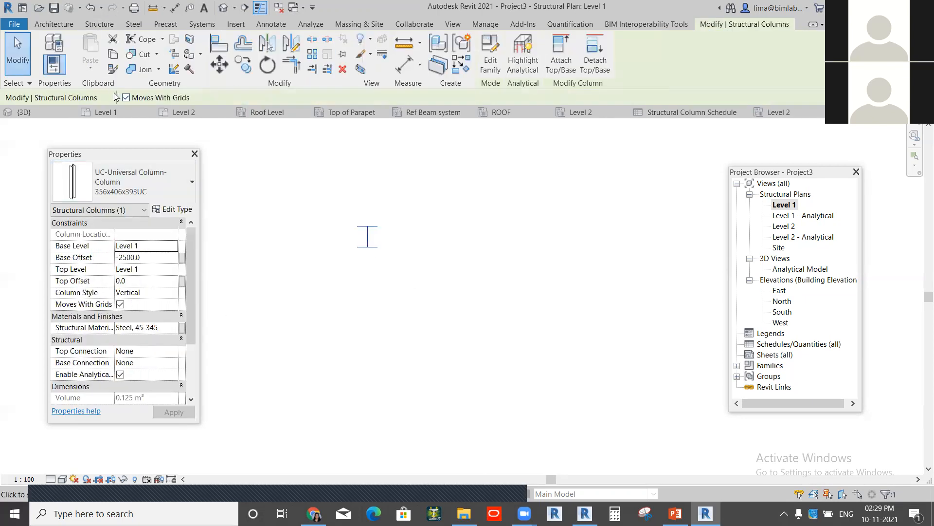
pyautogui.scroll(1, 354, 232)
pyautogui.click(443, 199)
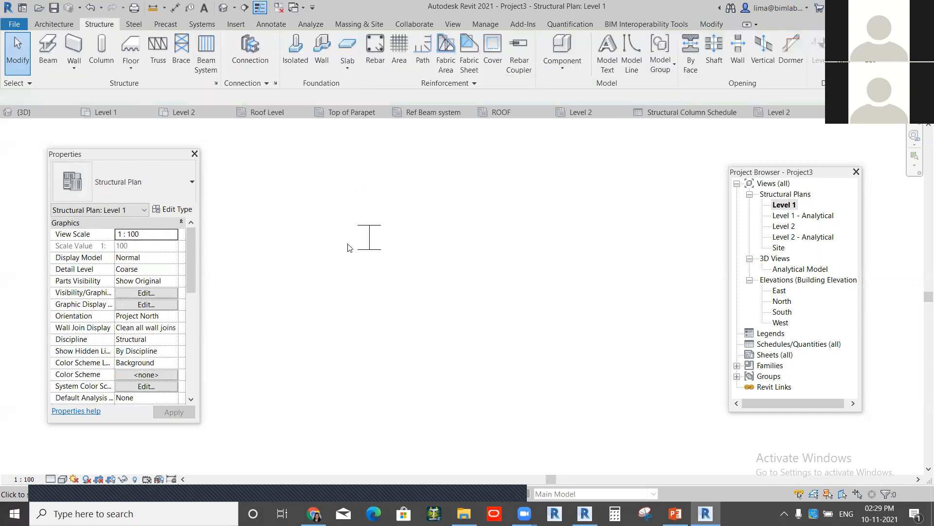
# Step: Set the placed column's top level to Level 2
pyautogui.click(372, 251)
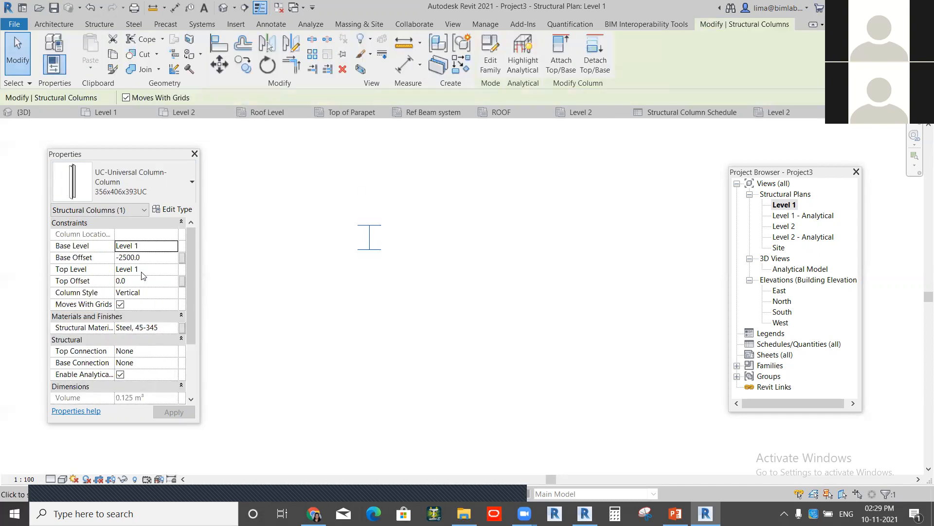
pyautogui.click(144, 279)
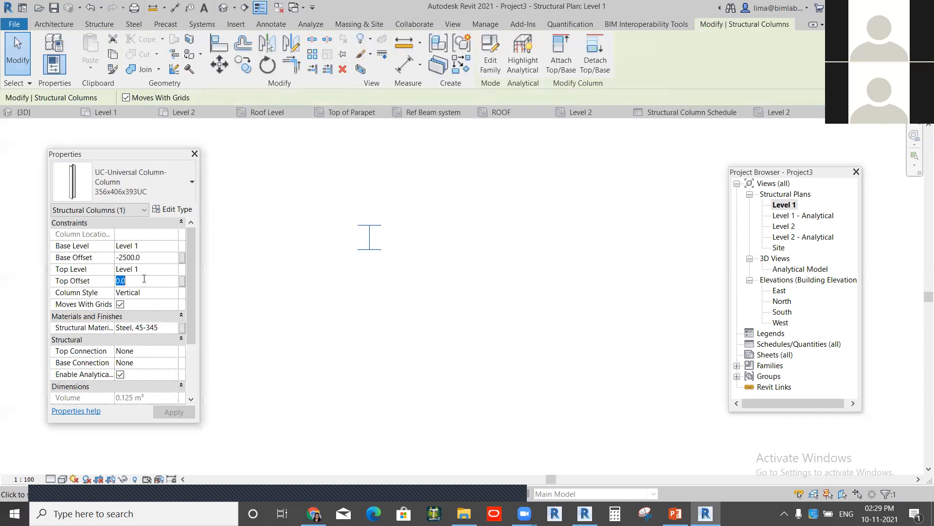
pyautogui.click(173, 268)
pyautogui.click(130, 292)
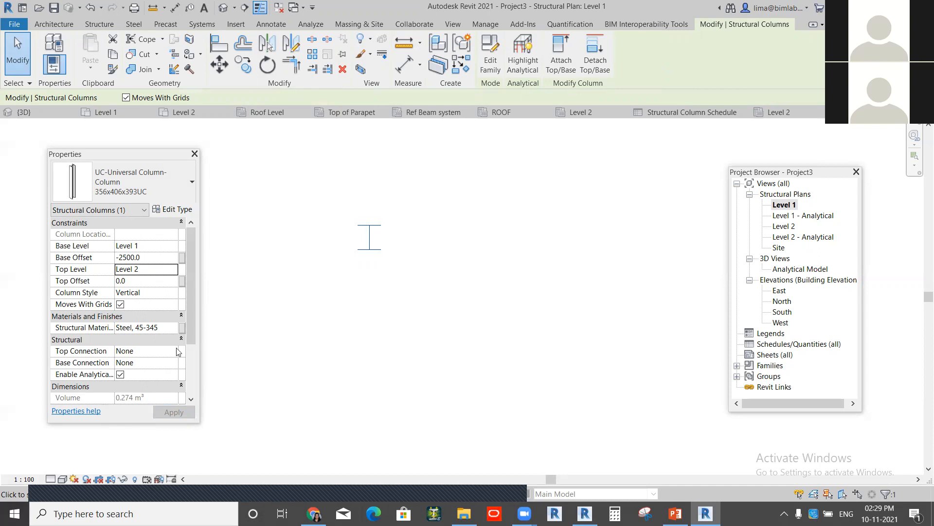
# Step: Review the column's remaining properties and delete the column from the plan
pyautogui.scroll(-2, 193, 331)
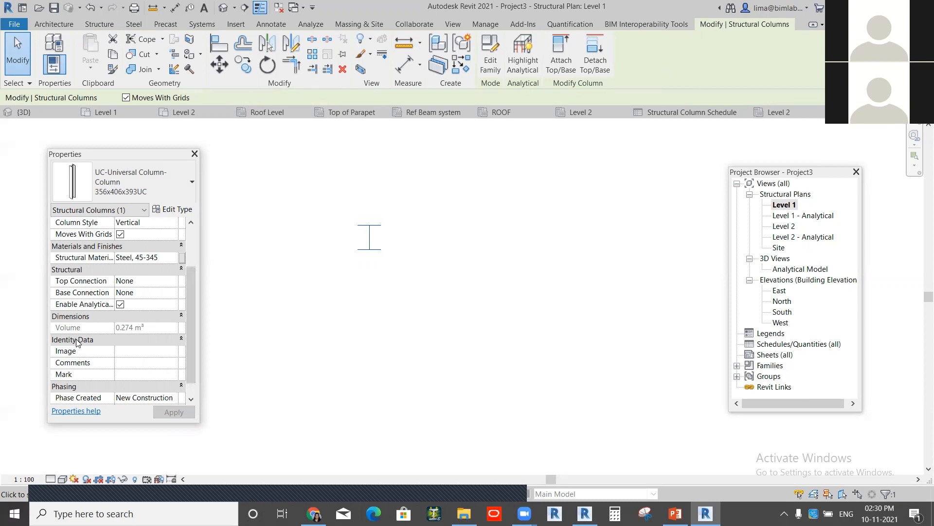
pyautogui.scroll(1, 454, 268)
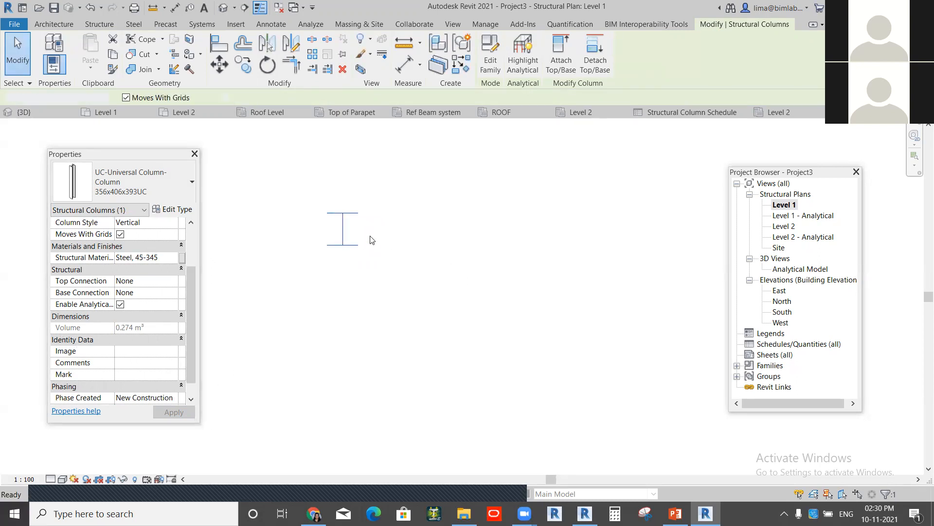
pyautogui.press('Delete')
# Step: Draw a vertical grid line in the Level 1 plan, from top to bottom, with its bubble at the lower end
pyautogui.press('g')
pyautogui.press('r')
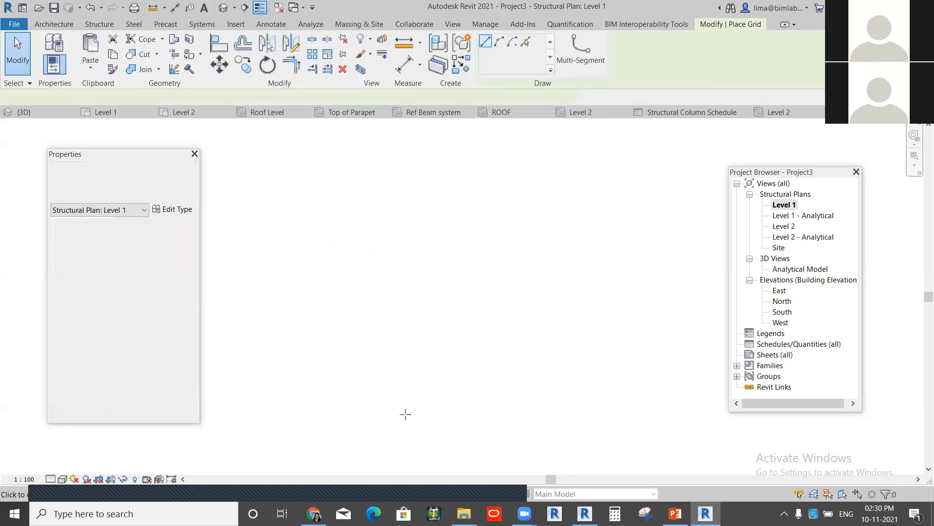
pyautogui.click(99, 24)
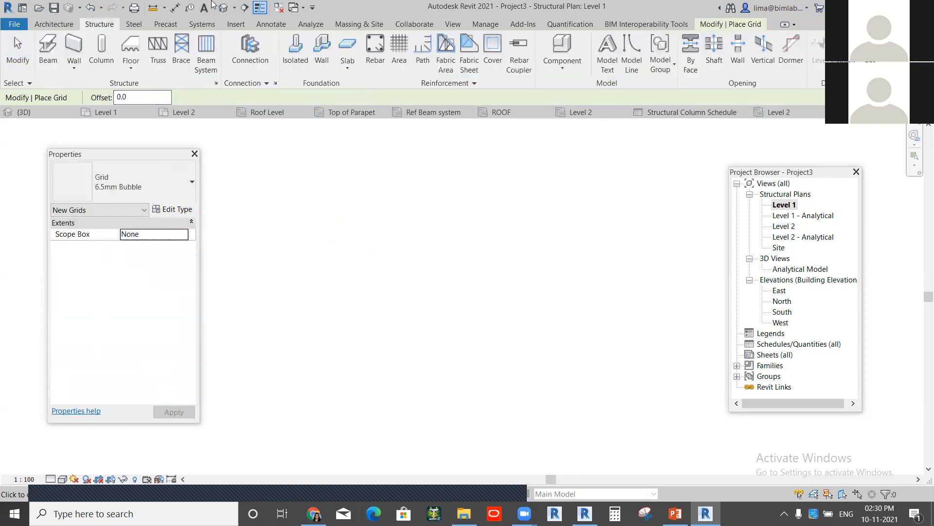
pyautogui.click(391, 202)
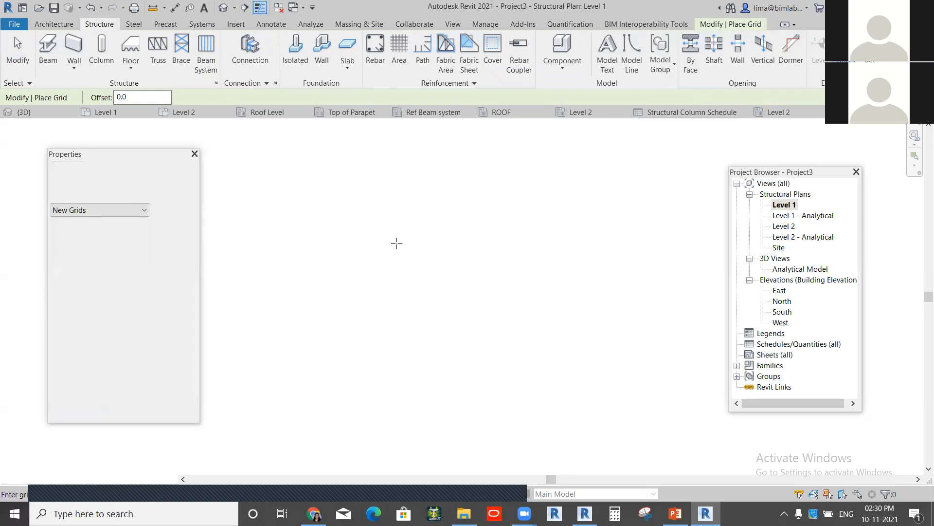
pyautogui.scroll(-1, 391, 343)
pyautogui.moveTo(391, 343); pyautogui.dragTo(382, 173, button='middle')
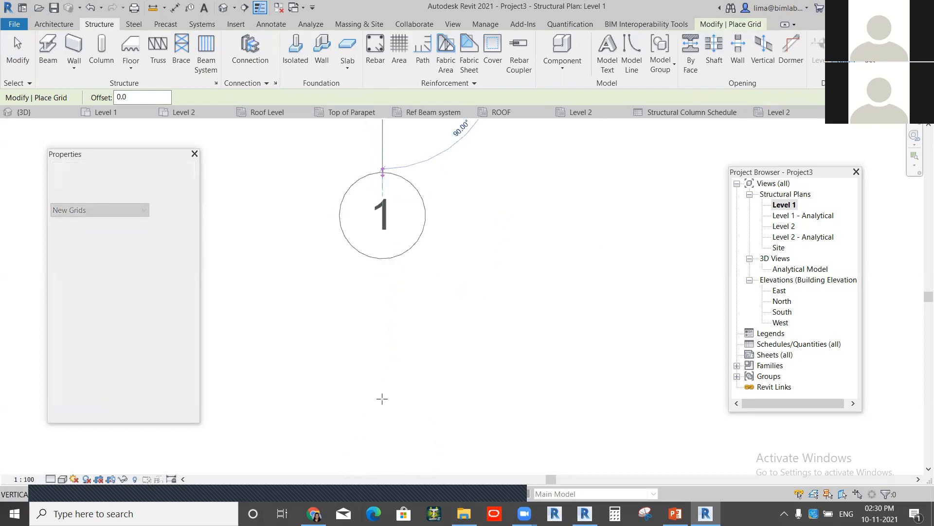
pyautogui.click(383, 422)
pyautogui.scroll(-2, 396, 340)
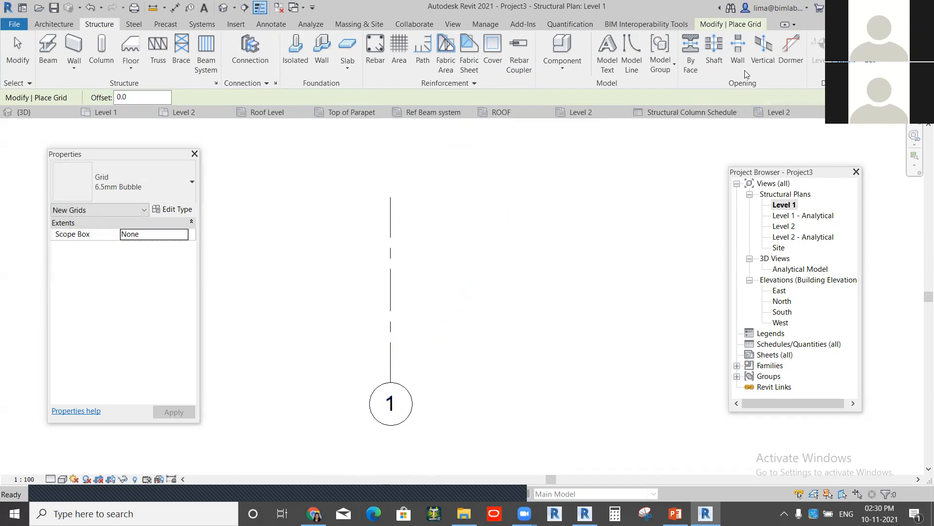
# Step: Draw a second, nearly horizontal grid line from left to right across the upper end of grid 1
pyautogui.click(347, 198)
pyautogui.click(679, 181)
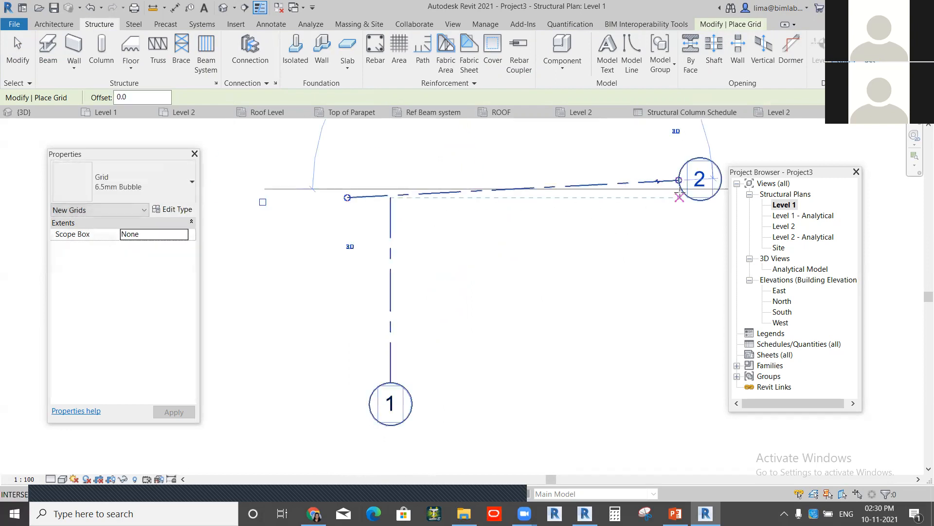
# Step: Undo the slanted second grid line, redraw it exactly horizontal above grid 1, and label its bubble A
pyautogui.press('Escape')
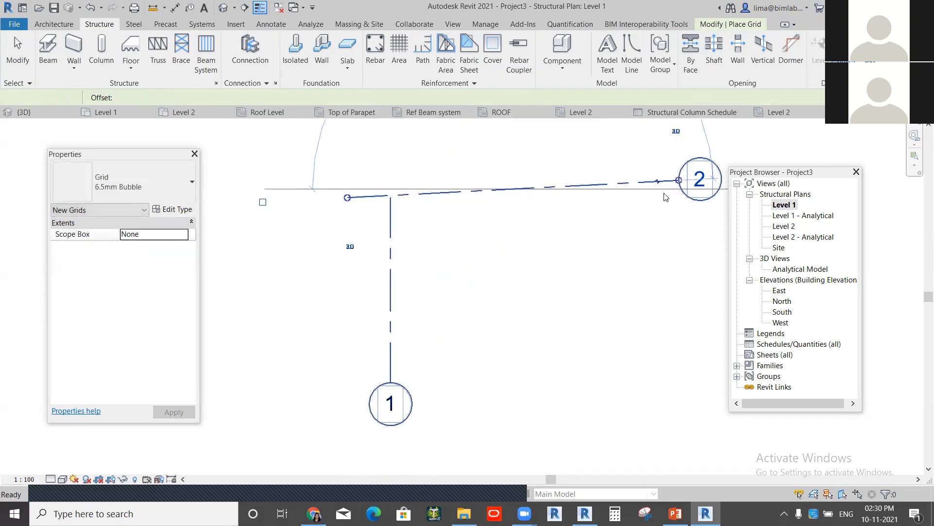
pyautogui.hotkey('ctrl', 'z')
pyautogui.click(340, 181)
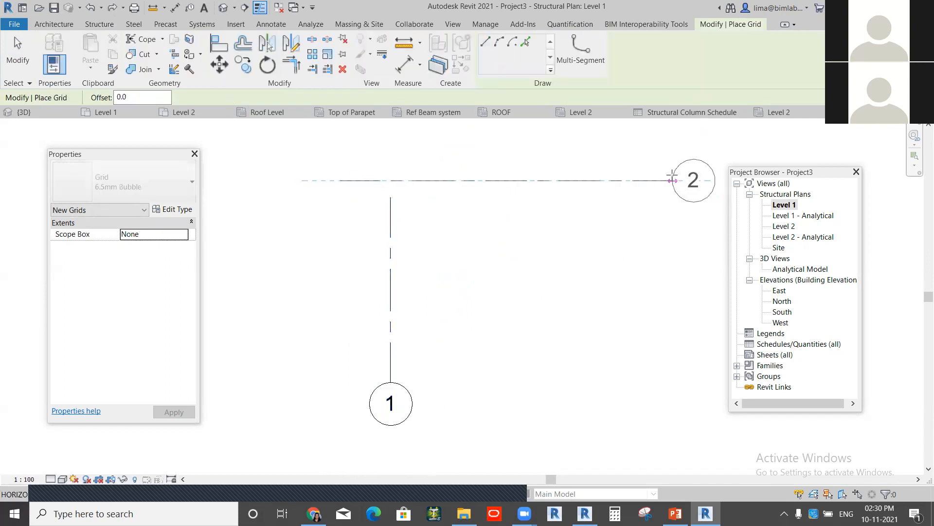
pyautogui.click(678, 181)
pyautogui.scroll(1, 690, 182)
pyautogui.click(693, 183)
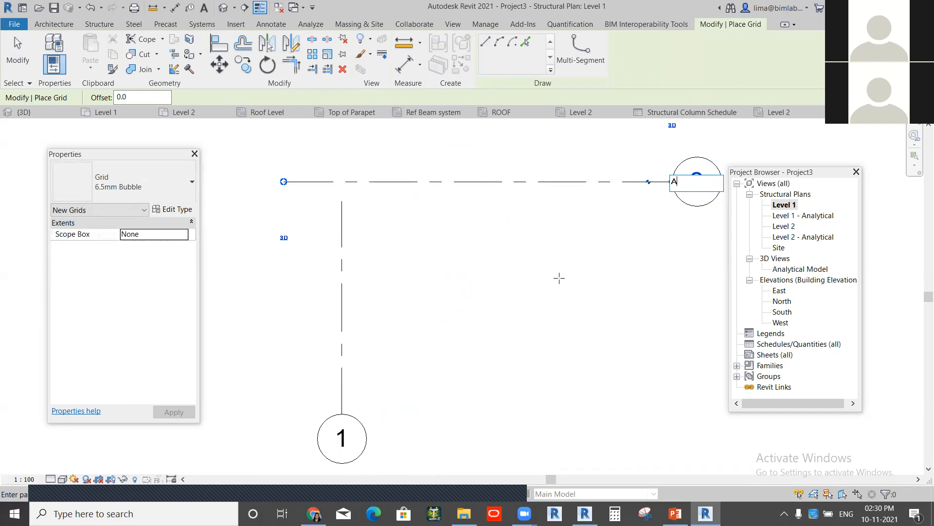
pyautogui.press('Return')
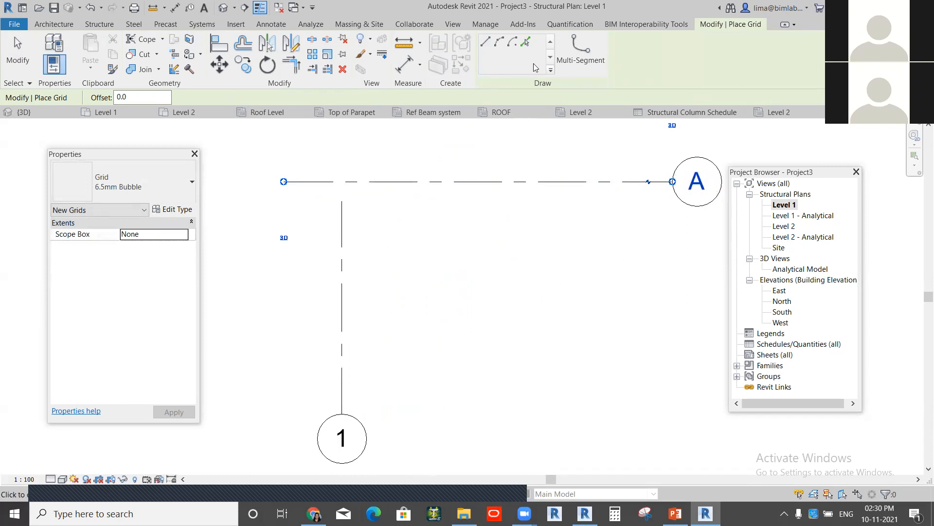
# Step: Draw a start-end-radius arc grid from grid 1 below grid A, bulging upward with a radius of about 7800
pyautogui.click(499, 48)
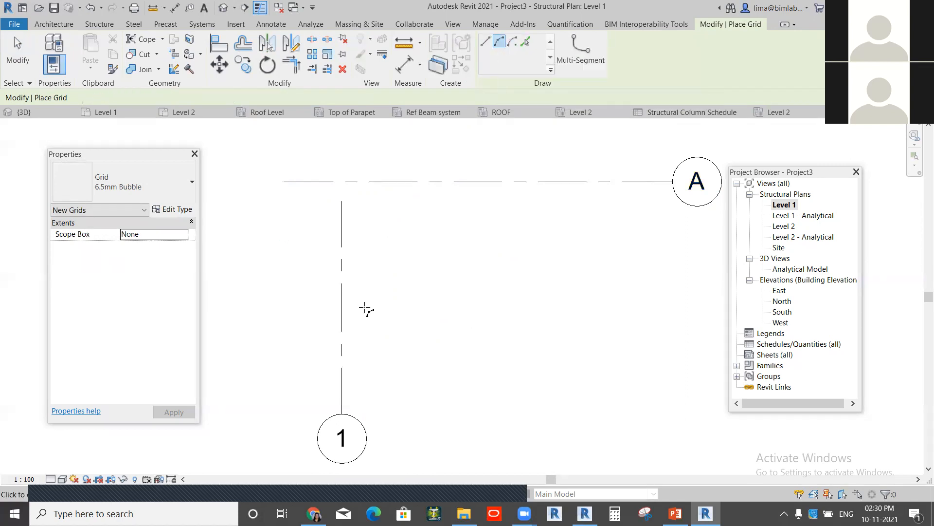
pyautogui.click(344, 282)
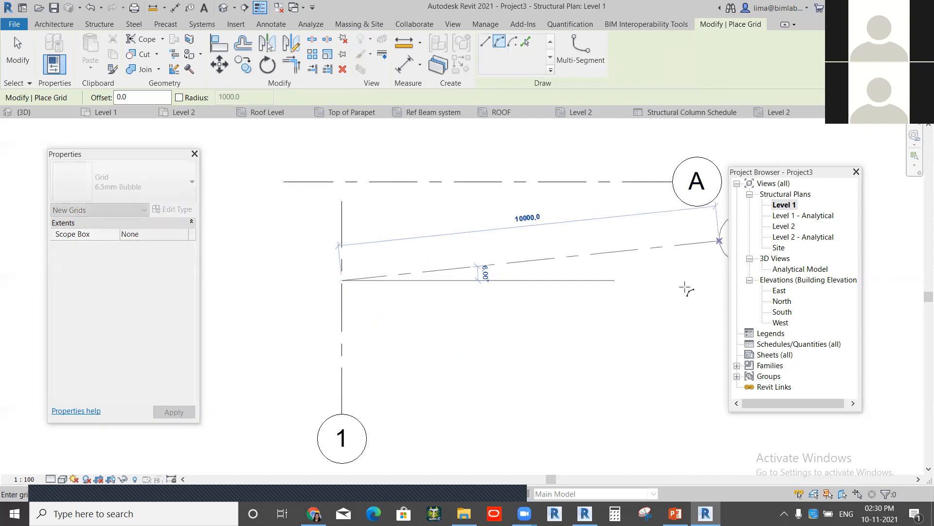
pyautogui.moveTo(688, 282); pyautogui.dragTo(594, 267, button='middle')
pyautogui.click(591, 271)
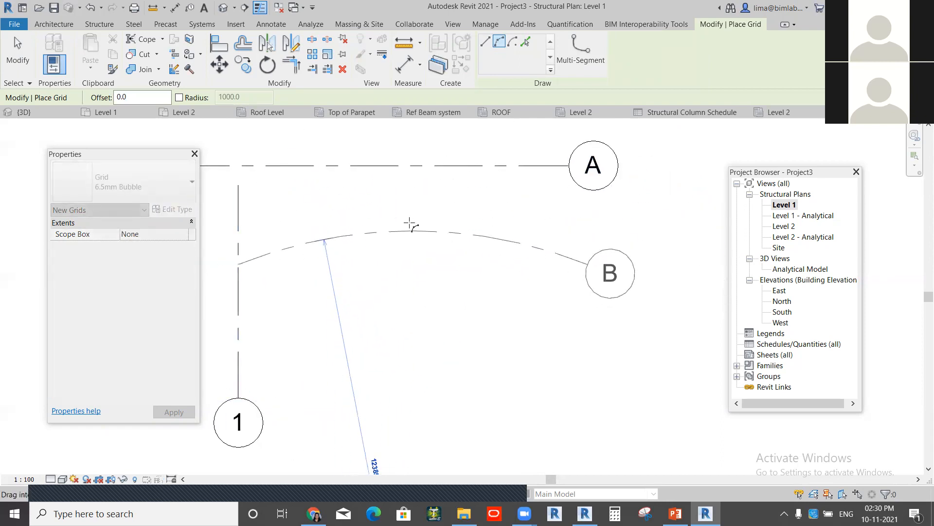
pyautogui.click(407, 222)
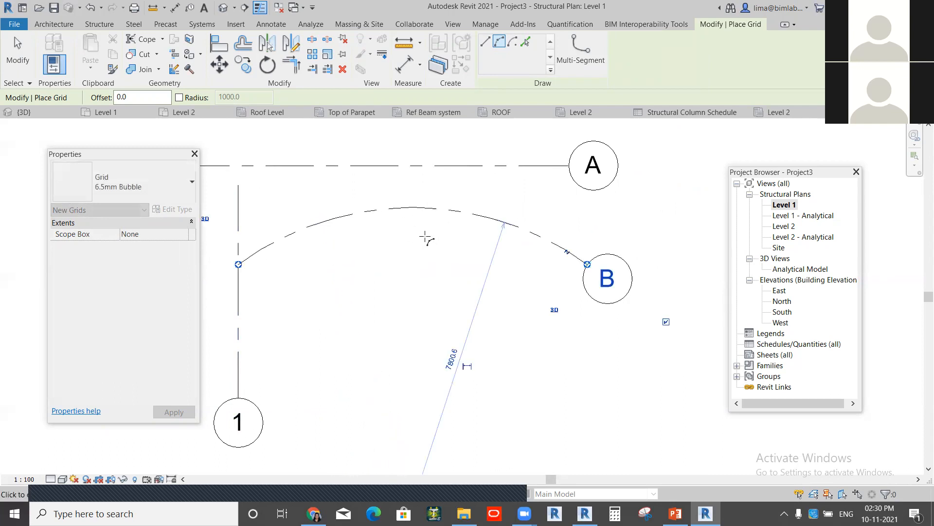
# Step: Draw a center-ends arc grid beneath arc grid B with a radius of about 4300, arching upward toward grid 1
pyautogui.click(512, 42)
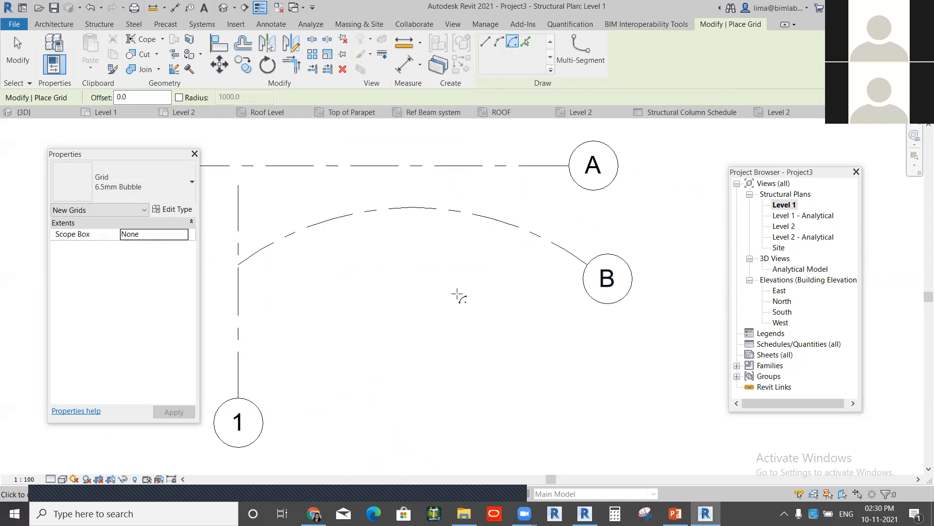
pyautogui.moveTo(459, 294); pyautogui.dragTo(499, 225, button='middle')
pyautogui.click(483, 322)
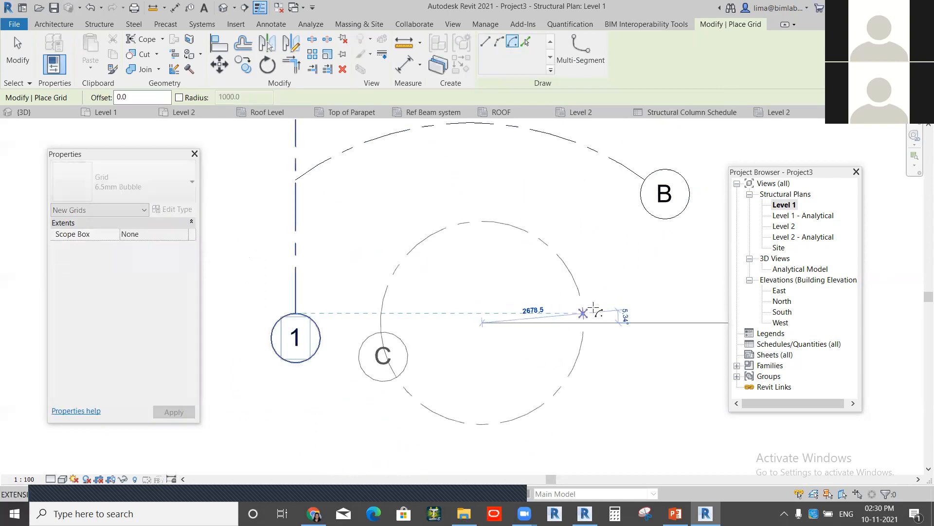
pyautogui.click(645, 333)
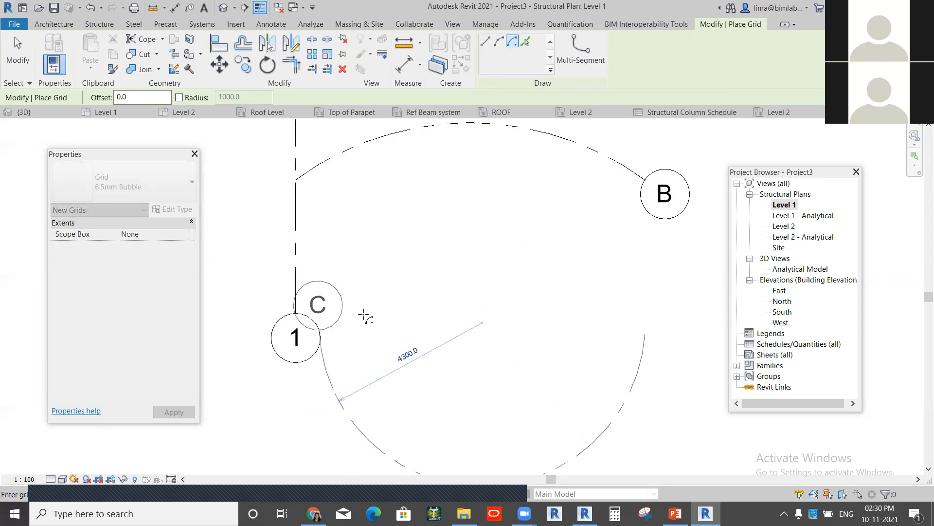
pyautogui.click(377, 285)
pyautogui.scroll(-1, 478, 364)
pyautogui.scroll(1, 483, 302)
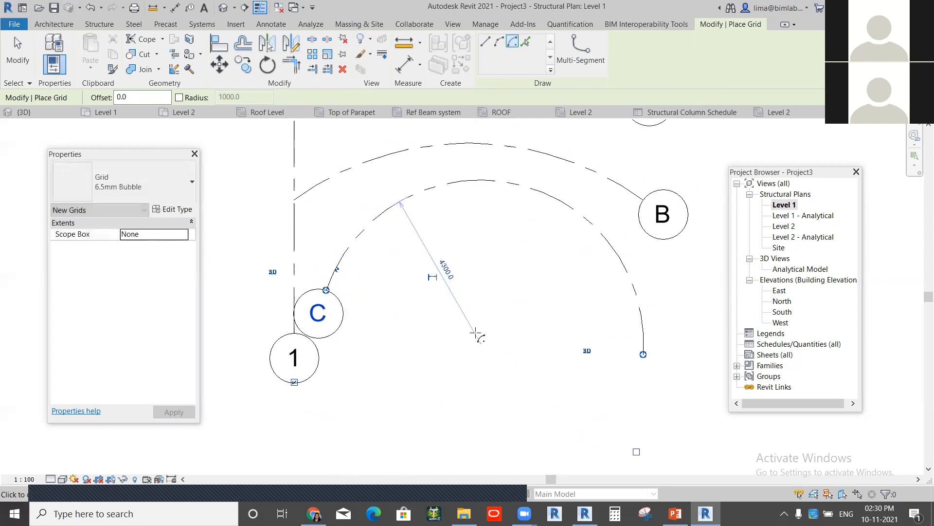
pyautogui.scroll(-2, 480, 333)
pyautogui.press('Escape')
pyautogui.press('Escape')
pyautogui.moveTo(519, 252); pyautogui.dragTo(426, 262, button='middle')
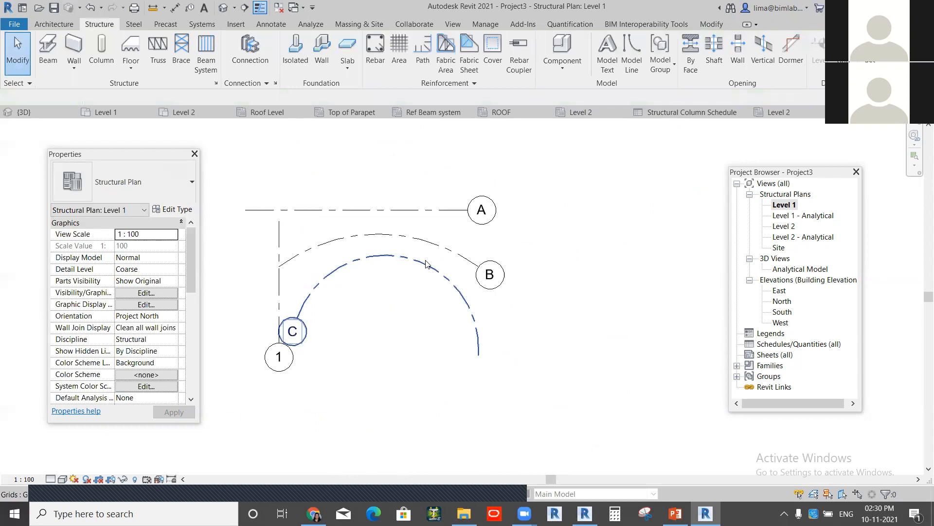
# Step: Delete all the straight and arc grid lines from the Level 1 plan
pyautogui.scroll(1, 426, 260)
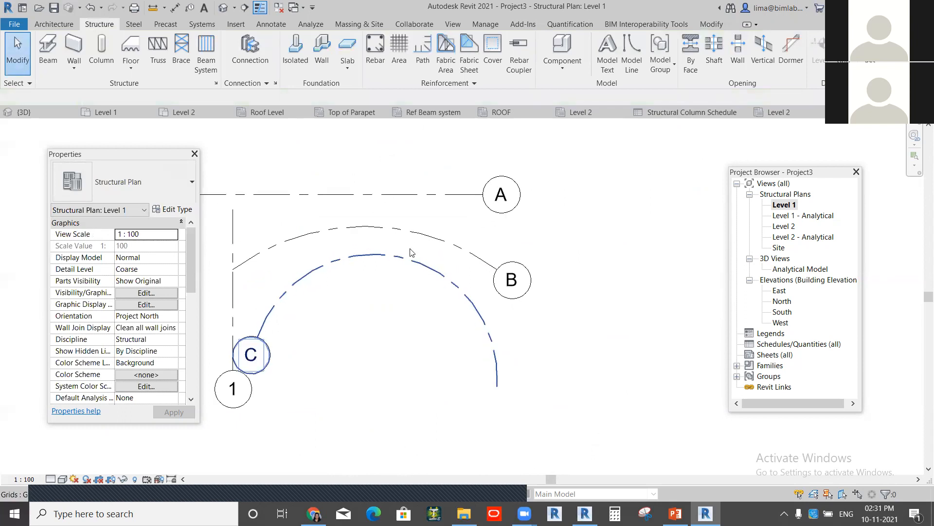
pyautogui.scroll(-1, 411, 252)
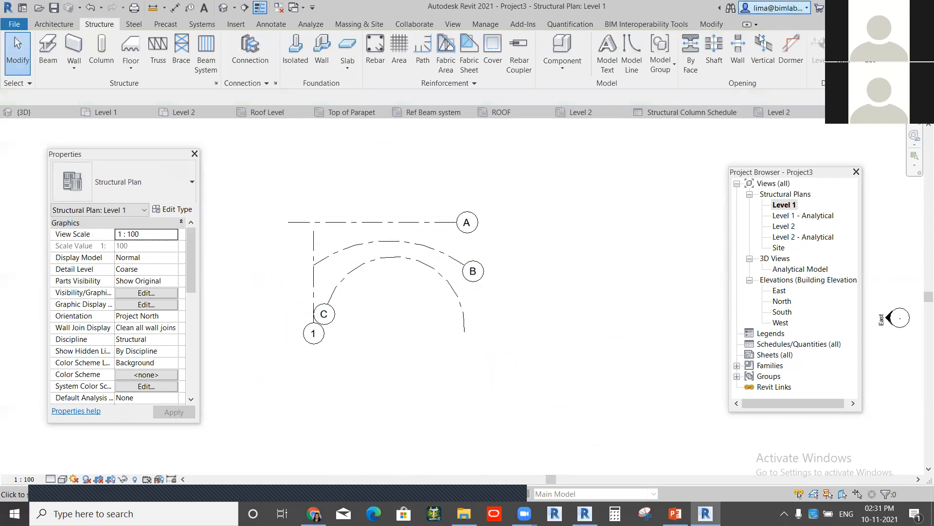
pyautogui.scroll(-2, 420, 278)
pyautogui.moveTo(419, 278); pyautogui.dragTo(465, 256, button='middle')
pyautogui.scroll(3, 440, 256)
pyautogui.scroll(1, 440, 256)
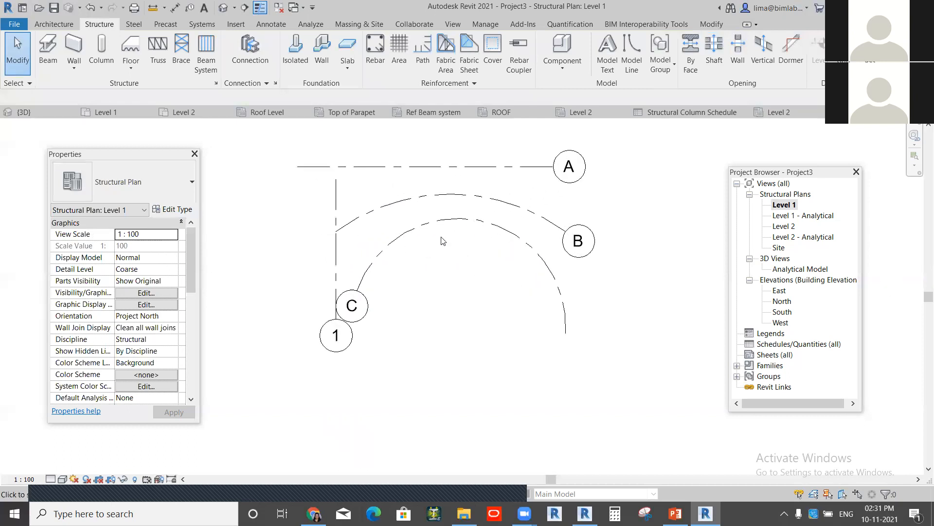
pyautogui.moveTo(565, 300); pyautogui.dragTo(246, 134)
# Step: Draw a vertical grid line from top to bottom in the empty Level 1 plan and label its bubble 1
pyautogui.click(297, 68)
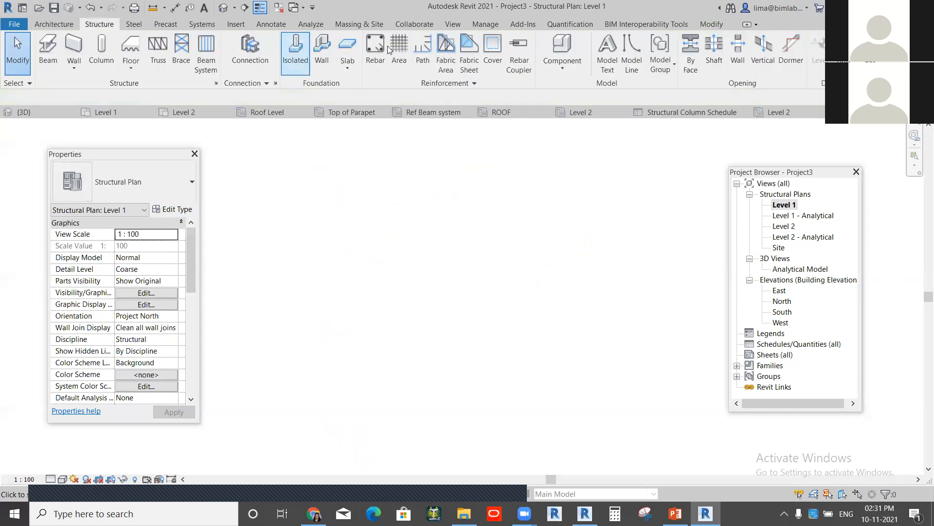
pyautogui.press('g')
pyautogui.press('r')
pyautogui.click(370, 196)
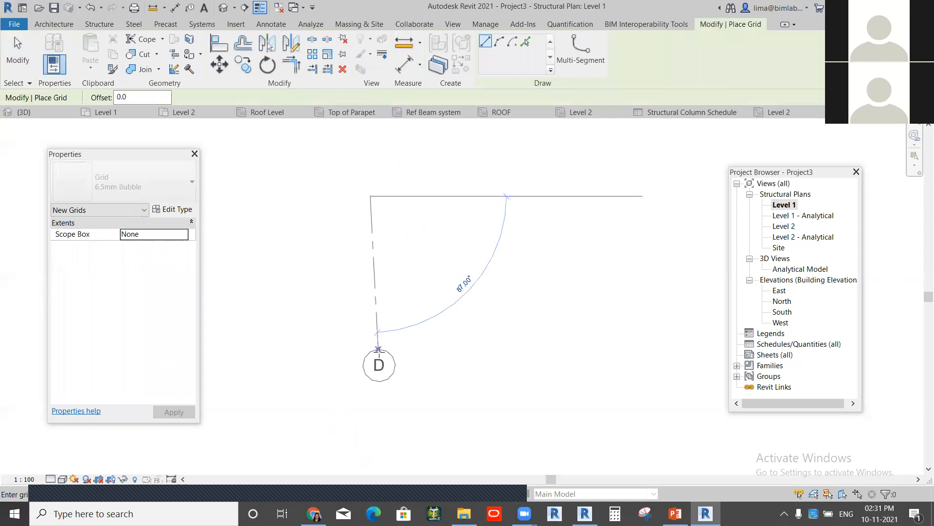
pyautogui.click(370, 423)
pyautogui.click(368, 441)
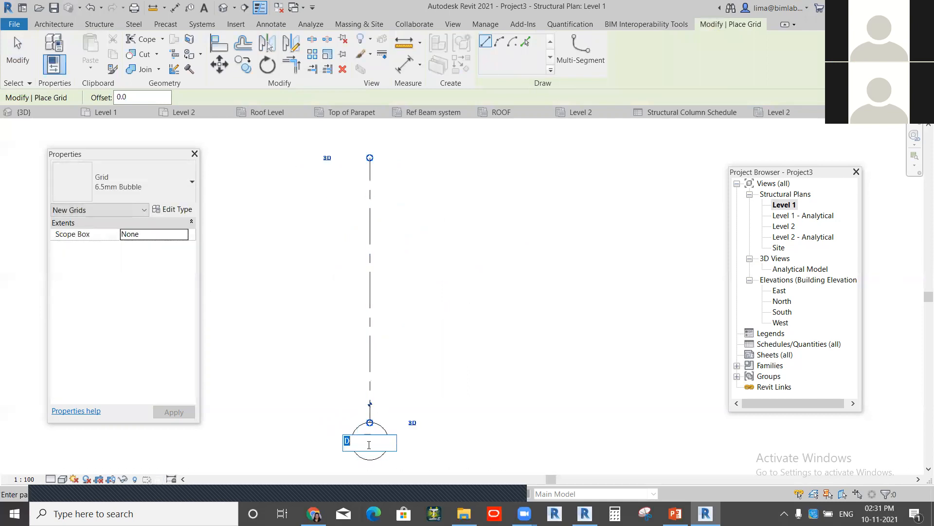
pyautogui.press('Return')
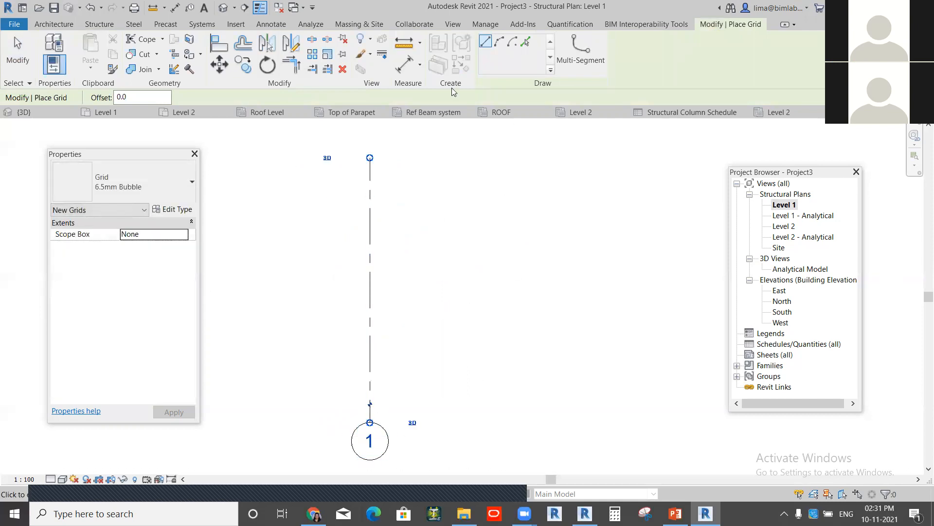
# Step: Create grids 2, 3 and 4 to the right of grid 1 by picking lines with an offset of 8000
pyautogui.click(526, 42)
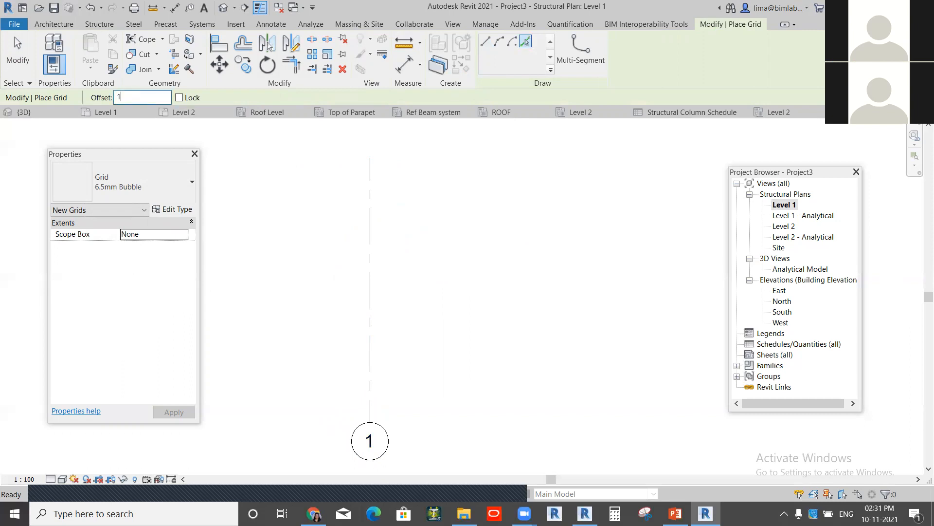
pyautogui.write('8000')
pyautogui.click(370, 305)
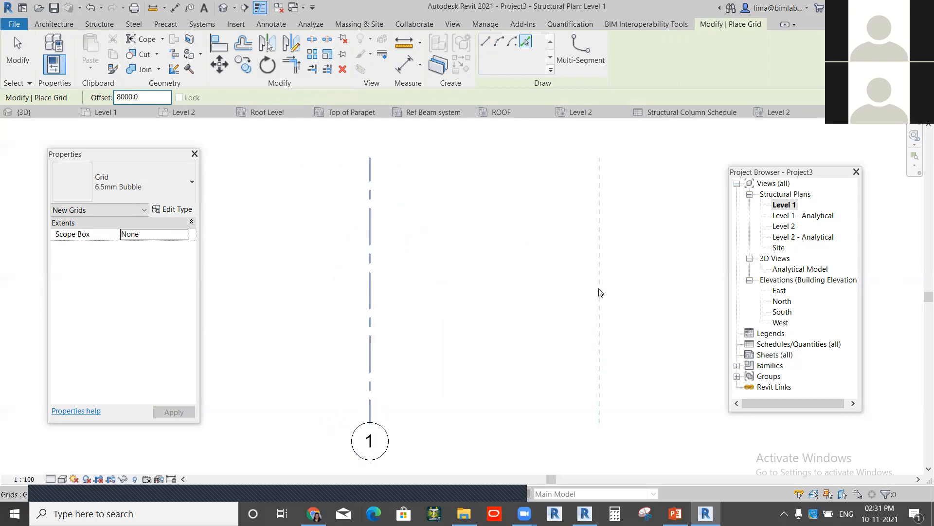
pyautogui.scroll(-2, 526, 287)
pyautogui.moveTo(515, 285); pyautogui.dragTo(423, 317, button='middle')
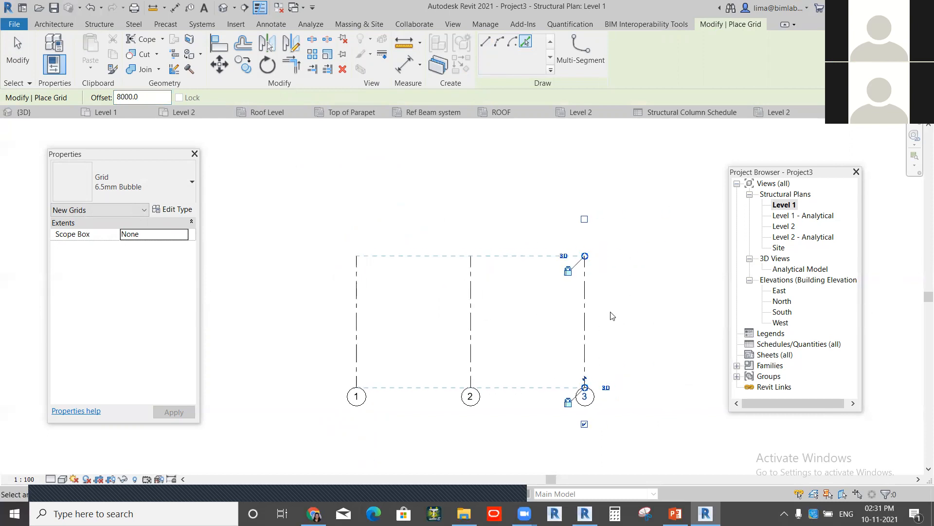
pyautogui.click(590, 321)
# Step: Draw a horizontal grid line across the upper ends of grids 1 to 4 and label its bubble A
pyautogui.click(485, 41)
pyautogui.click(324, 376)
pyautogui.moveTo(510, 384); pyautogui.dragTo(389, 369, button='middle')
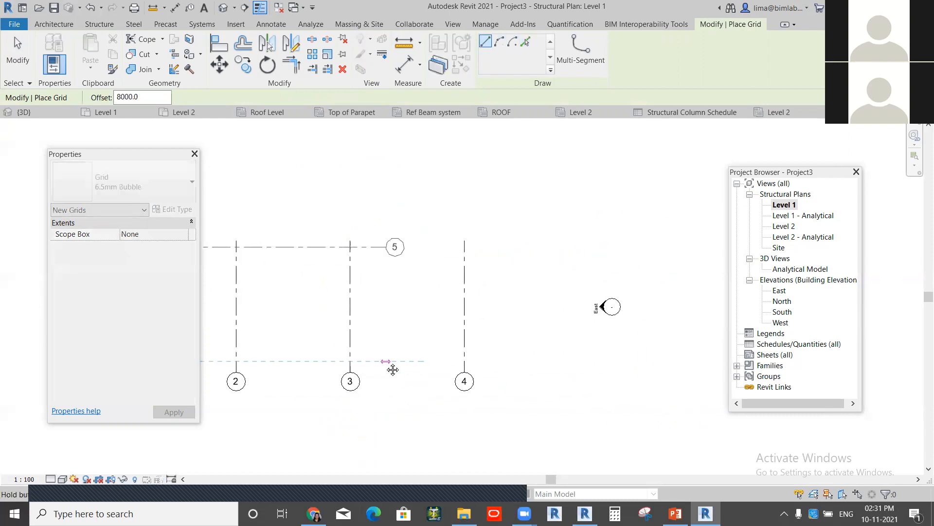
pyautogui.click(522, 359)
pyautogui.scroll(2, 540, 249)
pyautogui.scroll(1, 539, 249)
pyautogui.click(525, 242)
pyautogui.write('A')
pyautogui.press('Return')
pyautogui.scroll(-2, 471, 323)
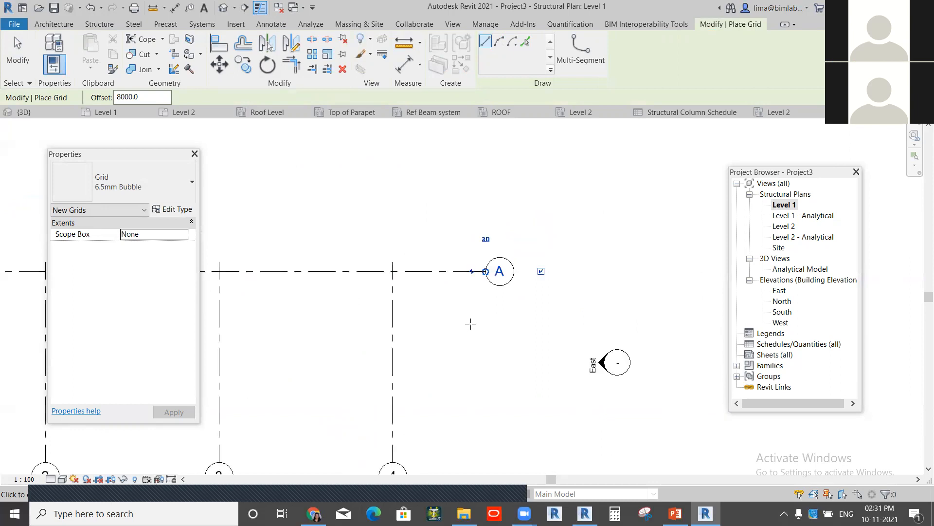
pyautogui.scroll(-5, 602, 293)
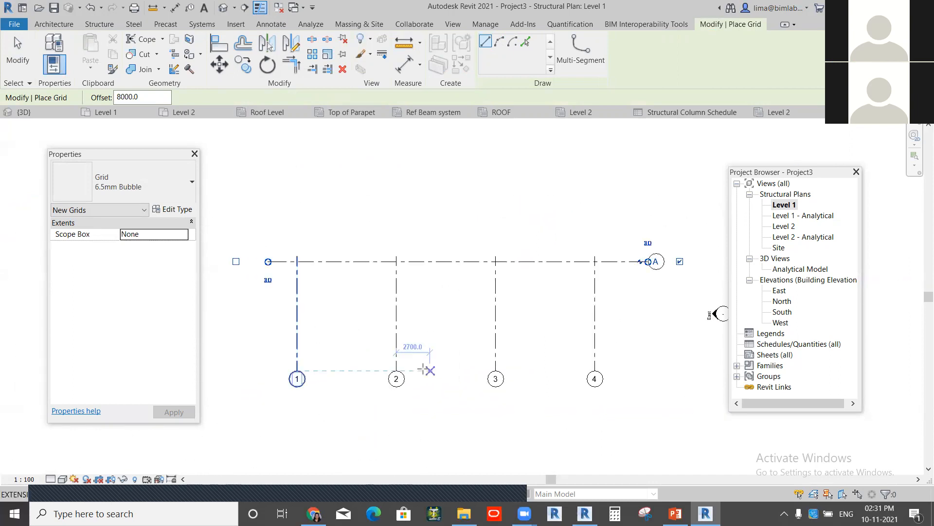
pyautogui.click(300, 331)
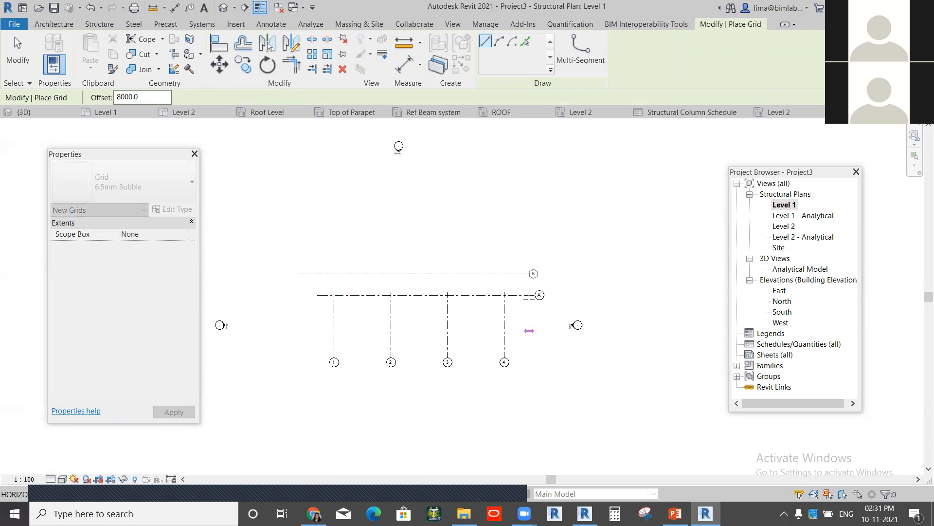
pyautogui.scroll(1, 501, 272)
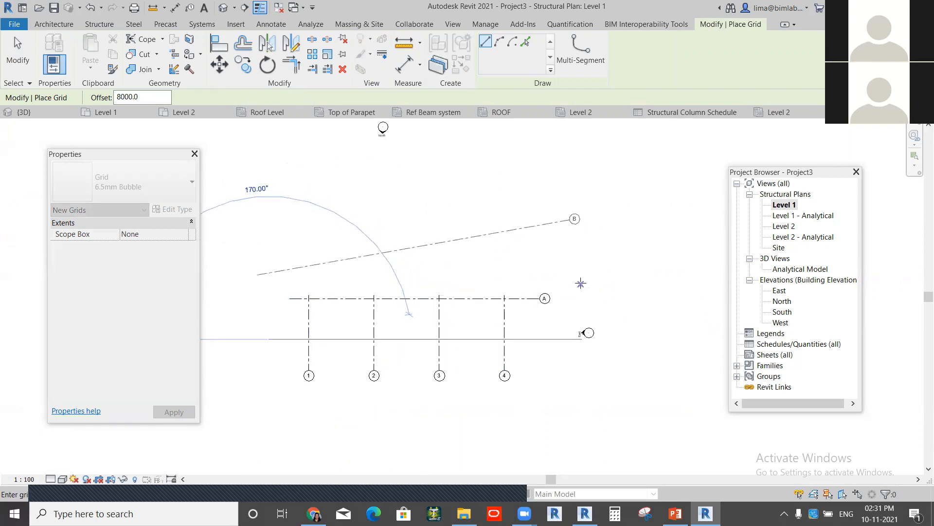
pyautogui.scroll(-2, 563, 292)
pyautogui.scroll(2, 560, 300)
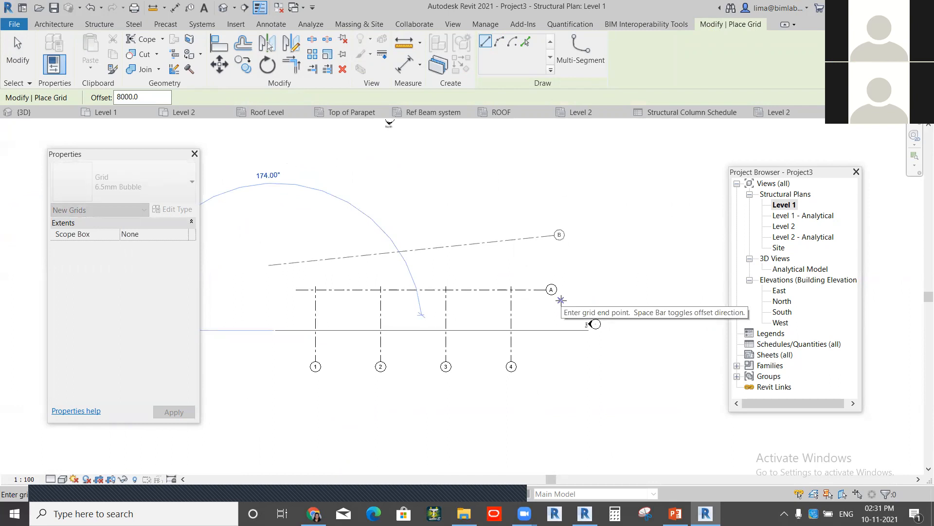
pyautogui.scroll(-2, 594, 292)
pyautogui.scroll(2, 579, 304)
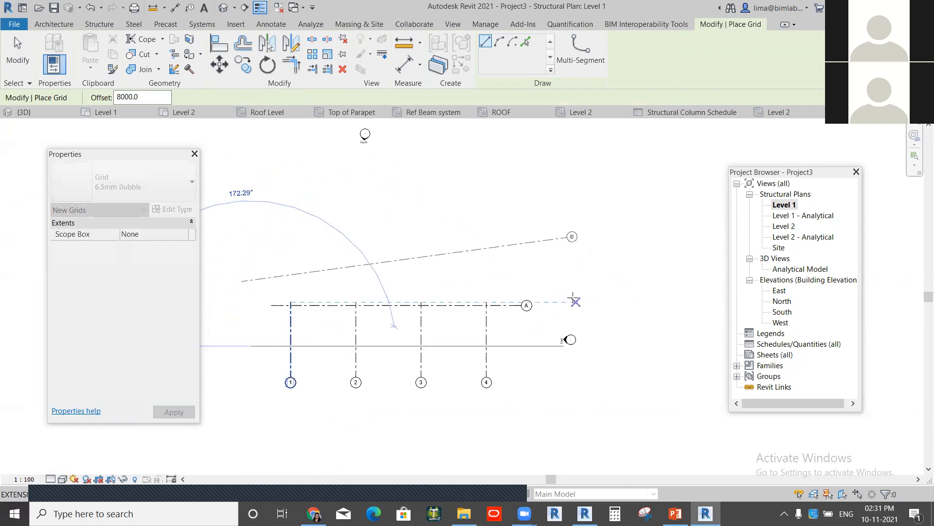
pyautogui.press('Escape')
pyautogui.scroll(2, 523, 290)
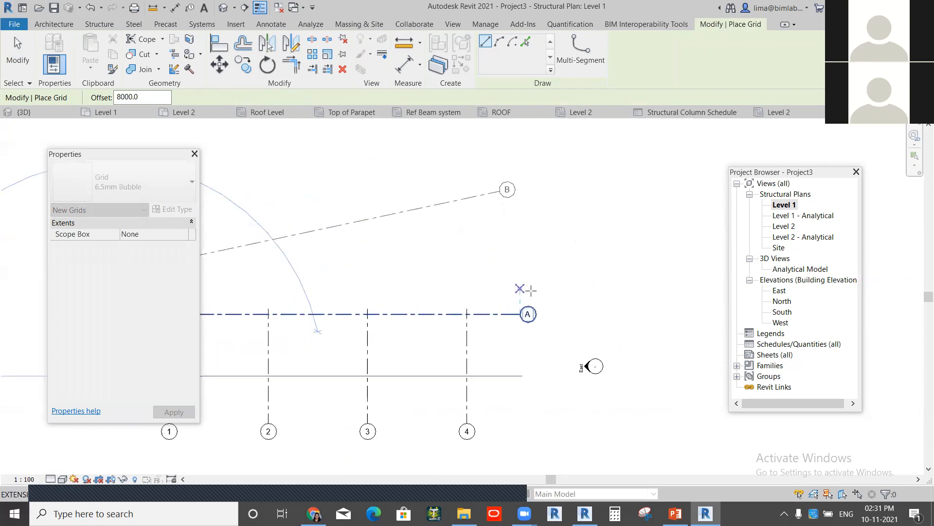
pyautogui.press('Escape')
pyautogui.click(500, 314)
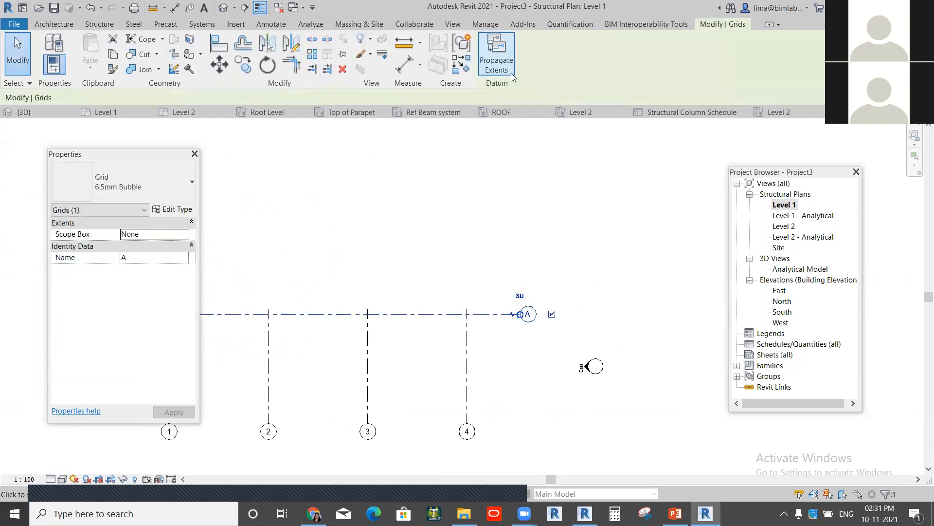
pyautogui.doubleClick(61, 16)
pyautogui.click(99, 25)
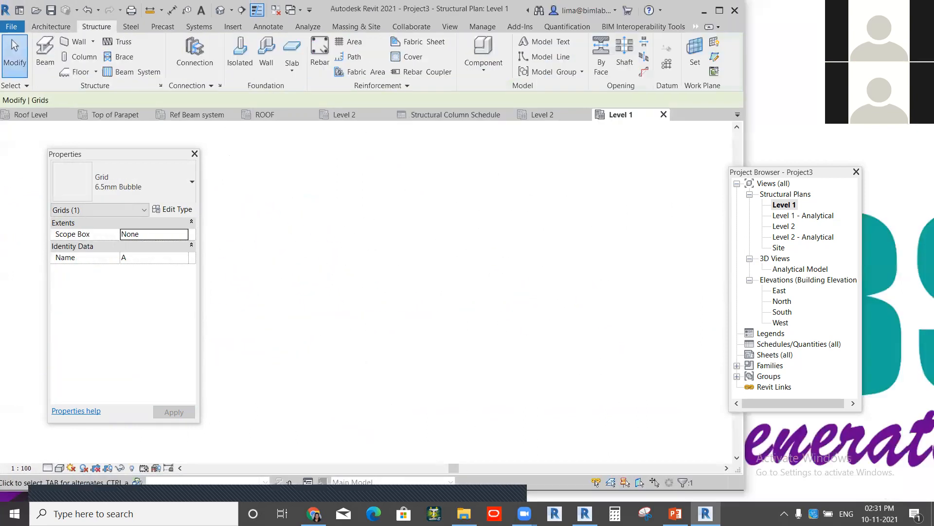
pyautogui.click(718, 9)
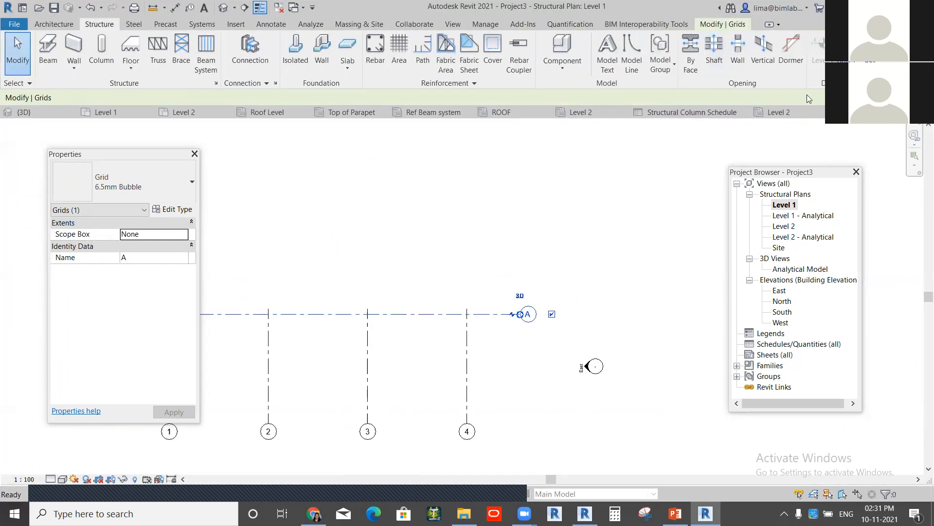
# Step: Create grids B and C above grid A by picking lines with an offset of 10000
pyautogui.press('g')
pyautogui.press('r')
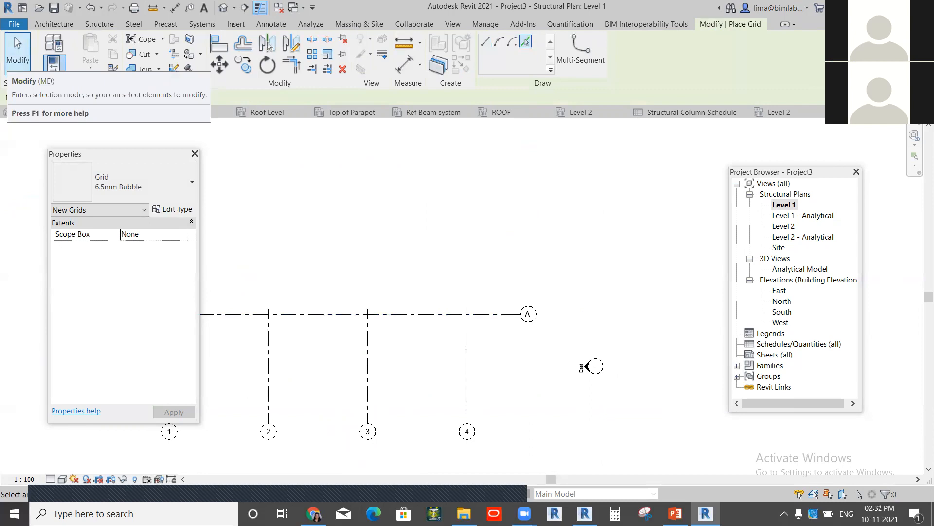
pyautogui.click(126, 96)
pyautogui.write('0')
pyautogui.click(481, 314)
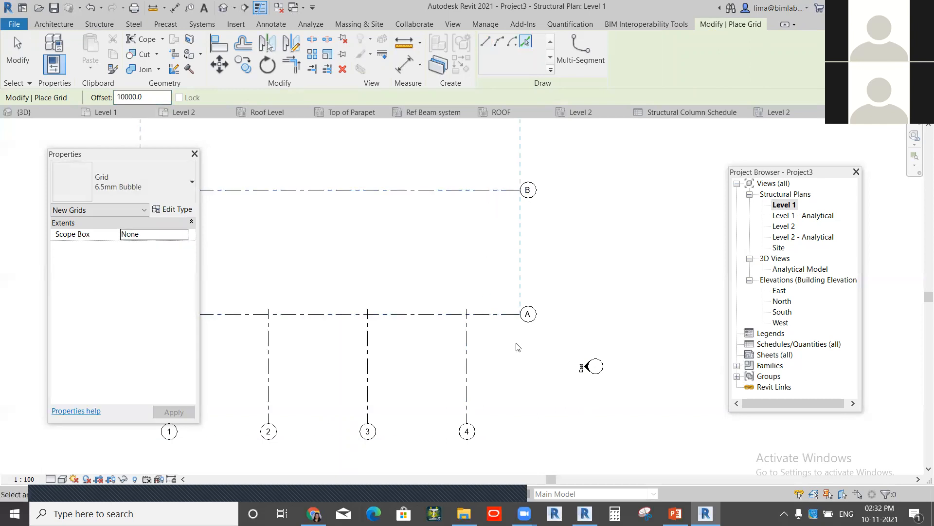
pyautogui.scroll(-3, 517, 344)
pyautogui.press('Escape')
# Step: Extend the upper ends of grids 1 to 4 together until they pass beyond grid C
pyautogui.click(494, 338)
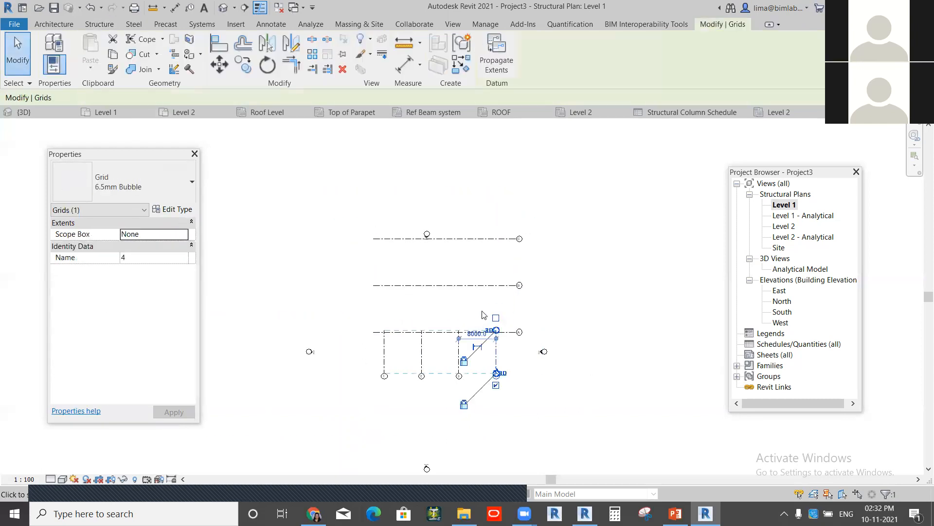
pyautogui.scroll(3, 481, 314)
pyautogui.moveTo(507, 344); pyautogui.dragTo(510, 159)
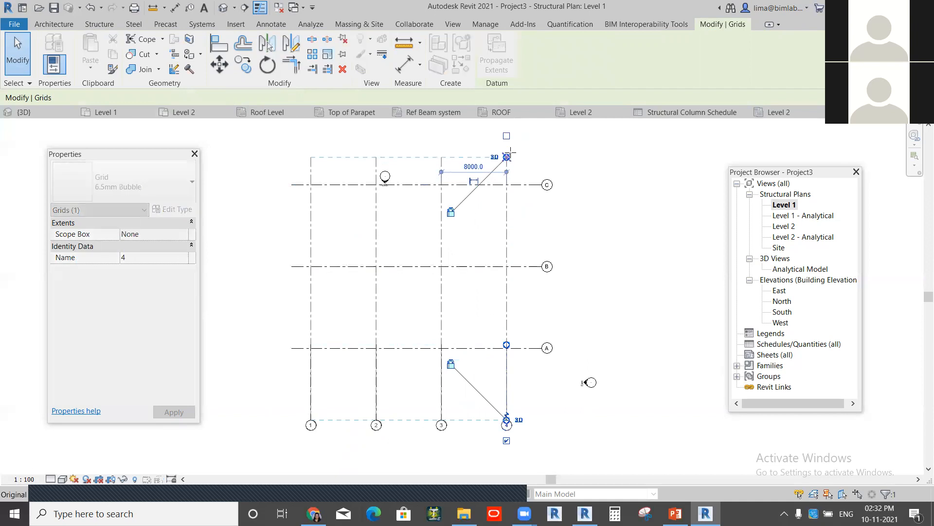
pyautogui.scroll(2, 510, 158)
pyautogui.click(613, 293)
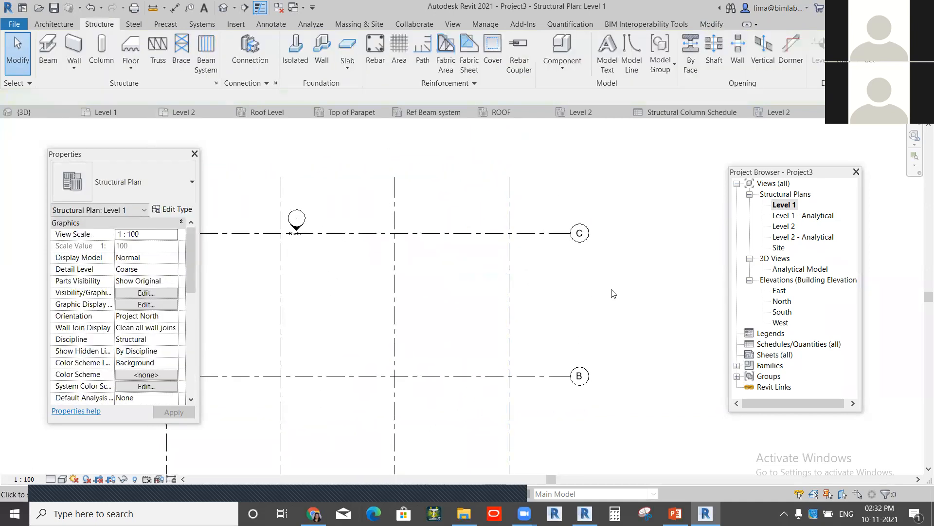
pyautogui.scroll(-2, 559, 304)
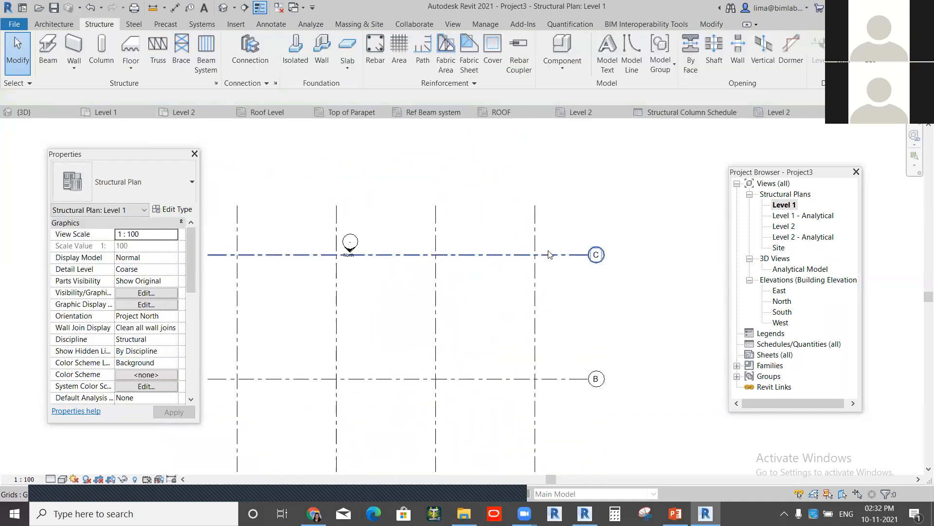
pyautogui.scroll(1, 449, 315)
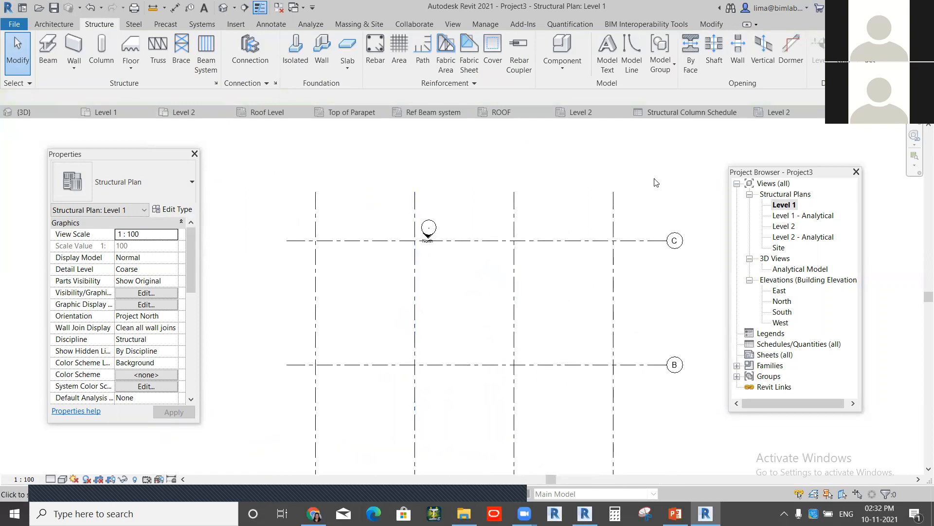
# Step: Place a continuous aligned dimension across grids 1, 2 and 3 above grid C
pyautogui.click(271, 25)
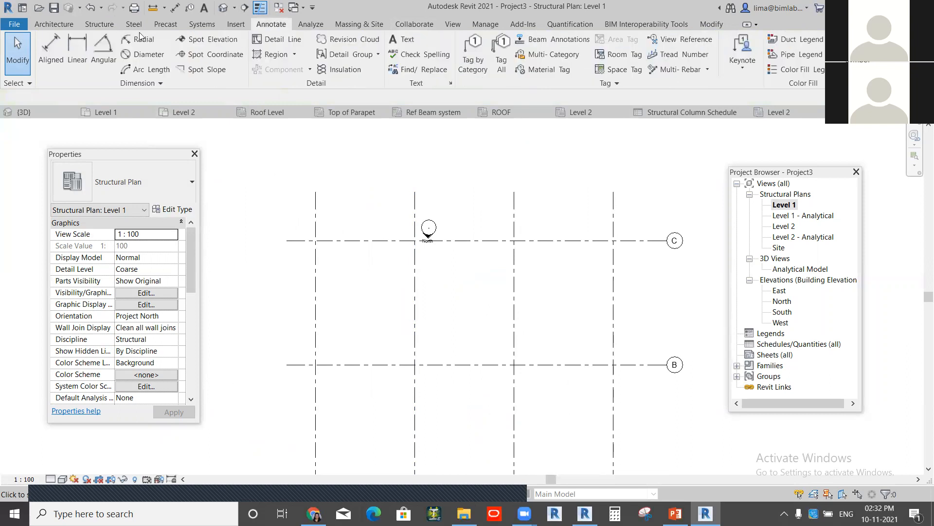
pyautogui.click(50, 49)
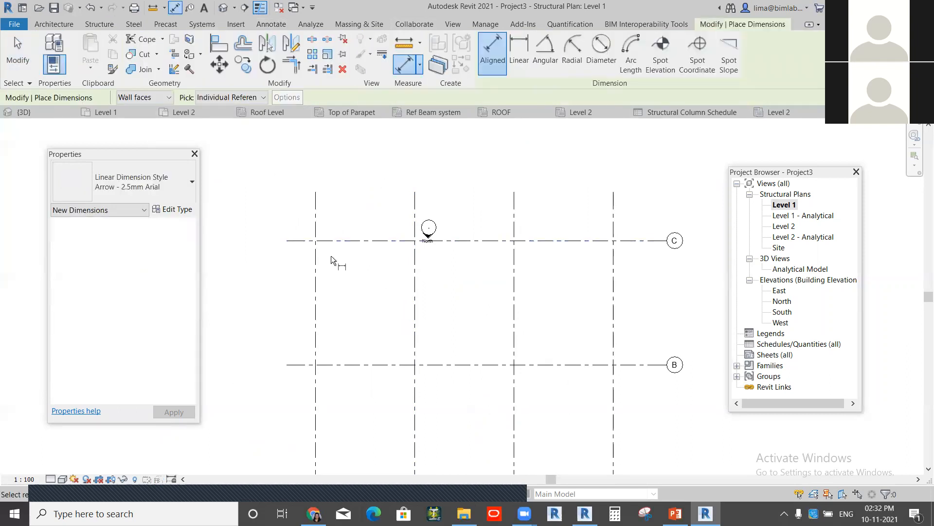
pyautogui.scroll(2, 323, 241)
pyautogui.click(313, 212)
pyautogui.click(444, 205)
pyautogui.click(574, 198)
pyautogui.click(530, 183)
# Step: Apply the equality constraint to the dimension string across grids 1 to 3
pyautogui.scroll(2, 489, 203)
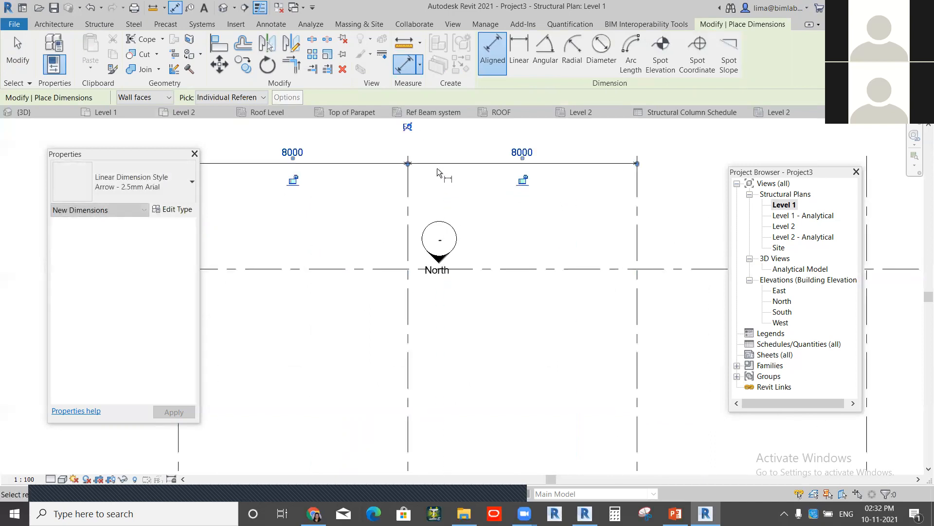
pyautogui.moveTo(437, 168); pyautogui.dragTo(435, 221, button='middle')
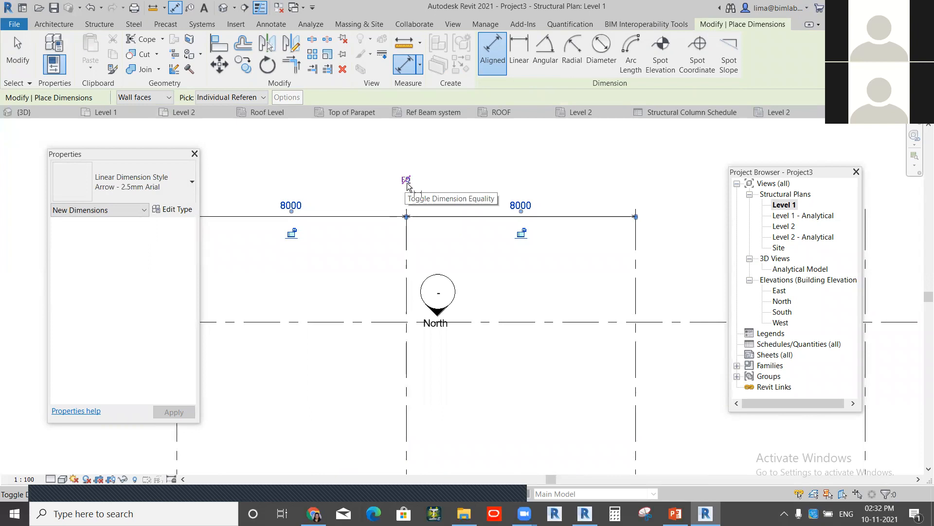
pyautogui.click(407, 184)
pyautogui.scroll(-2, 336, 270)
pyautogui.moveTo(379, 293); pyautogui.dragTo(471, 229, button='middle')
pyautogui.scroll(2, 349, 267)
pyautogui.scroll(-2, 629, 247)
pyautogui.moveTo(535, 236); pyautogui.dragTo(379, 265, button='middle')
pyautogui.moveTo(286, 309); pyautogui.dragTo(345, 290, button='middle')
pyautogui.press('Escape')
pyautogui.press('Escape')
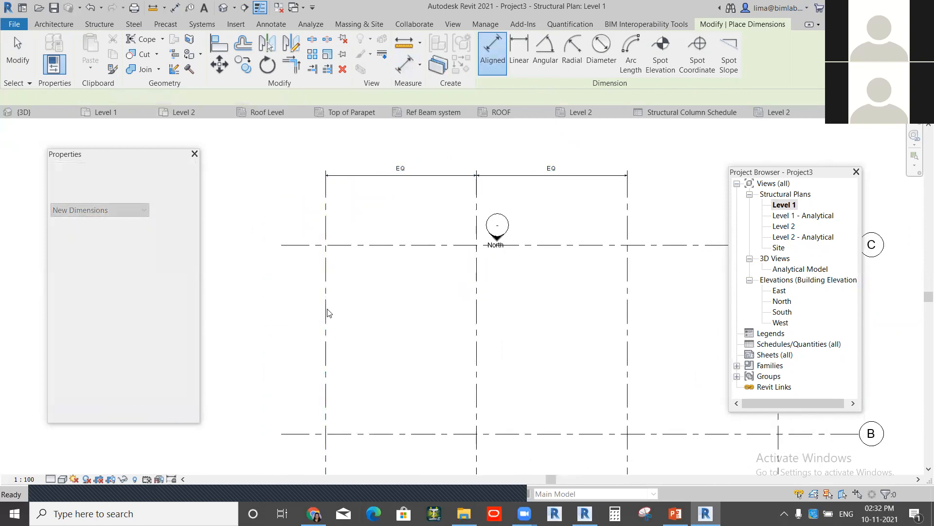
# Step: Move grid 1 outward to about 18400 from grid 3 with the equality constraint in place
pyautogui.click(326, 311)
pyautogui.moveTo(325, 302); pyautogui.dragTo(280, 298)
pyautogui.scroll(-1, 273, 307)
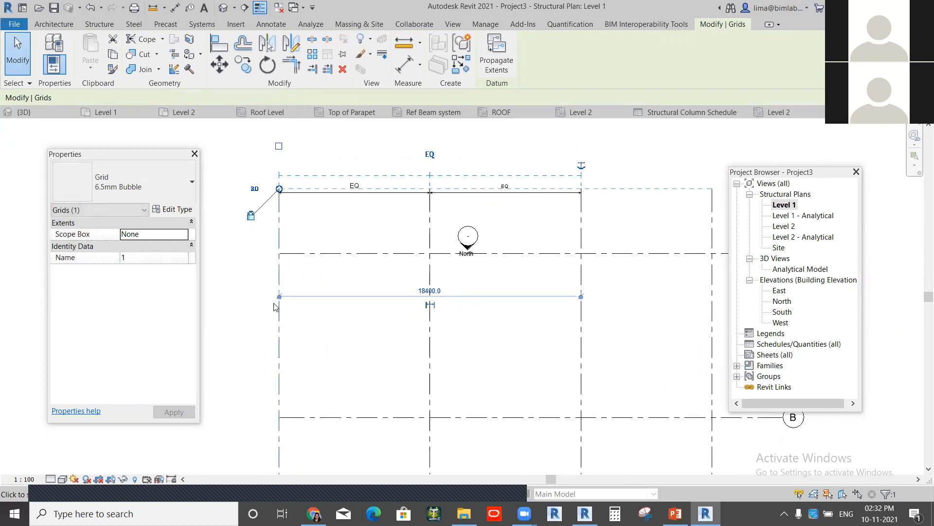
pyautogui.scroll(-1, 297, 237)
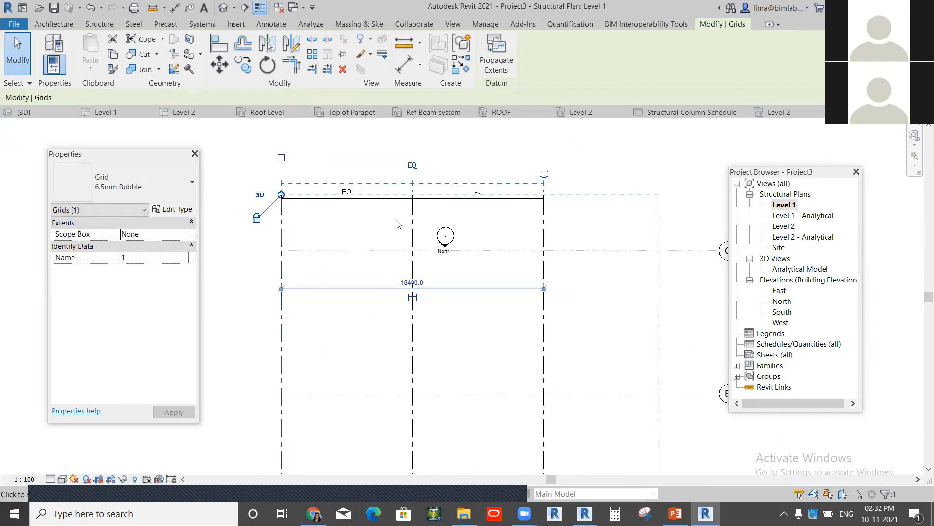
# Step: Set the Equality Display of the dimension across grids 1 to 3 to Value
pyautogui.click(423, 195)
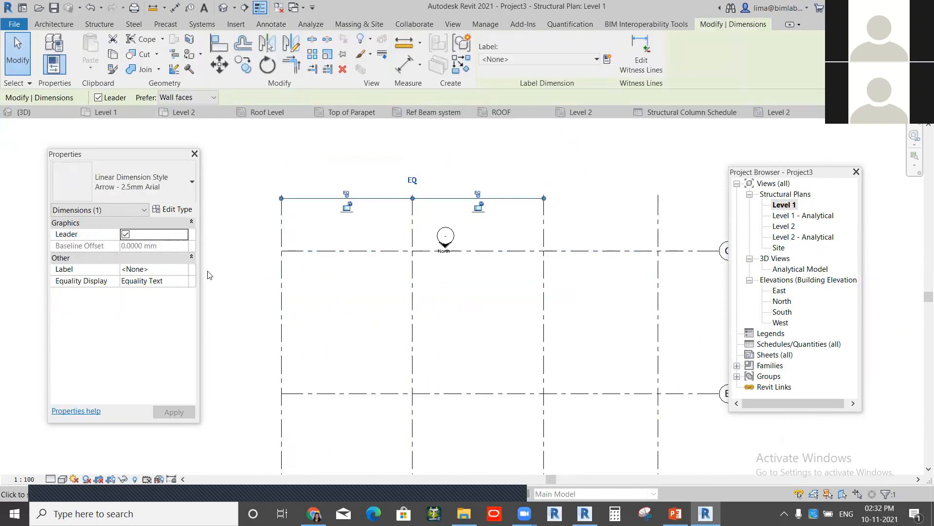
pyautogui.scroll(2, 326, 209)
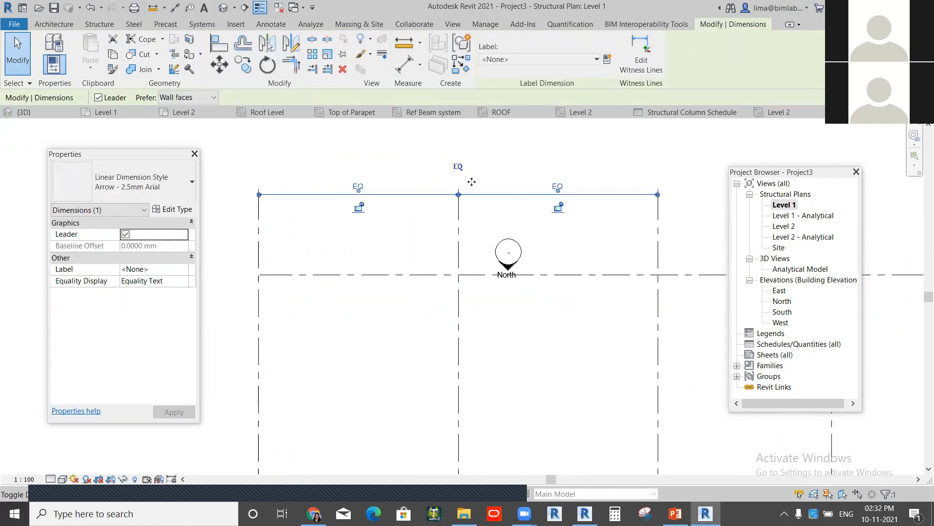
pyautogui.scroll(2, 367, 188)
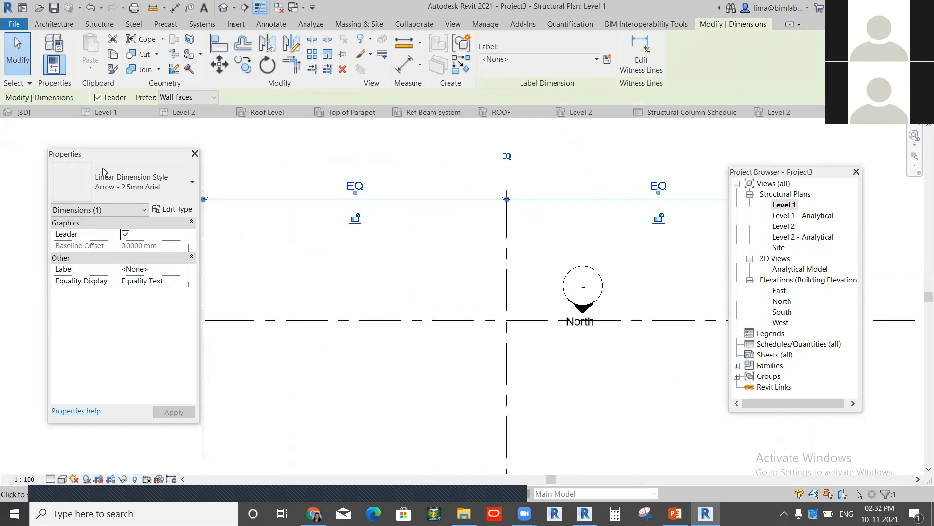
pyautogui.click(185, 285)
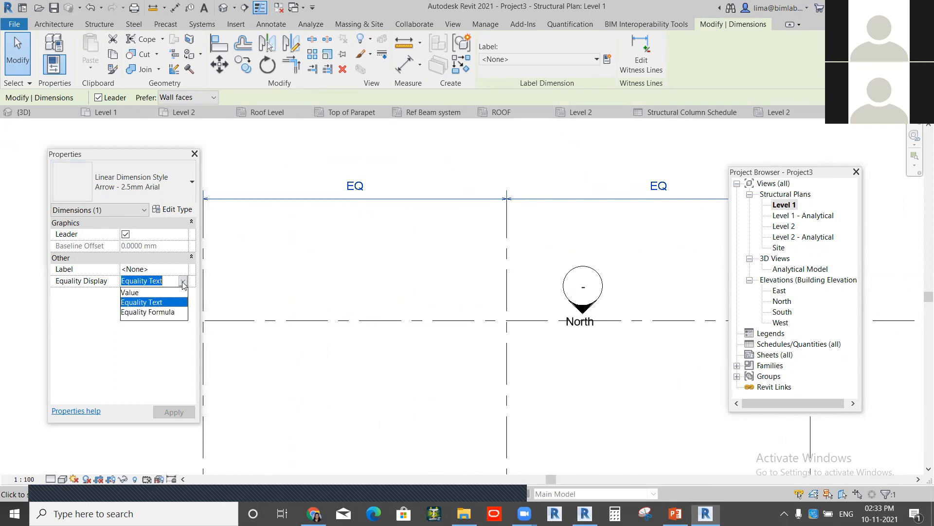
pyautogui.click(132, 293)
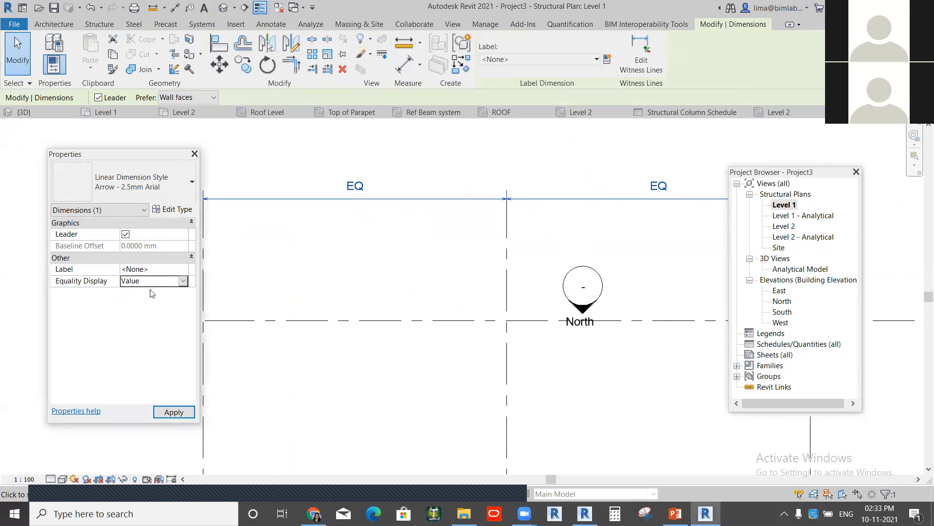
pyautogui.click(190, 414)
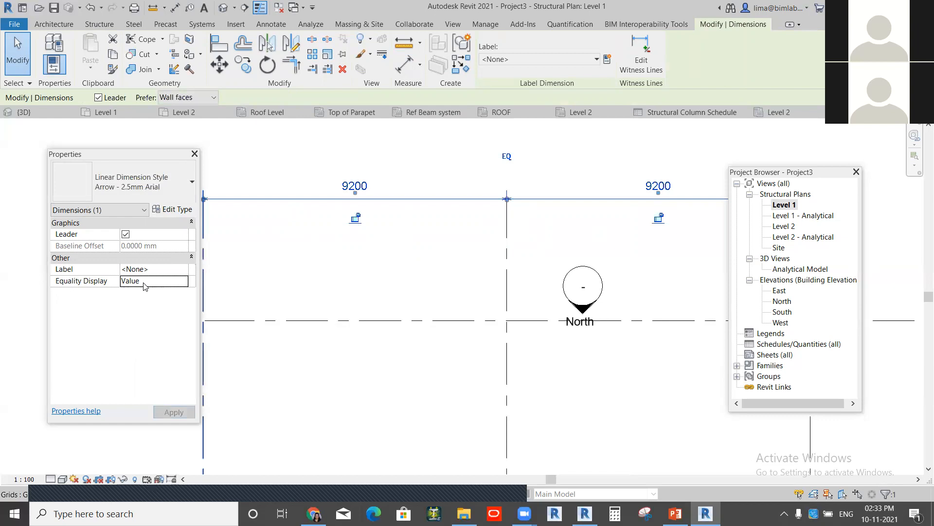
pyautogui.scroll(-2, 413, 230)
pyautogui.click(415, 231)
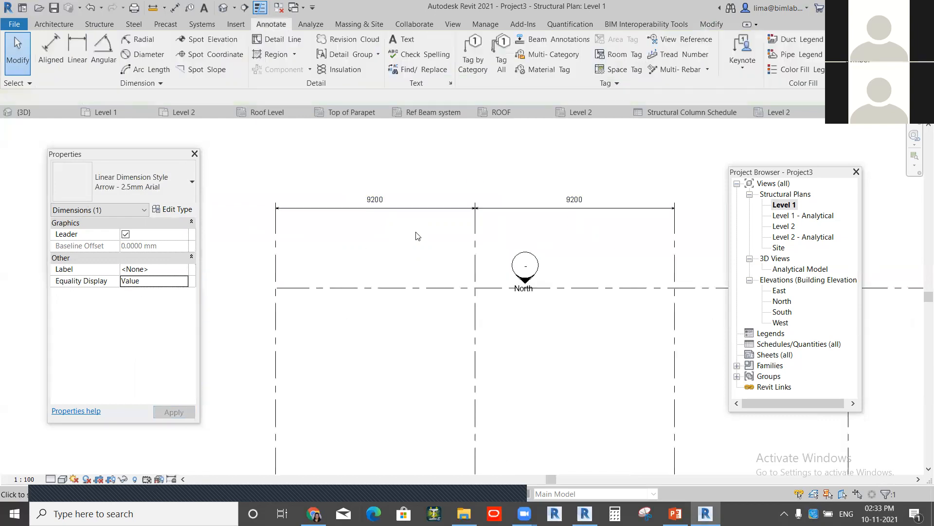
# Step: Start a sketched beam system and draw a rectangular boundary about 26338 by 20000 from grids 1/C to grids 4/A
pyautogui.scroll(-2, 383, 223)
pyautogui.moveTo(405, 221); pyautogui.dragTo(381, 133, button='middle')
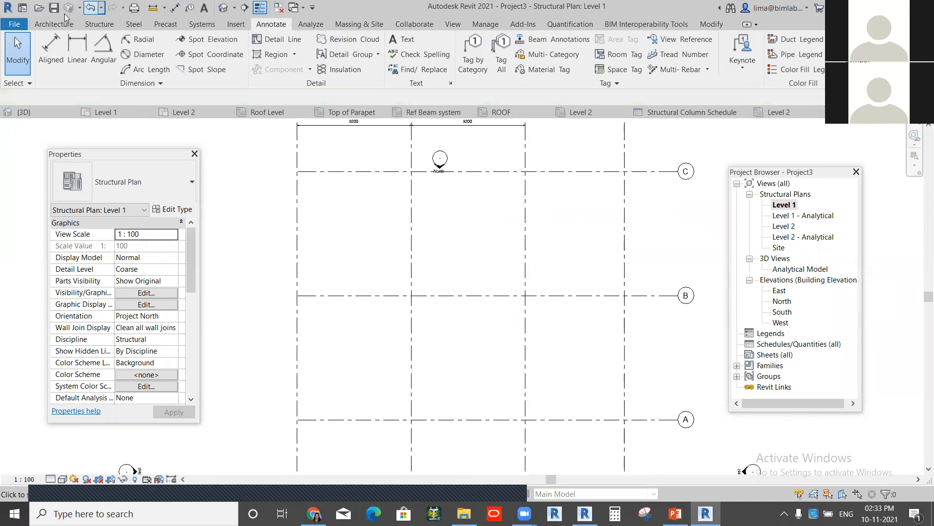
pyautogui.click(101, 24)
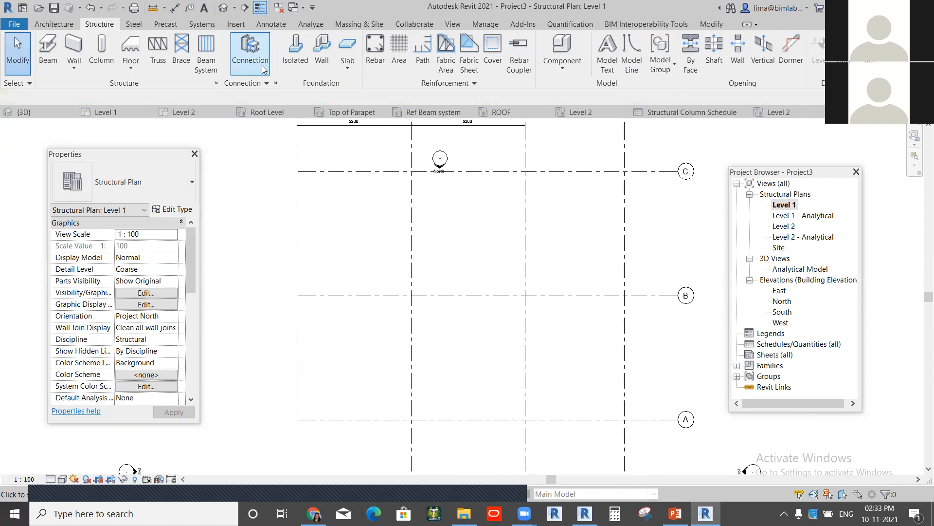
pyautogui.click(206, 69)
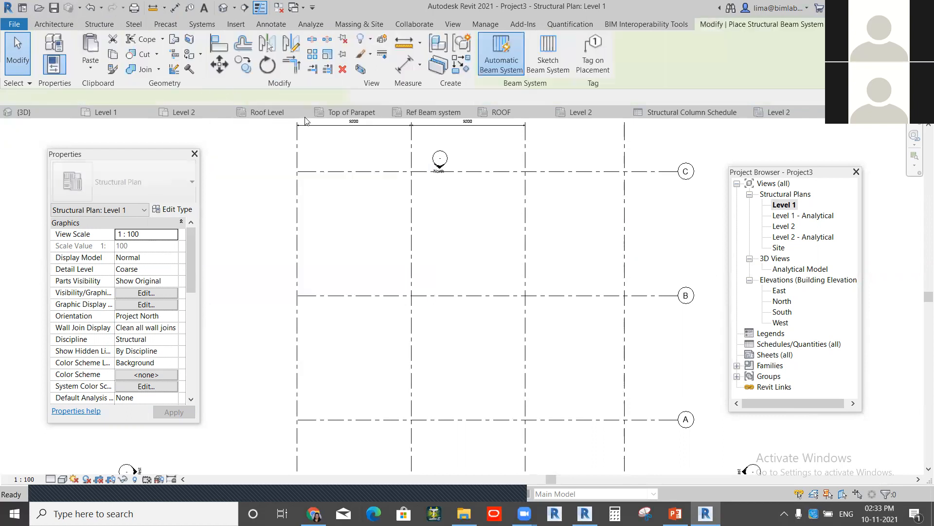
pyautogui.click(535, 49)
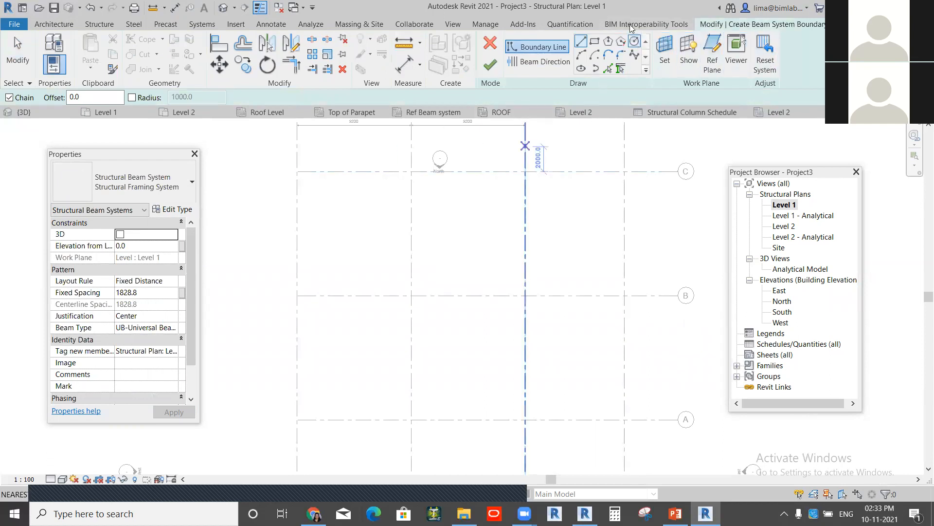
pyautogui.click(591, 47)
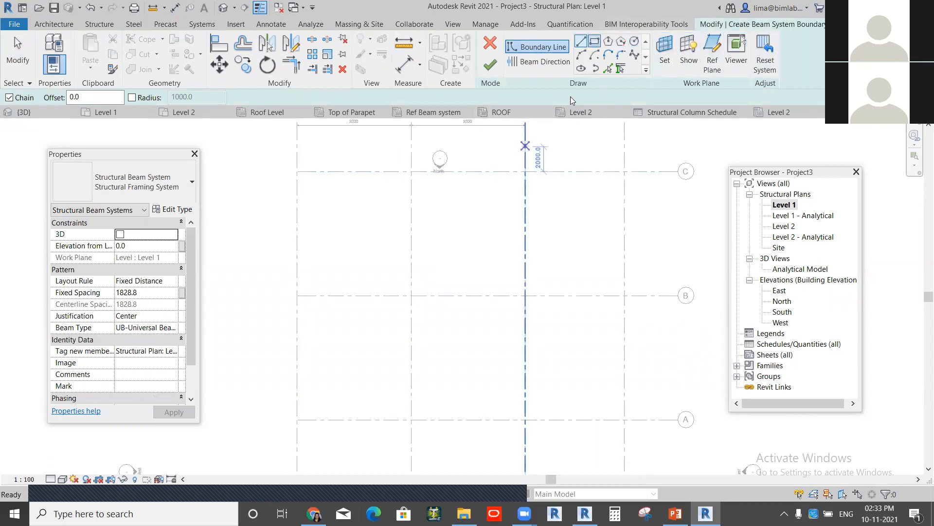
pyautogui.click(297, 171)
pyautogui.moveTo(616, 470); pyautogui.dragTo(588, 438, button='middle')
pyautogui.click(596, 271)
pyautogui.scroll(-3, 588, 438)
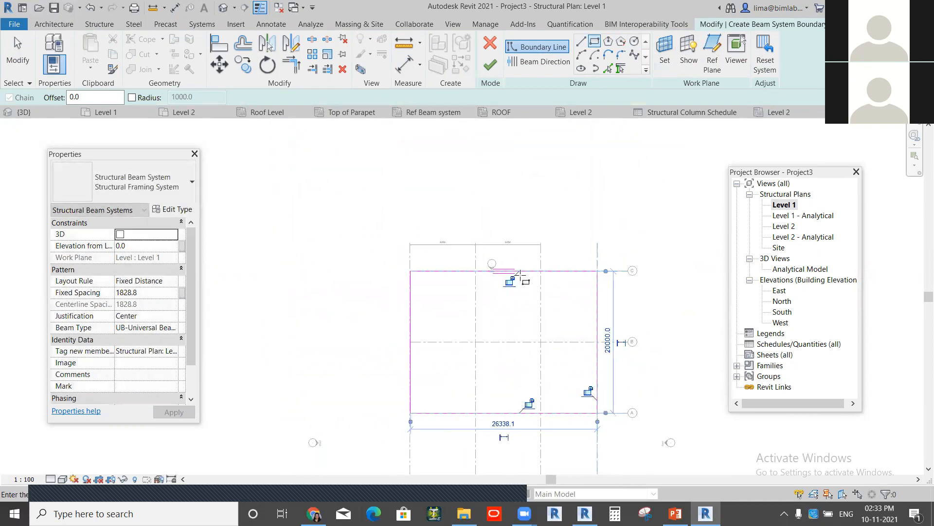
# Step: Set the beam direction with a horizontal line across the boundary between grids B and C, and finish the beam system
pyautogui.click(529, 64)
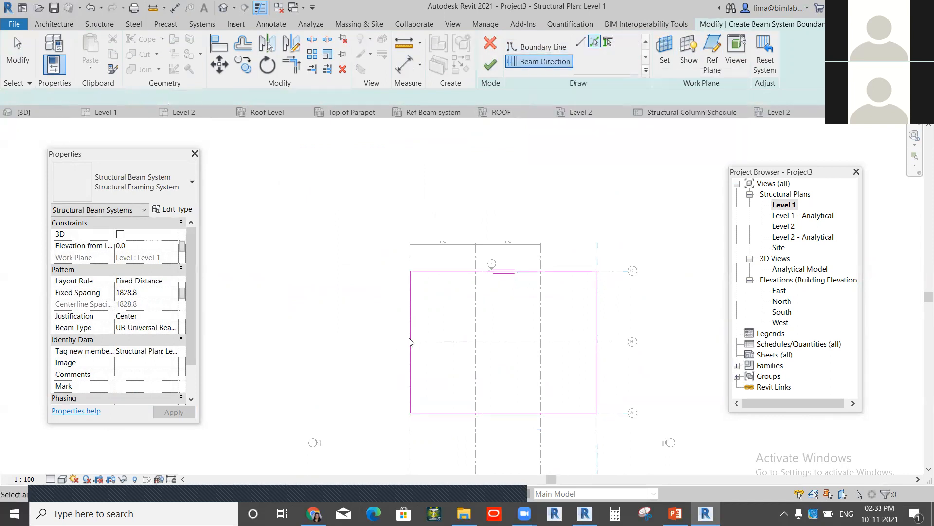
pyautogui.click(581, 41)
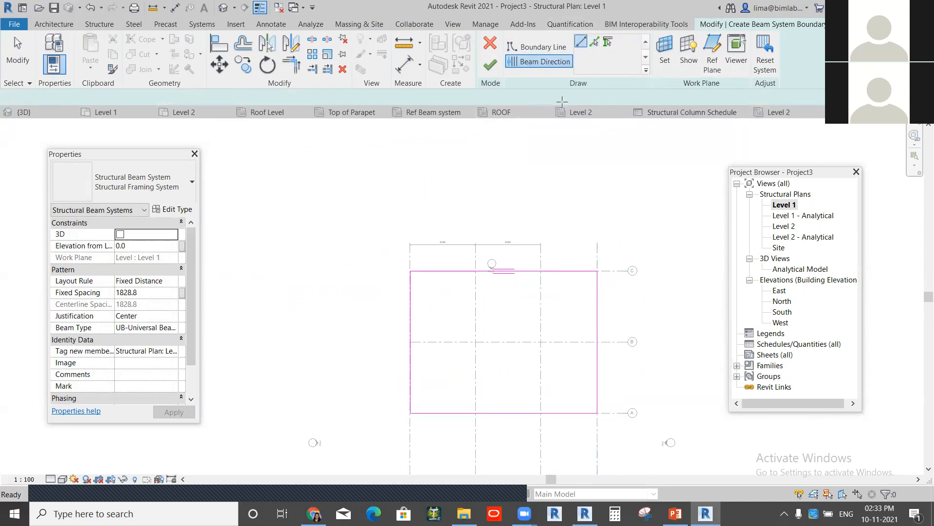
pyautogui.click(411, 321)
pyautogui.click(597, 320)
pyautogui.scroll(1, 536, 324)
pyautogui.click(490, 66)
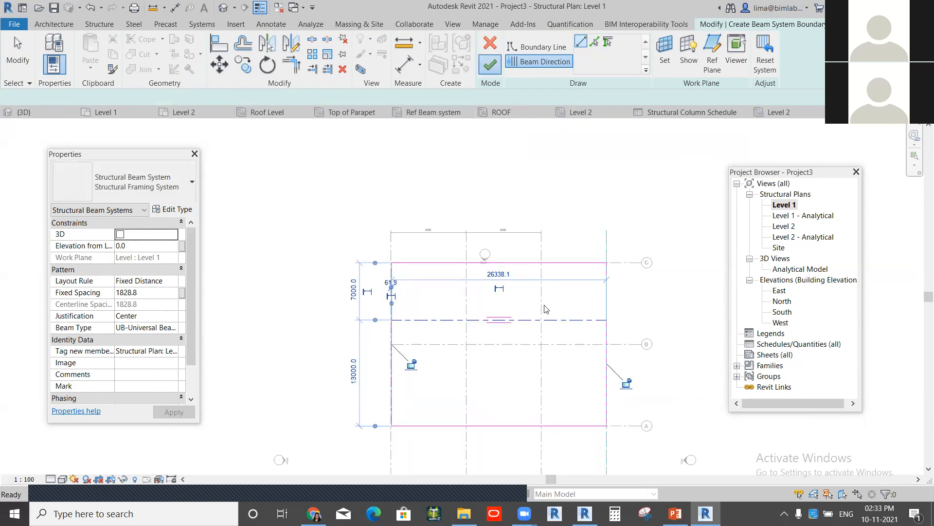
pyautogui.scroll(1, 530, 399)
pyautogui.scroll(2, 530, 399)
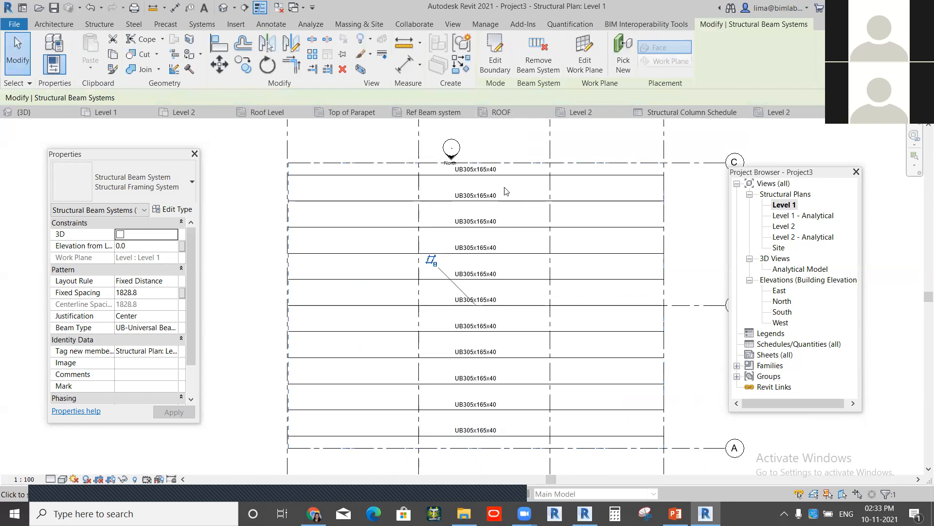
pyautogui.scroll(3, 486, 194)
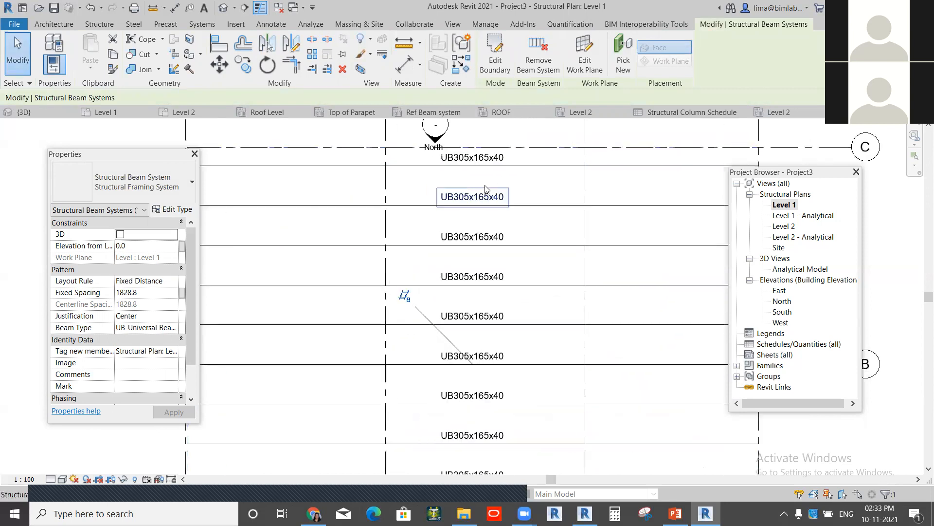
# Step: Set the beam system's layout rule to Fixed Number with 12 lines and apply it
pyautogui.scroll(-3, 479, 197)
pyautogui.moveTo(492, 297); pyautogui.dragTo(446, 241, button='middle')
pyautogui.scroll(1, 489, 234)
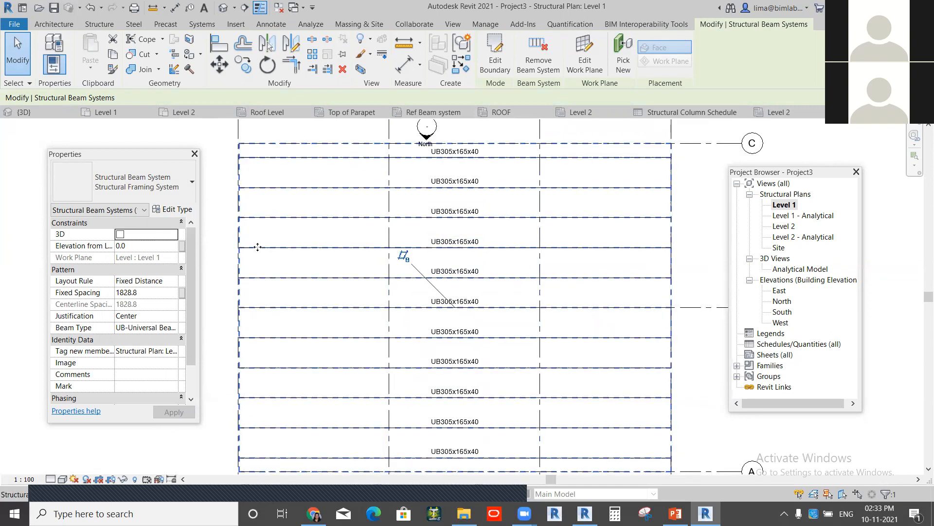
pyautogui.scroll(-3, 273, 228)
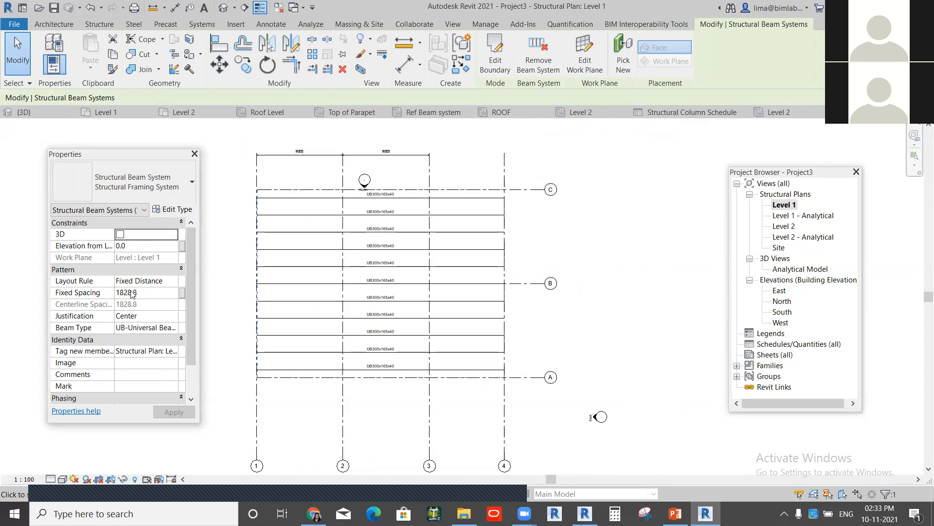
pyautogui.click(176, 281)
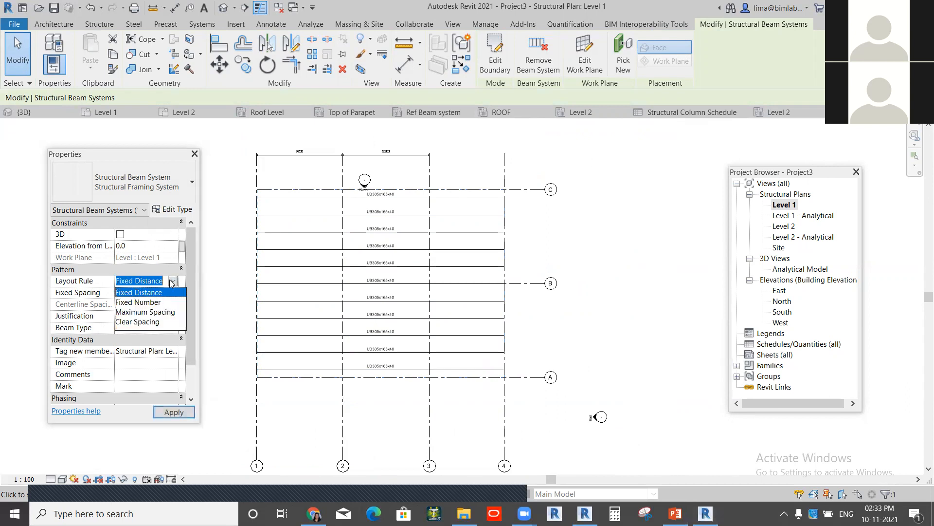
pyautogui.click(138, 303)
pyautogui.click(137, 292)
pyautogui.press('Return')
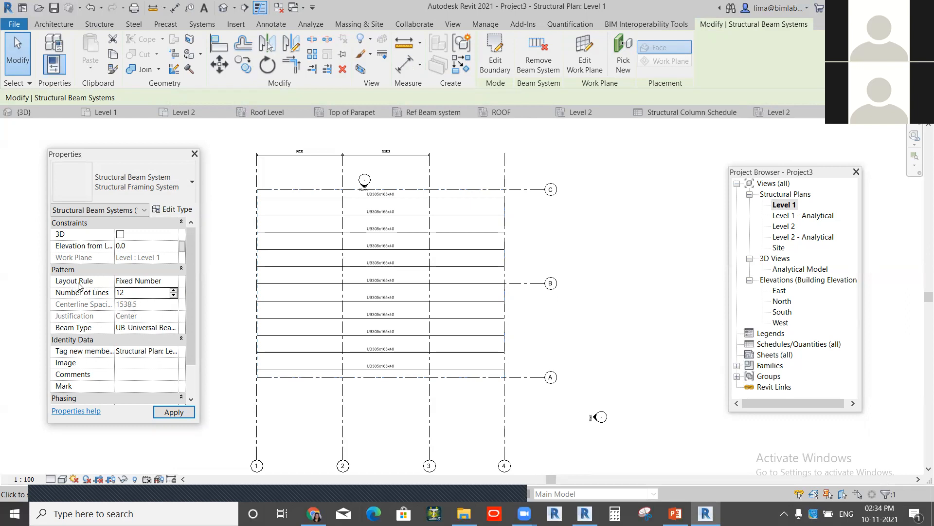
pyautogui.click(173, 281)
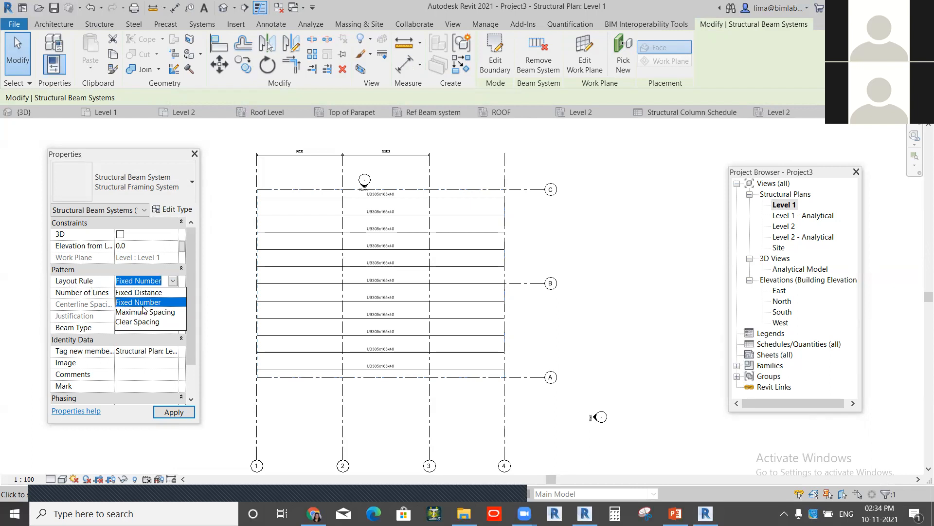
pyautogui.click(292, 306)
pyautogui.scroll(5, 335, 291)
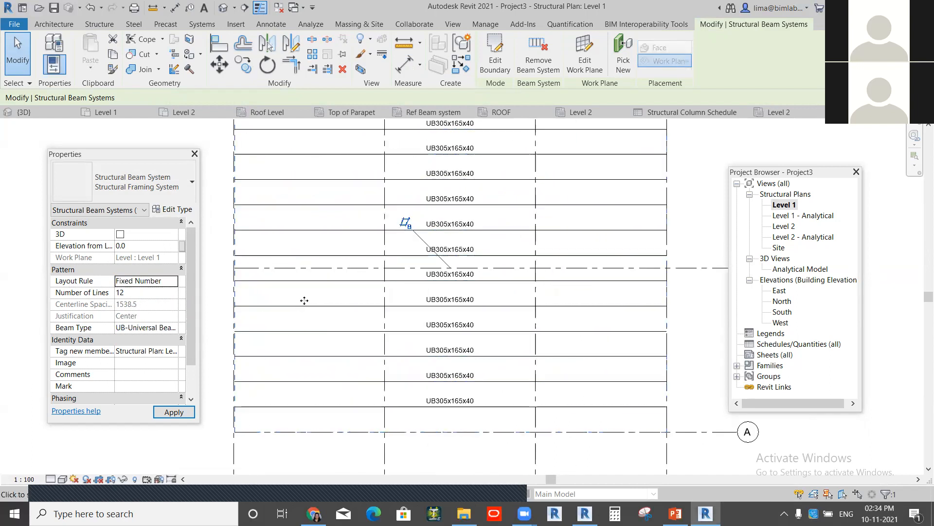
pyautogui.scroll(-5, 336, 290)
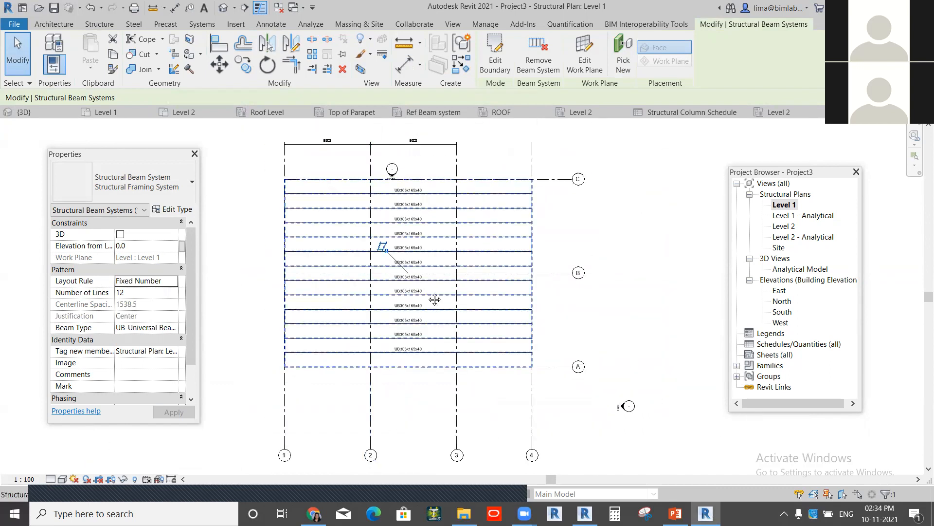
pyautogui.scroll(-3, 450, 277)
pyautogui.scroll(3, 494, 331)
pyautogui.scroll(-3, 495, 332)
pyautogui.scroll(3, 502, 258)
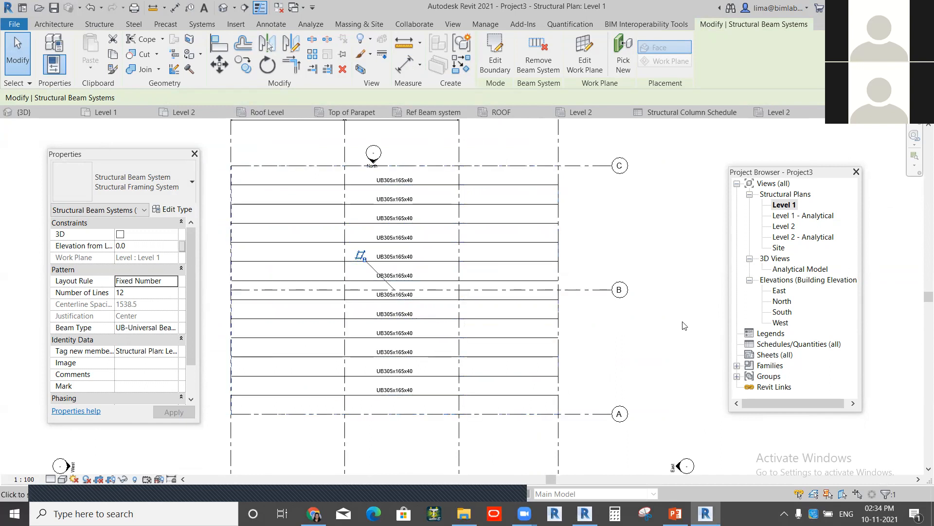
# Step: Place an isolated M_Footing-Rectangular 2400 x 1800 x 450mm foundation at grids 1/C in the Level 2 structural plan
pyautogui.doubleClick(792, 228)
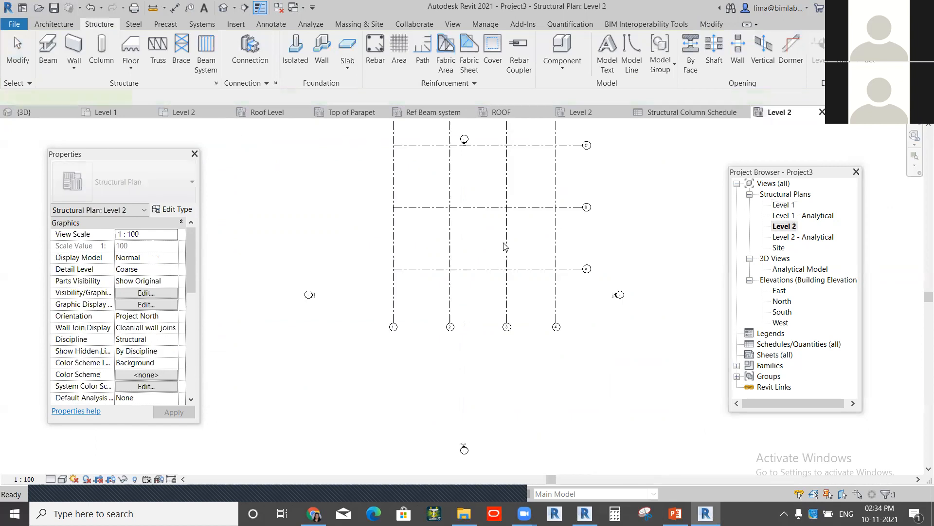
pyautogui.scroll(1, 507, 230)
pyautogui.moveTo(507, 227); pyautogui.dragTo(457, 248, button='middle')
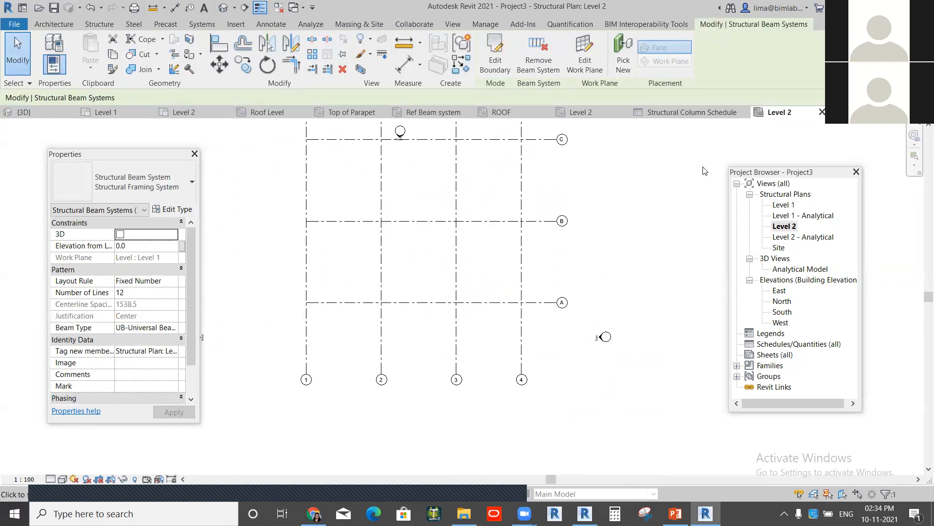
pyautogui.moveTo(317, 230); pyautogui.dragTo(317, 263, button='middle')
pyautogui.click(99, 24)
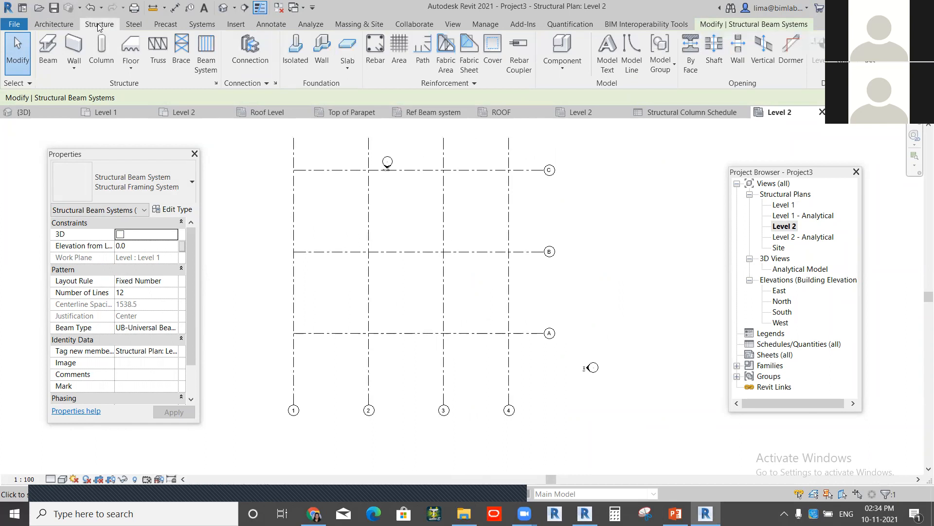
pyautogui.click(295, 58)
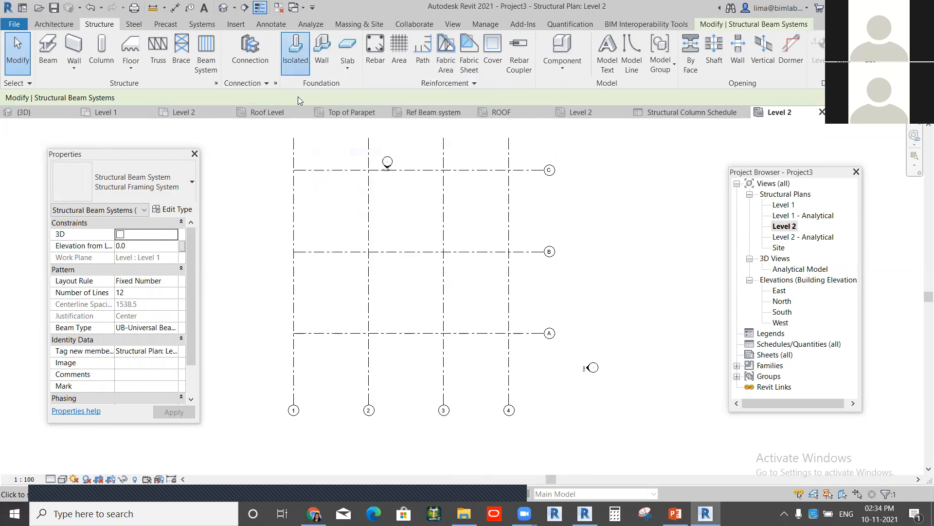
pyautogui.click(146, 178)
pyautogui.click(111, 262)
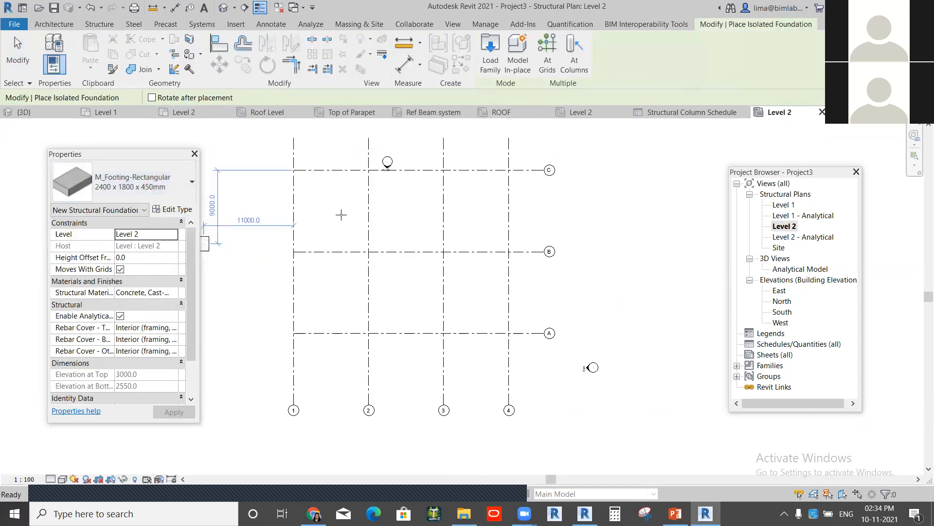
pyautogui.scroll(3, 291, 171)
pyautogui.click(291, 172)
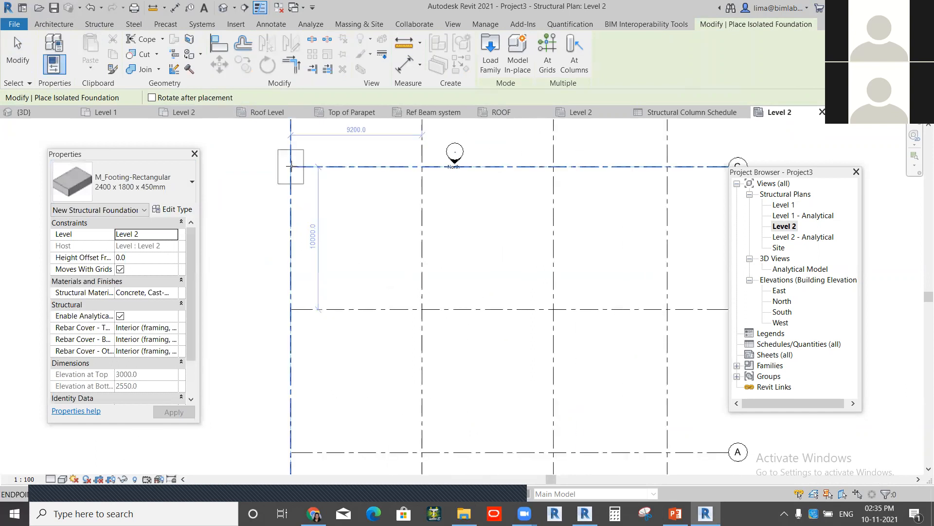
pyautogui.scroll(-2, 322, 257)
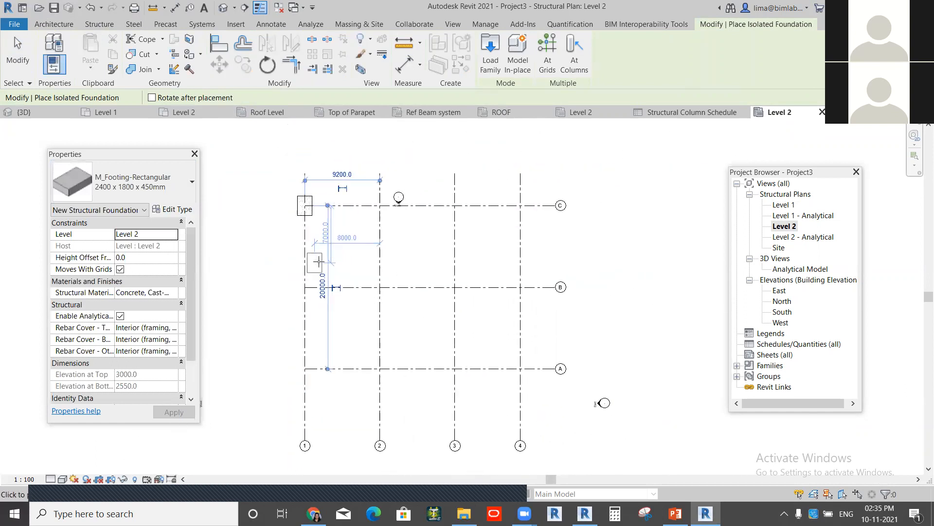
pyautogui.scroll(3, 306, 258)
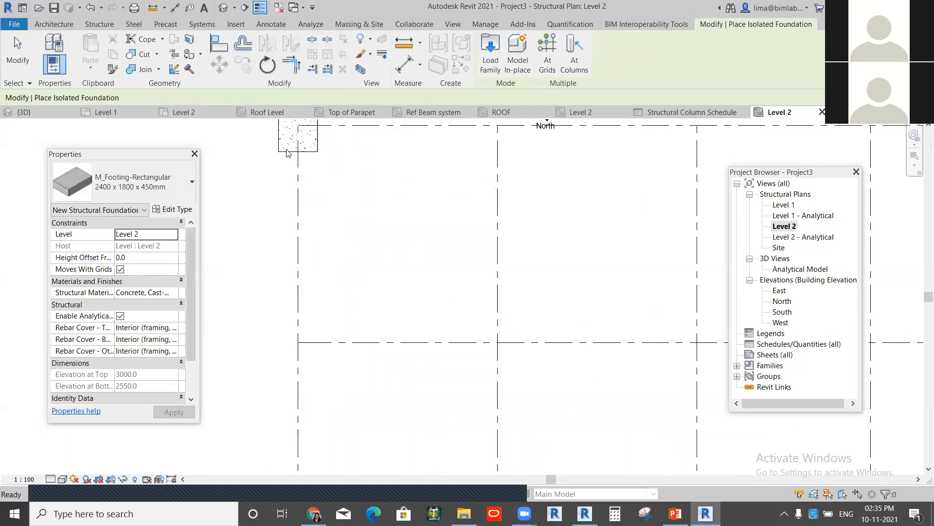
pyautogui.press('Escape')
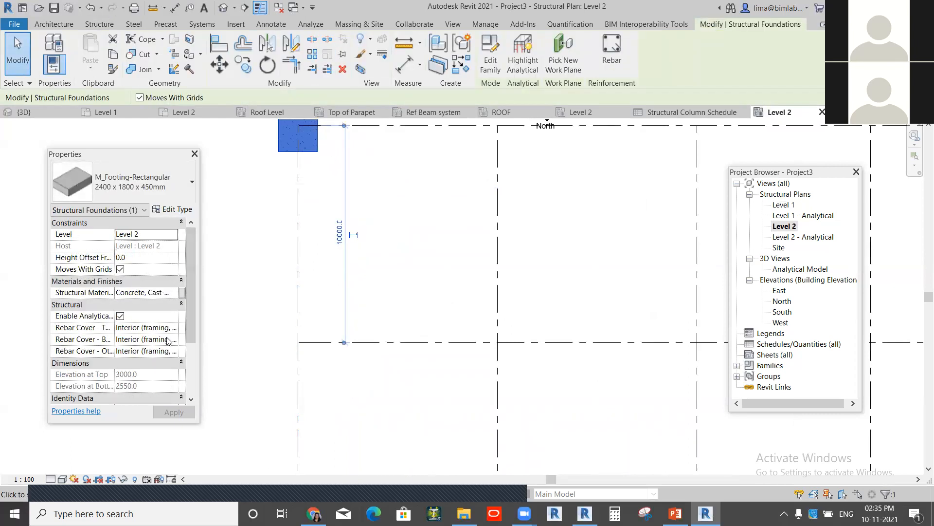
# Step: Widen the footing's property display and change the footing's level to Level 1
pyautogui.moveTo(199, 320); pyautogui.dragTo(263, 320)
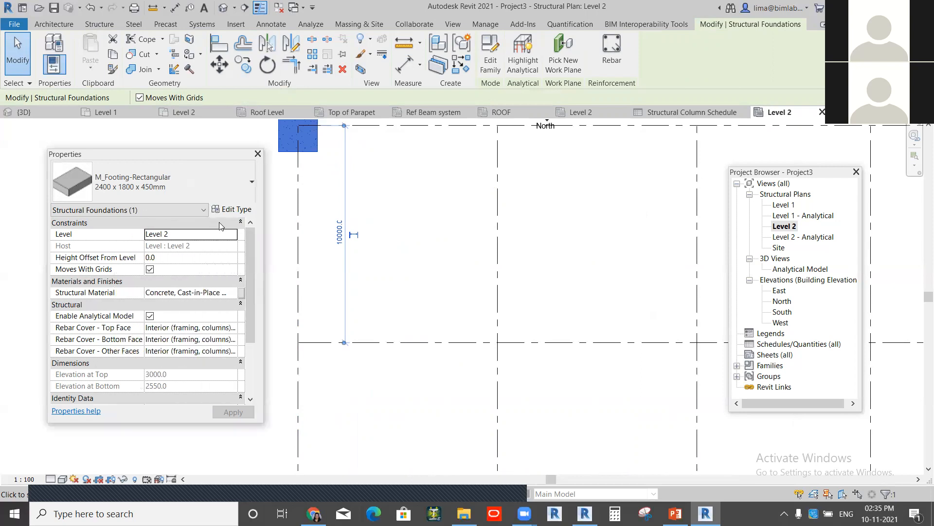
pyautogui.click(236, 234)
pyautogui.click(169, 253)
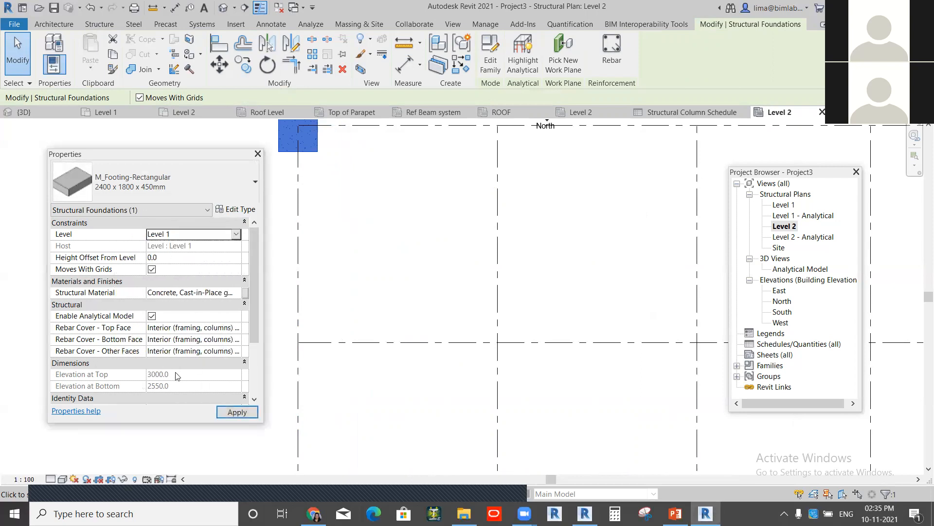
pyautogui.press('Return')
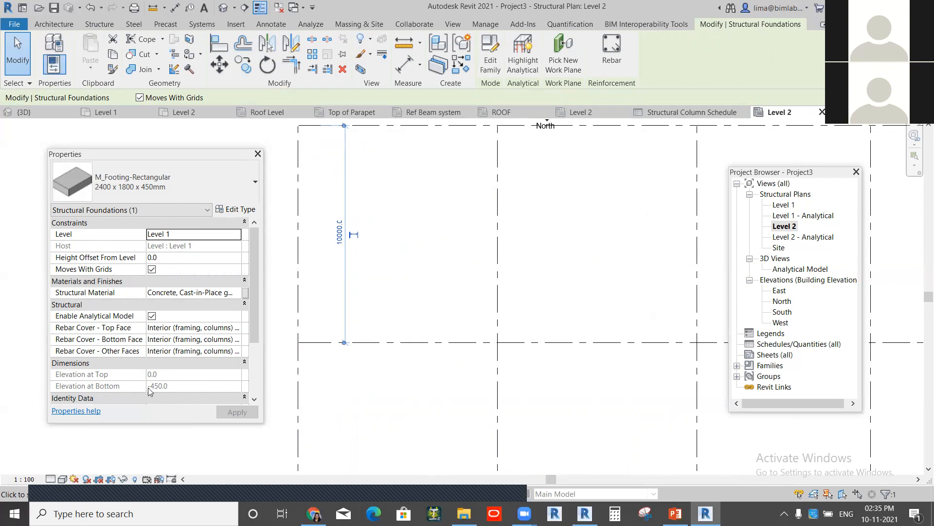
pyautogui.click(441, 222)
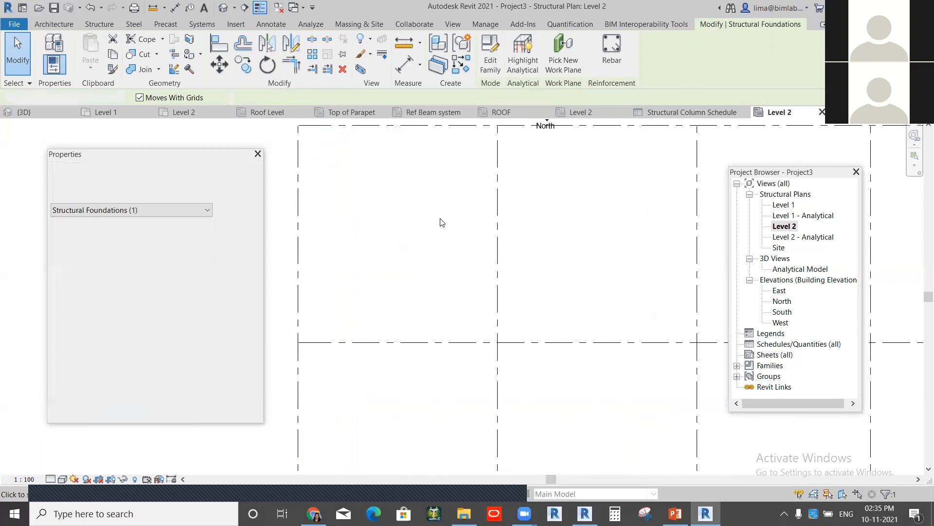
# Step: Open the default 3D view and examine the footing and the beam system from different angles
pyautogui.scroll(-2, 390, 244)
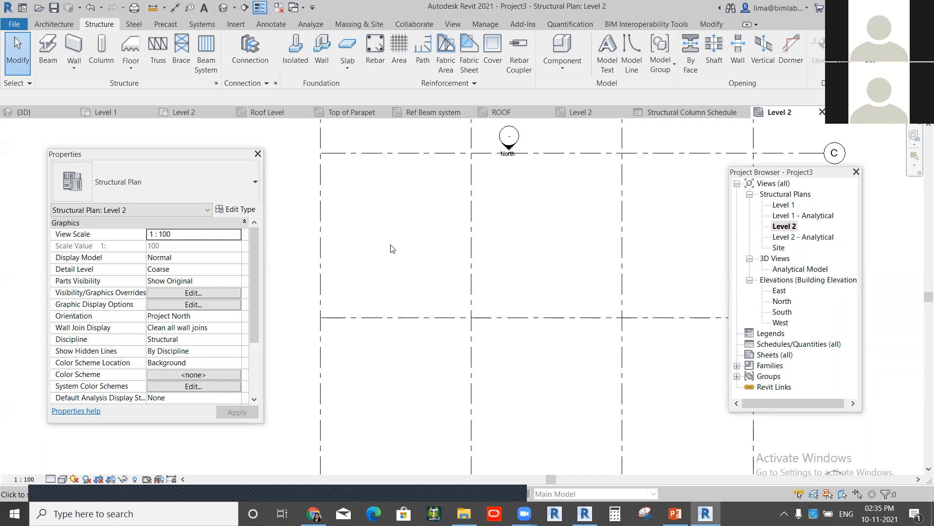
pyautogui.click(231, 11)
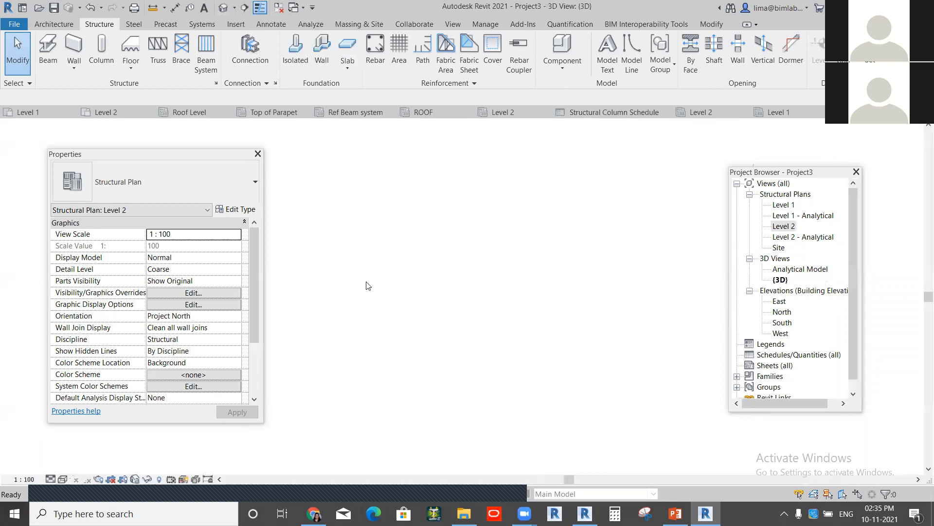
pyautogui.scroll(3, 480, 236)
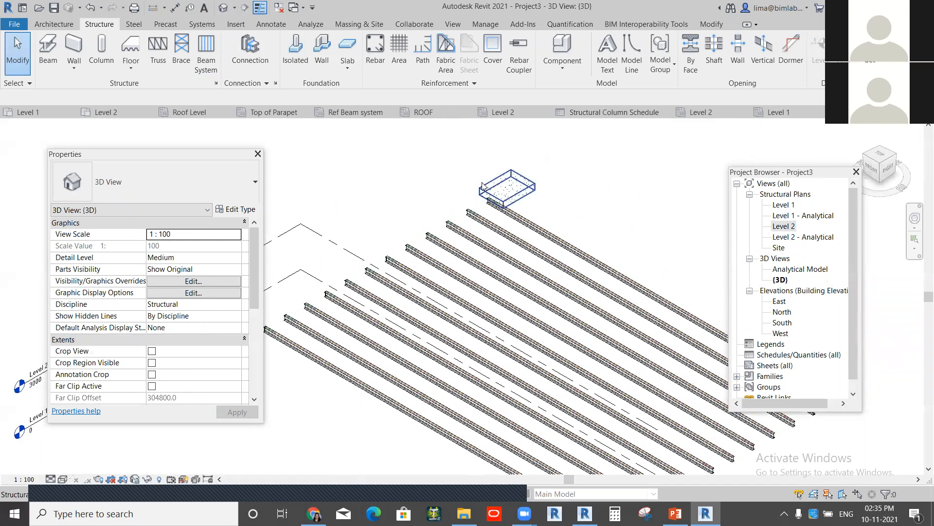
pyautogui.scroll(-5, 517, 212)
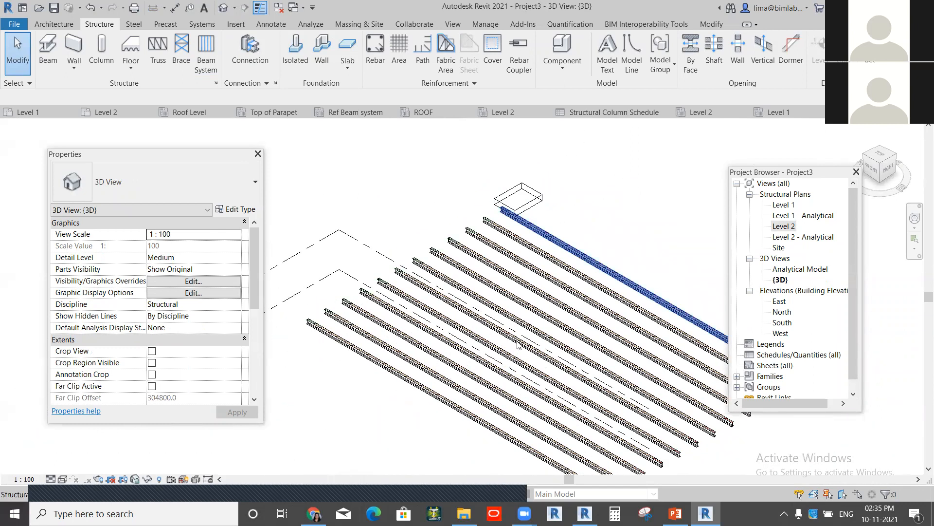
pyautogui.keyDown('shift'); pyautogui.moveTo(508, 242); pyautogui.dragTo(599, 250, button='middle'); pyautogui.keyUp('shift')
pyautogui.keyDown('shift'); pyautogui.moveTo(456, 368); pyautogui.dragTo(566, 418, button='middle'); pyautogui.keyUp('shift')
pyautogui.scroll(4, 519, 379)
pyautogui.scroll(2, 545, 371)
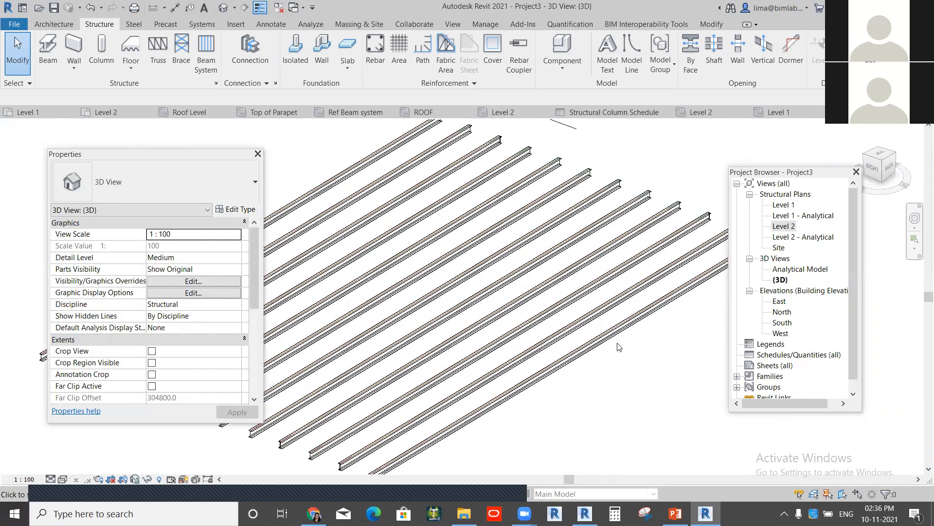
pyautogui.scroll(-2, 527, 274)
pyautogui.scroll(-1, 623, 344)
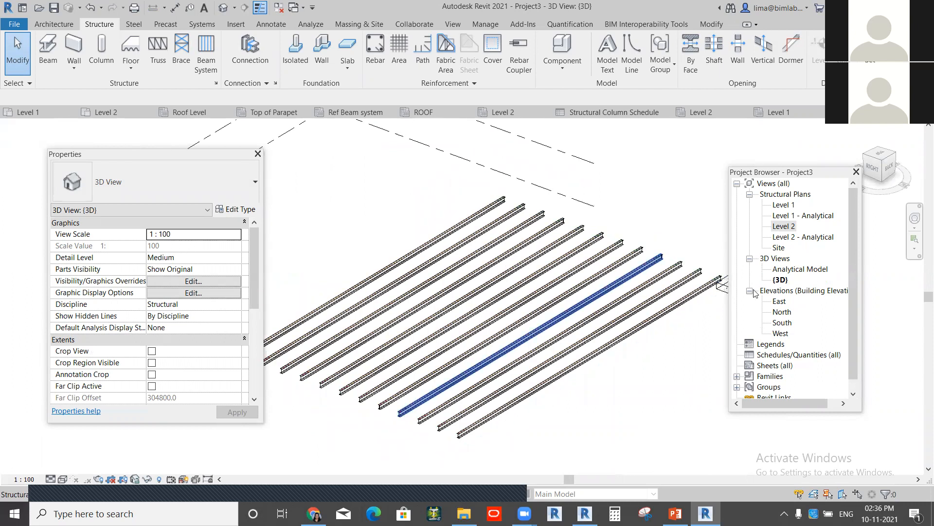
# Step: Open the Level 1 structural plan at the footing and start placing rebar with the default shape definitions
pyautogui.doubleClick(776, 227)
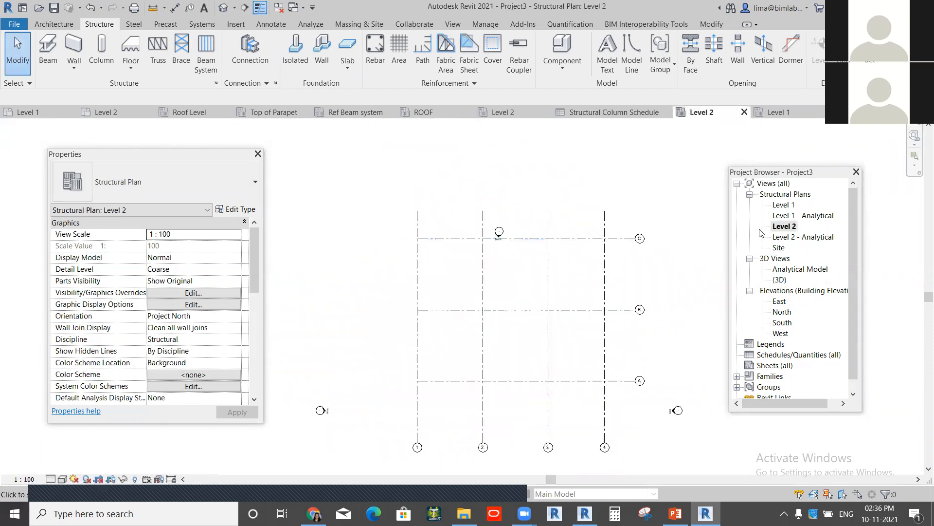
pyautogui.doubleClick(783, 205)
pyautogui.scroll(4, 382, 260)
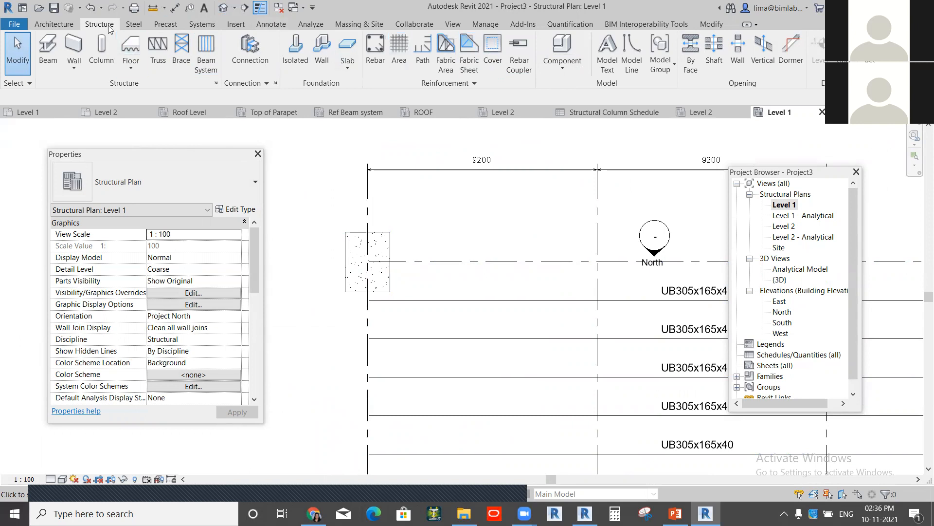
pyautogui.click(375, 67)
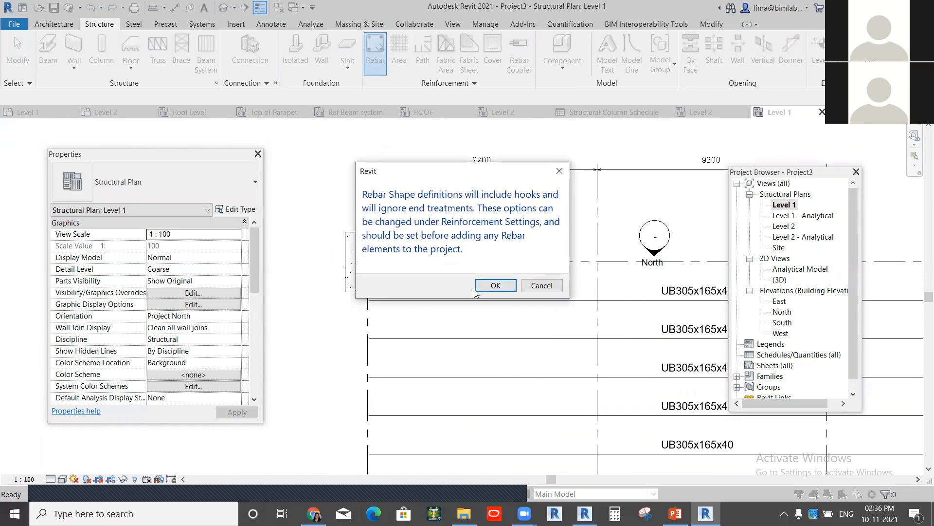
pyautogui.click(495, 285)
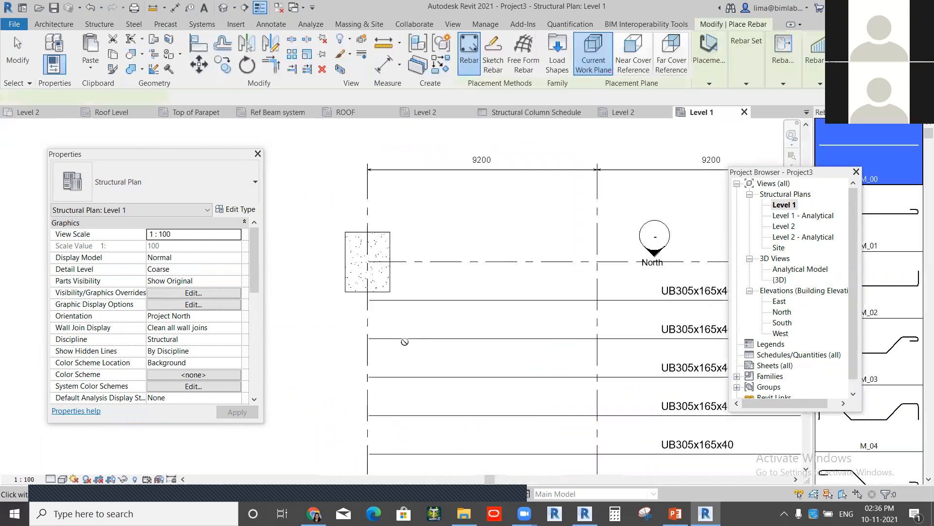
# Step: Float the Rebar Shape Browser over the drawing area, clear of the footing and the properties
pyautogui.click(928, 112)
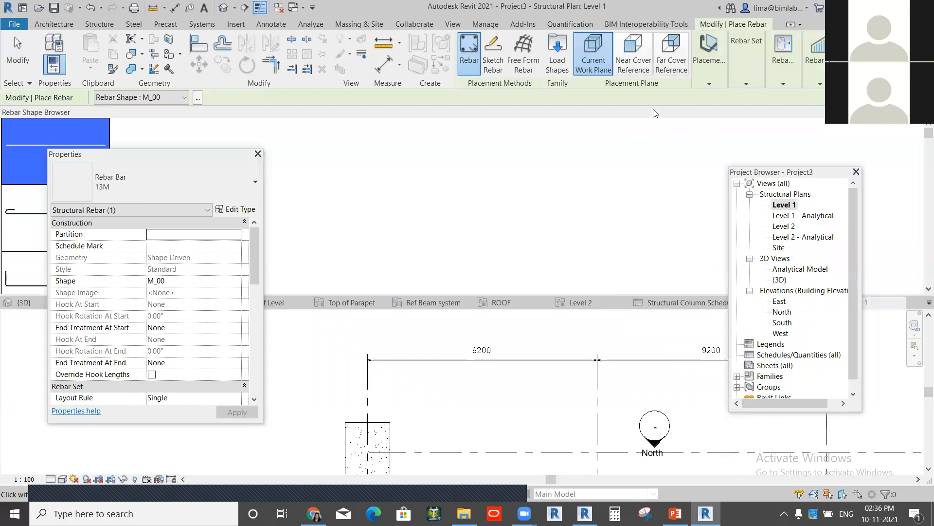
pyautogui.press('Escape')
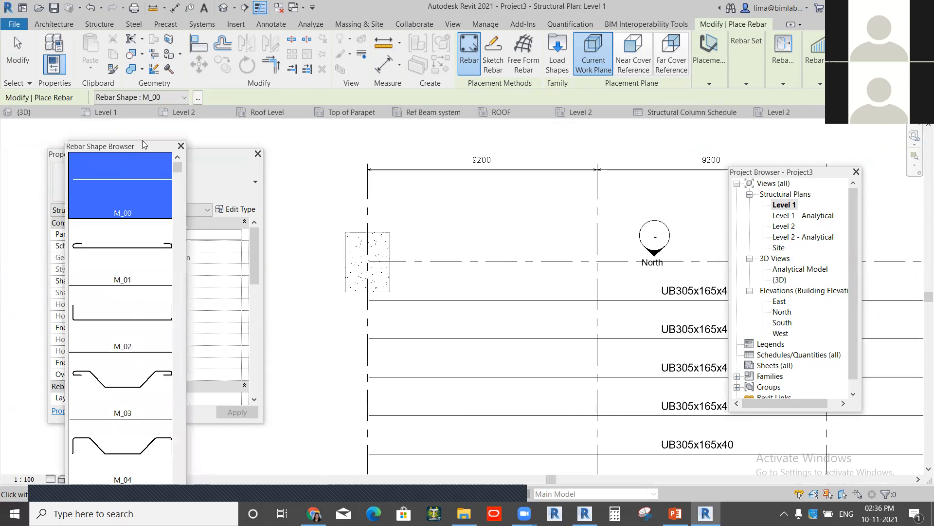
pyautogui.moveTo(143, 144); pyautogui.dragTo(728, 340)
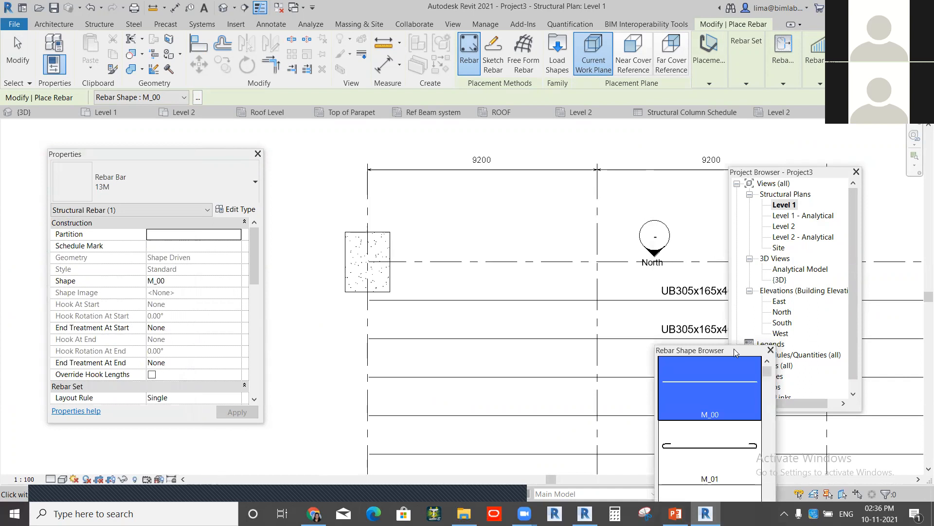
pyautogui.moveTo(734, 348); pyautogui.dragTo(682, 132)
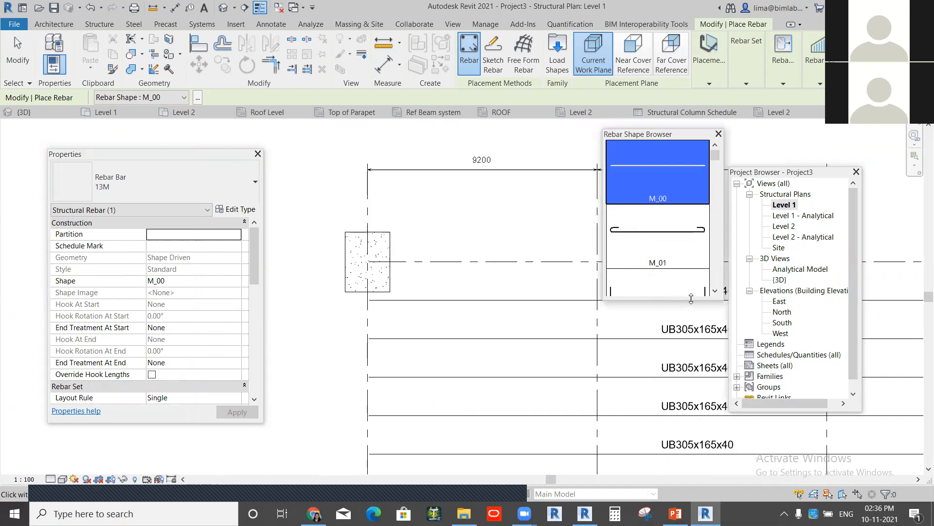
# Step: Enlarge the Rebar Shape Browser and choose the closed stirrup shape M_T1
pyautogui.moveTo(691, 298); pyautogui.dragTo(691, 440)
pyautogui.scroll(-3, 658, 341)
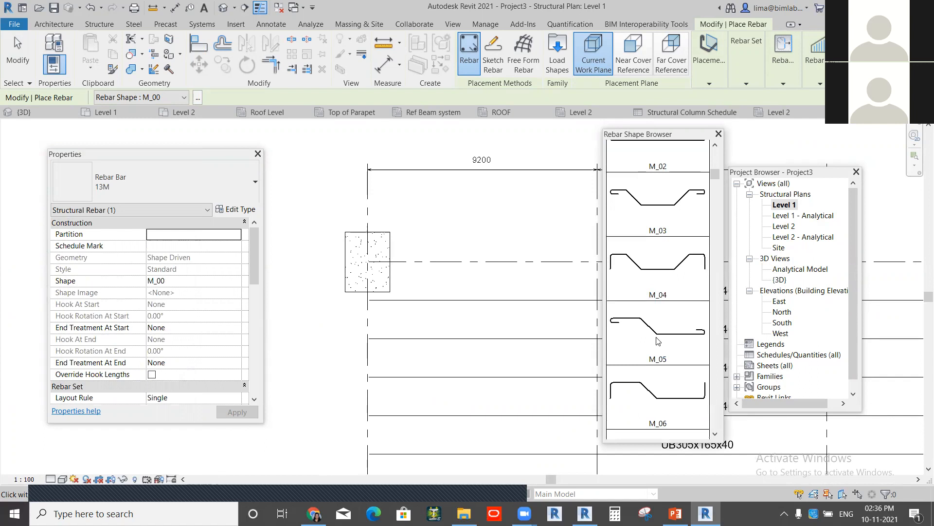
pyautogui.scroll(-15, 658, 340)
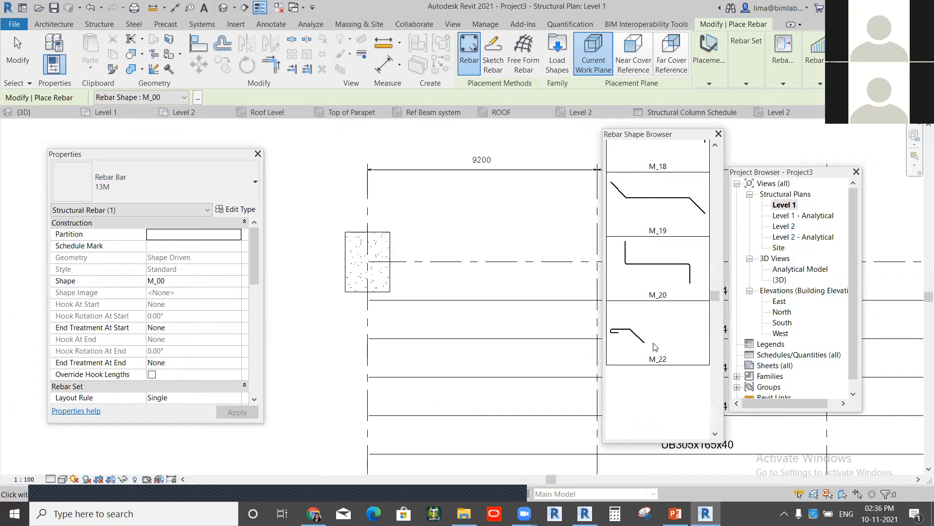
pyautogui.scroll(-9, 654, 345)
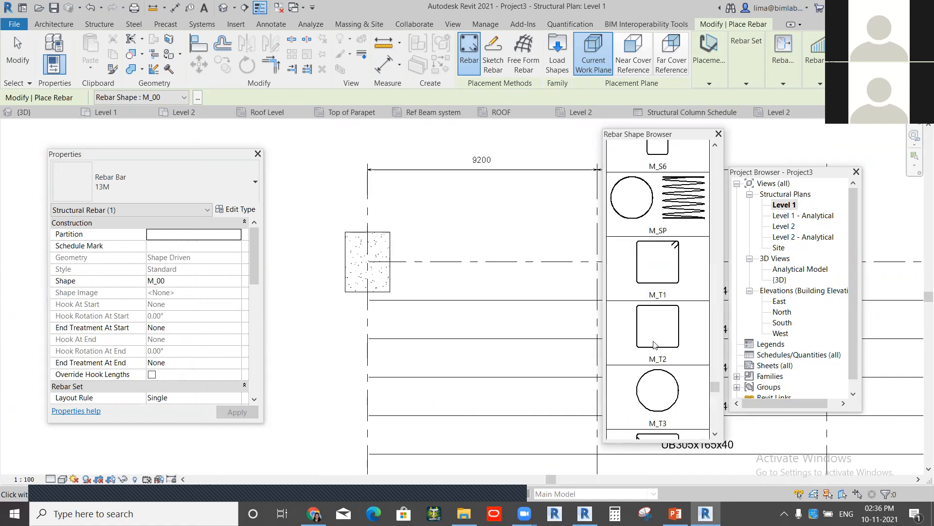
pyautogui.click(668, 271)
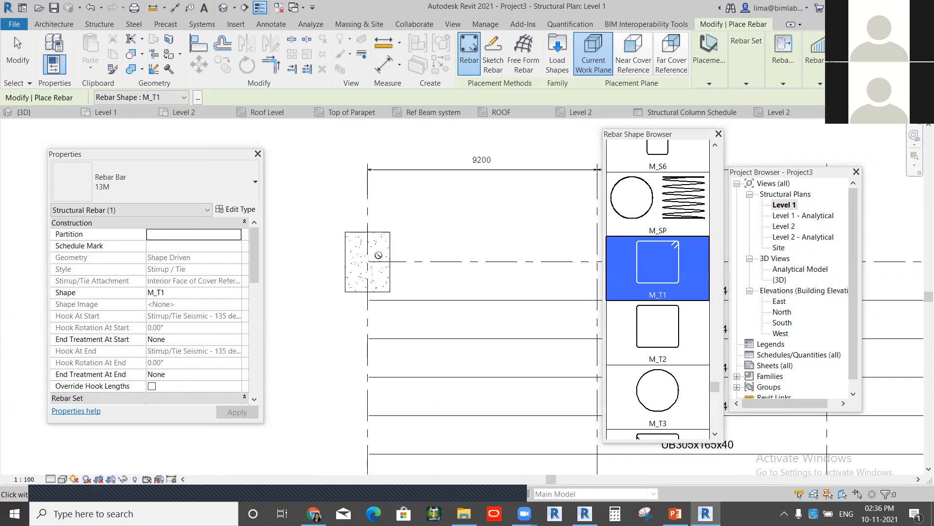
# Step: Set the stirrup's placement plane to Near Cover Reference and review the placement orientation options over the footing
pyautogui.scroll(3, 375, 254)
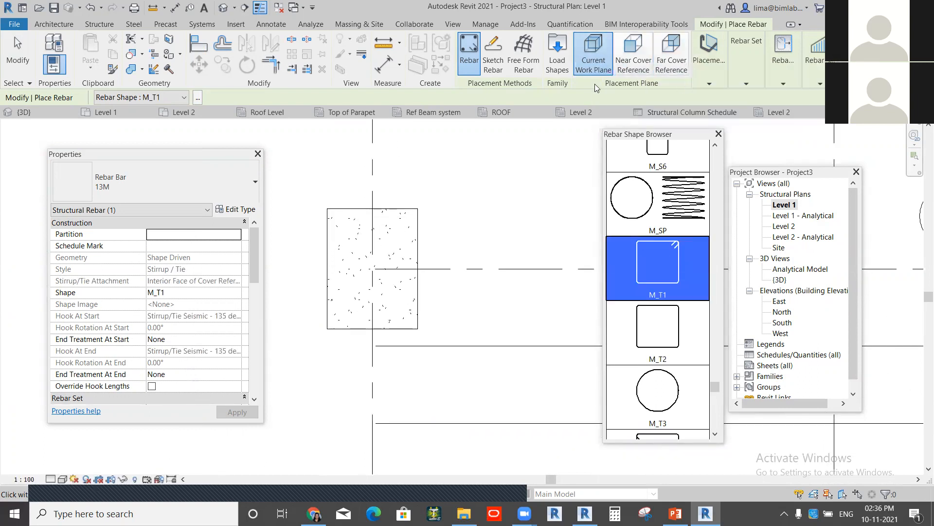
pyautogui.click(633, 56)
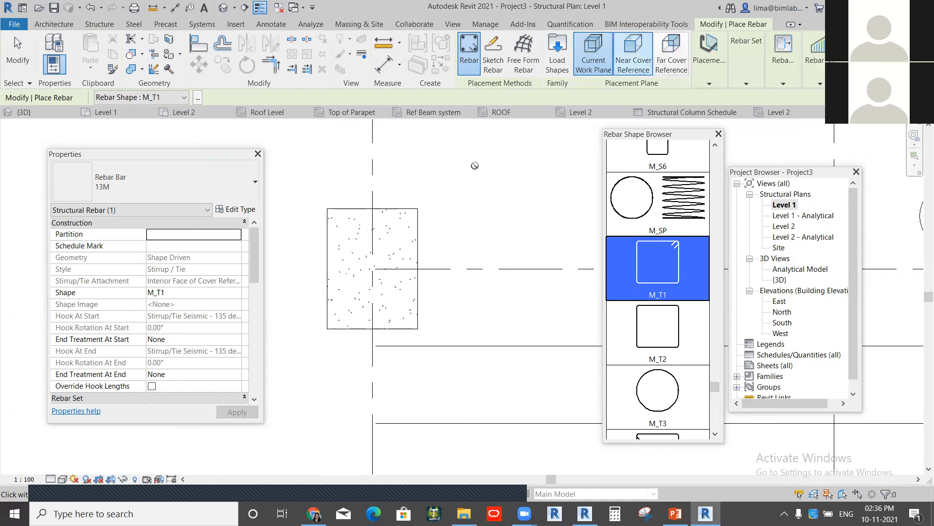
pyautogui.scroll(5, 372, 294)
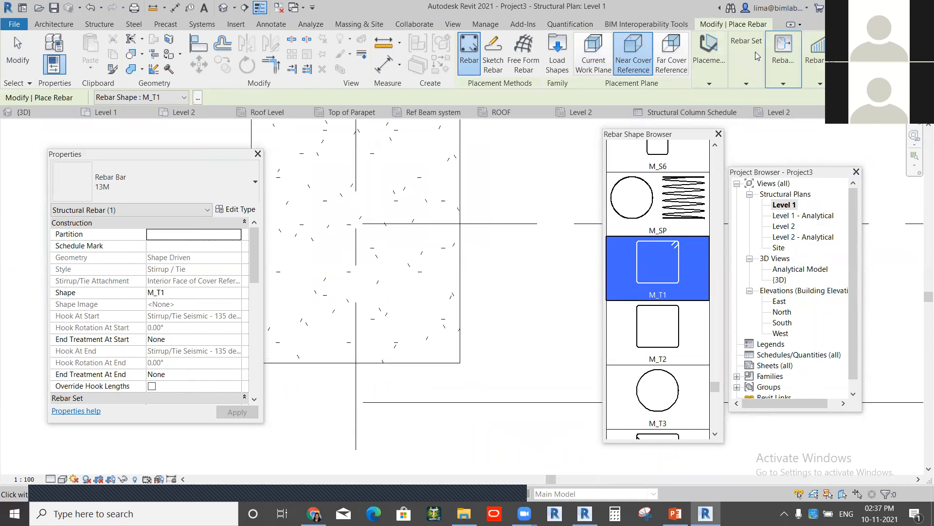
pyautogui.click(709, 56)
pyautogui.click(787, 121)
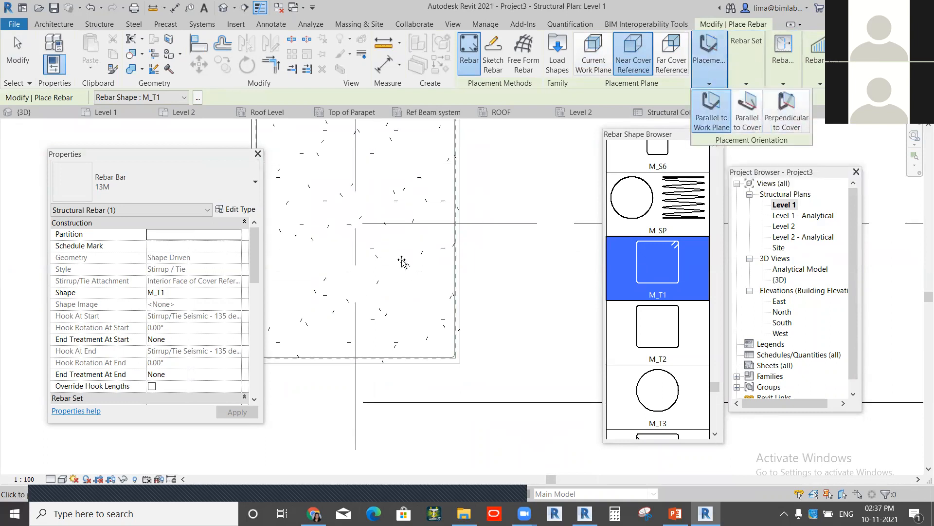
pyautogui.scroll(-2, 480, 205)
# Step: Try the Maximum Spacing and Number with Spacing layouts for the rebar set
pyautogui.moveTo(745, 63)
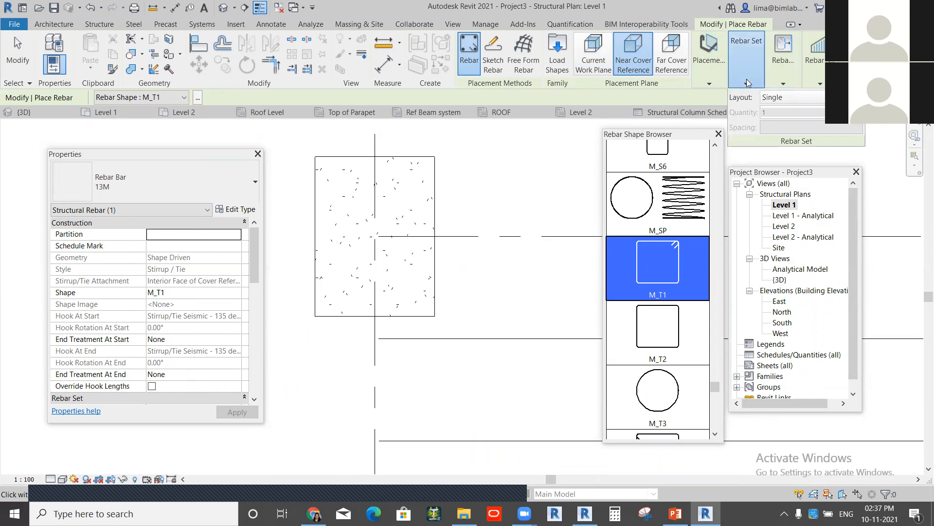
pyautogui.click(780, 99)
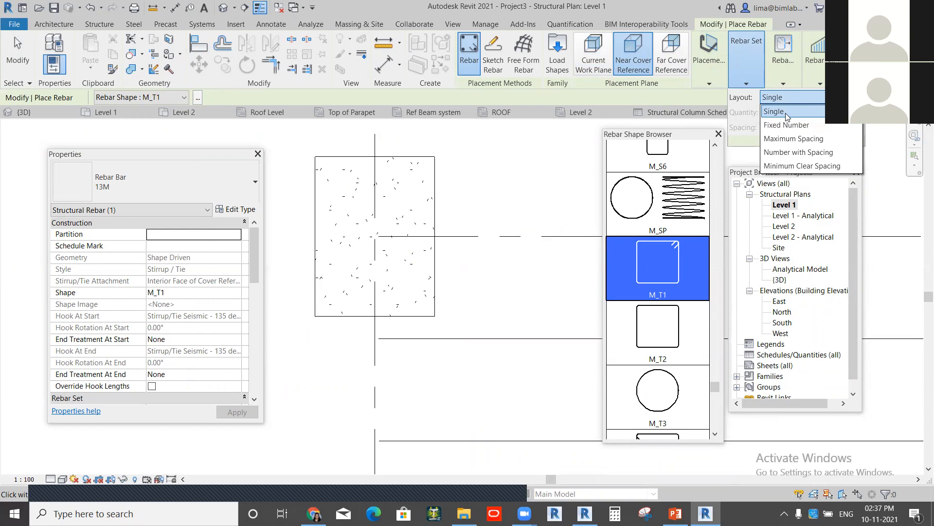
pyautogui.click(804, 140)
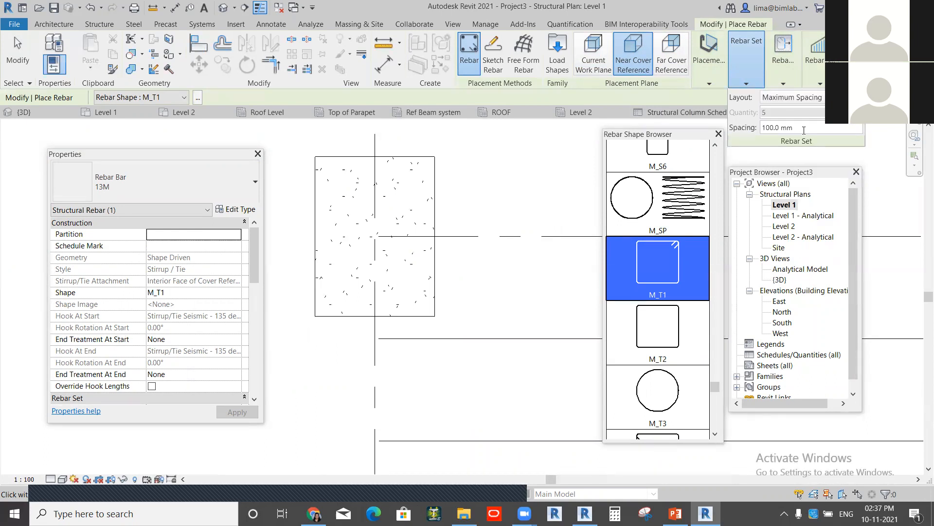
pyautogui.click(806, 98)
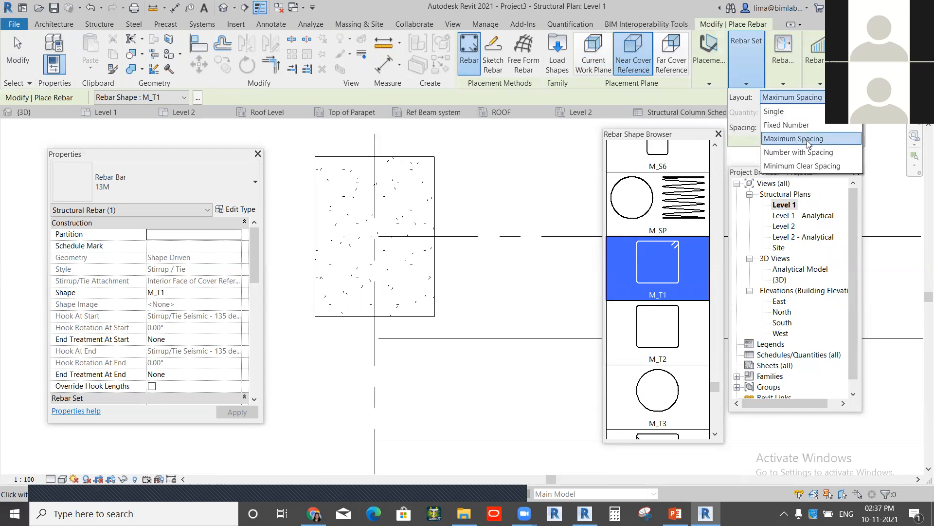
pyautogui.click(808, 152)
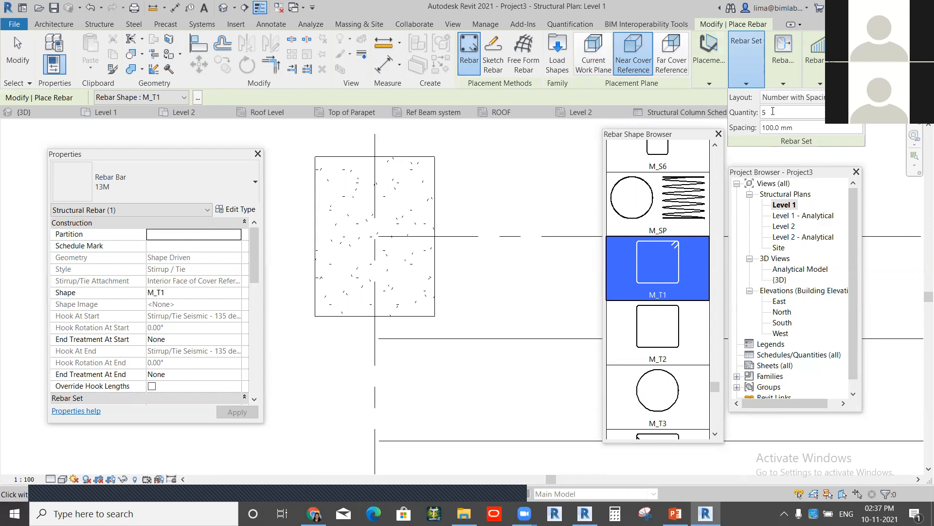
# Step: Set the rebar layout to Fixed Number with quantity 5 and place the M_T1 stirrup in the footing
pyautogui.click(793, 97)
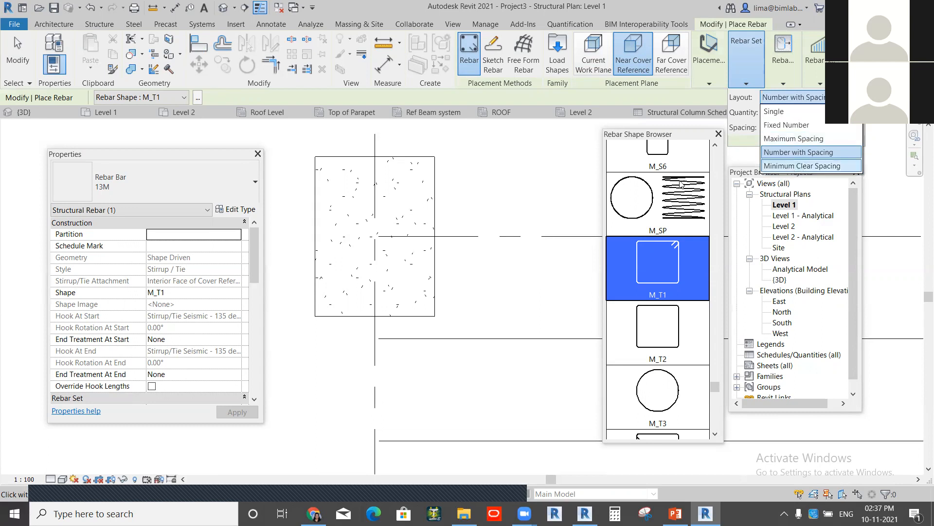
pyautogui.click(776, 127)
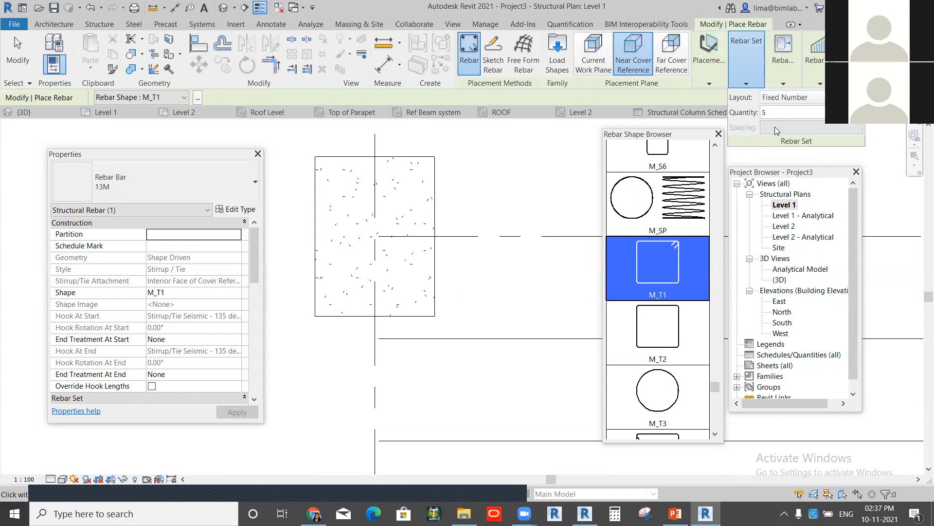
pyautogui.click(411, 230)
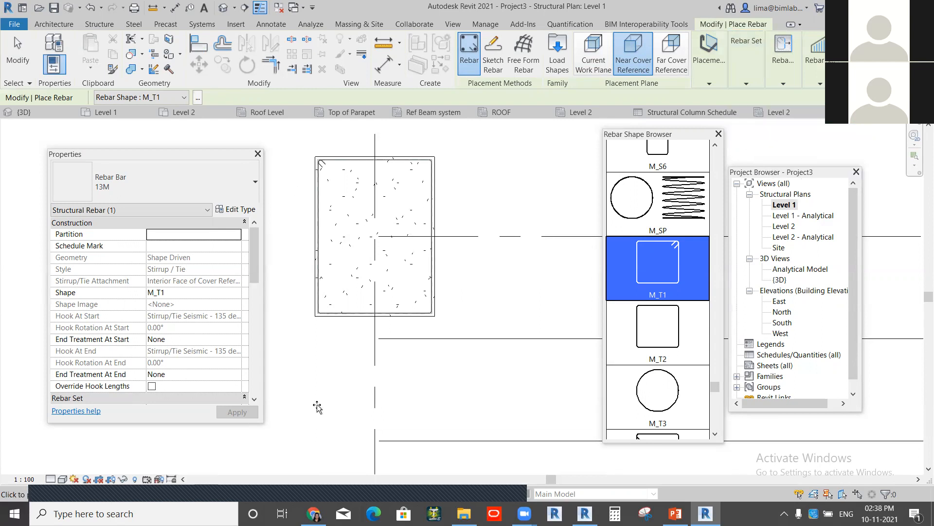
pyautogui.scroll(1, 426, 235)
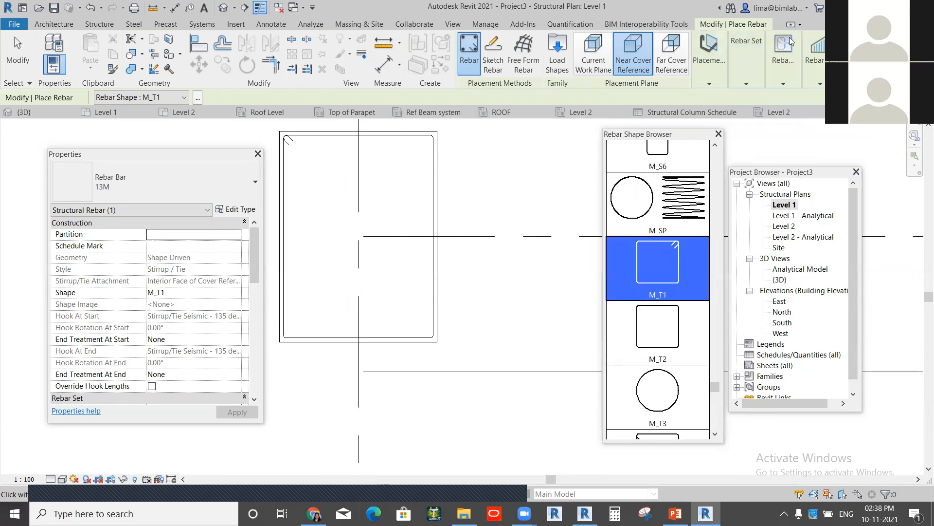
# Step: Choose the straight bar shape M_00 and set its placement orientation to Perpendicular to Cover
pyautogui.scroll(15, 656, 225)
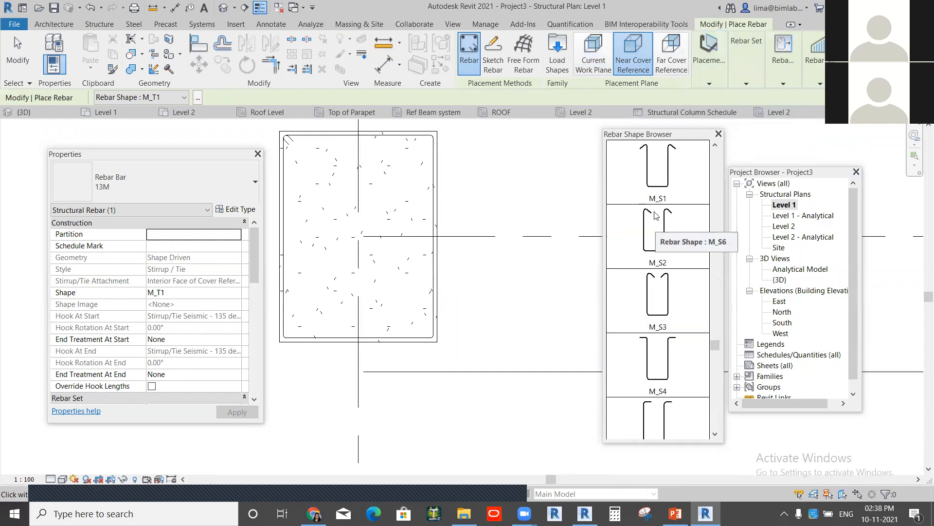
pyautogui.scroll(16, 656, 215)
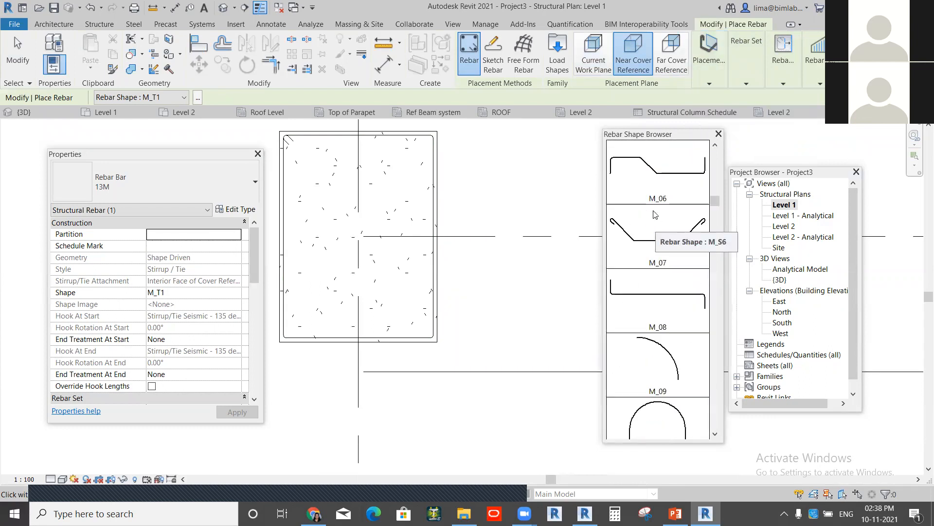
pyautogui.click(672, 170)
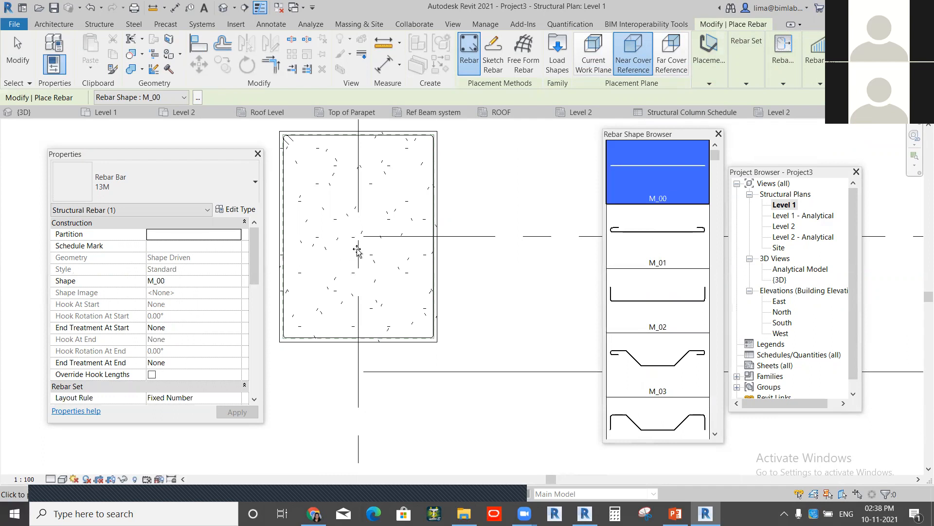
pyautogui.click(712, 63)
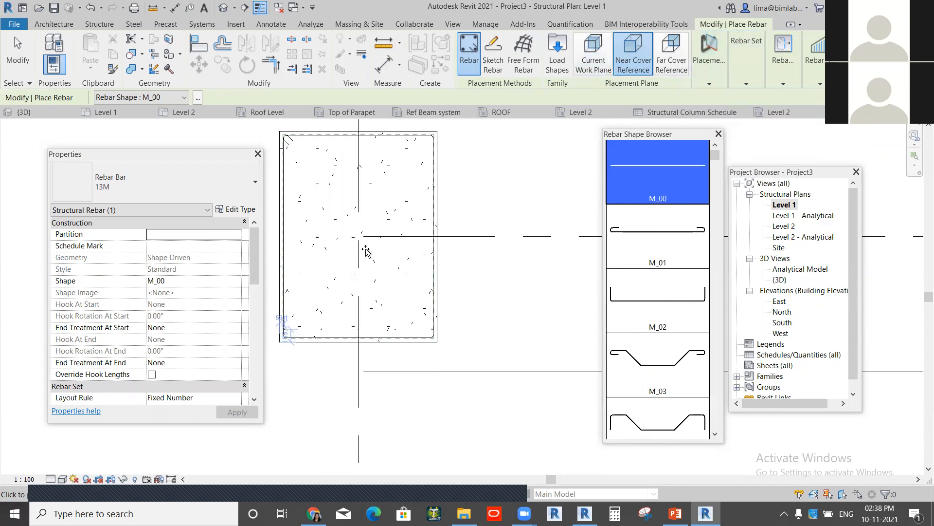
# Step: Set the Fixed Number quantity to 16 and place the straight M_00 bars along the inside of the footing's right edge
pyautogui.scroll(3, 365, 250)
pyautogui.scroll(-3, 486, 254)
pyautogui.scroll(4, 487, 203)
pyautogui.scroll(2, 513, 200)
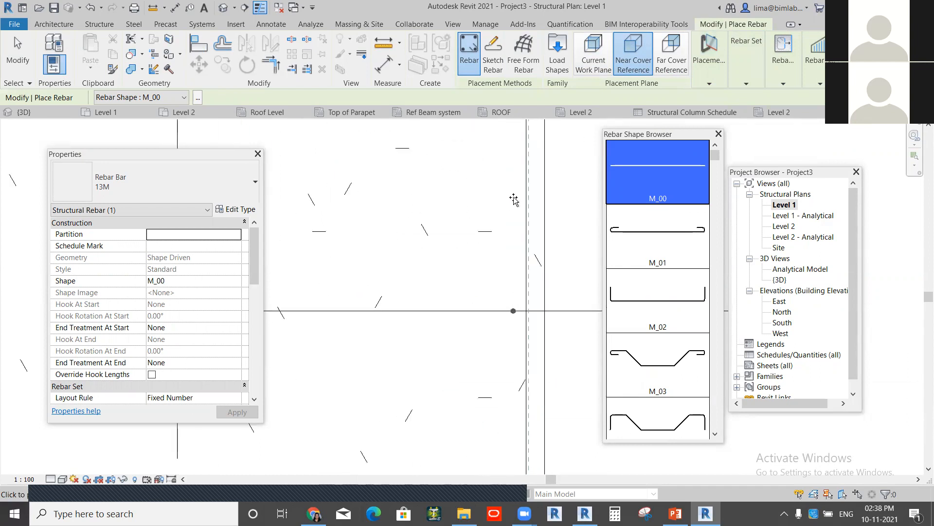
pyautogui.click(746, 59)
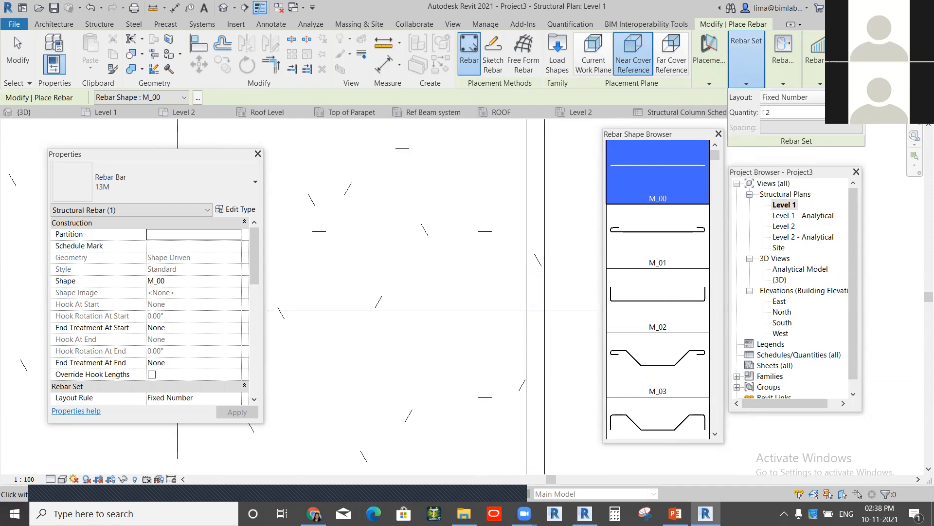
pyautogui.scroll(-2, 465, 255)
pyautogui.scroll(2, 487, 272)
pyautogui.press('Escape')
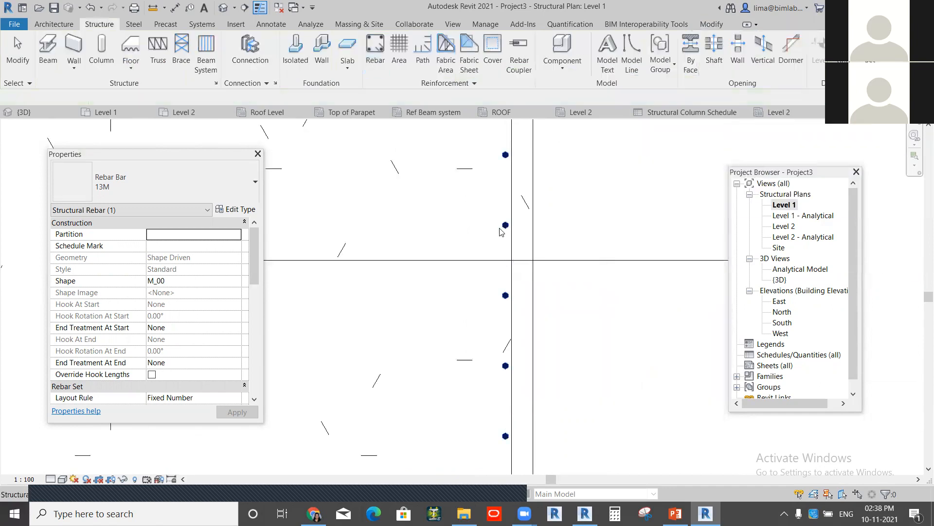
# Step: Select the straight bar set on the footing's right edge and hide its uppermost bar from the rebar presentation
pyautogui.scroll(-3, 491, 205)
pyautogui.scroll(5, 482, 327)
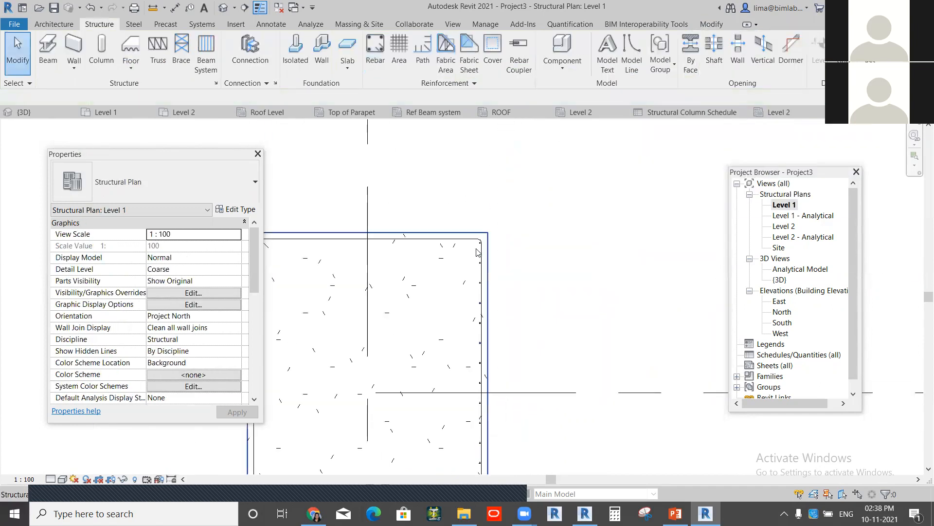
pyautogui.click(485, 296)
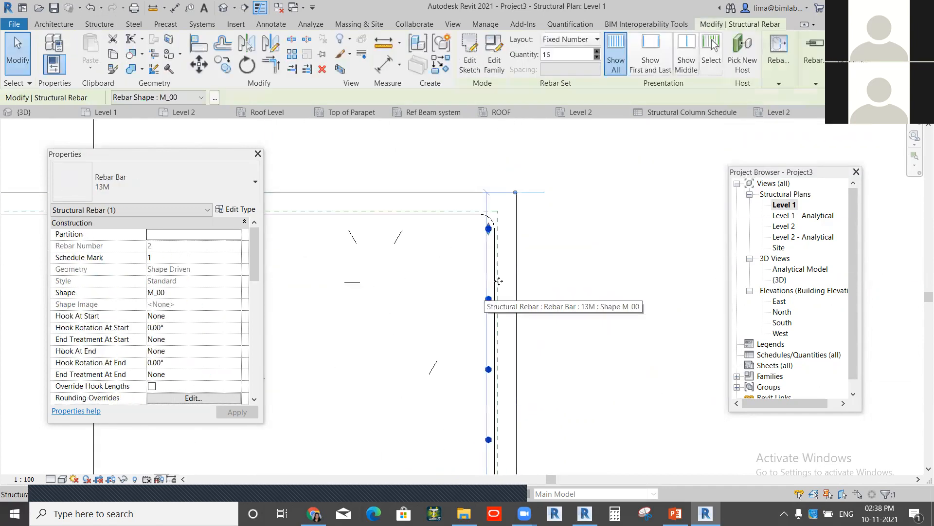
pyautogui.moveTo(853, 68)
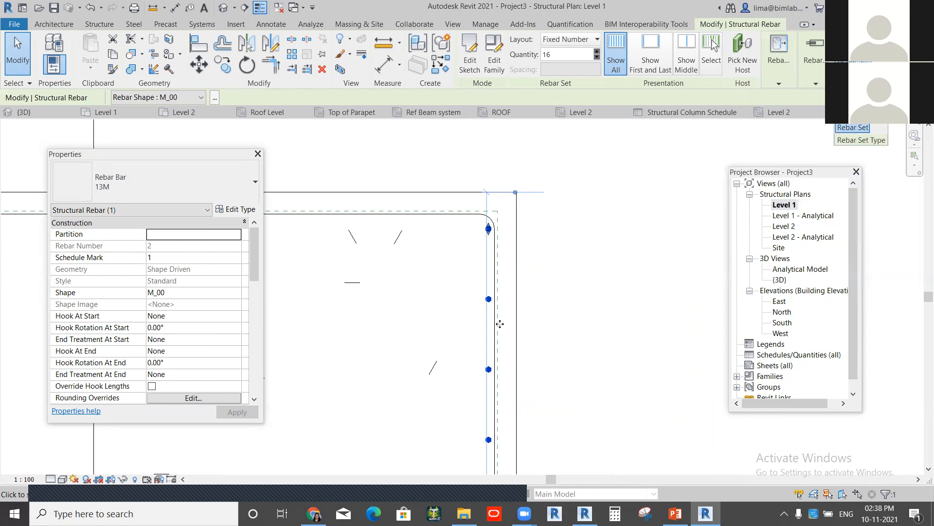
pyautogui.scroll(2, 519, 241)
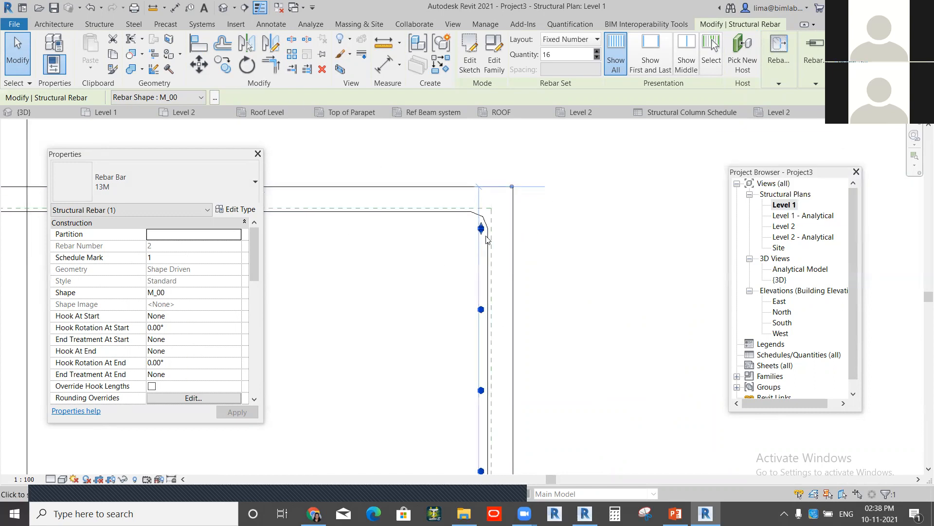
pyautogui.click(711, 56)
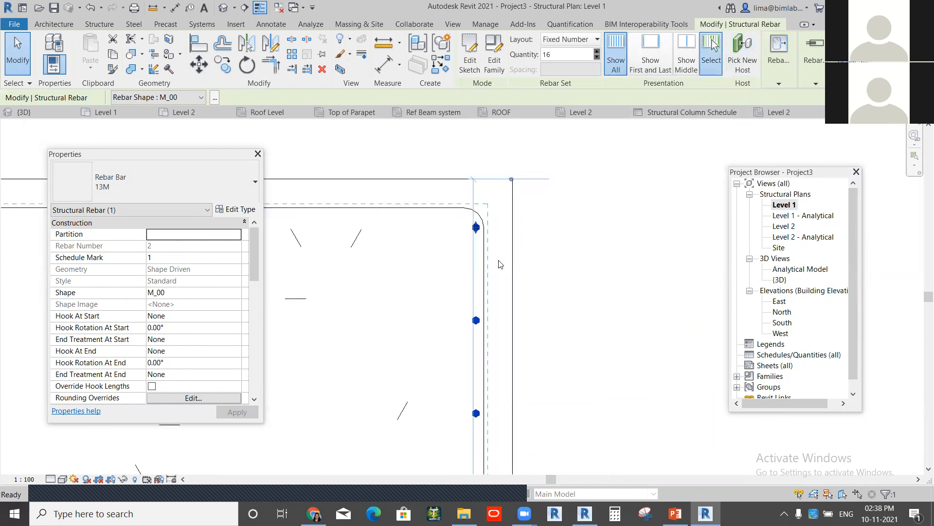
pyautogui.click(475, 228)
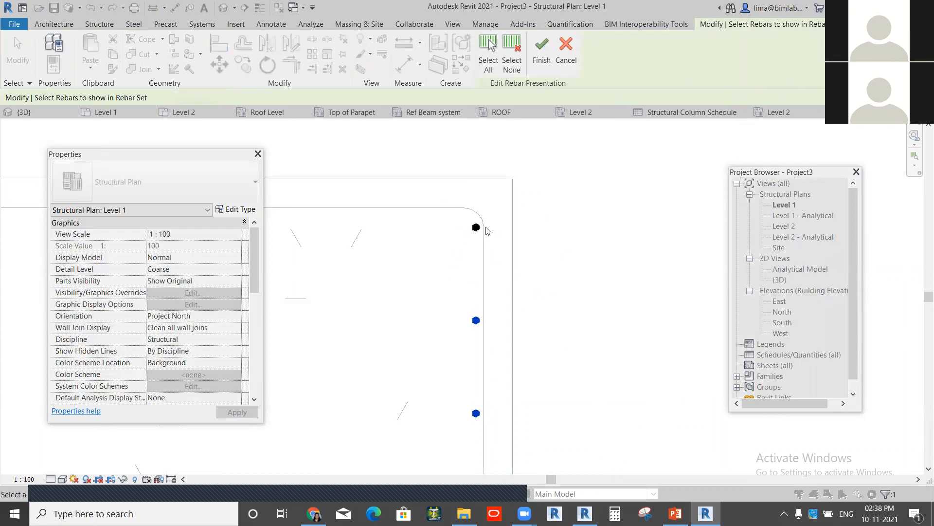
pyautogui.click(541, 51)
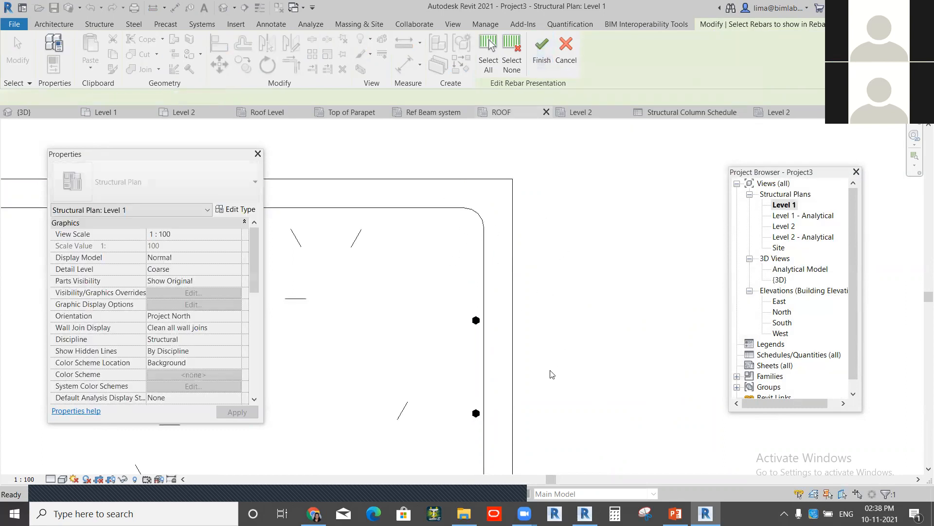
# Step: Examine the bar set along the footing's right edge and the layout of the reinforcement in the whole footing
pyautogui.click(464, 243)
pyautogui.scroll(-3, 502, 334)
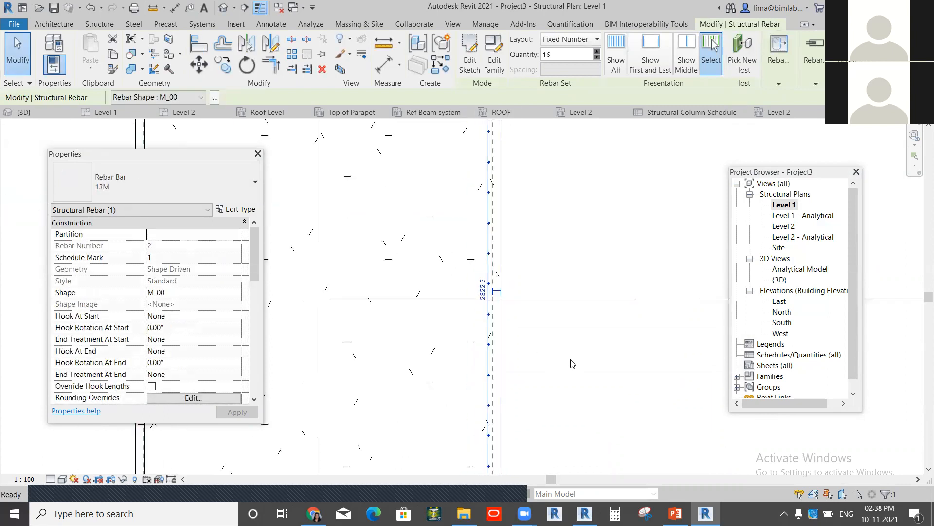
pyautogui.click(536, 309)
pyautogui.scroll(3, 531, 292)
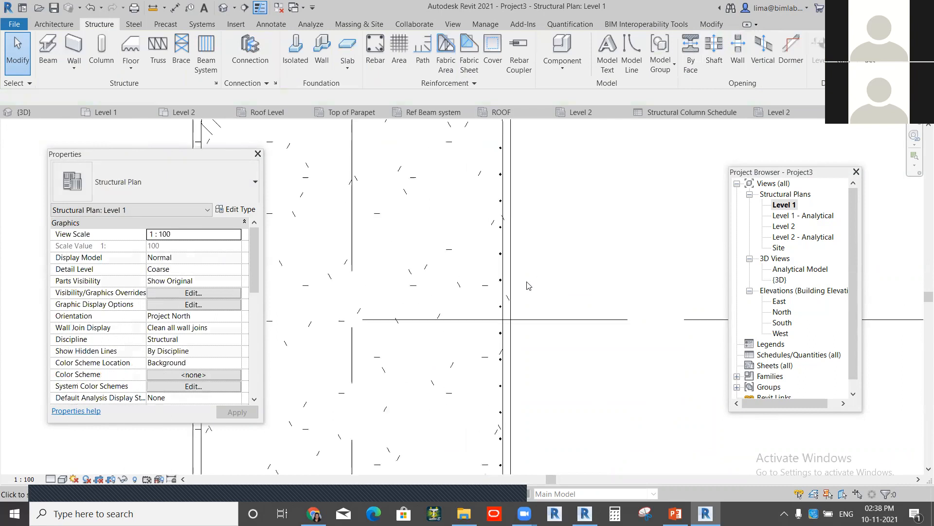
pyautogui.scroll(1, 528, 297)
pyautogui.scroll(-5, 531, 292)
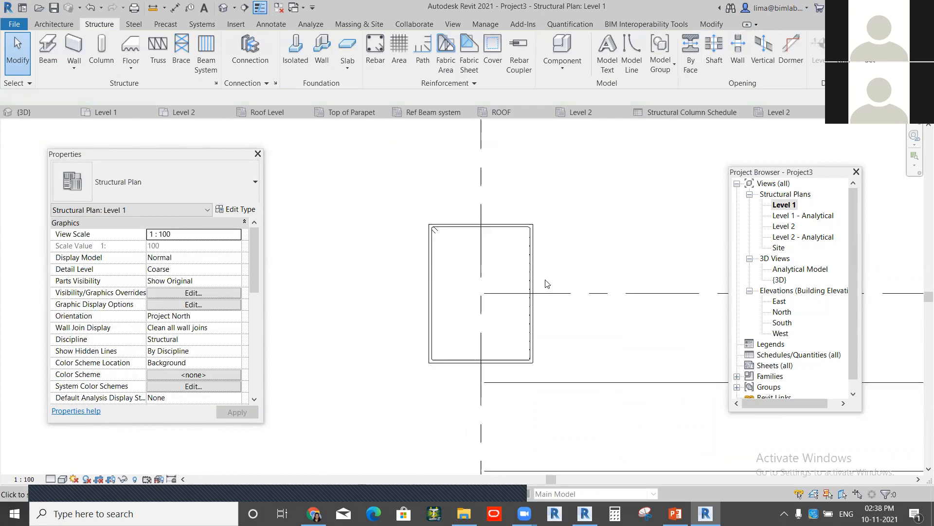
pyautogui.scroll(2, 511, 344)
pyautogui.moveTo(484, 359); pyautogui.dragTo(376, 347, button='middle')
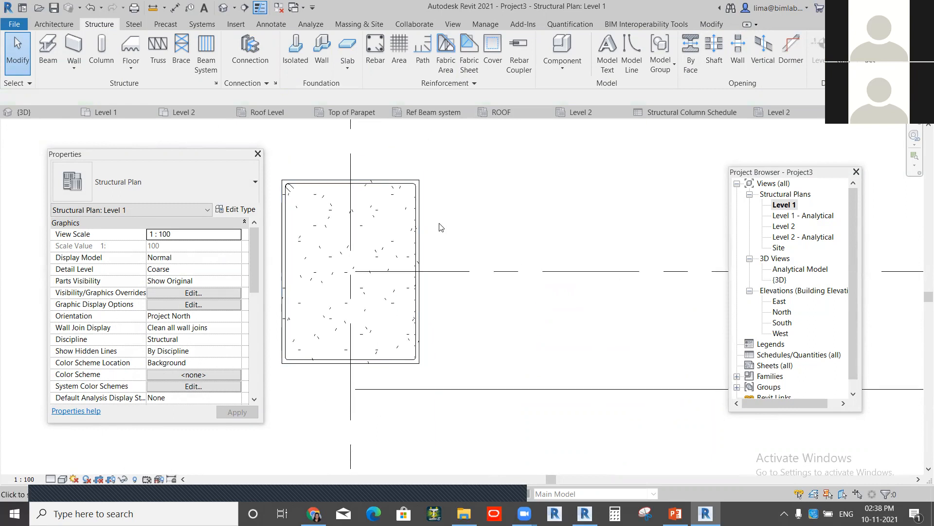
pyautogui.scroll(-4, 441, 228)
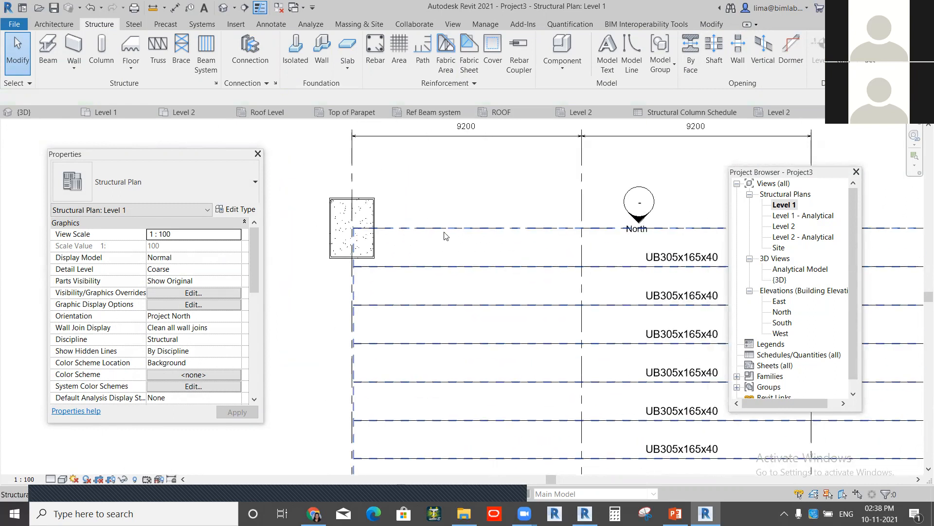
pyautogui.scroll(-2, 487, 253)
pyautogui.moveTo(510, 259); pyautogui.dragTo(428, 240, button='middle')
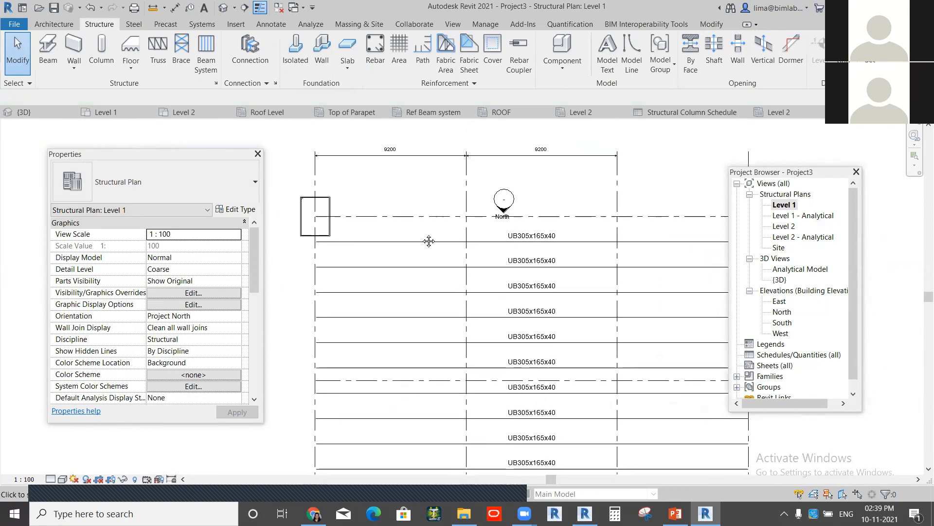
pyautogui.moveTo(382, 217); pyautogui.dragTo(373, 197, button='middle')
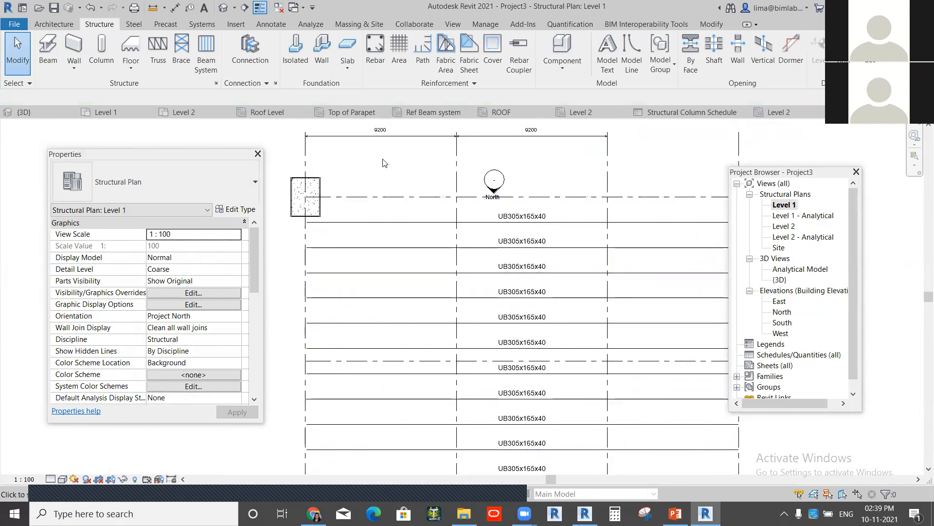
pyautogui.scroll(4, 307, 203)
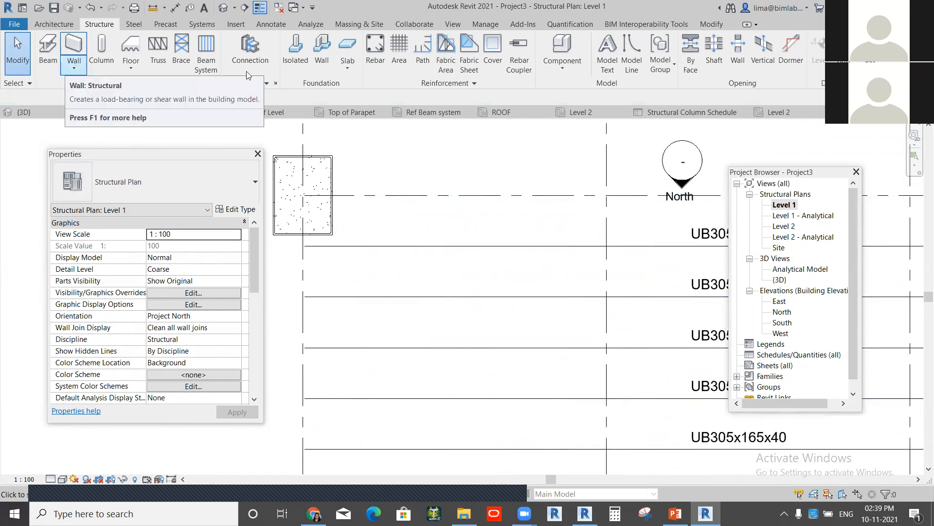
pyautogui.click(271, 24)
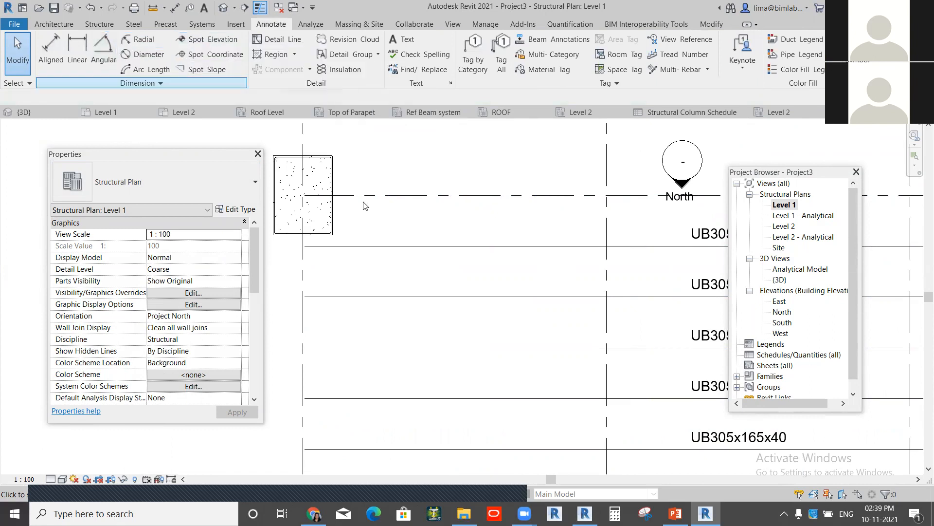
# Step: Switch to Project2 and open its Level 1 floor plan with all four elevation markers in view
pyautogui.click(779, 112)
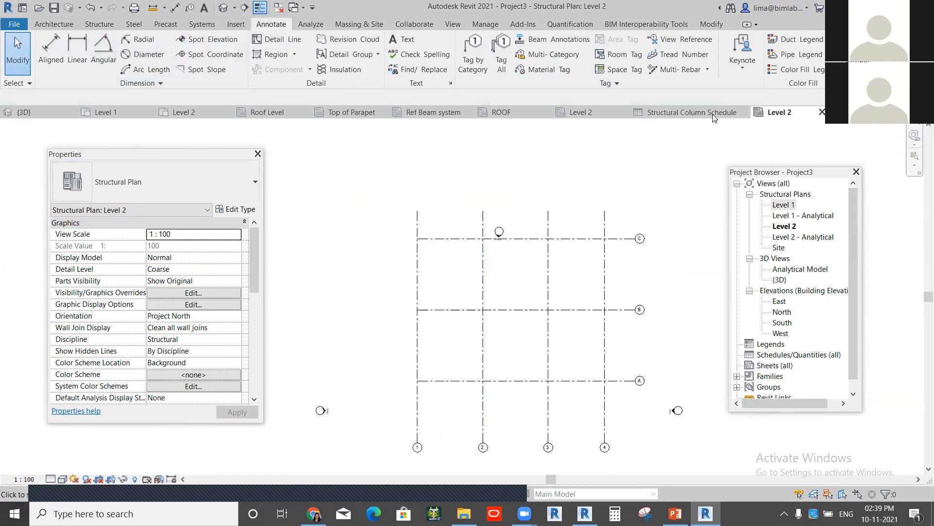
pyautogui.click(579, 112)
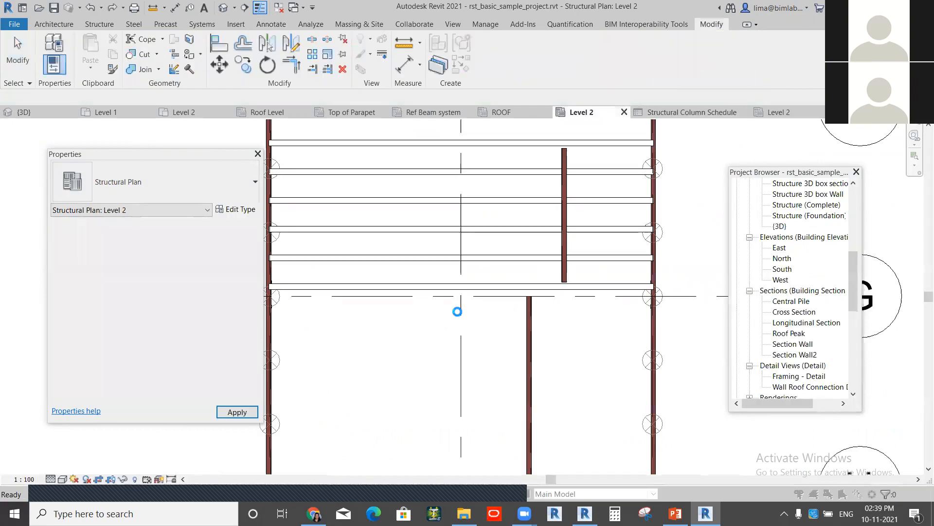
pyautogui.click(564, 154)
pyautogui.click(501, 112)
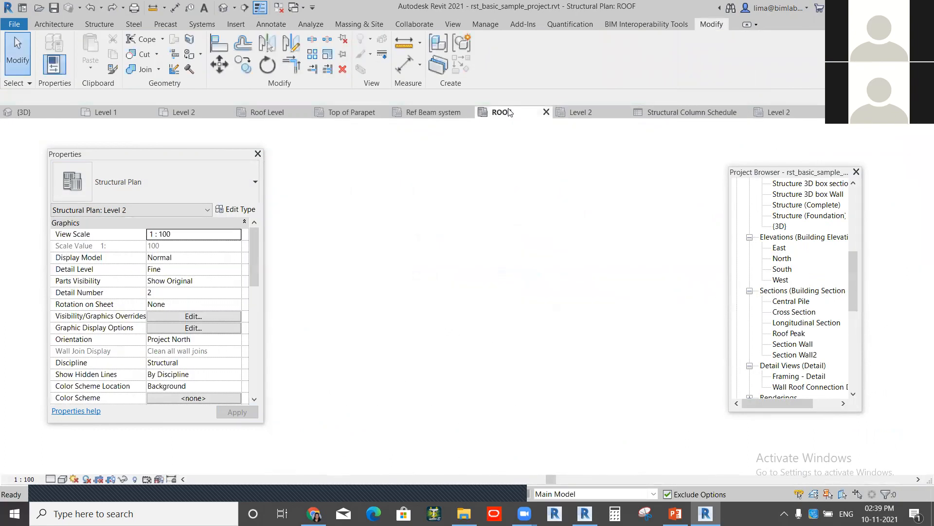
pyautogui.click(424, 112)
pyautogui.click(268, 112)
pyautogui.click(204, 111)
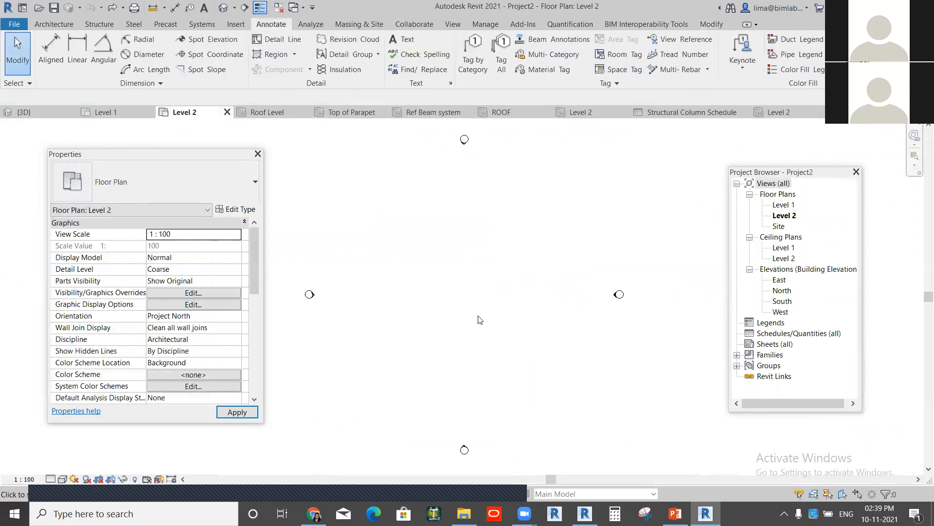
pyautogui.doubleClick(783, 205)
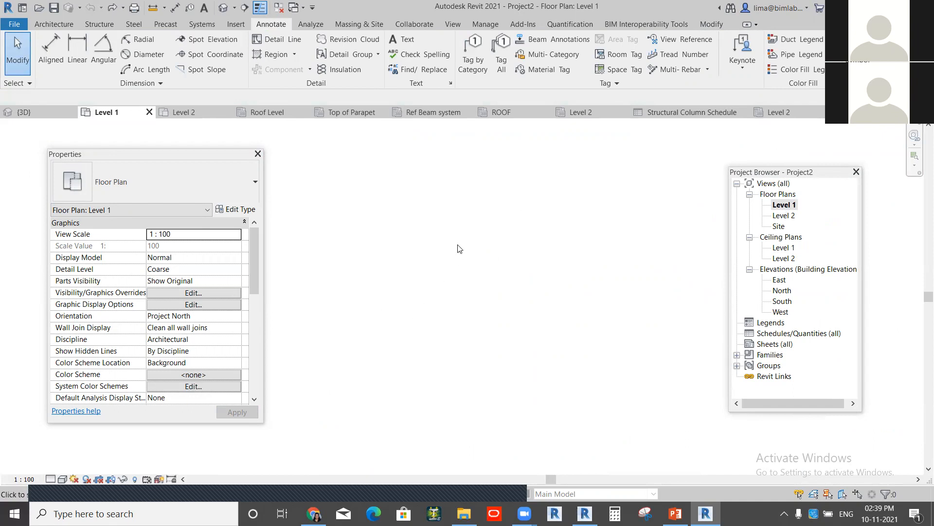
pyautogui.click(786, 203)
pyautogui.scroll(-6, 459, 313)
pyautogui.scroll(2, 514, 297)
pyautogui.moveTo(530, 295); pyautogui.dragTo(482, 279, button='middle')
# Step: Start a ramp from Level 1 to Level 2 and set its width to 2500
pyautogui.click(55, 28)
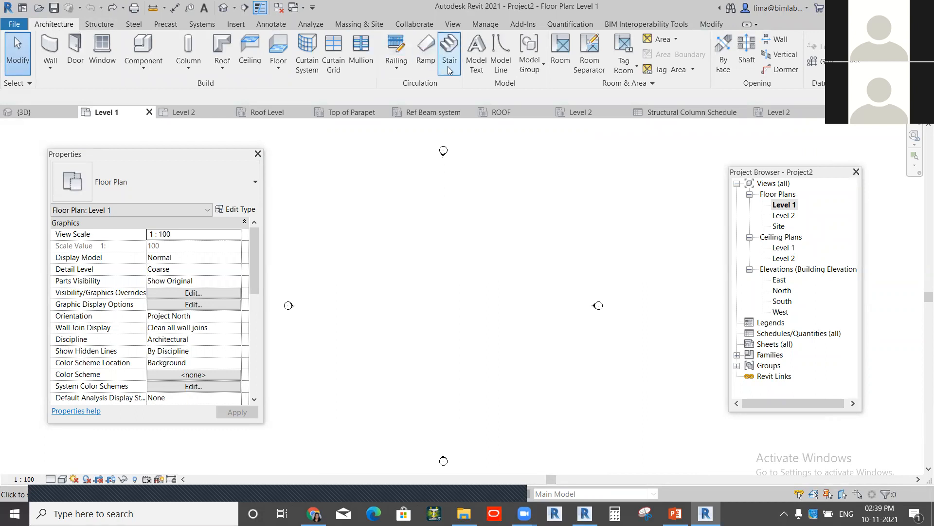
pyautogui.click(426, 55)
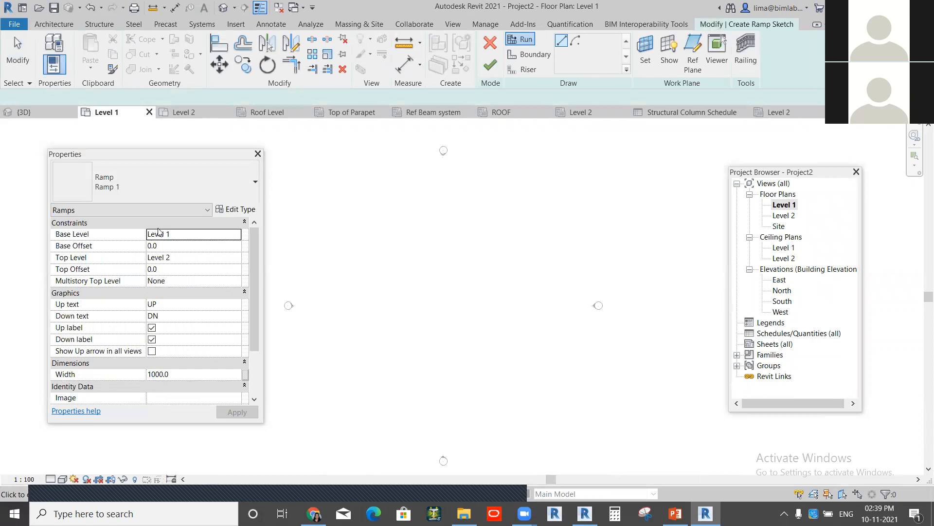
pyautogui.click(236, 258)
pyautogui.click(235, 258)
pyautogui.click(159, 290)
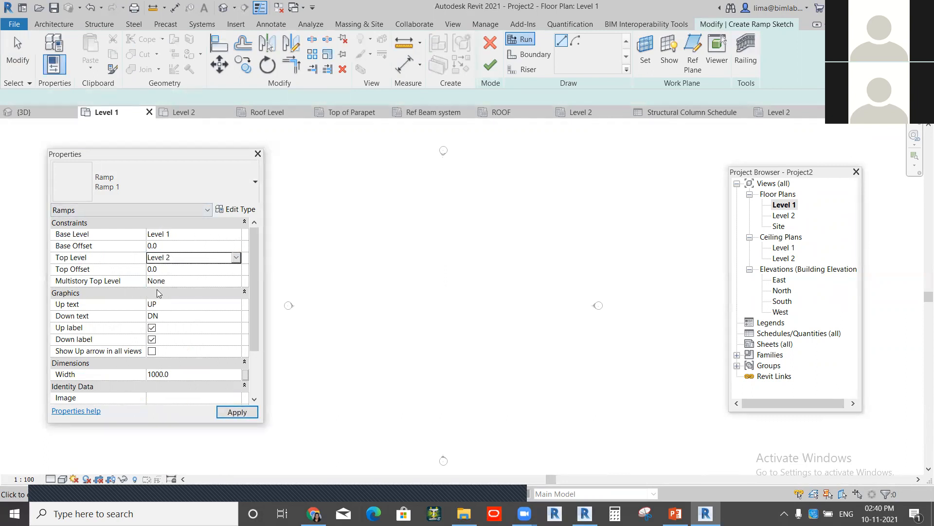
pyautogui.click(179, 271)
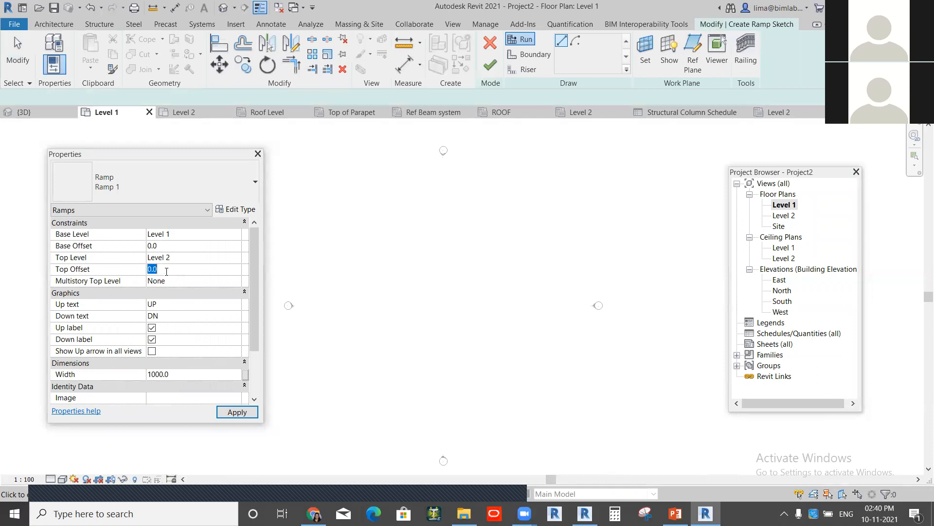
pyautogui.click(194, 375)
pyautogui.write('250')
# Step: Sketch a straight vertical ramp run between the elevation markers, rising toward the upper marker, and finish the ramp
pyautogui.click(450, 333)
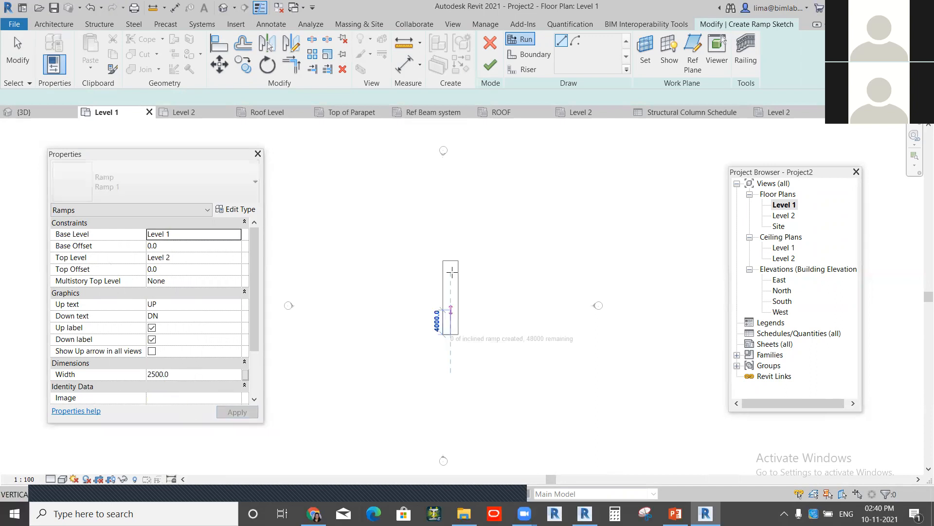
pyautogui.click(448, 243)
pyautogui.scroll(3, 446, 337)
pyautogui.scroll(2, 448, 276)
pyautogui.click(490, 65)
pyautogui.scroll(-2, 476, 267)
pyautogui.click(567, 292)
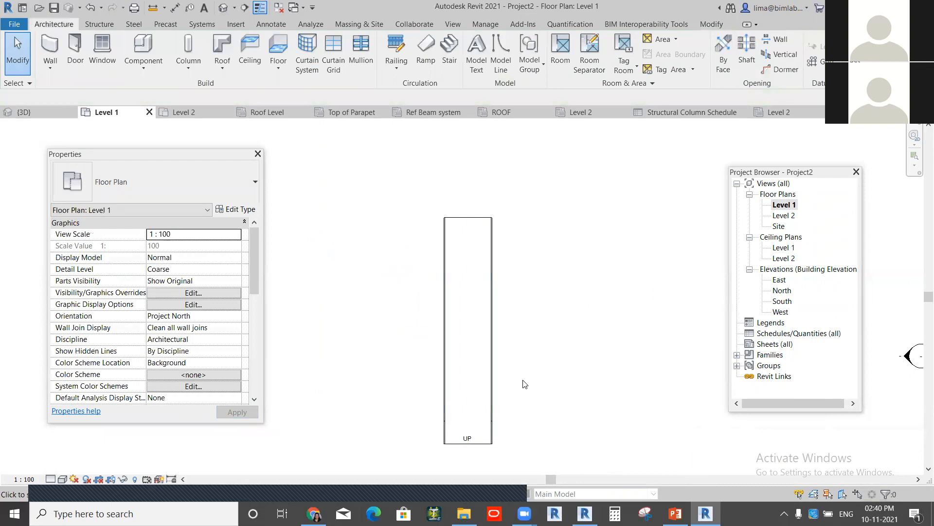
# Step: Compare how the ramp is displayed in the Level 2 and Level 1 floor plans
pyautogui.doubleClick(784, 215)
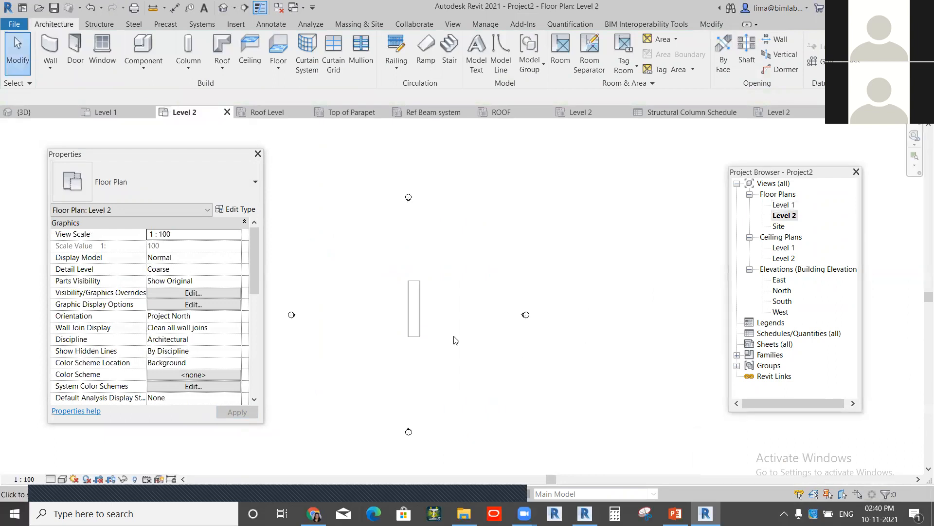
pyautogui.doubleClick(784, 205)
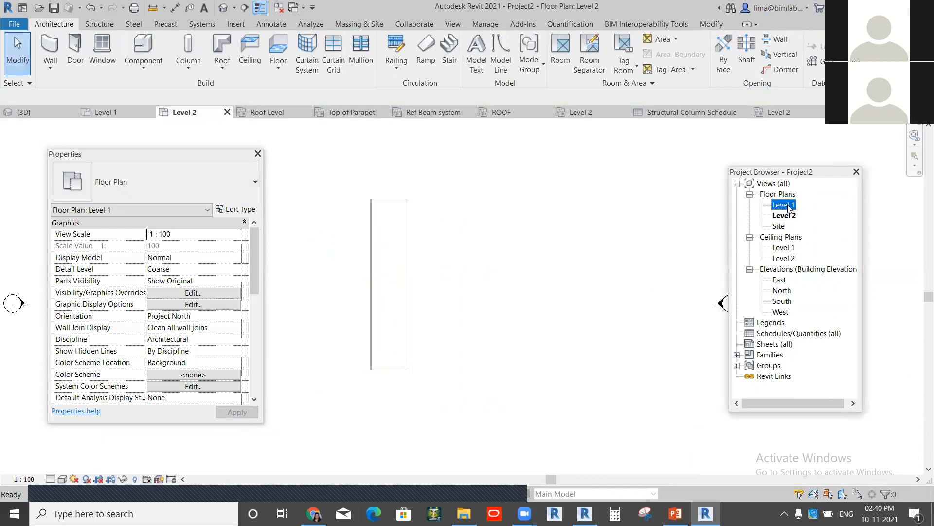
pyautogui.moveTo(467, 295); pyautogui.dragTo(447, 356, button='middle')
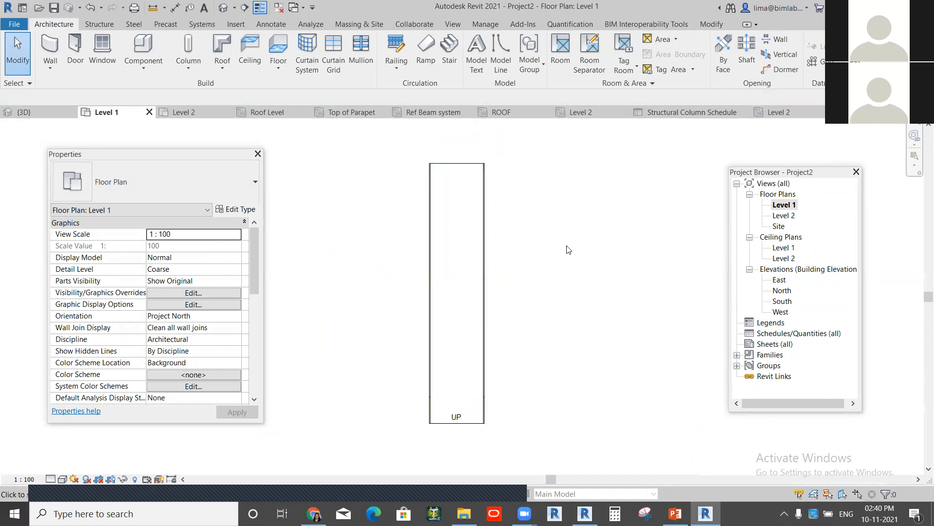
# Step: Probe the ramp's elevation near its lower edge in the Level 2 floor plan using Spot Elevation
pyautogui.click(260, 24)
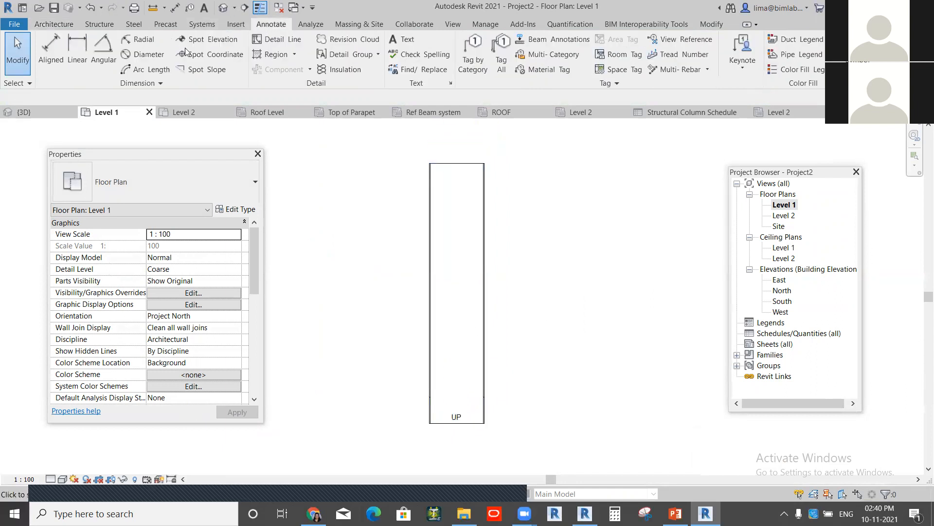
pyautogui.click(217, 42)
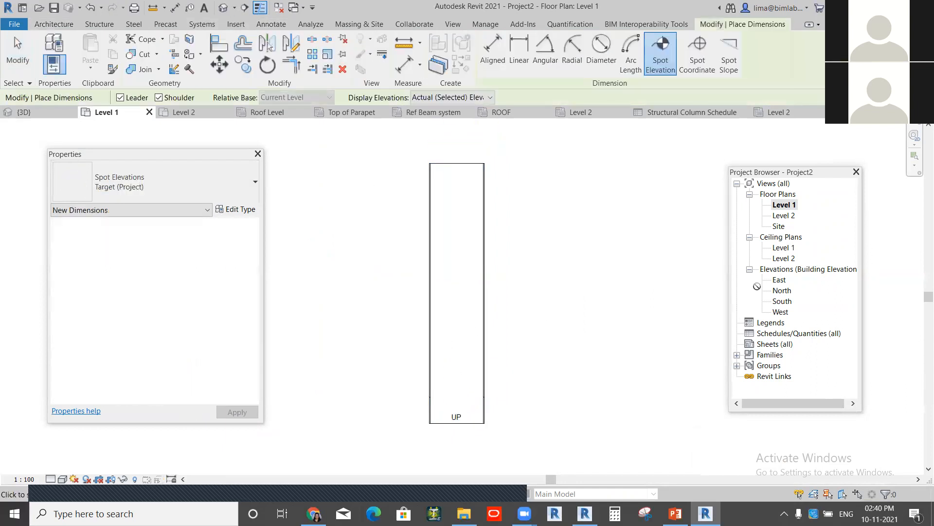
pyautogui.doubleClick(784, 215)
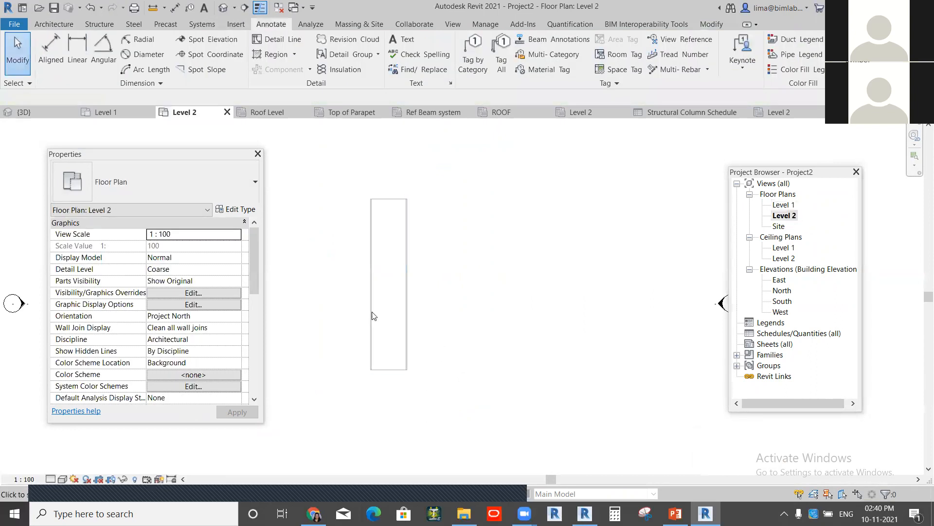
pyautogui.click(213, 44)
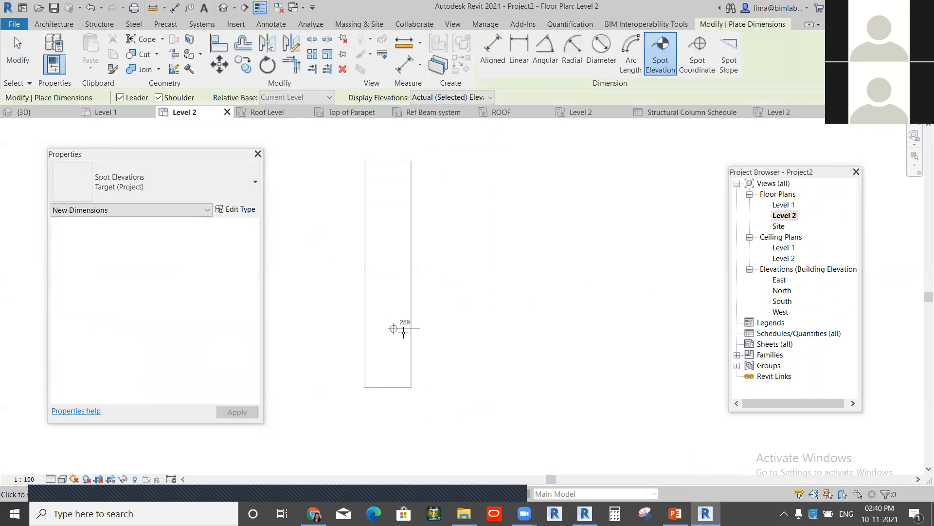
pyautogui.scroll(2, 397, 327)
pyautogui.scroll(-2, 387, 288)
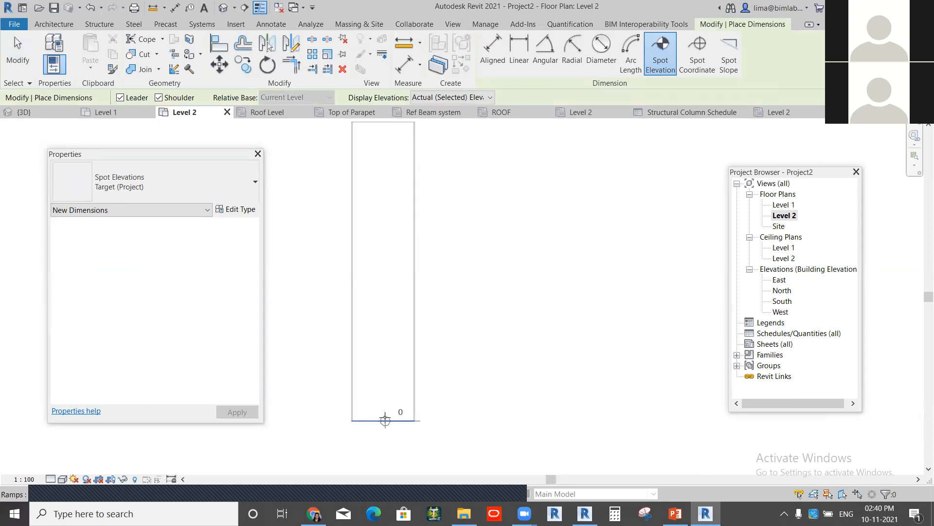
pyautogui.moveTo(379, 244); pyautogui.dragTo(421, 228, button='middle')
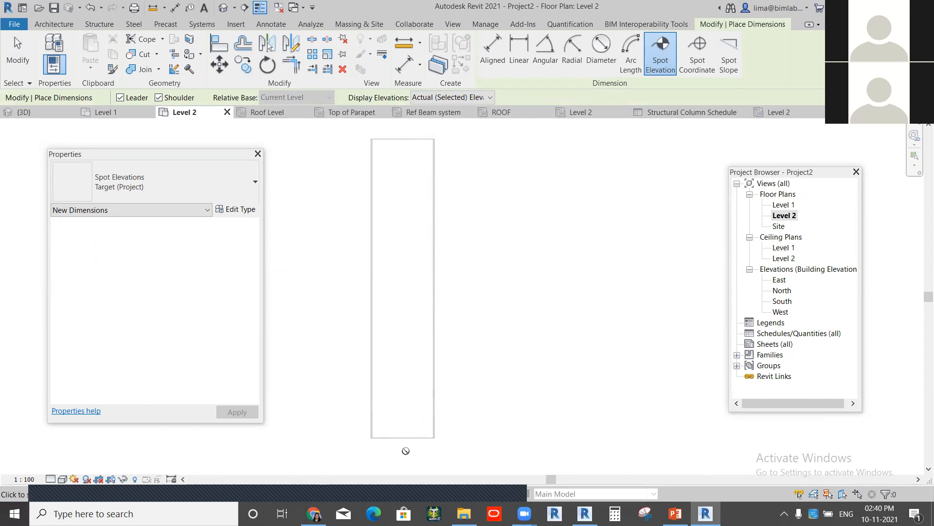
# Step: Place a spot elevation with a leader and shoulder on the ramp's upper edge in the Level 2 plan
pyautogui.moveTo(402, 171); pyautogui.dragTo(411, 236, button='middle')
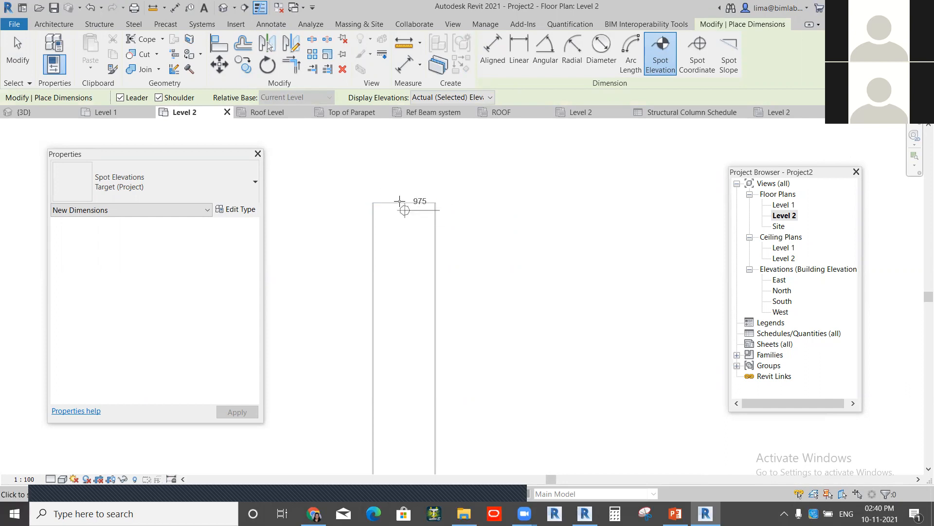
pyautogui.click(404, 202)
pyautogui.click(454, 165)
pyautogui.click(485, 162)
pyautogui.scroll(2, 478, 183)
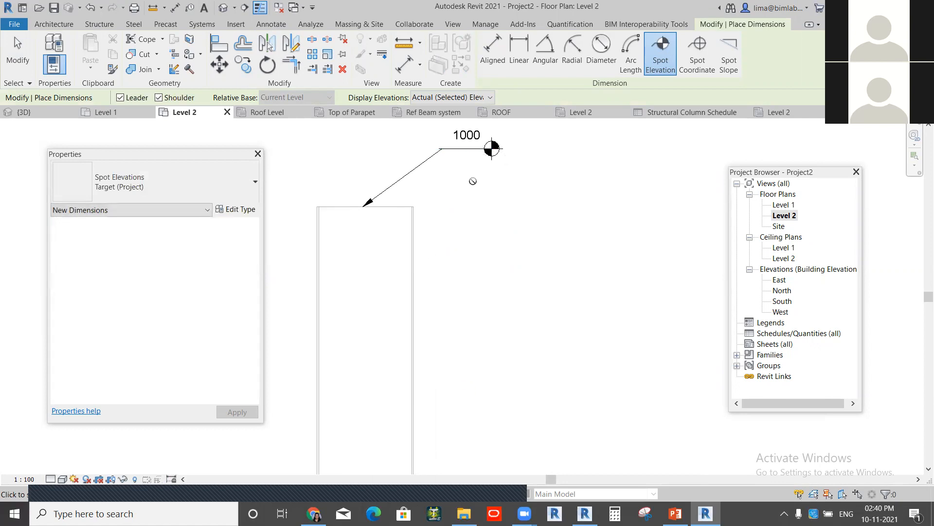
pyautogui.press('Escape')
pyautogui.press('Escape')
pyautogui.scroll(-1, 471, 175)
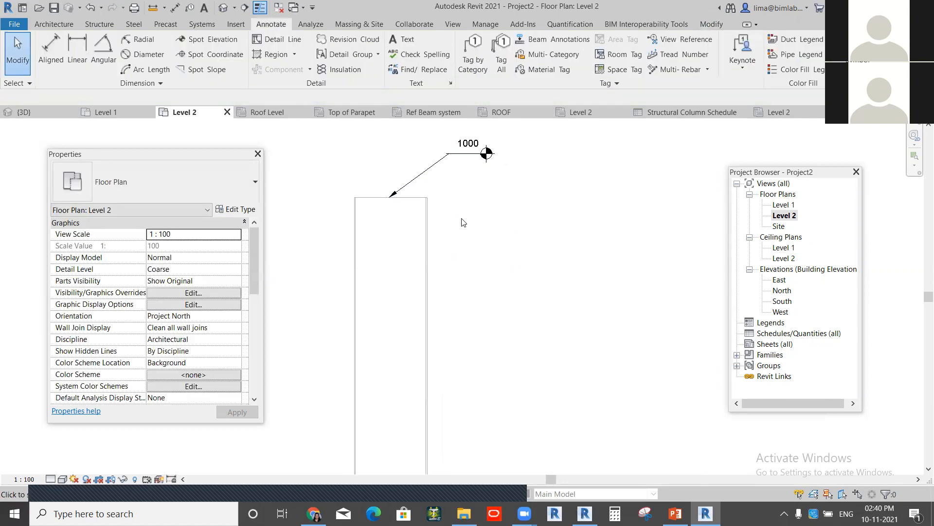
# Step: Select the ramp in the Level 1 plan, inspect its ends, and examine the spot elevation in the Level 2 plan
pyautogui.doubleClick(783, 205)
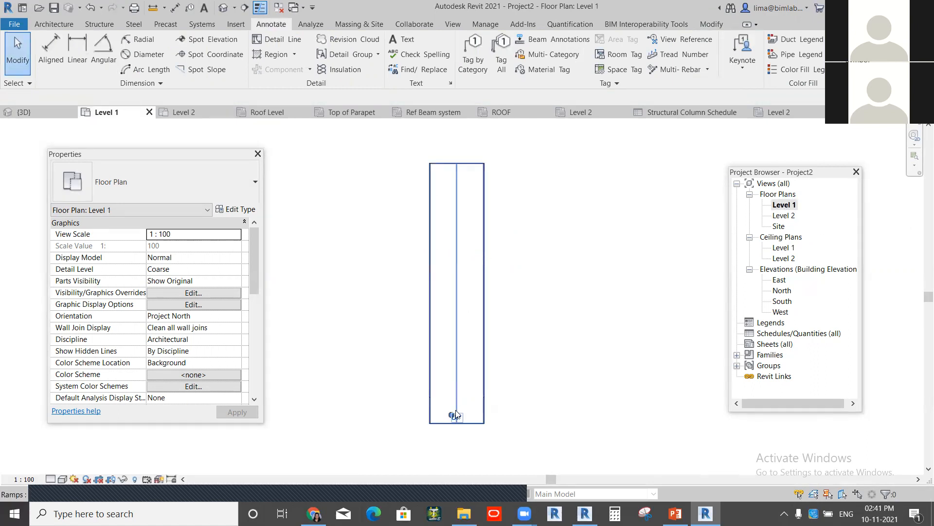
pyautogui.click(470, 429)
pyautogui.scroll(2, 469, 416)
pyautogui.scroll(-3, 467, 411)
pyautogui.scroll(3, 455, 164)
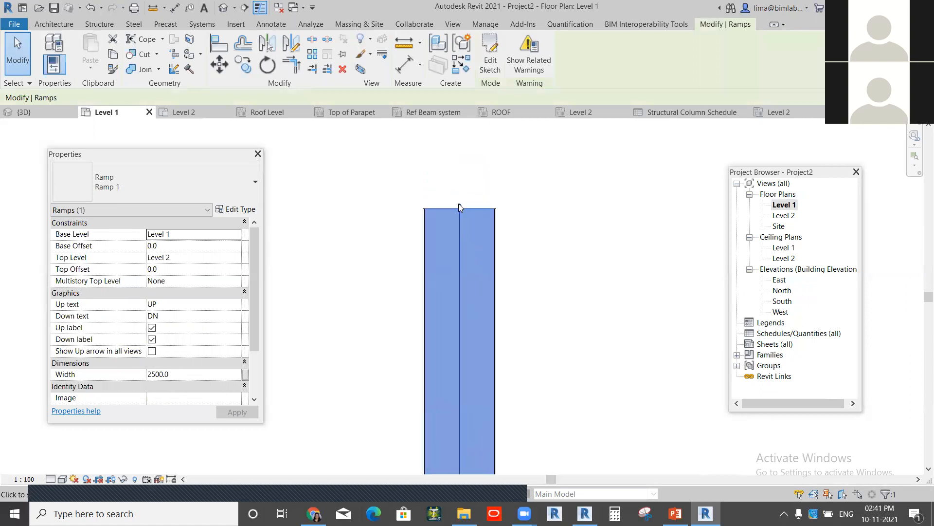
pyautogui.click(459, 206)
pyautogui.doubleClick(780, 216)
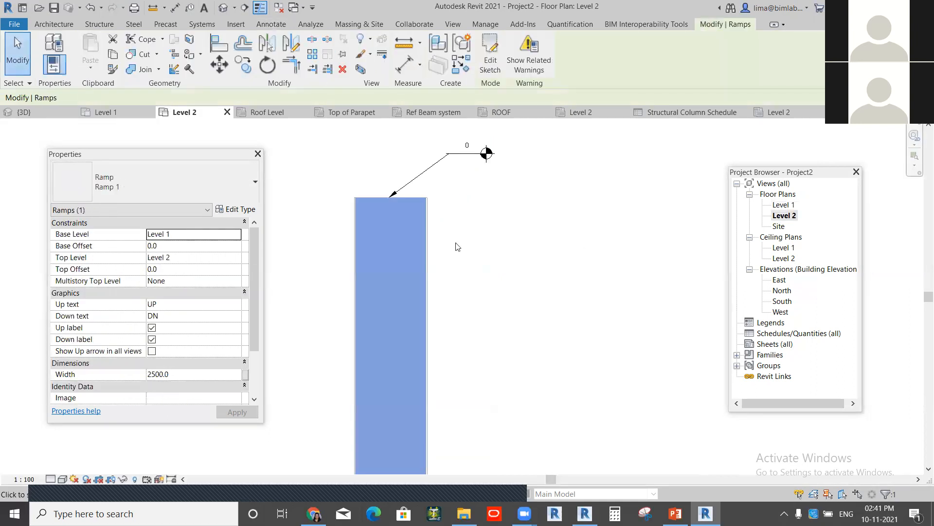
pyautogui.scroll(2, 416, 168)
pyautogui.moveTo(427, 198); pyautogui.dragTo(504, 254, button='middle')
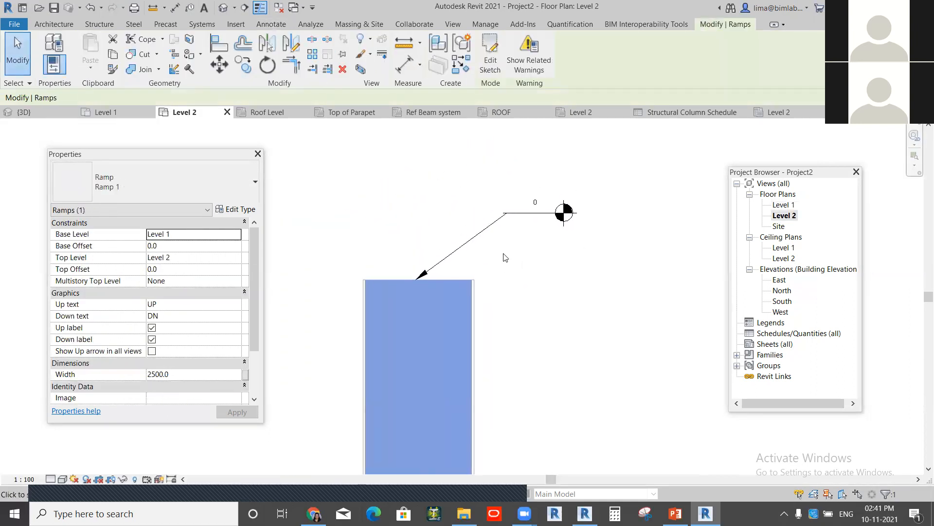
pyautogui.scroll(2, 472, 230)
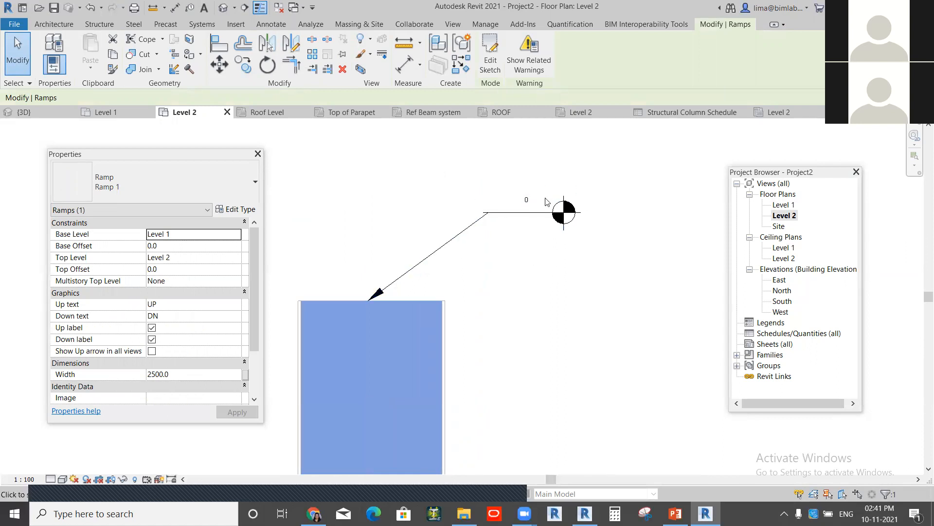
pyautogui.click(530, 336)
# Step: Place a horizontal spot coordinate with a leader and shoulder on the ramp's lower edge in the Level 2 plan
pyautogui.scroll(-2, 512, 328)
pyautogui.moveTo(458, 464); pyautogui.dragTo(462, 315, button='middle')
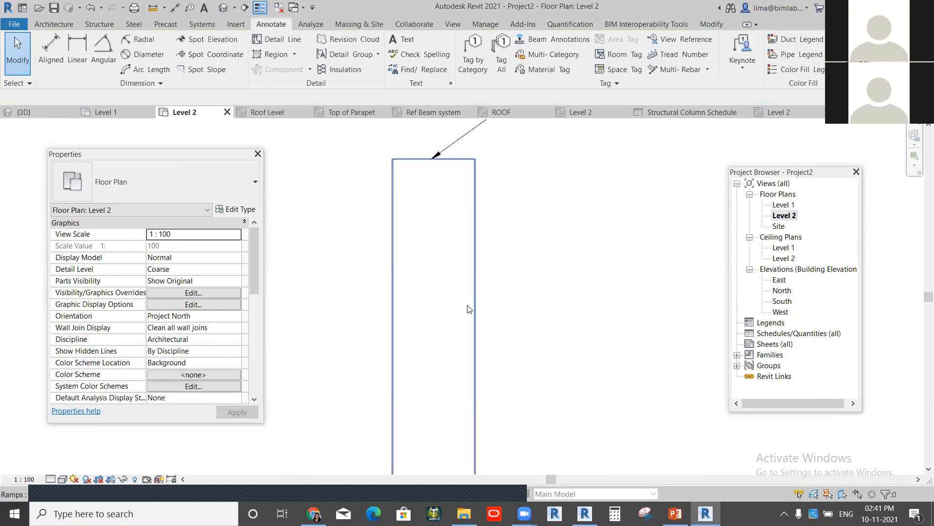
pyautogui.click(211, 54)
pyautogui.moveTo(505, 355); pyautogui.dragTo(482, 254, button='middle')
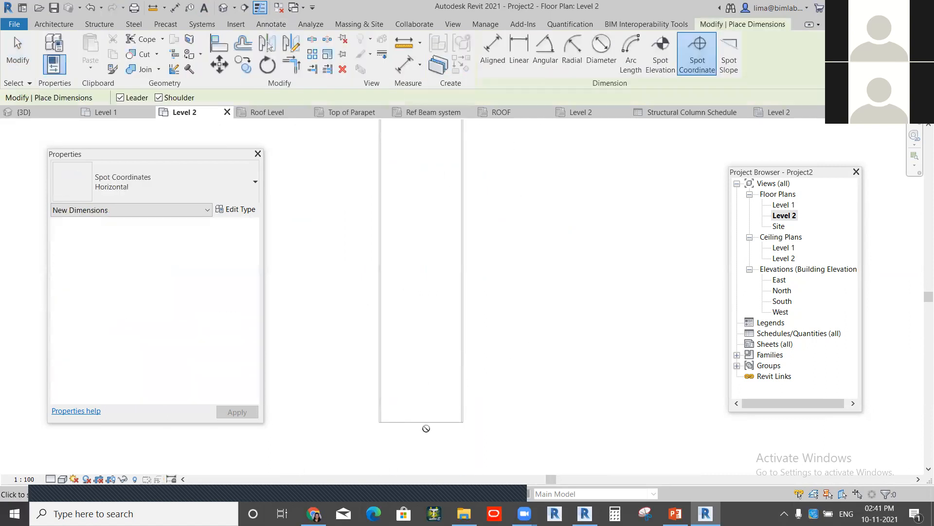
pyautogui.scroll(2, 420, 419)
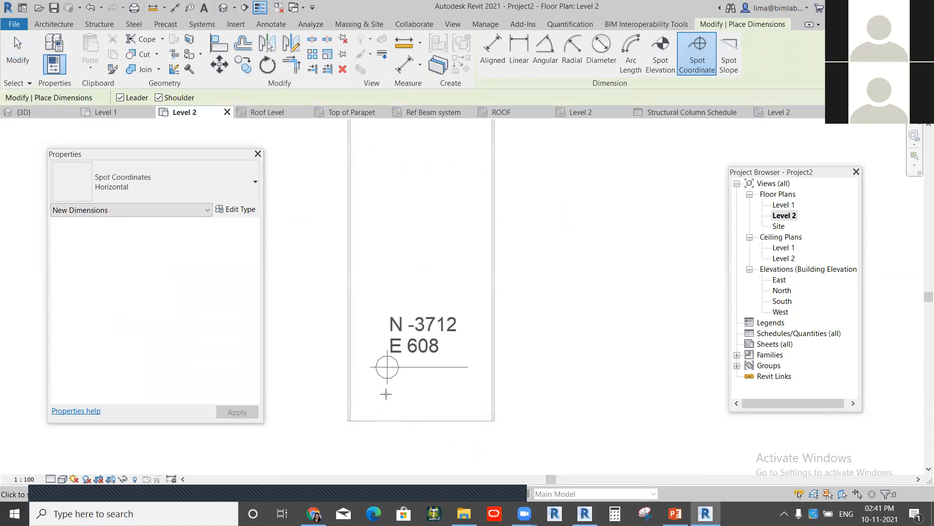
pyautogui.click(391, 419)
pyautogui.click(453, 366)
pyautogui.click(557, 366)
pyautogui.scroll(1, 494, 355)
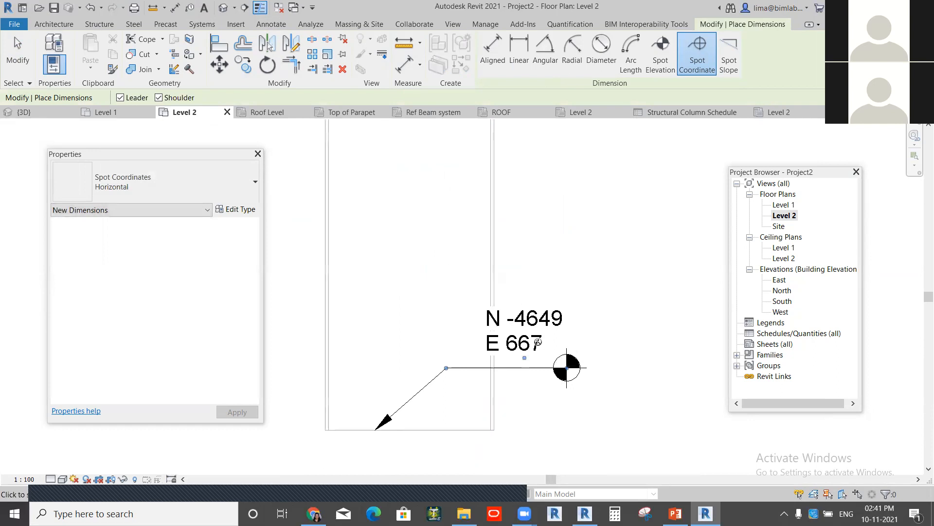
pyautogui.scroll(-2, 502, 343)
pyautogui.scroll(-2, 465, 278)
pyautogui.press('Escape')
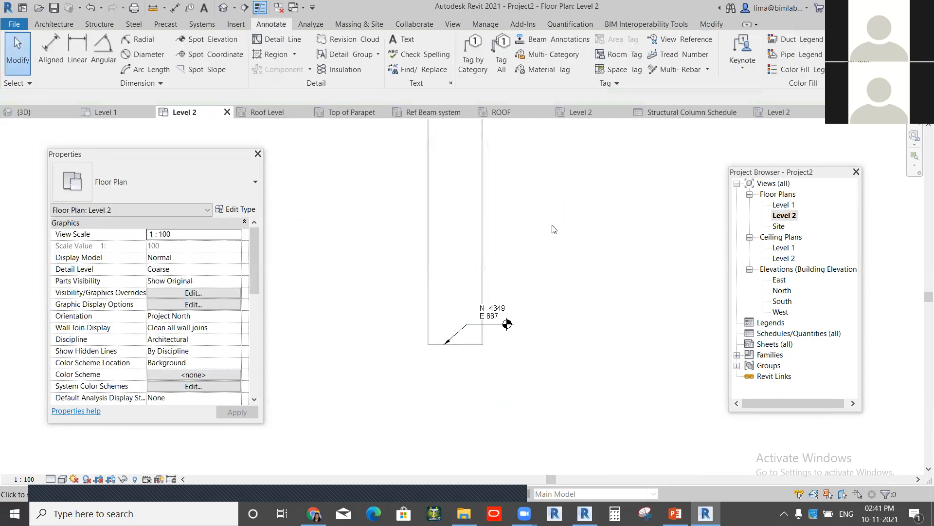
# Step: Place a spot slope annotation on the ramp's surface in the Level 2 plan with a 1.5 mm offset from reference
pyautogui.moveTo(553, 228); pyautogui.dragTo(508, 311, button='middle')
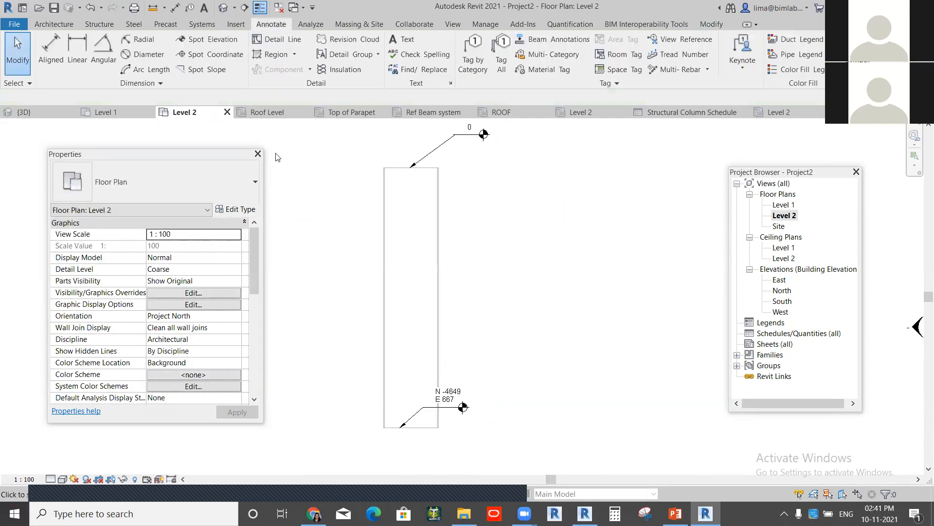
pyautogui.click(216, 73)
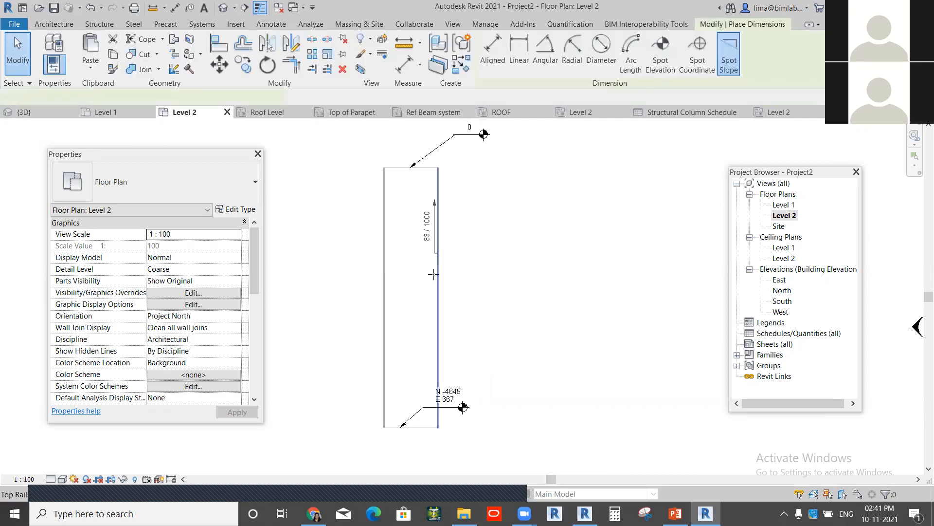
pyautogui.scroll(4, 443, 298)
pyautogui.scroll(-3, 444, 299)
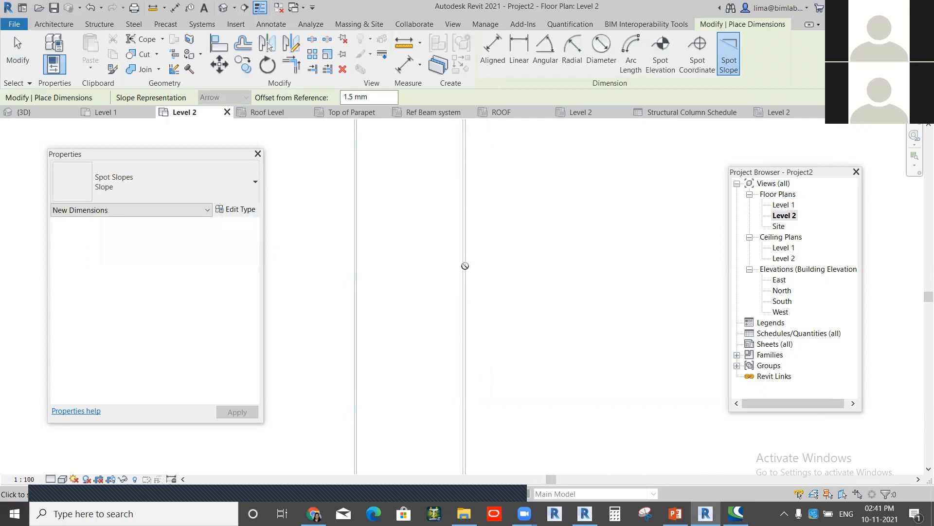
pyautogui.click(440, 288)
pyautogui.scroll(-1, 420, 345)
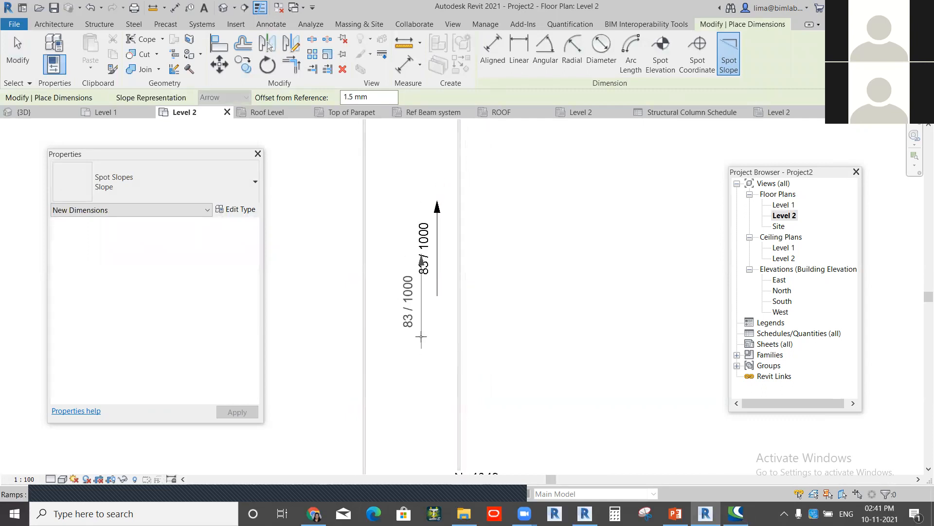
pyautogui.press('Escape')
# Step: Set the units format of the ramp's spot slope type to use project settings, keeping the alternate units format in degrees
pyautogui.click(437, 277)
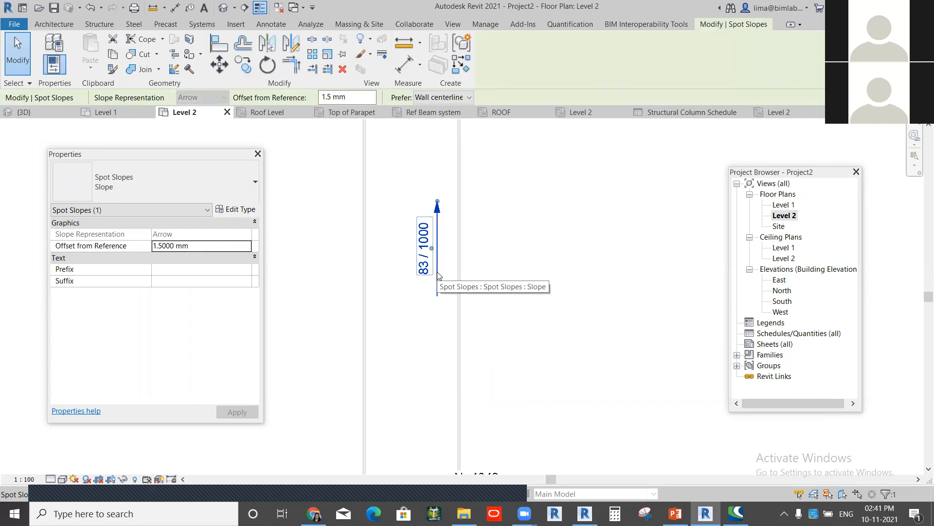
pyautogui.click(235, 210)
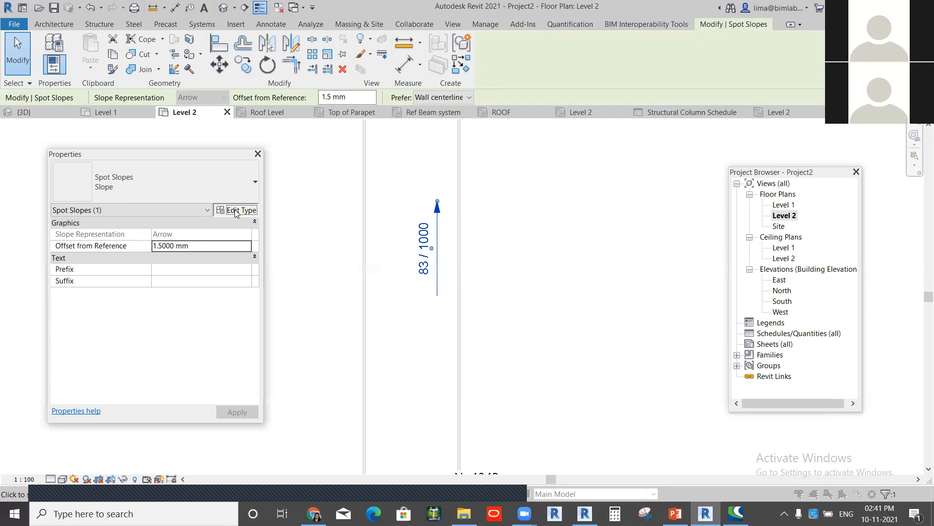
pyautogui.moveTo(523, 174); pyautogui.dragTo(243, 267)
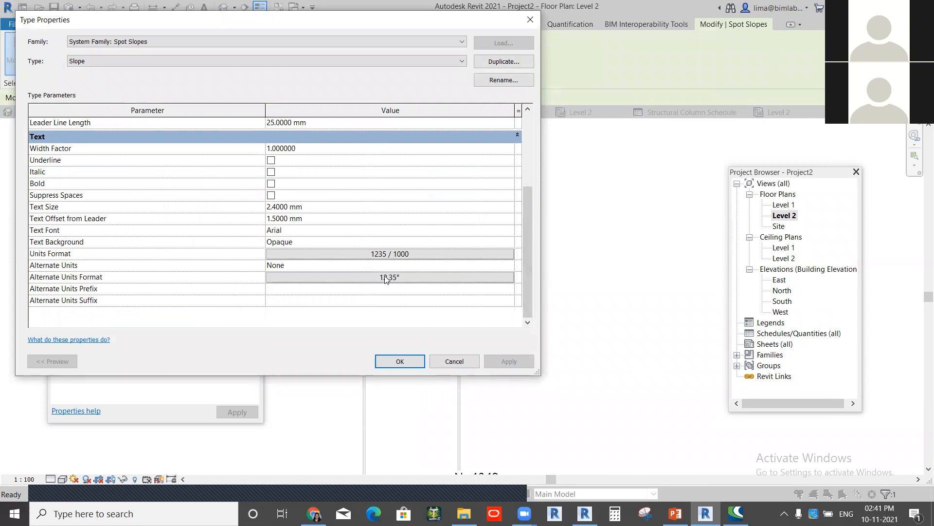
pyautogui.click(415, 254)
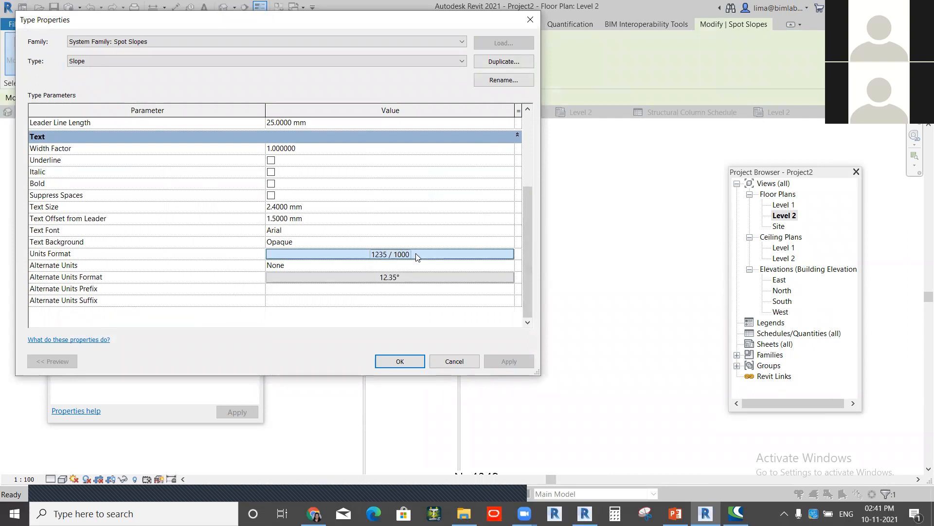
pyautogui.click(193, 116)
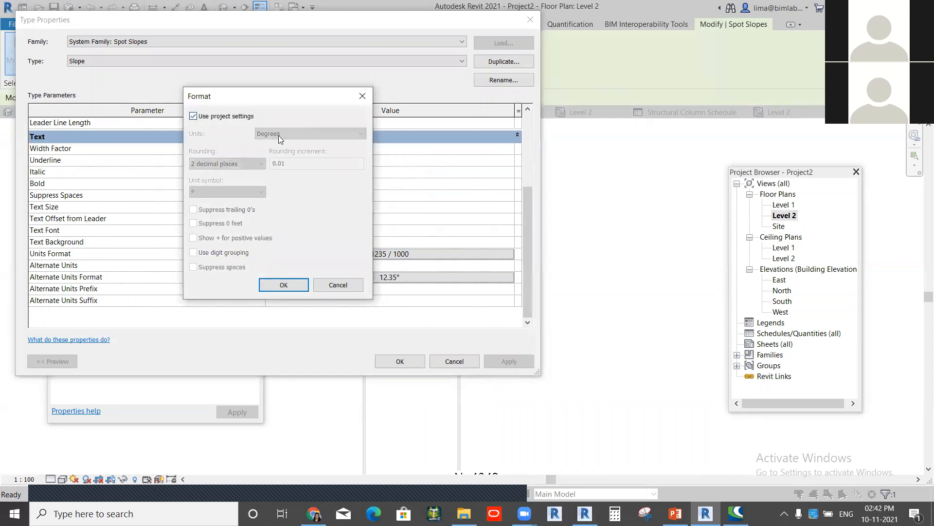
pyautogui.click(283, 281)
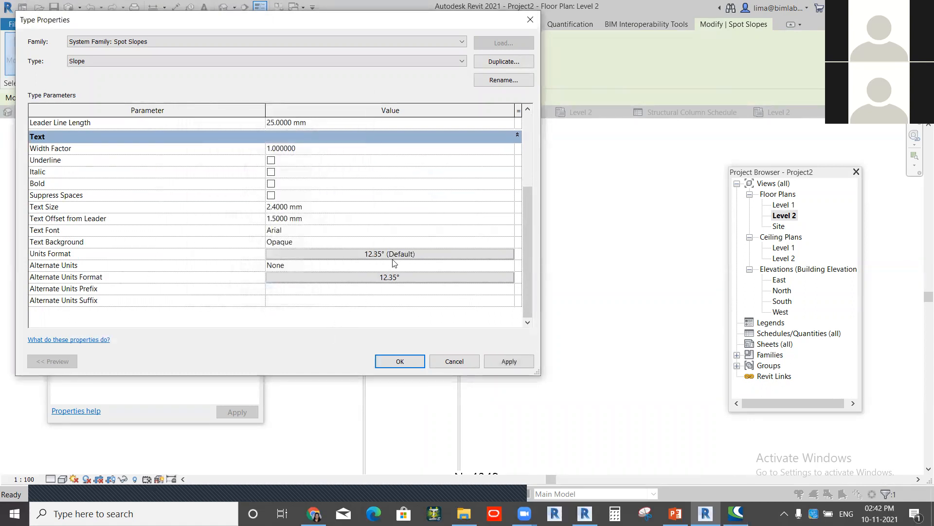
pyautogui.click(385, 277)
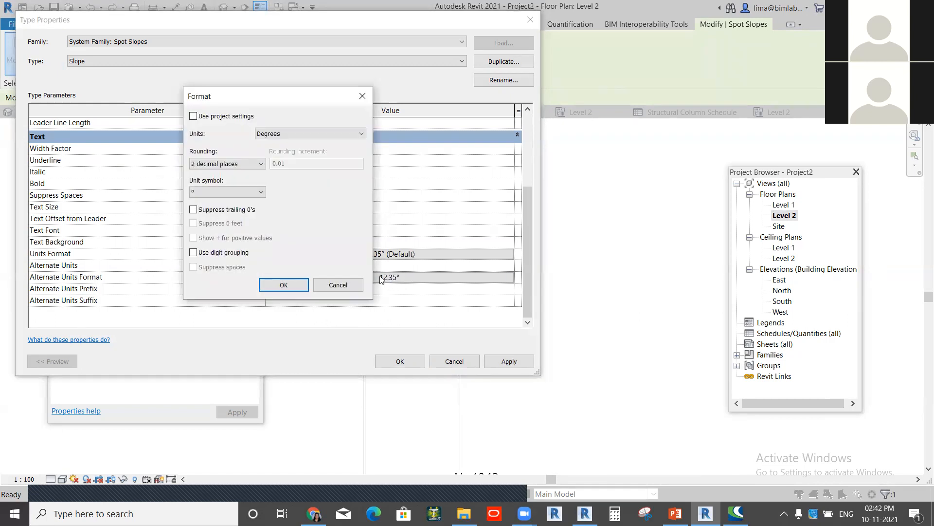
pyautogui.click(284, 285)
pyautogui.click(400, 362)
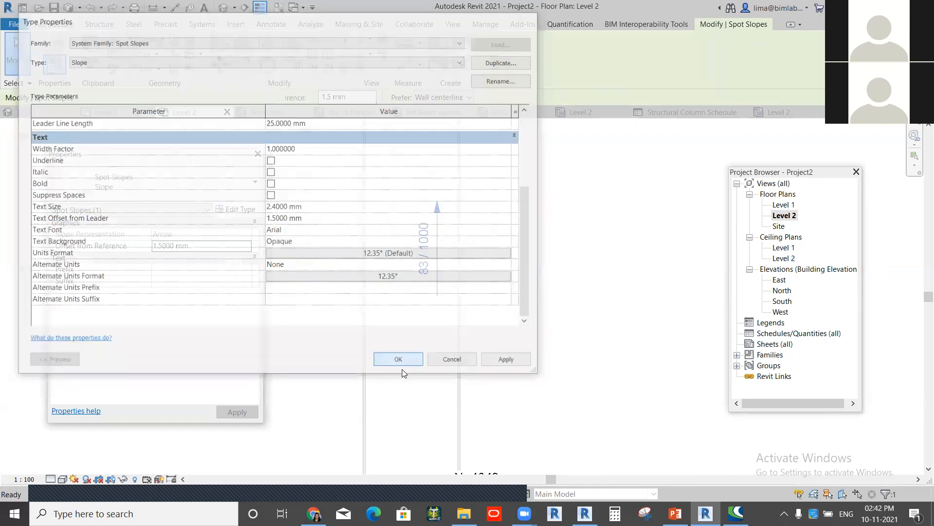
pyautogui.scroll(3, 419, 233)
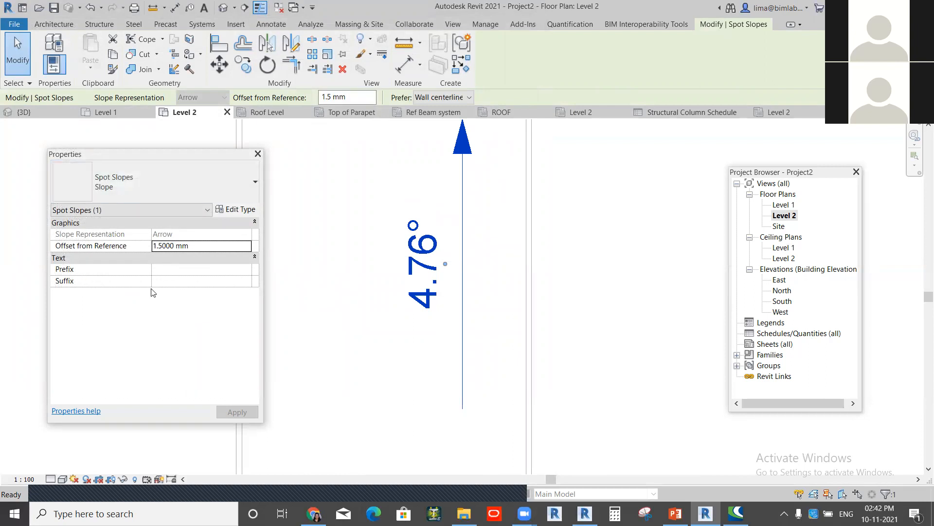
pyautogui.click(611, 232)
pyautogui.scroll(-3, 471, 280)
pyautogui.scroll(-2, 471, 280)
pyautogui.scroll(3, 471, 280)
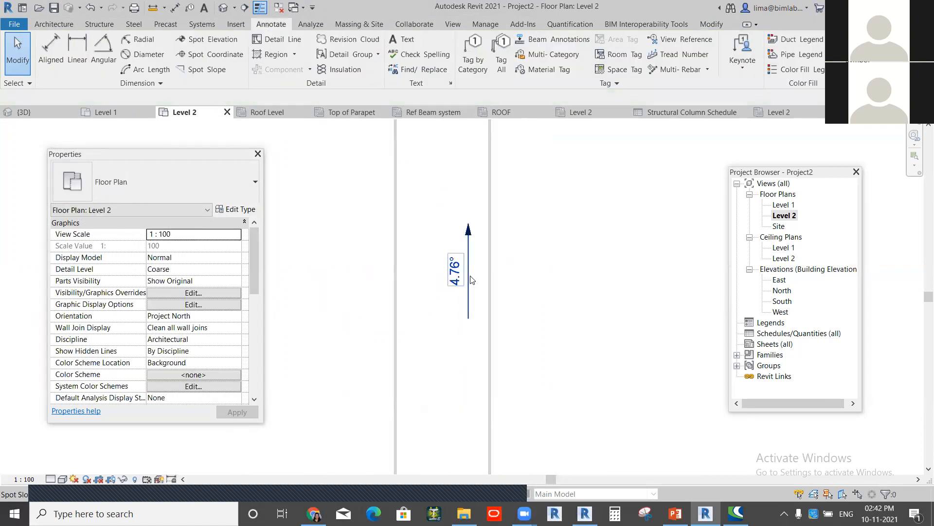
pyautogui.scroll(-2, 652, 263)
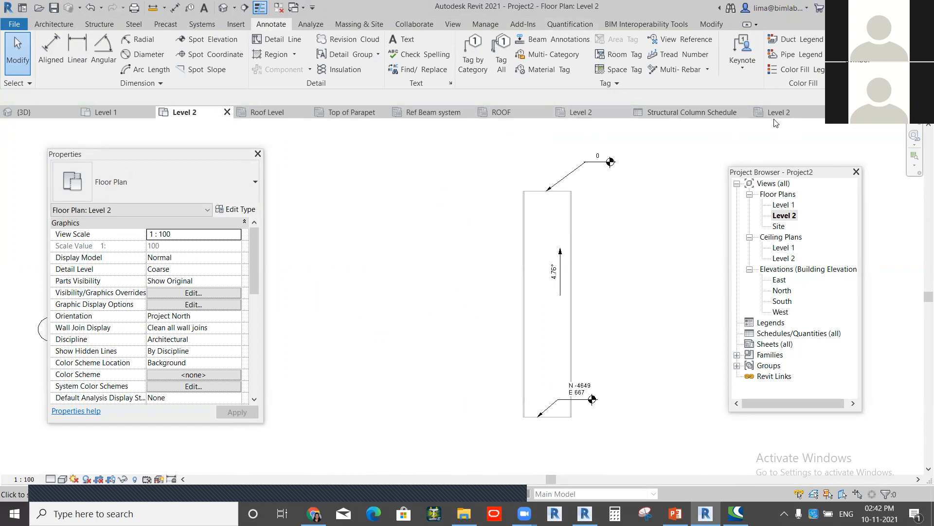
# Step: Open the Structural Column Schedule of rst_basic_sample_project, then narrow the Properties palette and move it off the Type column
pyautogui.click(691, 111)
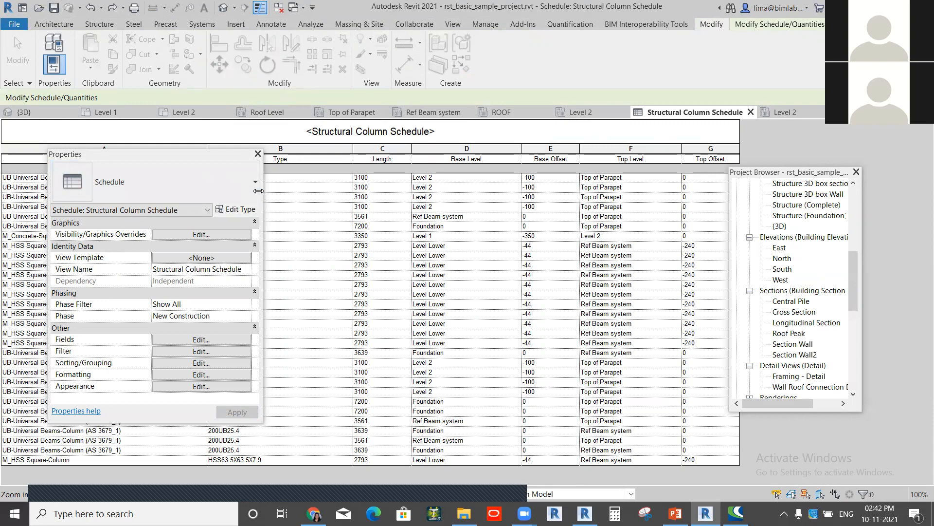
pyautogui.moveTo(257, 191); pyautogui.dragTo(224, 190)
pyautogui.moveTo(144, 154); pyautogui.dragTo(114, 167)
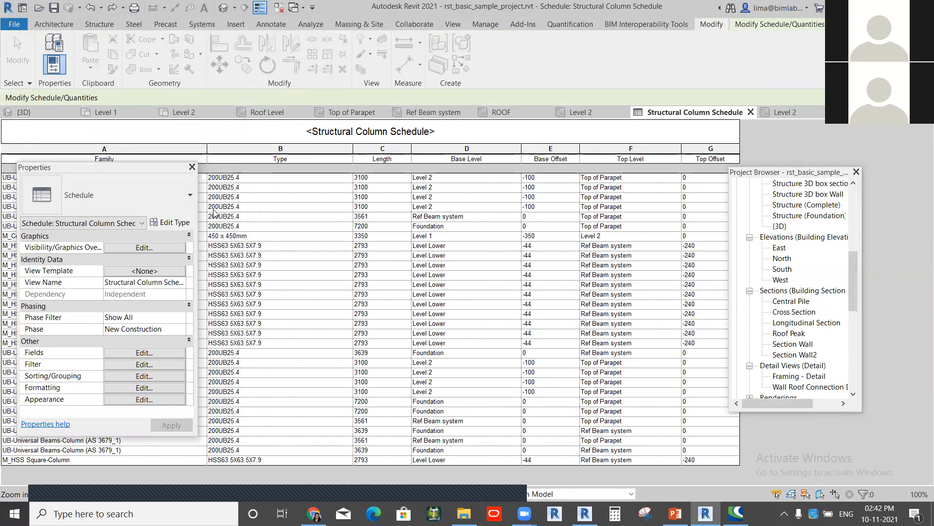
# Step: Create a new building component schedule for the Structural Framing category, named Structural Framing Schedule, with the New Construction phase
pyautogui.click(460, 31)
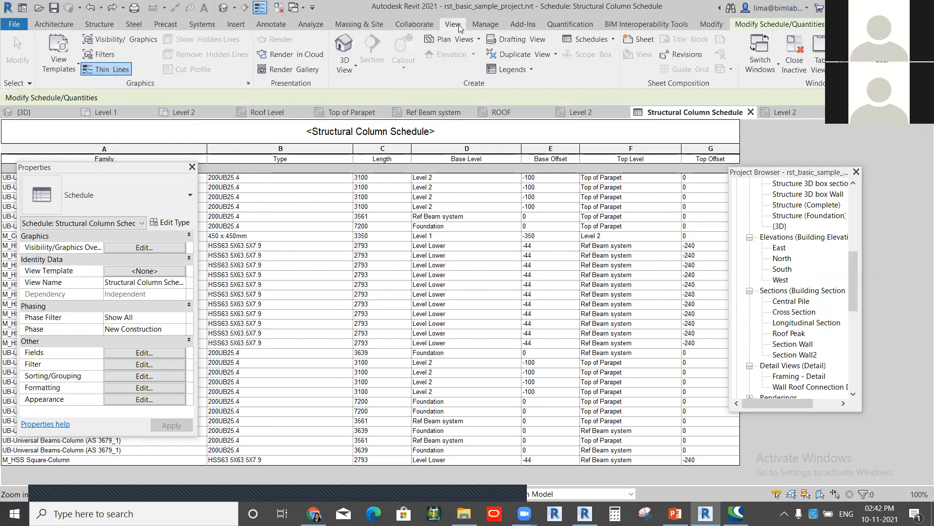
pyautogui.click(613, 40)
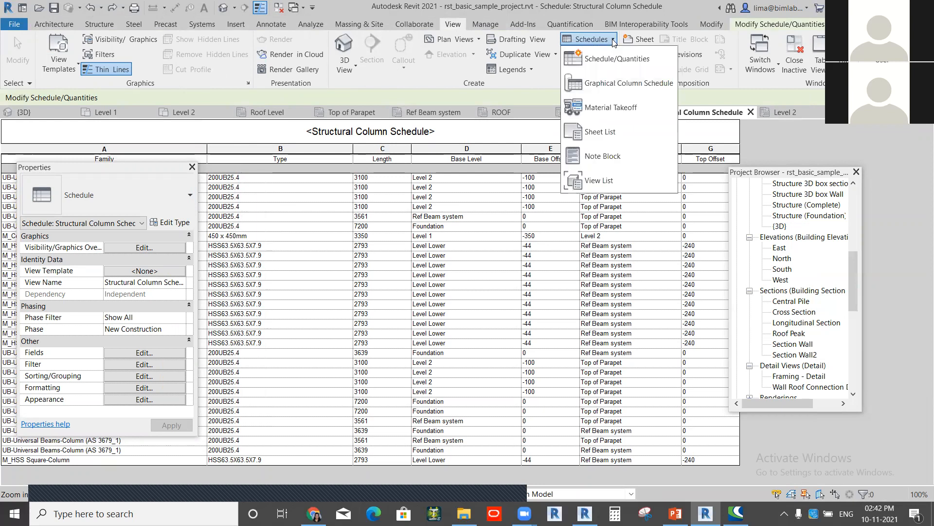
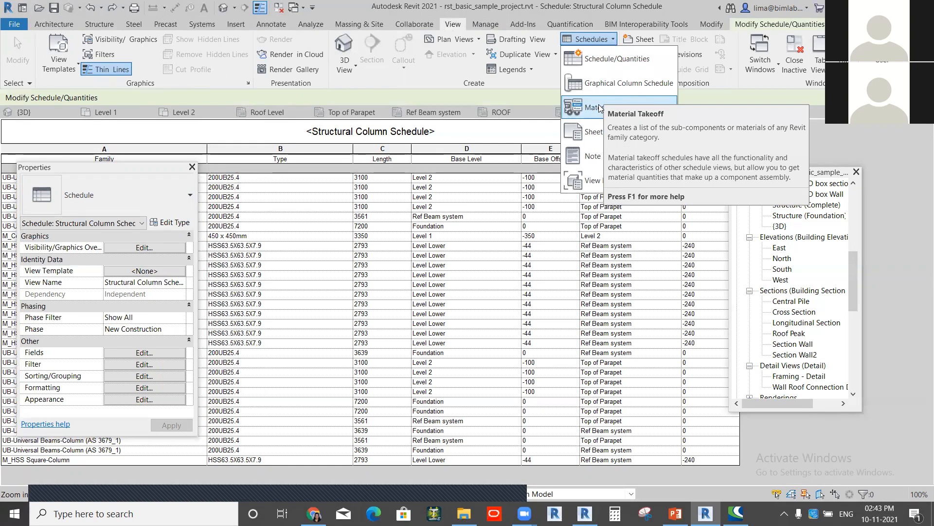
pyautogui.click(621, 60)
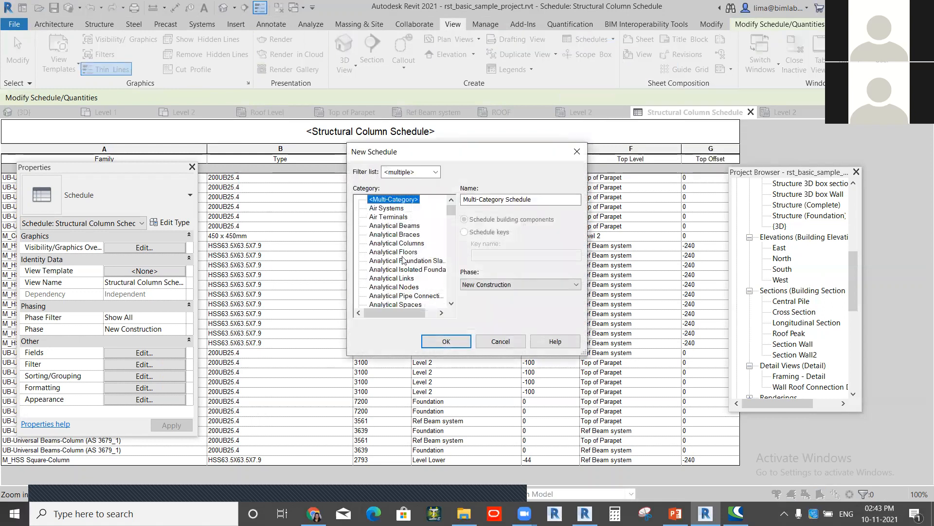
pyautogui.scroll(-6, 408, 249)
pyautogui.scroll(-1, 409, 248)
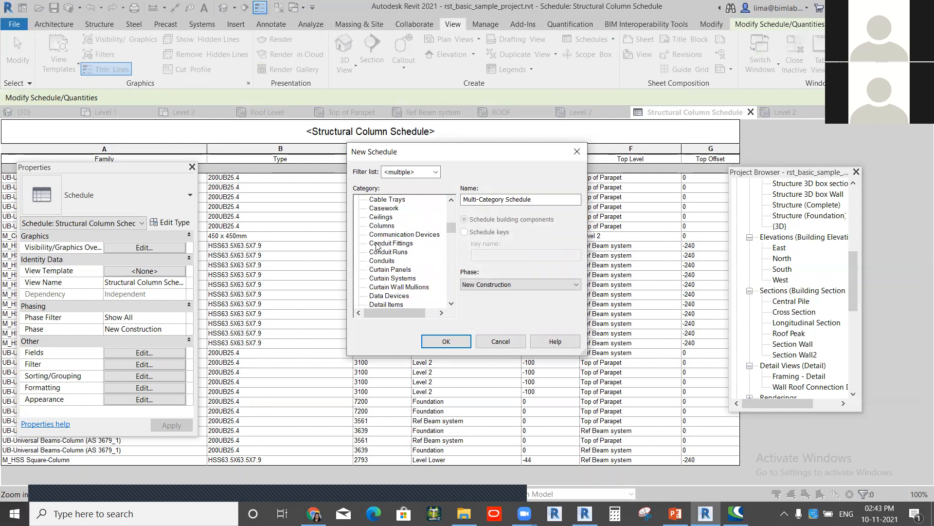
pyautogui.scroll(-7, 389, 274)
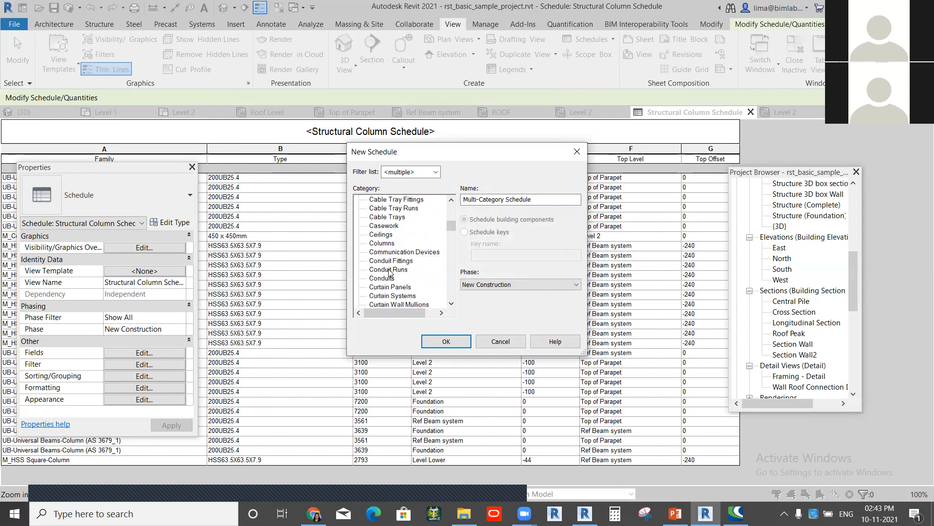
pyautogui.scroll(-8, 390, 265)
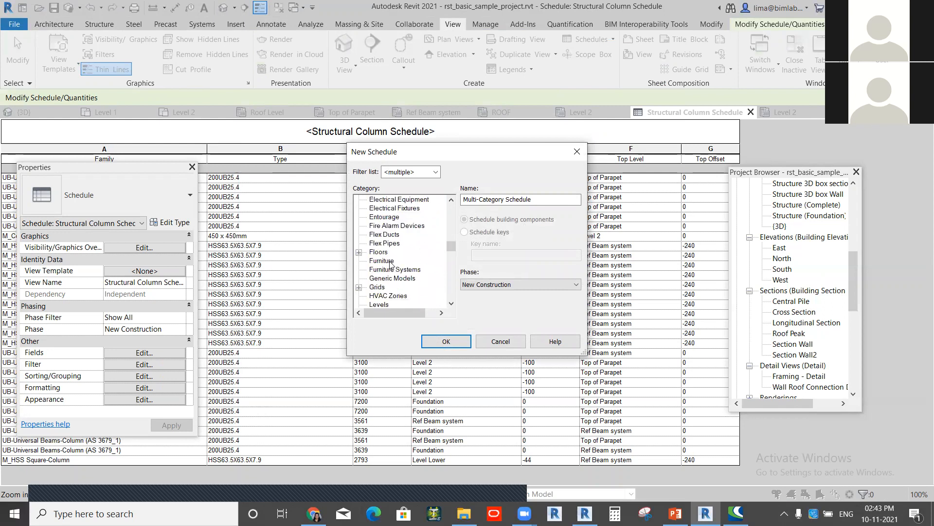
pyautogui.scroll(-8, 391, 265)
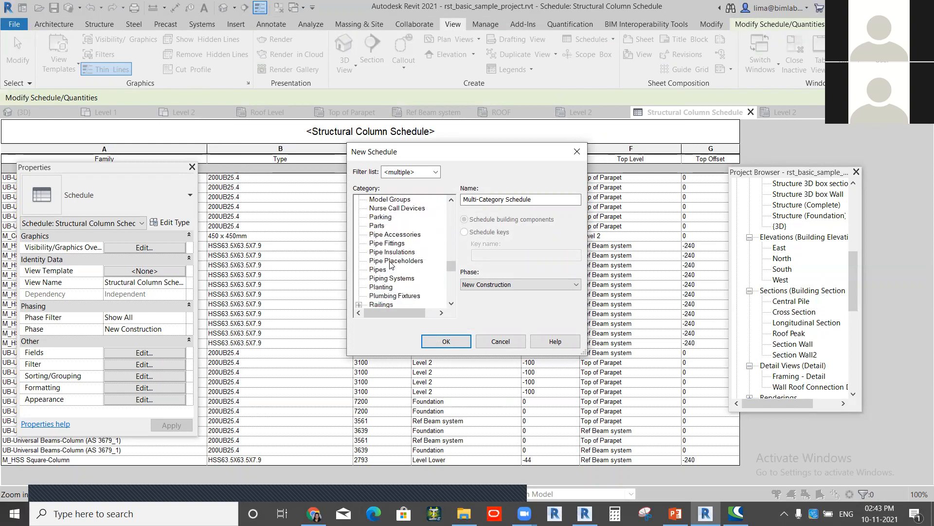
pyautogui.scroll(-2, 391, 265)
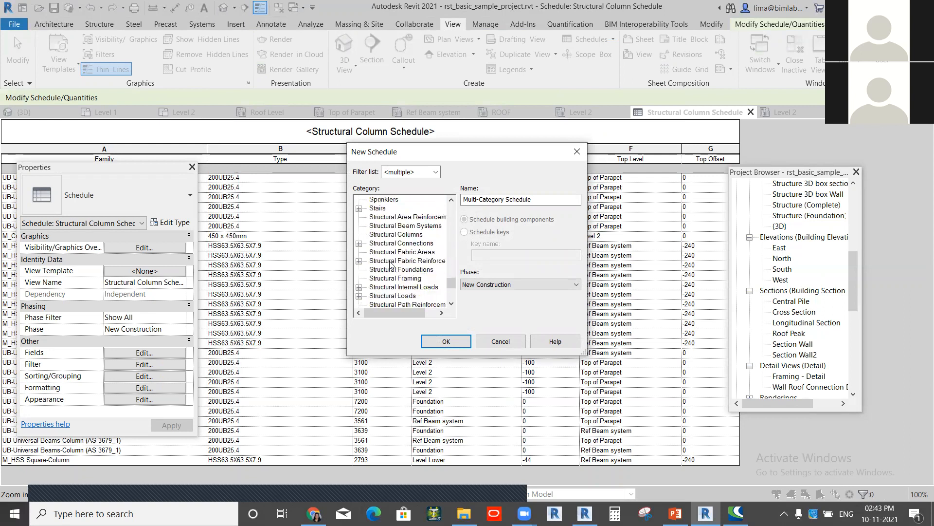
pyautogui.click(392, 279)
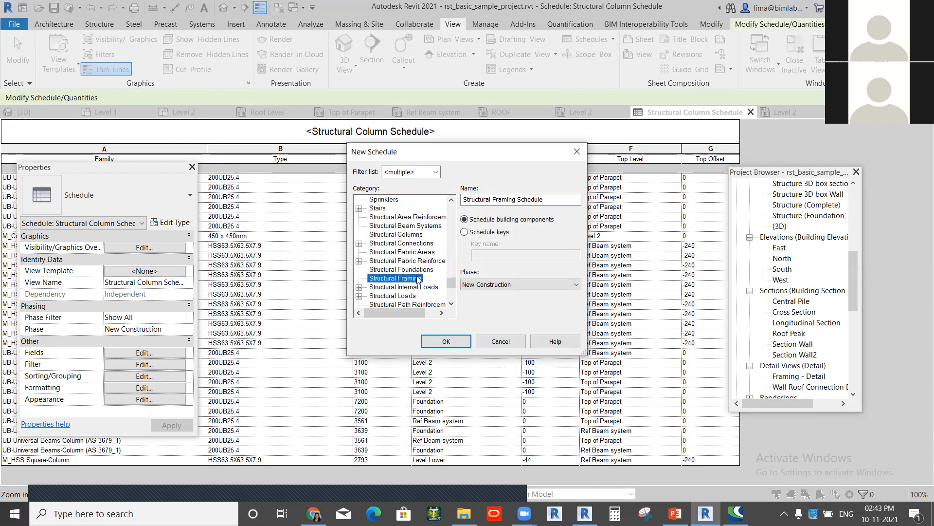
pyautogui.click(457, 343)
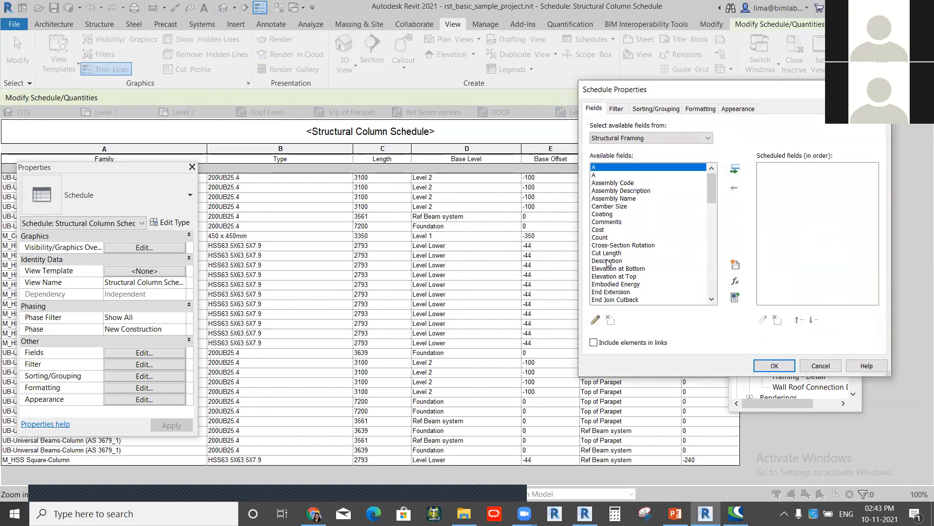
# Step: Add the Type field to the scheduled fields of the structural framing schedule
pyautogui.scroll(-20, 609, 260)
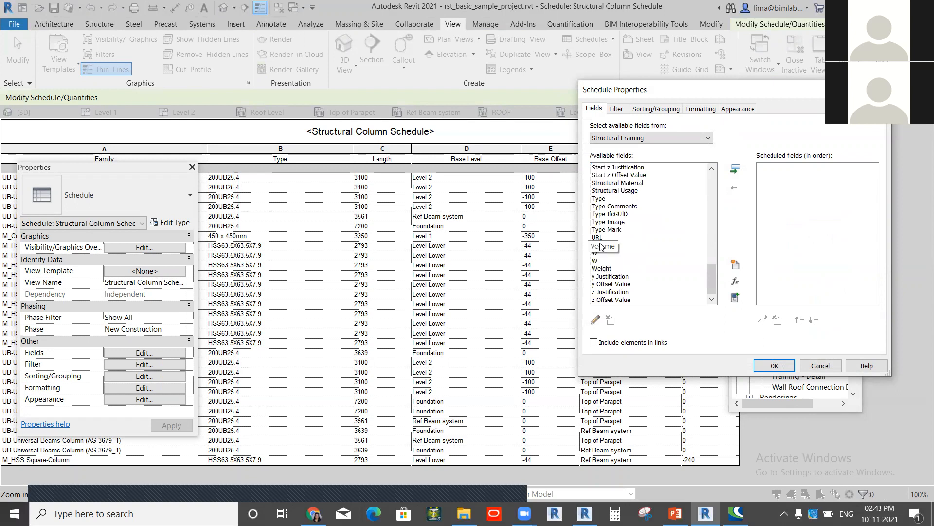
pyautogui.scroll(15, 628, 262)
pyautogui.moveTo(711, 217); pyautogui.dragTo(708, 281)
pyautogui.doubleClick(603, 199)
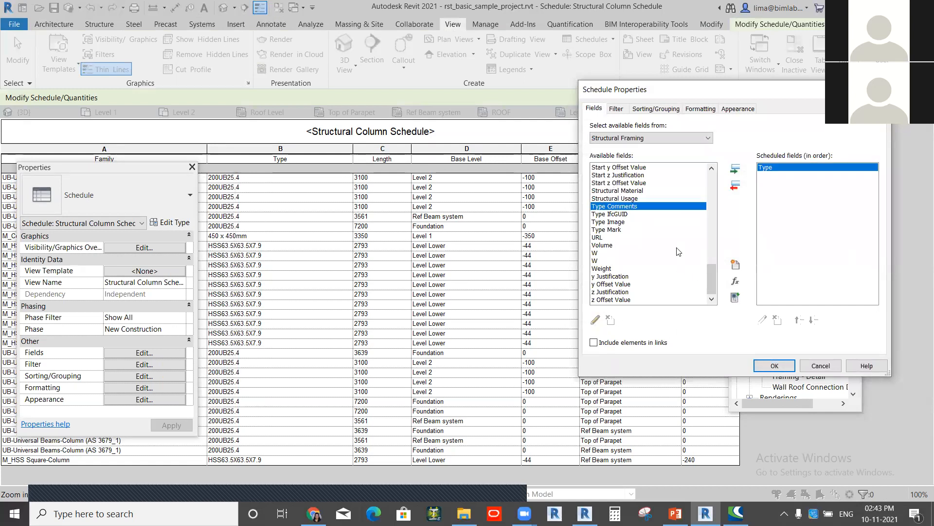
# Step: Add the Volume, Count, Elevation at Bottom and Elevation at Top fields to the structural framing schedule and create it
pyautogui.doubleClick(606, 245)
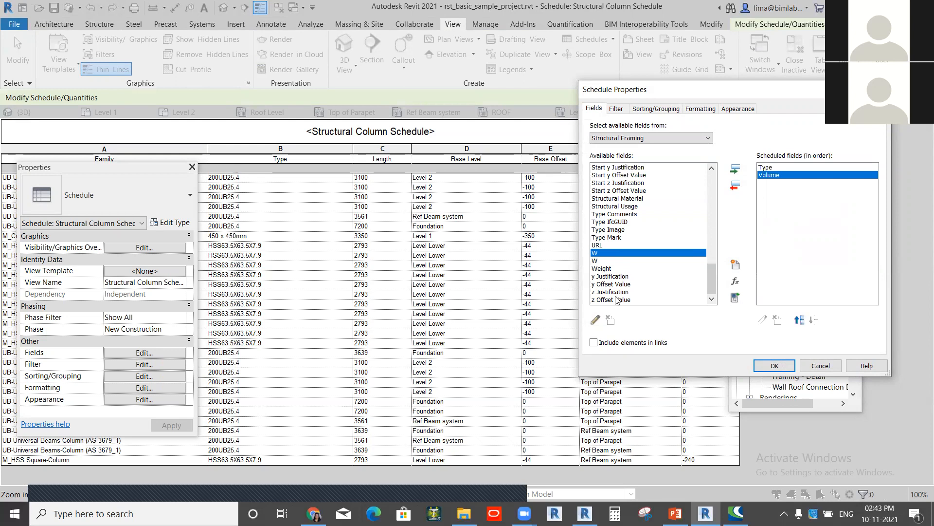
pyautogui.scroll(15, 618, 273)
pyautogui.doubleClick(598, 237)
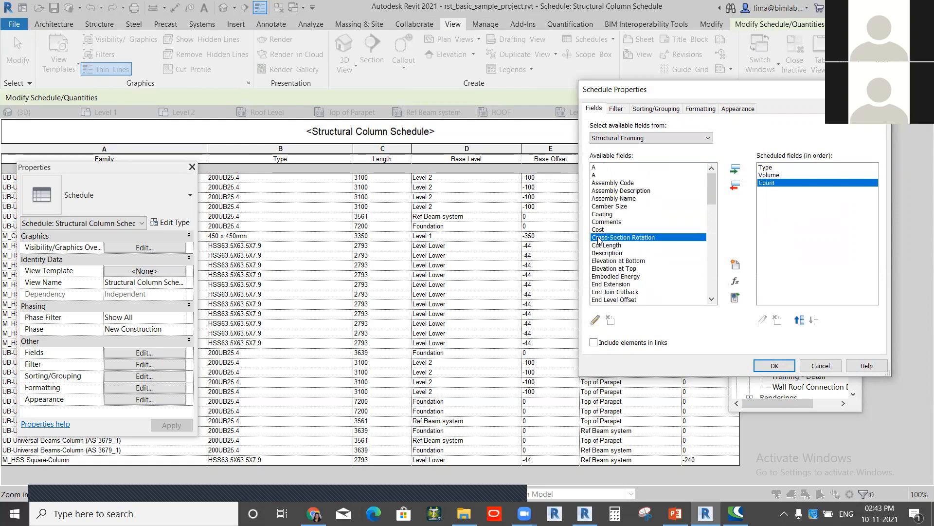
pyautogui.moveTo(712, 194)
pyautogui.mouseDown()
pyautogui.moveTo(710, 216)
pyautogui.moveTo(710, 209)
pyautogui.mouseUp()
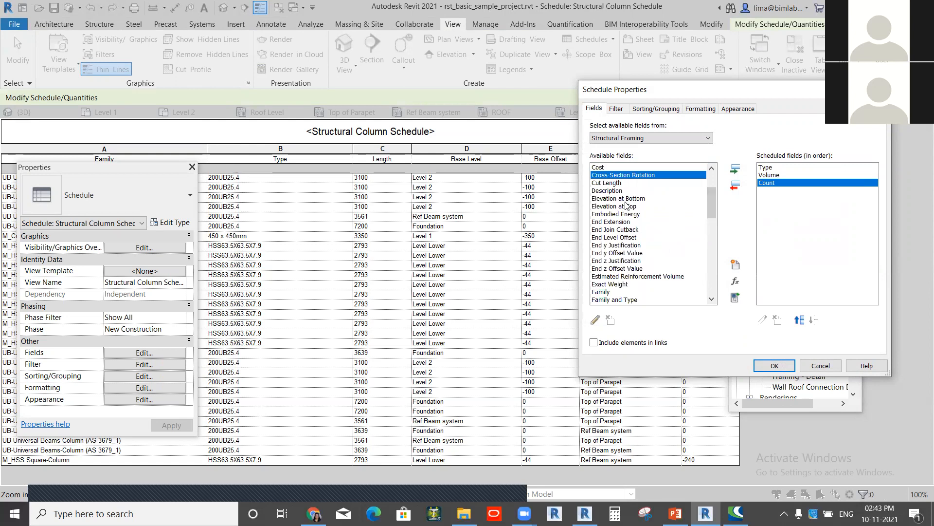
pyautogui.doubleClick(627, 199)
pyautogui.doubleClick(631, 199)
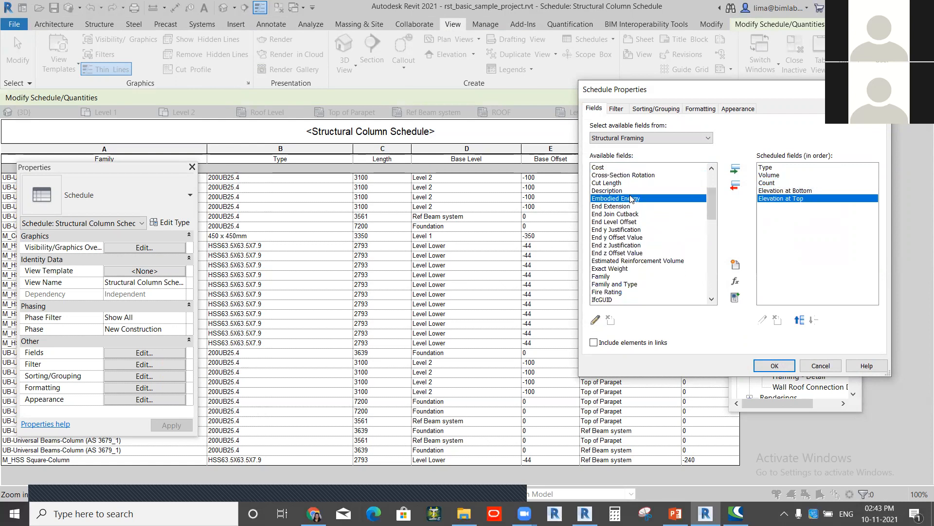
pyautogui.click(774, 365)
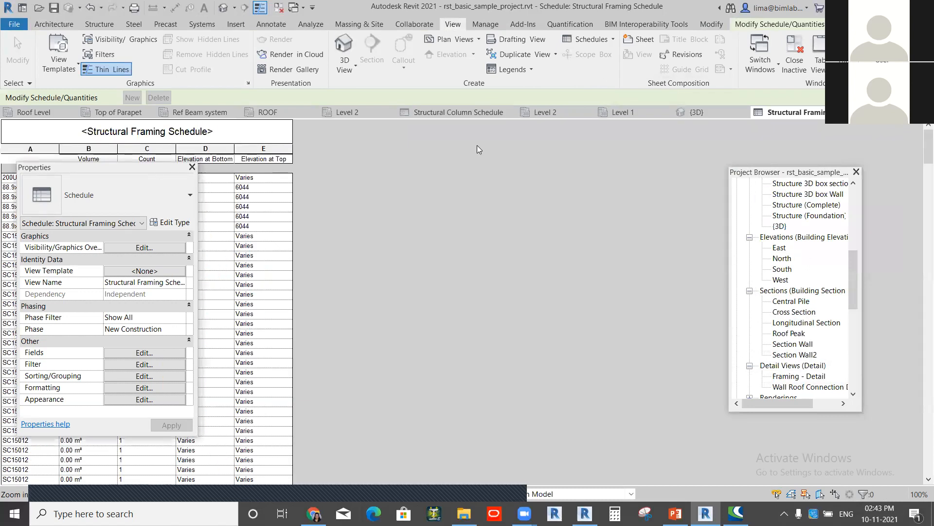
# Step: Move the Properties palette off the structural framing schedule's columns and look through its rows
pyautogui.moveTo(478, 149); pyautogui.dragTo(478, 149)
pyautogui.scroll(-15, 162, 320)
pyautogui.scroll(15, 163, 319)
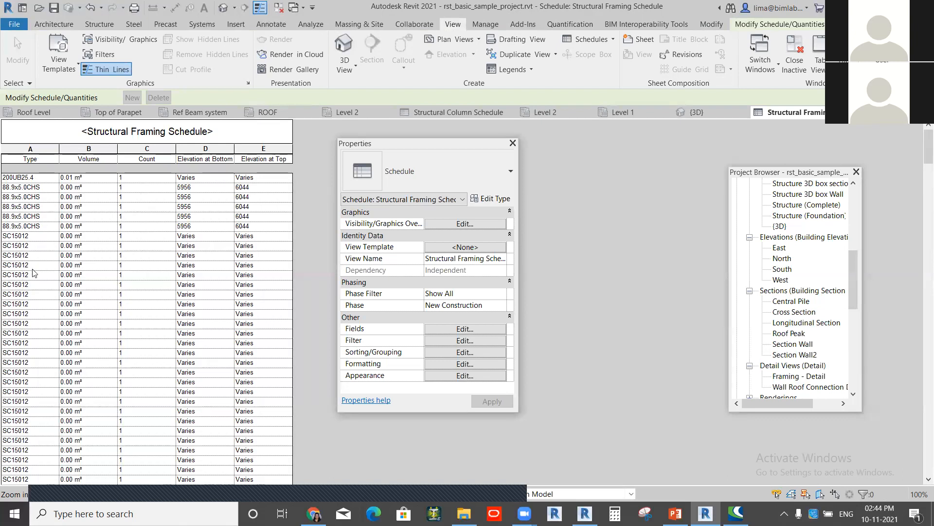
# Step: Examine the available filter fields and the sorting and grouping options of the structural framing schedule
pyautogui.click(449, 321)
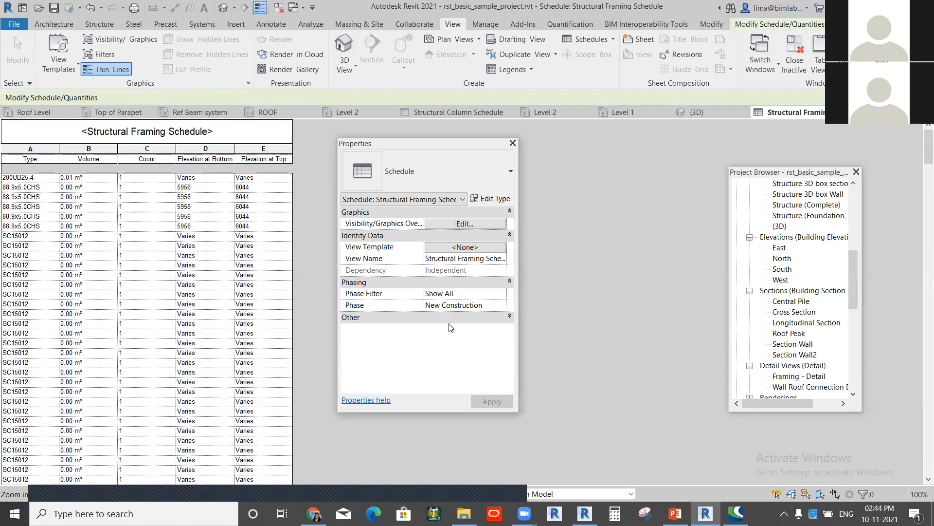
pyautogui.click(469, 317)
pyautogui.click(465, 329)
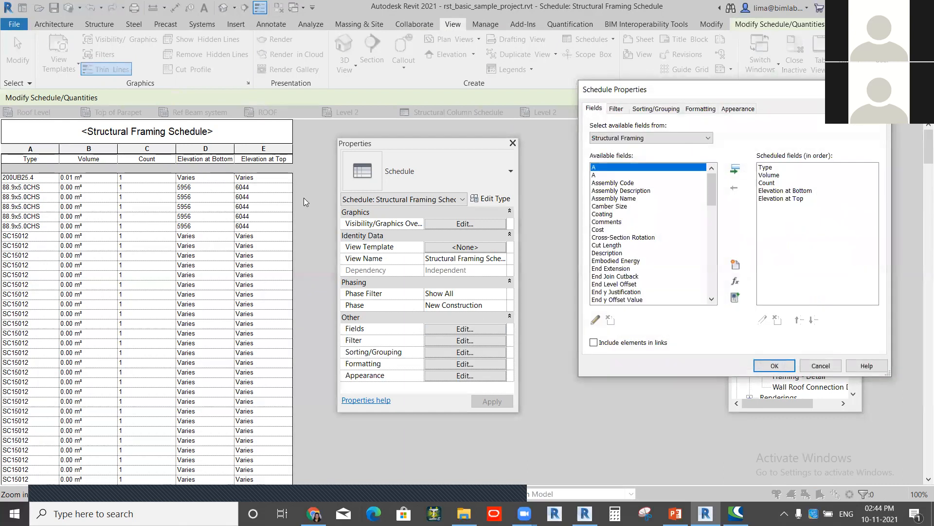
pyautogui.click(617, 108)
pyautogui.click(704, 129)
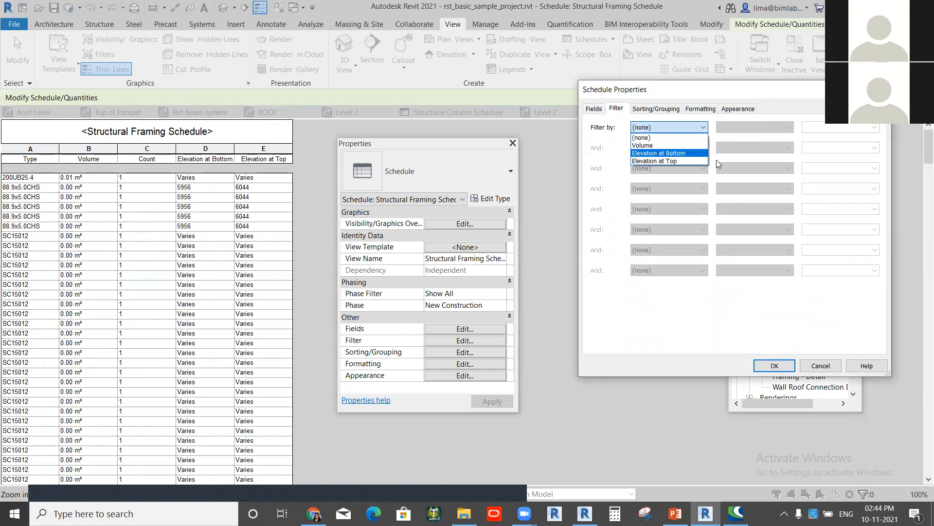
pyautogui.click(634, 275)
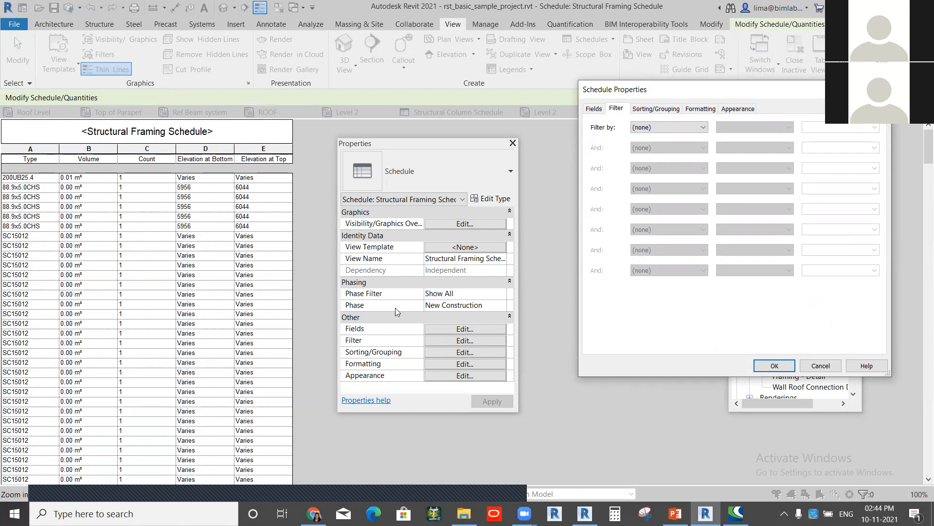
pyautogui.click(656, 109)
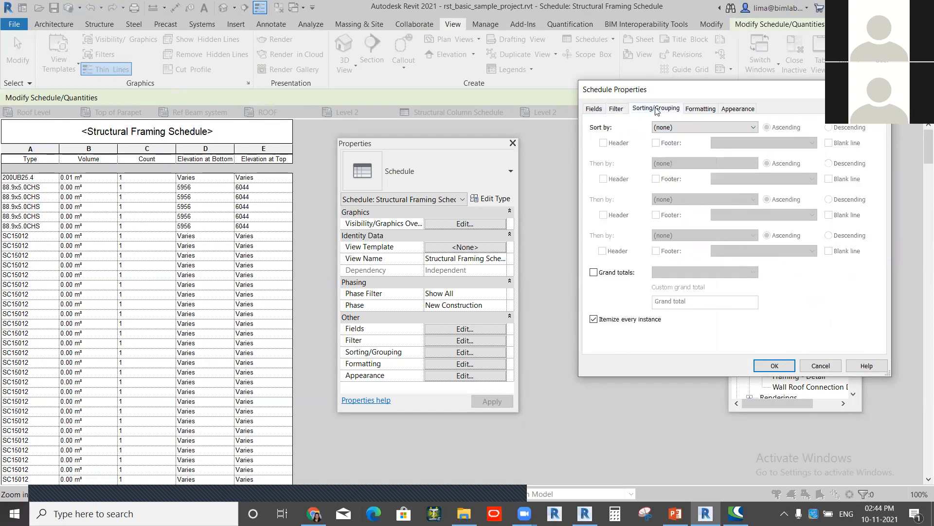
pyautogui.click(616, 109)
pyautogui.click(594, 109)
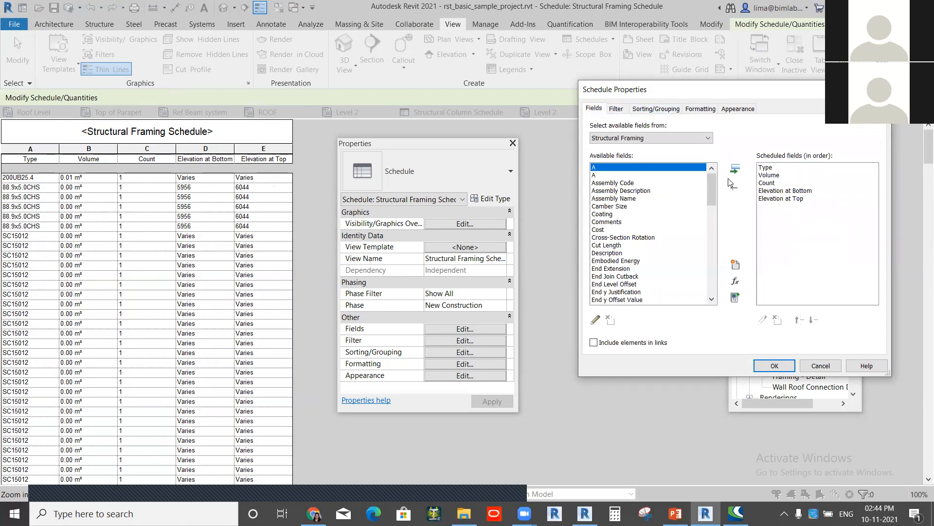
# Step: Add the Cross-Section Rotation field to the structural framing schedule and move the Properties palette clear of the table
pyautogui.moveTo(712, 186)
pyautogui.mouseDown()
pyautogui.moveTo(697, 282)
pyautogui.moveTo(710, 251)
pyautogui.moveTo(708, 192)
pyautogui.mouseUp()
pyautogui.doubleClick(622, 237)
pyautogui.click(770, 364)
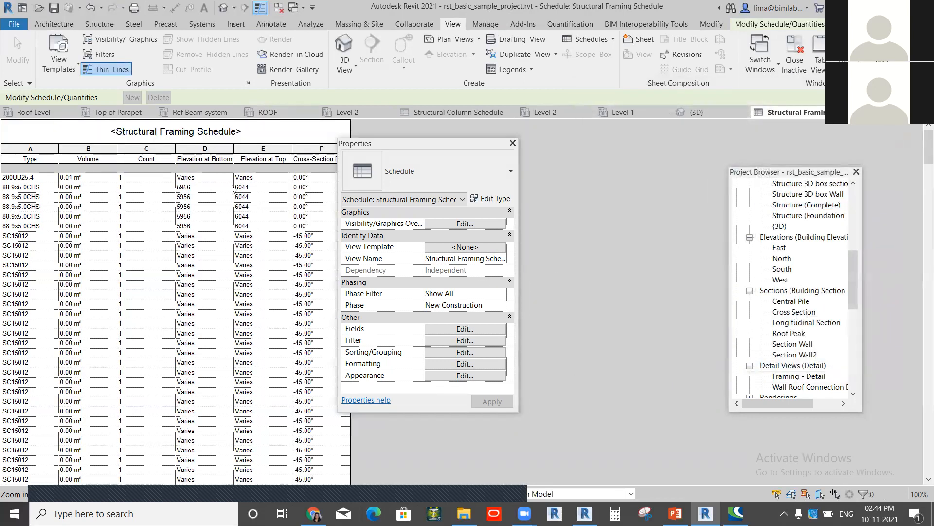
pyautogui.moveTo(383, 143); pyautogui.dragTo(503, 128)
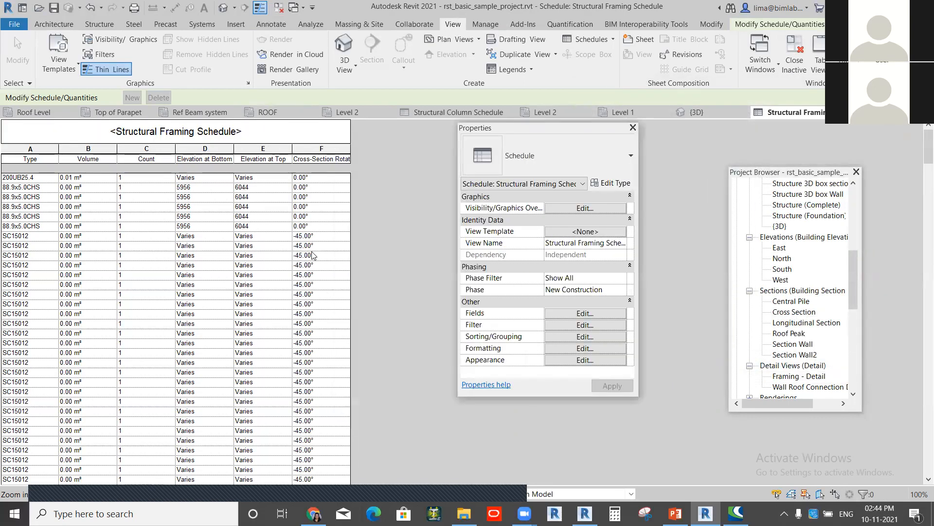
pyautogui.click(582, 314)
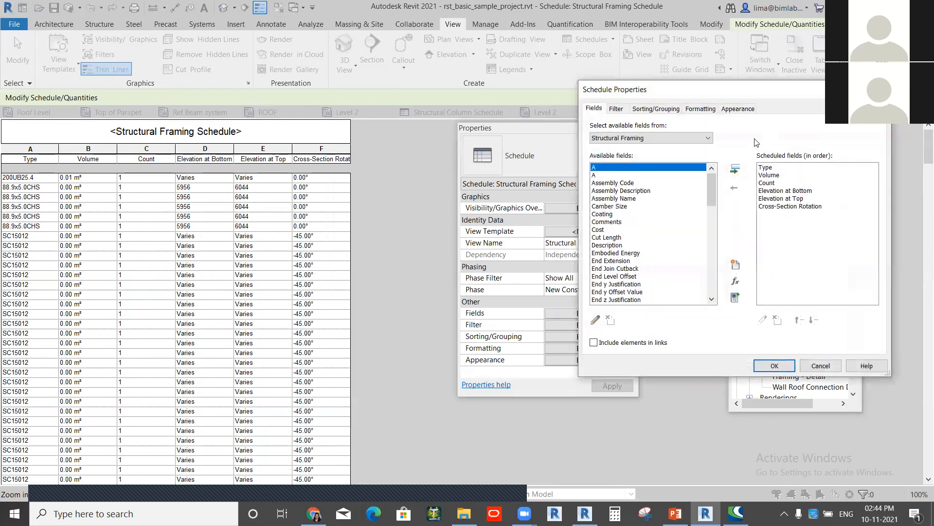
pyautogui.click(625, 109)
pyautogui.click(693, 126)
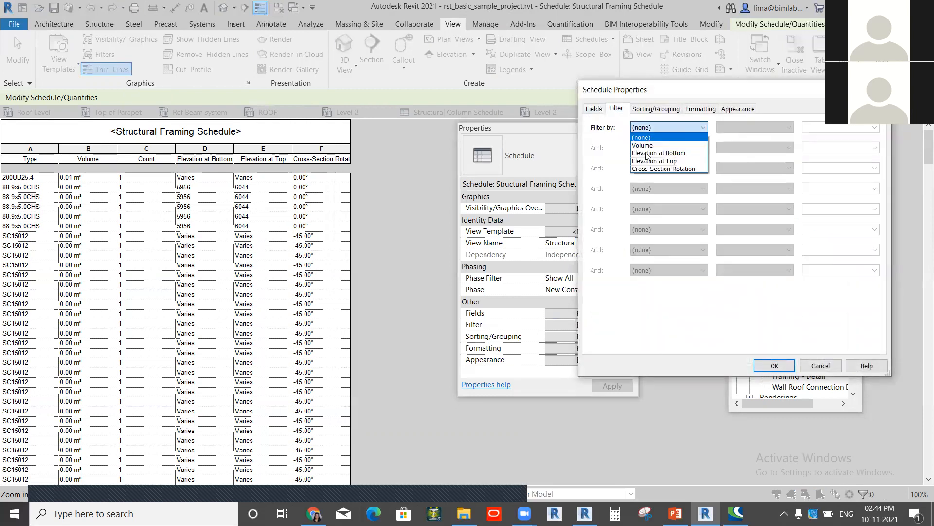
pyautogui.click(674, 169)
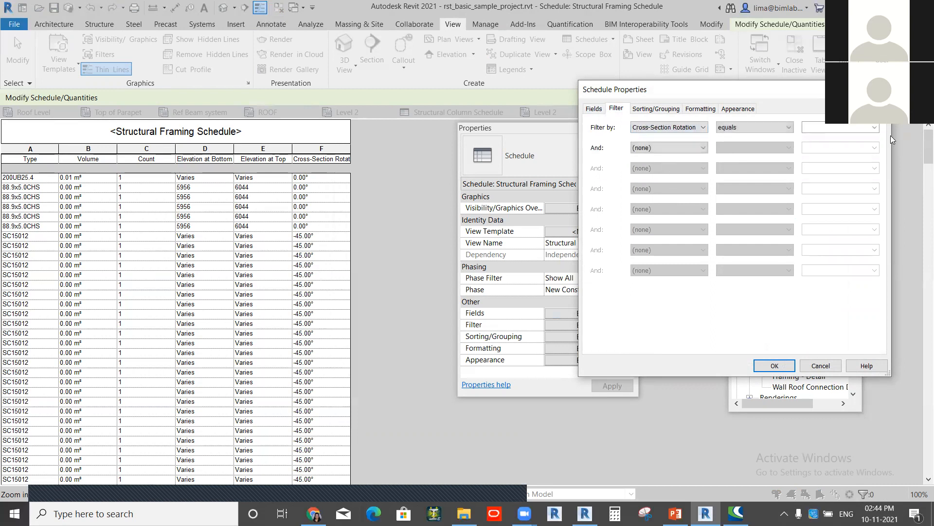
pyautogui.click(681, 127)
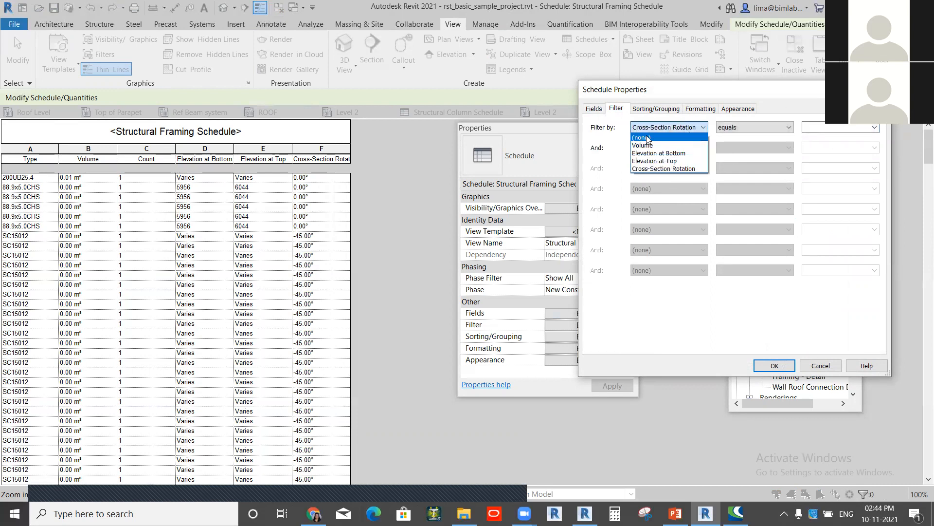
pyautogui.click(642, 137)
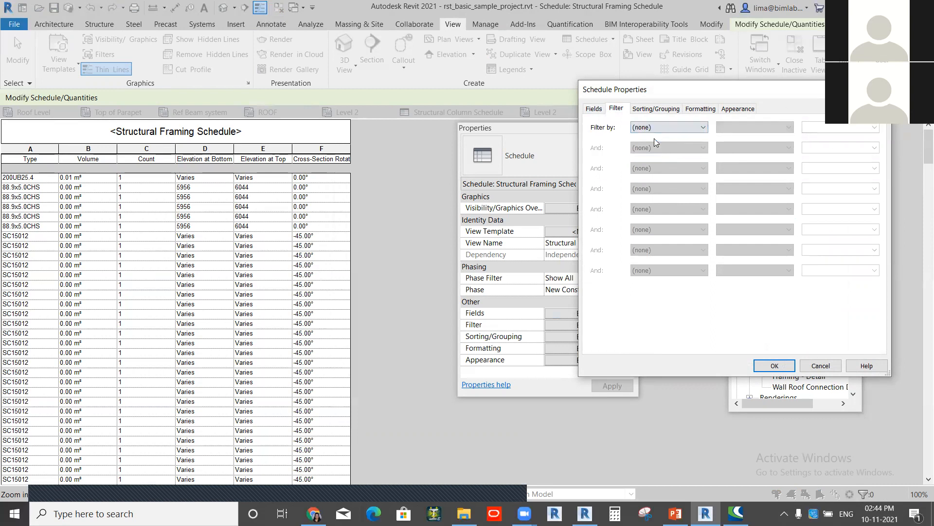
# Step: Filter the structural framing schedule to elements whose Volume equals 0.04 m³
pyautogui.click(654, 128)
pyautogui.click(647, 145)
pyautogui.click(875, 127)
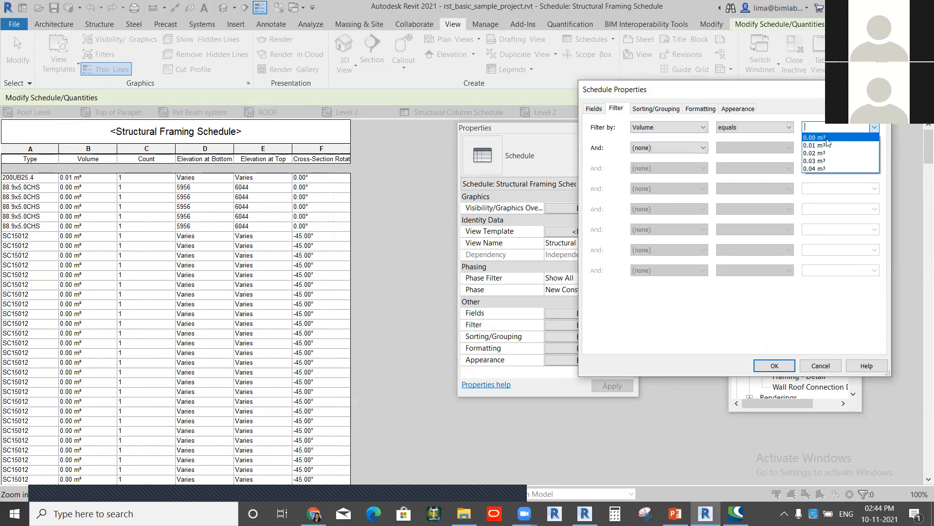
pyautogui.click(815, 168)
pyautogui.click(774, 365)
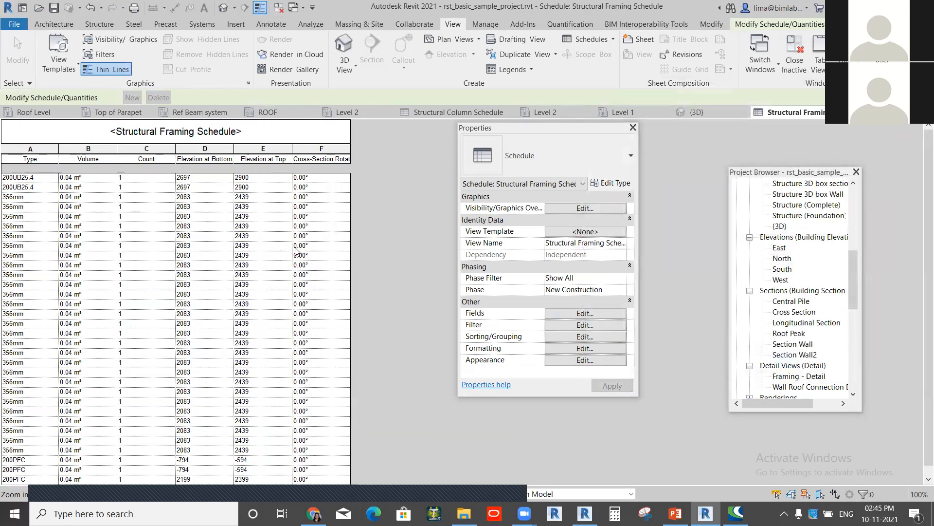
# Step: Change the structural framing schedule's filter to Cross-Section Rotation equals -45.00° and look through the filtered rows
pyautogui.click(616, 109)
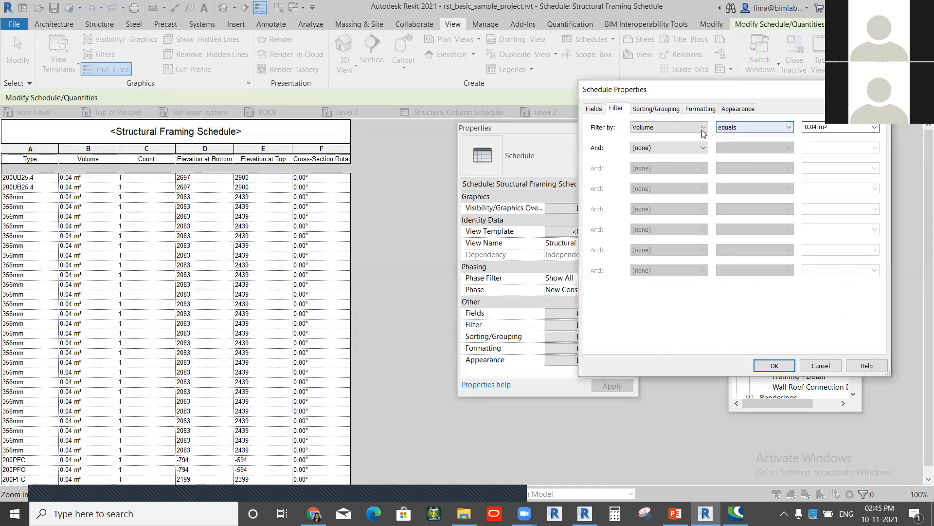
pyautogui.click(701, 128)
pyautogui.click(667, 169)
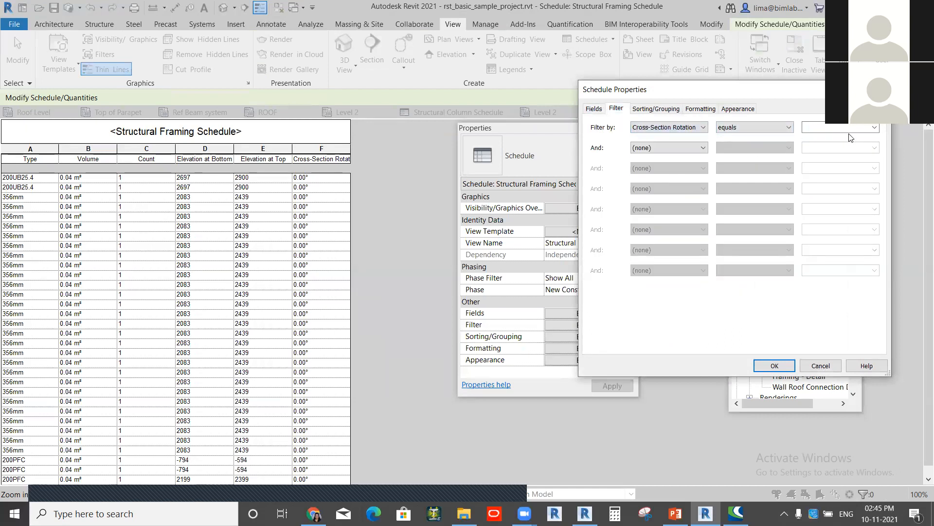
pyautogui.click(875, 128)
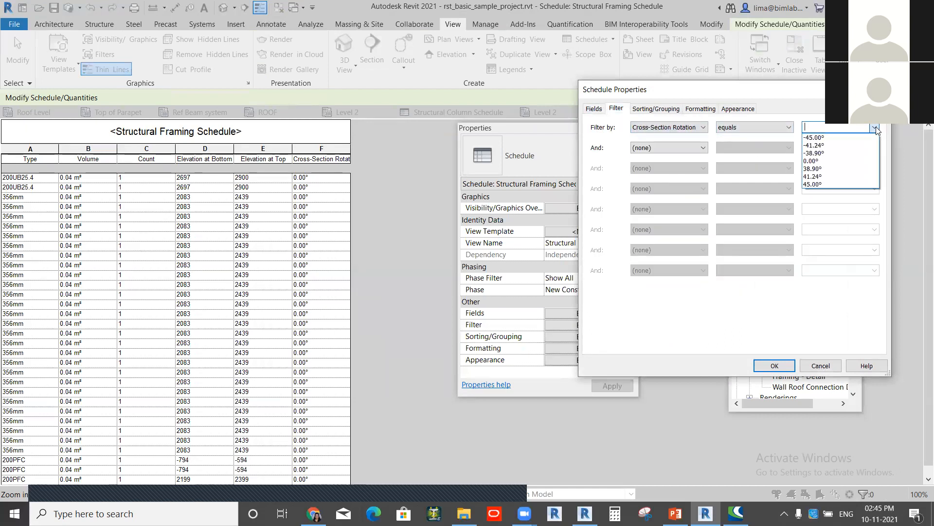
pyautogui.click(827, 138)
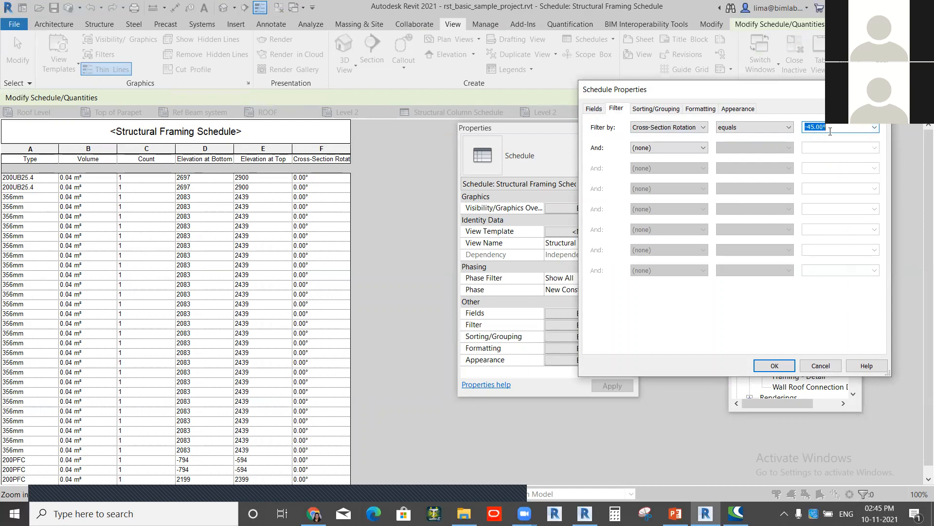
pyautogui.click(774, 366)
pyautogui.scroll(-5, 262, 311)
pyautogui.scroll(5, 205, 253)
pyautogui.scroll(-3, 205, 253)
pyautogui.scroll(3, 207, 254)
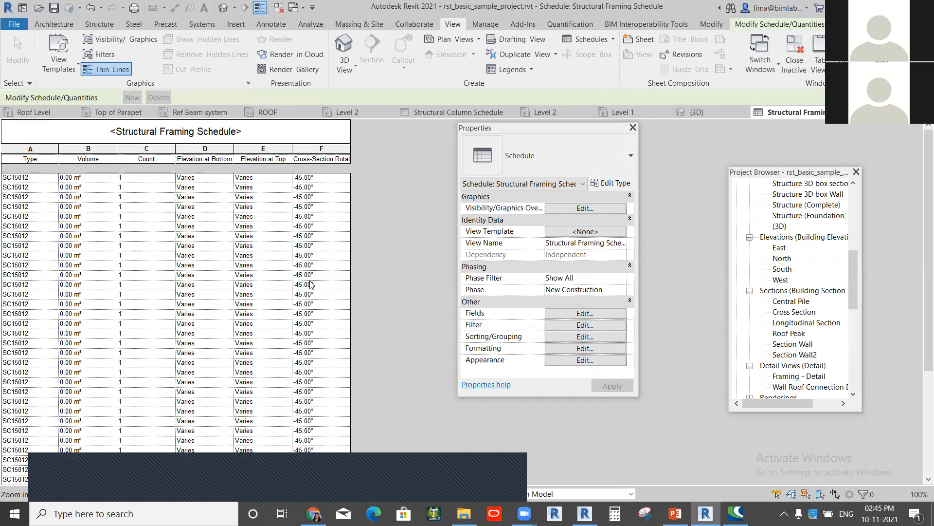
# Step: Export the structural framing schedule to the Desktop as the tab-delimited text file Structural Framing Schedule.txt, with title and column headers
pyautogui.click(15, 24)
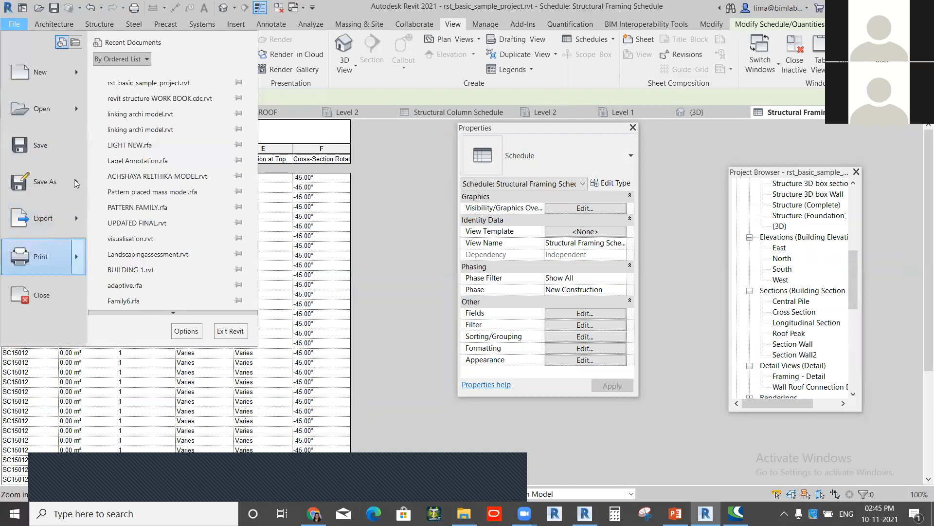
pyautogui.moveTo(75, 222)
pyautogui.moveTo(176, 312)
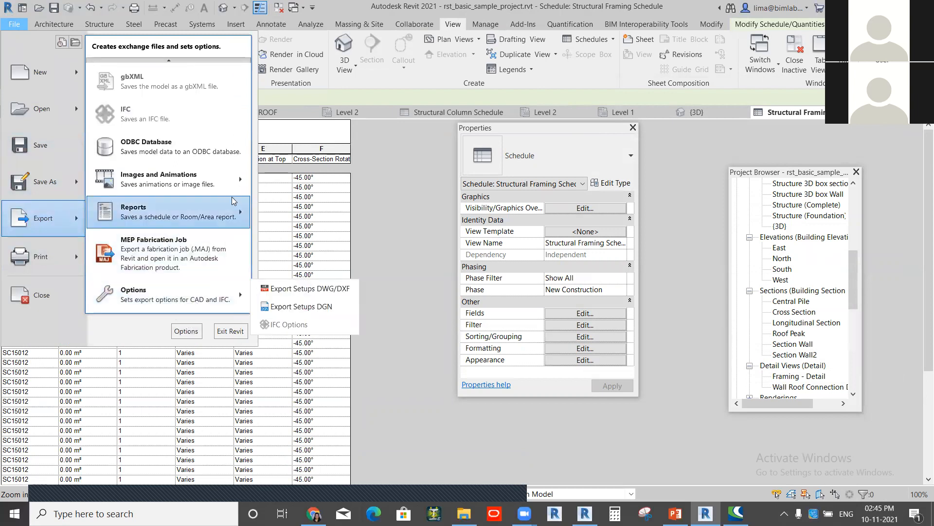
pyautogui.moveTo(232, 215)
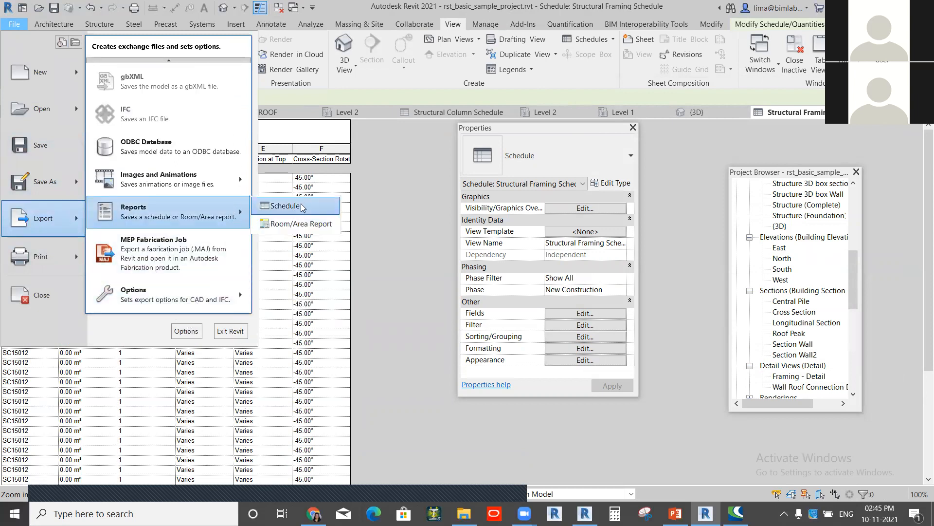
pyautogui.click(287, 206)
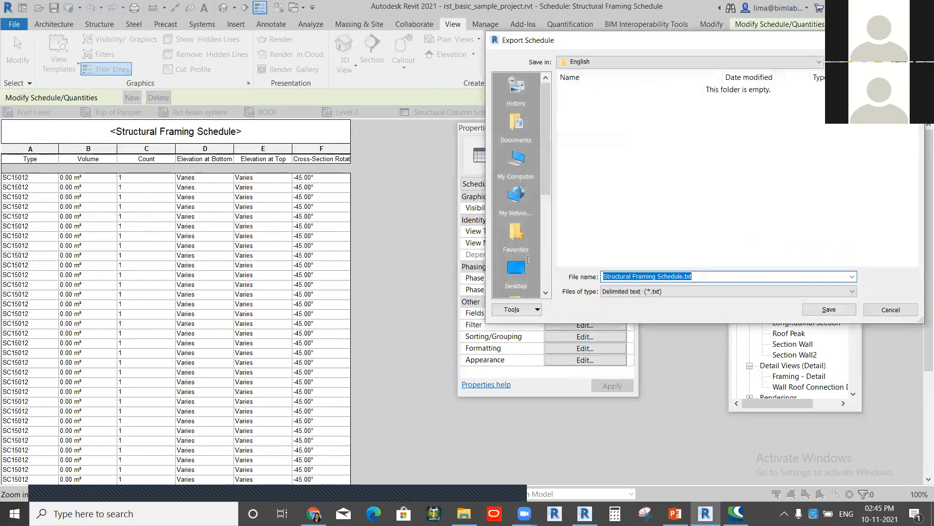
pyautogui.click(516, 268)
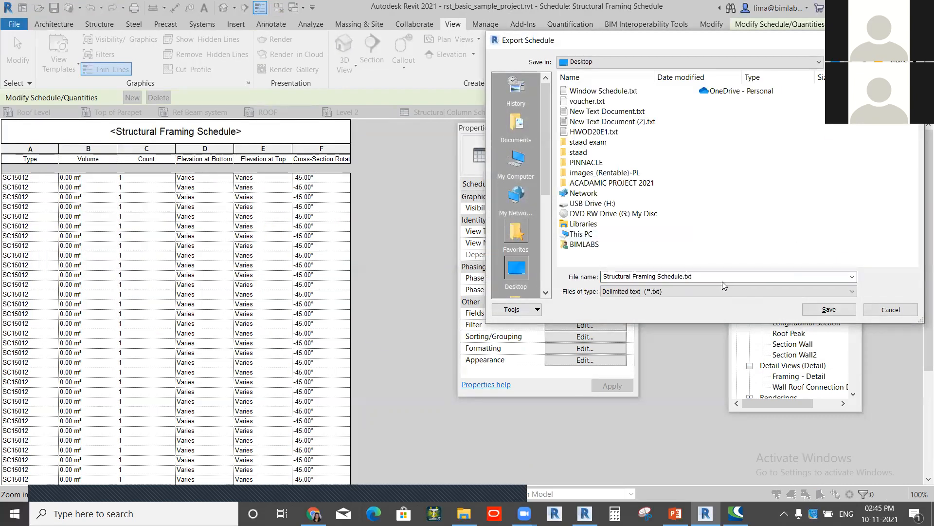
pyautogui.click(830, 310)
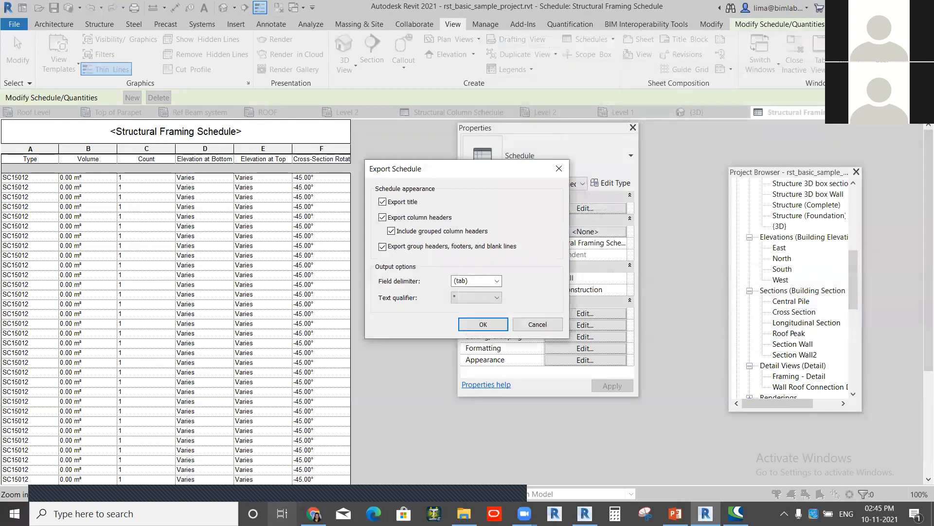
pyautogui.press('Return')
# Step: Find and launch Excel 2013
pyautogui.press('super')
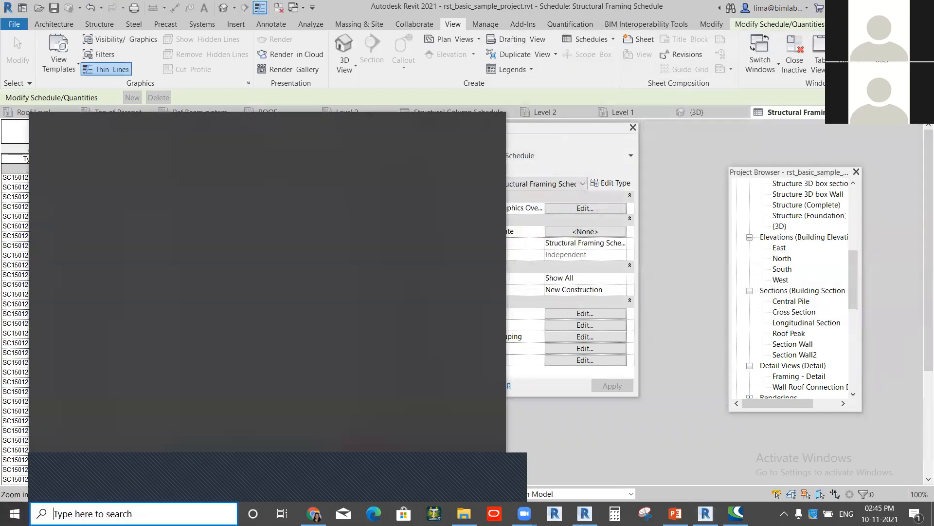
pyautogui.write('EXCE')
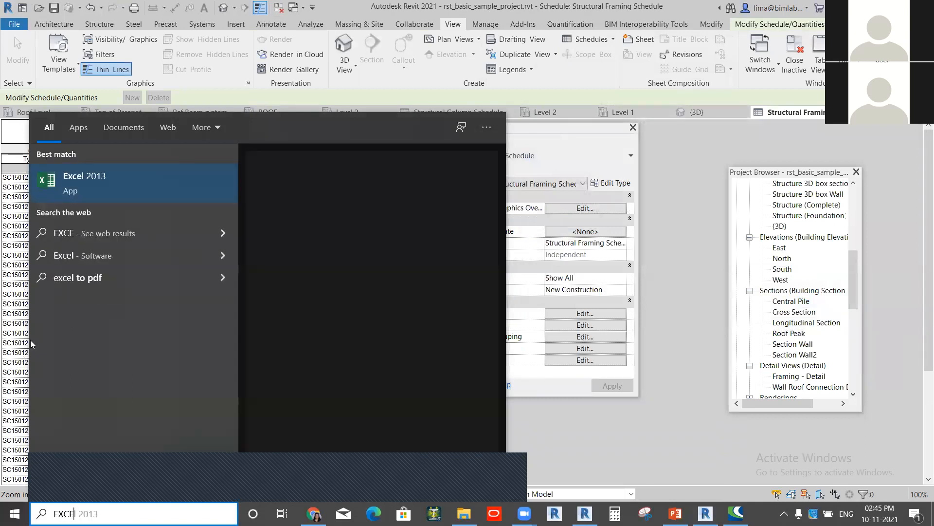
pyautogui.click(142, 189)
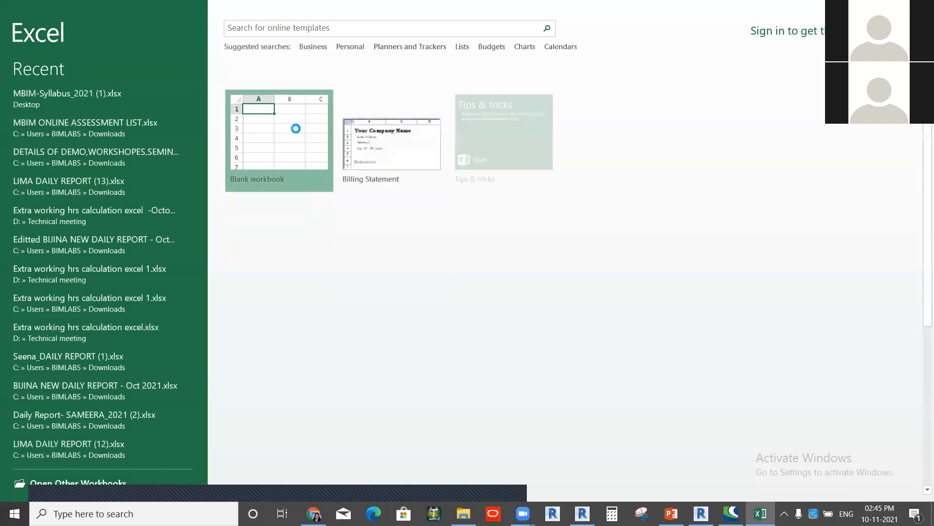
# Step: Create a blank workbook, dismiss the activation wizard, and bring up the dialog for opening a file from this computer
pyautogui.click(297, 128)
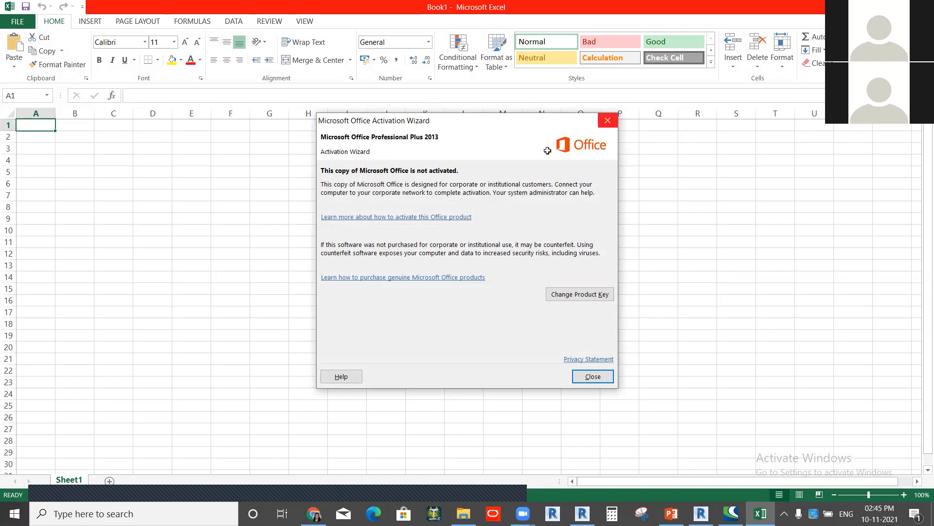
pyautogui.click(606, 121)
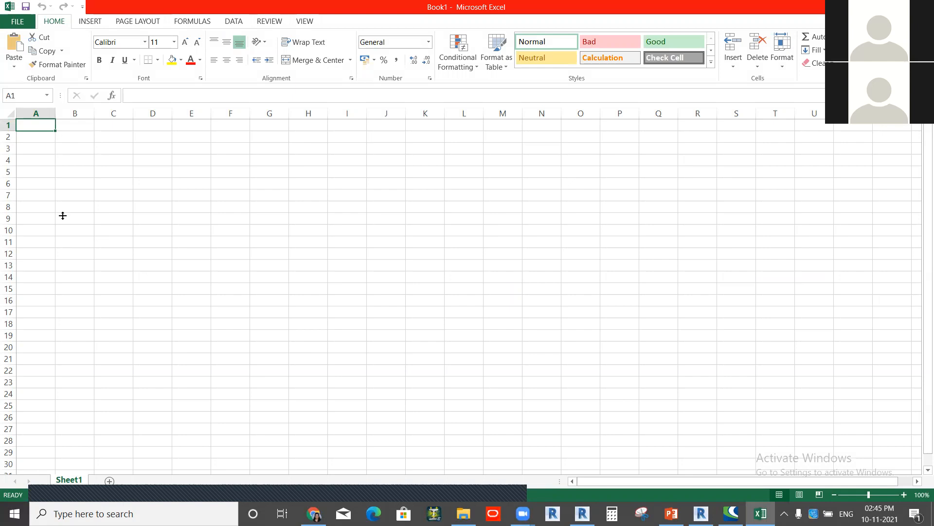
pyautogui.click(17, 21)
pyautogui.click(146, 190)
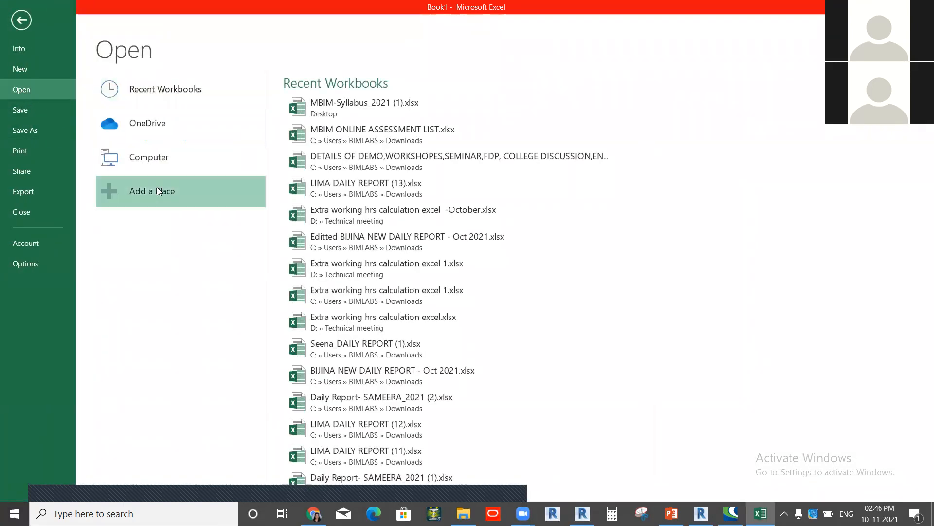
pyautogui.click(158, 159)
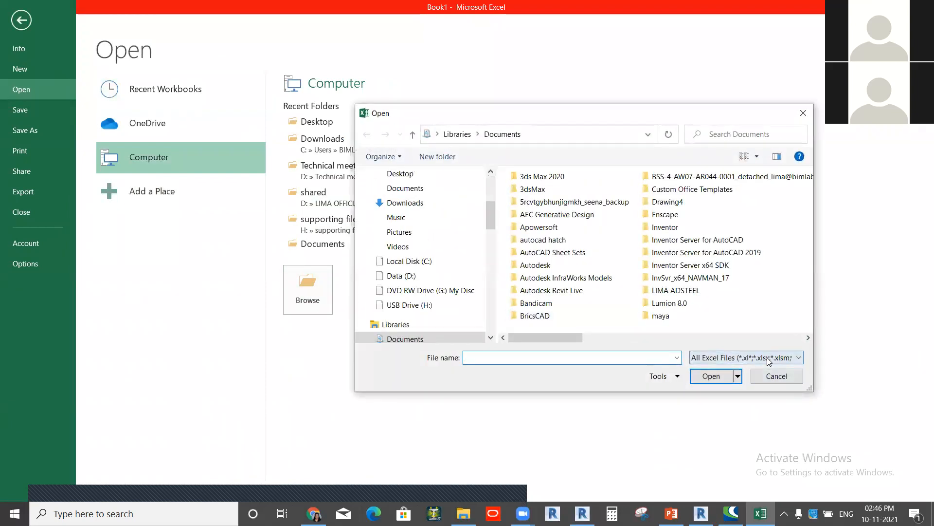
# Step: Show all file types and open Structural Framing Schedule.txt from the Desktop
pyautogui.click(769, 361)
pyautogui.click(705, 151)
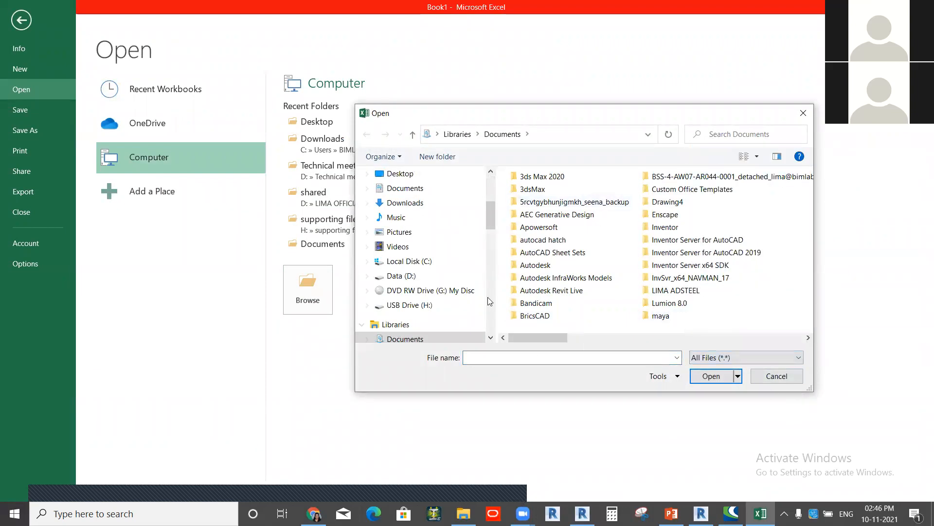
pyautogui.click(400, 173)
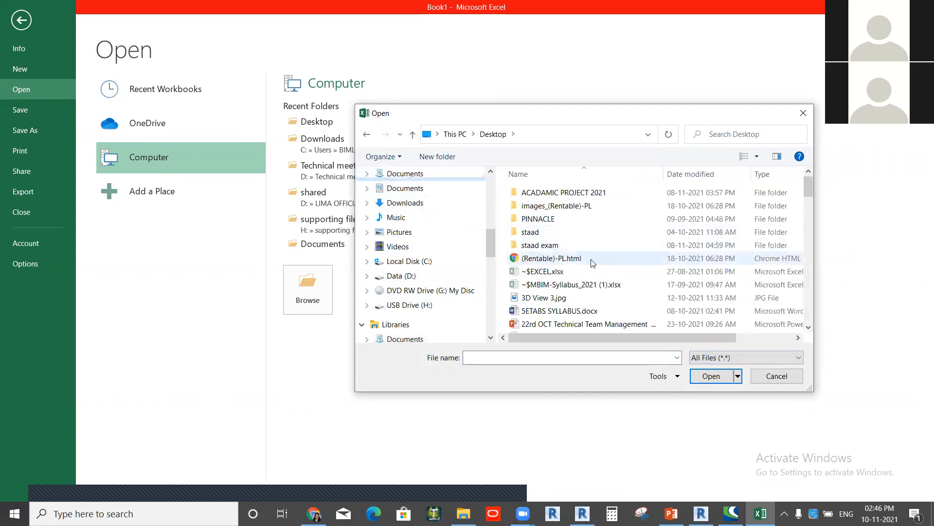
pyautogui.scroll(-10, 593, 266)
pyautogui.scroll(-10, 810, 204)
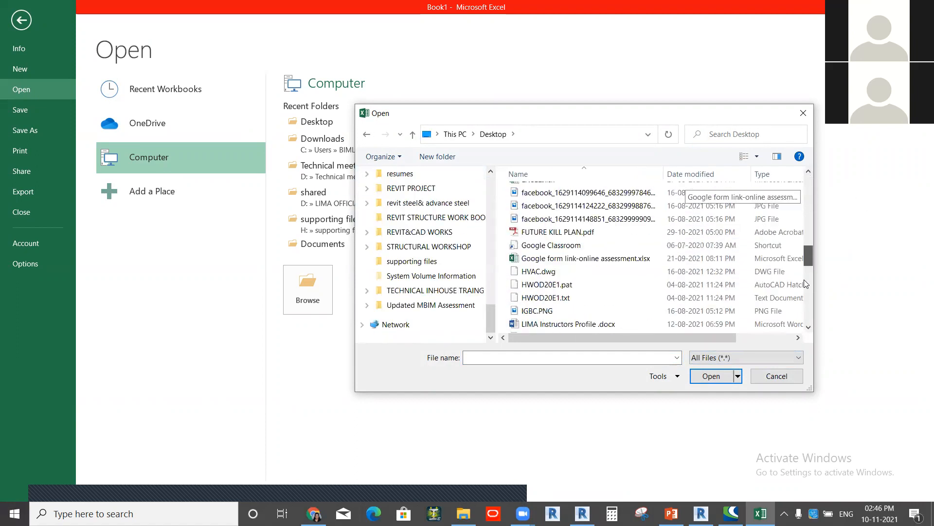
pyautogui.click(550, 287)
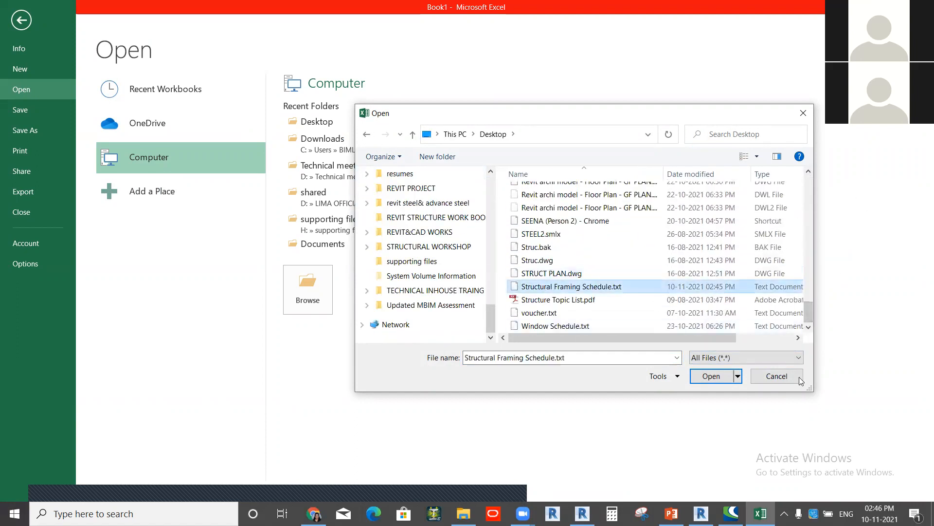
pyautogui.click(711, 376)
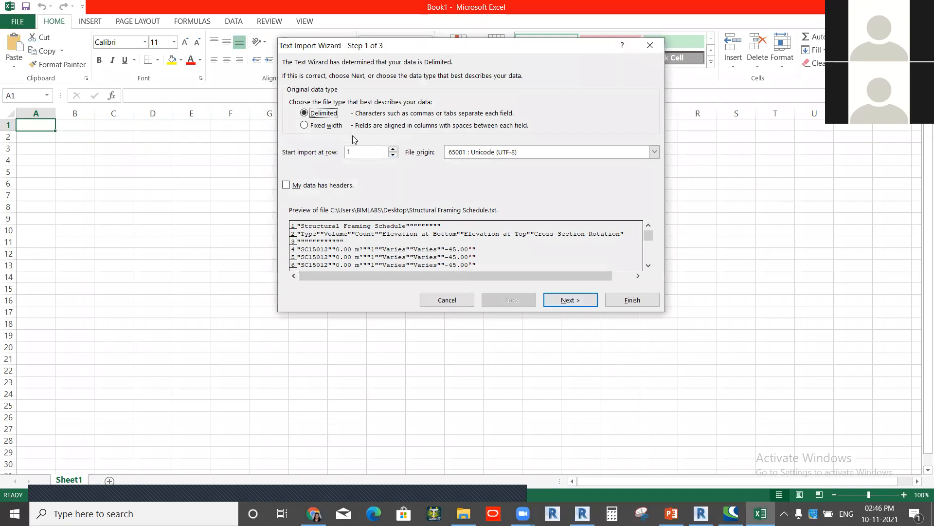
# Step: Import the schedule text as delimited data separated by tabs, and return to the blank workbook Book1
pyautogui.click(570, 302)
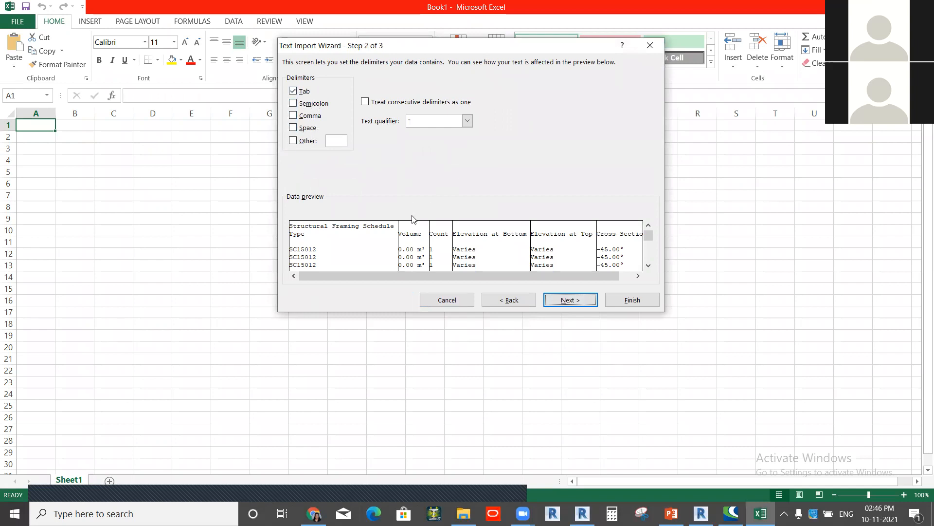
pyautogui.click(563, 307)
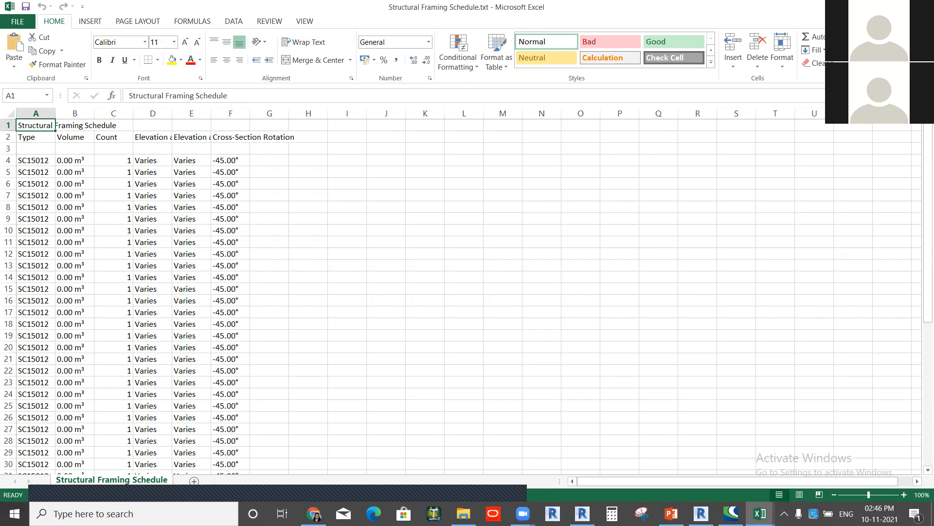
pyautogui.hotkey('ctrl', 'n')
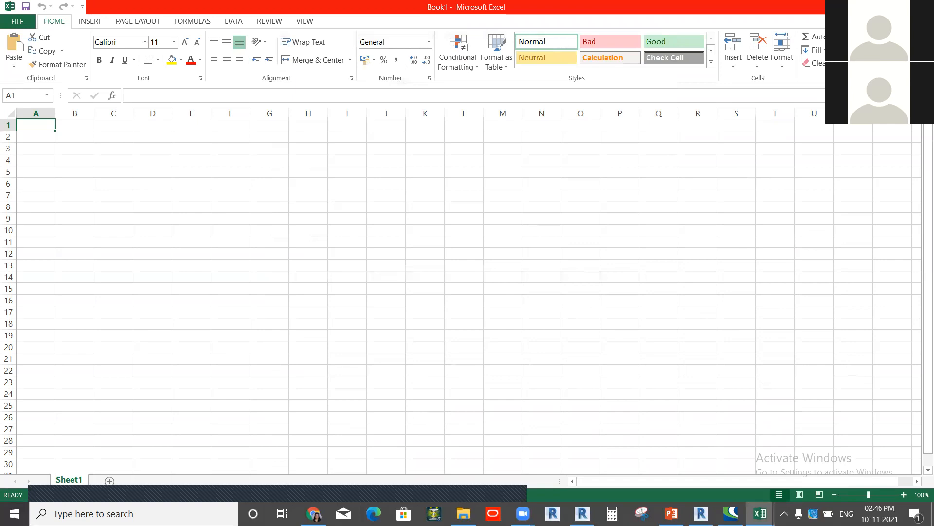
# Step: Switch to Revit and set the structural framing schedule's Cross-Section Rotation filter to (none)
pyautogui.hotkey('alt', 'Tab')
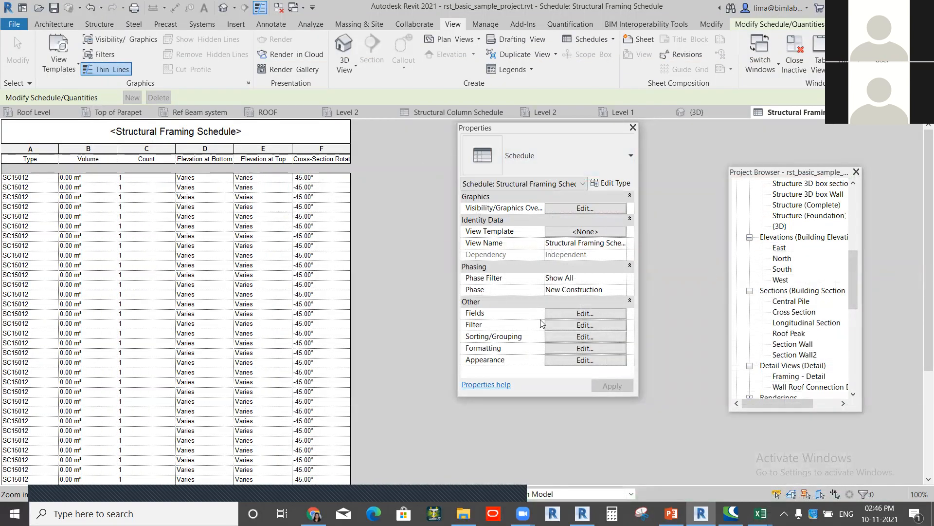
pyautogui.click(593, 314)
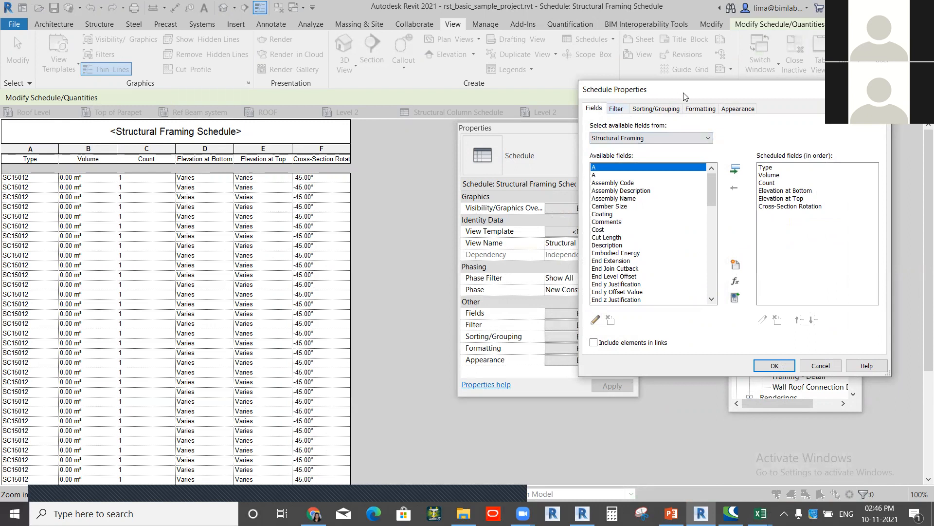
pyautogui.click(616, 108)
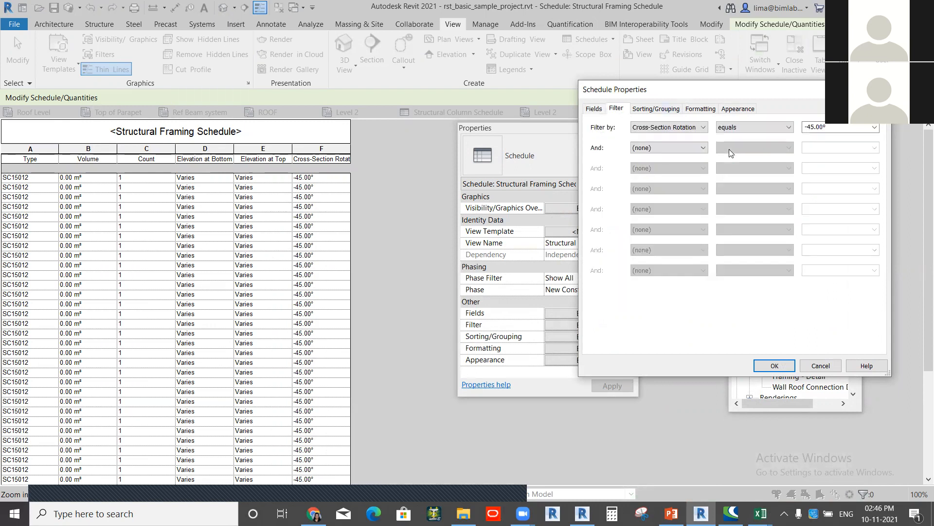
pyautogui.click(669, 127)
pyautogui.click(649, 137)
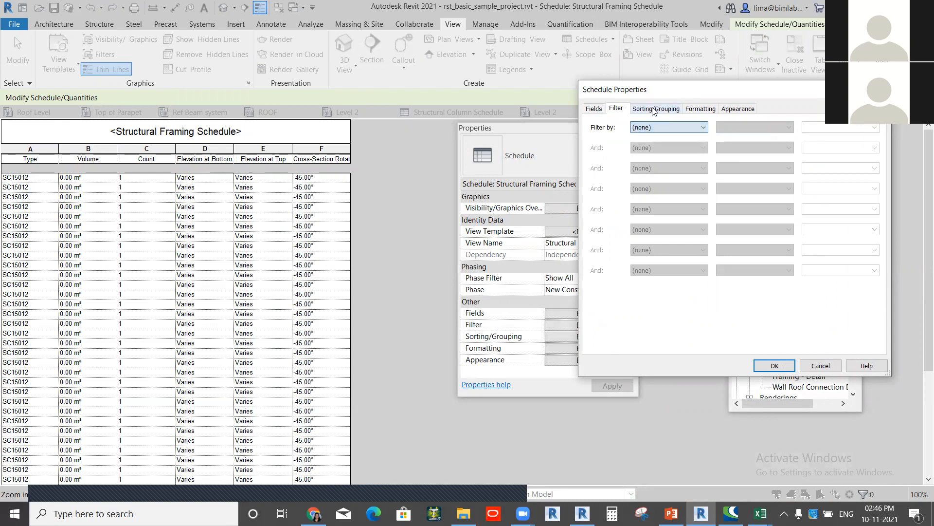
# Step: Turn on grand totals with title, count, and totals for the schedule, and turn off itemizing every instance
pyautogui.click(647, 109)
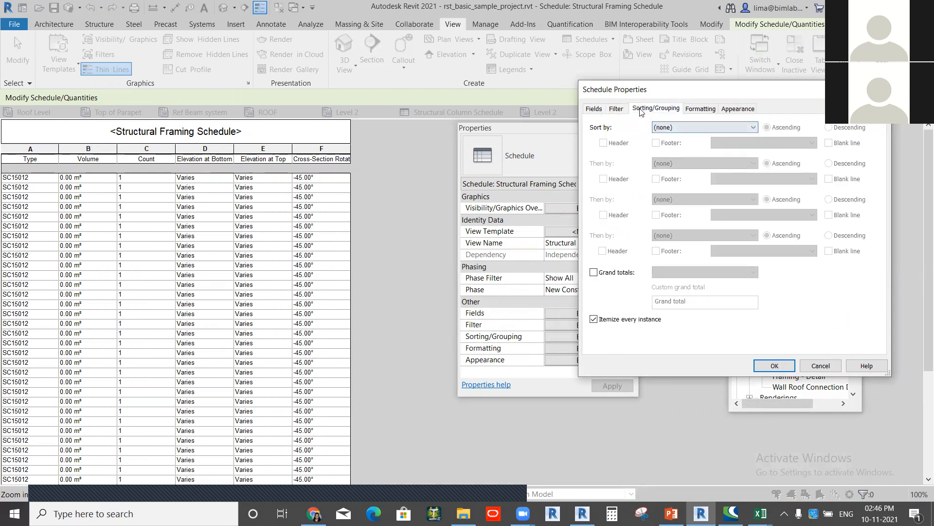
pyautogui.click(594, 273)
pyautogui.click(594, 319)
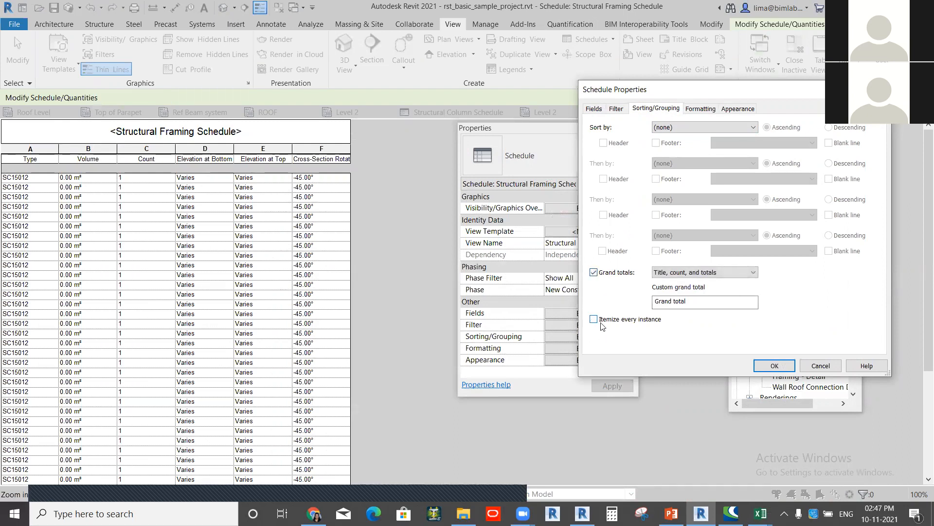
pyautogui.click(774, 366)
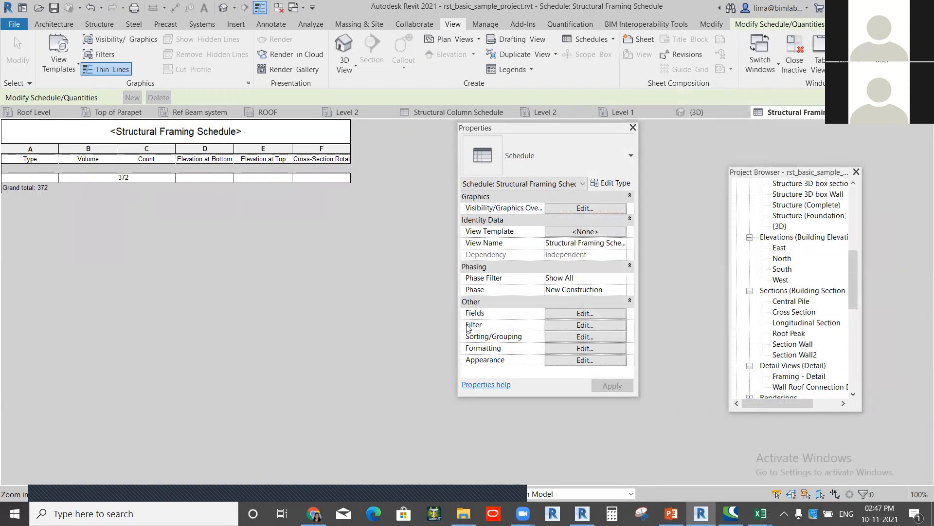
# Step: Turn itemizing every instance back on and look through the schedule down to the grand total row
pyautogui.click(596, 325)
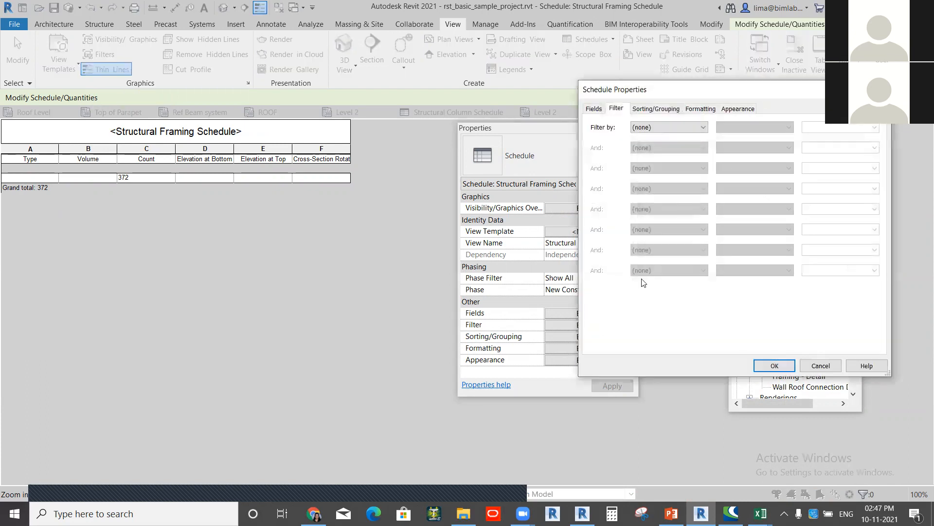
pyautogui.click(657, 109)
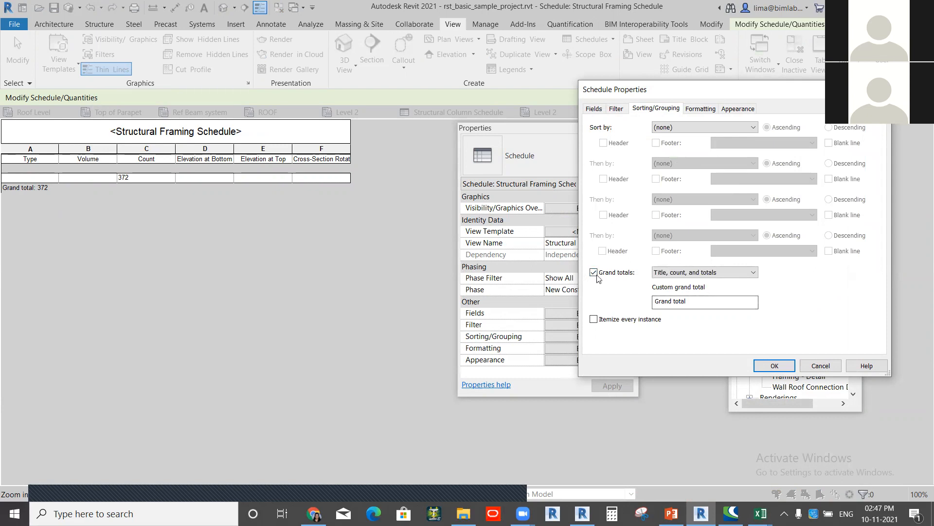
pyautogui.click(594, 319)
pyautogui.click(775, 366)
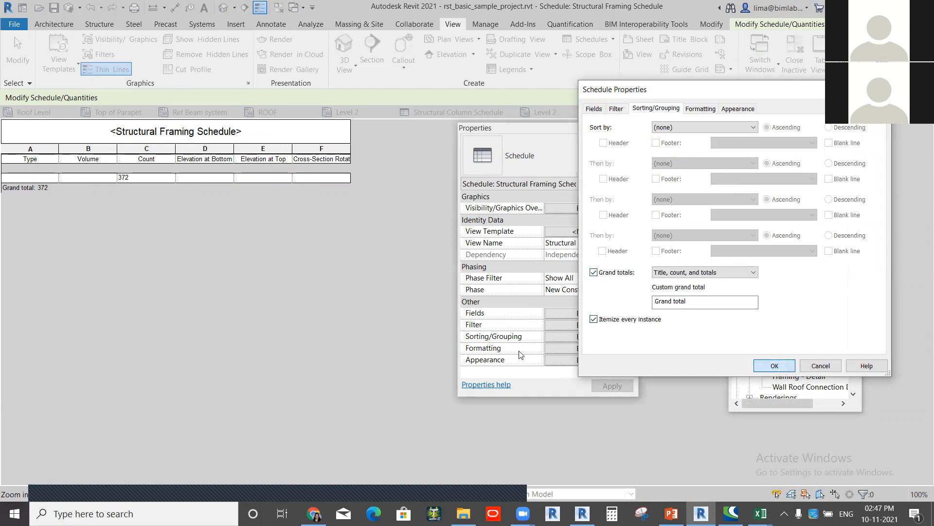
pyautogui.scroll(-5, 349, 341)
pyautogui.scroll(-20, 348, 339)
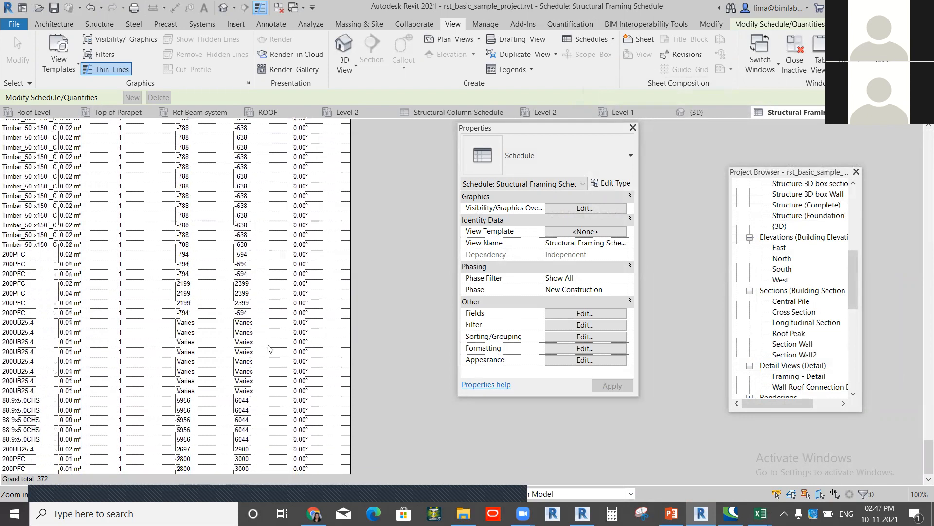
# Step: Set the Volume field of the structural framing schedule to calculate totals
pyautogui.click(584, 314)
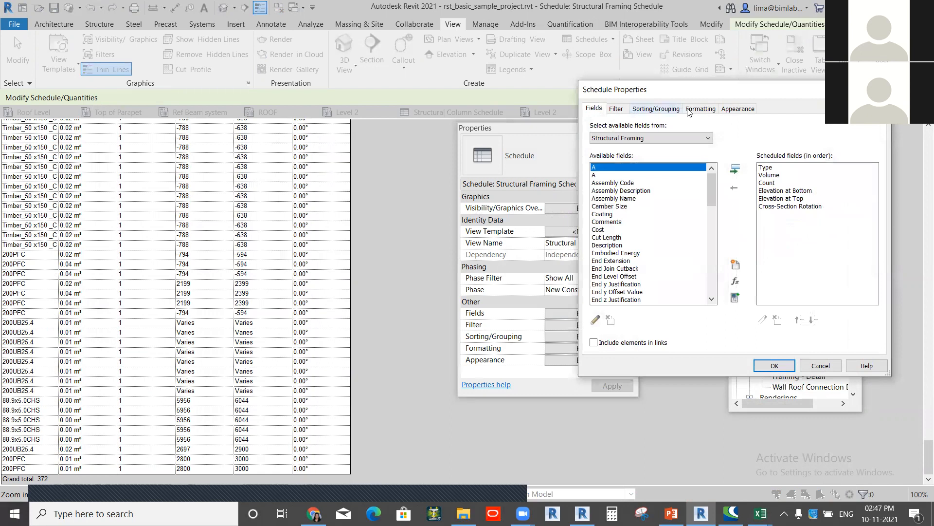
pyautogui.click(699, 110)
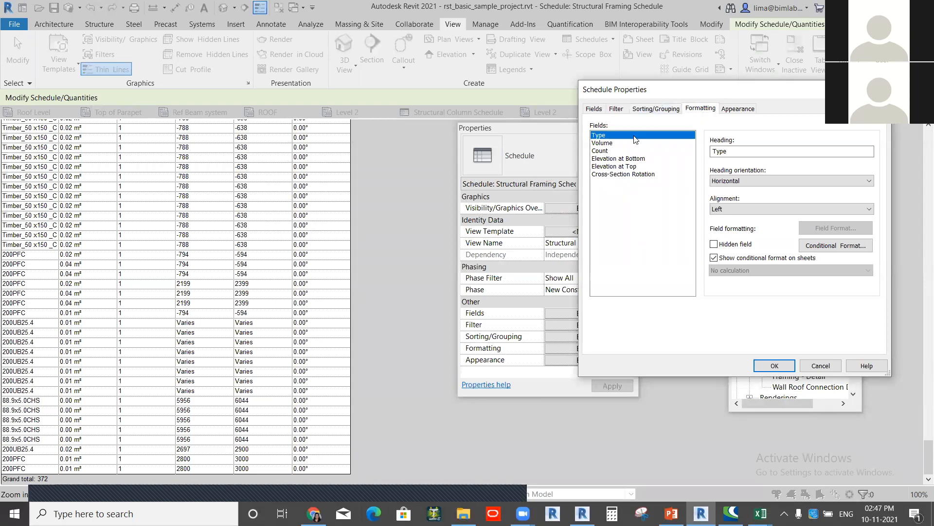
pyautogui.click(611, 144)
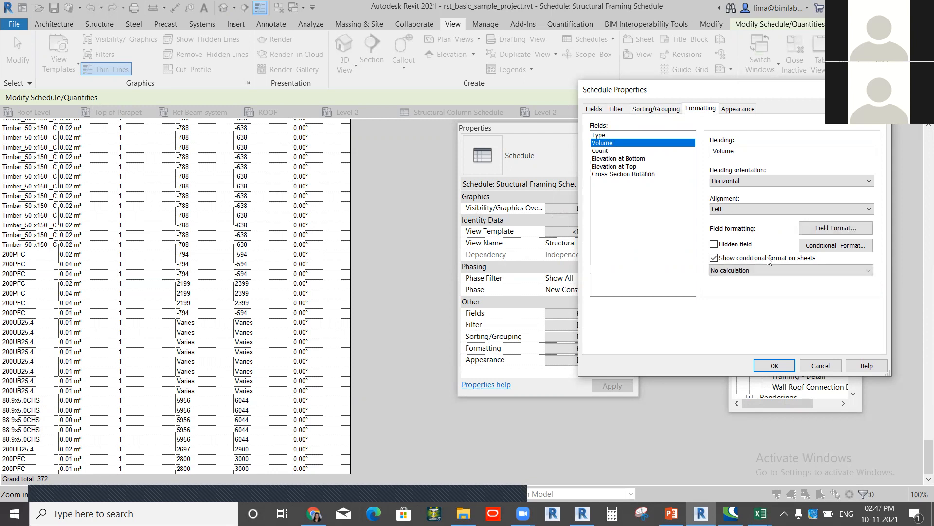
pyautogui.click(759, 270)
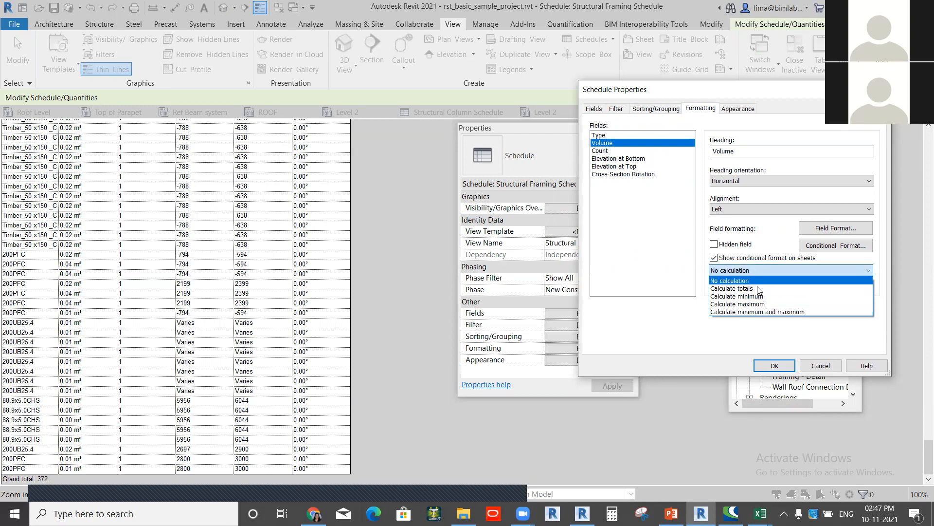
pyautogui.click(758, 288)
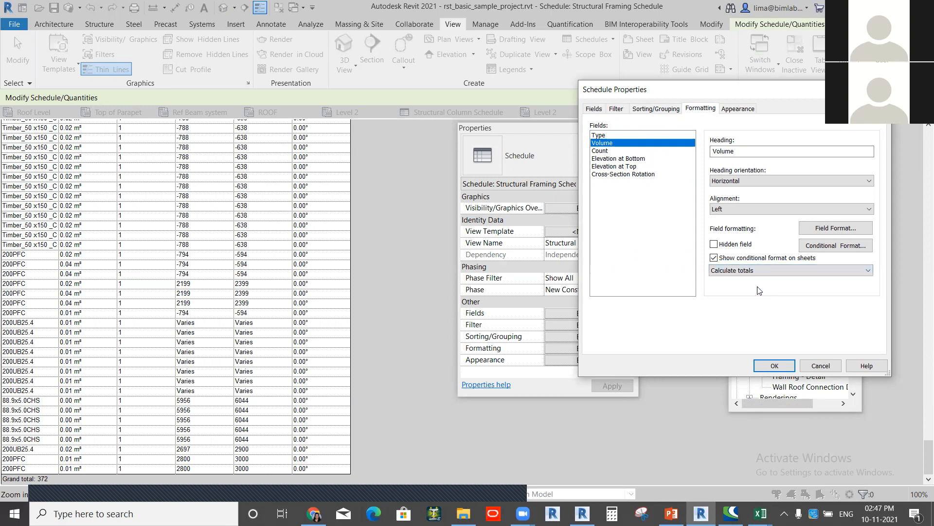
pyautogui.click(768, 366)
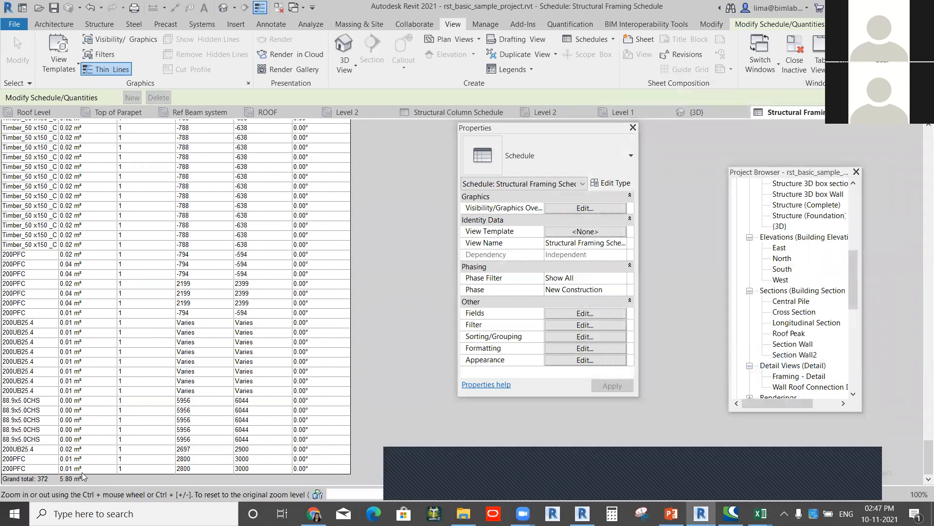
# Step: Override the project unit settings for the schedule's Volume column and set its units to cubic feet
pyautogui.scroll(10, 69, 243)
pyautogui.scroll(15, 63, 192)
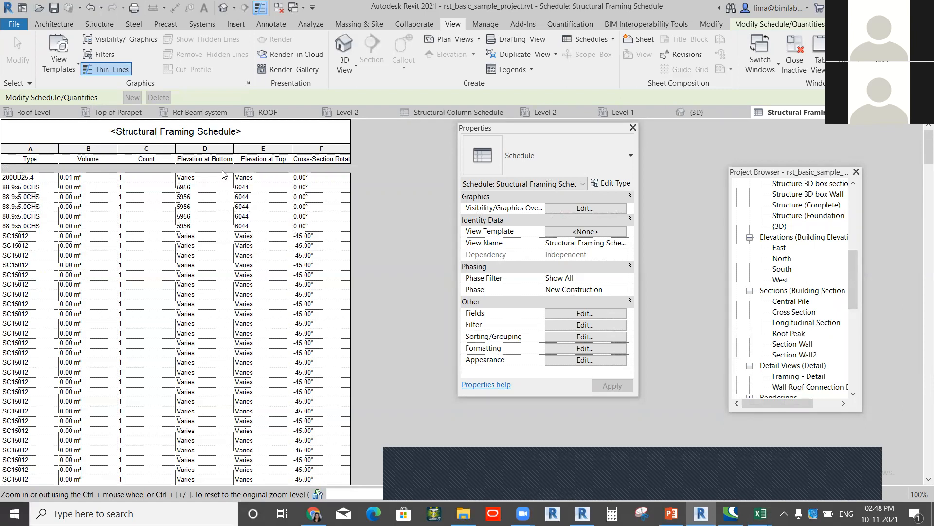
pyautogui.click(95, 150)
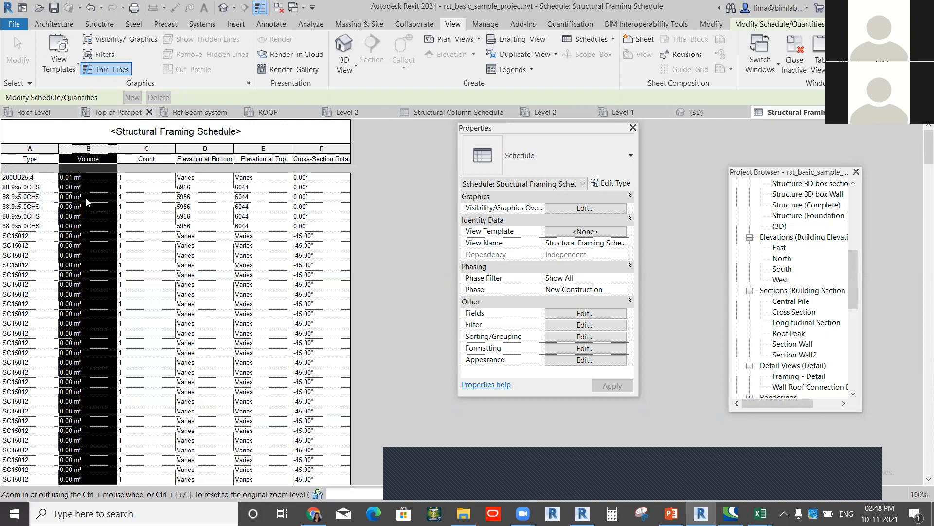
pyautogui.click(14, 37)
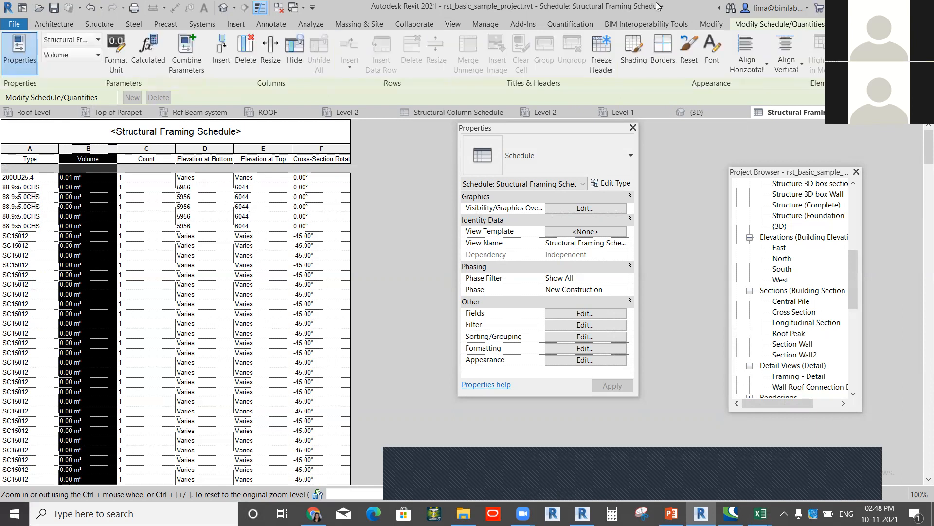
pyautogui.click(116, 62)
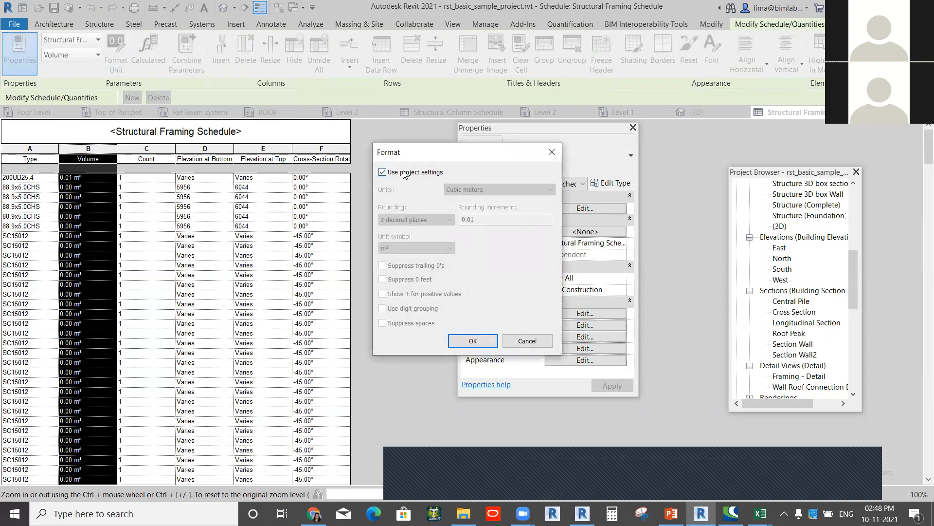
pyautogui.click(382, 172)
pyautogui.click(517, 189)
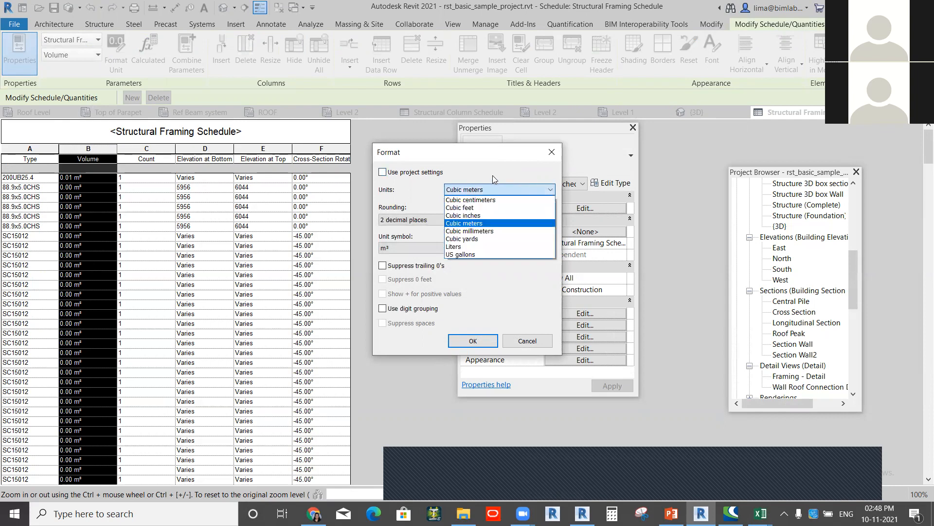
pyautogui.click(469, 208)
pyautogui.click(474, 341)
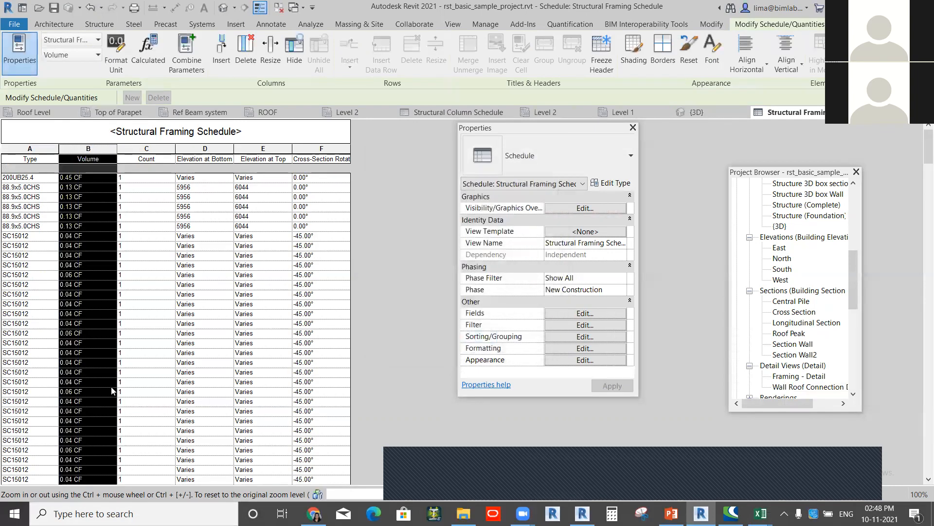
# Step: Look through the structural framing schedule's Volume values and return to its first rows
pyautogui.scroll(-20, 112, 387)
pyautogui.scroll(-15, 107, 395)
pyautogui.scroll(2, 227, 343)
pyautogui.scroll(6, 228, 344)
pyautogui.scroll(20, 146, 234)
pyautogui.scroll(15, 410, 209)
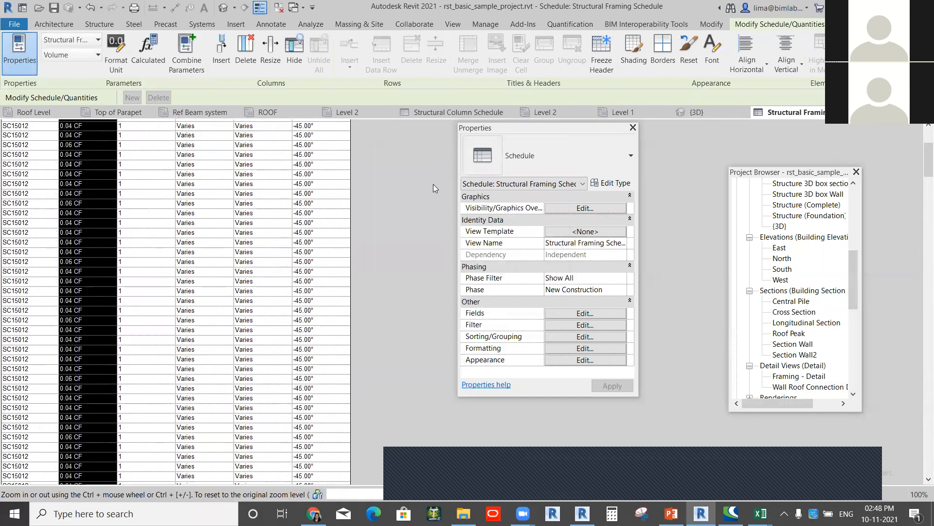
pyautogui.scroll(5, 433, 184)
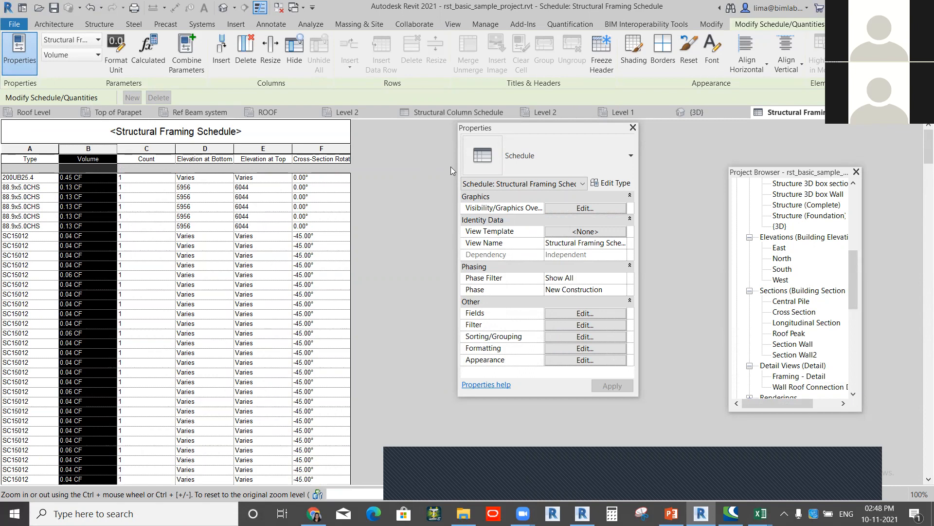
pyautogui.click(213, 206)
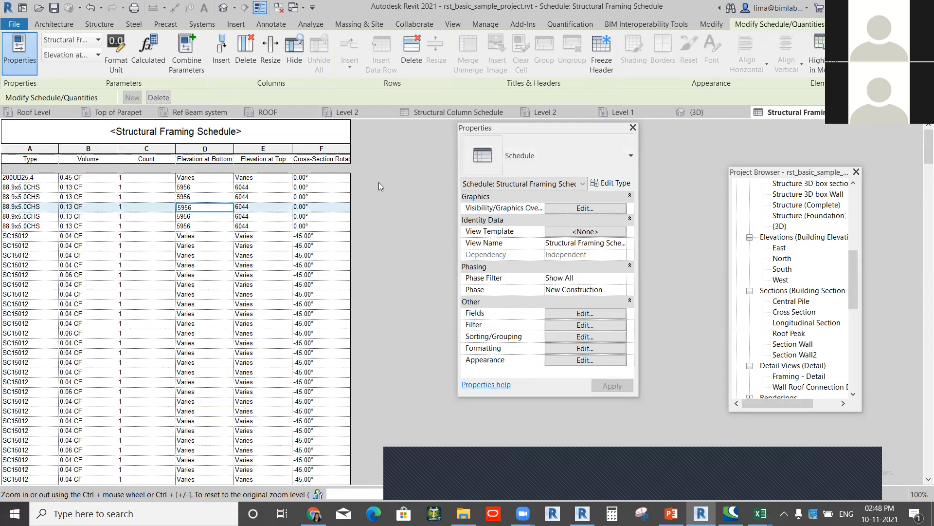
# Step: Open the default 3D view and set the project's length format to show the mm unit symbol
pyautogui.click(223, 8)
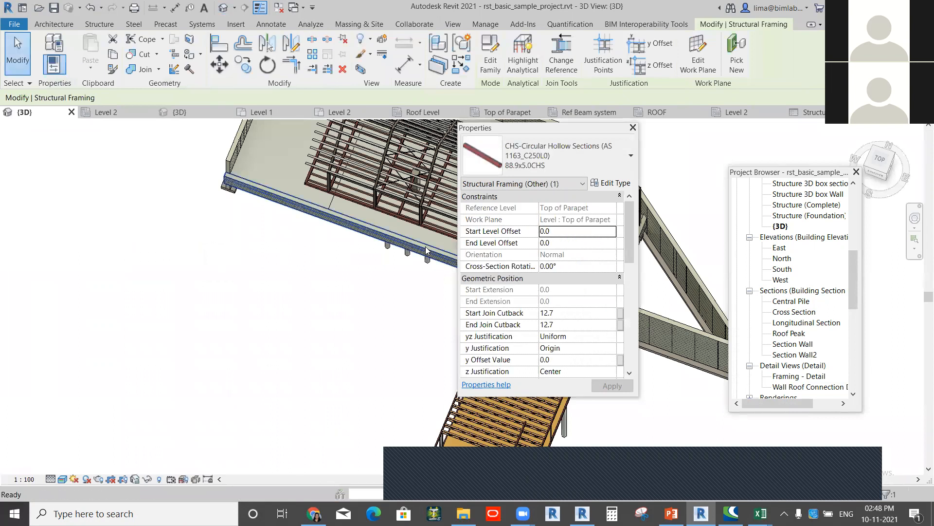
pyautogui.press('u')
pyautogui.press('n')
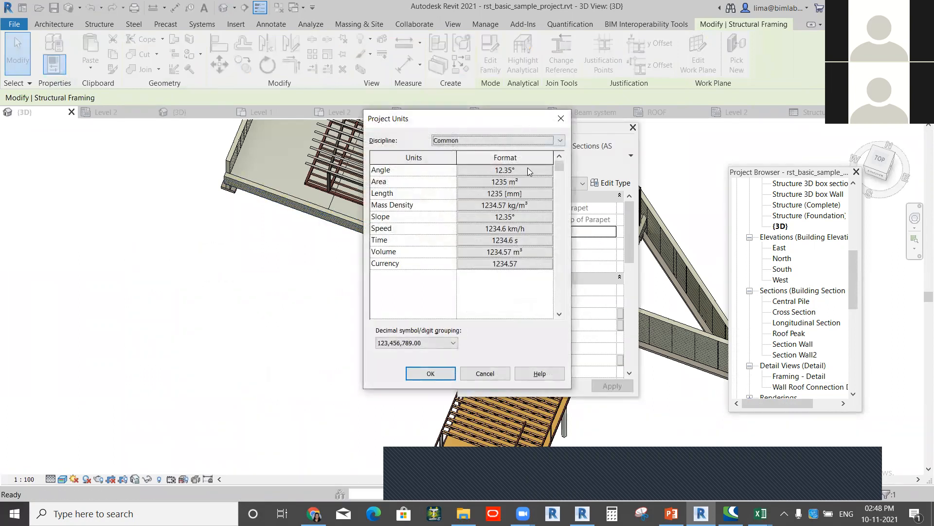
pyautogui.click(527, 181)
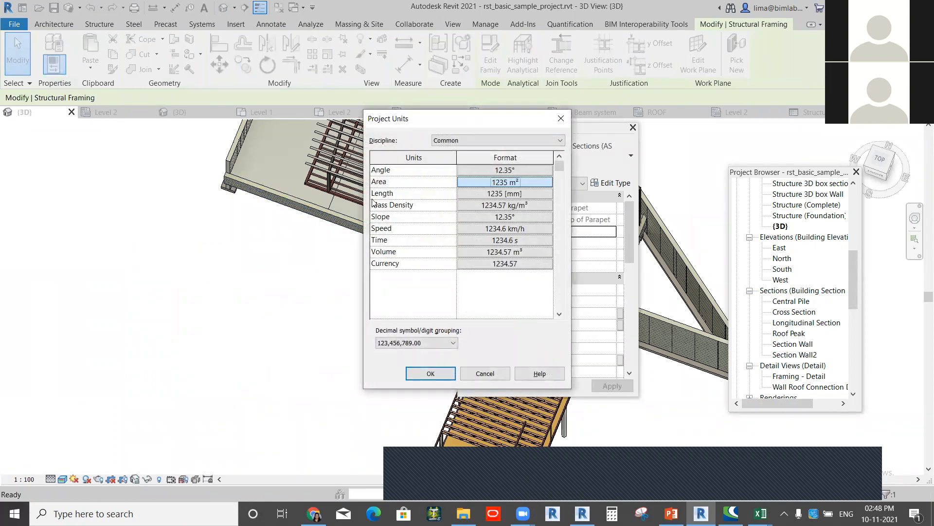
pyautogui.press('Escape')
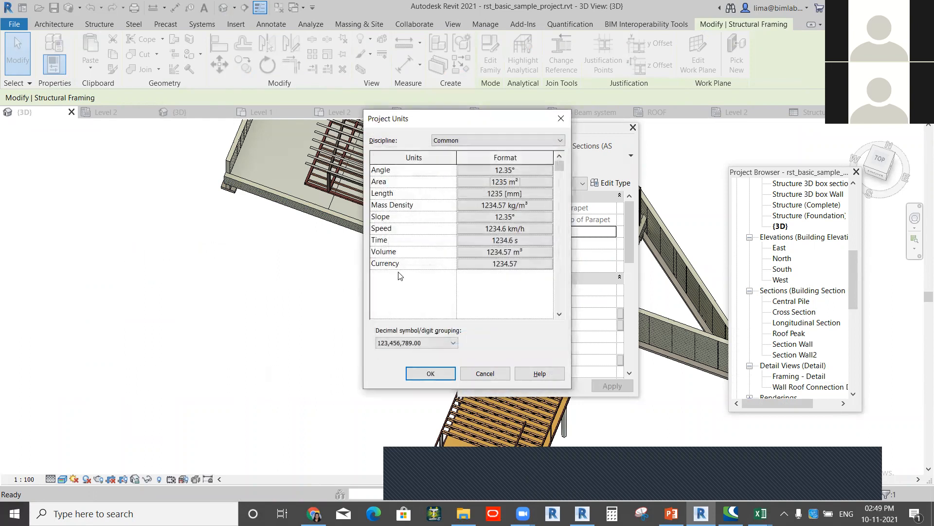
pyautogui.click(513, 194)
pyautogui.click(425, 250)
pyautogui.click(419, 267)
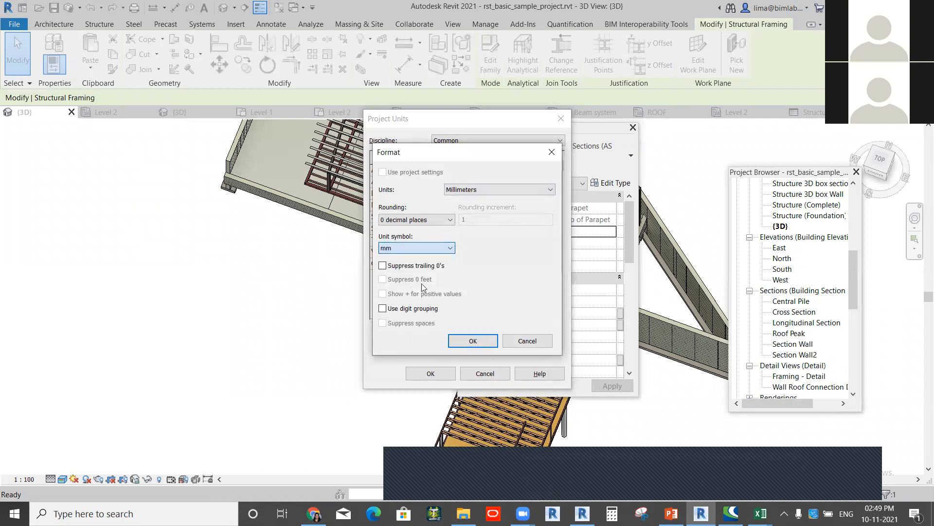
pyautogui.click(482, 341)
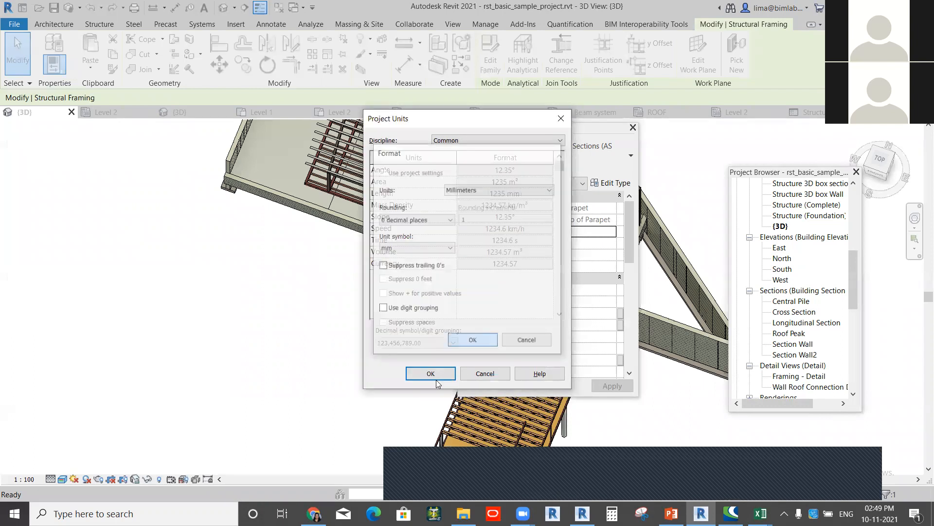
pyautogui.click(435, 378)
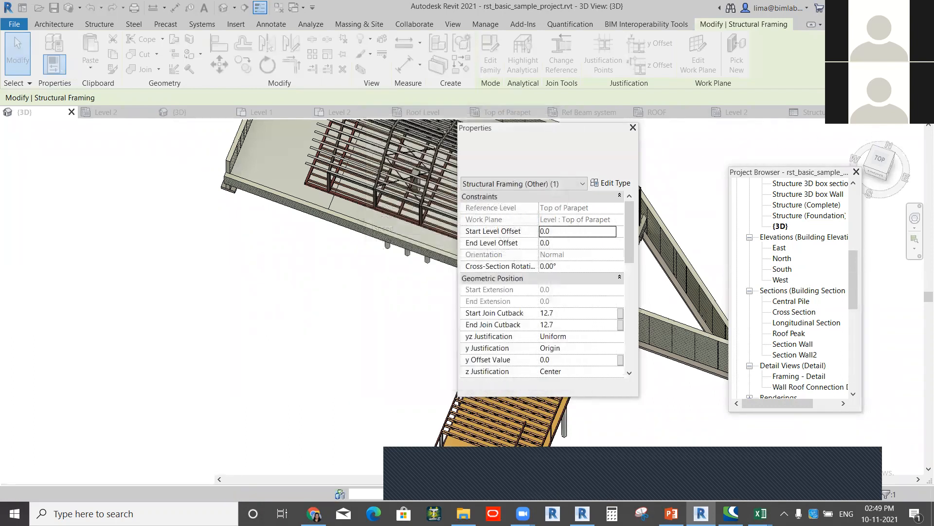
pyautogui.press('Escape')
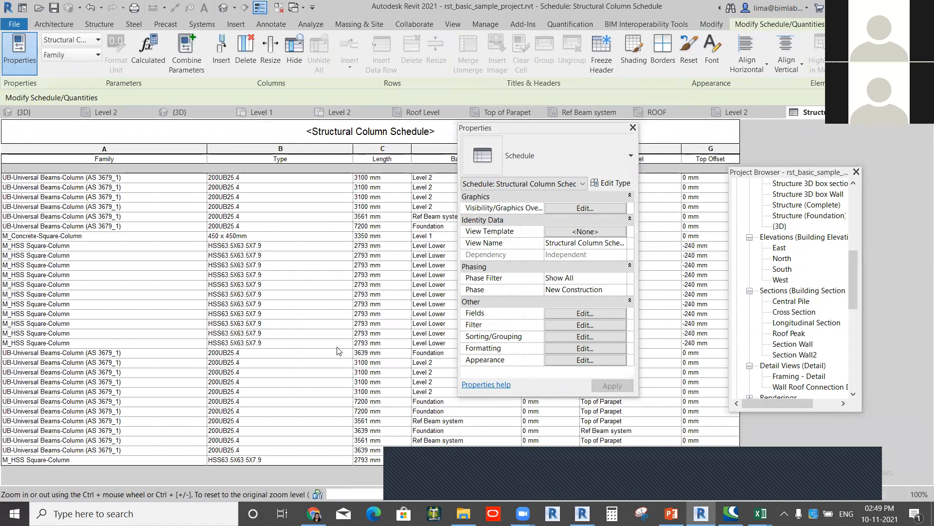
# Step: Check the length formatting in the structural column schedule and the structural framing schedule
pyautogui.scroll(-7, 245, 339)
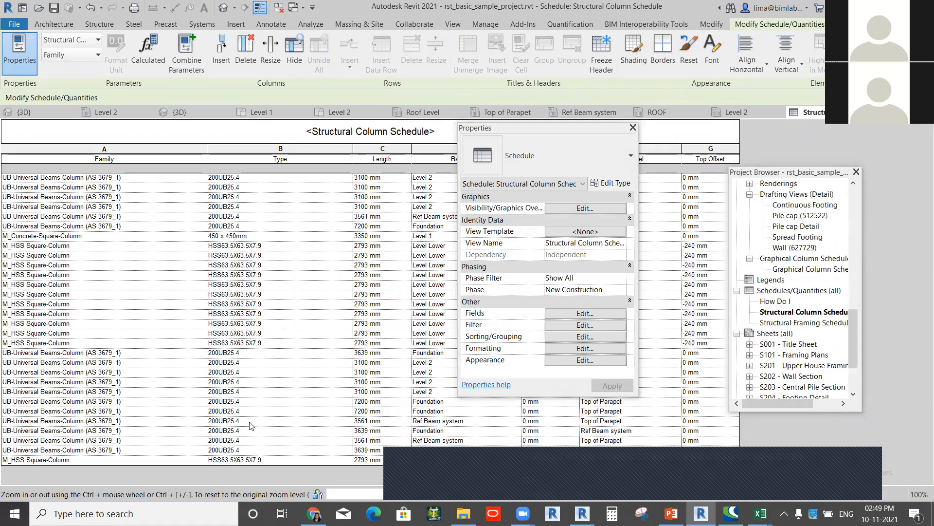
pyautogui.hotkey('ctrl', 'Tab')
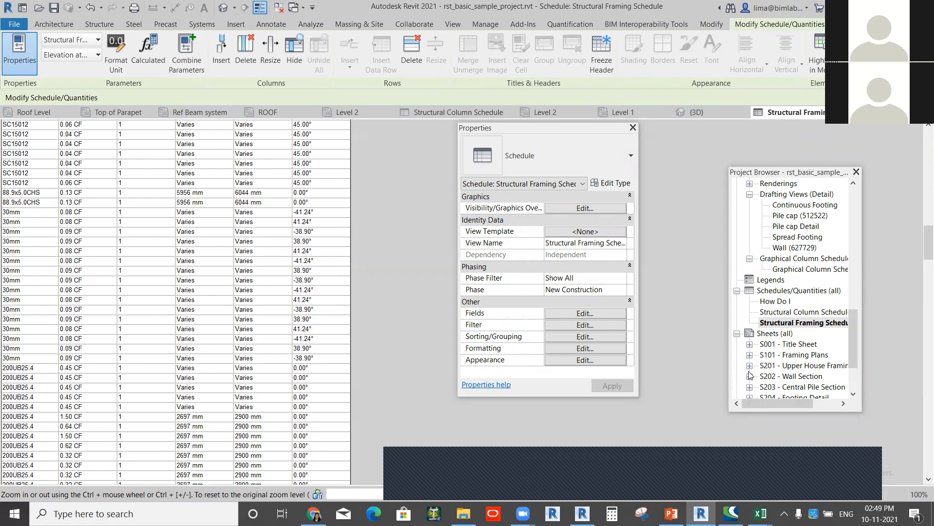
pyautogui.scroll(-10, 292, 202)
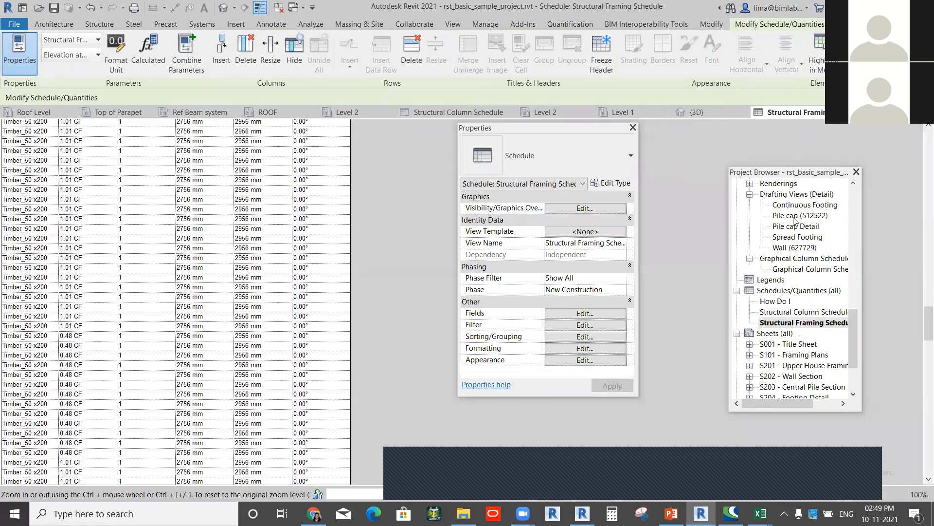
# Step: Open the Level 1 structural plan and the South elevation, and examine the level heights there
pyautogui.scroll(10, 794, 219)
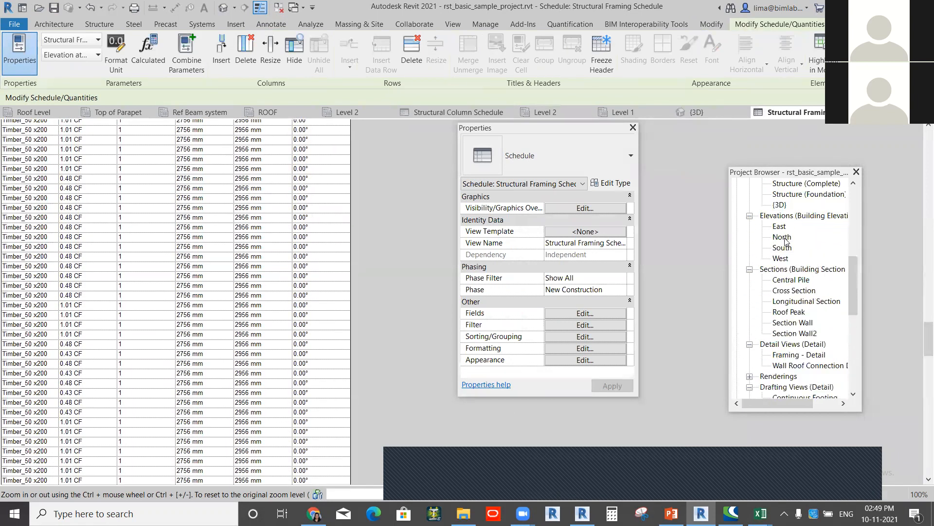
pyautogui.scroll(3, 795, 301)
pyautogui.scroll(1, 789, 292)
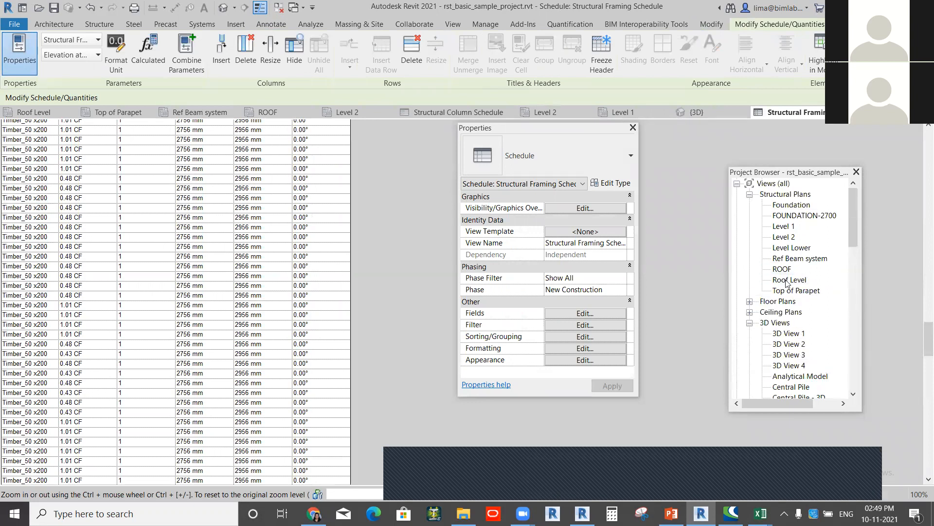
pyautogui.doubleClick(792, 227)
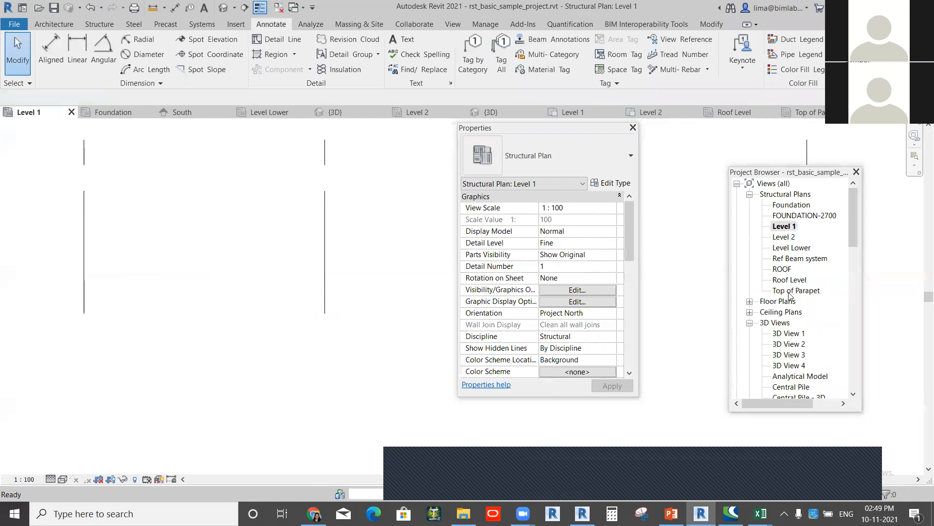
pyautogui.scroll(-2, 789, 295)
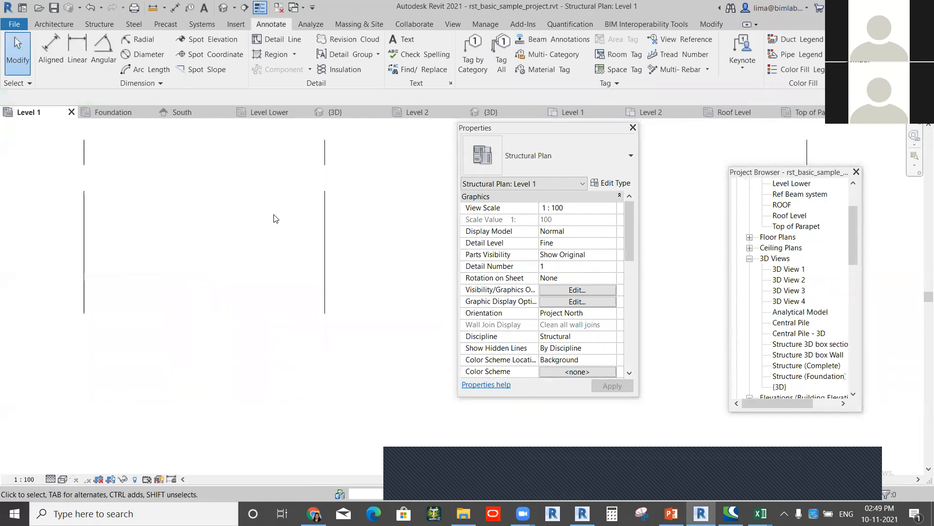
pyautogui.scroll(-4, 269, 339)
pyautogui.moveTo(276, 311); pyautogui.dragTo(206, 305, button='middle')
pyautogui.moveTo(432, 314); pyautogui.dragTo(361, 300, button='middle')
pyautogui.scroll(1, 338, 302)
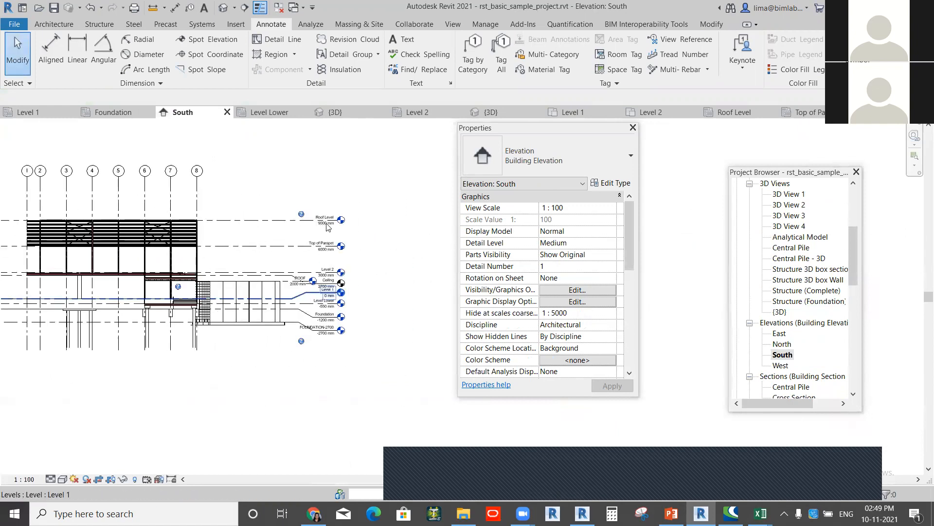
pyautogui.scroll(2, 327, 225)
pyautogui.scroll(2, 355, 151)
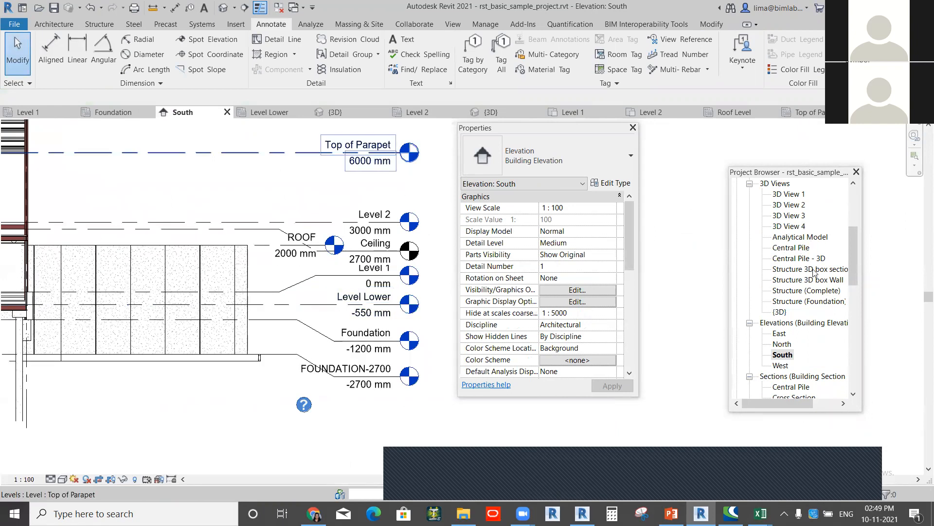
# Step: Open the Level Lower structural plan and start a stair beside the building, moving the properties palette clear of the drawing area
pyautogui.scroll(5, 798, 247)
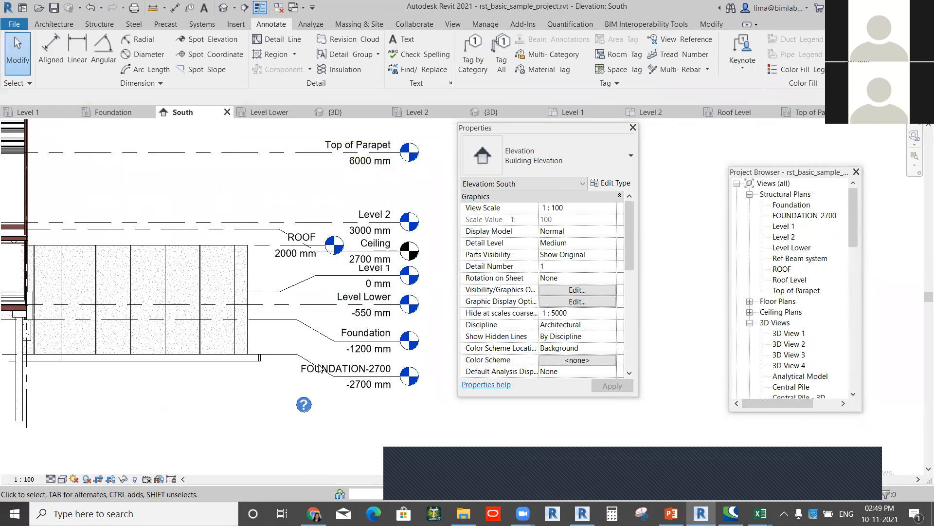
pyautogui.doubleClick(792, 247)
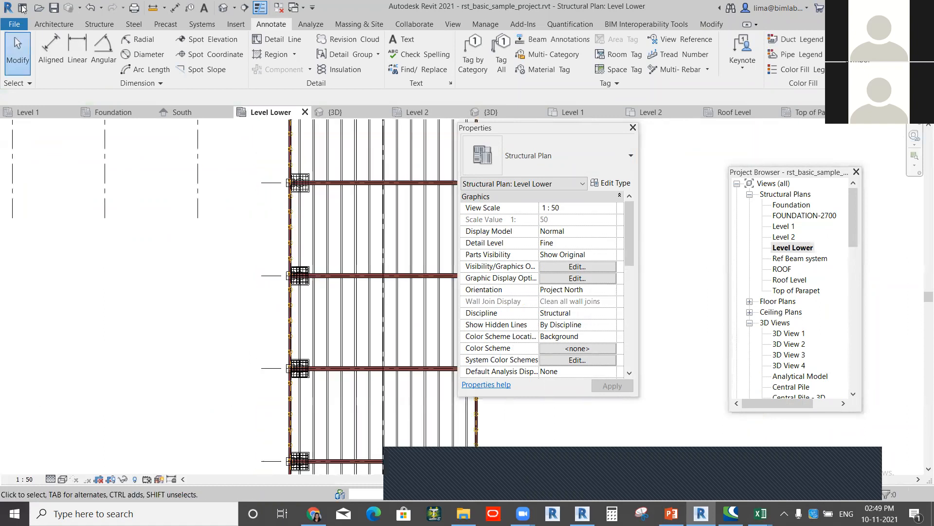
pyautogui.moveTo(290, 288); pyautogui.dragTo(289, 313, button='middle')
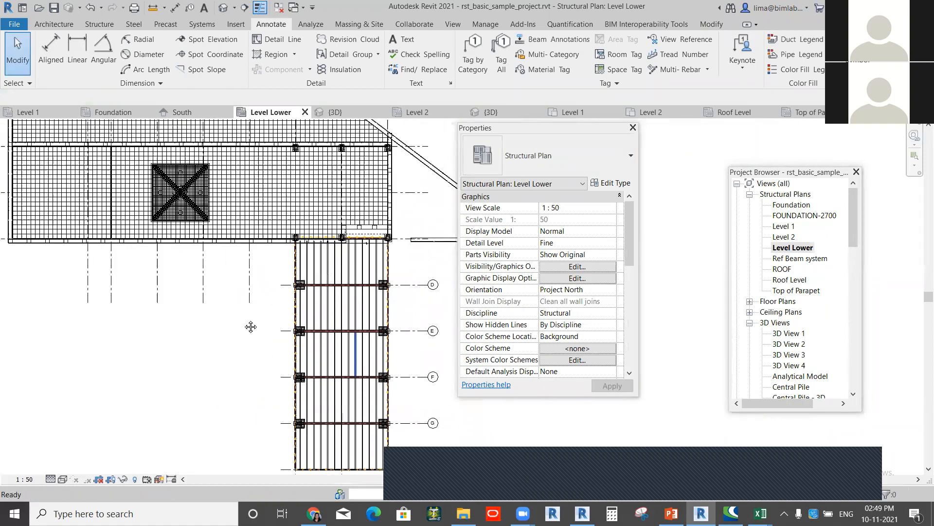
pyautogui.click(58, 24)
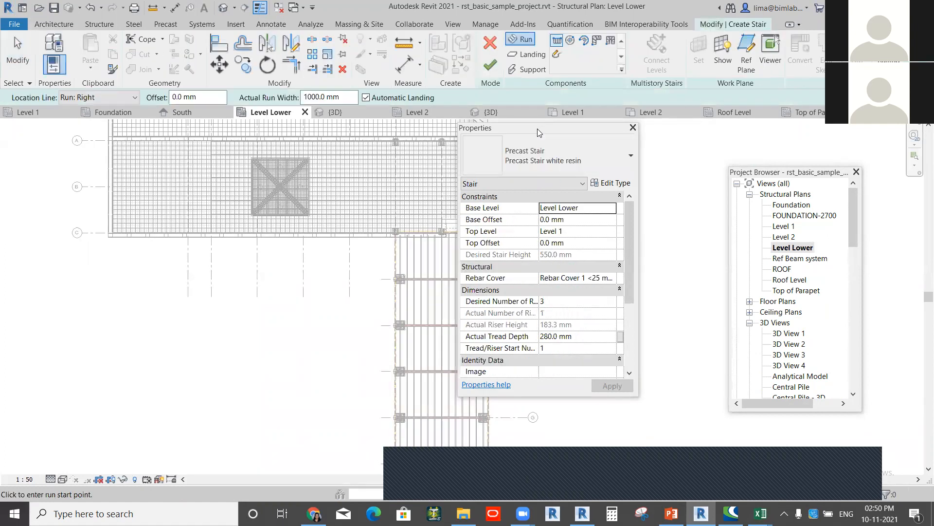
pyautogui.moveTo(537, 128); pyautogui.dragTo(116, 138)
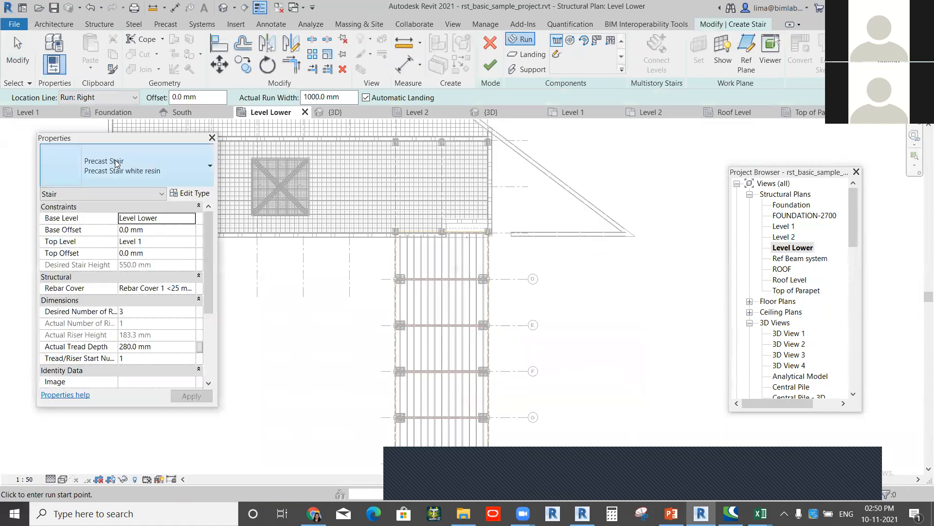
pyautogui.moveTo(363, 337); pyautogui.dragTo(462, 323, button='middle')
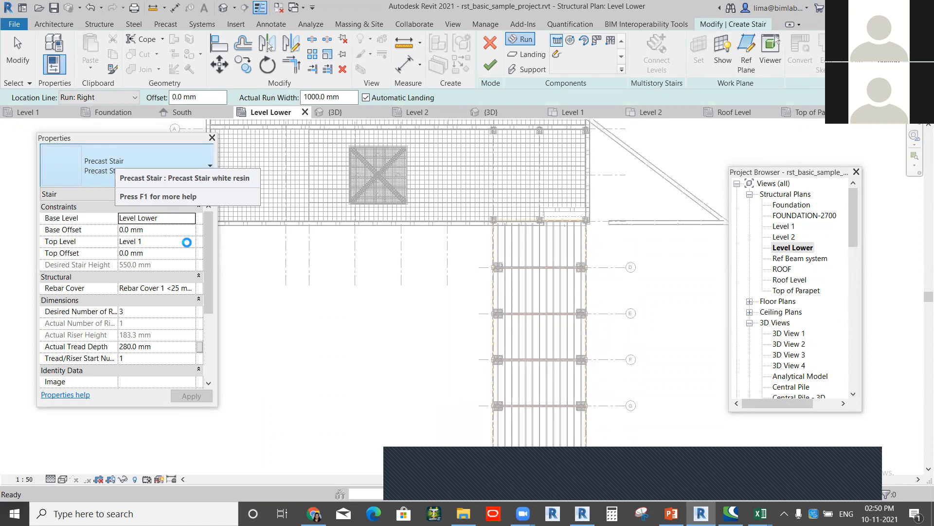
# Step: Set the stair's top level to Top of Parapet
pyautogui.click(188, 241)
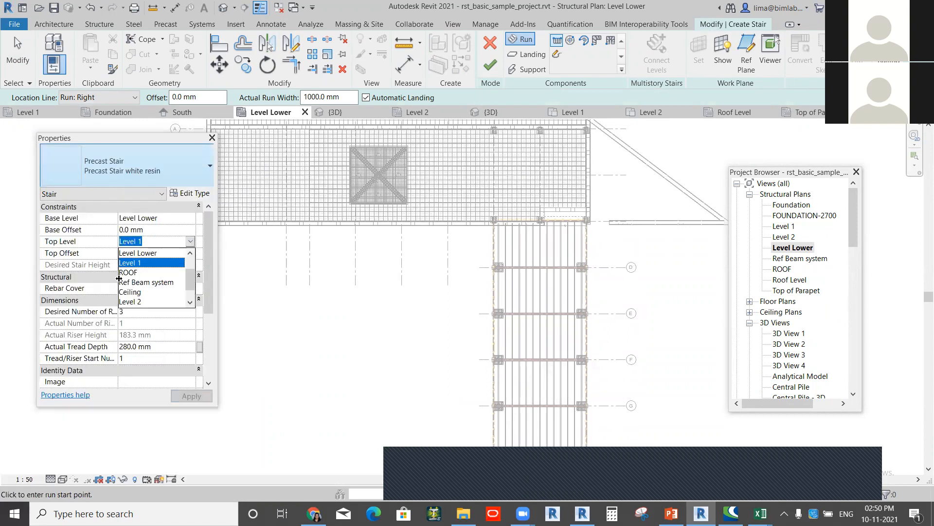
pyautogui.scroll(1, 132, 265)
pyautogui.scroll(-2, 149, 275)
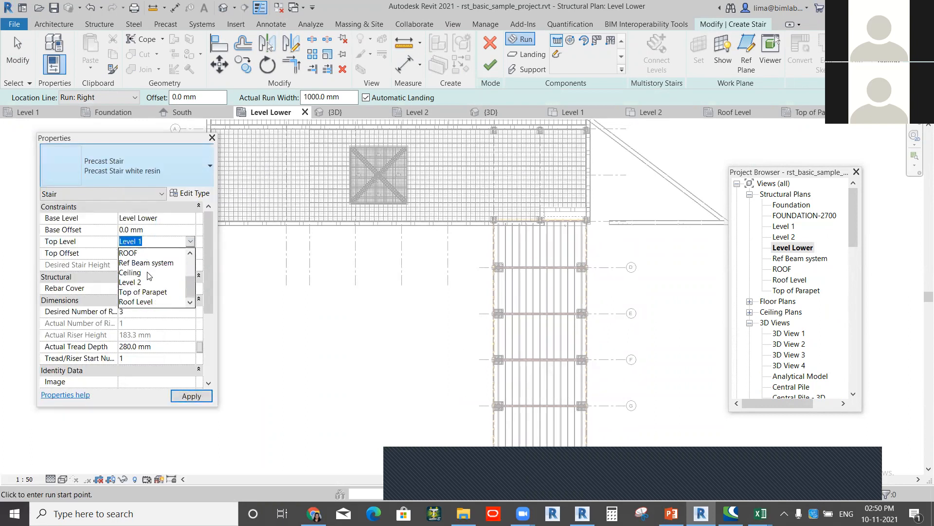
pyautogui.click(142, 291)
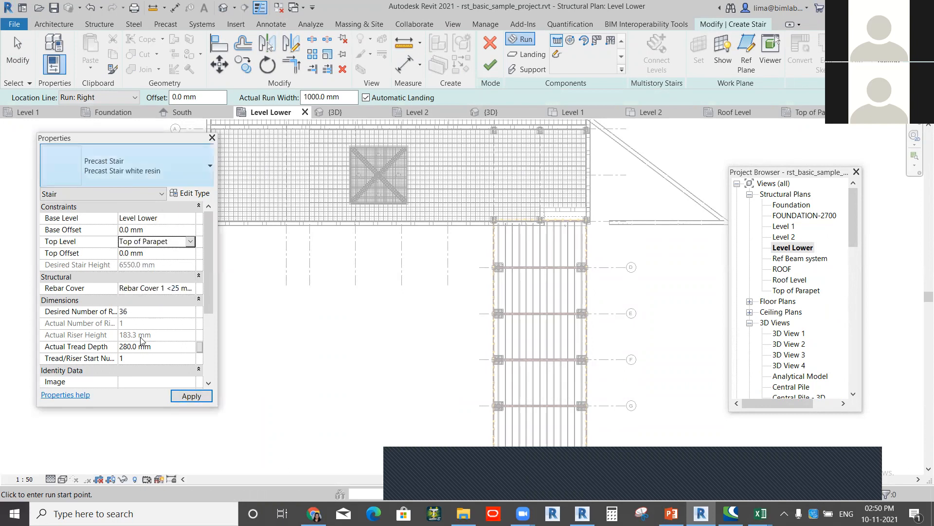
pyautogui.click(141, 311)
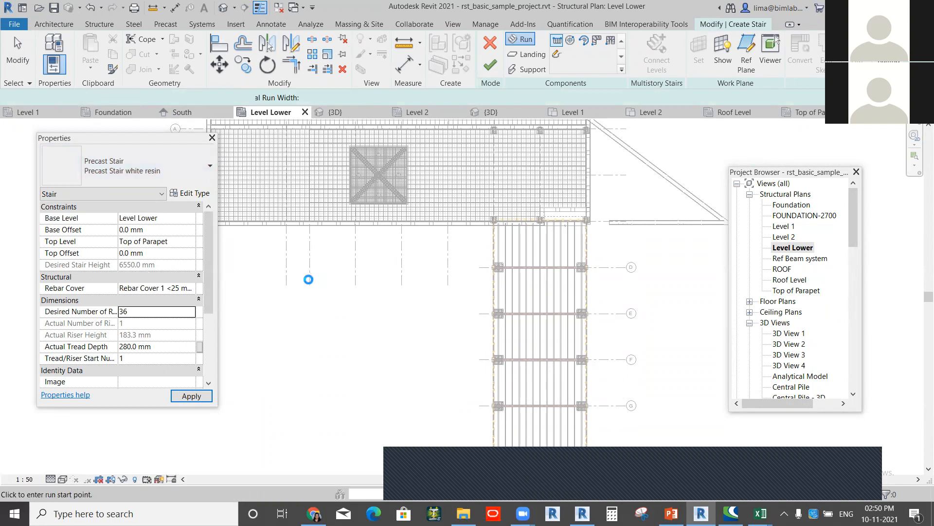
# Step: Sketch the first stair run near grid 2 toward the wall, with 13 risers and about 3640 mm long
pyautogui.scroll(-1, 310, 277)
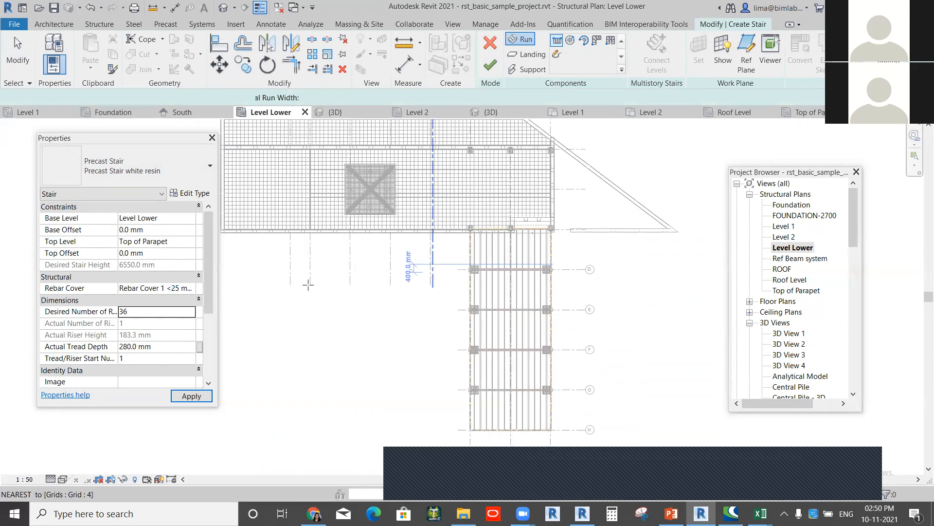
pyautogui.scroll(1, 308, 284)
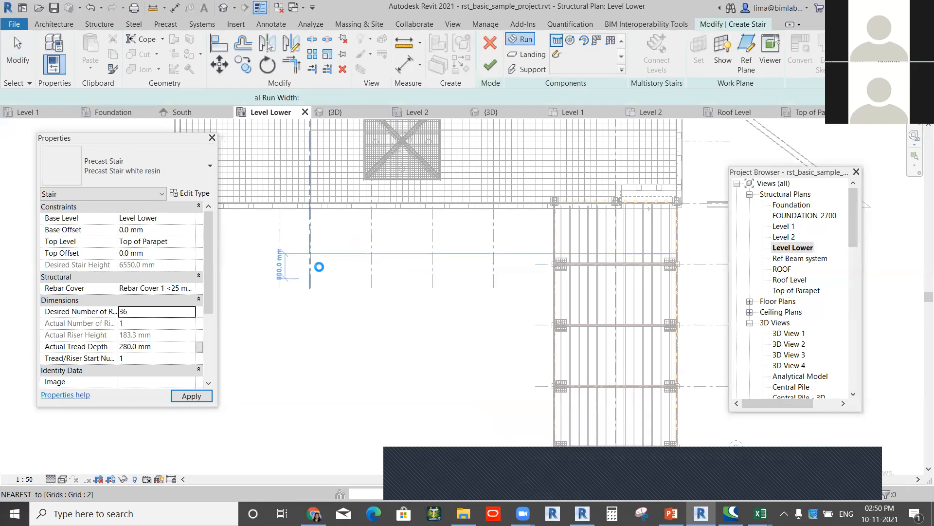
pyautogui.scroll(1, 312, 287)
pyautogui.click(310, 314)
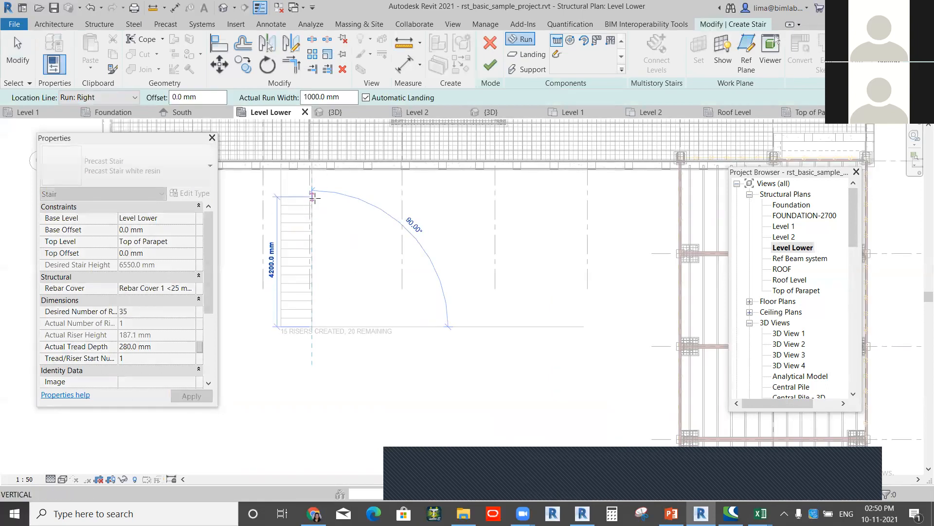
pyautogui.scroll(1, 314, 146)
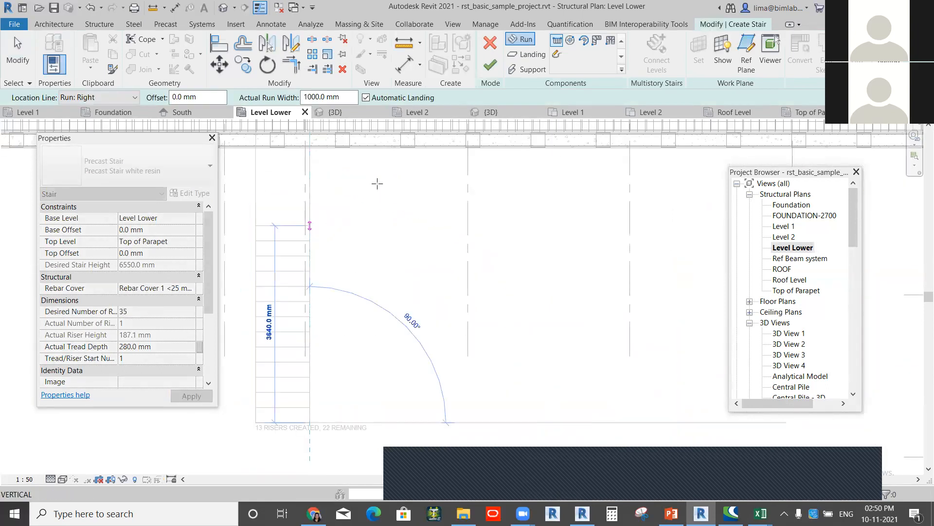
pyautogui.click(377, 183)
pyautogui.click(376, 147)
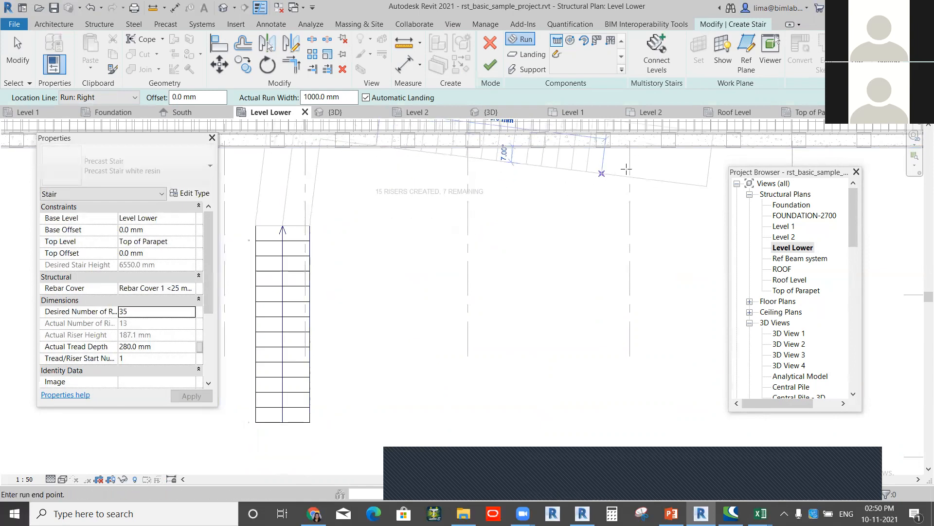
pyautogui.rightClick(474, 214)
pyautogui.click(514, 221)
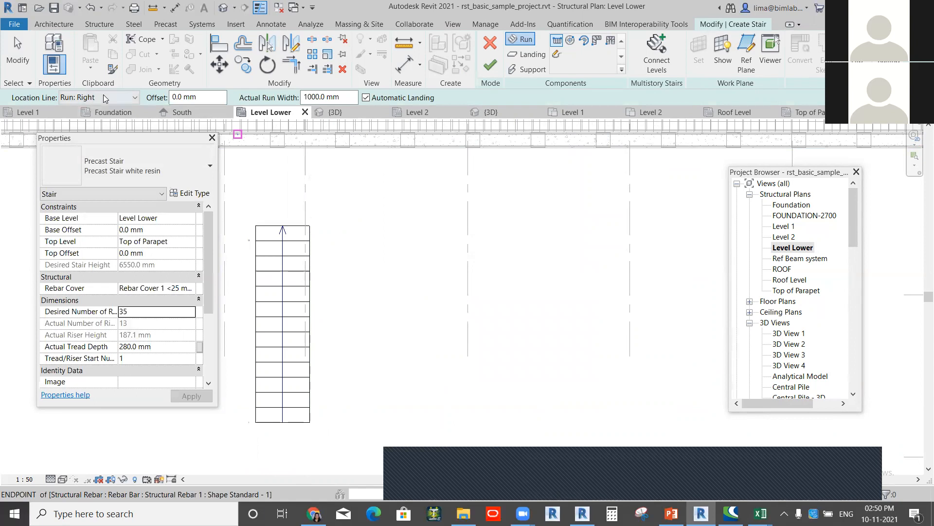
# Step: Set the stair's location line to Run: Left
pyautogui.click(103, 97)
pyautogui.click(78, 119)
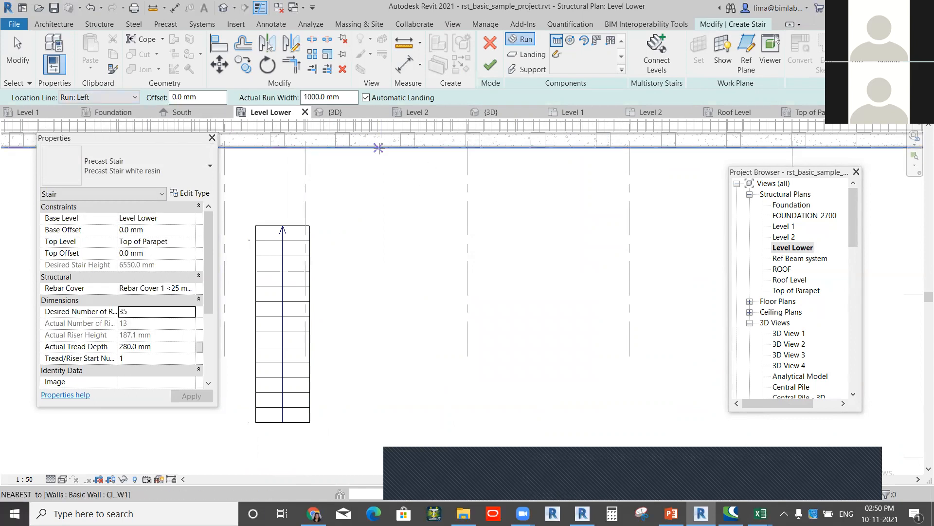
# Step: Draw the second stair run horizontally along the wall face with the remaining risers, and finish the stair
pyautogui.click(378, 147)
pyautogui.moveTo(441, 158); pyautogui.dragTo(461, 225, button='middle')
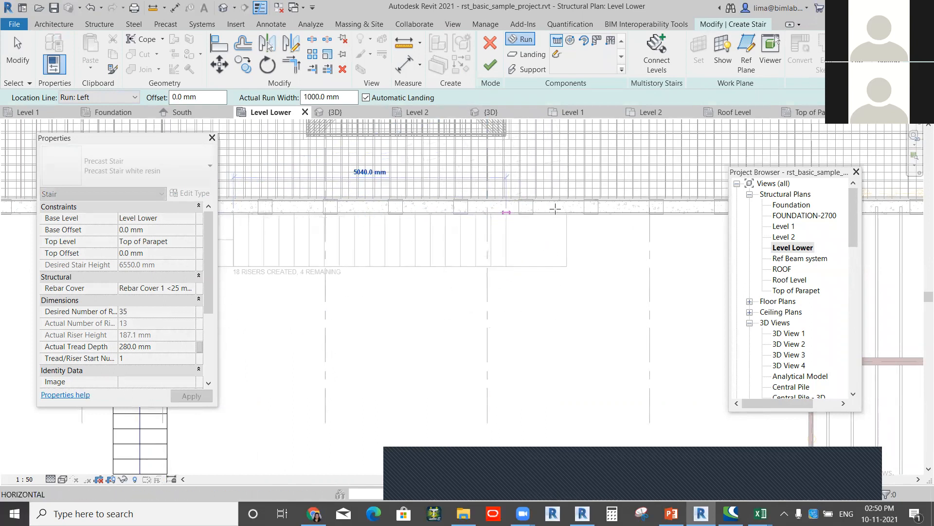
pyautogui.click(565, 210)
pyautogui.scroll(2, 486, 290)
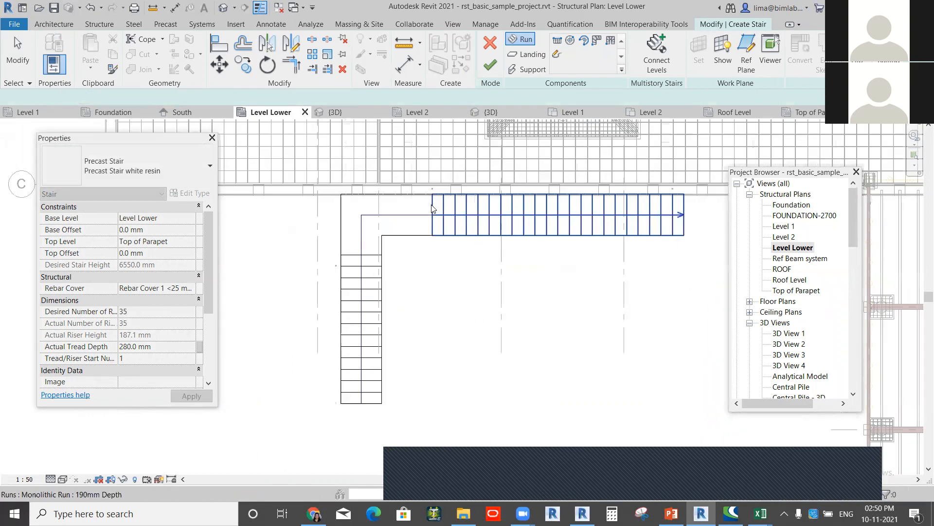
pyautogui.scroll(1, 433, 208)
pyautogui.press('Escape')
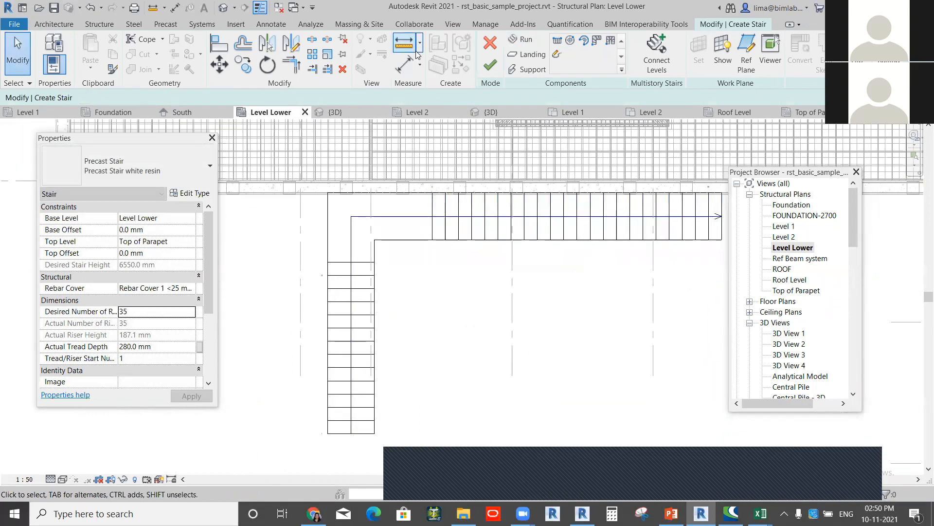
pyautogui.click(491, 64)
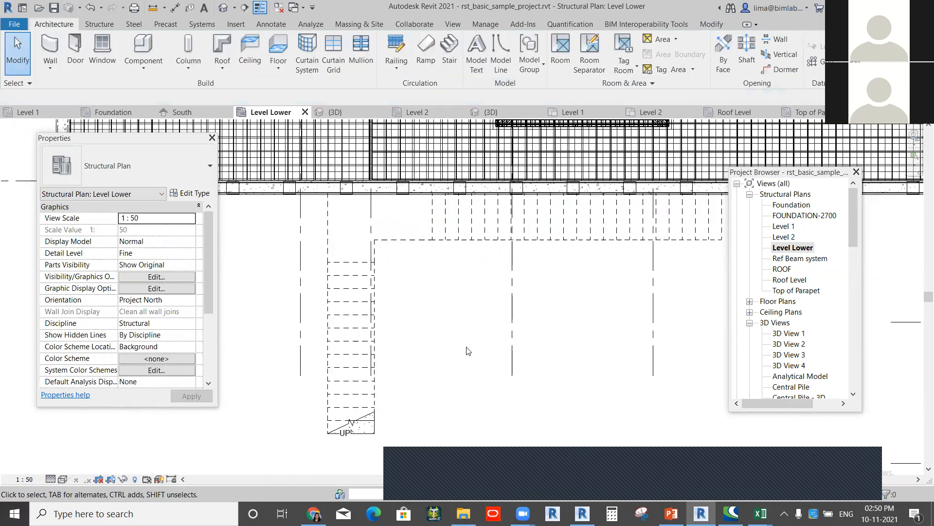
# Step: Open the default 3D view and examine the new L-shaped stair with its landing and railings
pyautogui.scroll(1, 341, 292)
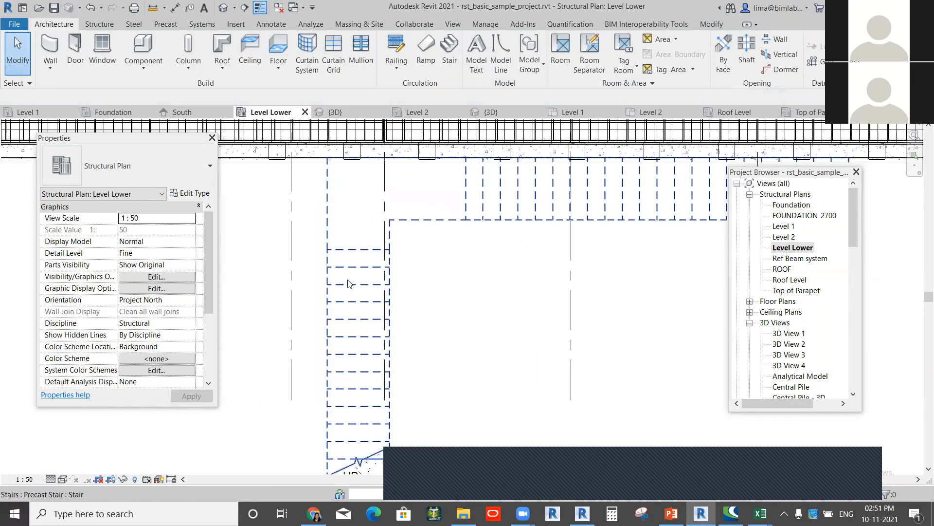
pyautogui.moveTo(409, 268); pyautogui.dragTo(381, 294, button='middle')
pyautogui.scroll(1, 377, 291)
pyautogui.click(223, 8)
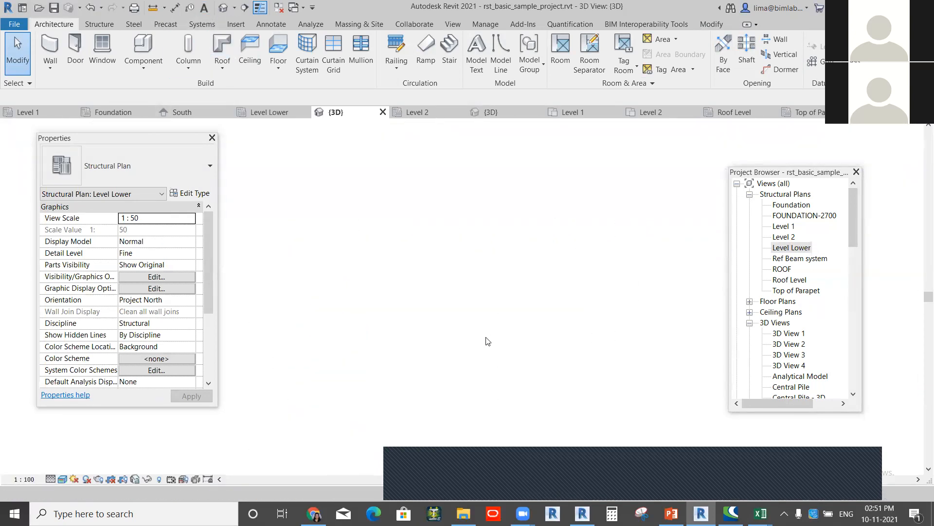
pyautogui.scroll(2, 397, 240)
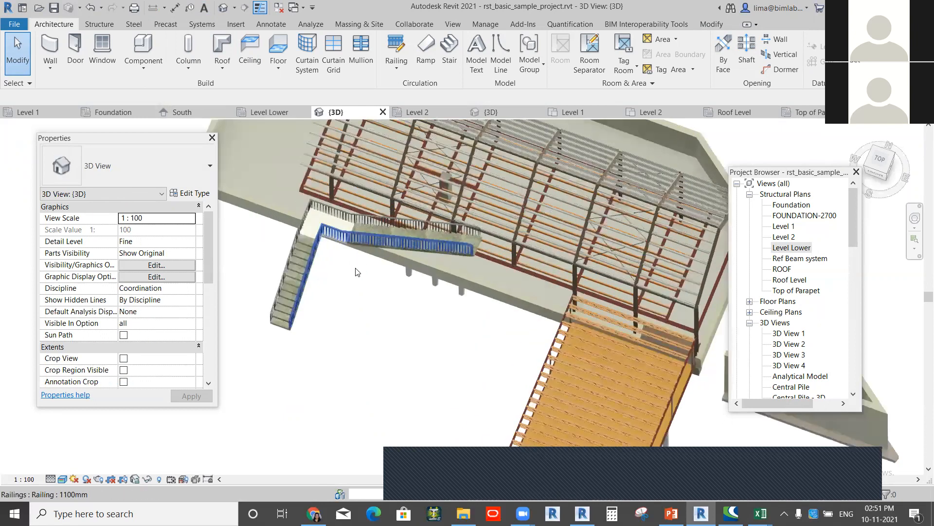
pyautogui.scroll(1, 305, 277)
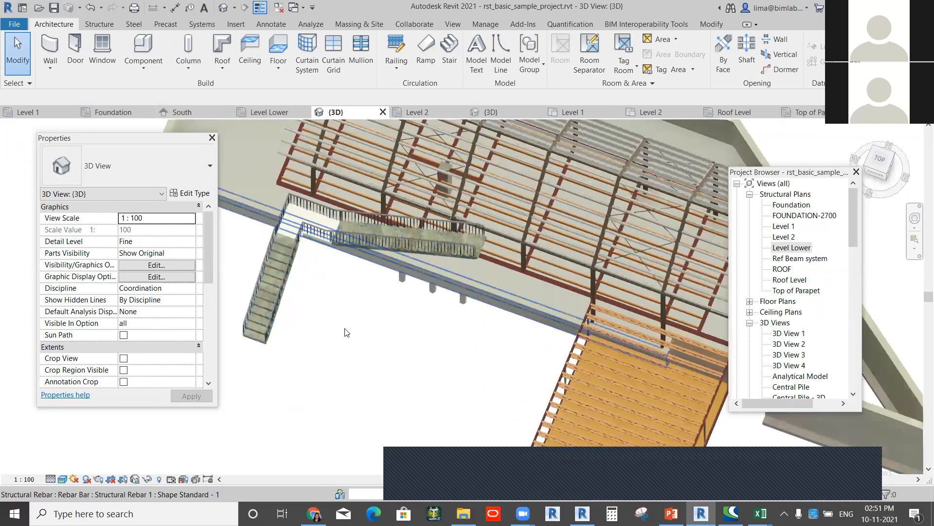
pyautogui.scroll(1, 447, 343)
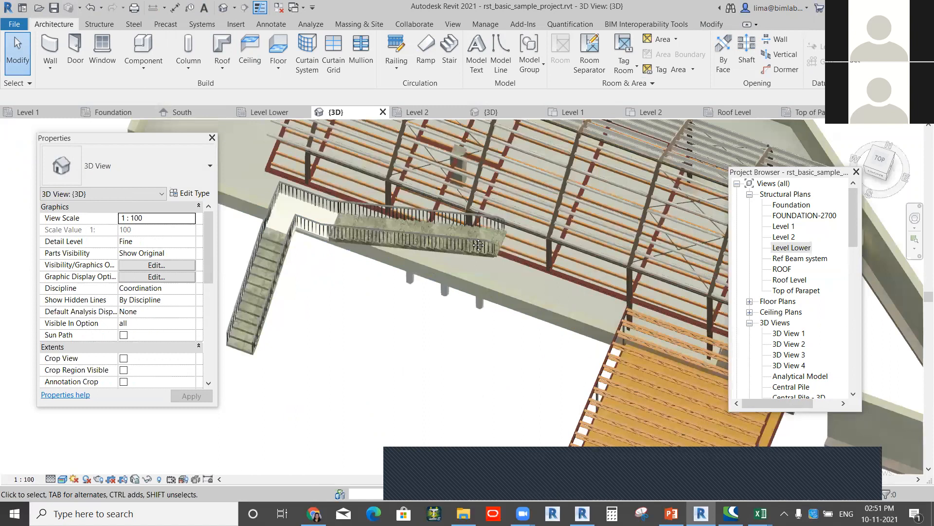
pyautogui.scroll(1, 472, 241)
pyautogui.scroll(1, 322, 326)
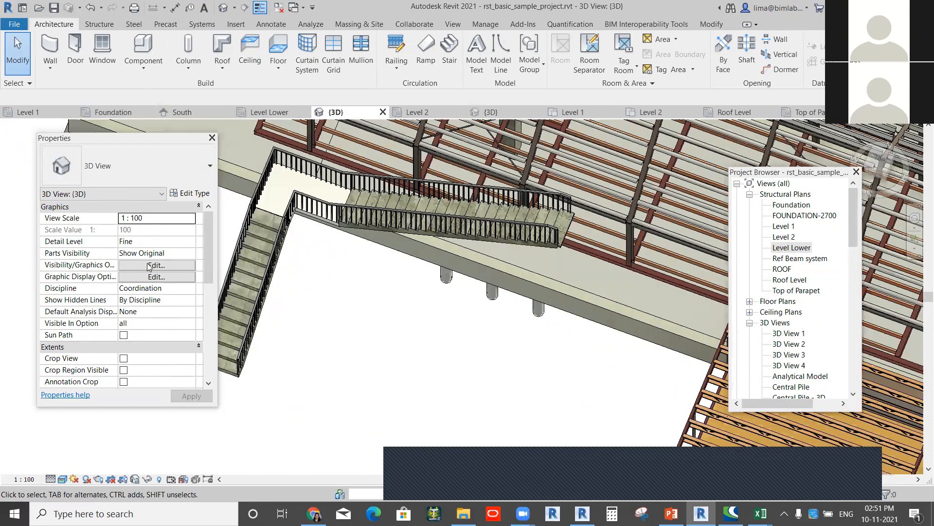
pyautogui.scroll(-2, 147, 267)
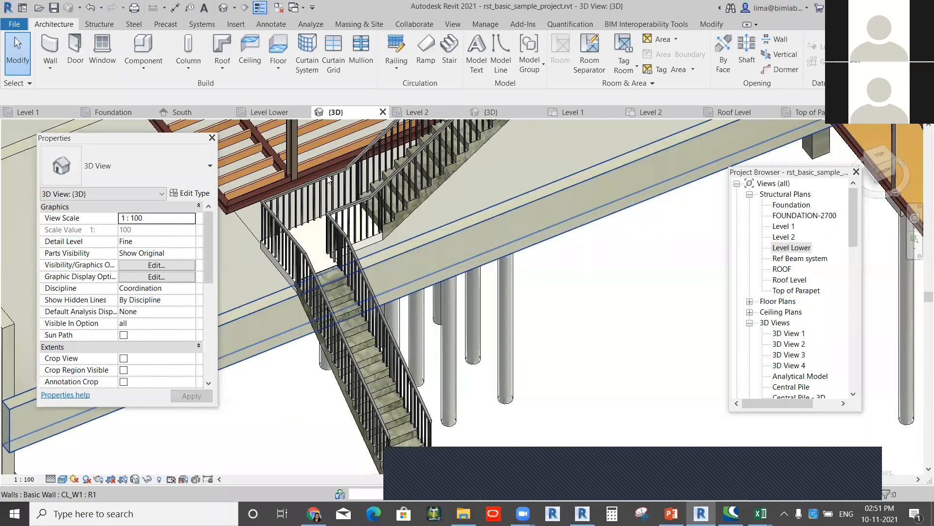
# Step: Turn off the visibility of the Stairs category in the 3D view
pyautogui.press('v')
pyautogui.press('g')
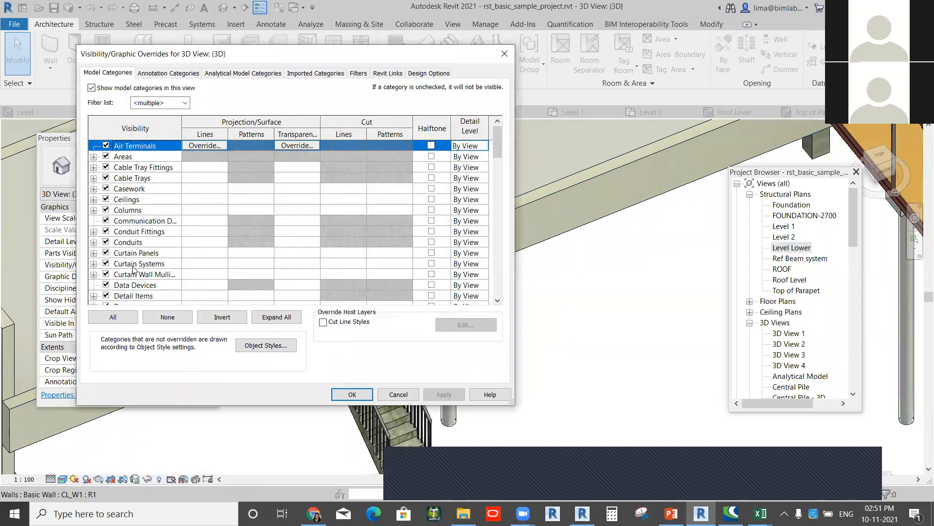
pyautogui.scroll(-15, 108, 274)
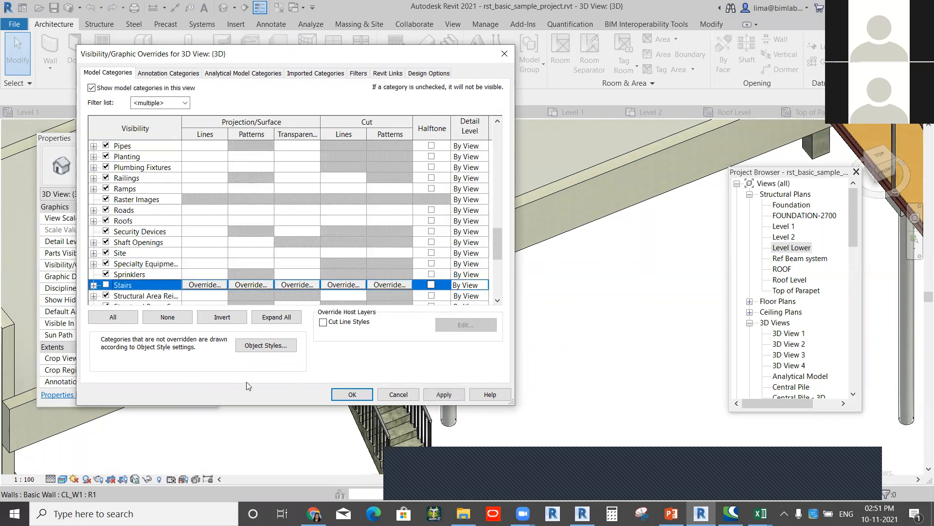
pyautogui.click(352, 395)
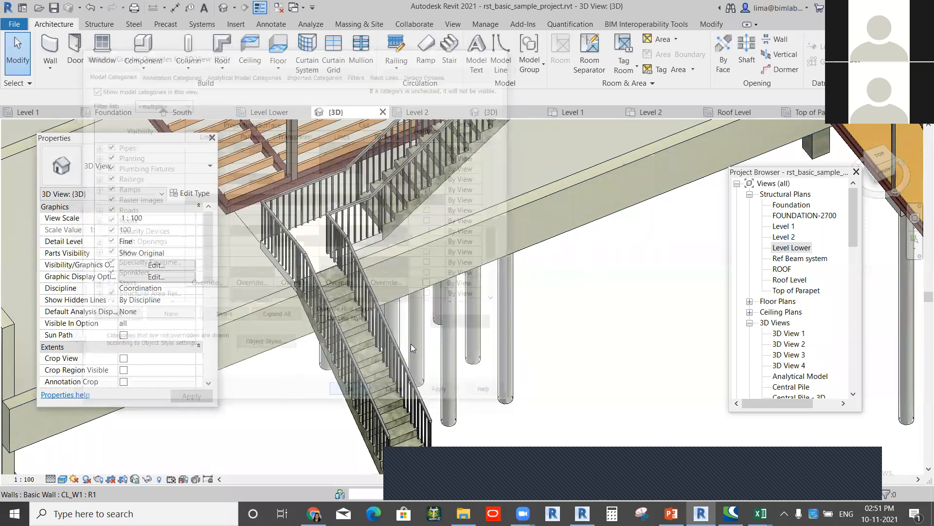
pyautogui.scroll(-3, 469, 333)
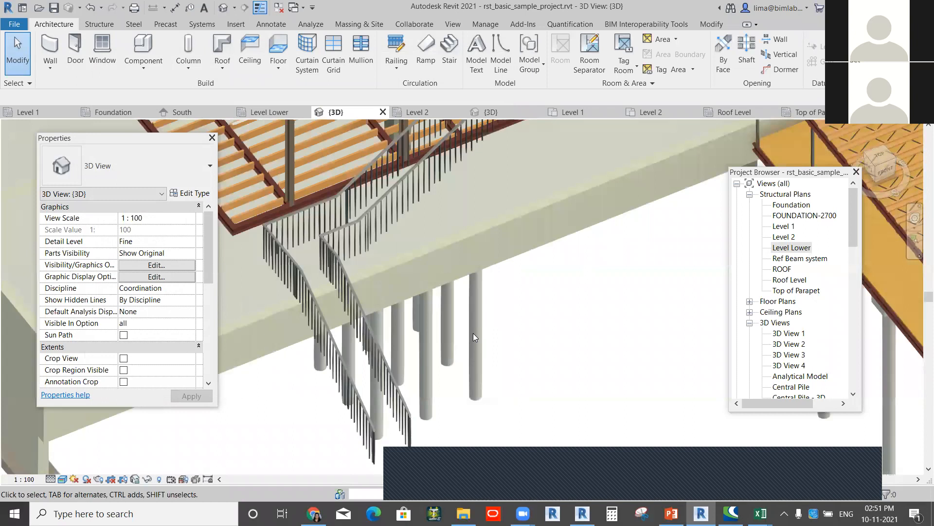
pyautogui.moveTo(146, 262); pyautogui.dragTo(303, 314, button='middle')
pyautogui.moveTo(123, 280); pyautogui.dragTo(249, 263, button='middle')
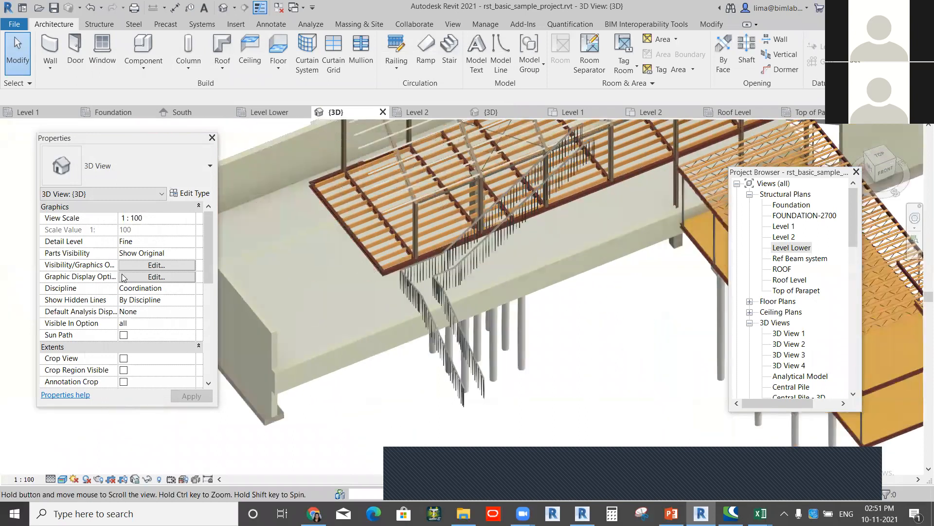
# Step: Try to turn the Stairs category back on in the 3D view and override its cut pattern's foreground colour
pyautogui.press('v')
pyautogui.press('g')
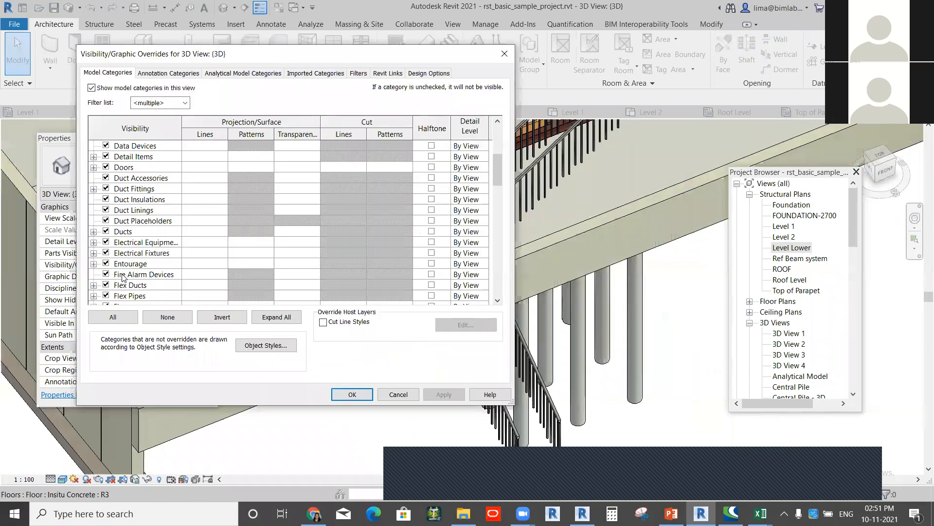
pyautogui.scroll(-2, 123, 278)
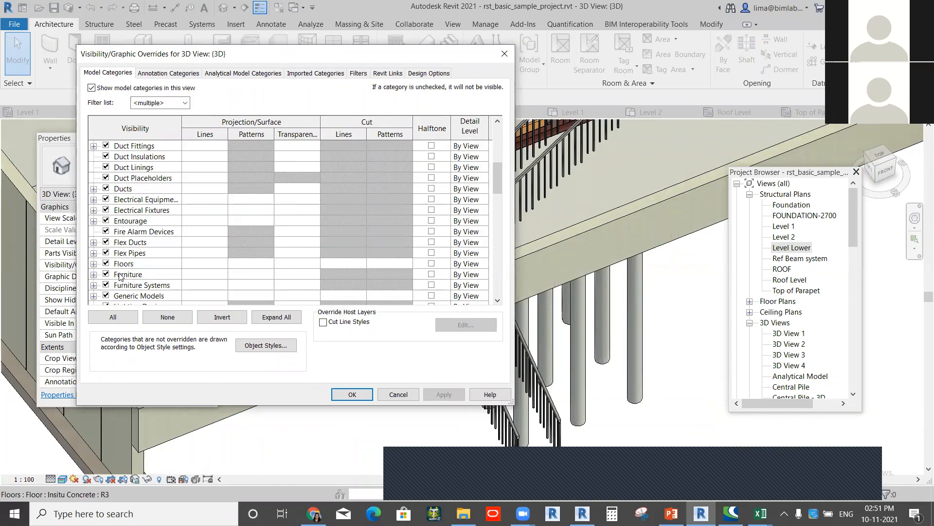
pyautogui.scroll(-4, 121, 276)
pyautogui.scroll(-6, 116, 263)
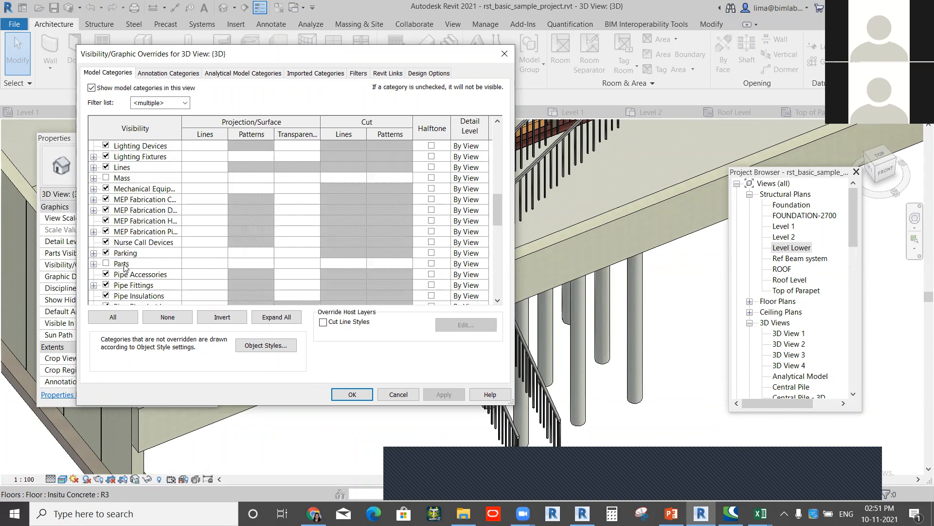
pyautogui.scroll(-2, 115, 282)
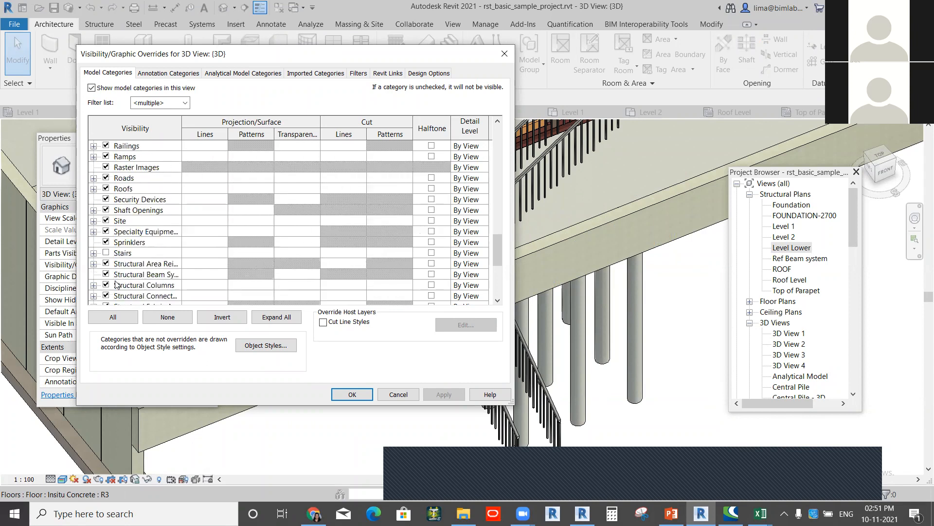
pyautogui.click(106, 253)
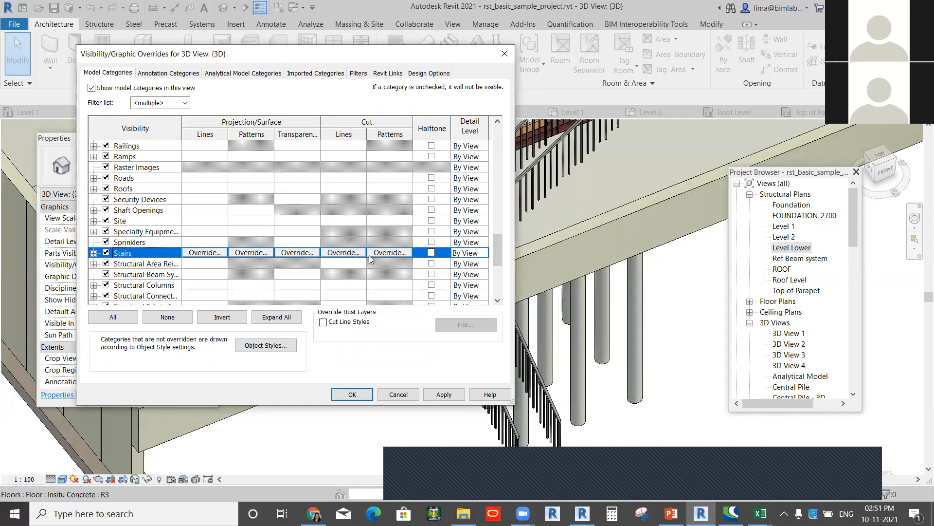
pyautogui.click(389, 253)
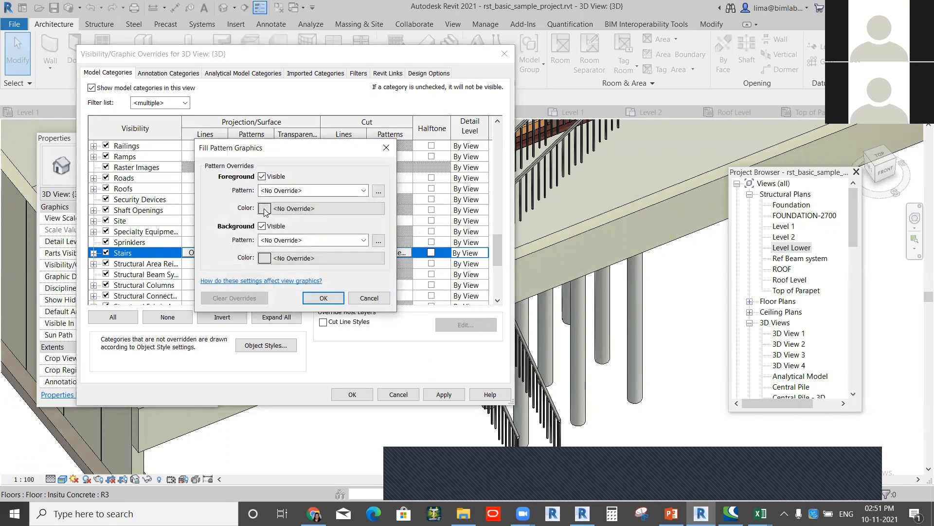
pyautogui.click(267, 209)
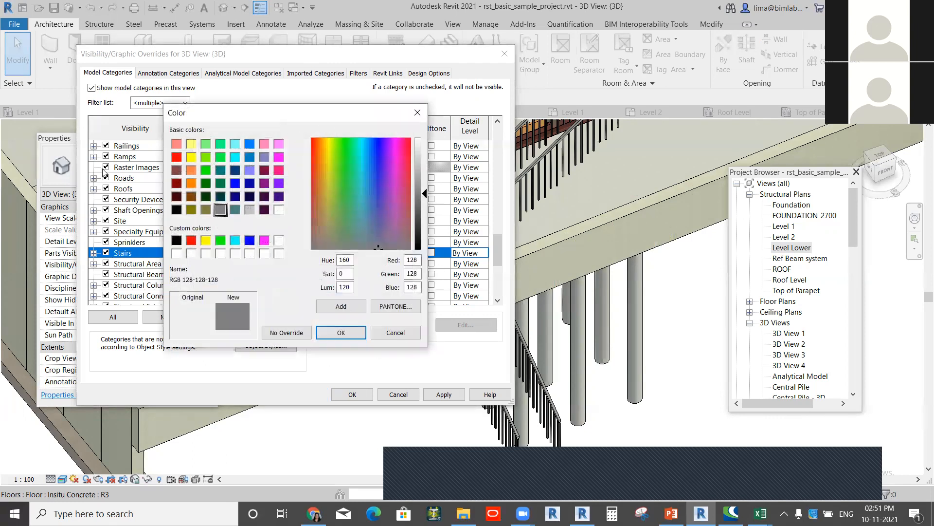
pyautogui.click(417, 112)
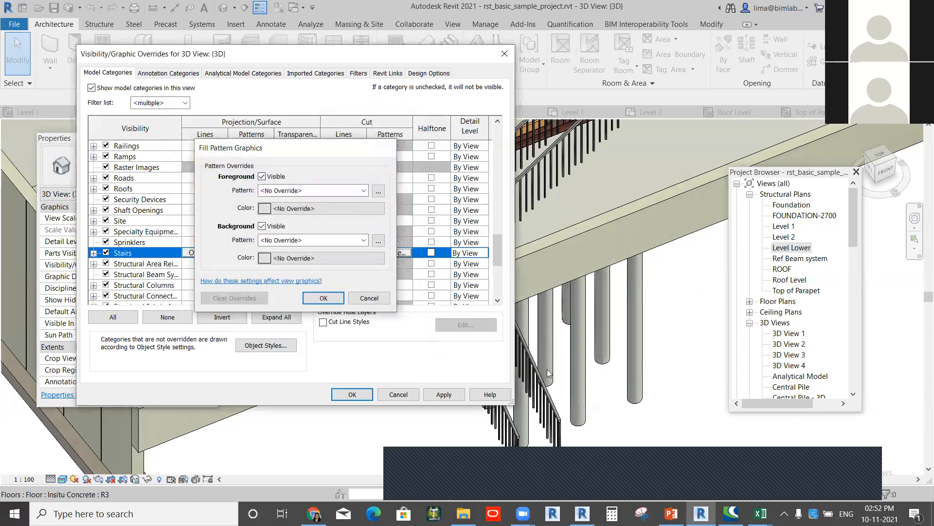
pyautogui.press('Escape')
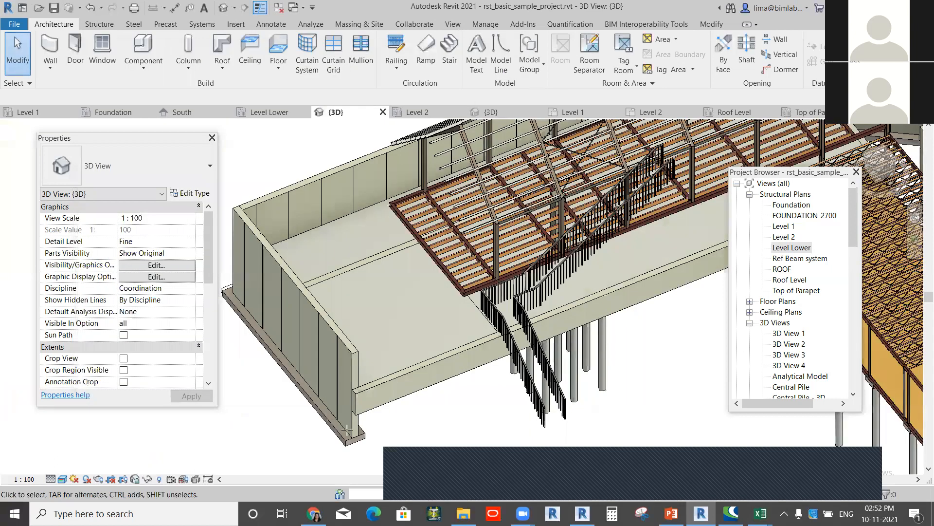
# Step: Create a vertical building section through the stair's first run in the Level Lower plan
pyautogui.press('Return')
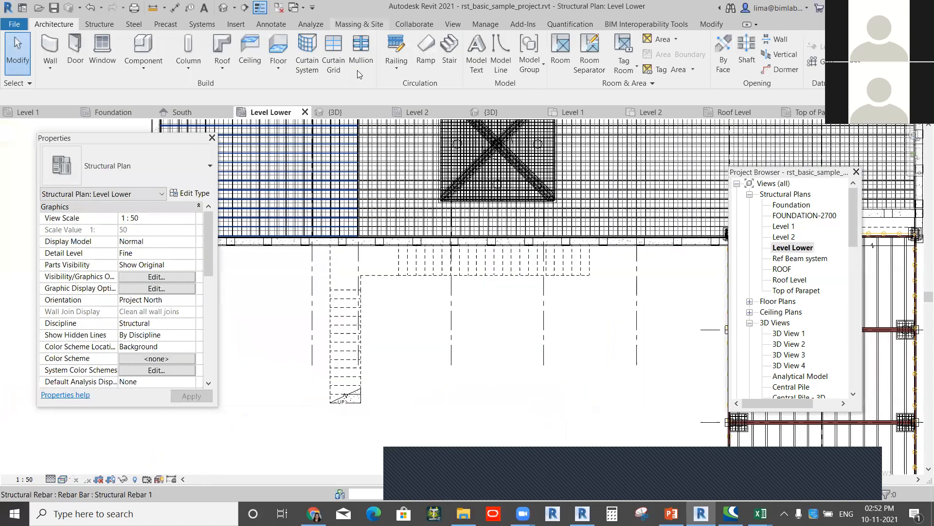
pyautogui.click(453, 24)
pyautogui.click(371, 53)
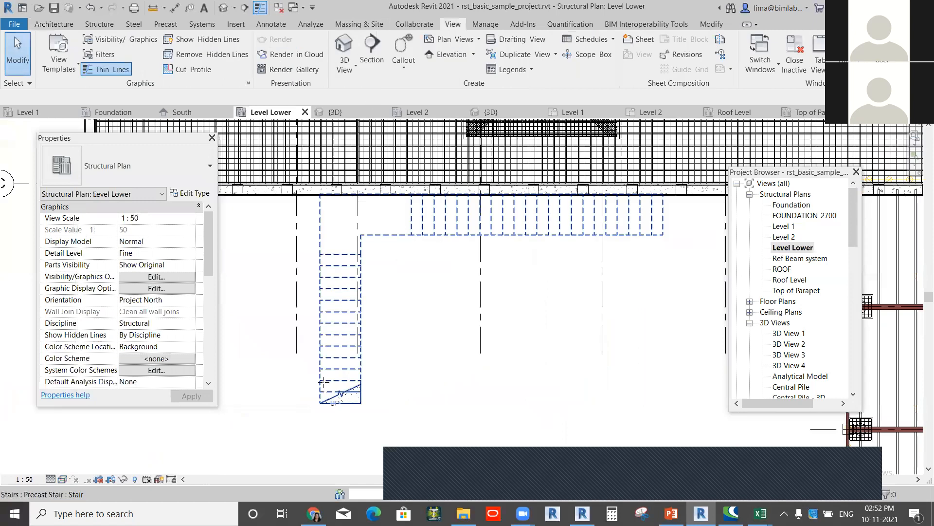
pyautogui.click(334, 431)
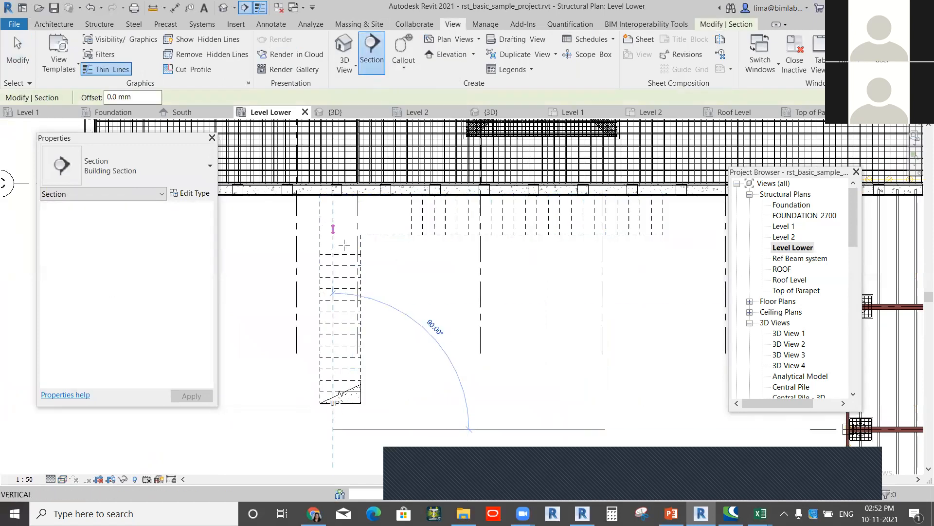
pyautogui.click(328, 251)
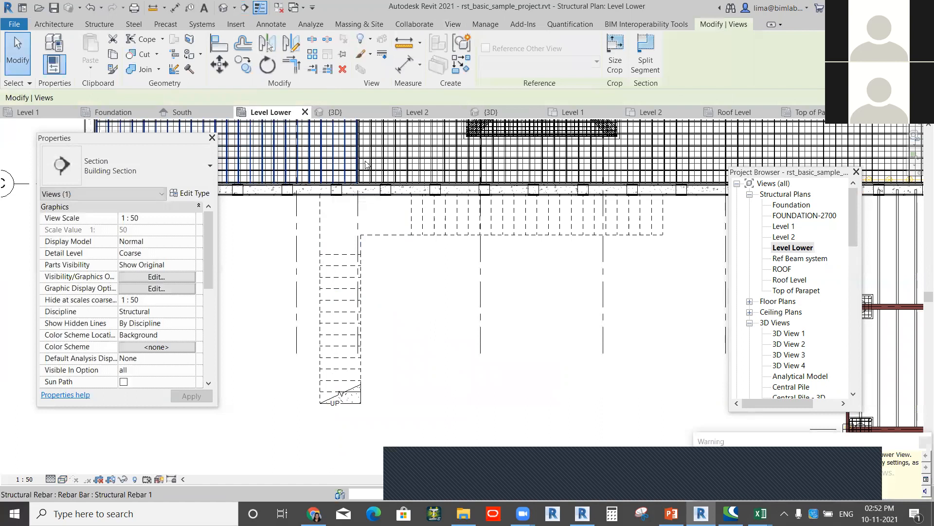
# Step: Reveal hidden elements in the Level Lower plan and unhide the new section line by category
pyautogui.click(223, 7)
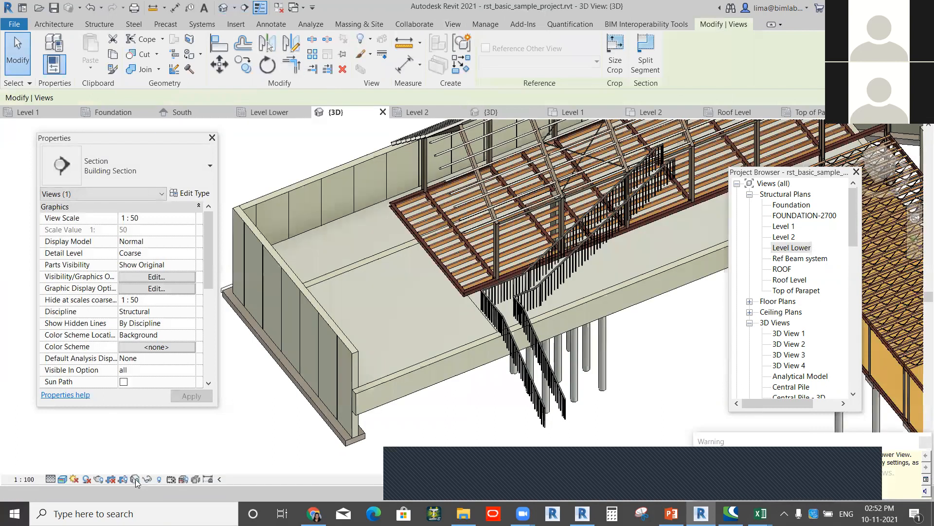
pyautogui.scroll(-1, 574, 359)
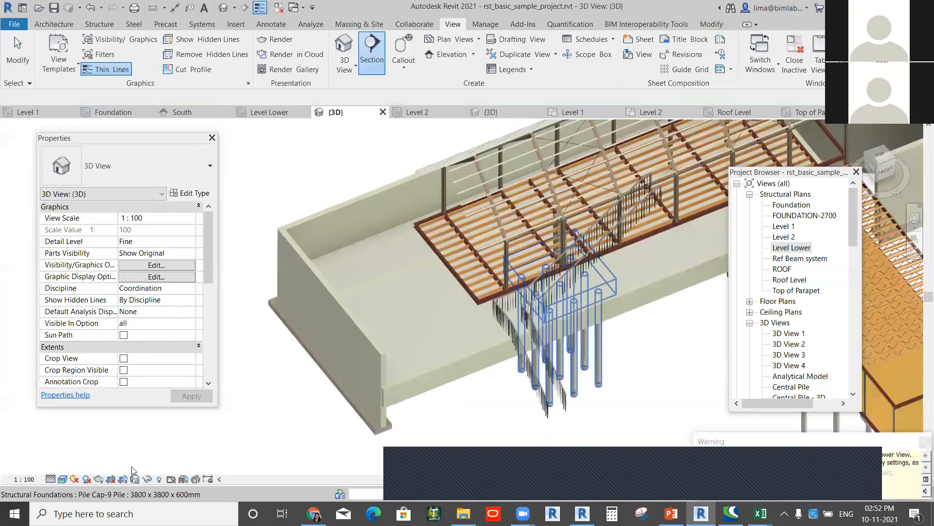
pyautogui.press('Escape')
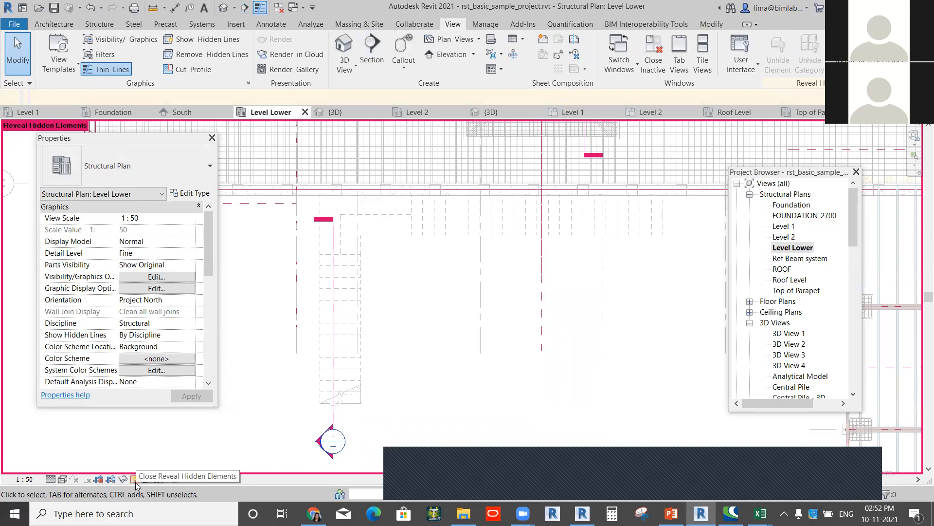
pyautogui.scroll(2, 340, 418)
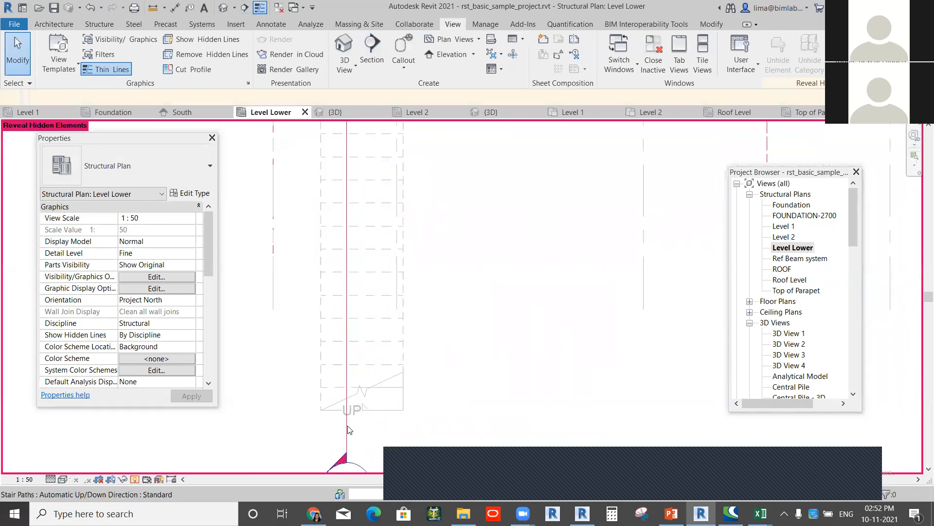
pyautogui.rightClick(346, 429)
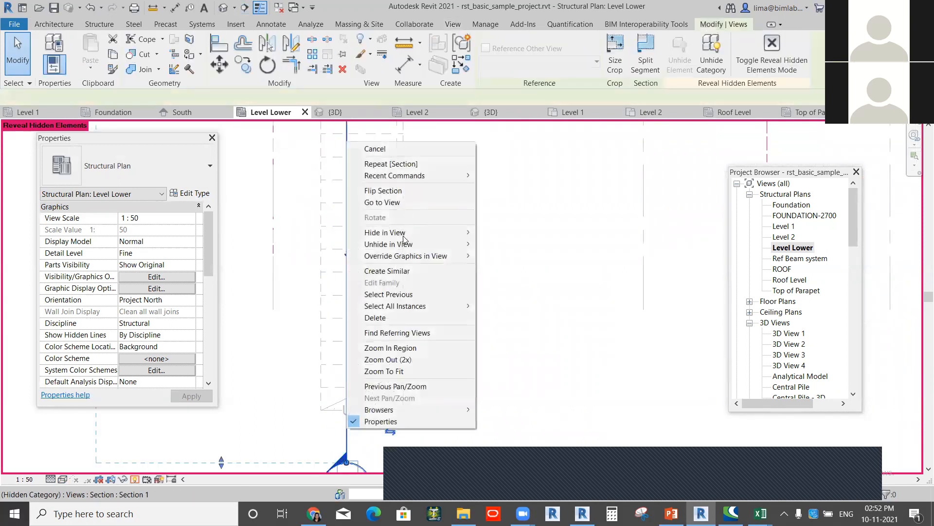
pyautogui.moveTo(464, 244)
pyautogui.click(506, 253)
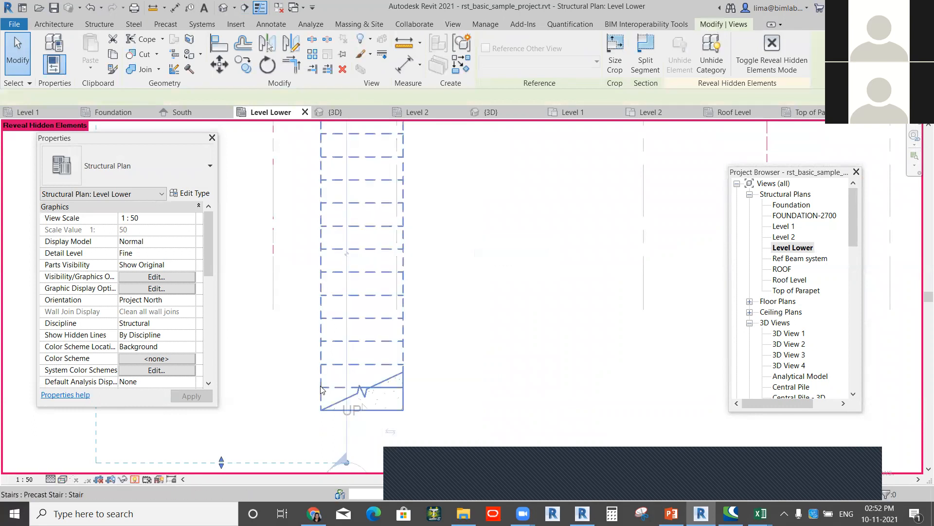
# Step: Turn off the display of hidden elements in the Level Lower plan and open the view of the stair's section line
pyautogui.scroll(-3, 287, 360)
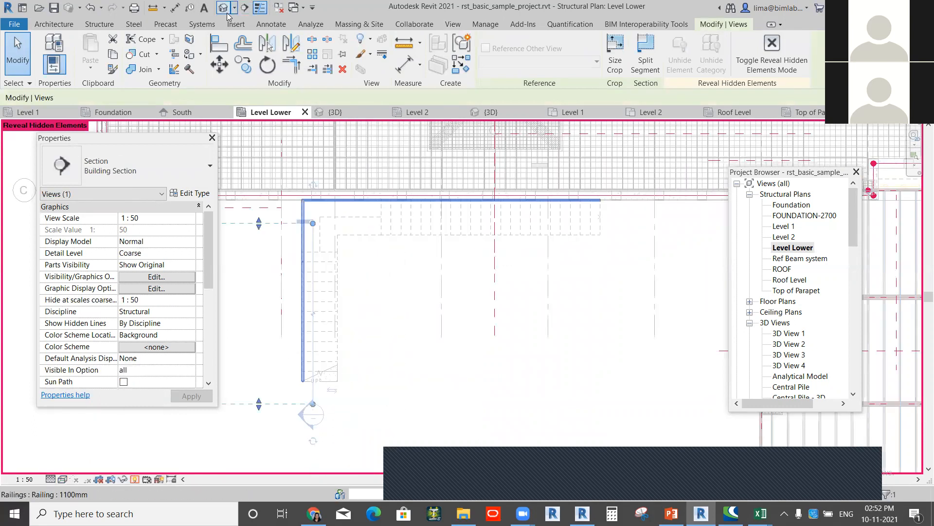
pyautogui.click(226, 11)
pyautogui.doubleClick(801, 246)
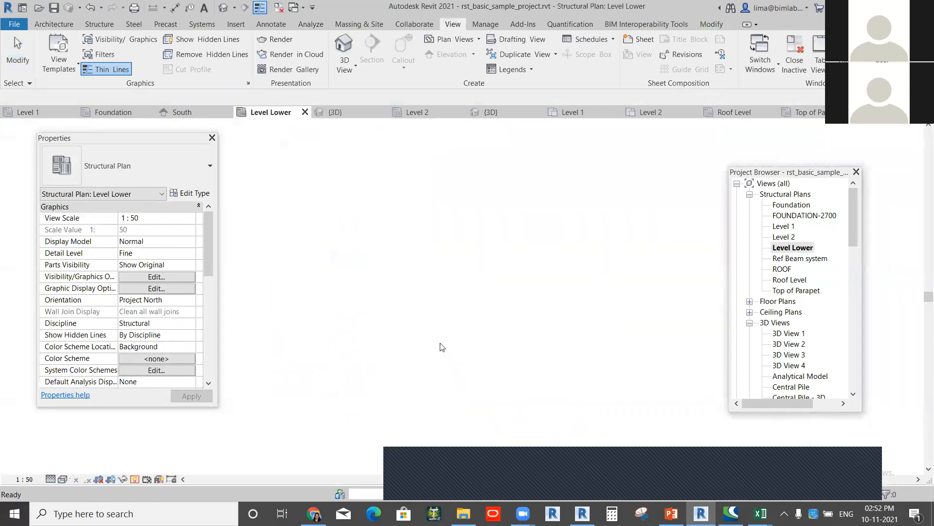
pyautogui.click(135, 479)
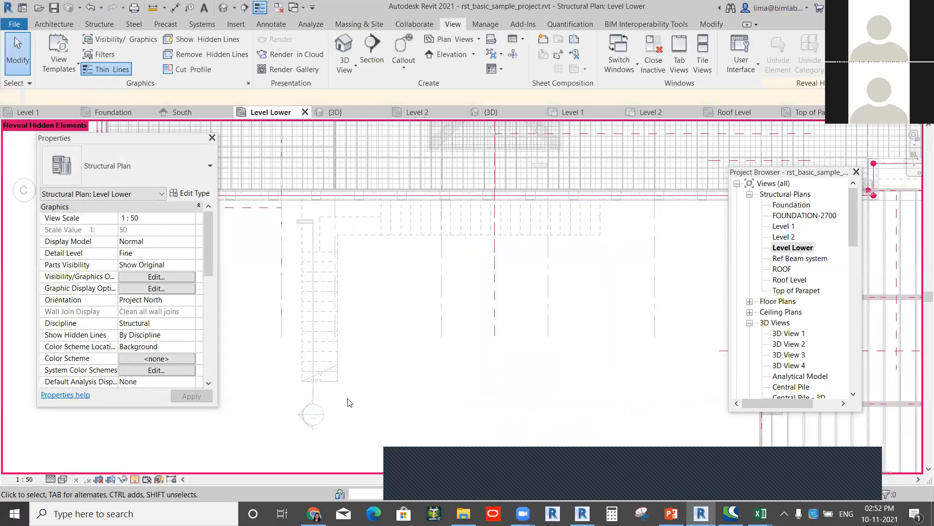
pyautogui.click(311, 394)
pyautogui.rightClick(311, 392)
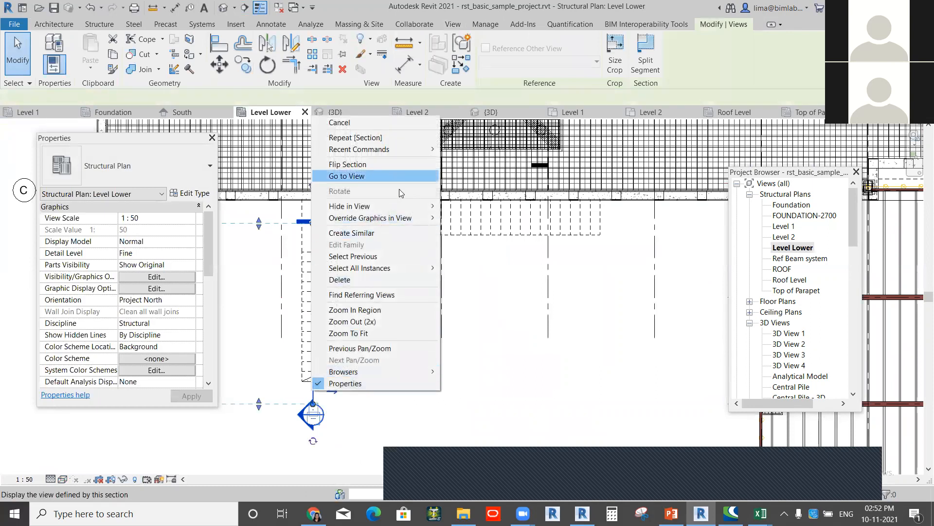
pyautogui.click(397, 175)
# Step: Examine the cut profile of the stair's run and the stair's properties in the section view
pyautogui.scroll(5, 509, 382)
pyautogui.scroll(2, 480, 354)
pyautogui.moveTo(489, 452); pyautogui.dragTo(437, 304, button='middle')
pyautogui.scroll(-1, 415, 303)
pyautogui.scroll(-3, 428, 297)
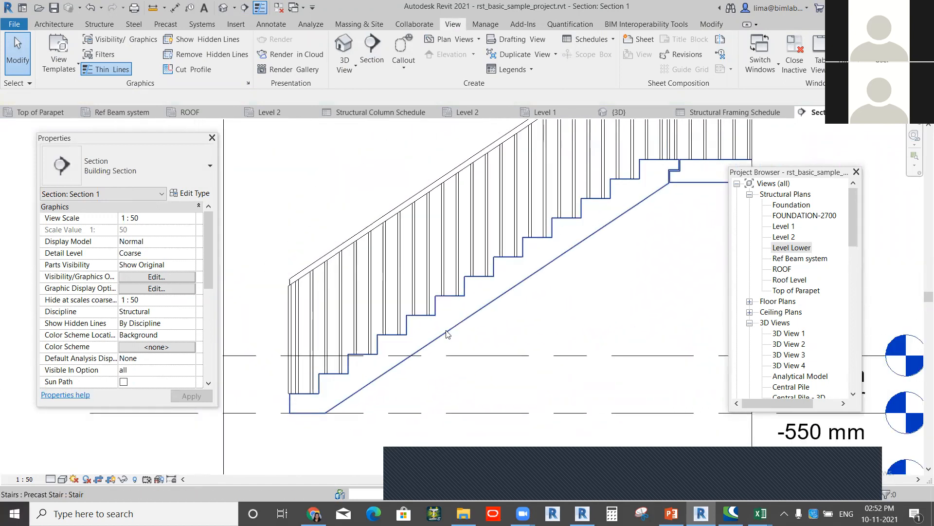
pyautogui.moveTo(447, 333); pyautogui.dragTo(410, 291, button='middle')
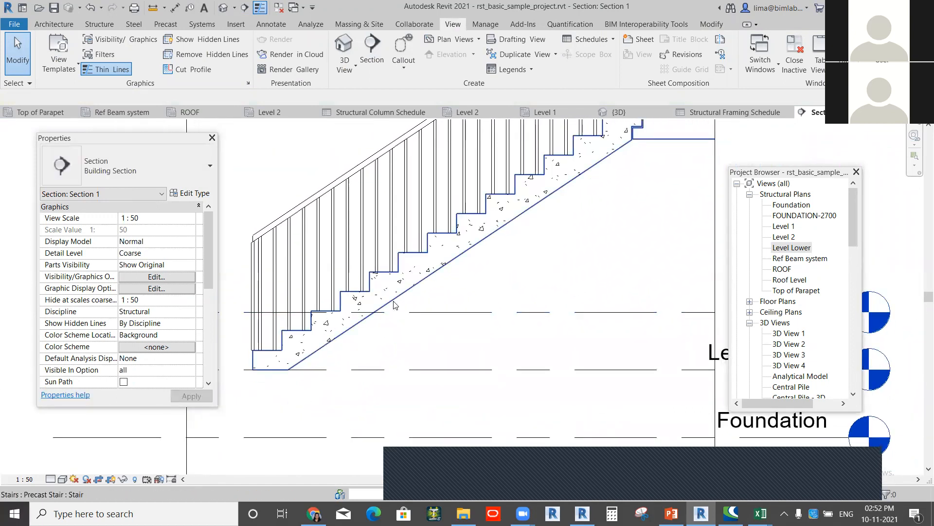
pyautogui.click(402, 290)
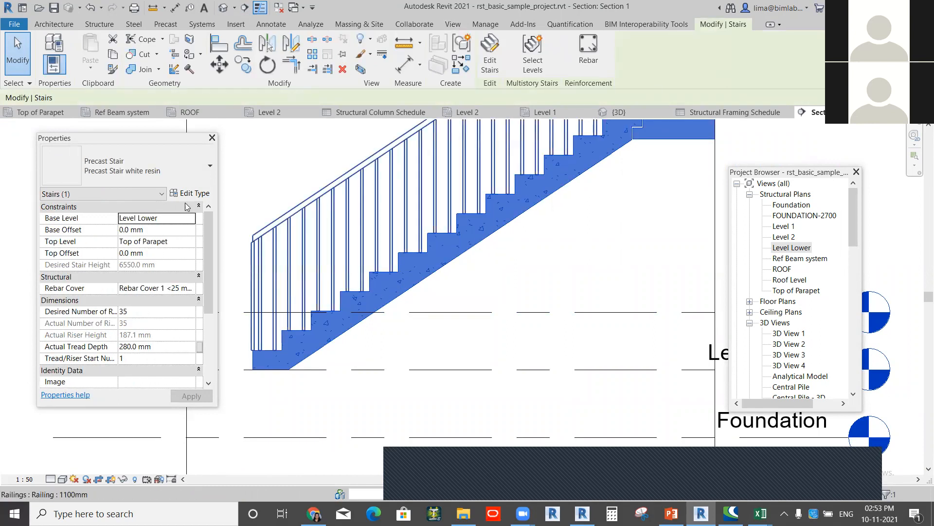
pyautogui.scroll(-5, 203, 280)
pyautogui.scroll(5, 203, 281)
pyautogui.click(446, 276)
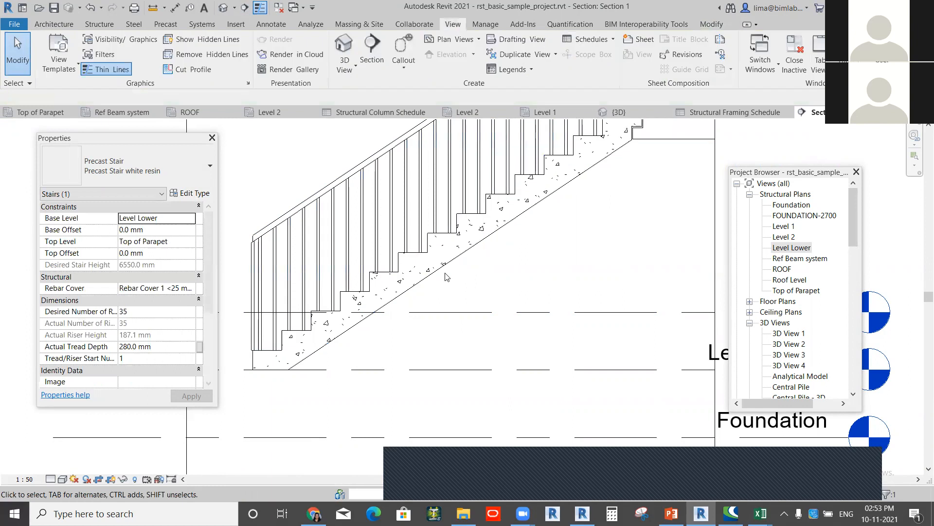
# Step: Override the Stairs category's cut pattern foreground colour in Section 1 with grey, RGB 128-128-128
pyautogui.click(156, 276)
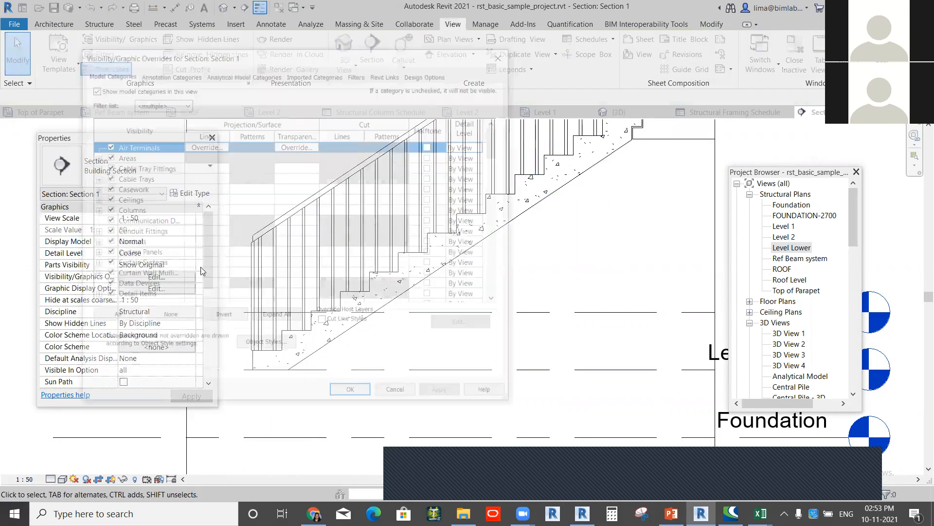
pyautogui.scroll(-10, 146, 272)
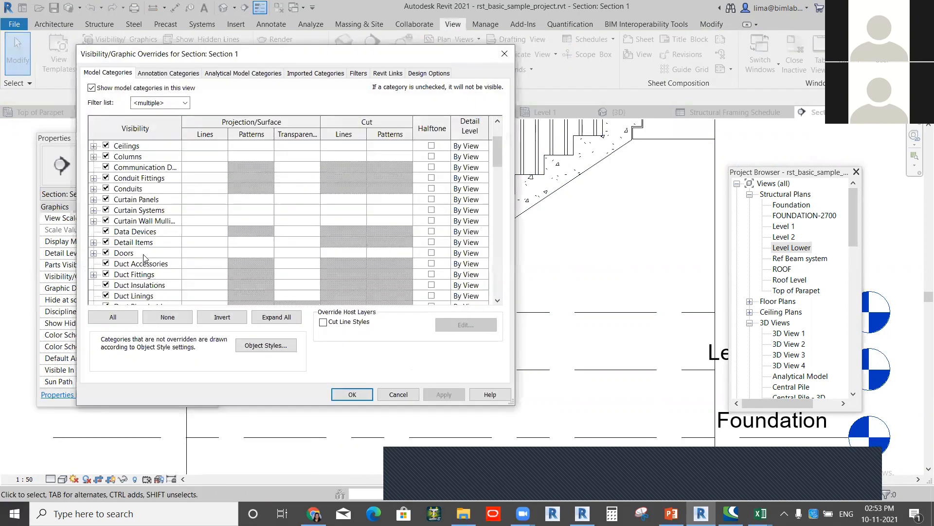
pyautogui.scroll(-6, 120, 277)
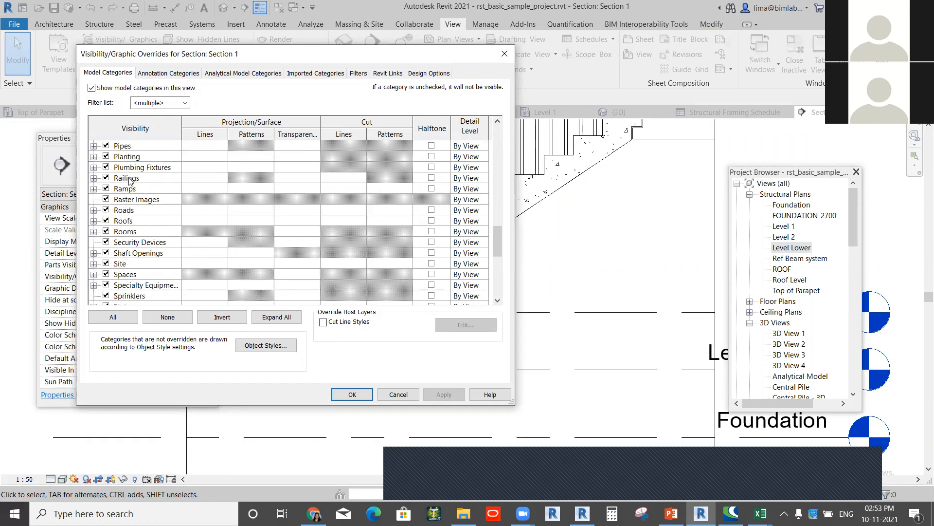
pyautogui.scroll(-1, 129, 181)
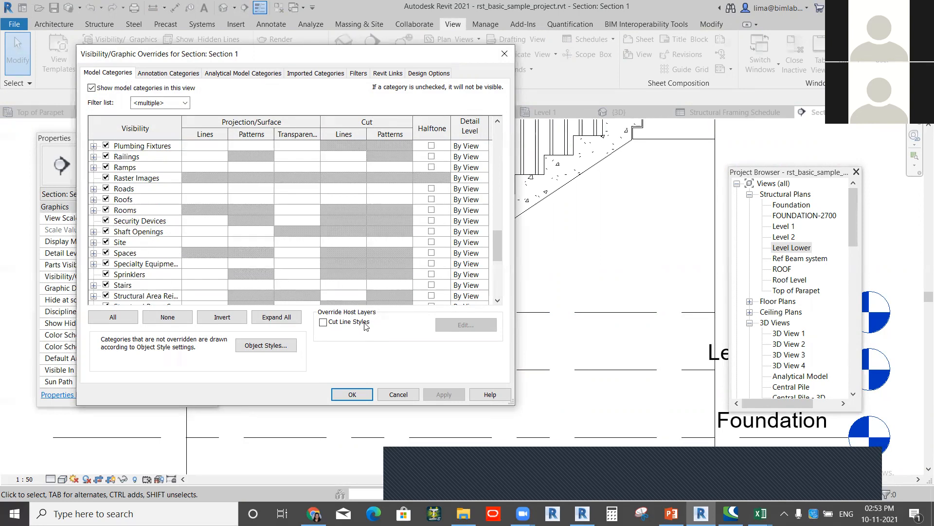
pyautogui.click(338, 287)
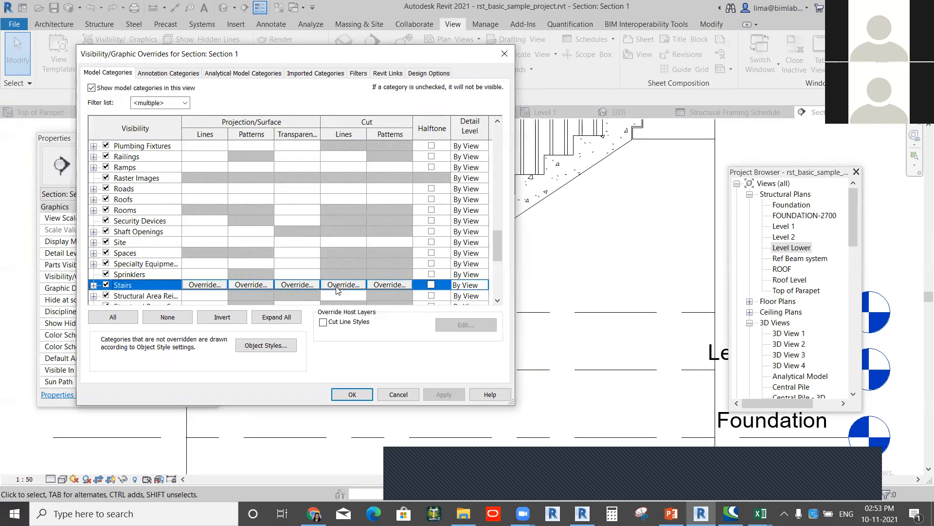
pyautogui.click(383, 285)
pyautogui.click(292, 209)
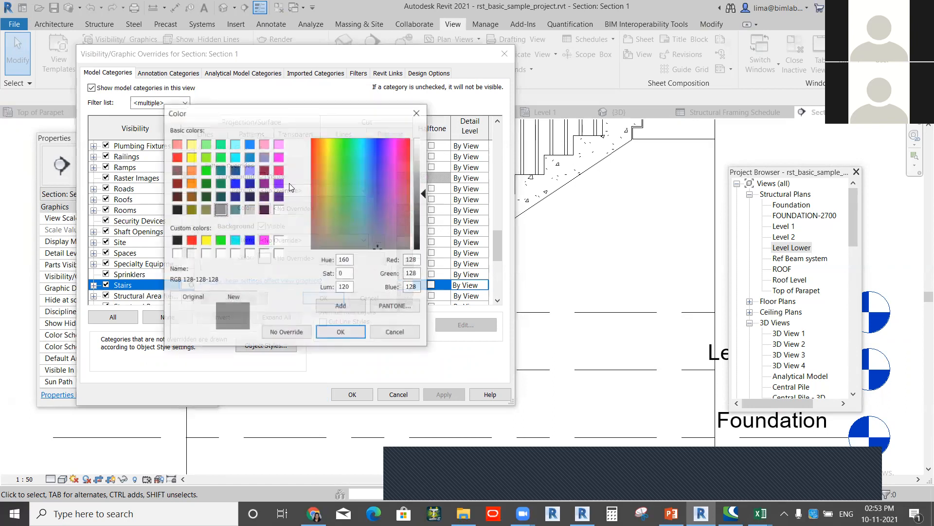
pyautogui.click(277, 170)
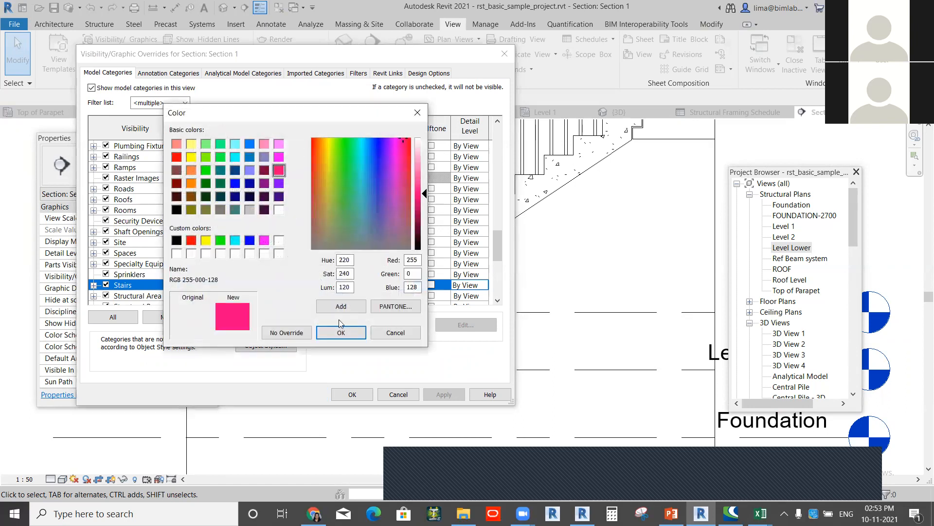
pyautogui.click(220, 210)
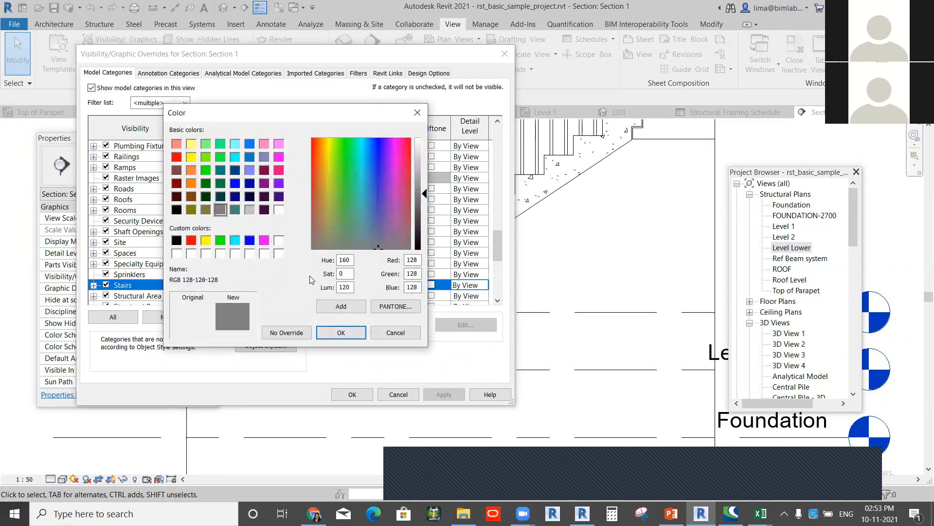
pyautogui.click(341, 333)
# Step: Set the Stairs category's foreground cut pattern to Aluminium and apply the graphic overrides to the section
pyautogui.click(377, 190)
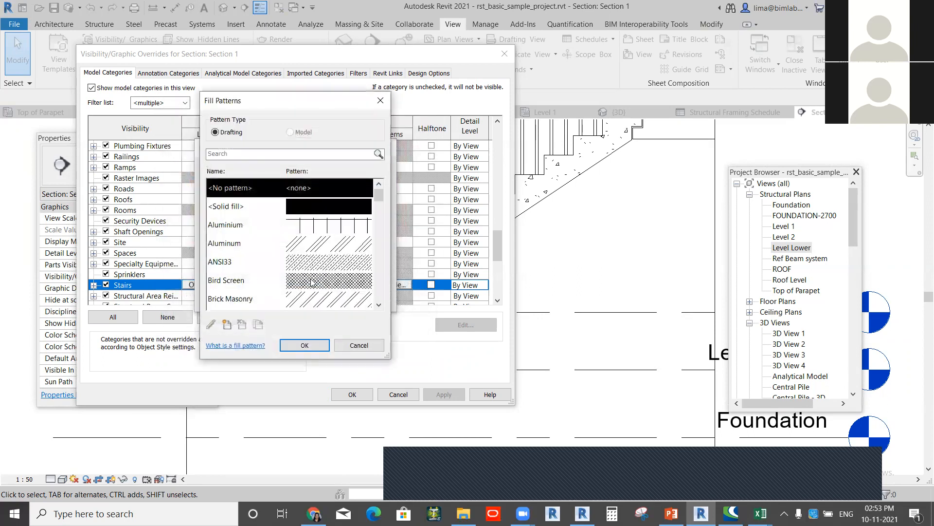
pyautogui.scroll(-15, 239, 241)
pyautogui.scroll(15, 240, 241)
pyautogui.scroll(-15, 239, 242)
pyautogui.scroll(15, 240, 242)
pyautogui.click(239, 229)
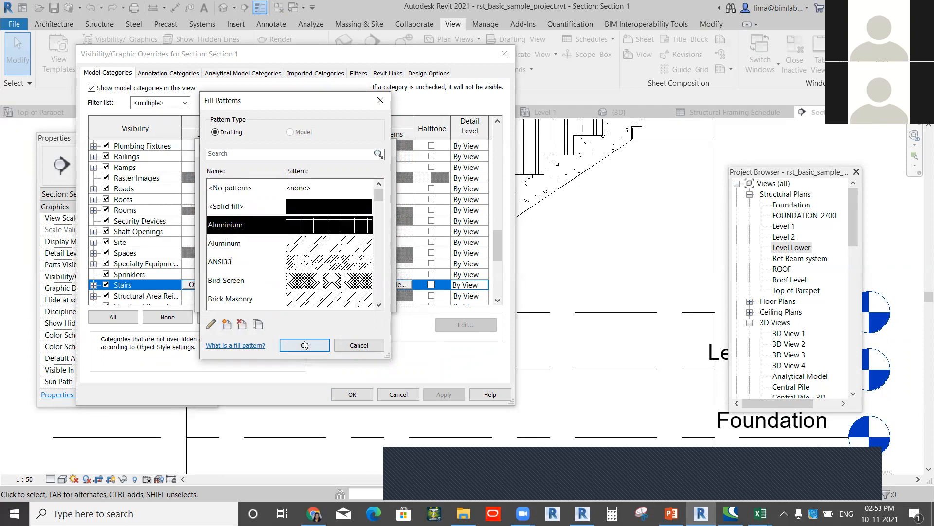
pyautogui.doubleClick(335, 230)
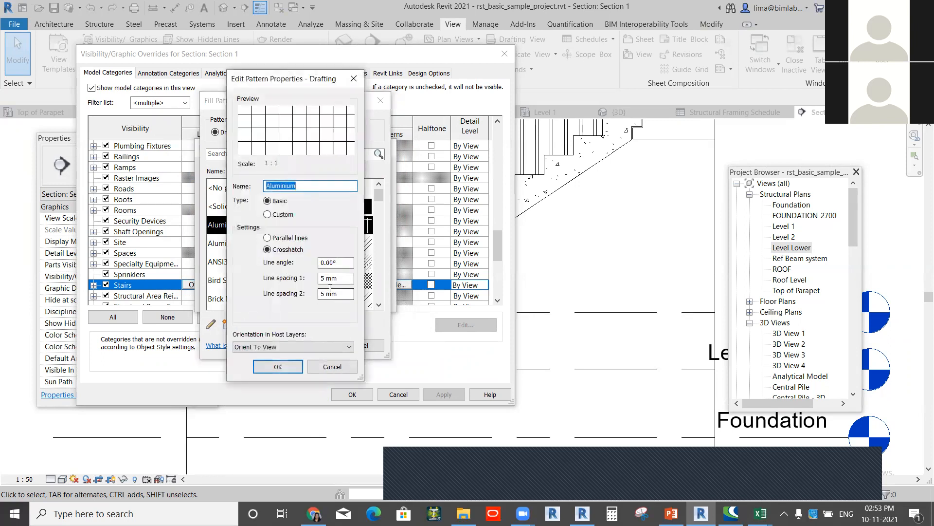
pyautogui.click(278, 367)
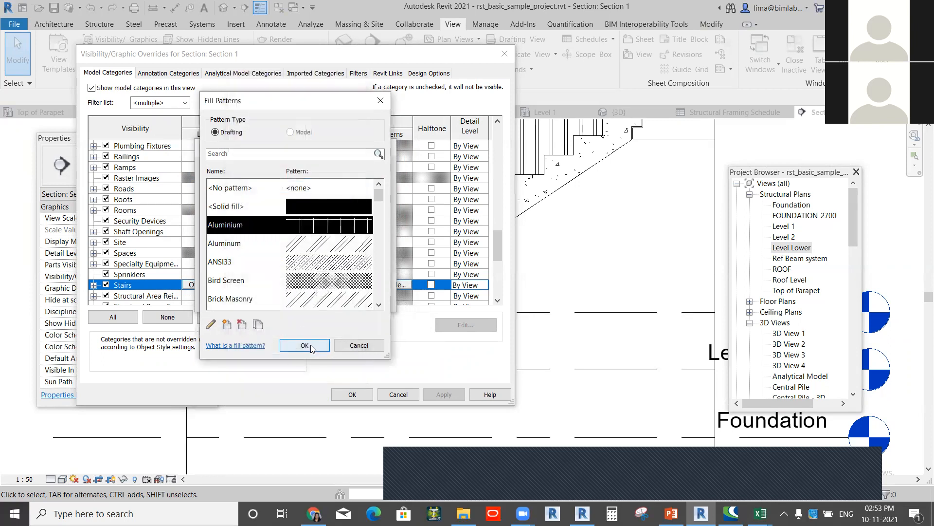
pyautogui.click(296, 346)
pyautogui.click(324, 298)
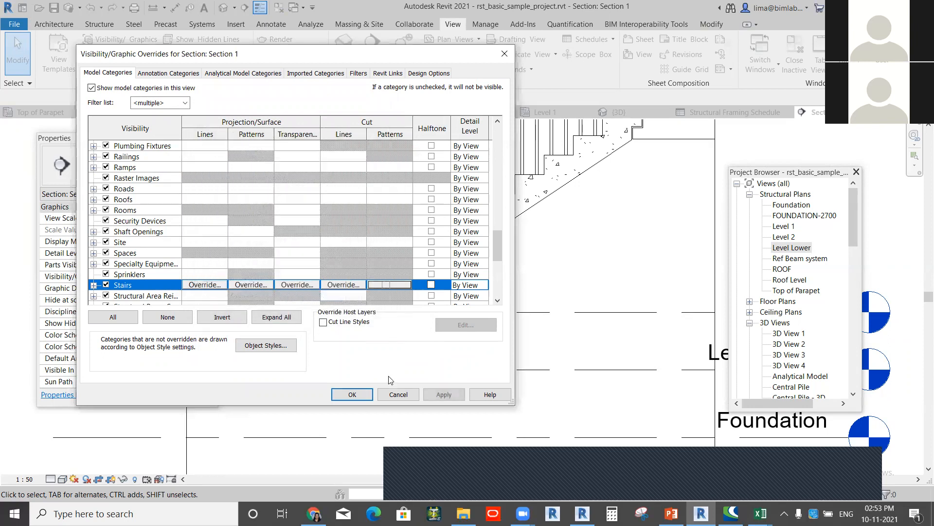
pyautogui.click(352, 394)
# Step: Examine the new cut hatch and the notched joint between the stair's run and landing in the section
pyautogui.scroll(-3, 467, 250)
pyautogui.moveTo(512, 246); pyautogui.dragTo(498, 258, button='middle')
pyautogui.scroll(2, 499, 254)
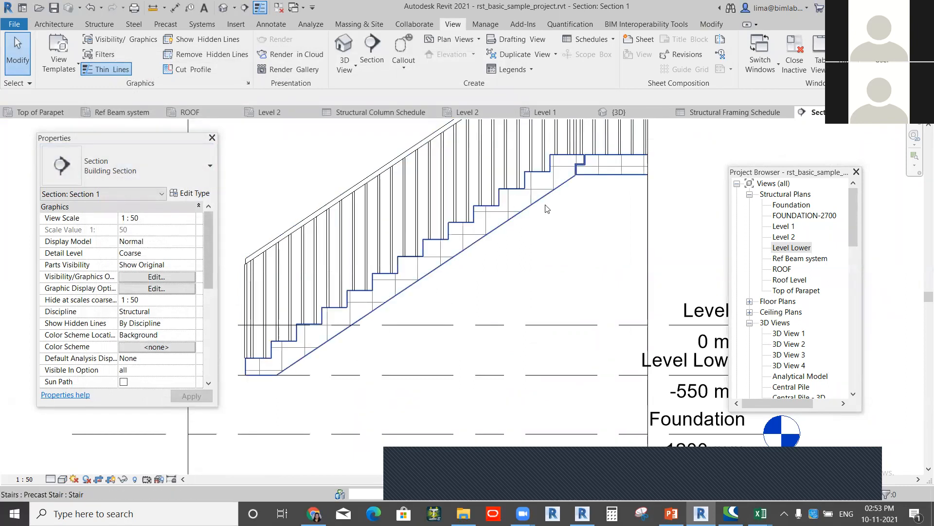
pyautogui.moveTo(546, 209); pyautogui.dragTo(419, 296, button='middle')
pyautogui.scroll(5, 433, 251)
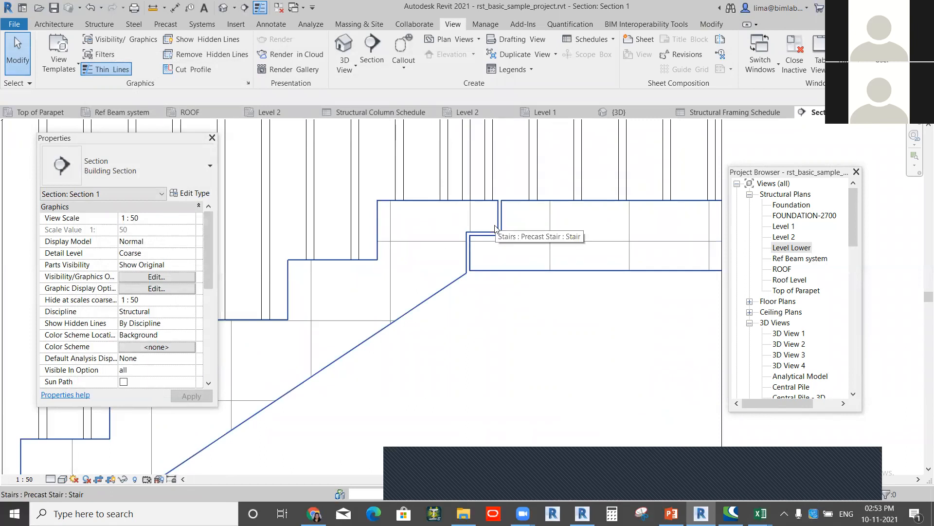
pyautogui.scroll(2, 495, 226)
pyautogui.scroll(-2, 493, 229)
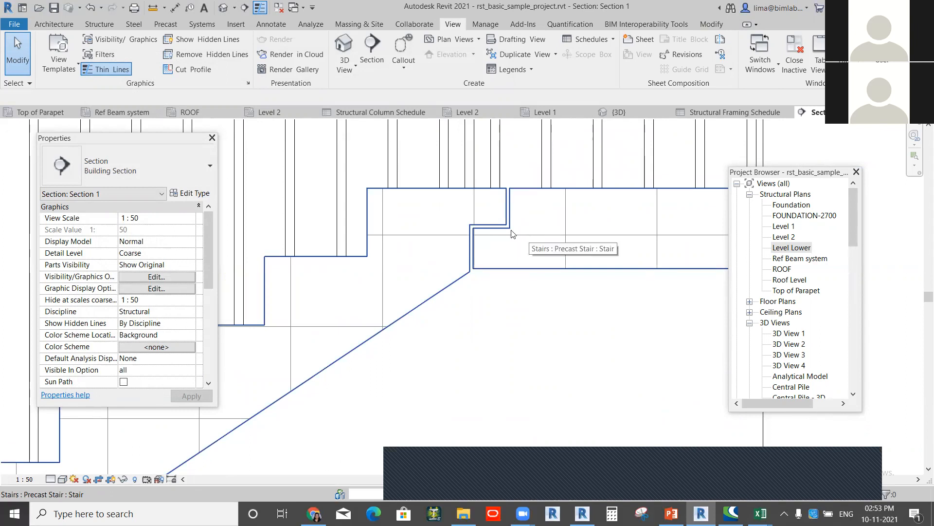
pyautogui.scroll(2, 509, 194)
pyautogui.scroll(-4, 504, 201)
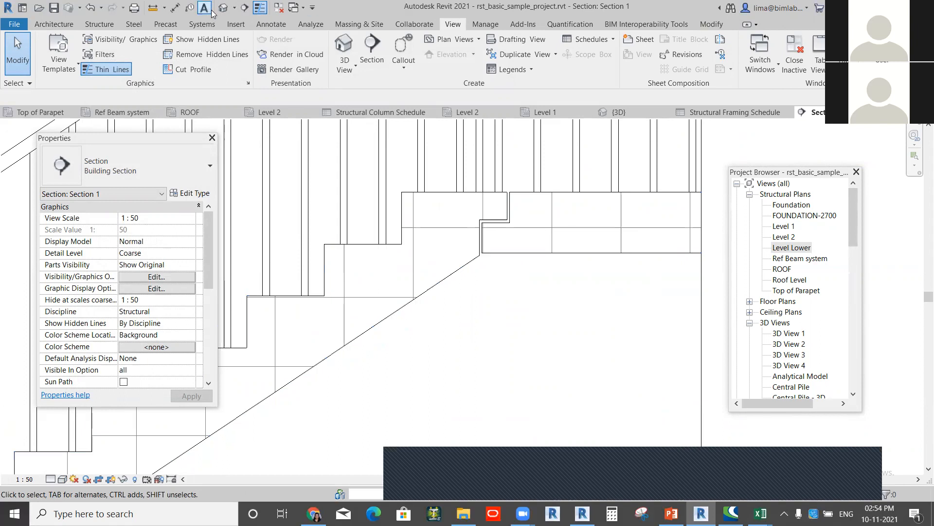
# Step: Start a masking region and draw its vertical boundary from the underside of the run-landing joint up to the landing's top edge
pyautogui.click(271, 23)
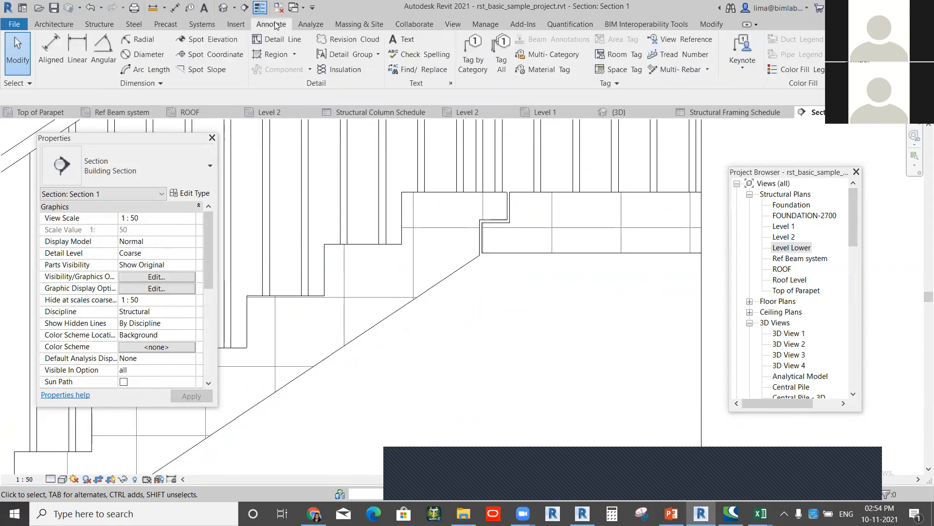
pyautogui.click(295, 55)
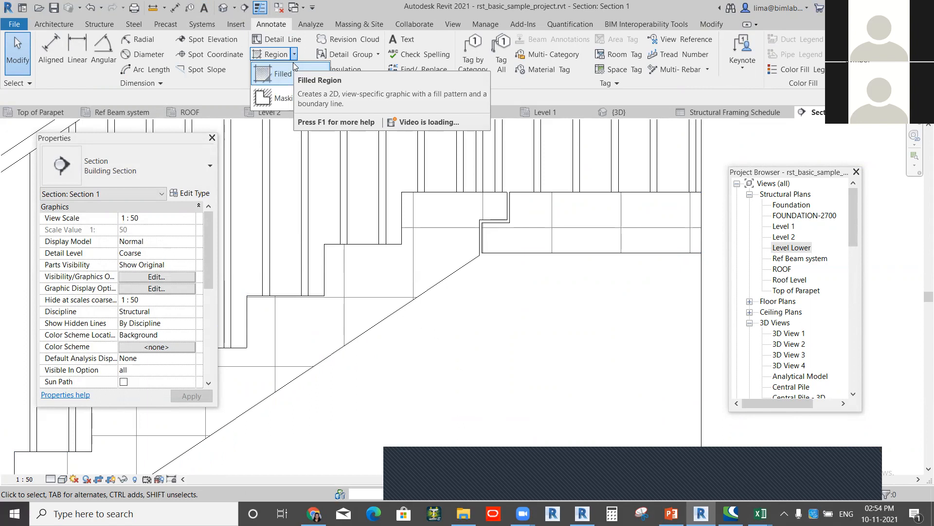
pyautogui.click(276, 100)
pyautogui.scroll(4, 481, 256)
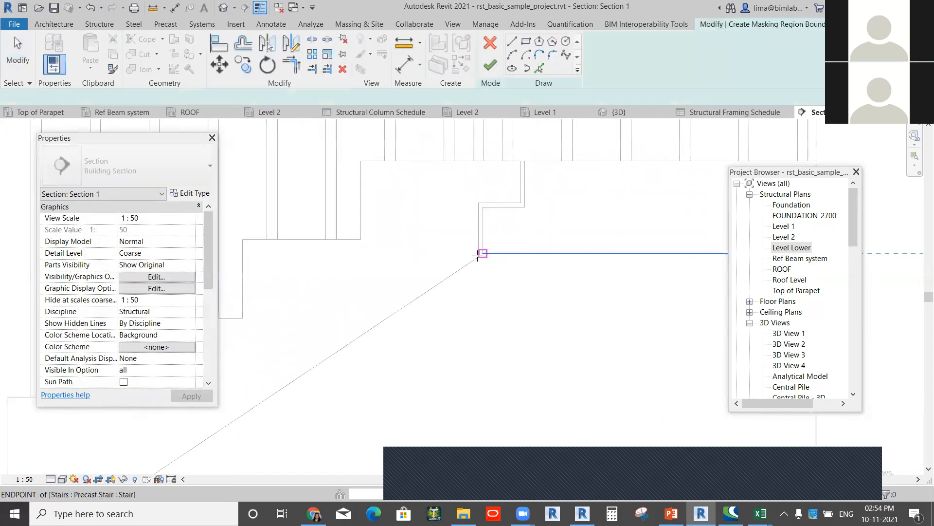
pyautogui.click(479, 256)
pyautogui.moveTo(480, 256); pyautogui.dragTo(448, 380, button='middle')
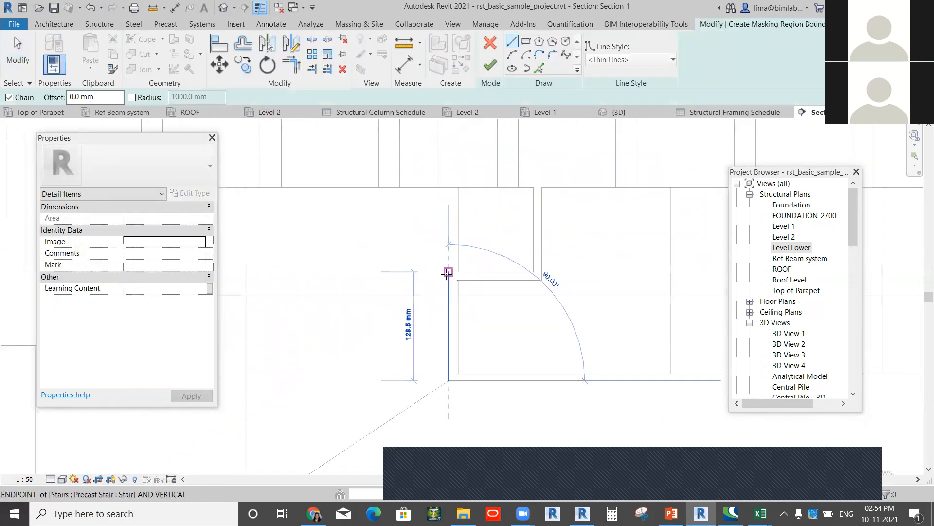
pyautogui.click(449, 188)
# Step: Draw the masking region's horizontal boundary along the landing's top edge to just short of the landing's far end
pyautogui.moveTo(602, 187); pyautogui.dragTo(475, 207, button='middle')
pyautogui.scroll(-2, 473, 207)
pyautogui.moveTo(654, 210); pyautogui.dragTo(525, 207, button='middle')
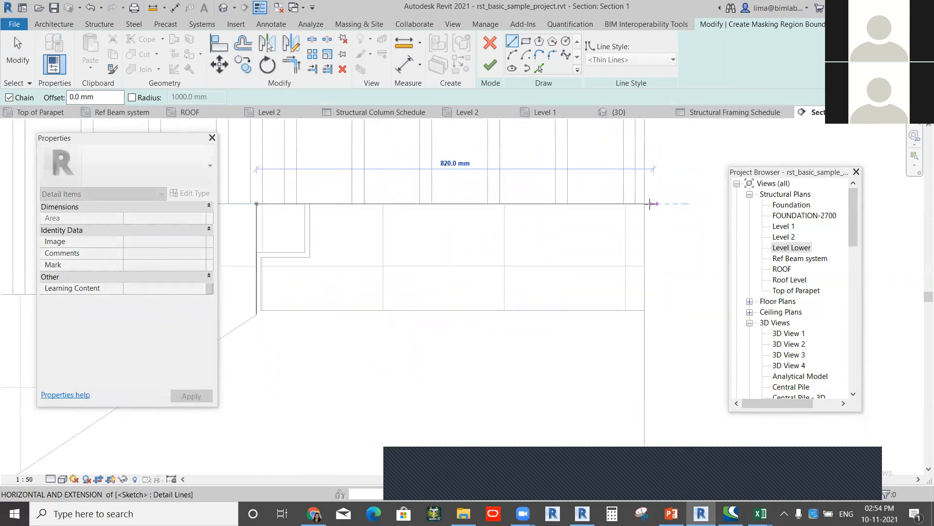
pyautogui.click(641, 204)
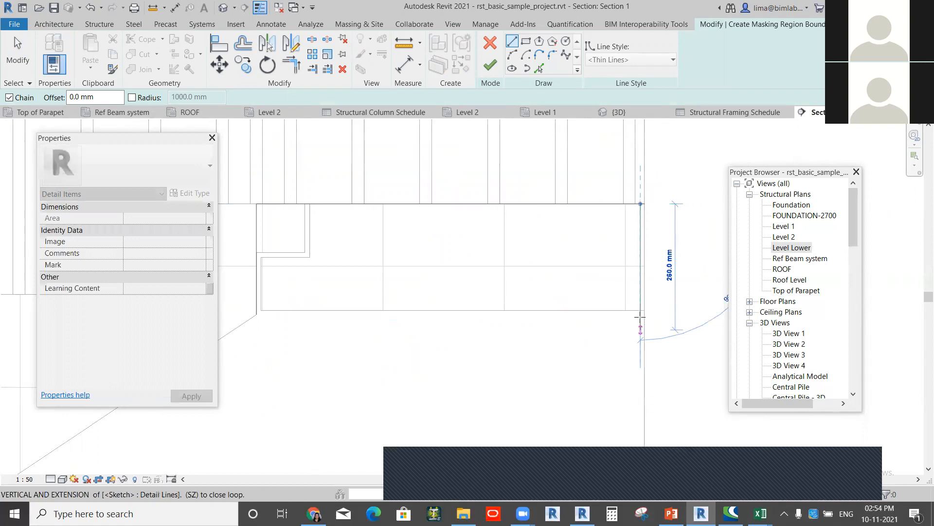
pyautogui.click(651, 204)
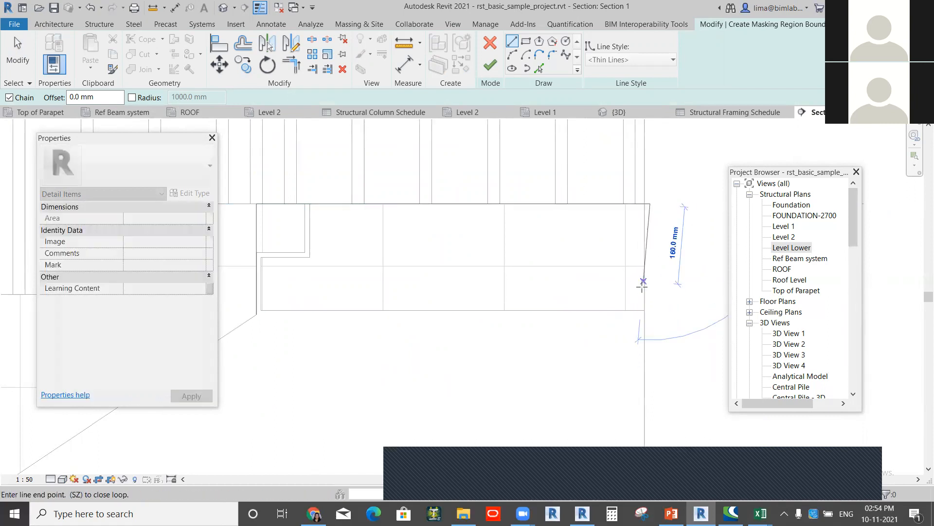
pyautogui.rightClick(670, 225)
pyautogui.click(690, 229)
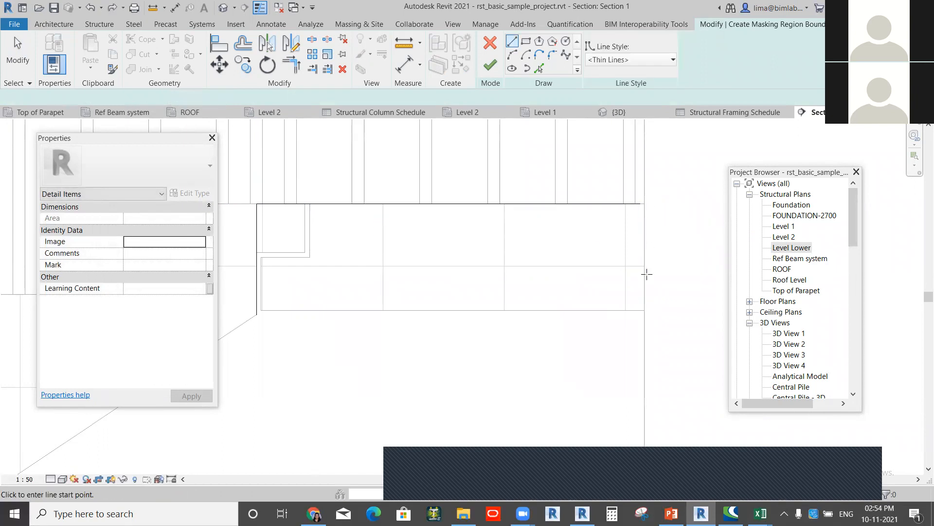
pyautogui.click(641, 309)
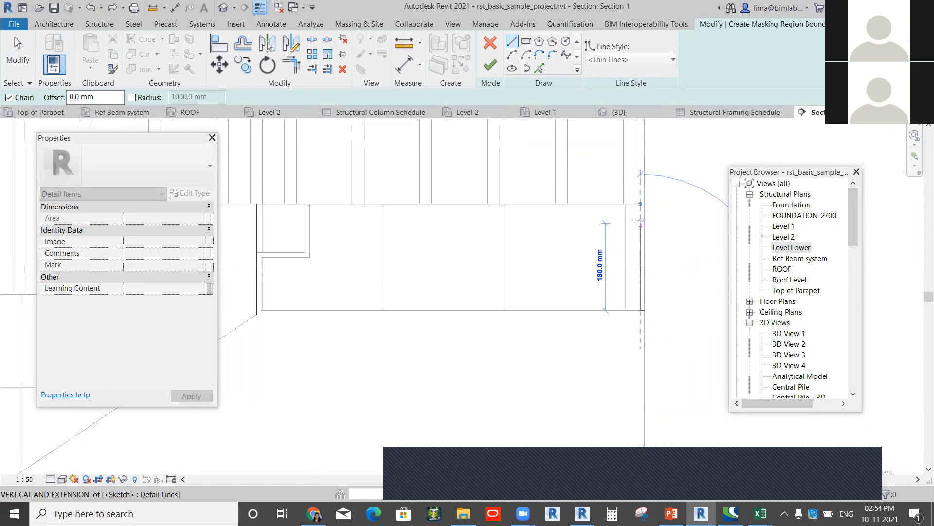
pyautogui.press('Escape')
pyautogui.press('Escape')
# Step: Draw the masking region's far vertical edge down to the landing's underside and its bottom edge back to the run-landing joint
pyautogui.click(511, 42)
pyautogui.click(638, 202)
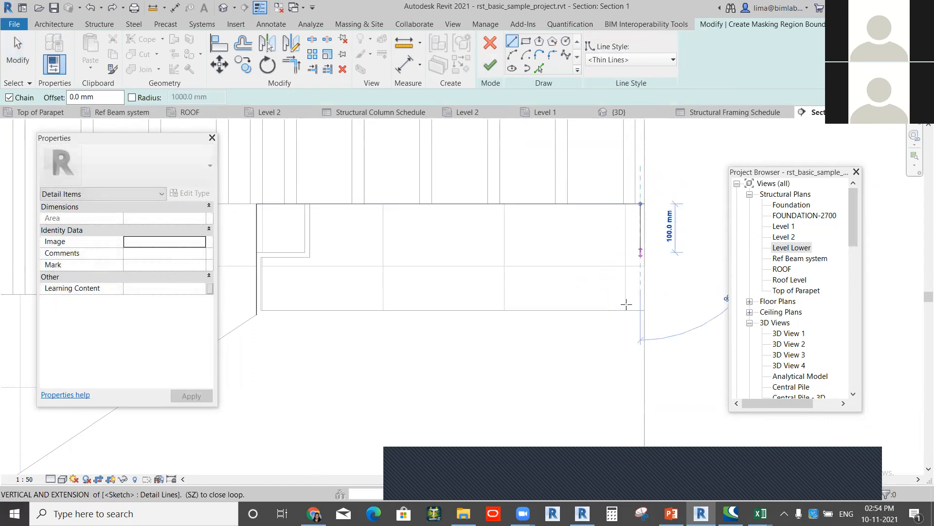
pyautogui.click(584, 308)
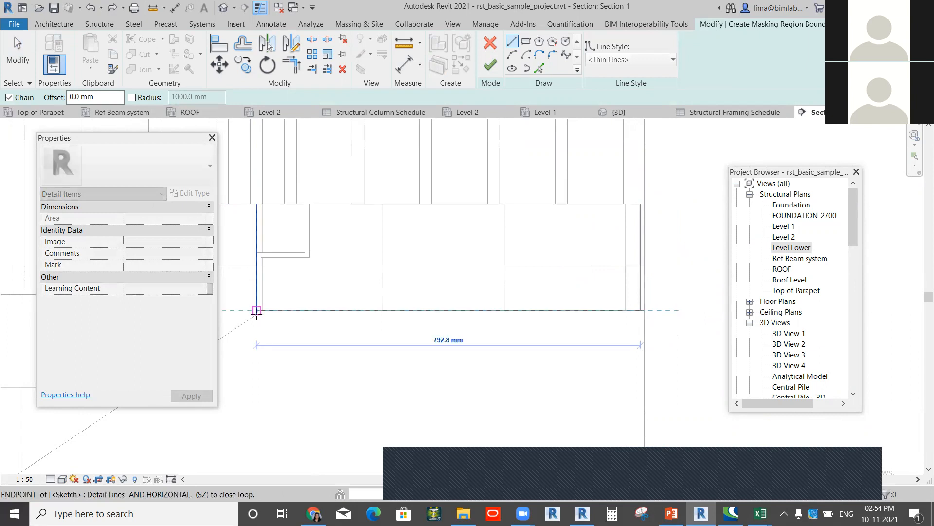
pyautogui.scroll(4, 263, 314)
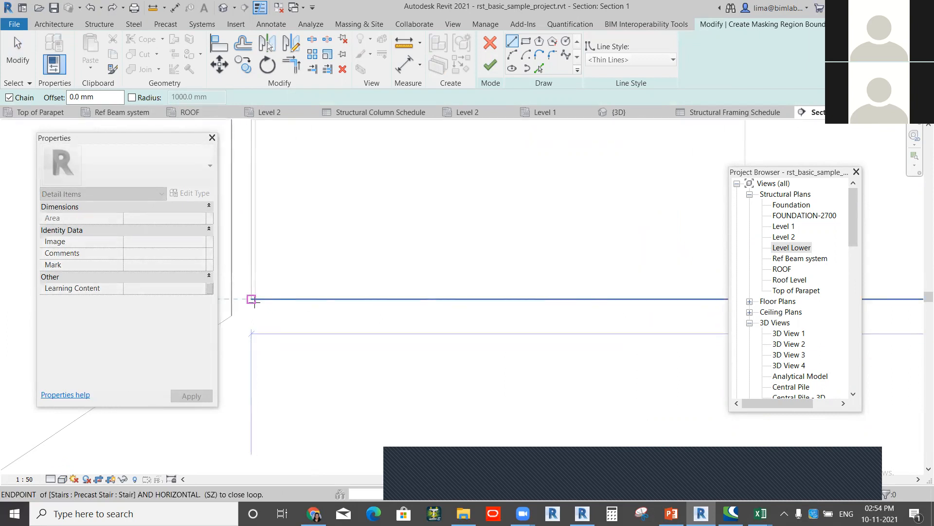
pyautogui.click(231, 299)
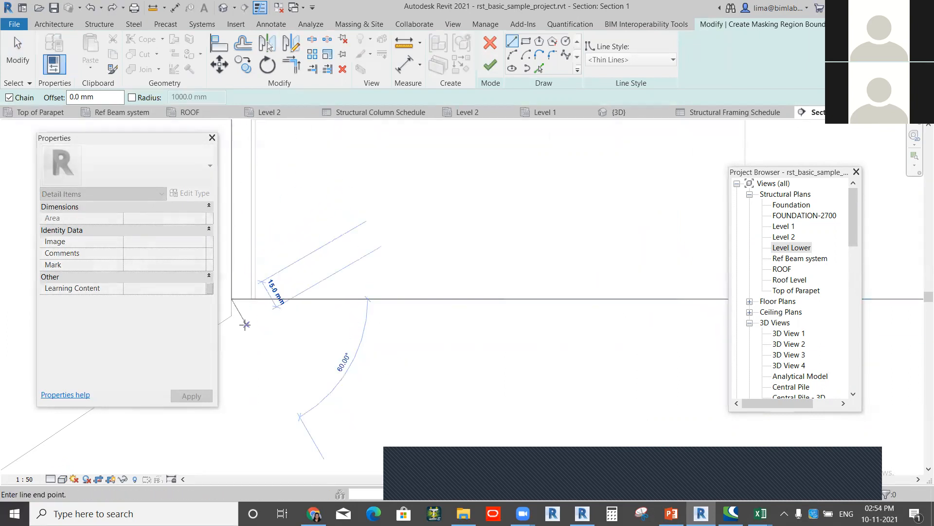
# Step: Close the boundary with a short sloped line at the joint's lower corner, trim it to the bottom edge, and finish the masking region
pyautogui.click(231, 316)
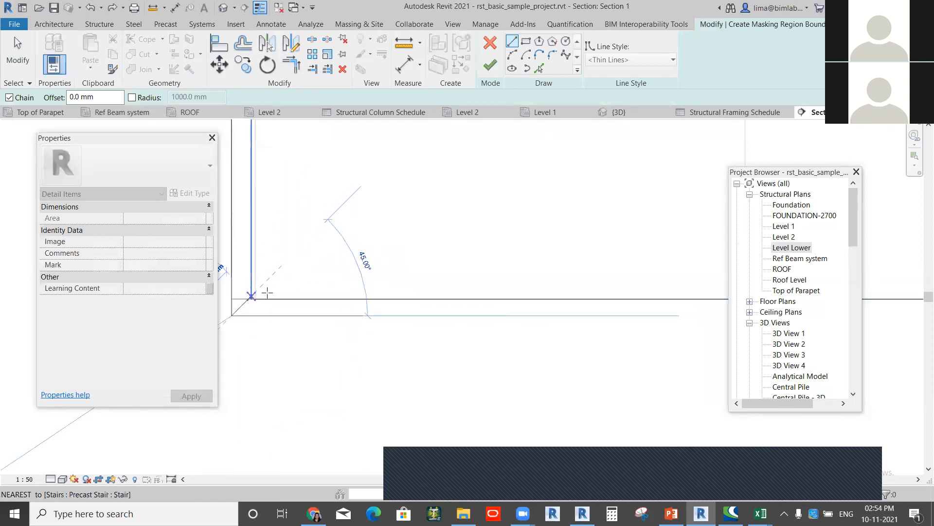
pyautogui.click(312, 278)
pyautogui.click(293, 64)
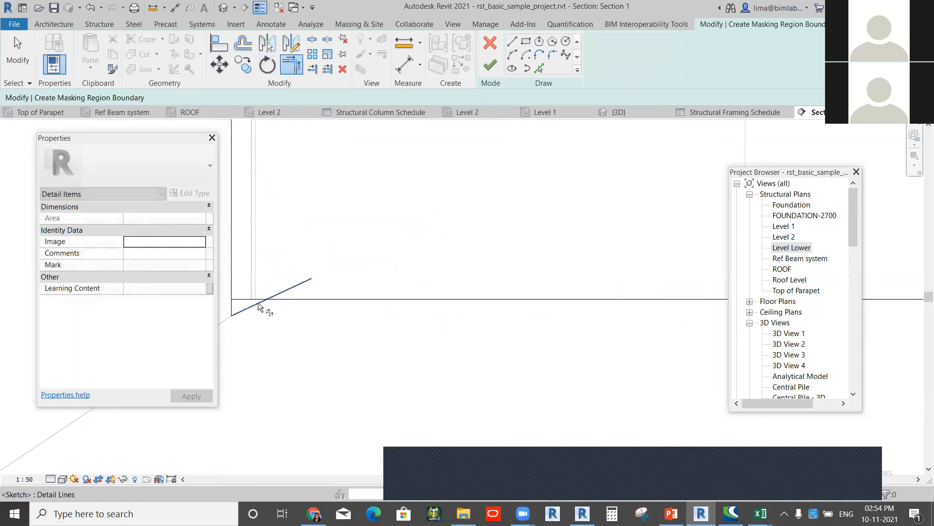
pyautogui.click(490, 65)
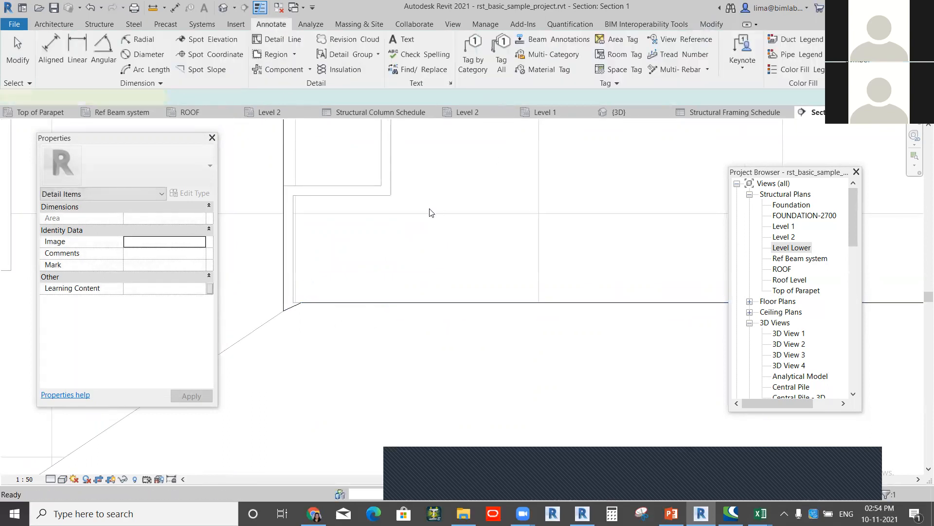
pyautogui.click(452, 373)
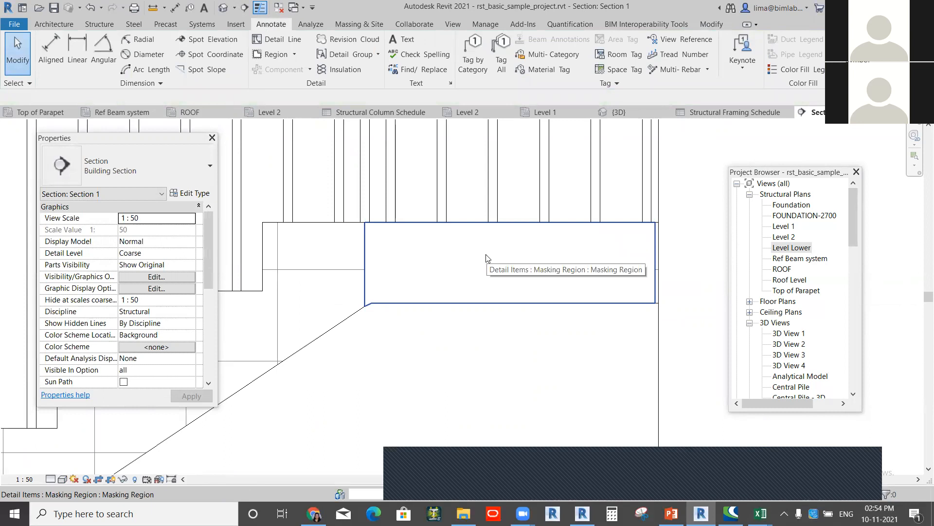
pyautogui.click(504, 304)
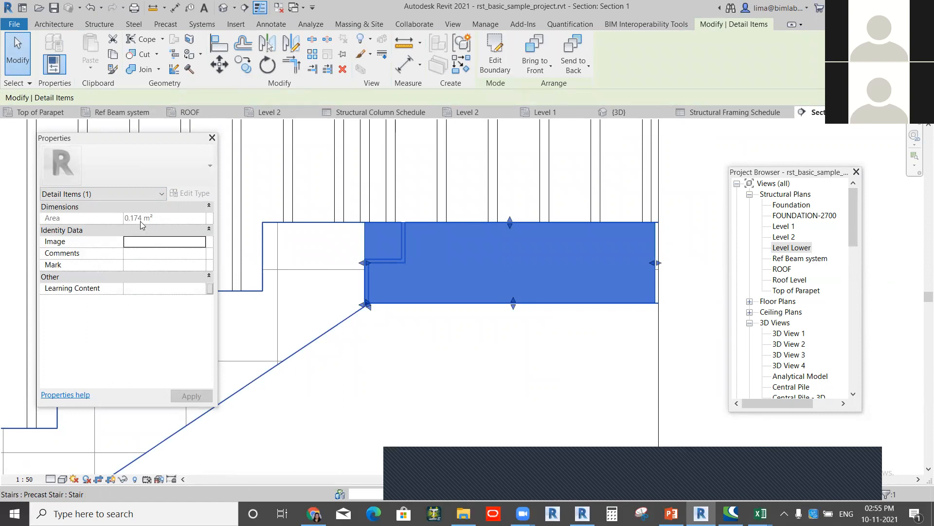
pyautogui.click(505, 398)
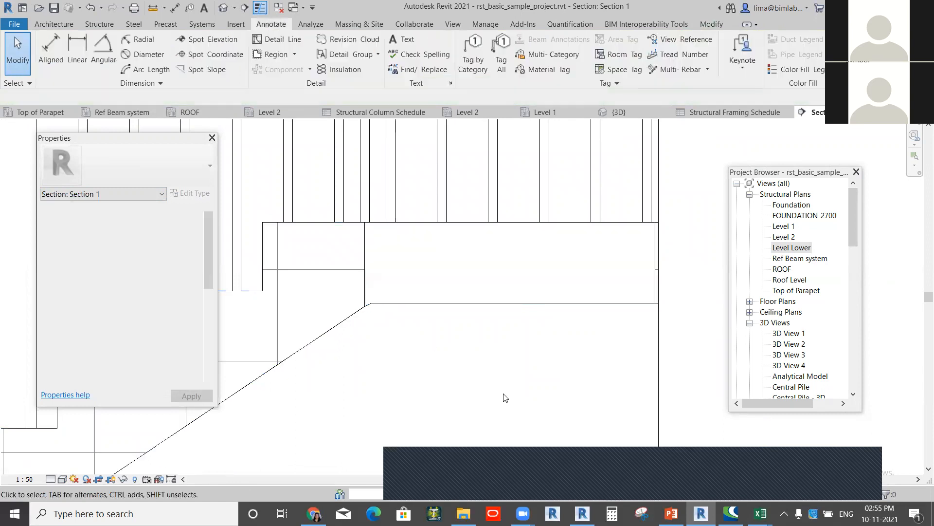
# Step: Start a filled region and draw its boundary down the stair's sloped underside, along the base and up the first riser
pyautogui.scroll(-3, 396, 219)
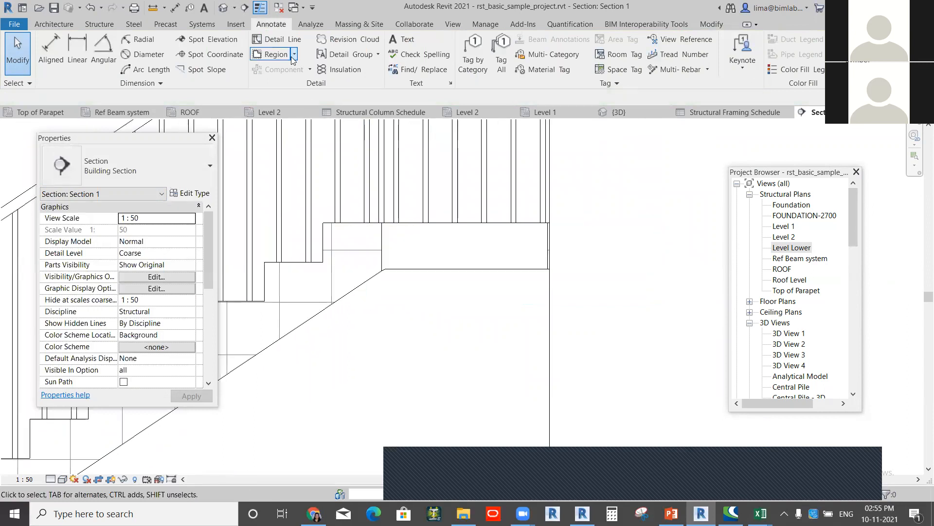
pyautogui.click(293, 54)
pyautogui.click(297, 76)
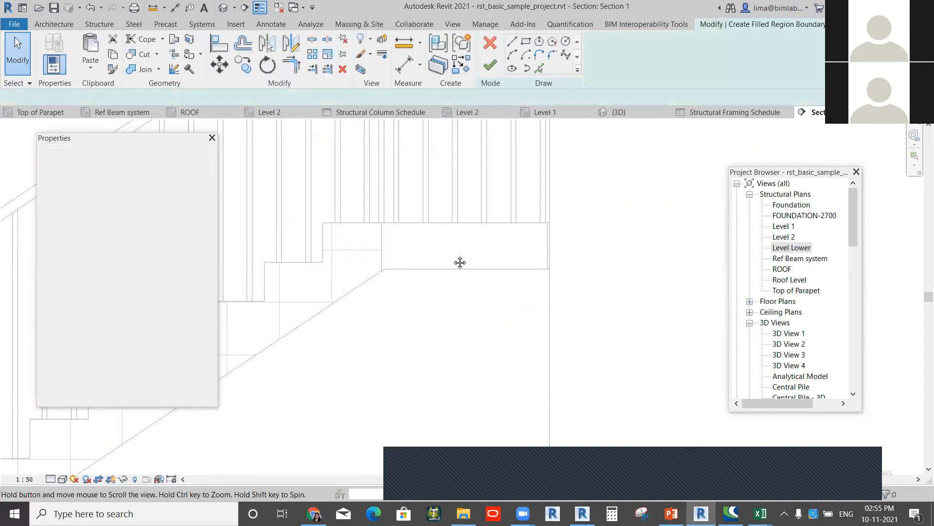
pyautogui.moveTo(367, 278); pyautogui.dragTo(559, 250, button='middle')
pyautogui.click(573, 243)
pyautogui.moveTo(379, 387); pyautogui.dragTo(696, 215, button='middle')
pyautogui.moveTo(285, 436); pyautogui.dragTo(425, 271, button='middle')
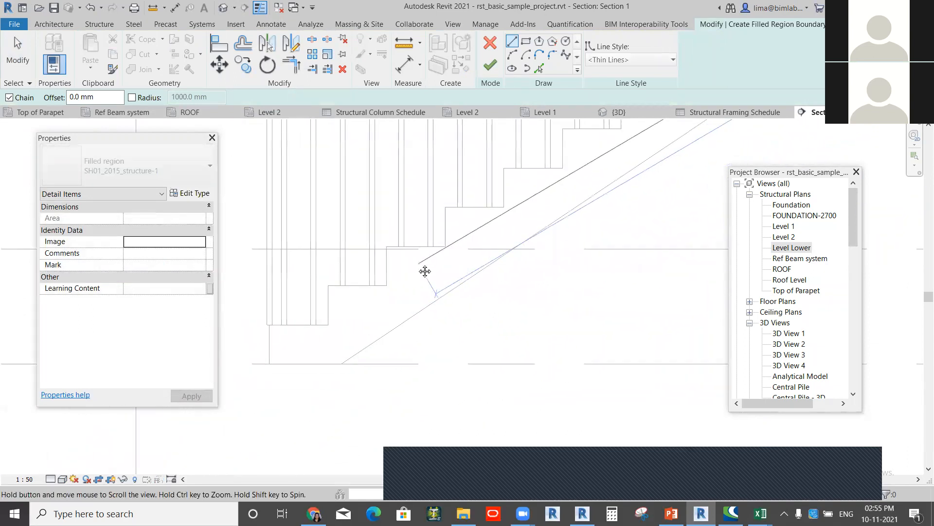
pyautogui.click(341, 363)
pyautogui.click(269, 363)
pyautogui.click(269, 325)
# Step: Draw a horizontal line from the first riser's top to the sloped underside, trim the corner, and finish the filled region
pyautogui.scroll(6, 272, 325)
pyautogui.scroll(-4, 452, 300)
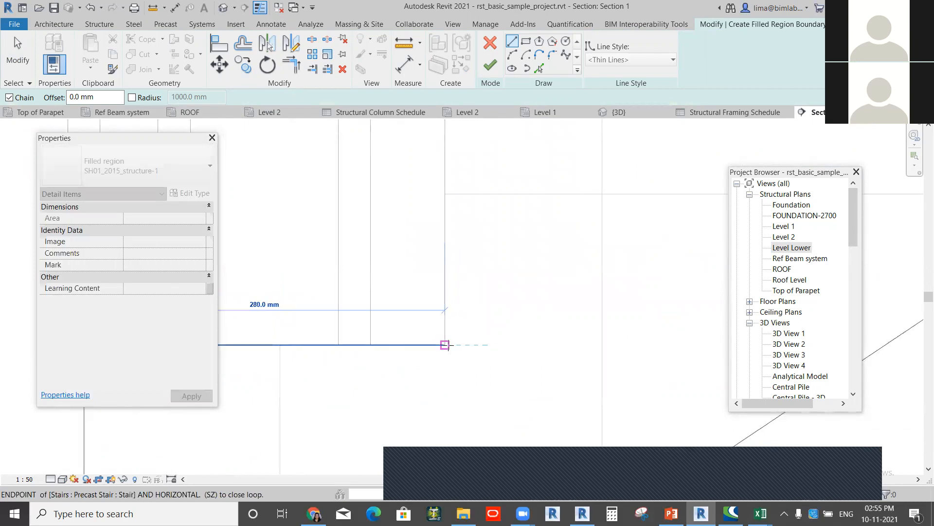
pyautogui.scroll(-3, 379, 336)
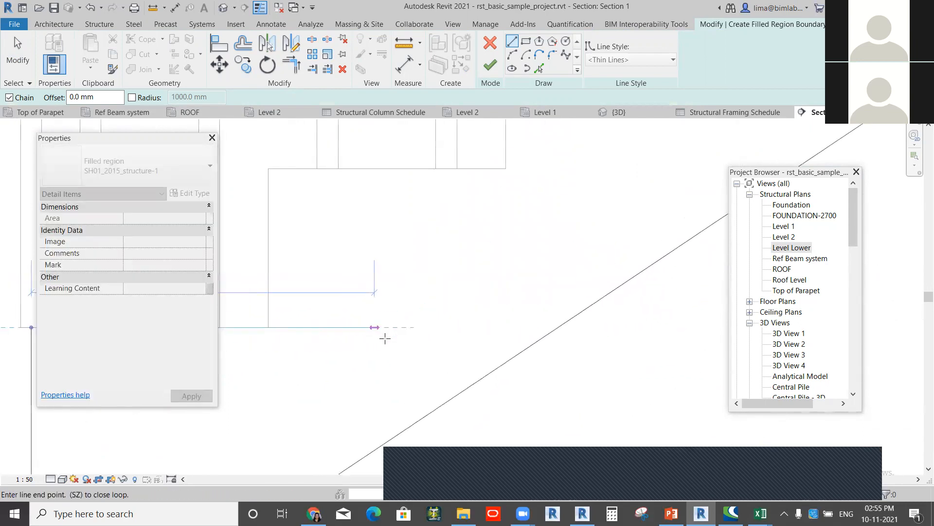
pyautogui.click(557, 330)
pyautogui.scroll(-1, 476, 301)
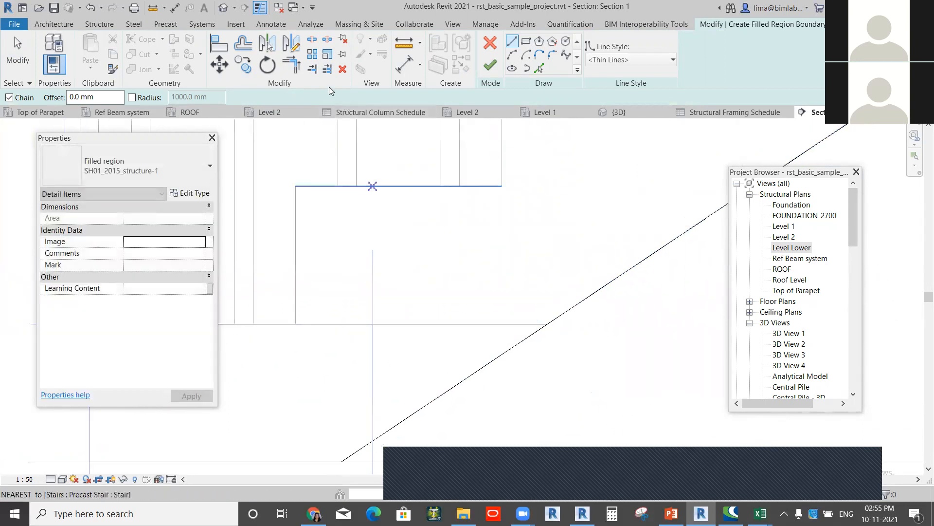
pyautogui.click(312, 68)
pyautogui.scroll(-3, 538, 331)
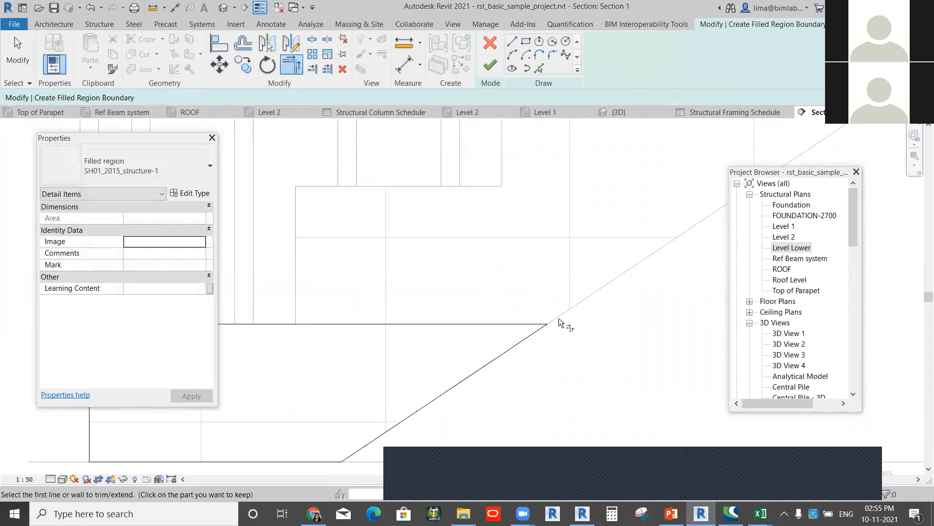
pyautogui.click(490, 64)
# Step: Duplicate the filled region's type as SH01_2015_structure-1 2
pyautogui.click(445, 362)
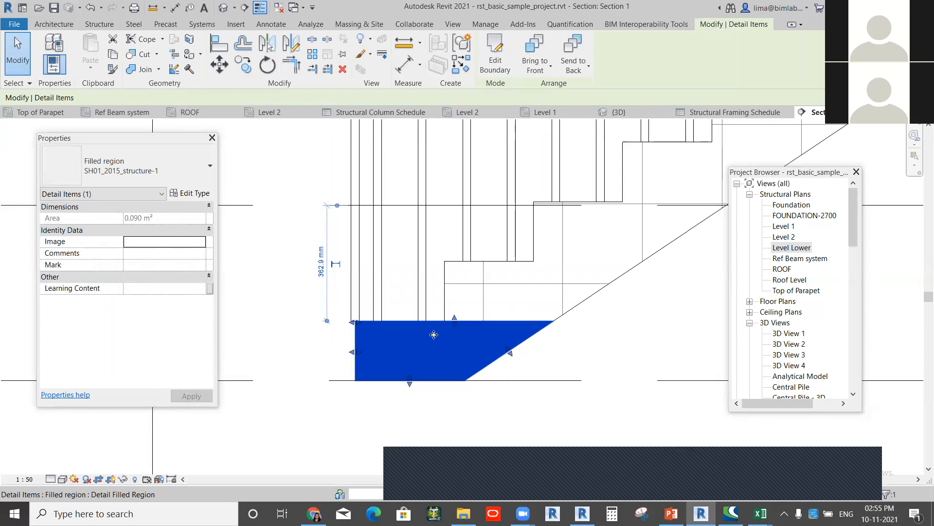
pyautogui.click(190, 193)
pyautogui.click(497, 65)
pyautogui.click(267, 219)
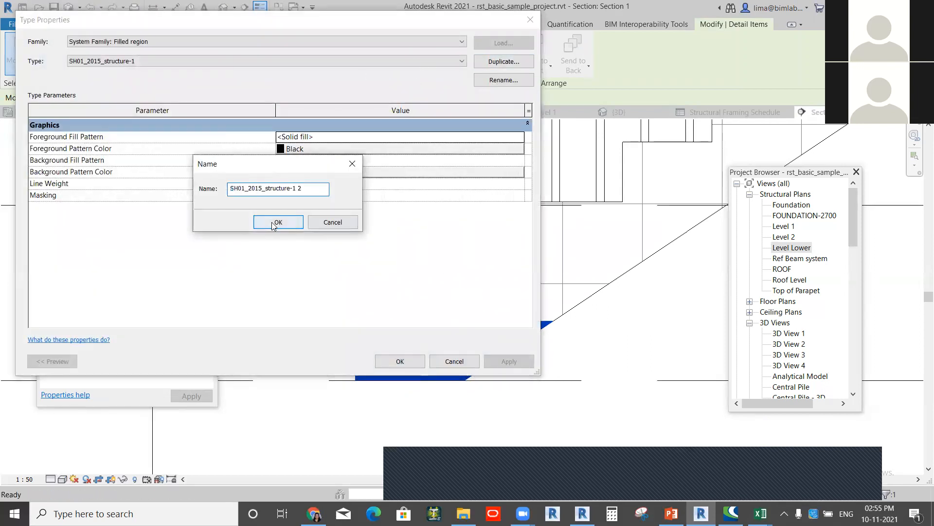
# Step: Set the duplicated type's foreground fill pattern to Bird Screen, apply it, and view the filled region at the stair's foot
pyautogui.click(520, 137)
pyautogui.click(297, 250)
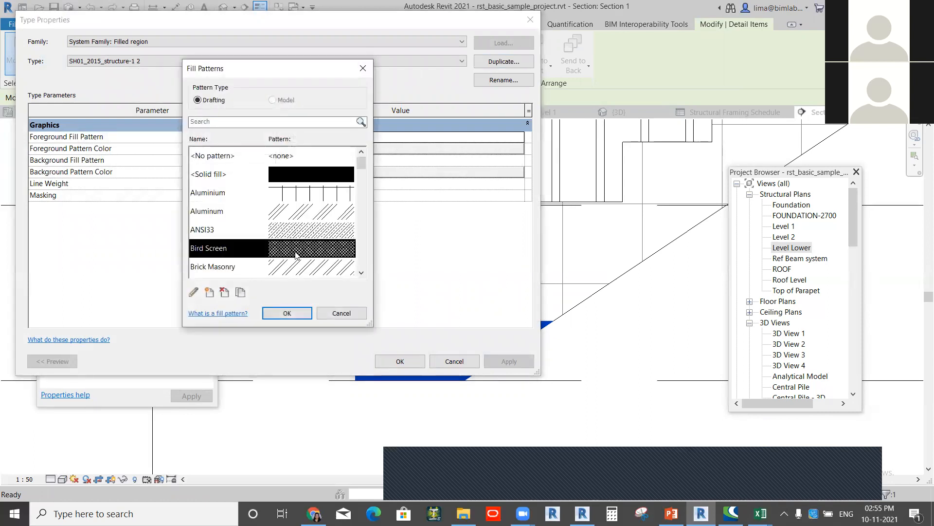
pyautogui.click(287, 313)
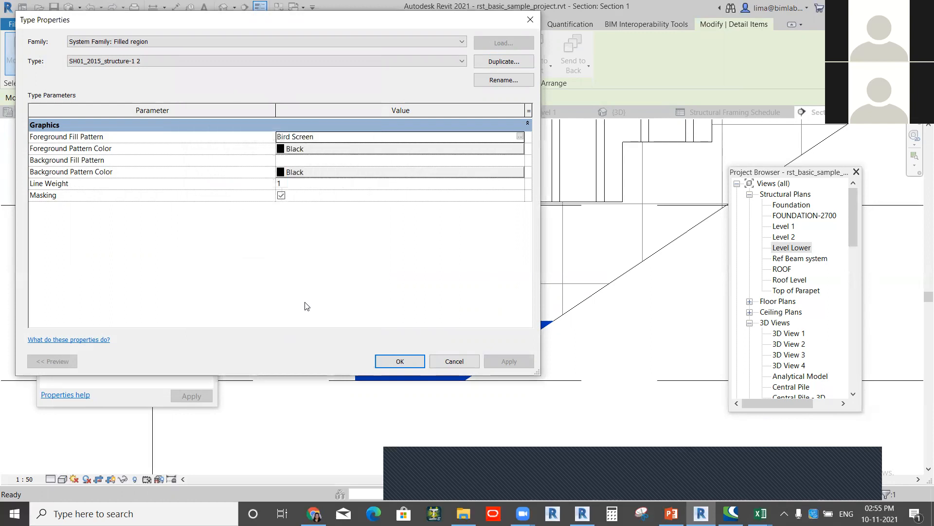
pyautogui.click(394, 366)
pyautogui.click(385, 402)
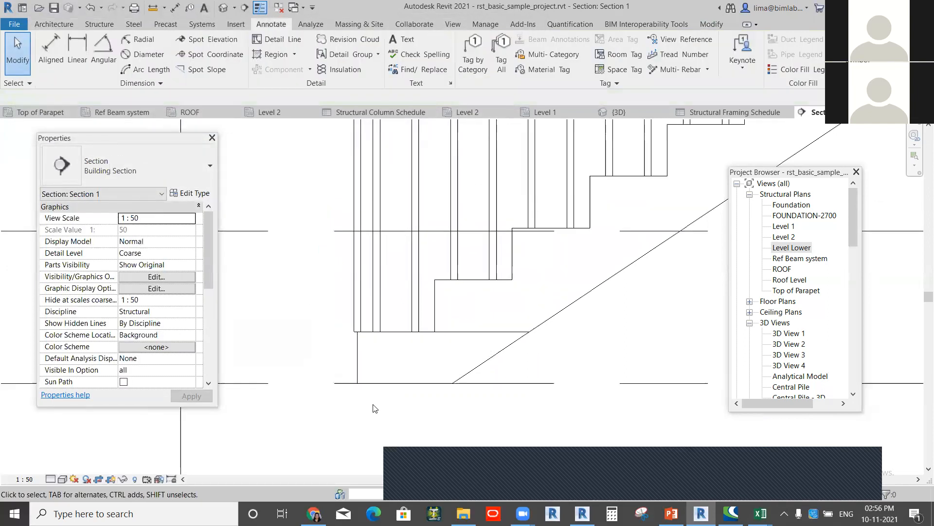
pyautogui.scroll(-4, 385, 402)
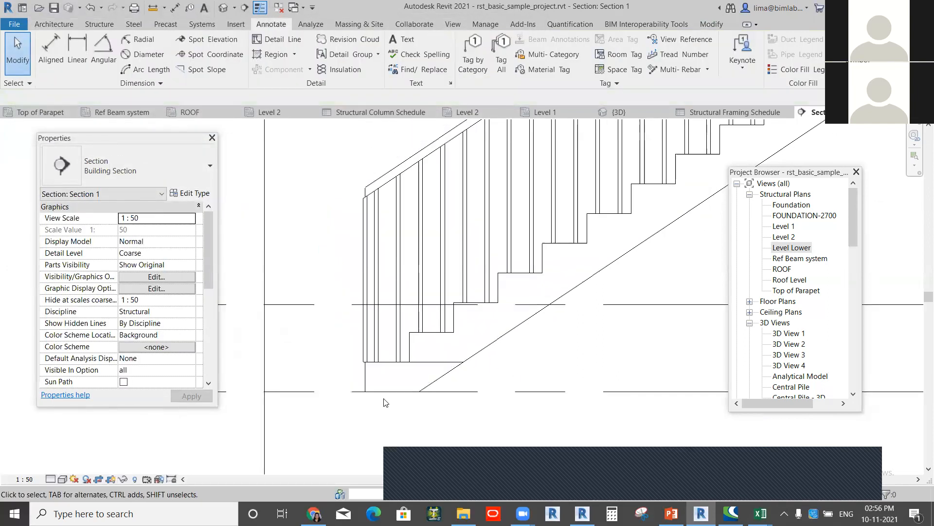
pyautogui.moveTo(524, 328); pyautogui.dragTo(442, 354, button='middle')
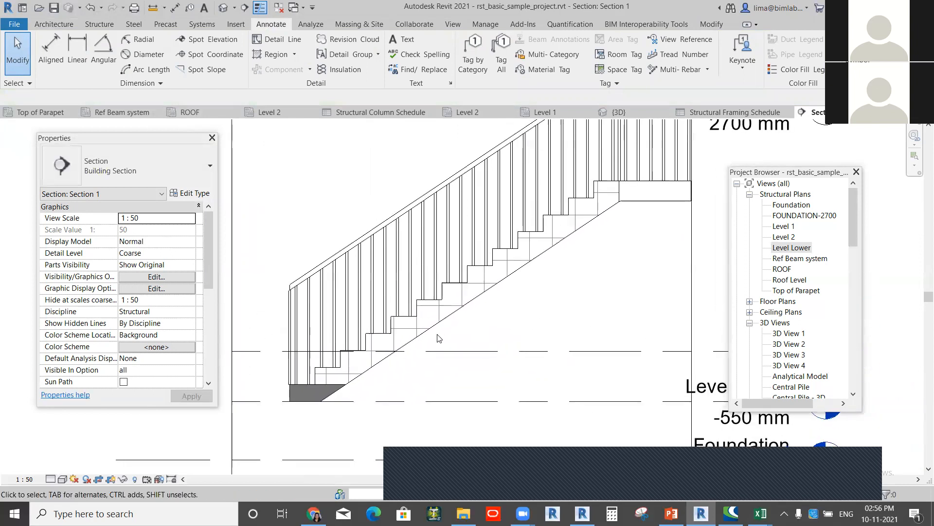
pyautogui.scroll(1, 438, 336)
# Step: Open the Level 1 structural plan and view the slab edge around grids B and C
pyautogui.doubleClick(781, 227)
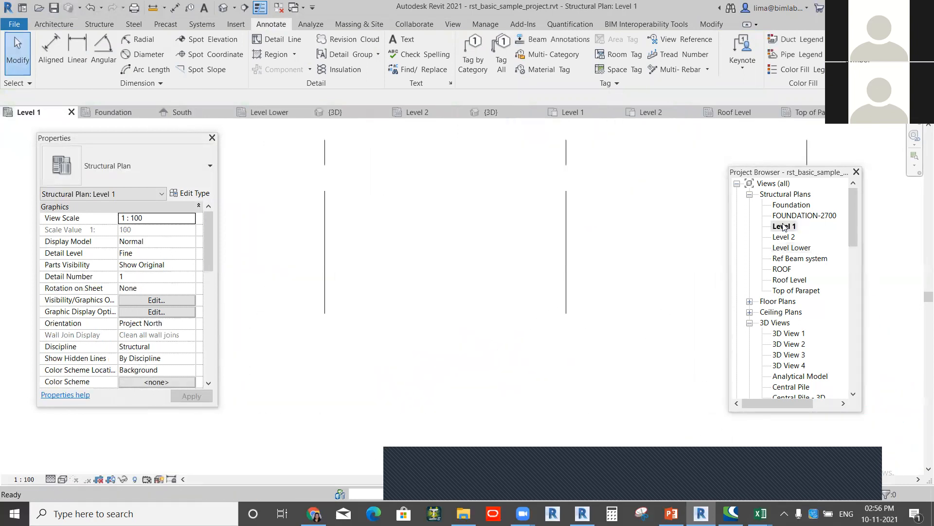
pyautogui.scroll(-1, 598, 288)
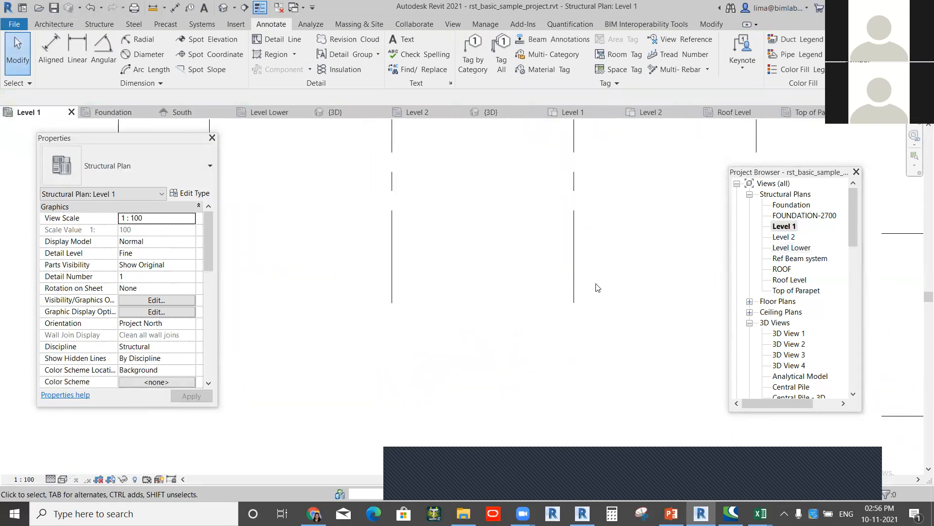
pyautogui.scroll(-2, 560, 327)
pyautogui.scroll(-2, 565, 257)
pyautogui.moveTo(567, 257); pyautogui.dragTo(510, 332, button='middle')
pyautogui.scroll(2, 301, 281)
pyautogui.moveTo(368, 303)
pyautogui.mouseDown(button='middle')
pyautogui.moveTo(425, 295)
pyautogui.moveTo(441, 282)
pyautogui.mouseUp(button='middle')
pyautogui.click(310, 69)
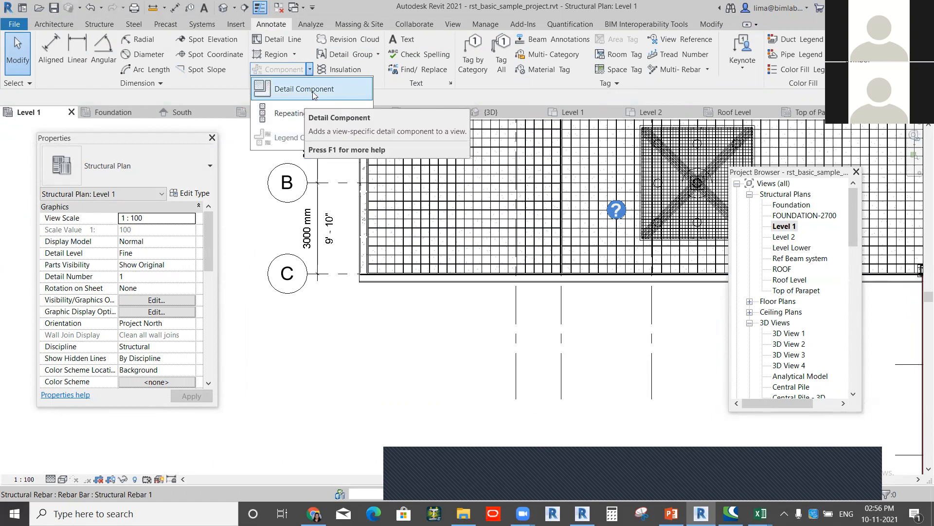
pyautogui.click(313, 94)
pyautogui.scroll(2, 355, 297)
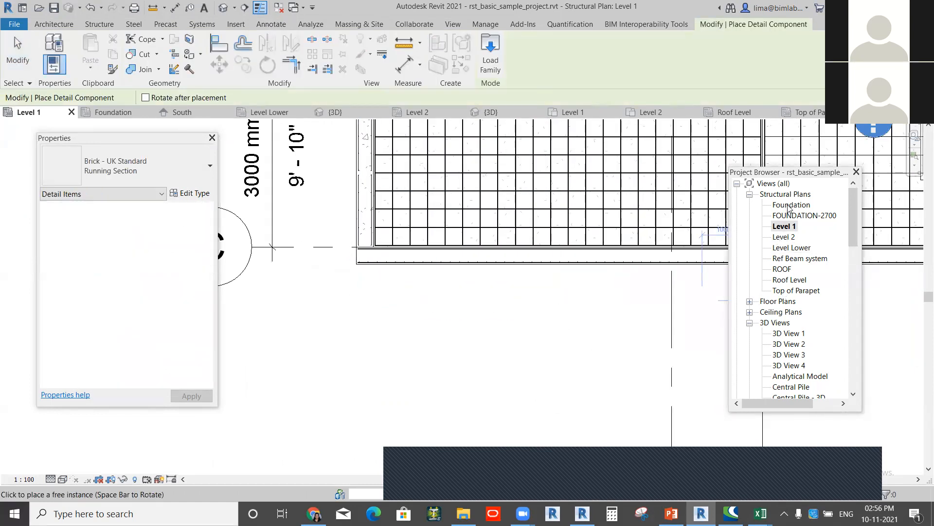
pyautogui.moveTo(538, 226); pyautogui.dragTo(516, 337, button='middle')
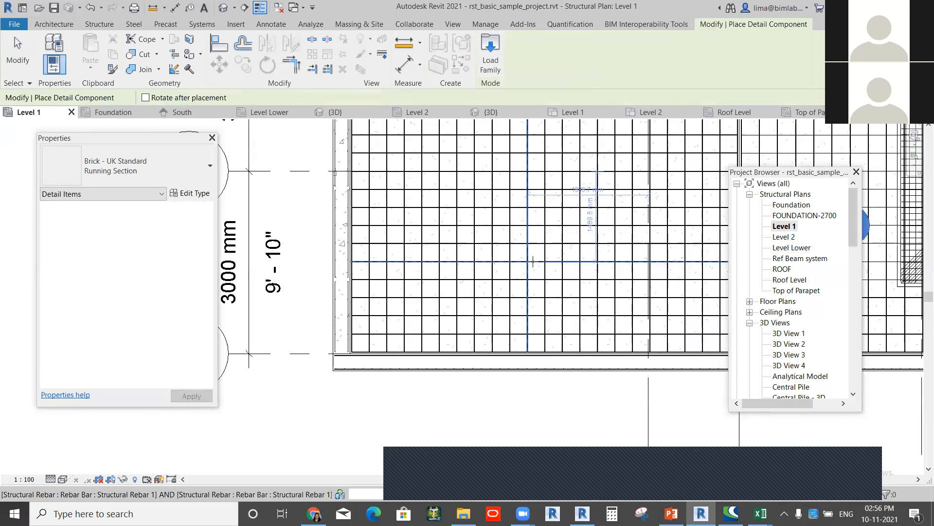
pyautogui.scroll(2, 535, 278)
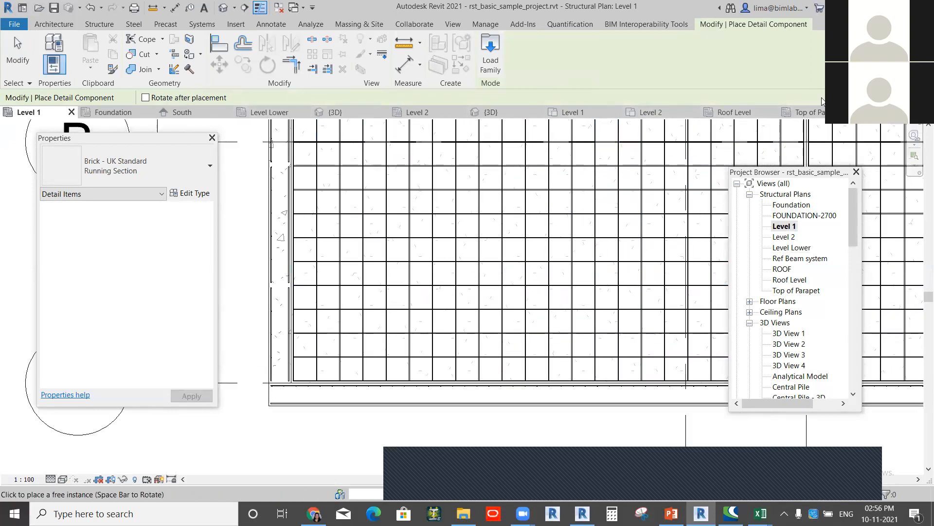
# Step: Switch to the Level 2 floor plan of Project2 and bring the whole ramp into view
pyautogui.click(652, 116)
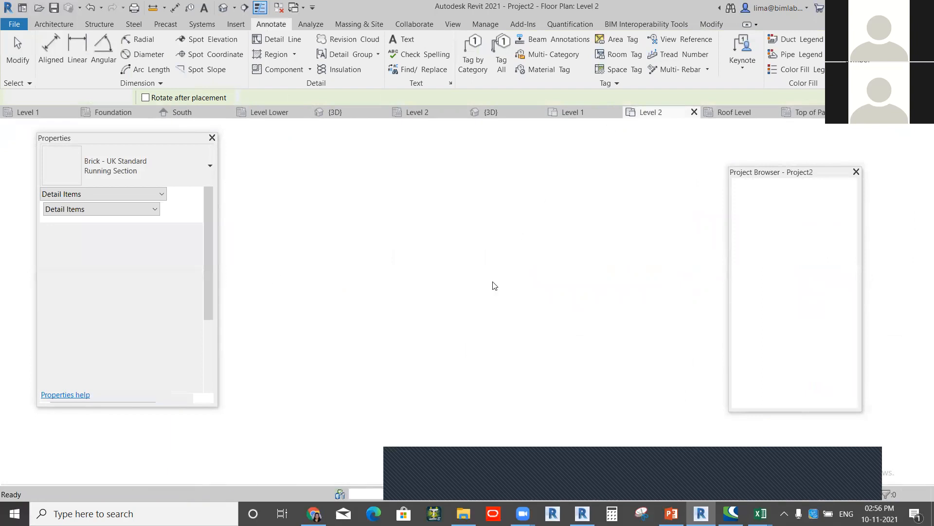
pyautogui.scroll(-4, 462, 319)
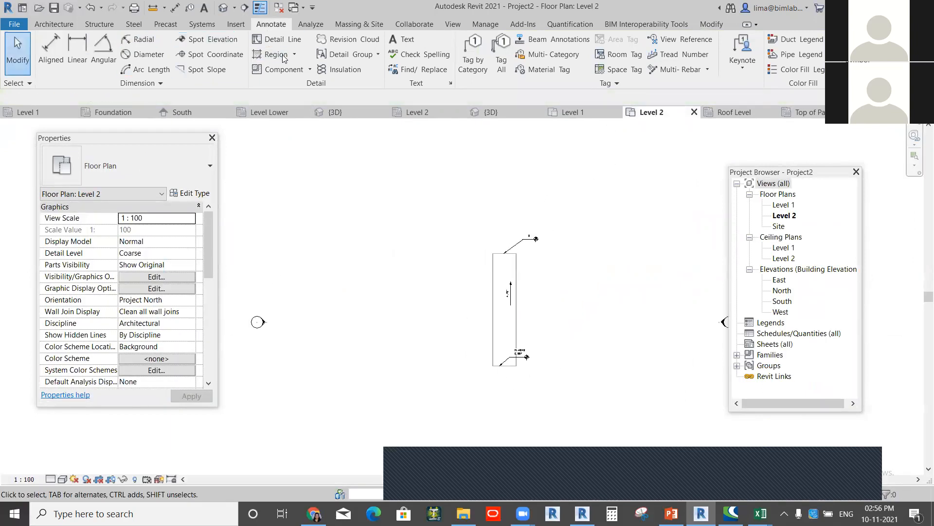
pyautogui.click(280, 40)
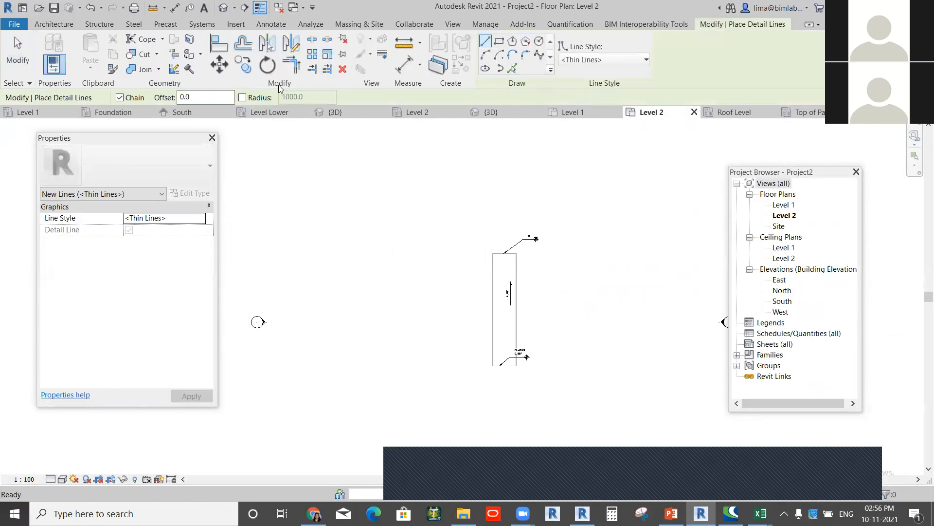
pyautogui.press('Escape')
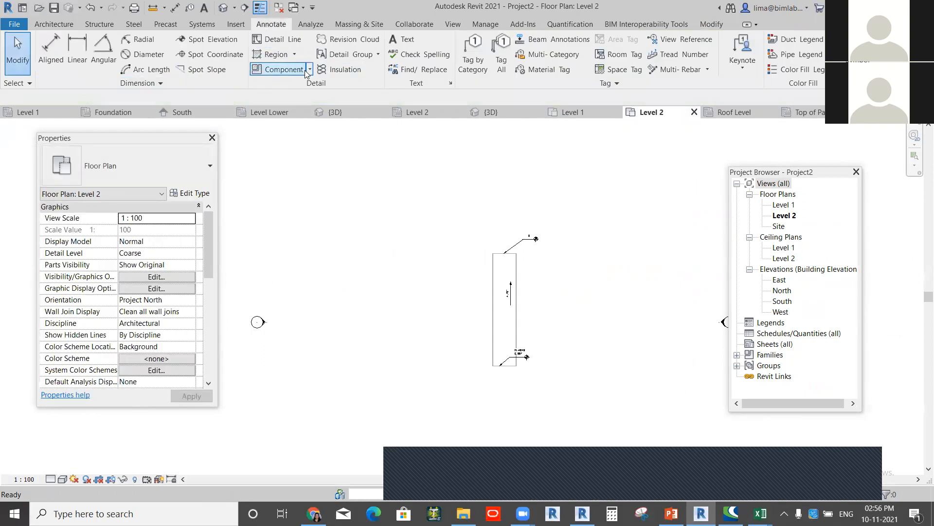
# Step: Place a UB-Universal Beam-Section UB203x133x30 detail component in the empty area left of the ramp
pyautogui.click(309, 70)
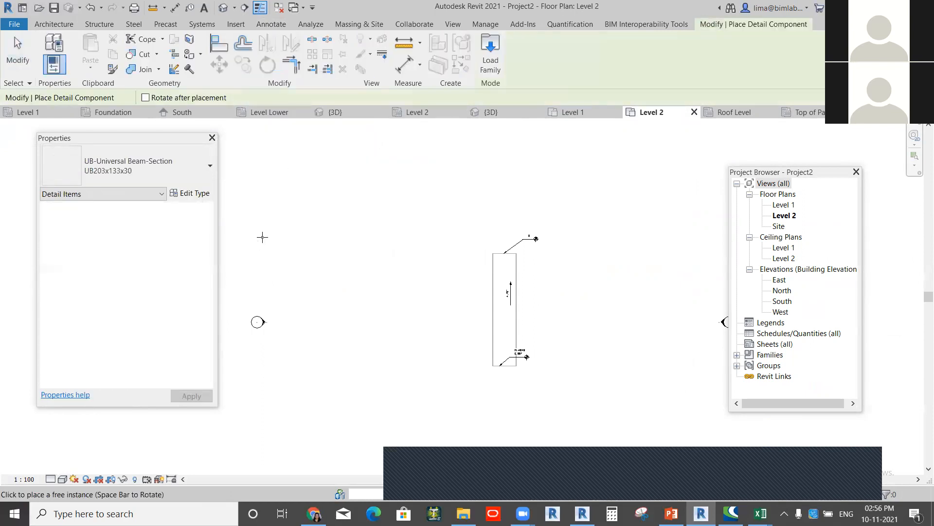
pyautogui.click(178, 166)
pyautogui.scroll(4, 417, 267)
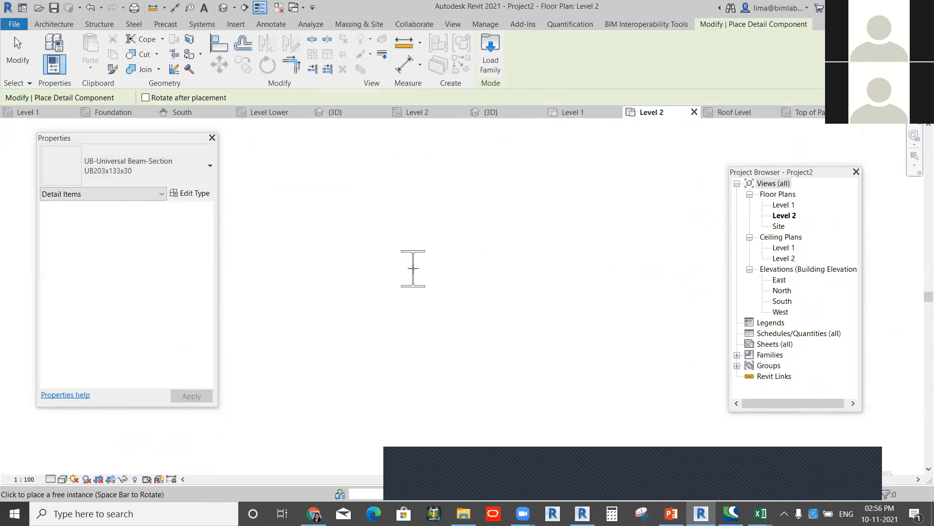
pyautogui.scroll(5, 418, 267)
pyautogui.click(389, 253)
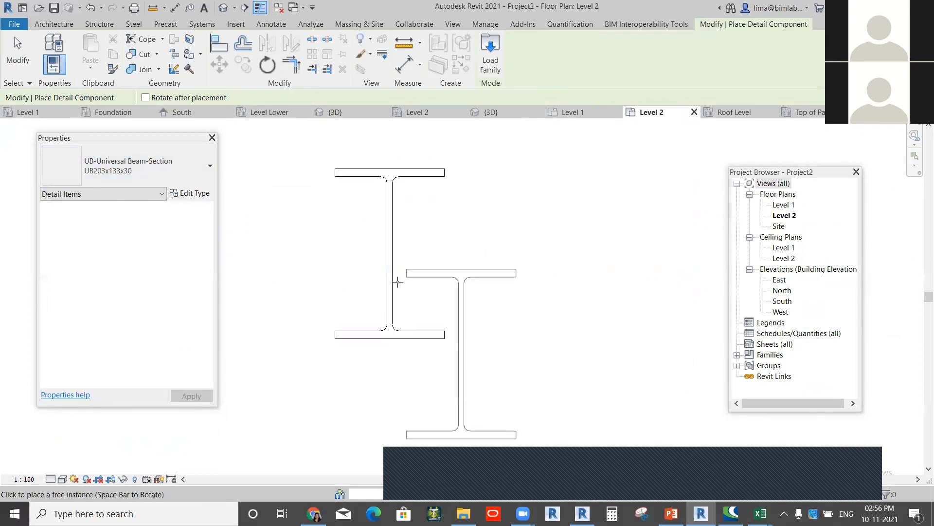
pyautogui.scroll(-5, 560, 309)
pyautogui.scroll(5, 533, 313)
pyautogui.scroll(2, 518, 310)
pyautogui.press('Escape')
# Step: Examine the type properties of the placed universal beam section, including its dimensions and identity data
pyautogui.click(424, 327)
pyautogui.scroll(-1, 382, 328)
pyautogui.scroll(1, 382, 328)
pyautogui.scroll(-2, 398, 297)
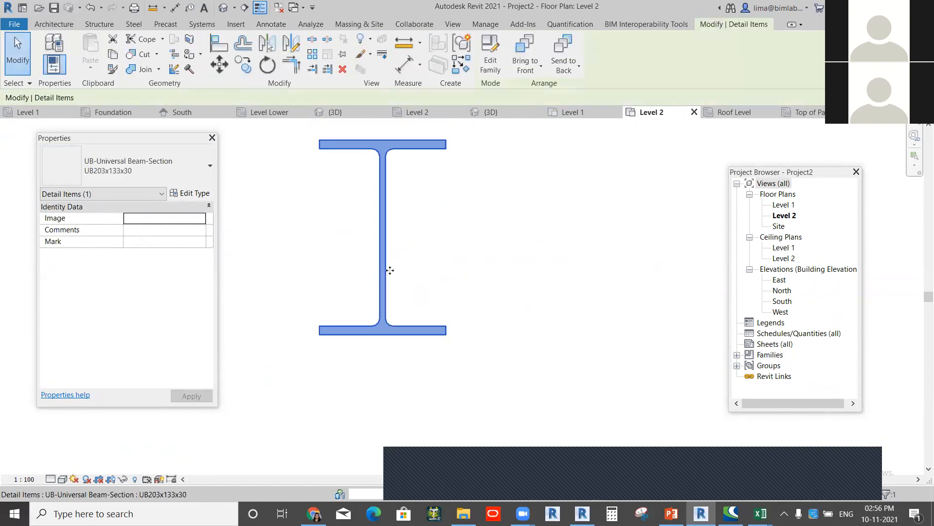
pyautogui.moveTo(417, 259); pyautogui.dragTo(415, 274, button='middle')
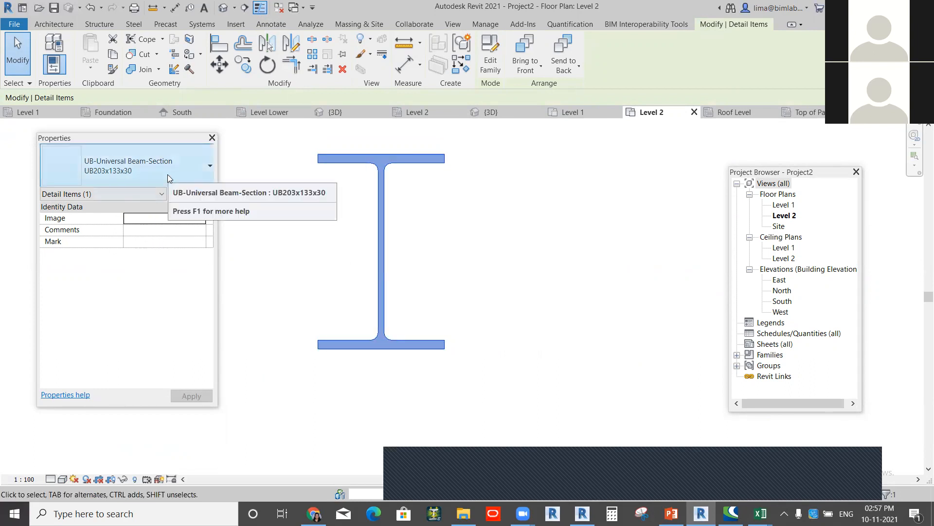
pyautogui.click(190, 193)
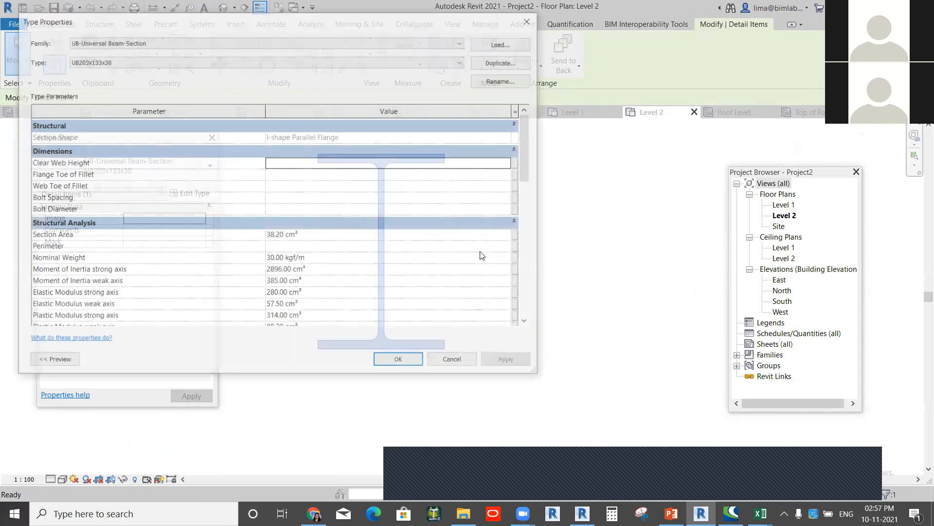
pyautogui.moveTo(530, 176); pyautogui.dragTo(524, 263)
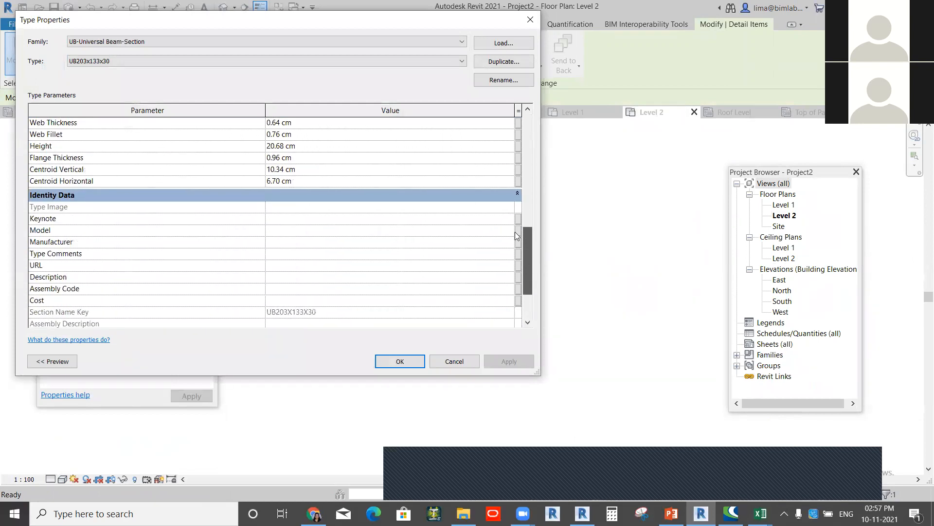
pyautogui.scroll(10, 510, 194)
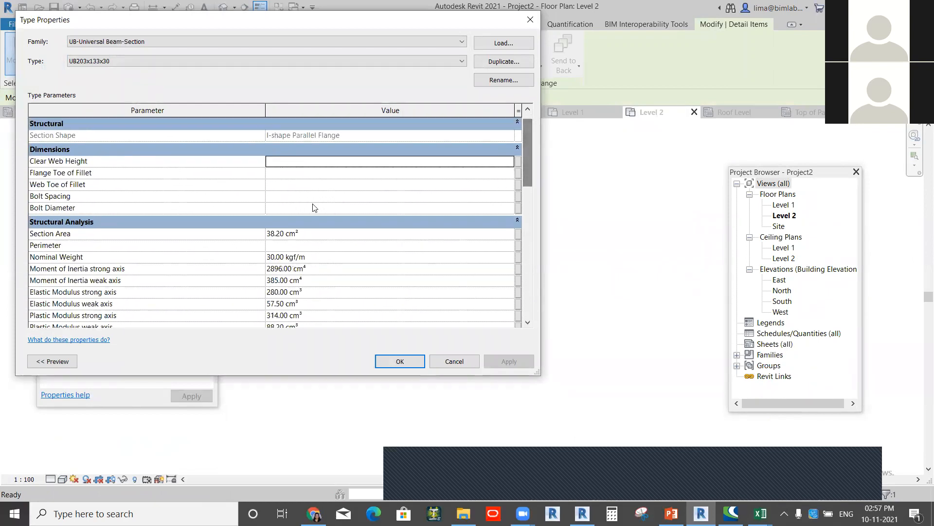
pyautogui.click(530, 19)
pyautogui.moveTo(410, 268); pyautogui.dragTo(408, 275, button='middle')
pyautogui.scroll(-4, 404, 245)
pyautogui.click(461, 242)
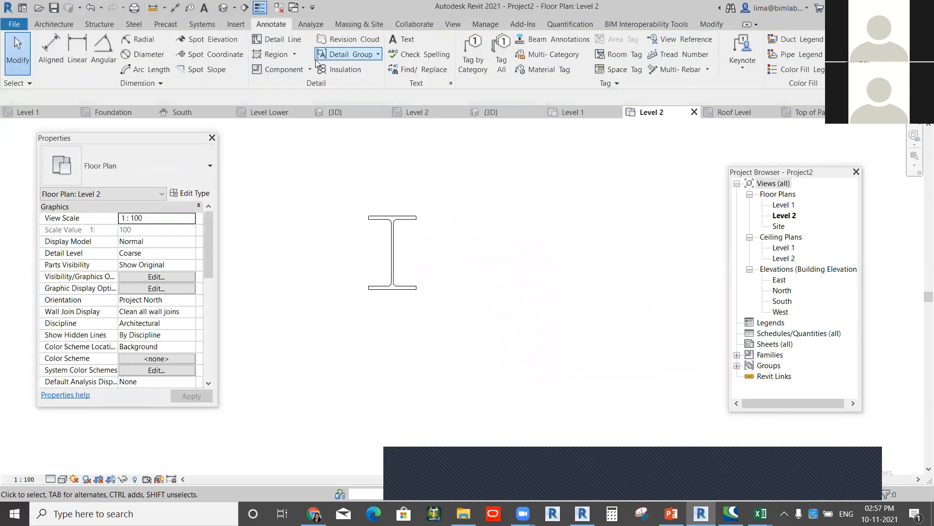
# Step: Place a vertical Brick repeating detail about 900 mm long to the right of the beam section
pyautogui.click(310, 69)
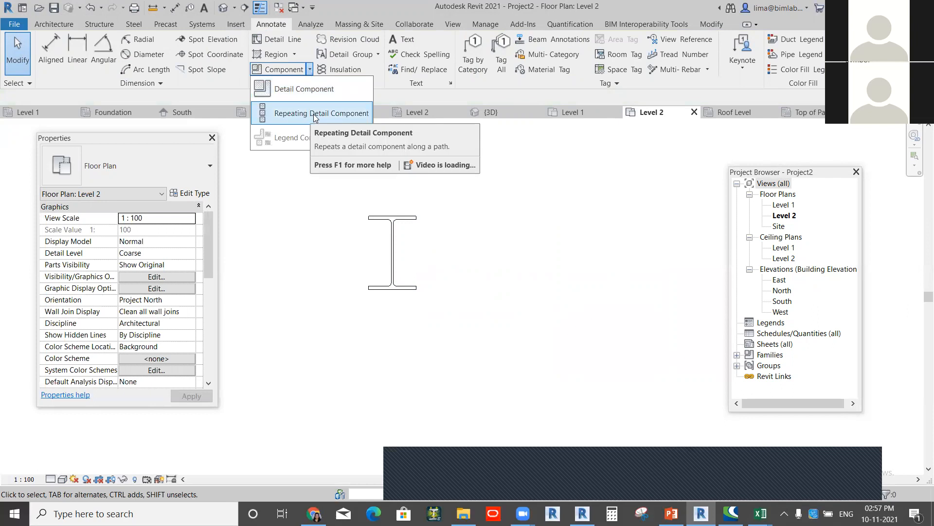
pyautogui.click(314, 115)
pyautogui.click(131, 165)
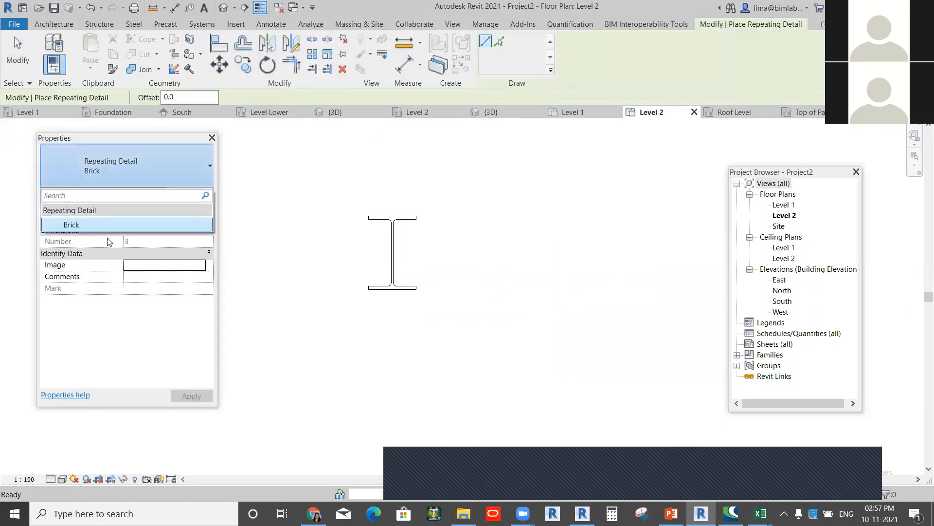
pyautogui.click(505, 408)
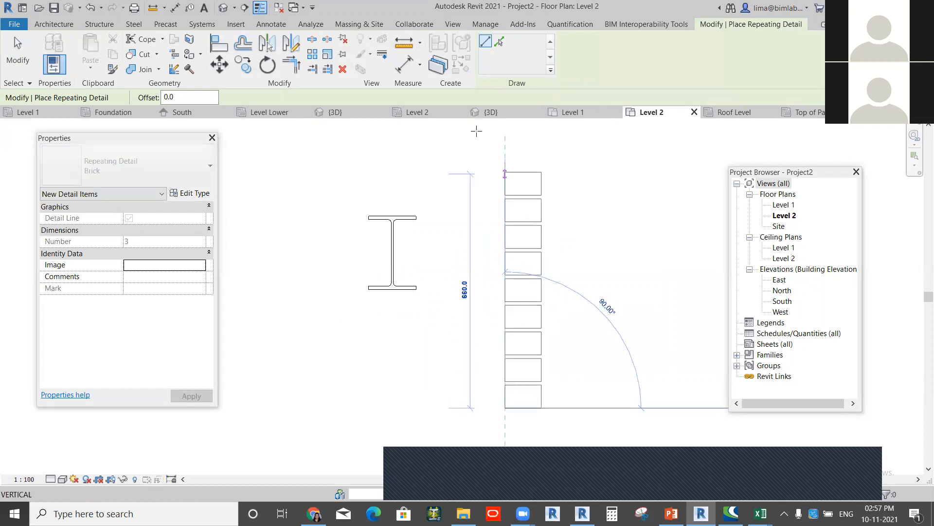
pyautogui.scroll(-2, 495, 249)
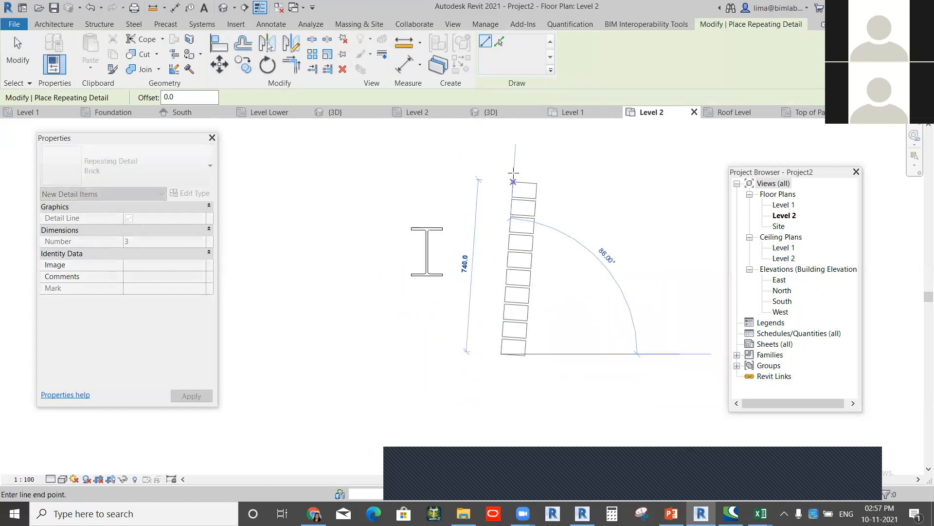
pyautogui.click(504, 151)
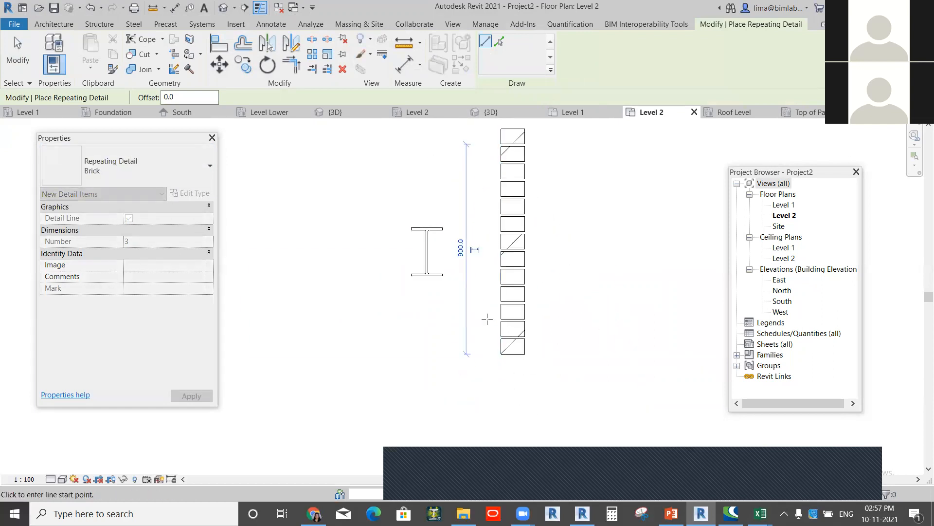
pyautogui.scroll(-1, 485, 330)
pyautogui.scroll(3, 518, 323)
pyautogui.scroll(-3, 489, 355)
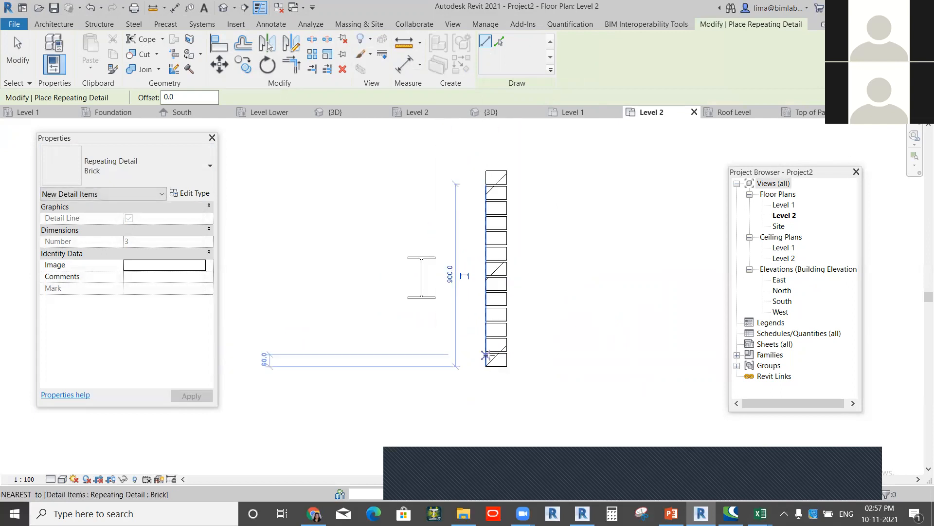
pyautogui.press('Escape')
pyautogui.scroll(-2, 367, 297)
pyautogui.press('Escape')
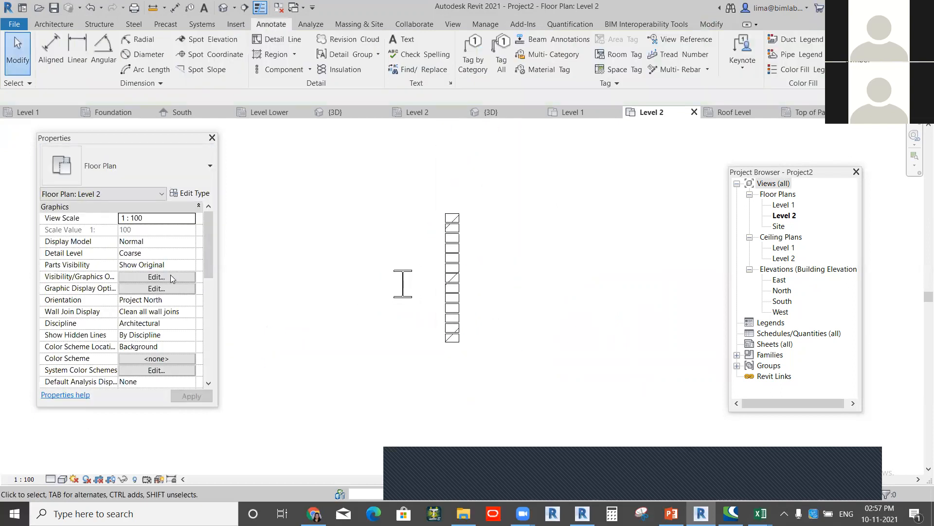
# Step: Turn on Crop View and Crop Region Visible for the Level 2 floor plan
pyautogui.scroll(-5, 210, 263)
pyautogui.click(123, 288)
pyautogui.click(123, 300)
pyautogui.scroll(-2, 471, 343)
pyautogui.scroll(-2, 472, 343)
pyautogui.moveTo(493, 377); pyautogui.dragTo(403, 275, button='middle')
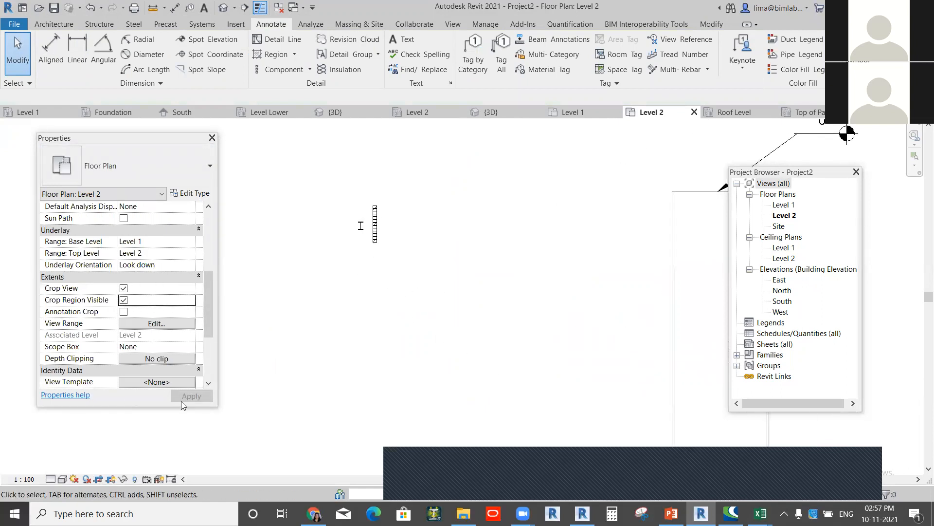
# Step: Shrink the crop region by moving its left edge toward the ramp, its lower edge to the ramp's foot, and its upper edge down
pyautogui.scroll(-5, 407, 292)
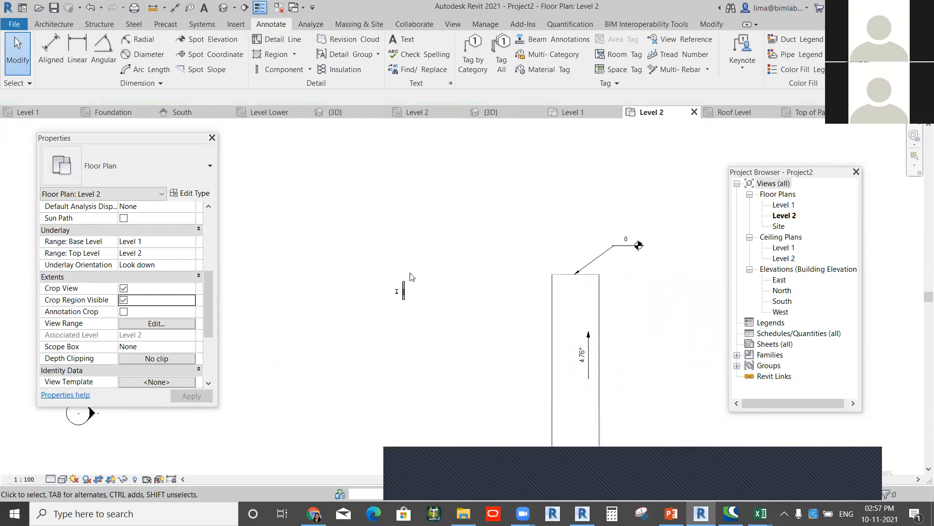
pyautogui.moveTo(367, 396); pyautogui.dragTo(384, 316, button='middle')
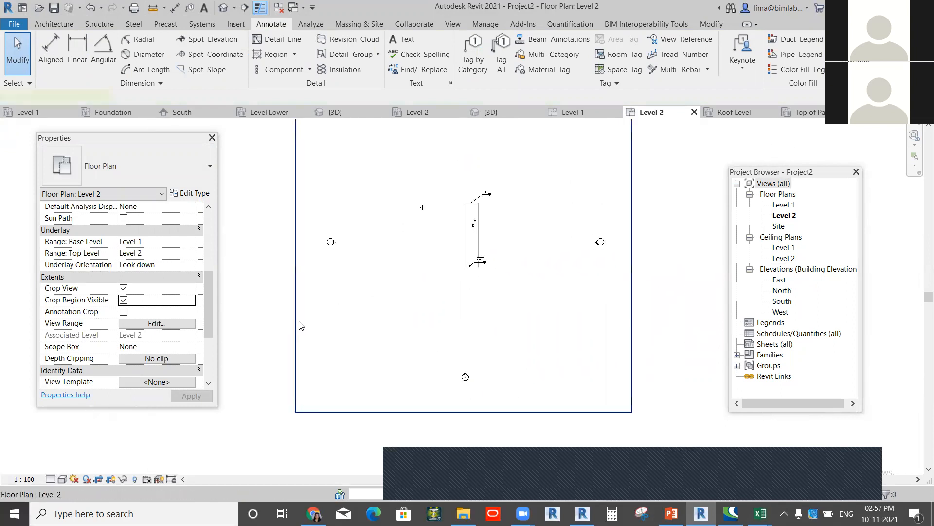
pyautogui.click(297, 323)
pyautogui.moveTo(295, 243); pyautogui.dragTo(415, 243)
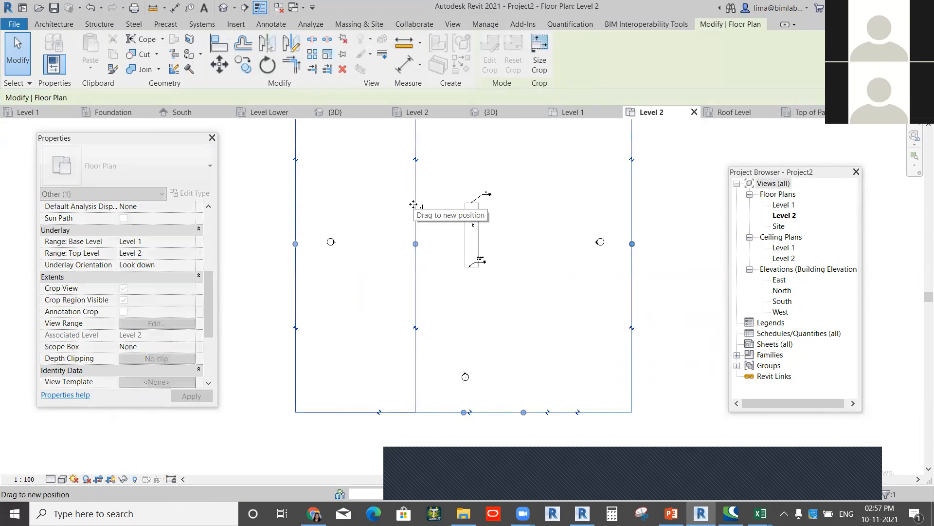
pyautogui.moveTo(515, 410); pyautogui.dragTo(479, 267)
pyautogui.scroll(-2, 485, 263)
pyautogui.moveTo(481, 247); pyautogui.dragTo(476, 275, button='middle')
pyautogui.scroll(2, 527, 185)
pyautogui.moveTo(517, 167)
pyautogui.mouseDown()
pyautogui.moveTo(504, 306)
pyautogui.moveTo(444, 305)
pyautogui.mouseUp()
pyautogui.scroll(4, 438, 307)
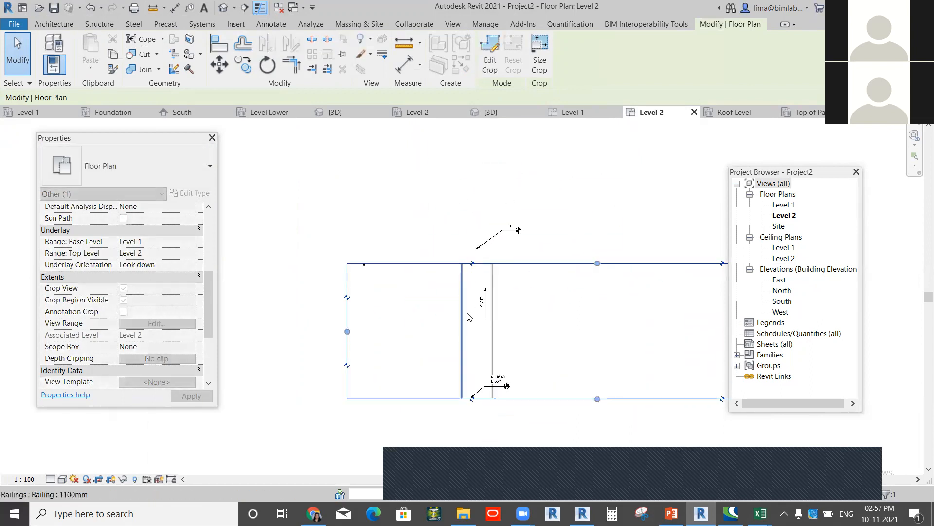
pyautogui.click(326, 331)
# Step: Place a vertical Brick repeating detail along the ramp's left railing, from its foot to beyond the crop region's upper edge
pyautogui.moveTo(325, 332); pyautogui.dragTo(290, 260, button='middle')
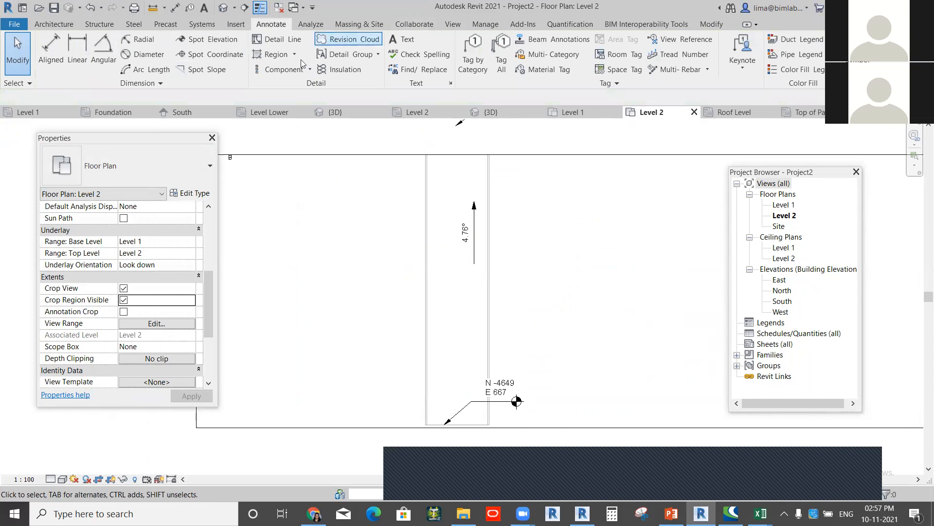
pyautogui.click(287, 71)
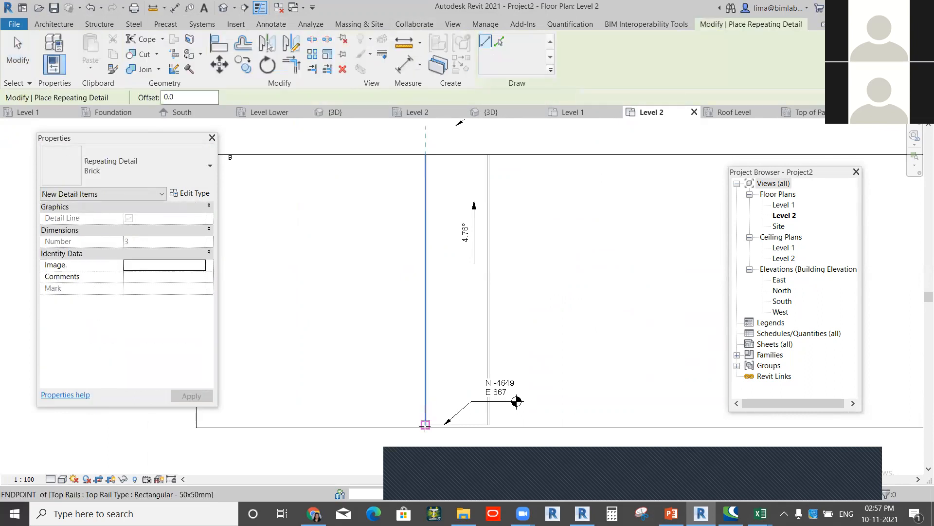
pyautogui.scroll(3, 424, 420)
pyautogui.click(426, 432)
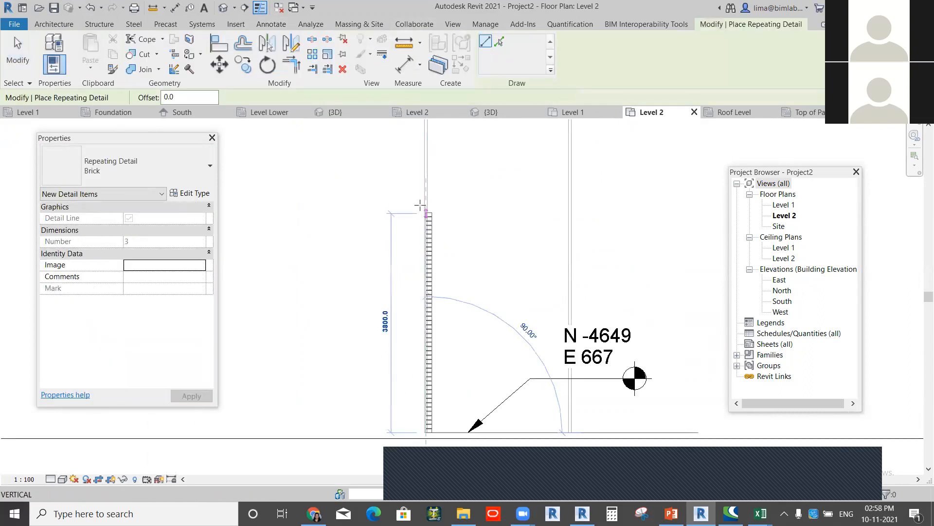
pyautogui.scroll(-1, 419, 203)
pyautogui.moveTo(442, 138); pyautogui.dragTo(425, 346, button='middle')
pyautogui.scroll(-2, 412, 229)
pyautogui.scroll(2, 406, 252)
pyautogui.moveTo(425, 171); pyautogui.dragTo(424, 424, button='middle')
pyautogui.scroll(1, 423, 325)
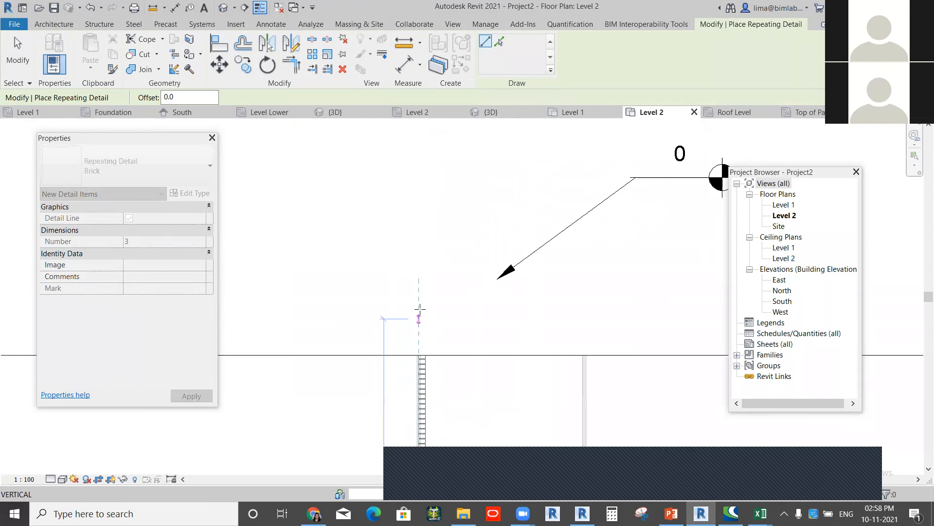
pyautogui.click(419, 306)
pyautogui.scroll(3, 416, 390)
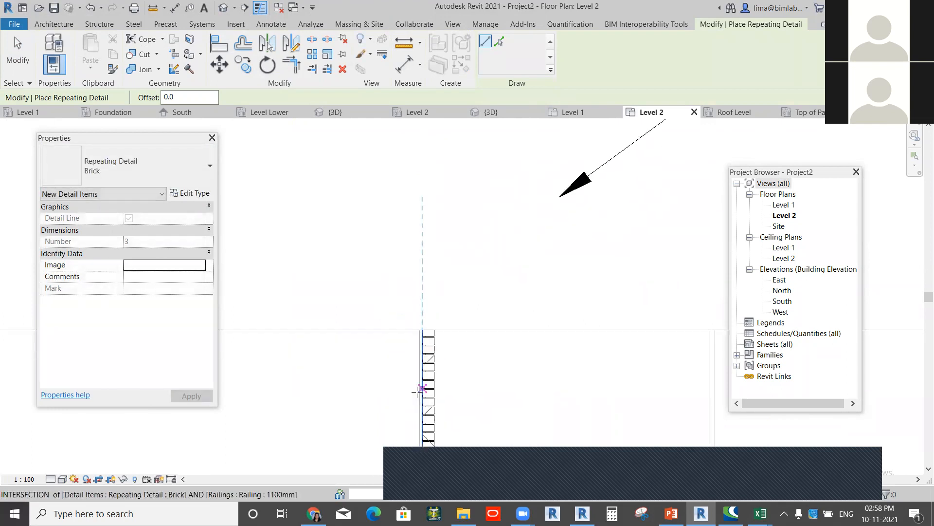
pyautogui.scroll(4, 432, 352)
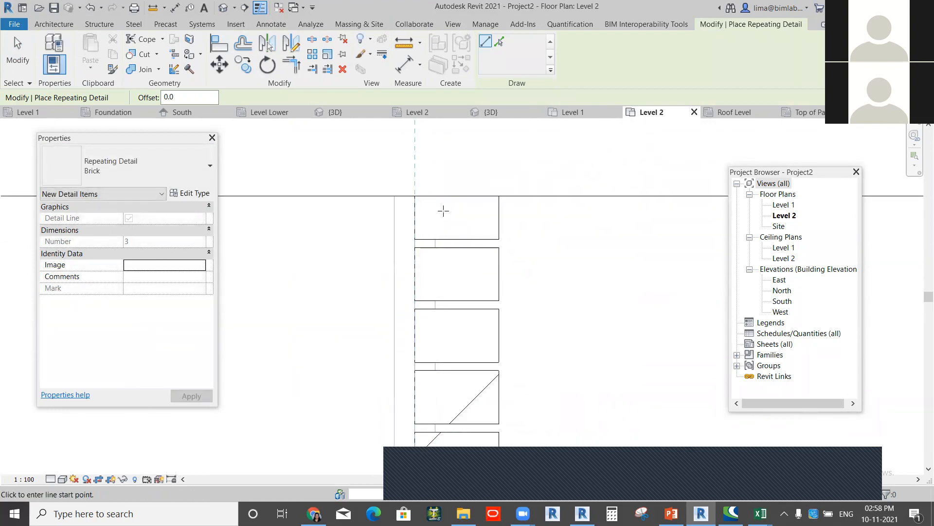
pyautogui.press('Escape')
pyautogui.press('Escape')
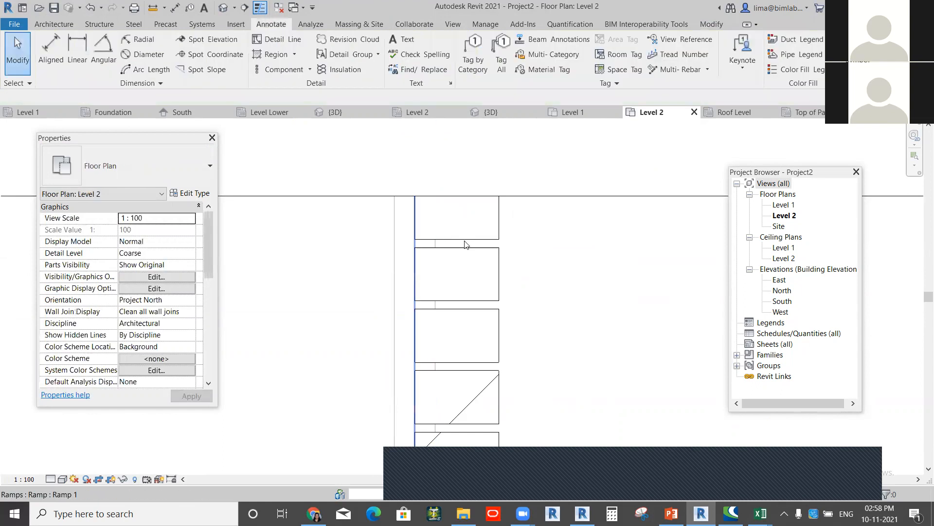
# Step: Select the ramp at the crop region's upper edge to examine how the brick detail overlaps it
pyautogui.click(469, 245)
pyautogui.scroll(1, 467, 272)
pyautogui.scroll(-1, 468, 272)
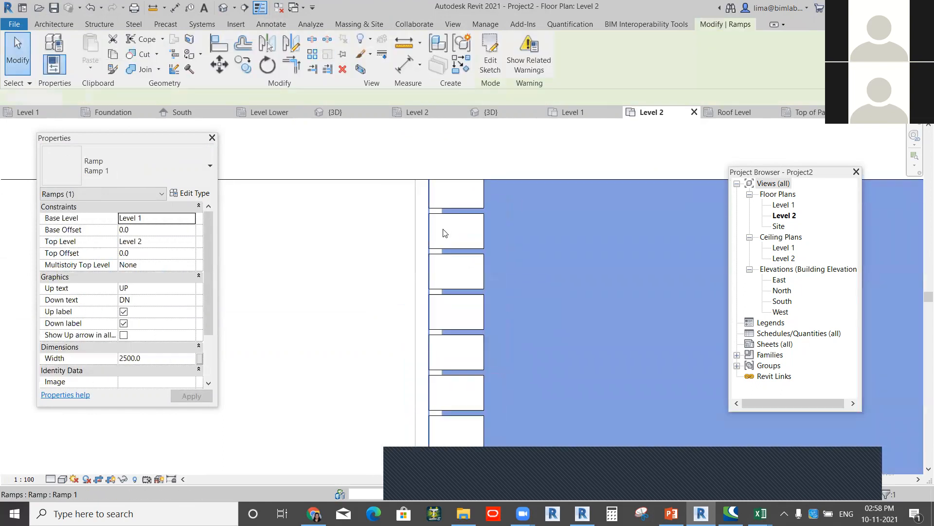
pyautogui.press('Escape')
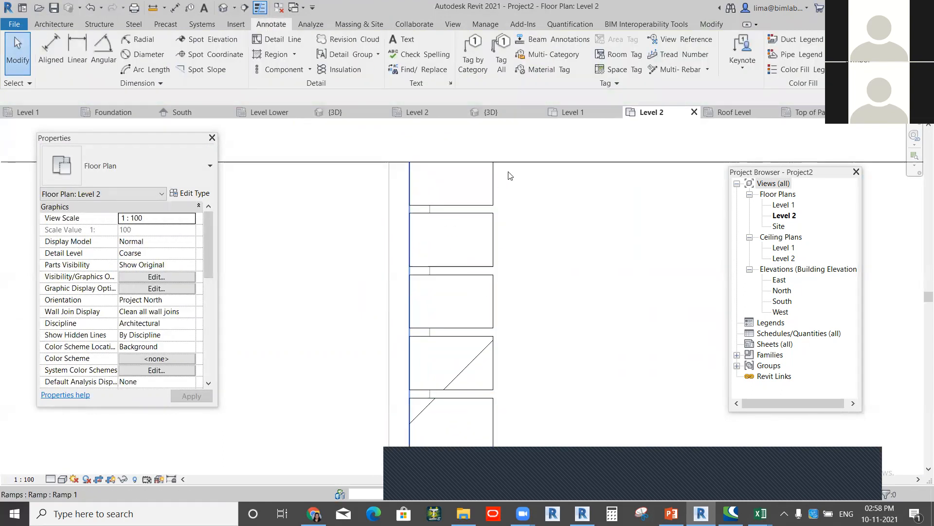
pyautogui.click(474, 284)
pyautogui.press('Escape')
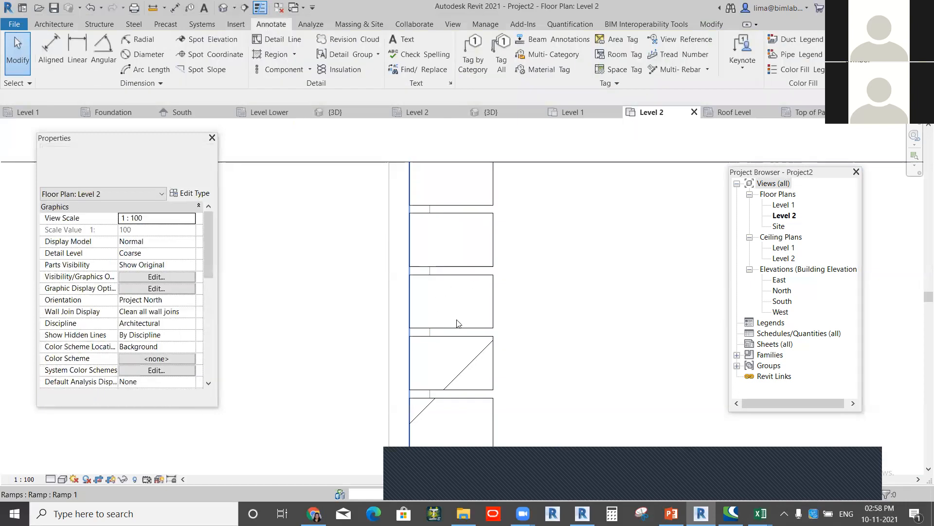
# Step: Open the ROOF structural plan of the rst_basic_sample_project model
pyautogui.scroll(-3, 475, 251)
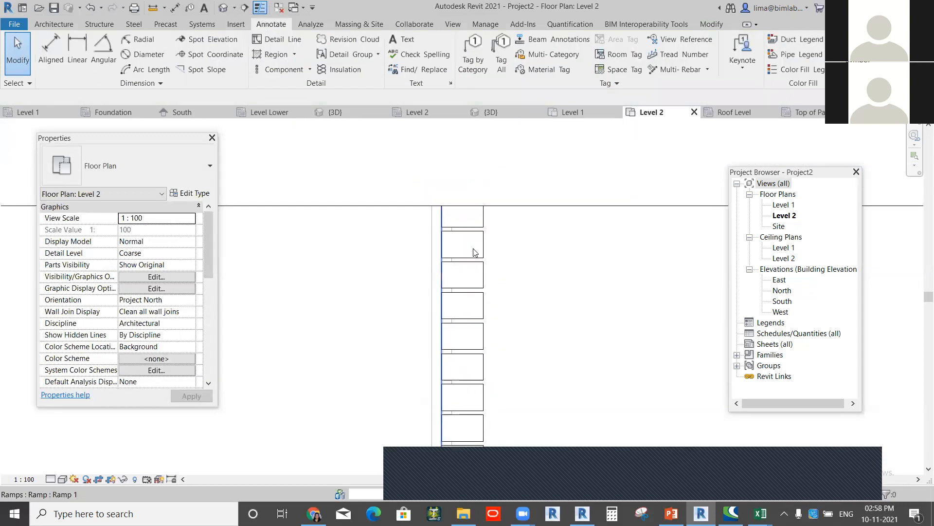
pyautogui.scroll(-3, 343, 211)
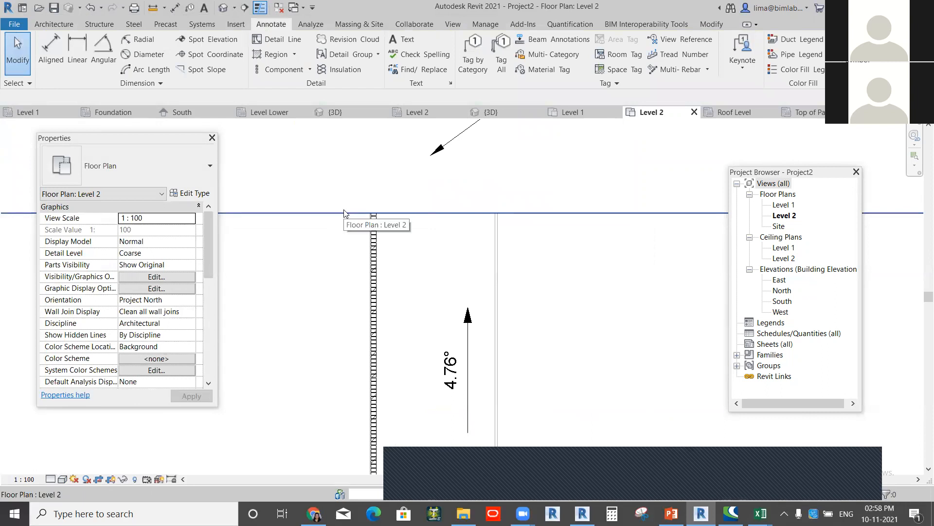
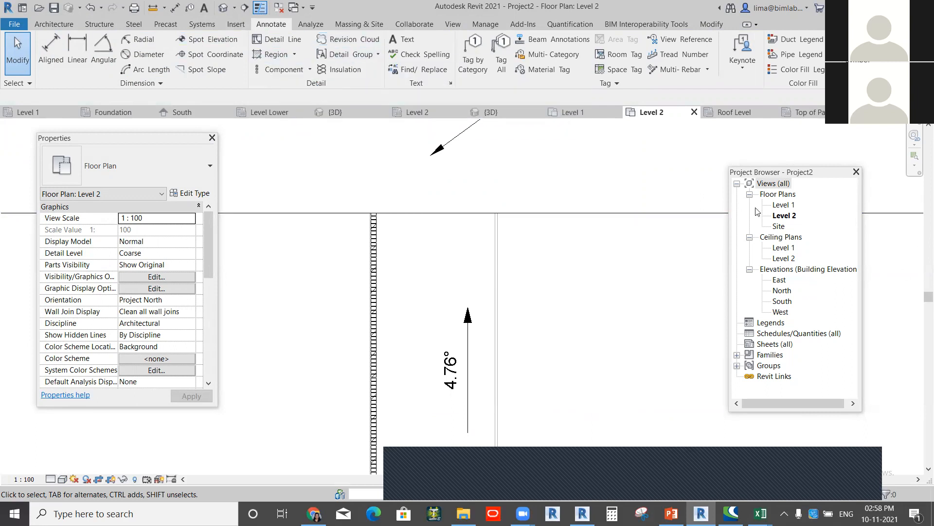
pyautogui.doubleClick(784, 205)
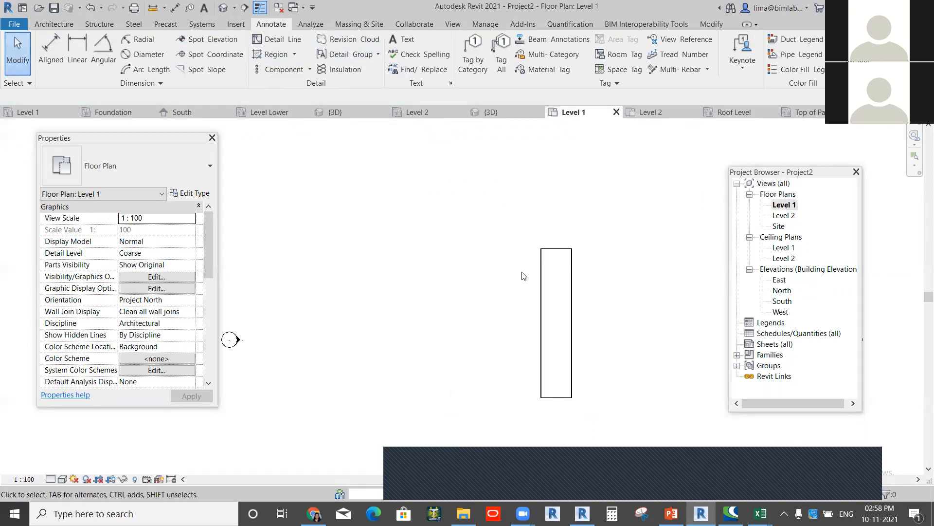
pyautogui.click(803, 112)
pyautogui.scroll(-9, 486, 273)
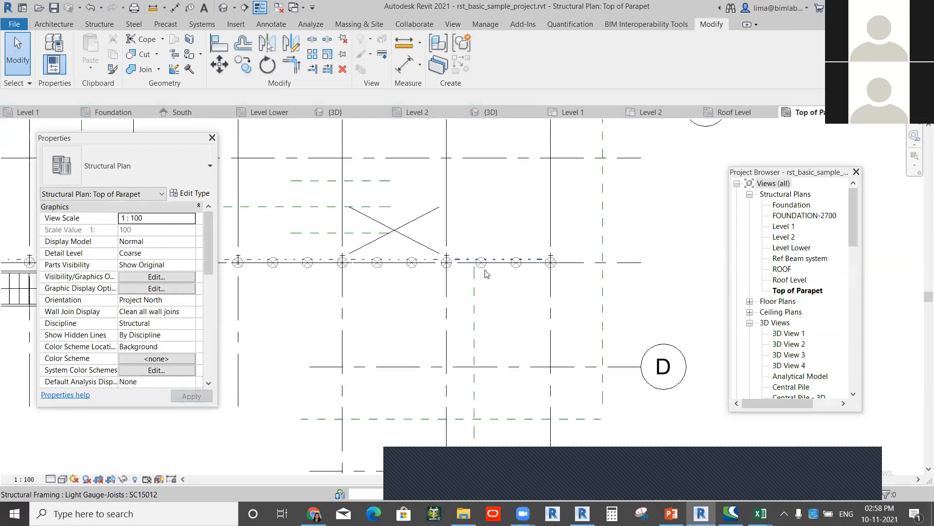
pyautogui.moveTo(411, 219); pyautogui.dragTo(479, 192, button='middle')
pyautogui.moveTo(673, 231); pyautogui.dragTo(666, 241, button='middle')
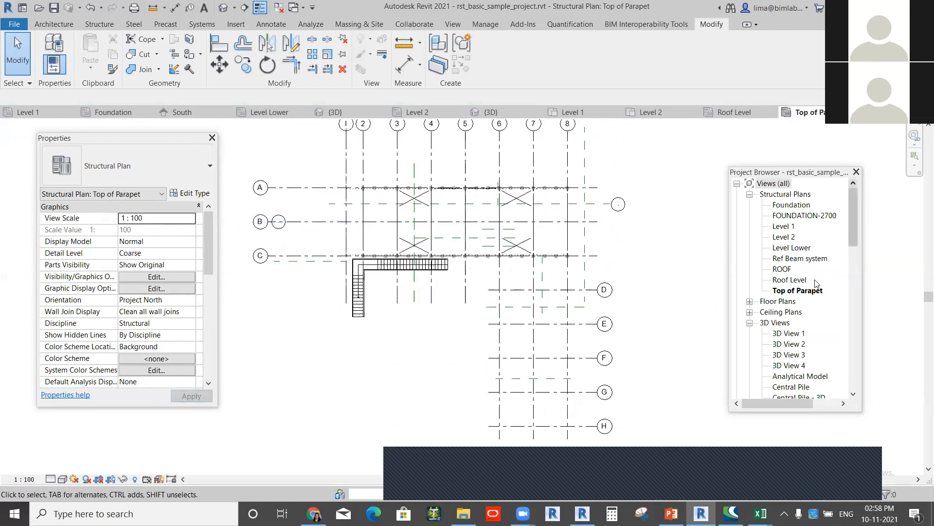
pyautogui.doubleClick(782, 269)
pyautogui.scroll(-3, 598, 223)
pyautogui.moveTo(598, 222); pyautogui.dragTo(542, 228, button='middle')
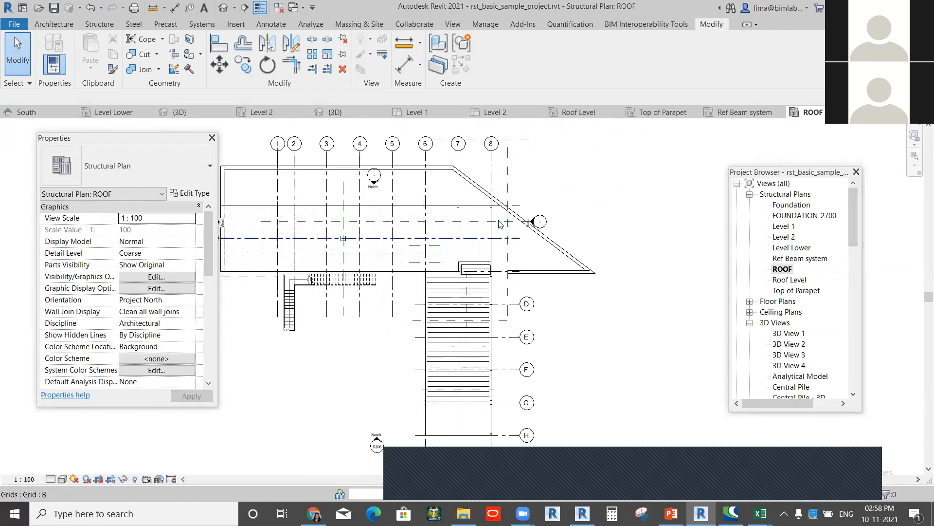
# Step: In the sheet revisions, set the first revision's date to 11/11/2021 and its description to "TAG NOT PROVIDED"
pyautogui.click(454, 24)
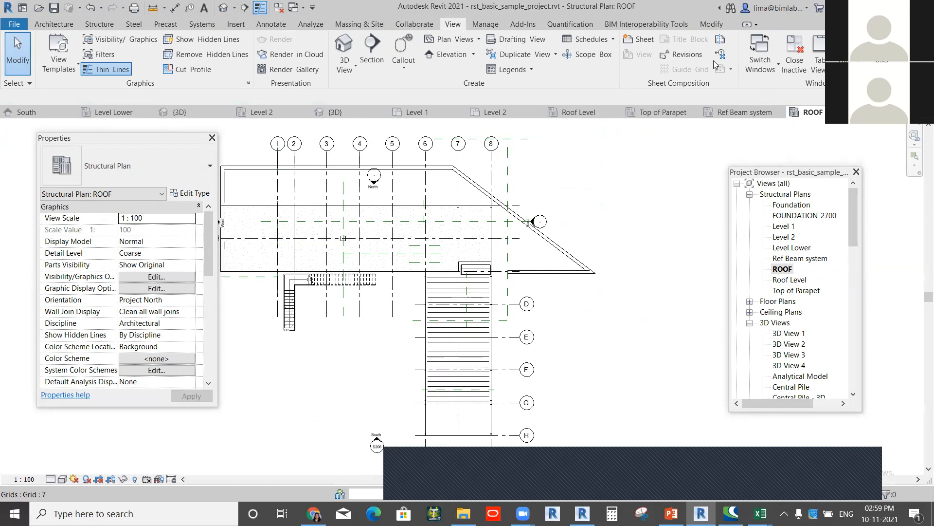
pyautogui.click(693, 56)
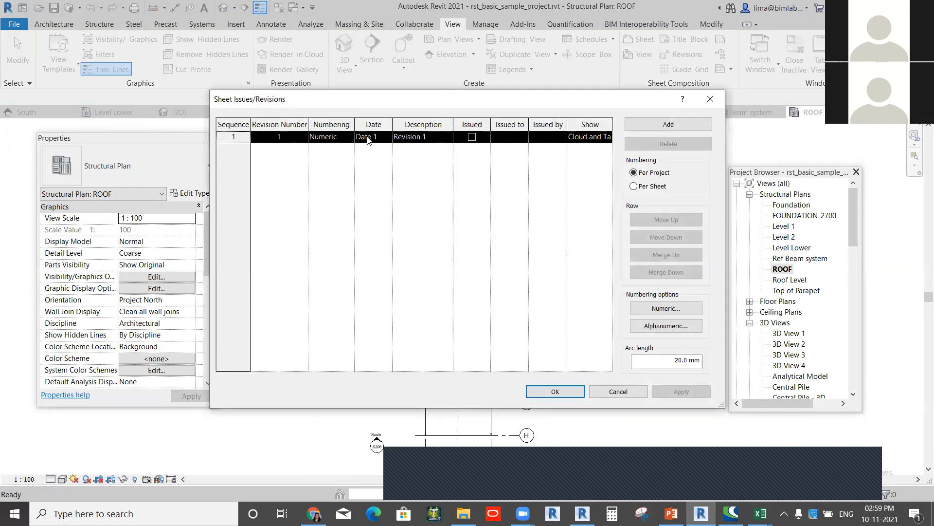
pyautogui.click(709, 99)
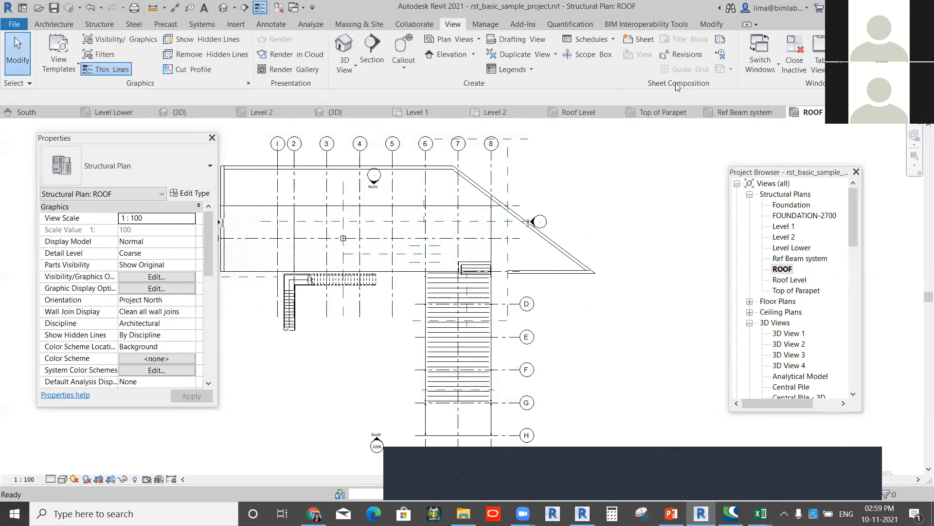
pyautogui.click(684, 56)
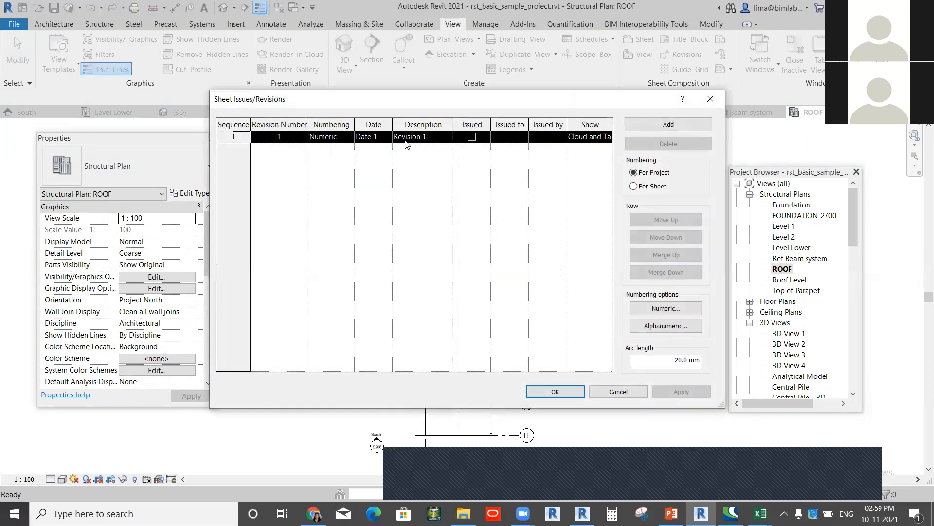
pyautogui.click(386, 138)
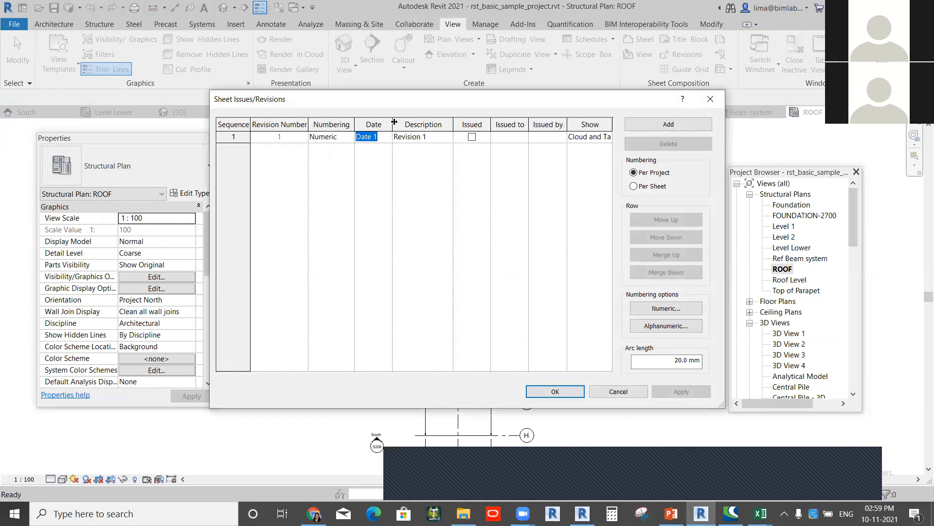
pyautogui.write('11/11/2021')
pyautogui.press('Tab')
pyautogui.write('T')
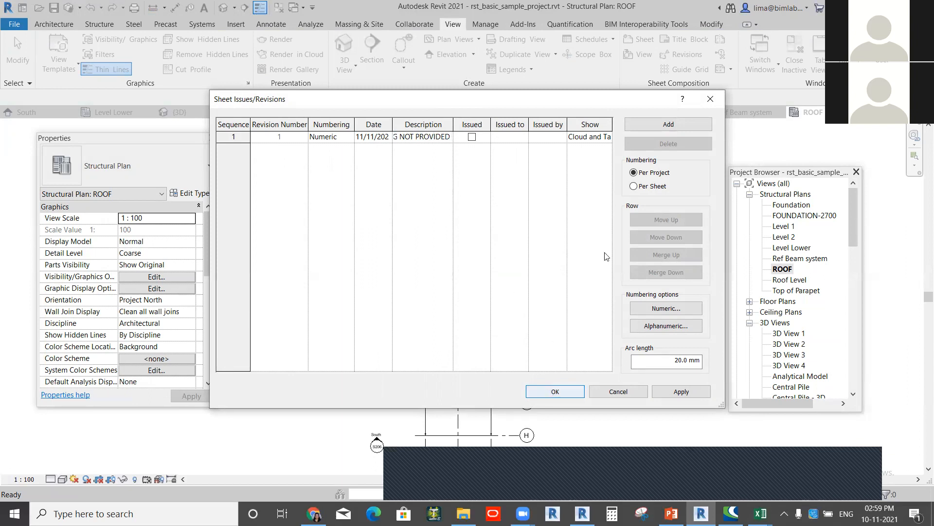
# Step: Add a second revision dated 10/11/2021 with the description "MATERIAL INCORRECT" and accept the revision table
pyautogui.click(670, 122)
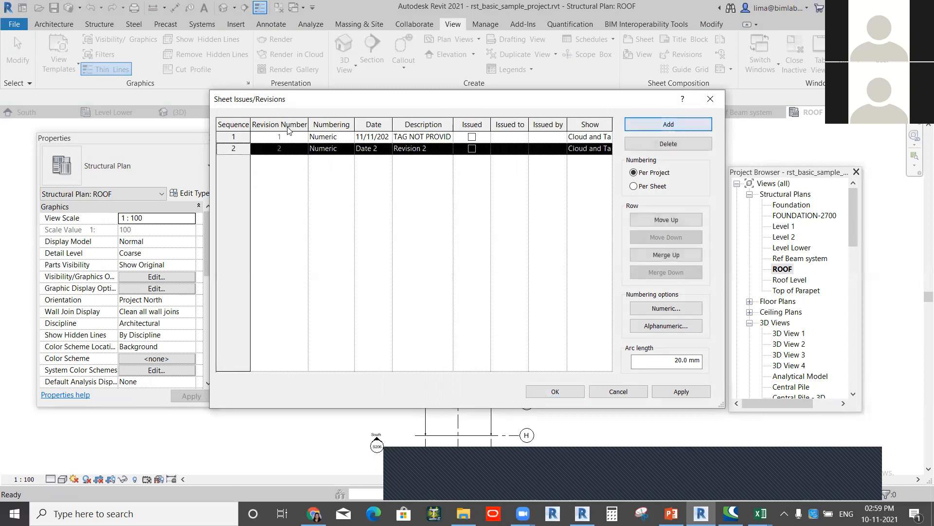
pyautogui.click(390, 148)
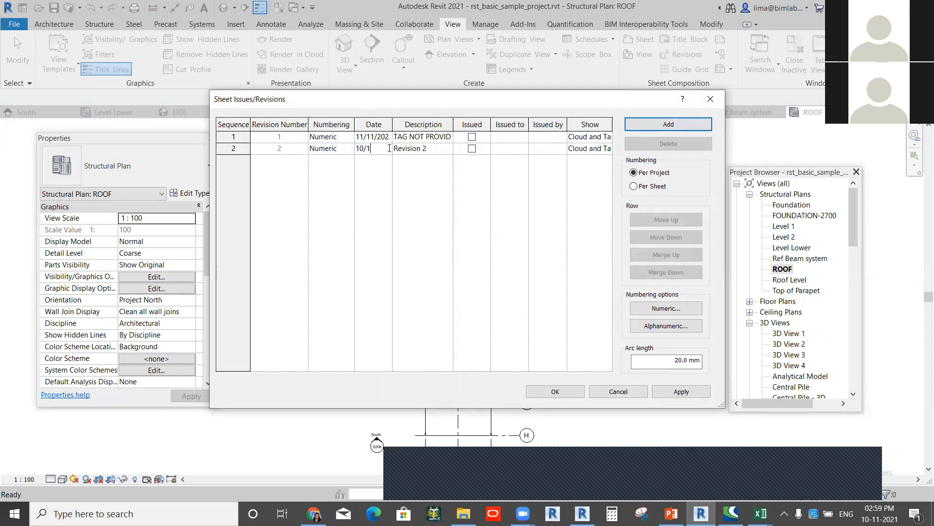
pyautogui.click(438, 148)
pyautogui.write('MATERIAL')
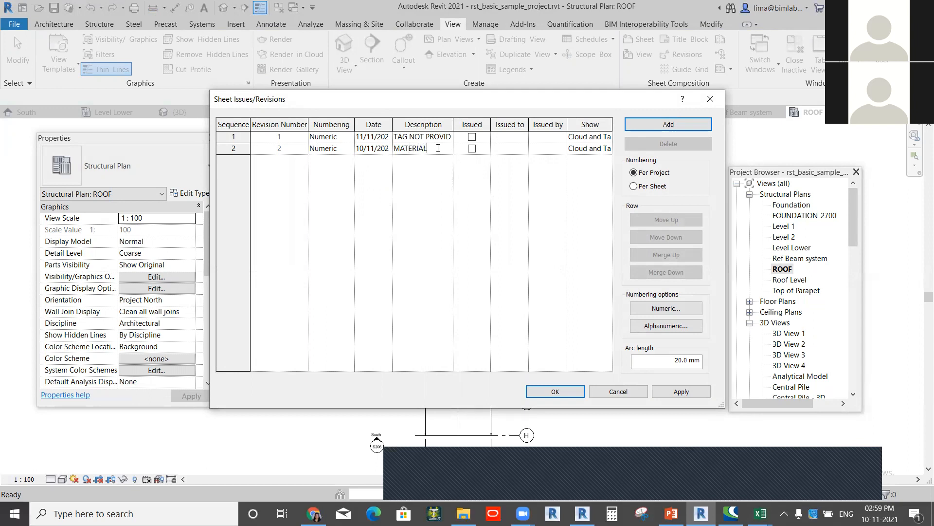
pyautogui.write(' INCORRECT')
pyautogui.click(564, 392)
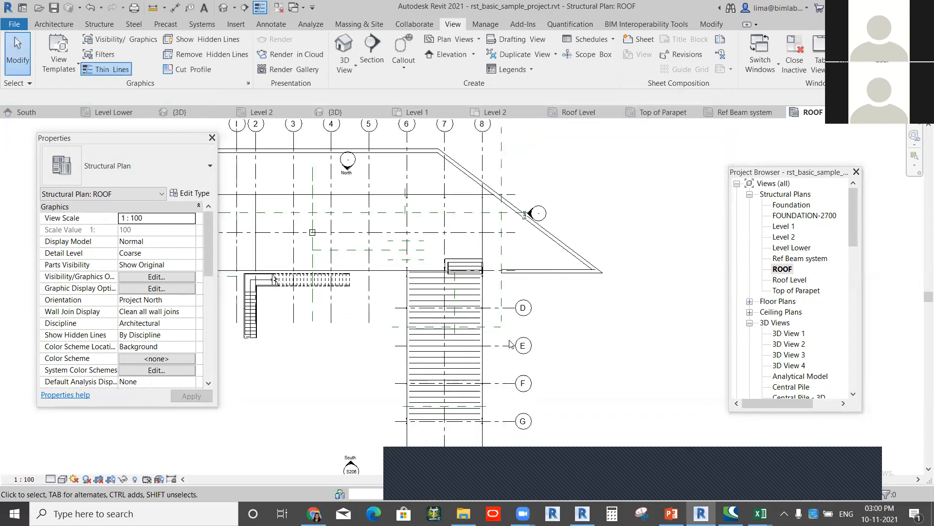
# Step: Sketch a rectangular revision cloud around the pointed east corner of the roof in the ROOF plan
pyautogui.click(270, 24)
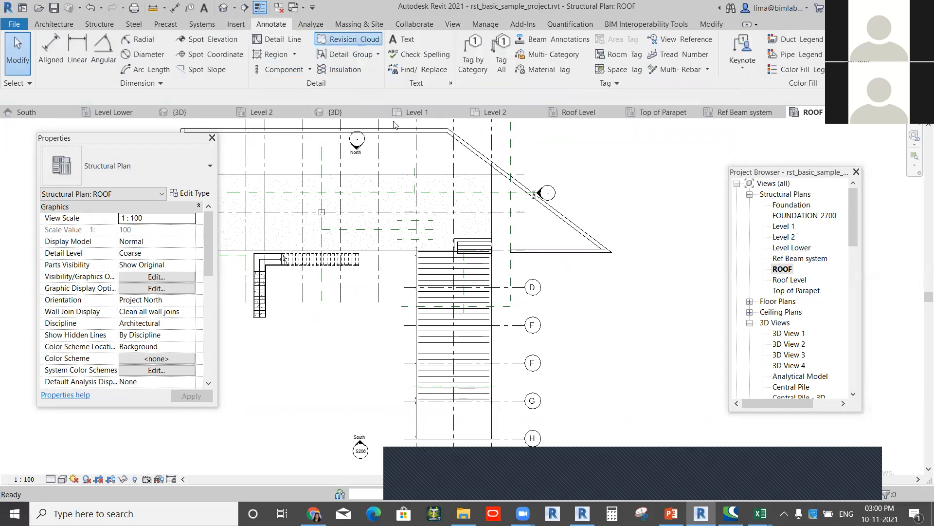
pyautogui.click(360, 40)
pyautogui.scroll(3, 512, 250)
pyautogui.moveTo(688, 259); pyautogui.dragTo(590, 285, button='middle')
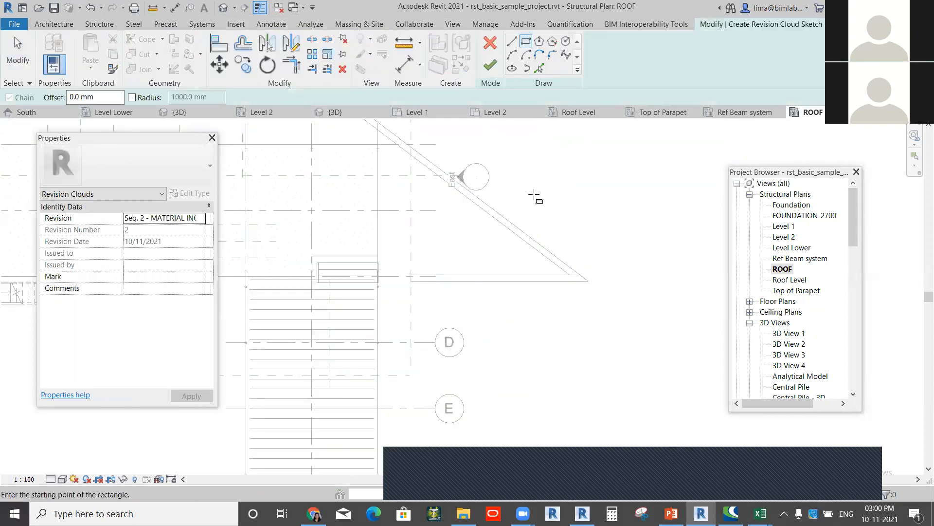
pyautogui.click(544, 230)
pyautogui.click(589, 290)
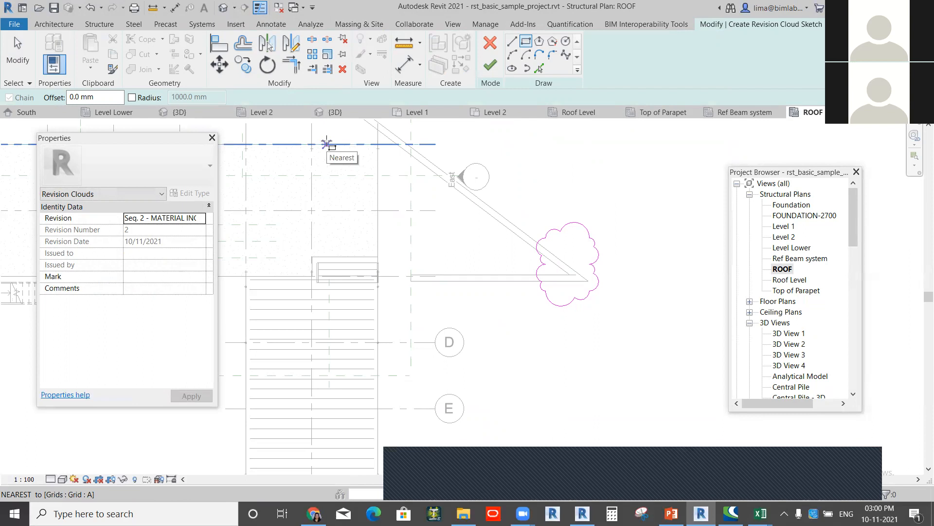
# Step: Assign the revision cloud to "Seq. 1 - TAG NOT PROVIDED" and finish its sketch
pyautogui.click(207, 220)
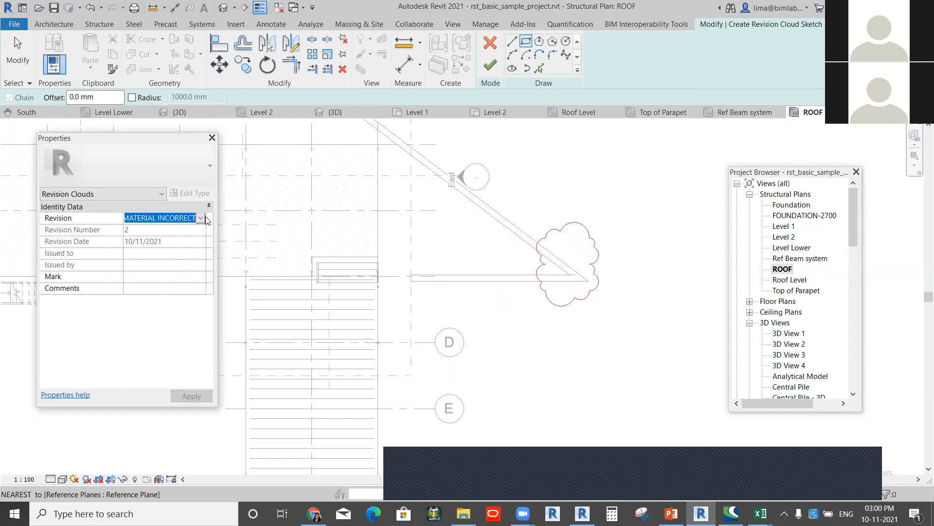
pyautogui.click(200, 218)
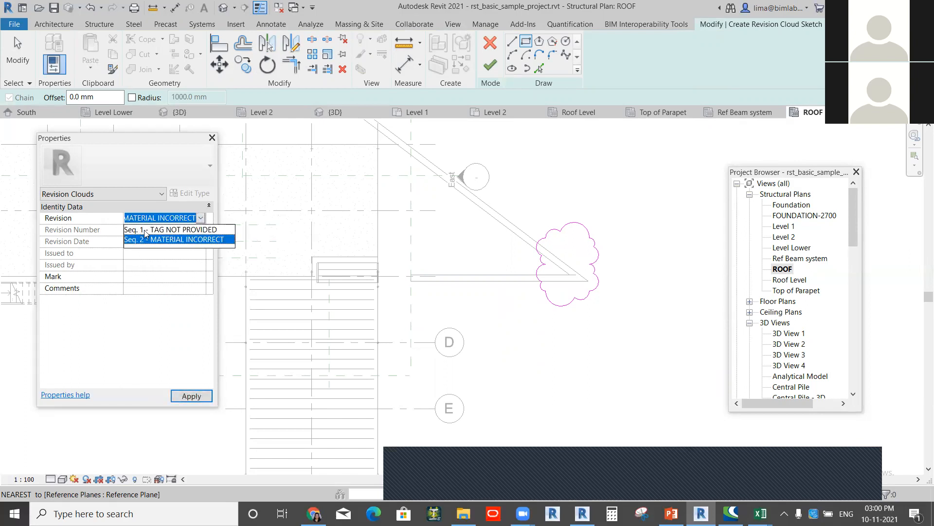
pyautogui.click(149, 230)
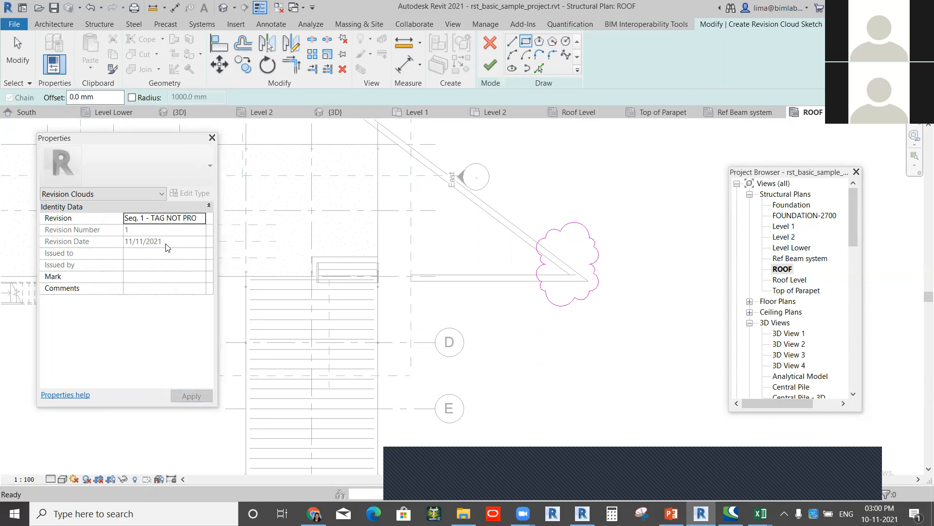
pyautogui.click(490, 64)
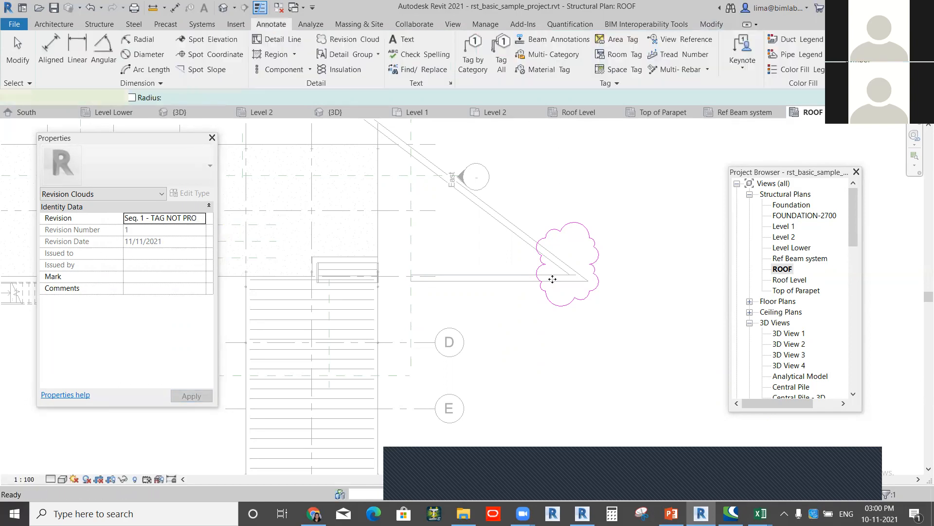
pyautogui.scroll(5, 584, 263)
pyautogui.scroll(1, 550, 268)
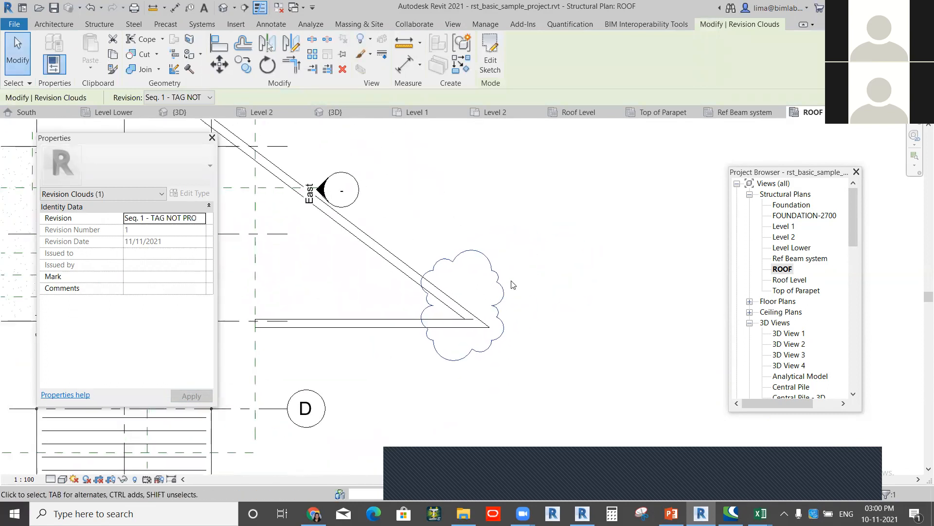
pyautogui.scroll(1, 511, 285)
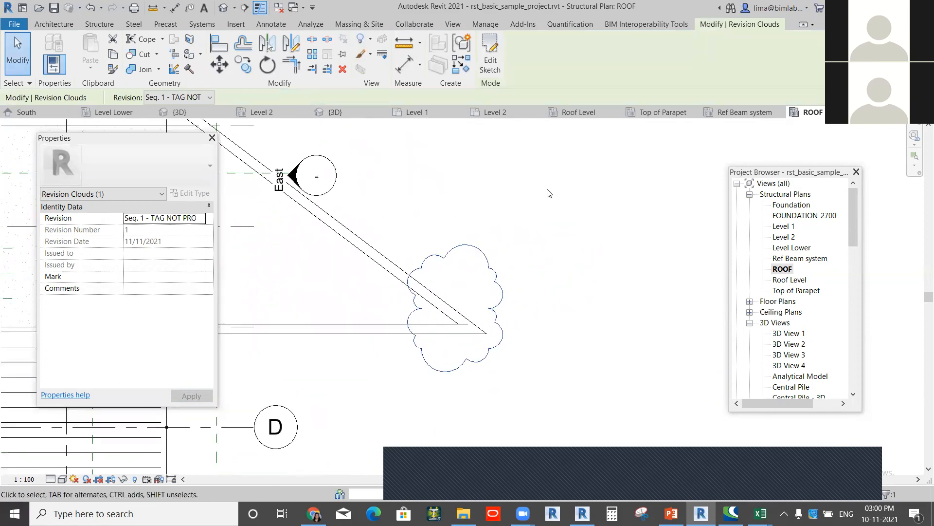
# Step: Start tagging the revision cloud by category and agree to load a tag family for it
pyautogui.click(271, 24)
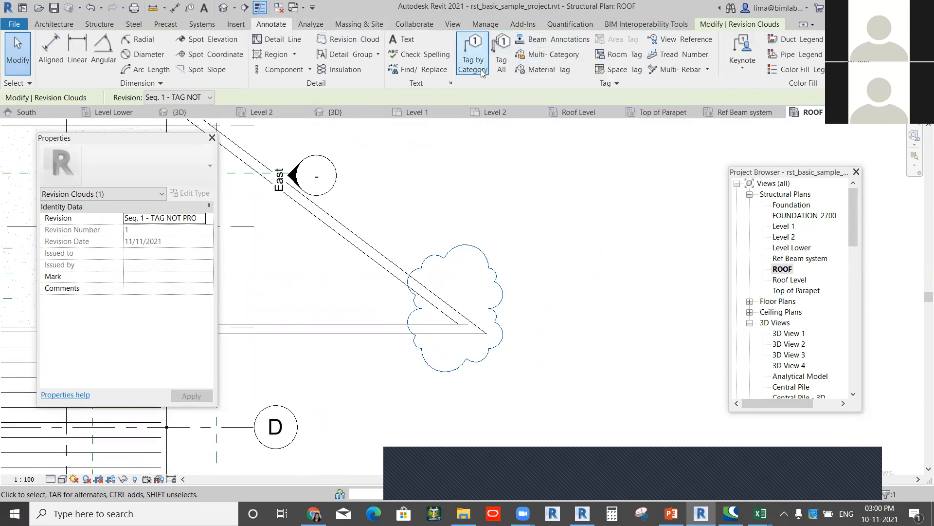
pyautogui.click(473, 57)
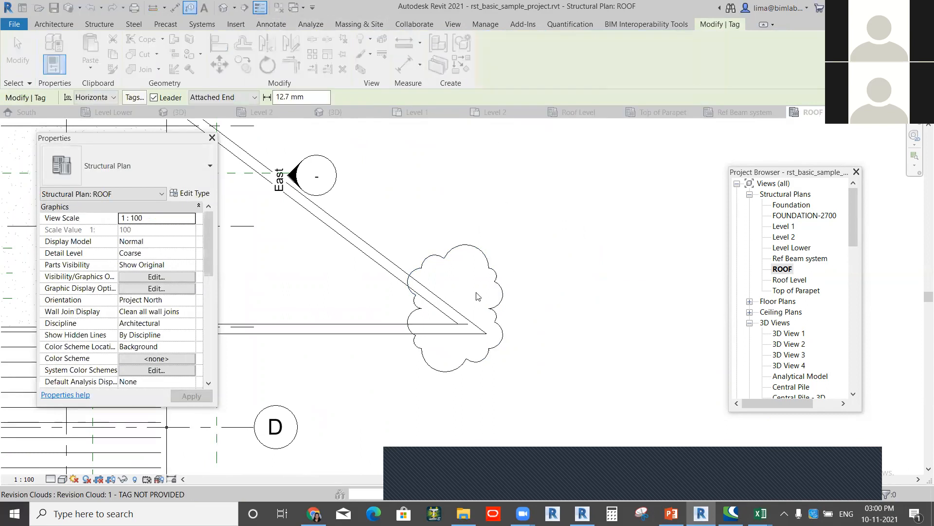
pyautogui.click(478, 292)
pyautogui.click(480, 271)
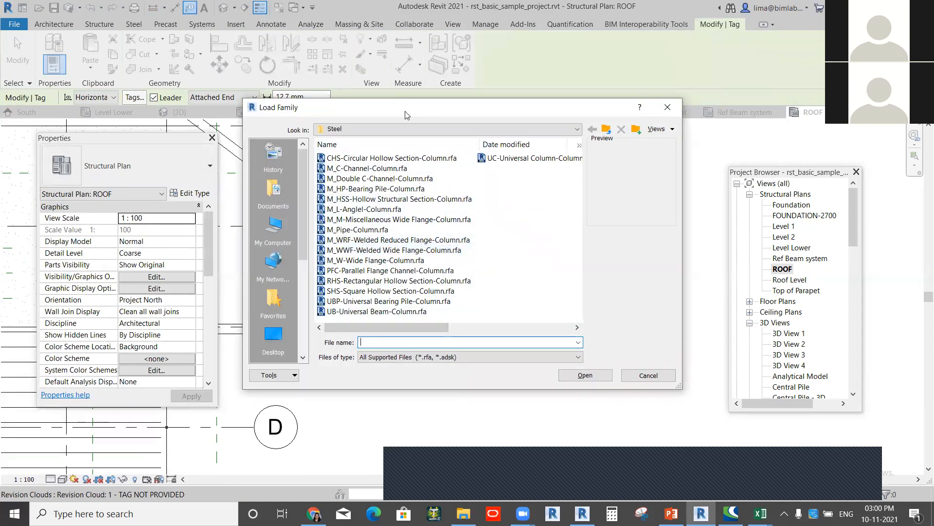
# Step: Browse the RVT 2021 family library to the Annotations folder inside the nested Libraries folder
pyautogui.click(405, 128)
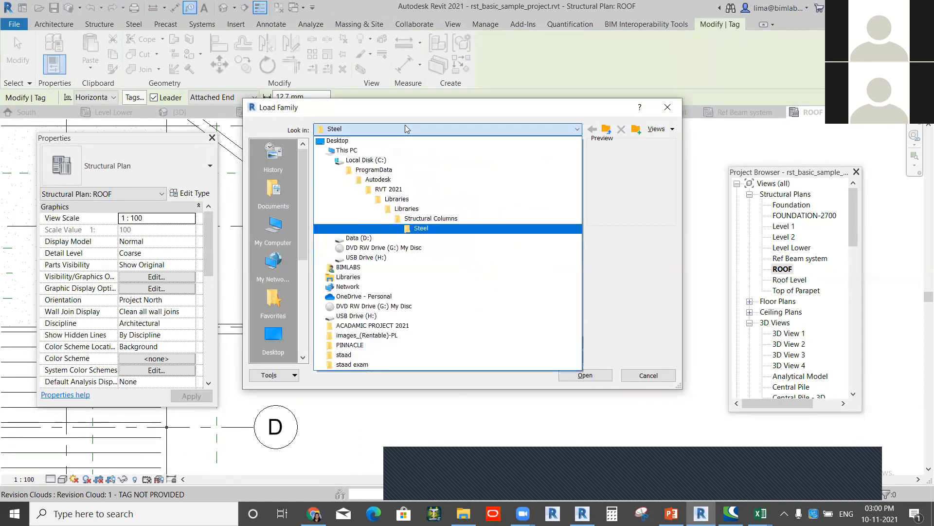
pyautogui.click(401, 199)
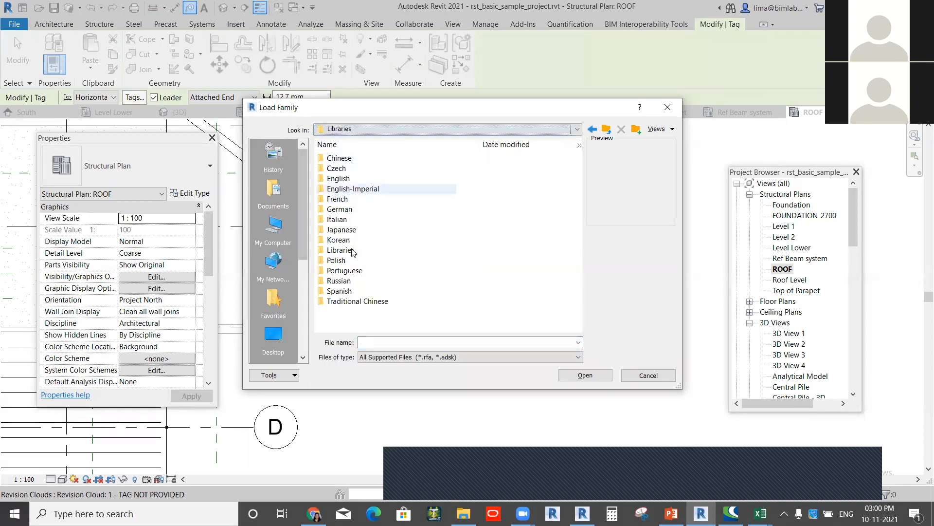
pyautogui.doubleClick(338, 178)
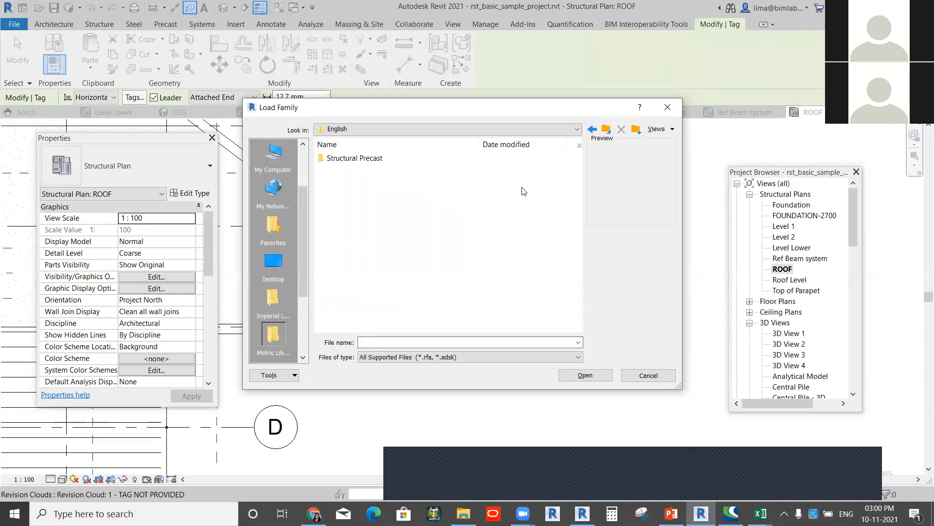
pyautogui.click(429, 128)
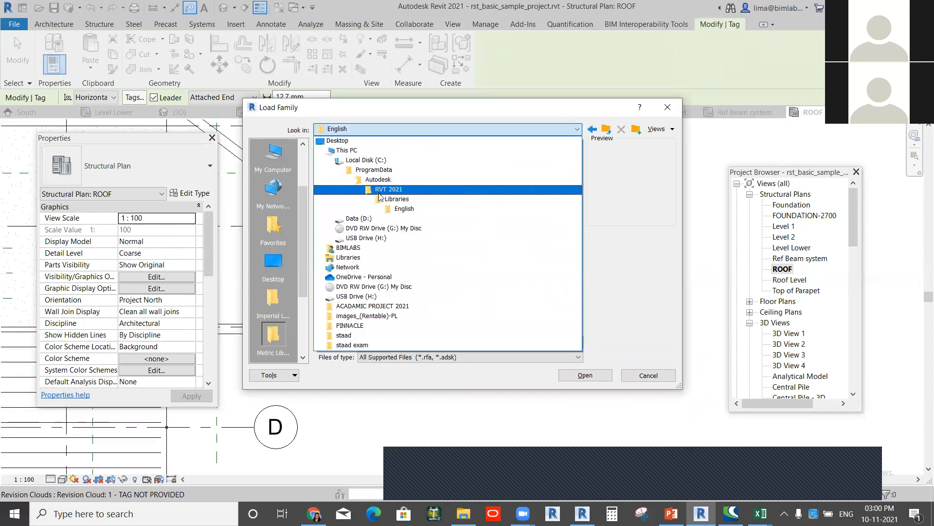
pyautogui.click(387, 202)
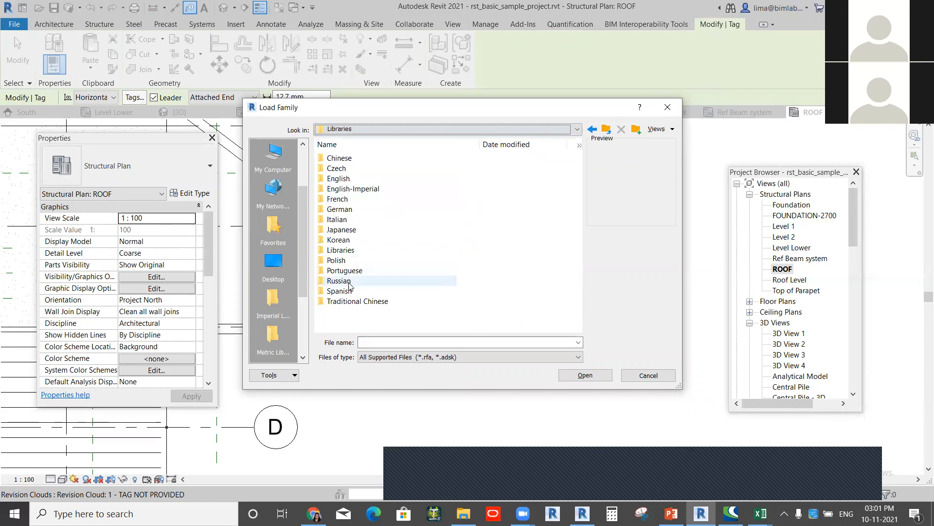
pyautogui.doubleClick(341, 249)
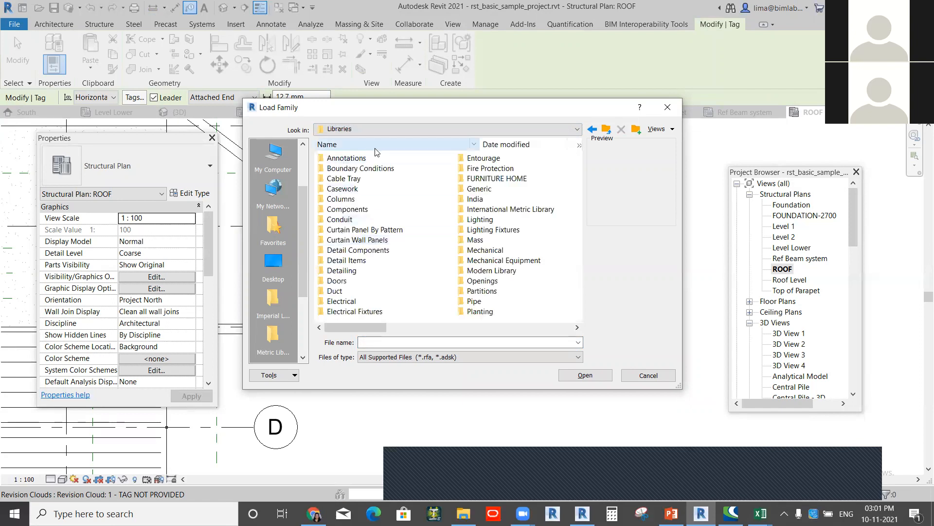
pyautogui.doubleClick(362, 155)
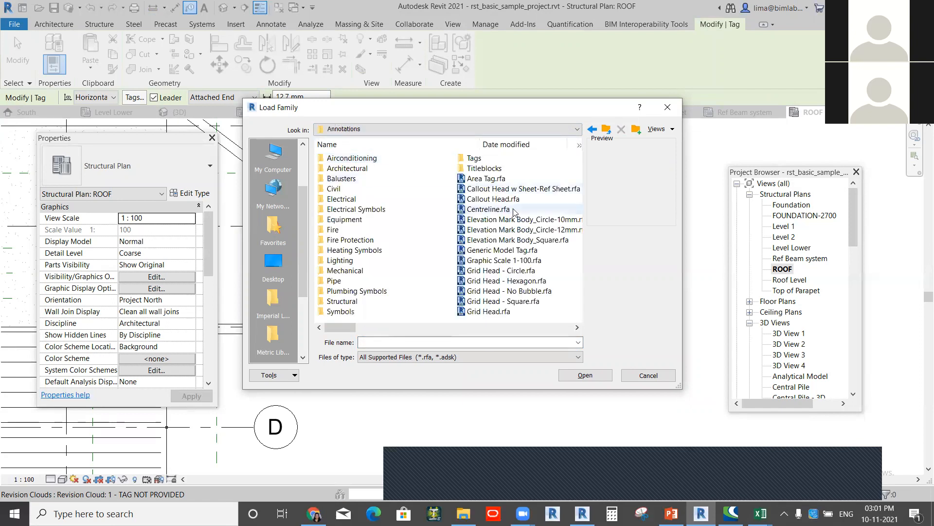
# Step: Find and select the Revision Tag.rfa family in the Annotations folder
pyautogui.scroll(-2, 478, 282)
pyautogui.scroll(-1, 479, 284)
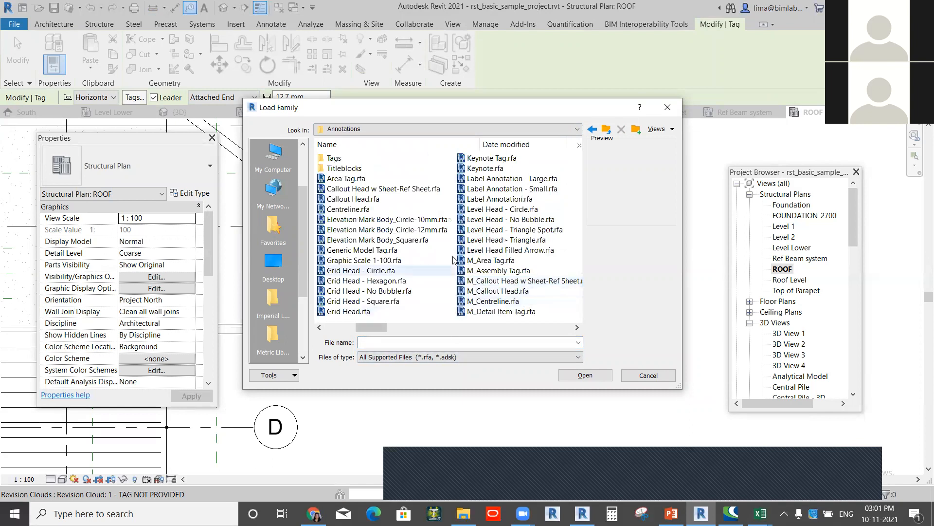
pyautogui.click(395, 331)
pyautogui.moveTo(420, 328); pyautogui.dragTo(517, 343)
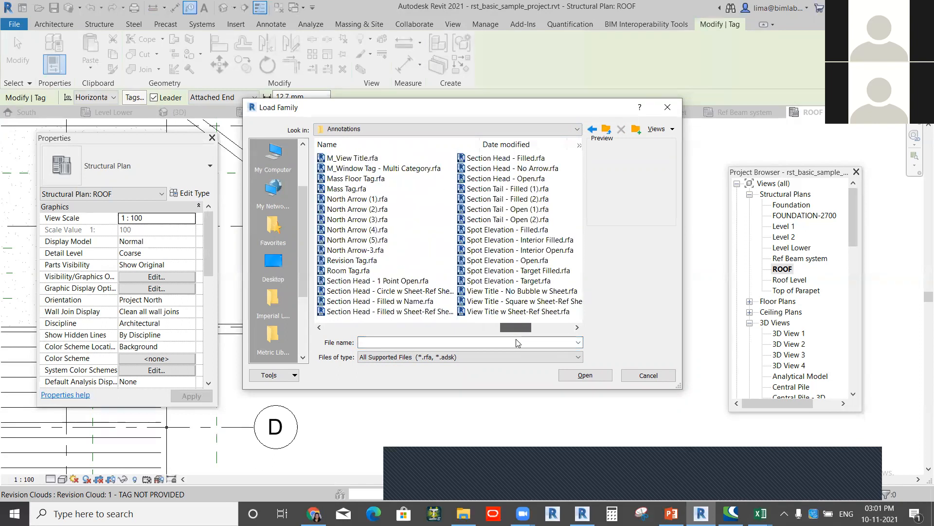
pyautogui.click(358, 260)
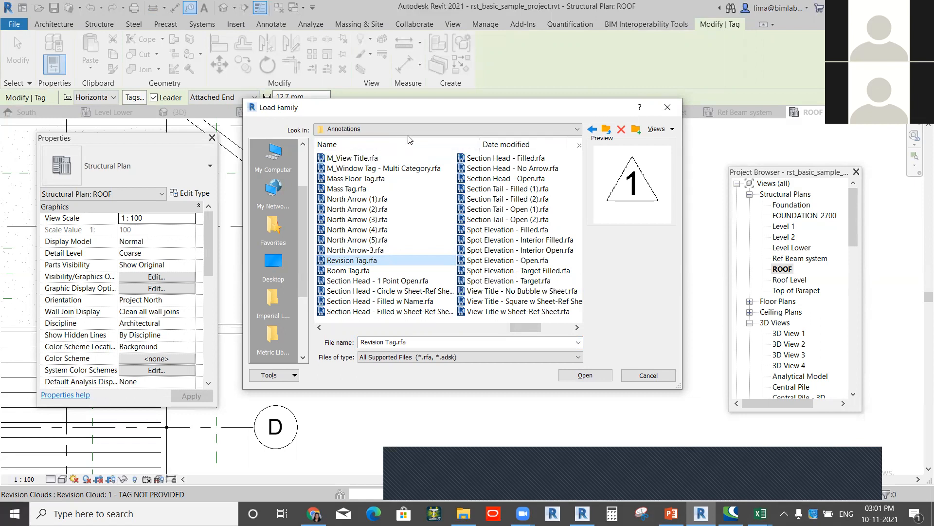
# Step: Reopen the Annotations folder and load the M_Revision Tag.rfa family into the project
pyautogui.click(426, 129)
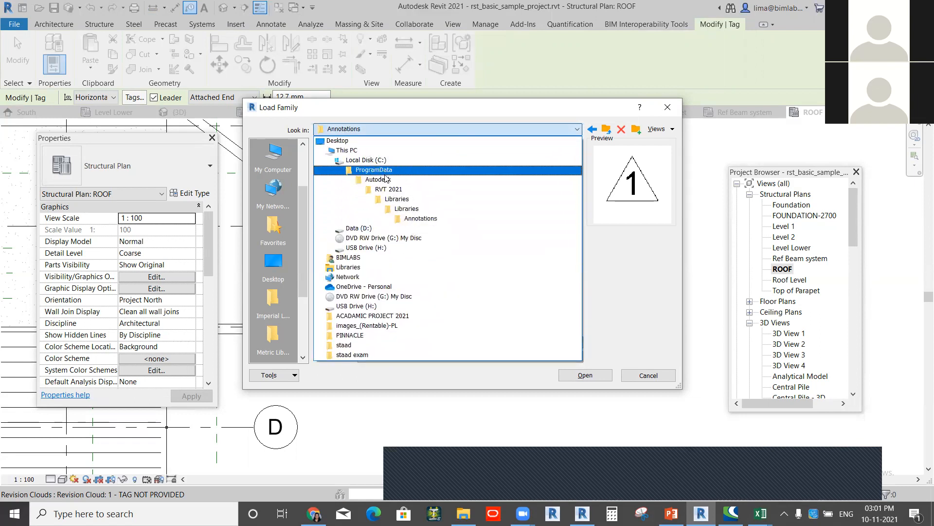
pyautogui.click(414, 219)
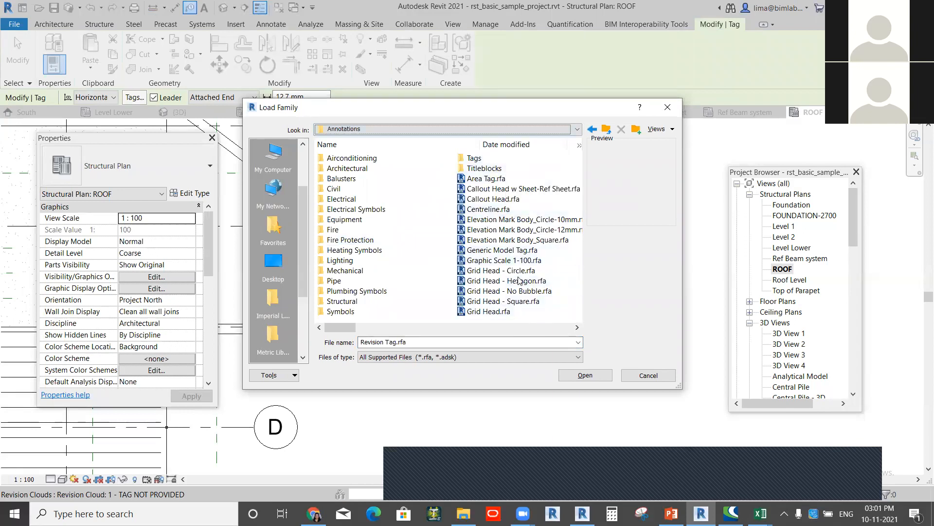
pyautogui.scroll(-5, 509, 205)
pyautogui.scroll(-2, 516, 214)
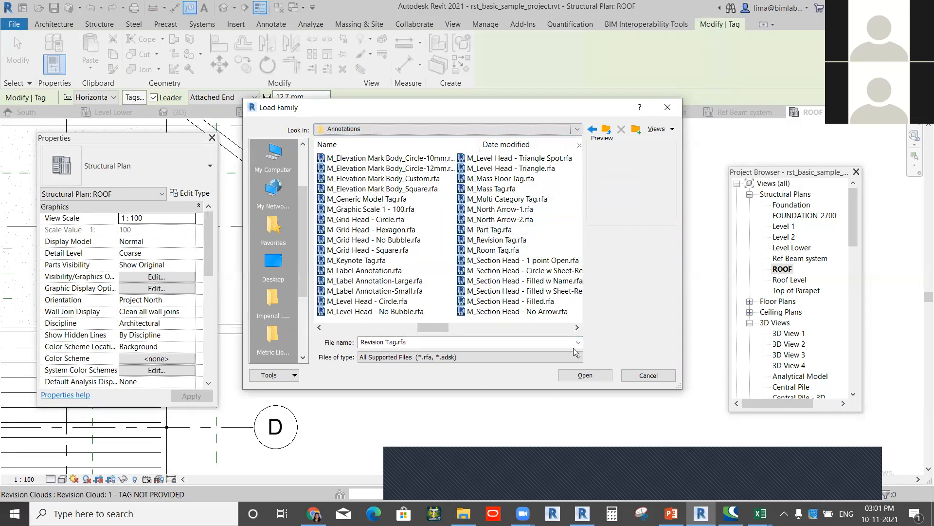
pyautogui.scroll(-2, 409, 244)
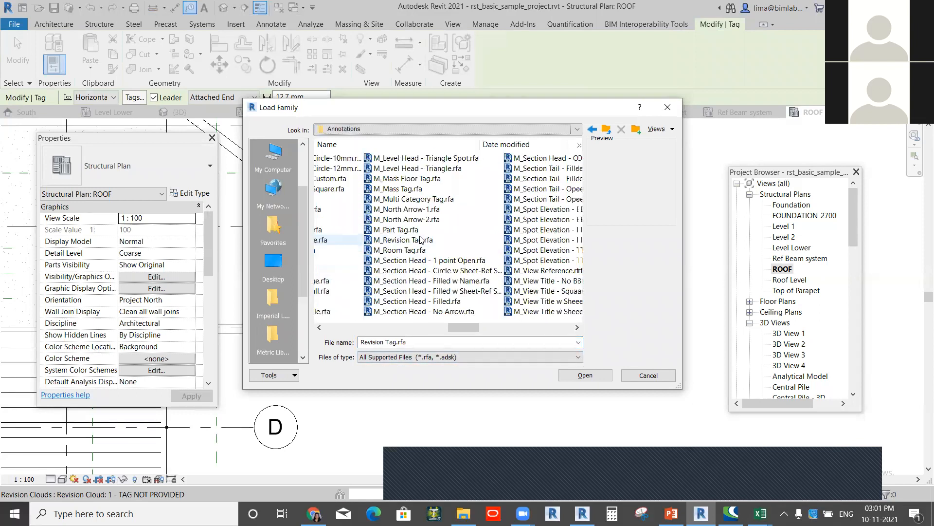
pyautogui.click(354, 239)
pyautogui.click(586, 375)
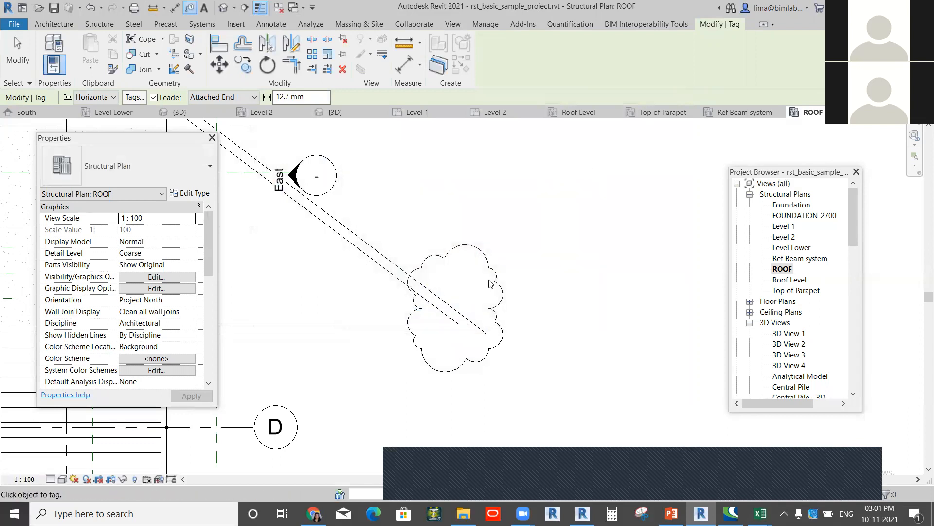
# Step: Tag the roof's revision cloud with a leader, placing the tag beside the cloud, and end tagging
pyautogui.click(534, 297)
pyautogui.scroll(5, 540, 272)
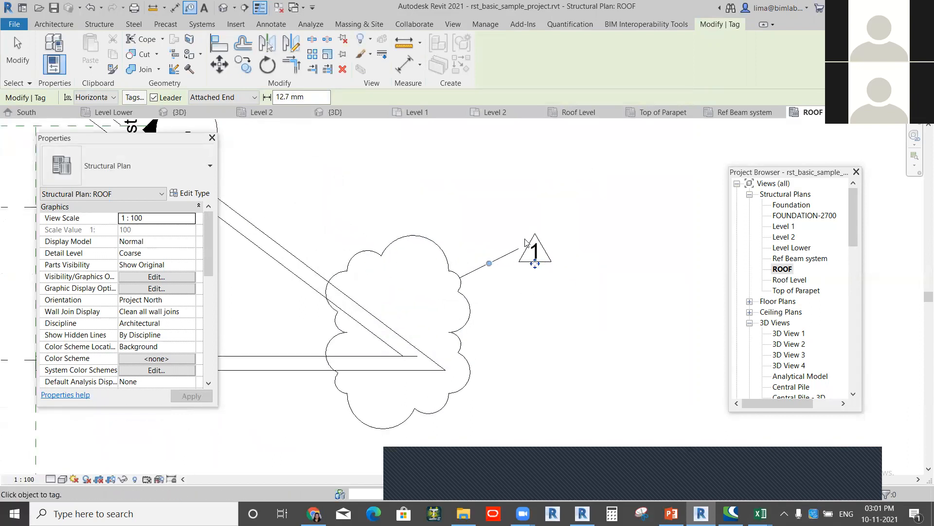
pyautogui.scroll(1, 567, 275)
pyautogui.press('Escape')
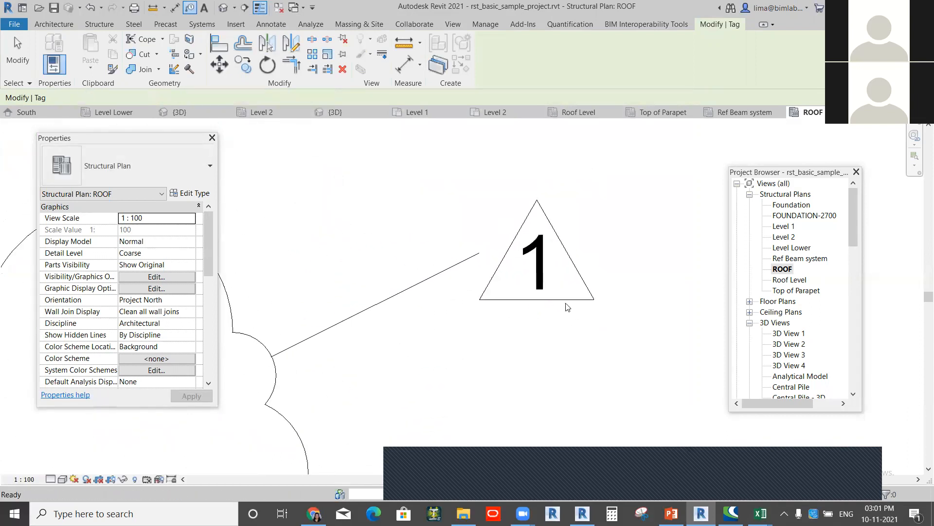
# Step: Open the placed revision tag's family for editing and select the number label inside the triangle
pyautogui.click(563, 306)
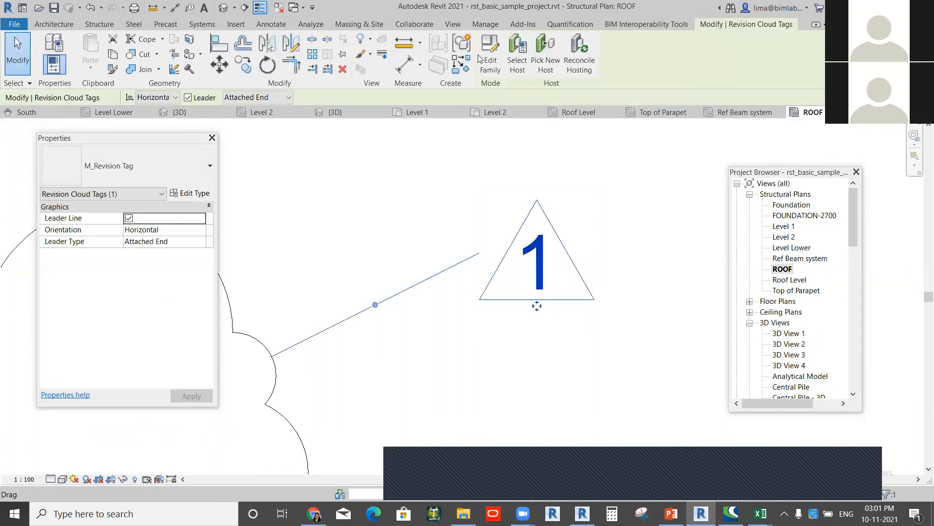
pyautogui.doubleClick(584, 298)
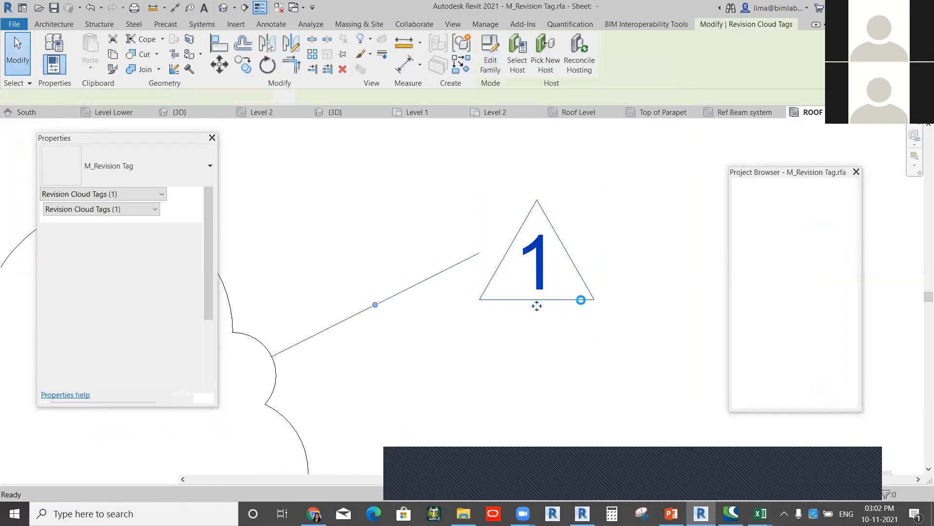
pyautogui.click(466, 363)
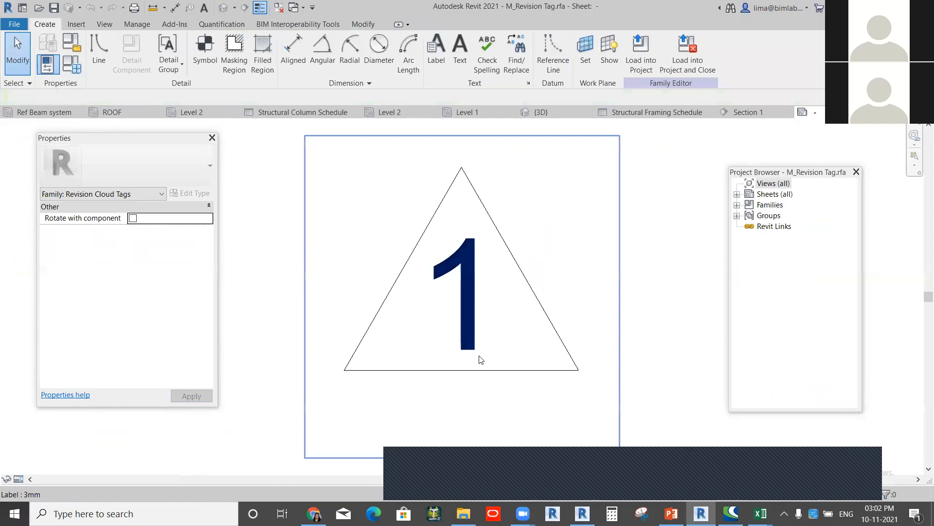
# Step: Add the Revision Date parameter to the tag label after Revision Number and accept the label
pyautogui.click(422, 65)
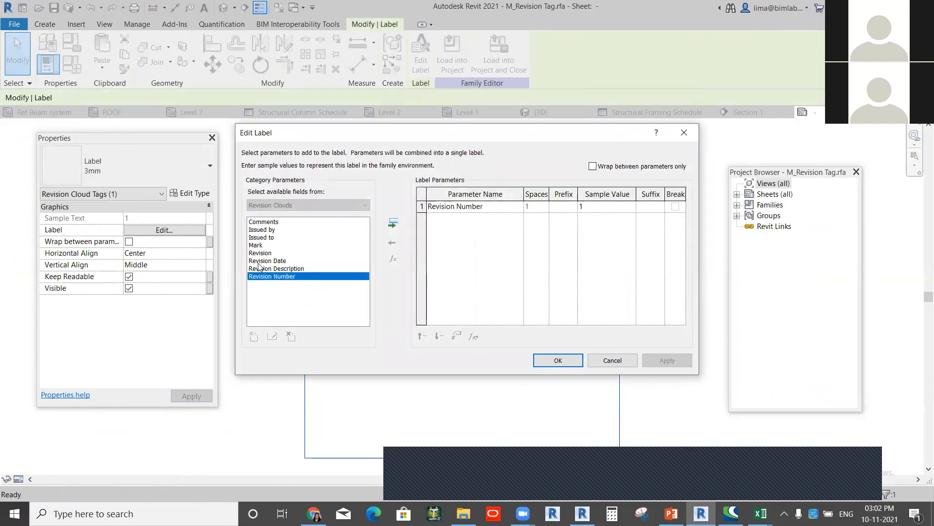
pyautogui.click(292, 261)
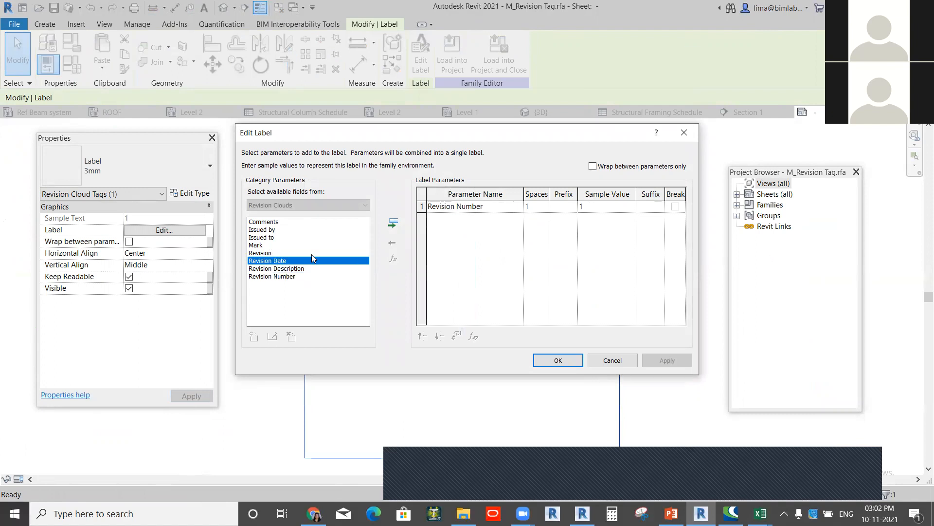
pyautogui.click(397, 227)
pyautogui.click(557, 362)
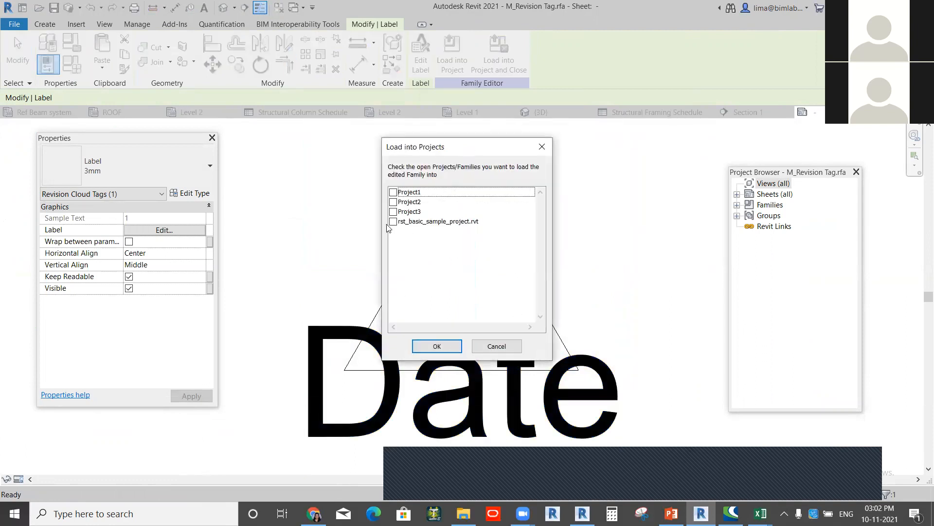
# Step: Load the edited tag family into rst_basic_sample_project.rvt, overwriting the existing version
pyautogui.click(393, 222)
pyautogui.click(437, 346)
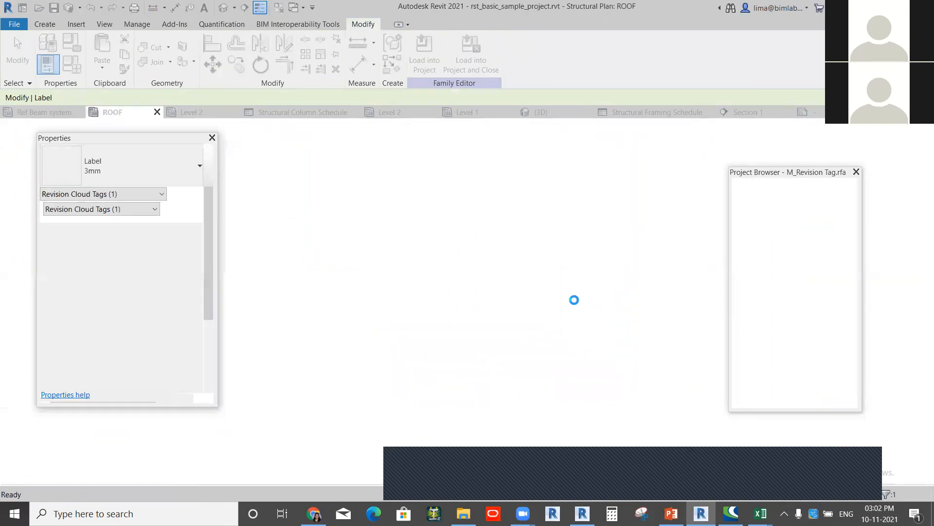
pyautogui.click(394, 224)
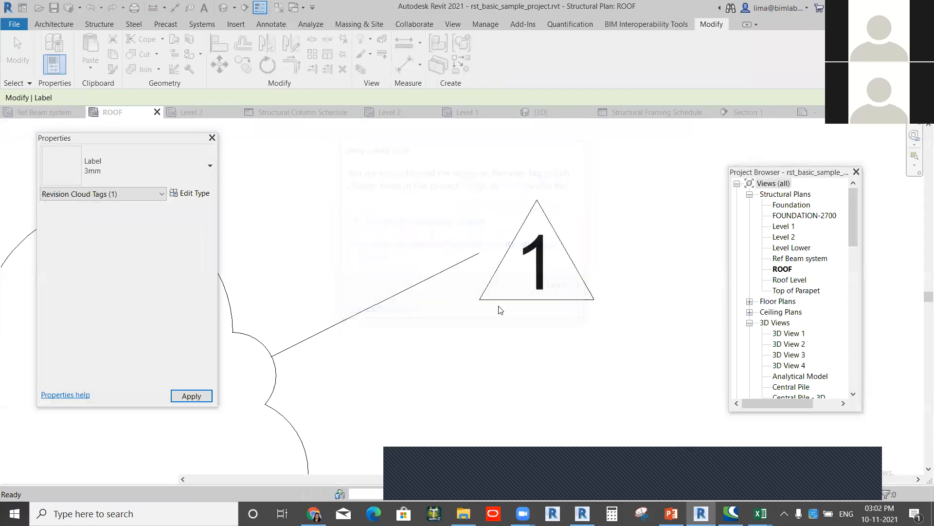
pyautogui.scroll(-3, 535, 309)
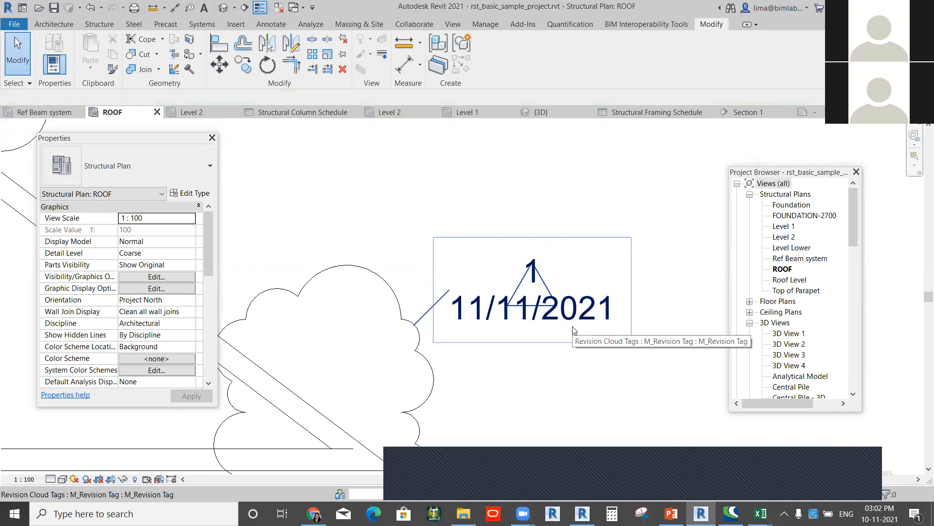
pyautogui.scroll(-4, 574, 324)
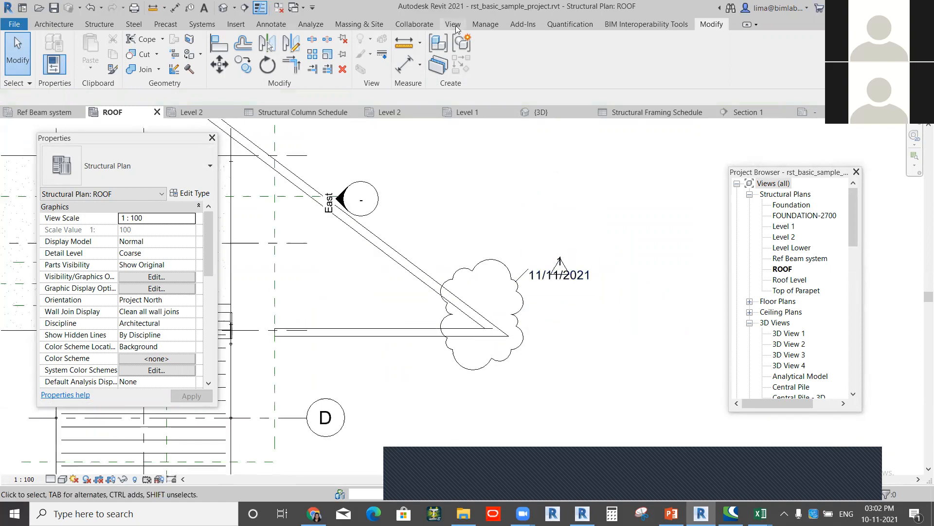
# Step: Create a drafting view named Drafting 1 at a scale of 1:10
pyautogui.click(271, 24)
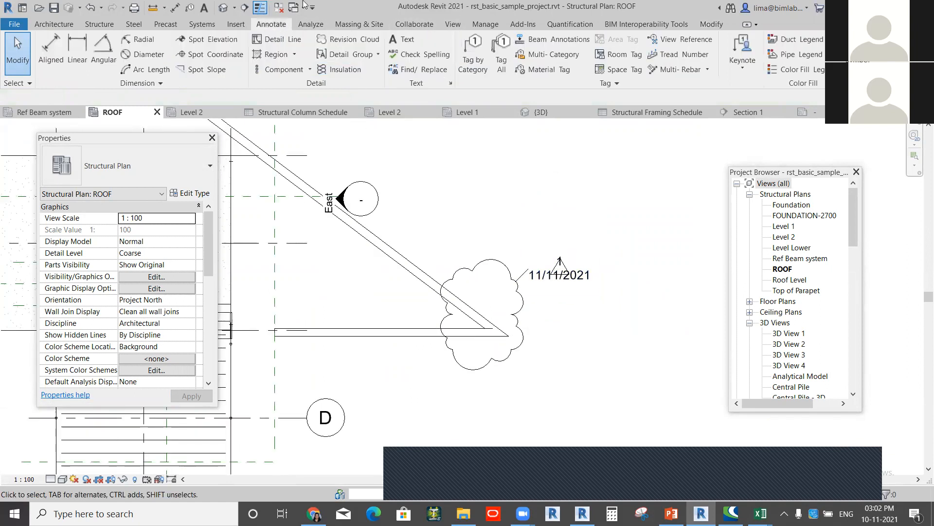
pyautogui.scroll(-3, 652, 245)
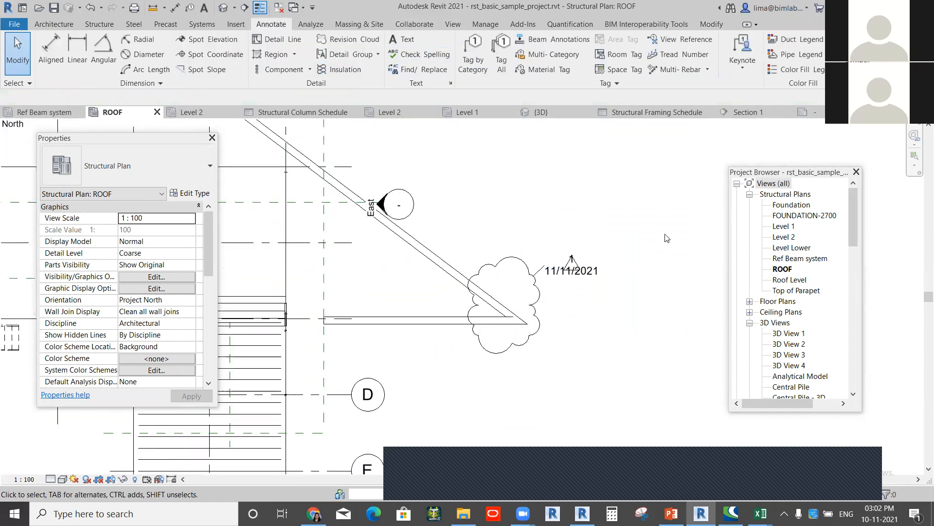
pyautogui.click(460, 24)
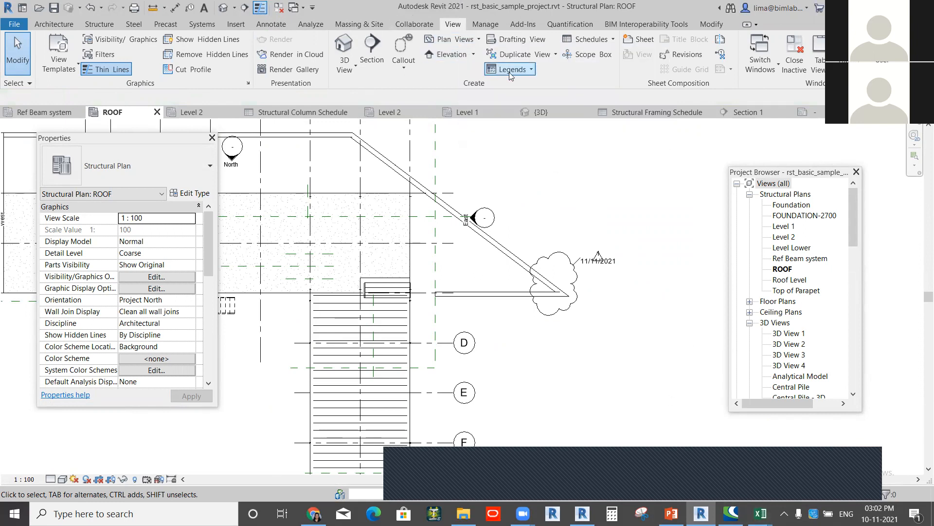
pyautogui.click(518, 39)
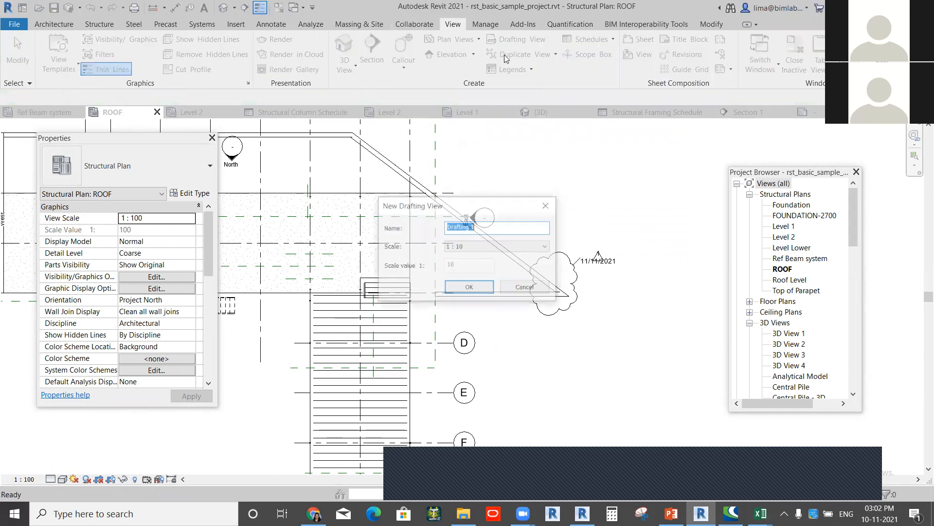
pyautogui.click(468, 288)
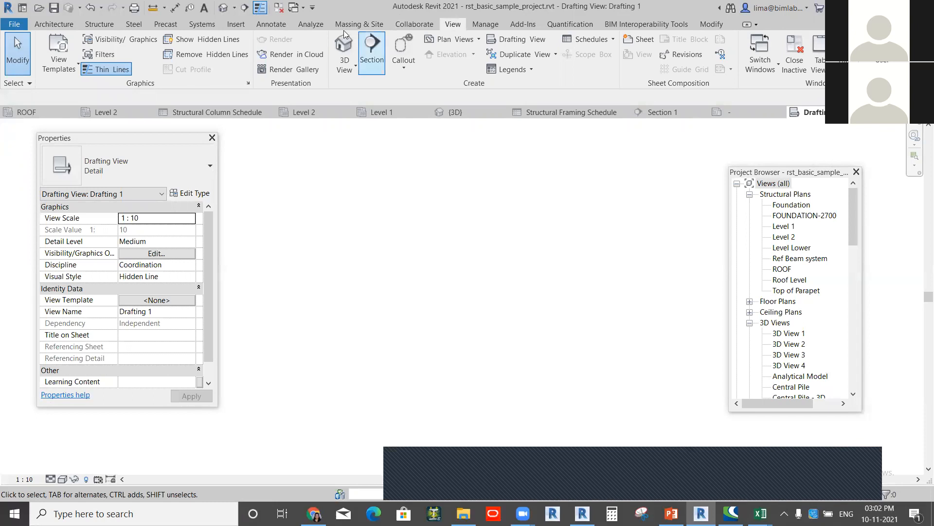
pyautogui.click(271, 24)
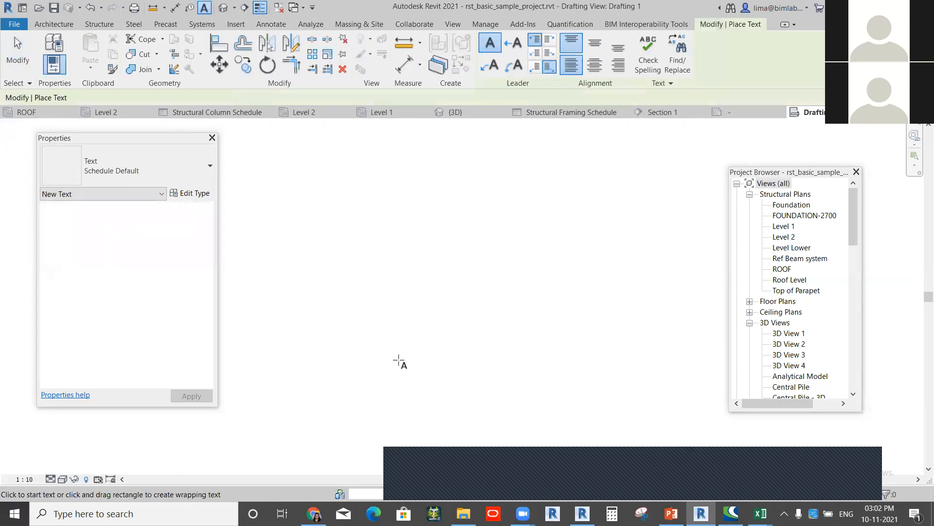
pyautogui.click(321, 208)
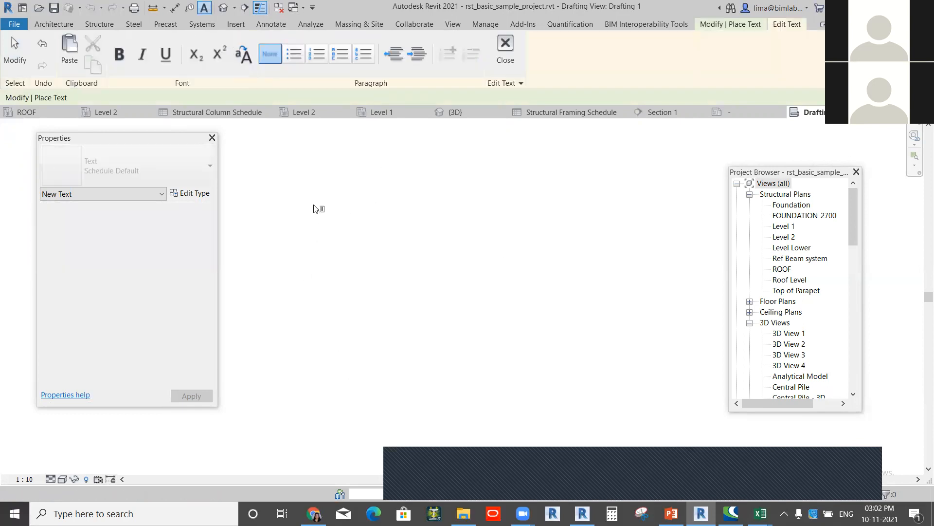
pyautogui.press('Escape')
pyautogui.press('Escape')
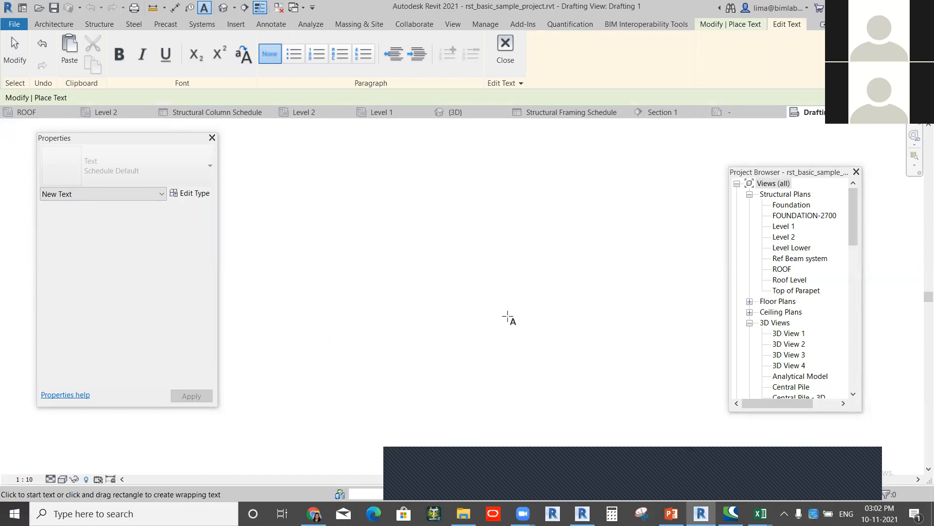
# Step: Leave text placement and run a spelling check on the Drafting 1 view
pyautogui.click(254, 24)
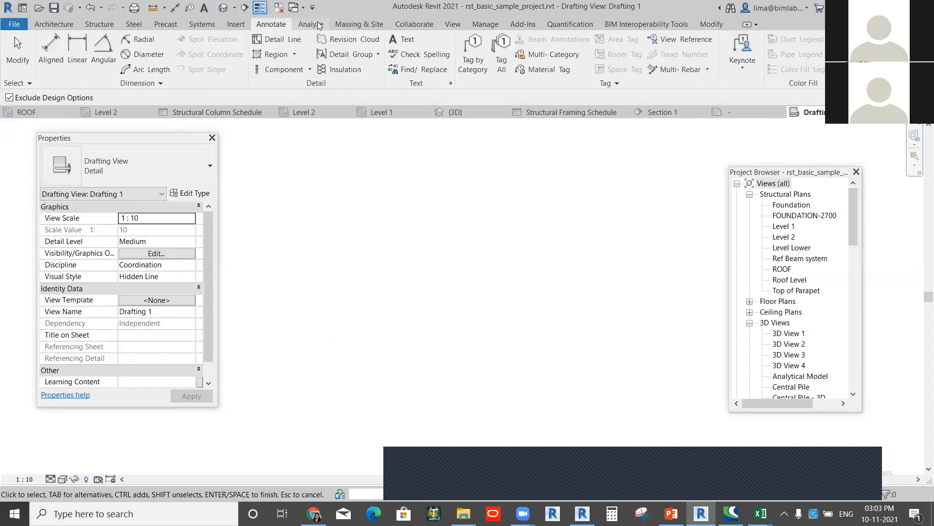
pyautogui.click(433, 53)
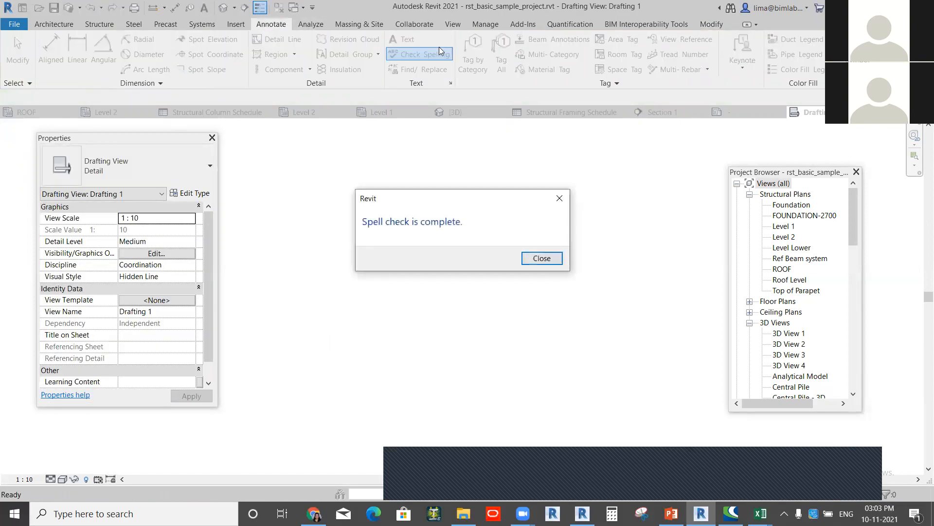
pyautogui.click(560, 198)
# Step: Place a text note reading "bimlabs" with a one-segment leader running diagonally up to it in Drafting 1
pyautogui.press('t')
pyautogui.press('x')
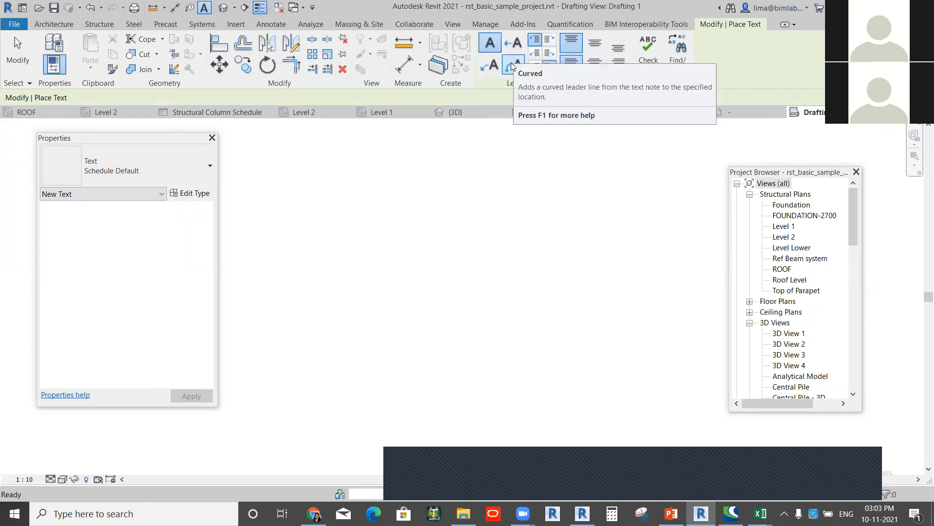
pyautogui.click(514, 44)
pyautogui.click(394, 310)
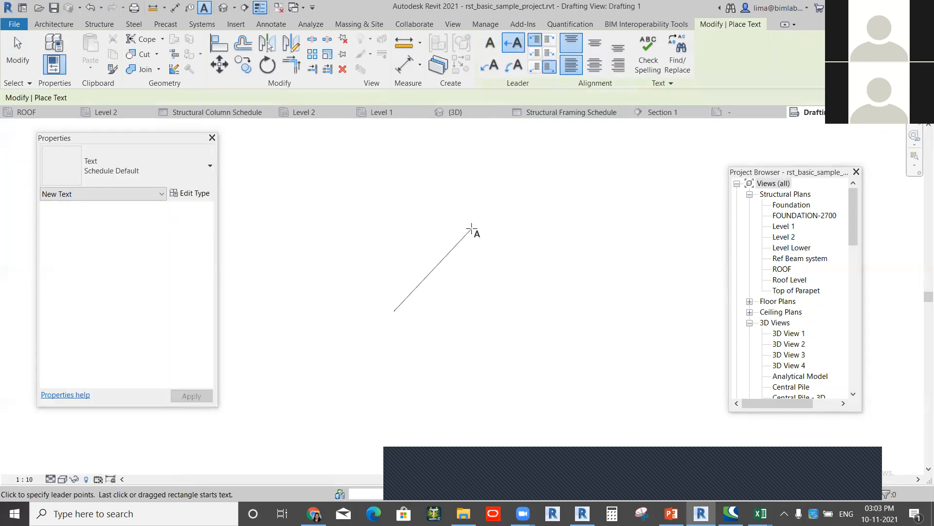
pyautogui.click(471, 230)
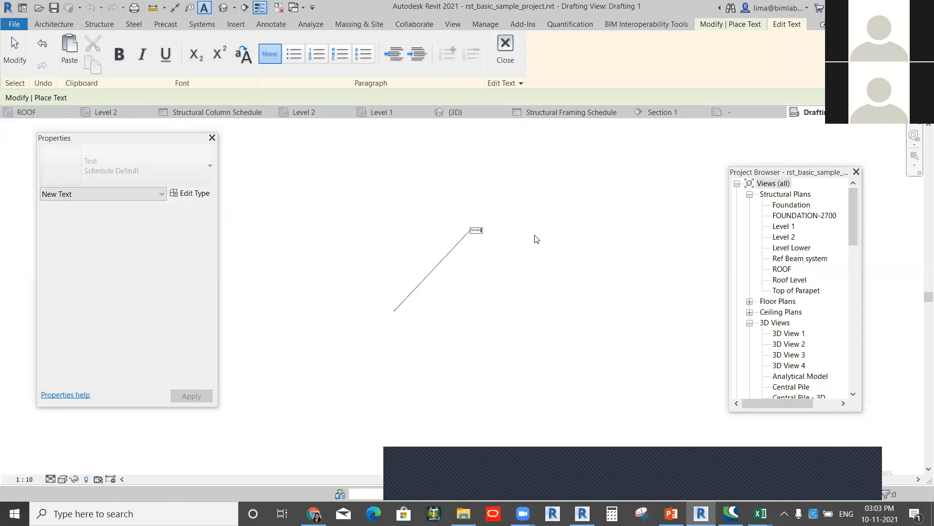
pyautogui.click(467, 239)
pyautogui.scroll(3, 462, 275)
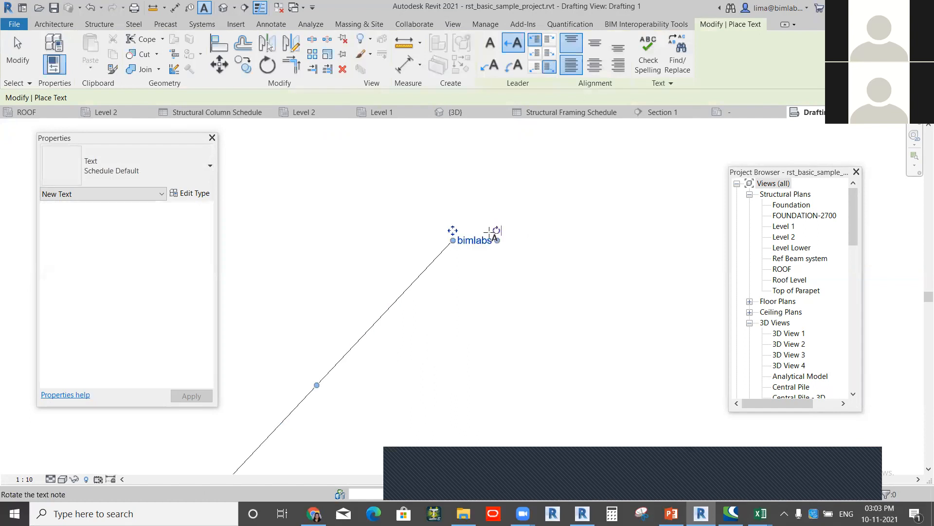
pyautogui.press('Escape')
pyautogui.press('Escape')
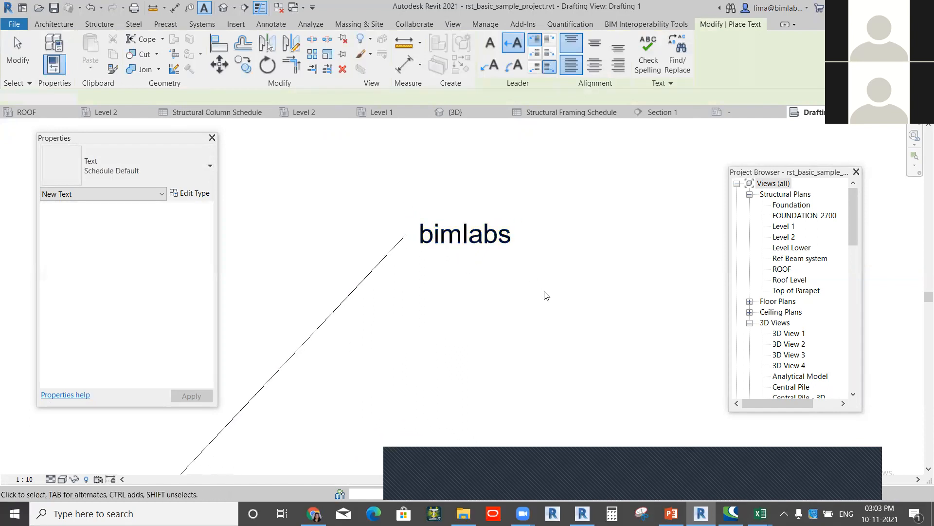
# Step: Try rotating the "bimlabs" note clockwise by roughly a quarter turn about a centre placed on its text, and undo the rotation
pyautogui.click(469, 231)
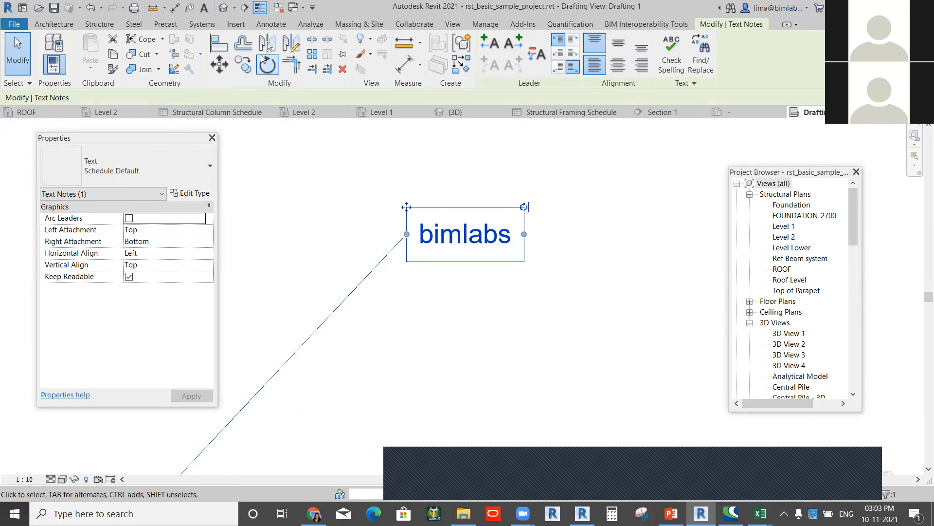
pyautogui.click(268, 65)
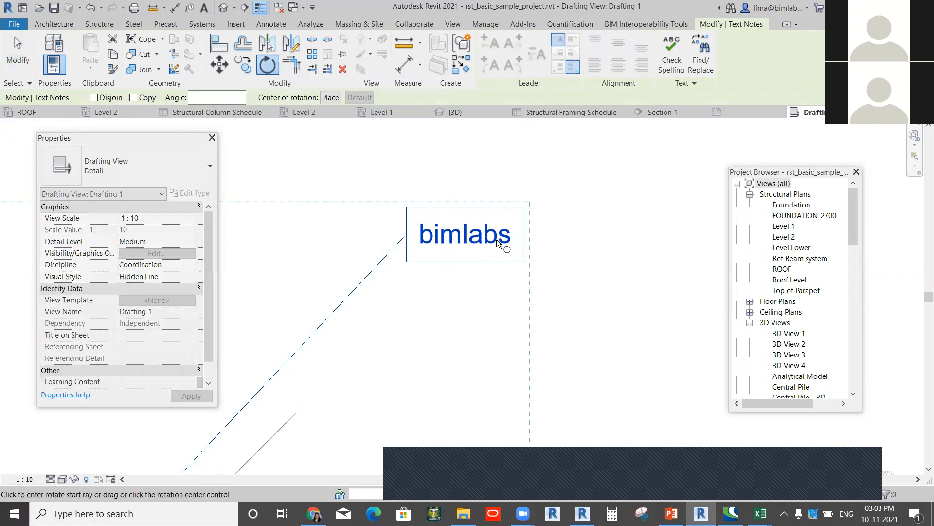
pyautogui.scroll(-3, 560, 267)
pyautogui.click(328, 101)
pyautogui.click(515, 250)
pyautogui.click(592, 246)
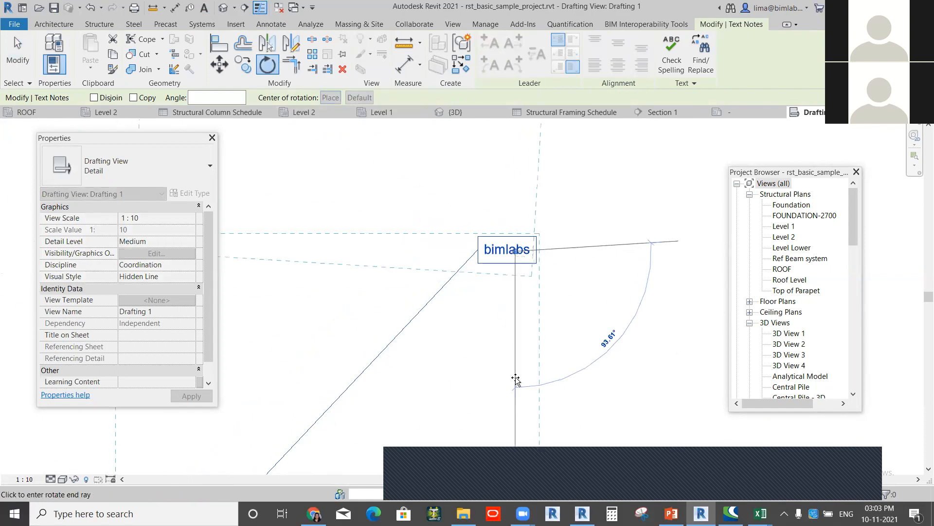
pyautogui.click(517, 380)
pyautogui.scroll(-3, 551, 354)
pyautogui.scroll(2, 523, 322)
pyautogui.moveTo(539, 277); pyautogui.dragTo(468, 291, button='middle')
pyautogui.scroll(4, 465, 299)
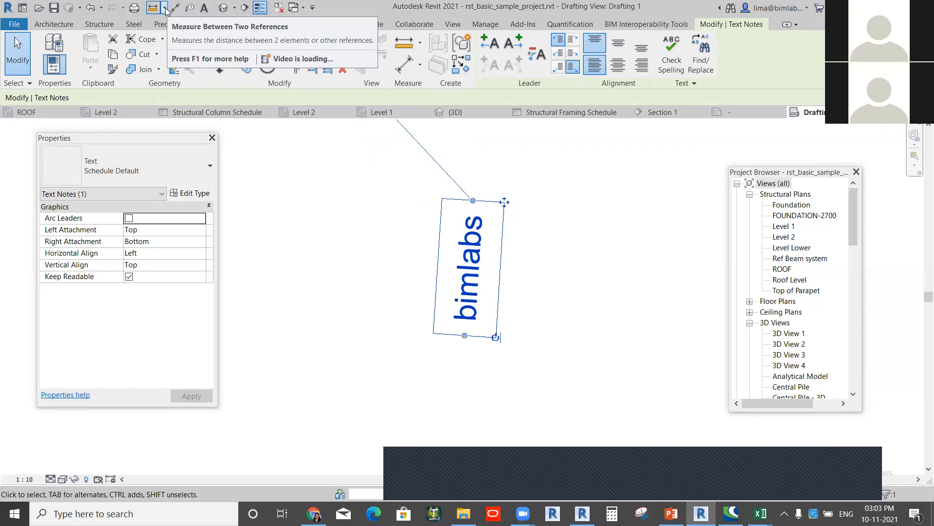
pyautogui.click(90, 7)
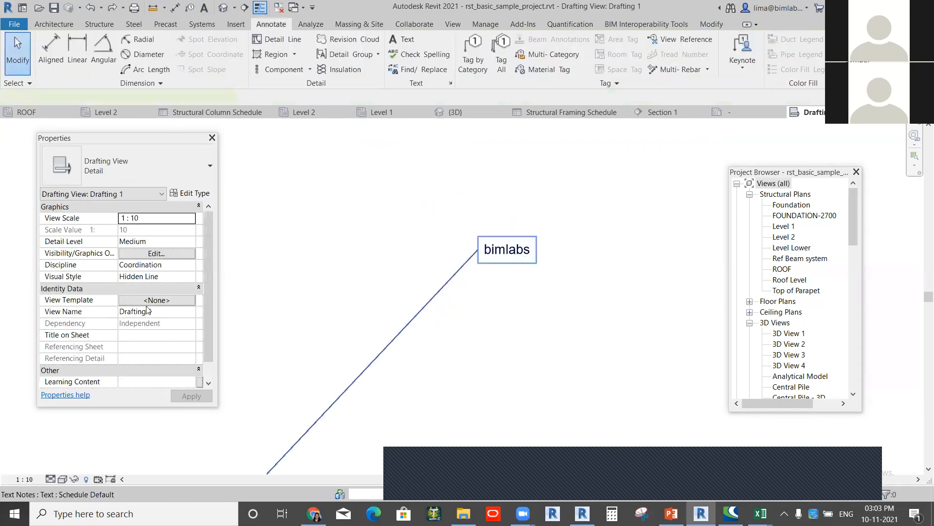
# Step: Turn off Keep Readable for the "bimlabs" text note
pyautogui.click(507, 250)
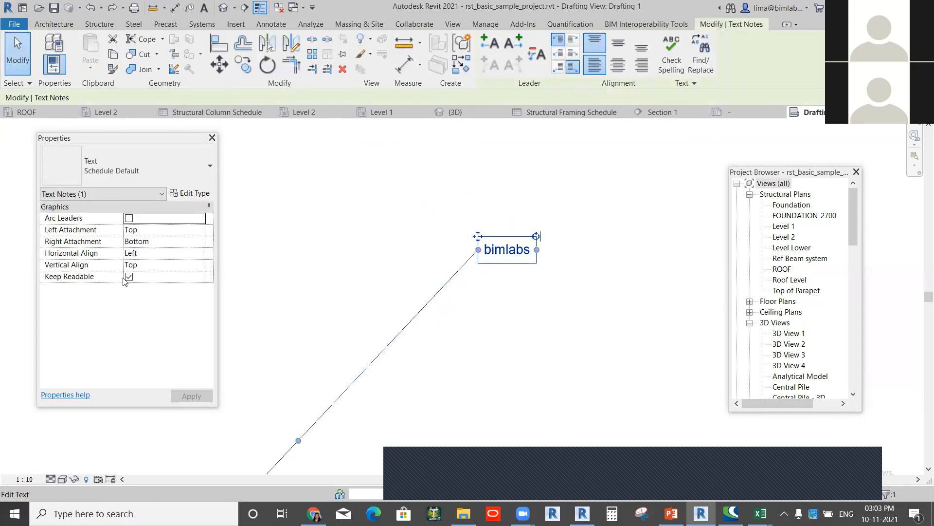
pyautogui.click(129, 276)
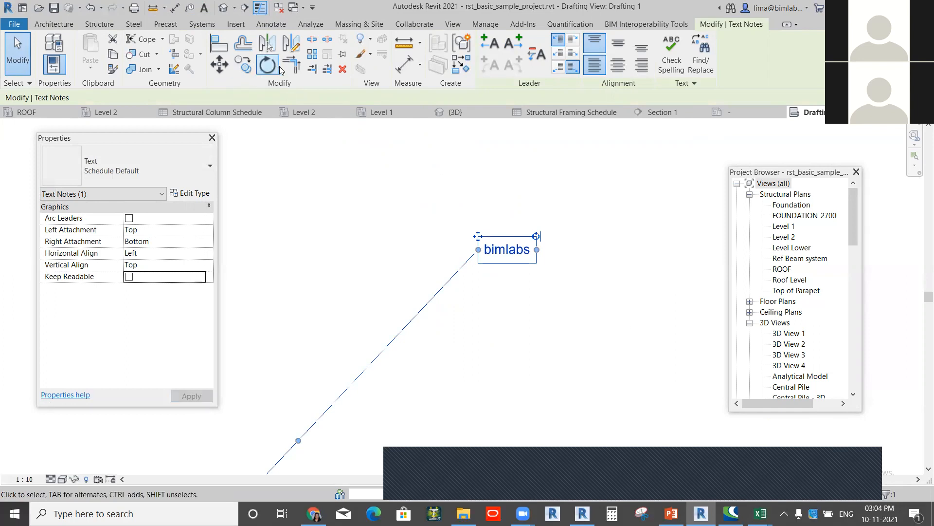
# Step: Try rotating the "bimlabs" note by 260° about a centre placed at the start of its text, and undo the rotation
pyautogui.click(333, 99)
pyautogui.click(487, 251)
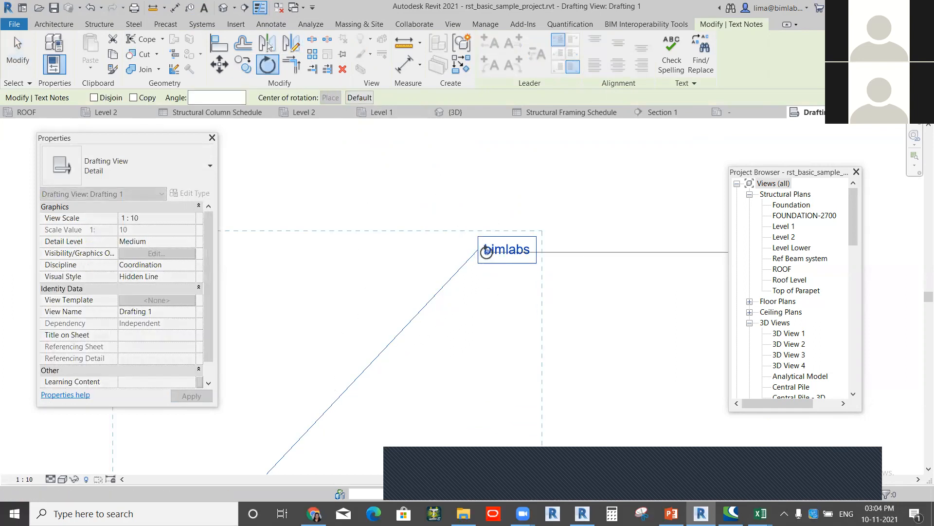
pyautogui.click(591, 259)
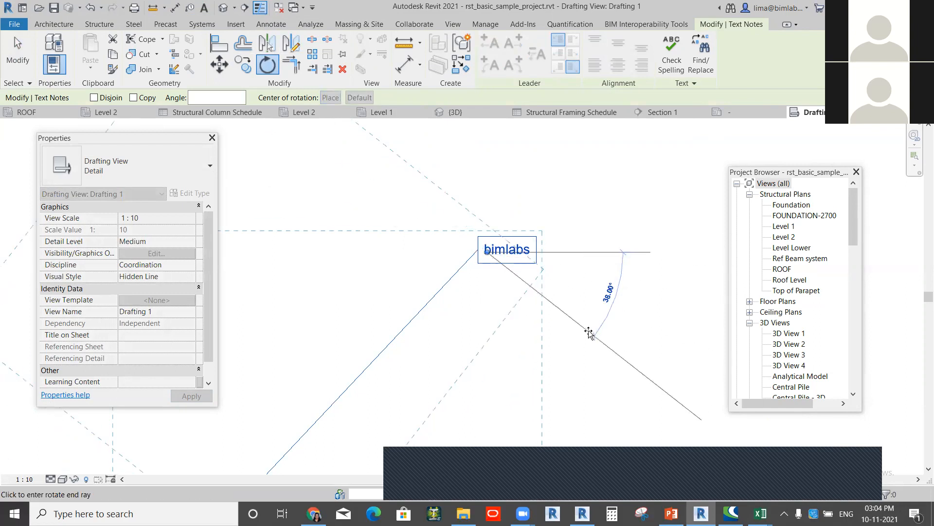
pyautogui.write('26')
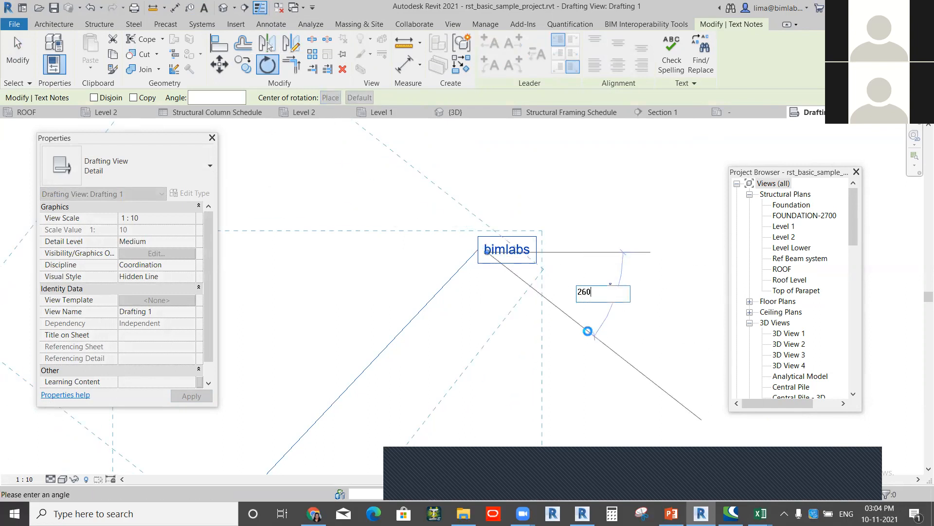
pyautogui.write('0')
pyautogui.press('Return')
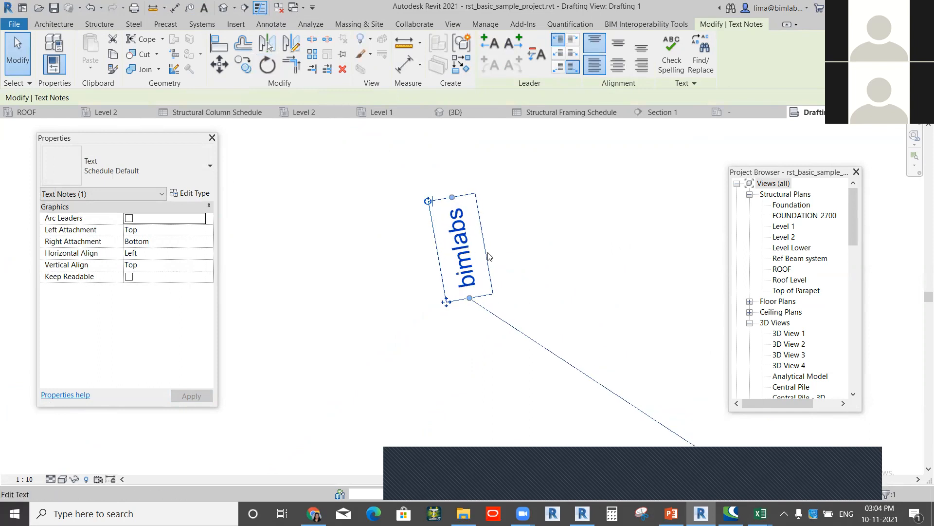
pyautogui.scroll(2, 485, 220)
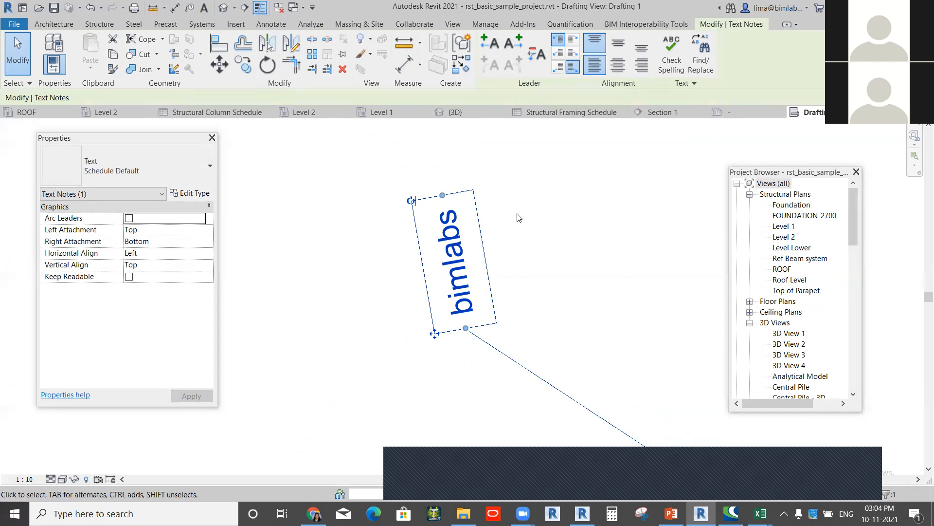
pyautogui.scroll(-3, 542, 232)
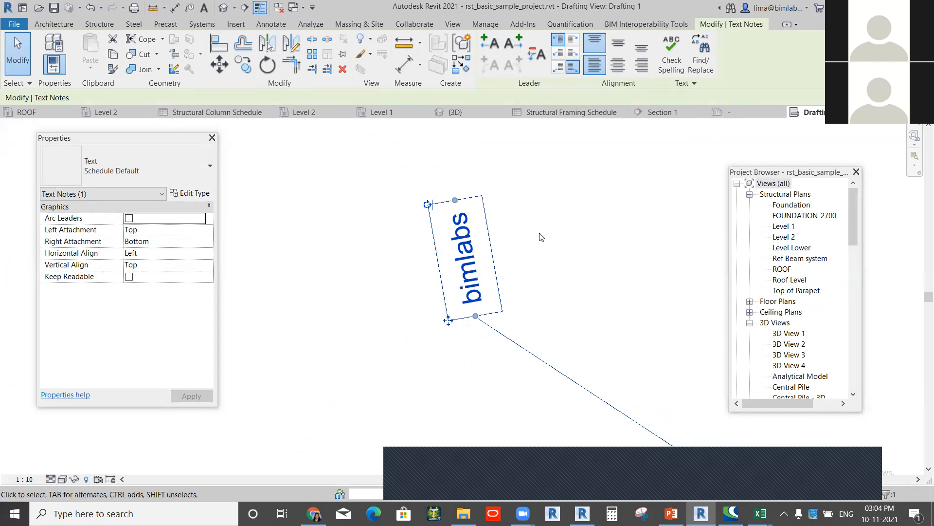
pyautogui.moveTo(555, 232); pyautogui.dragTo(467, 274, button='middle')
pyautogui.scroll(2, 421, 265)
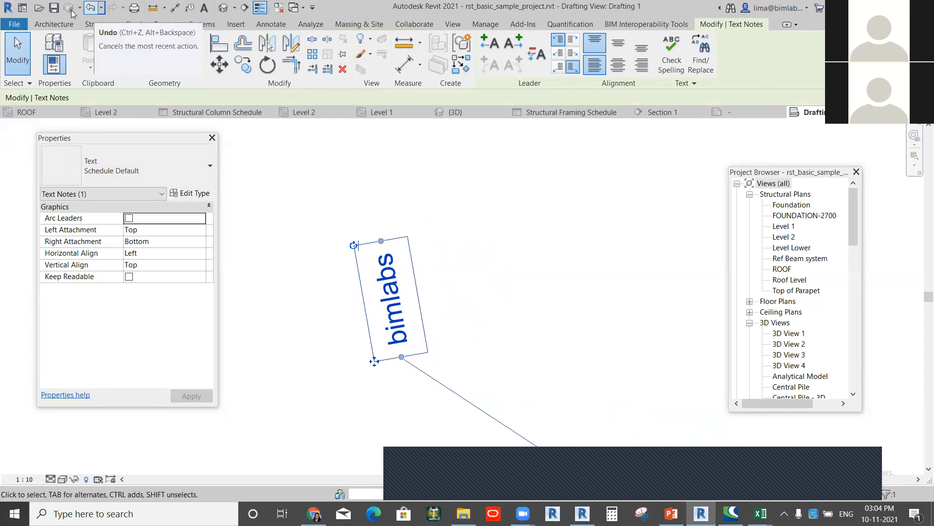
pyautogui.click(91, 7)
pyautogui.moveTo(549, 263); pyautogui.dragTo(507, 250, button='middle')
pyautogui.scroll(2, 507, 250)
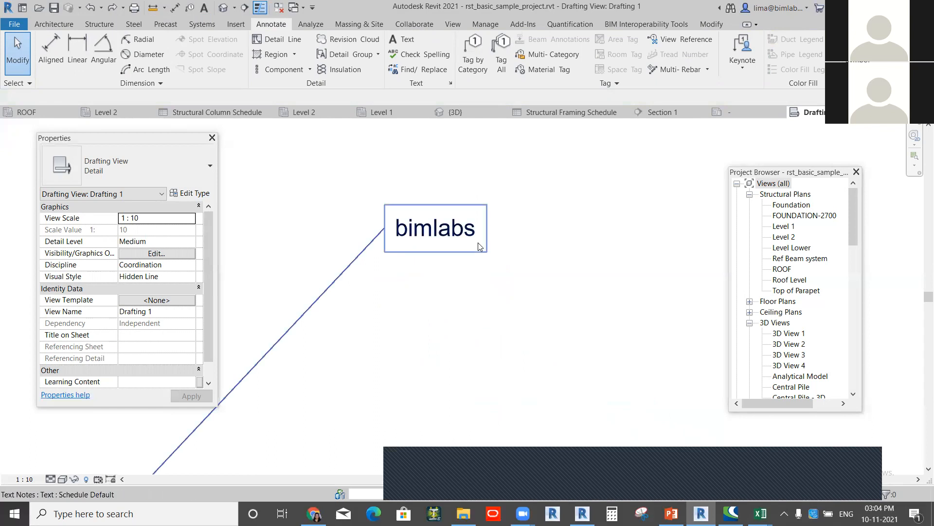
# Step: Find all occurrences of "bimlabs" in the current view and replace them with "AUTODESK"
pyautogui.click(412, 70)
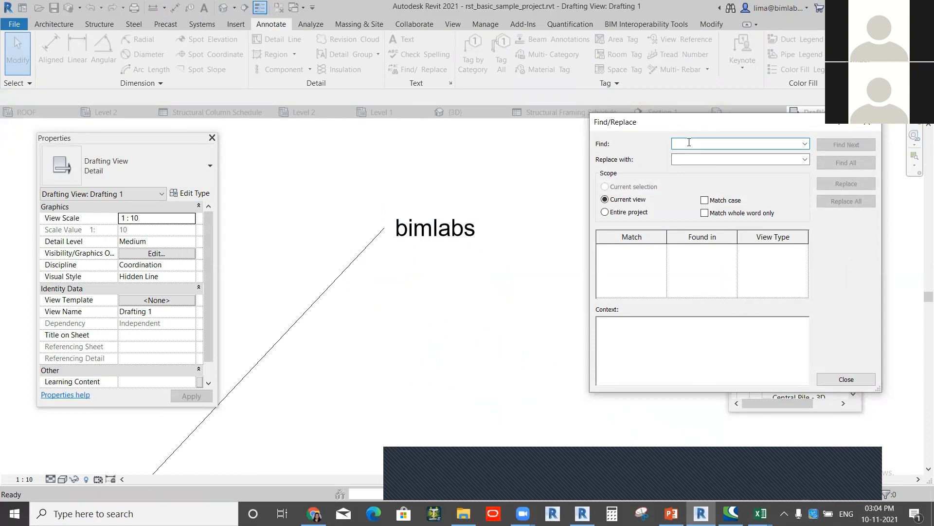
pyautogui.write('bimlabs')
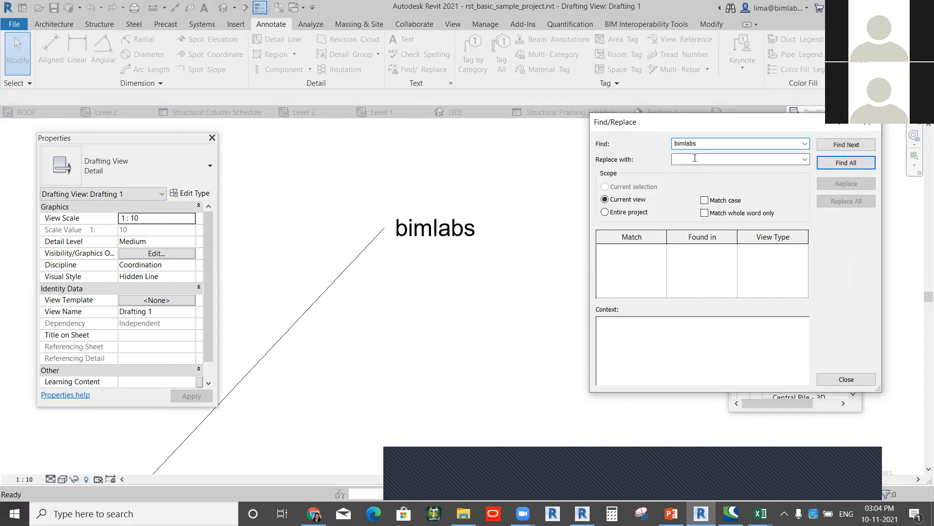
pyautogui.click(695, 158)
pyautogui.click(851, 164)
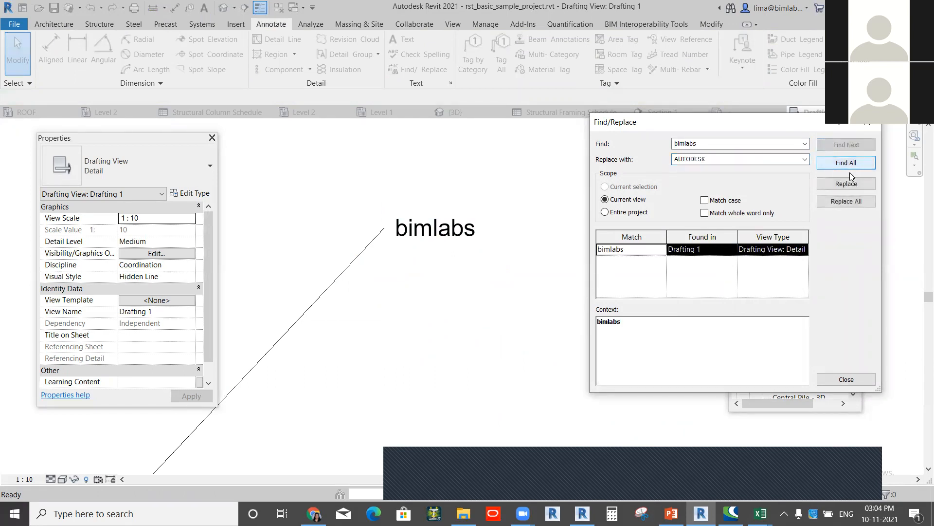
pyautogui.click(846, 201)
pyautogui.click(528, 260)
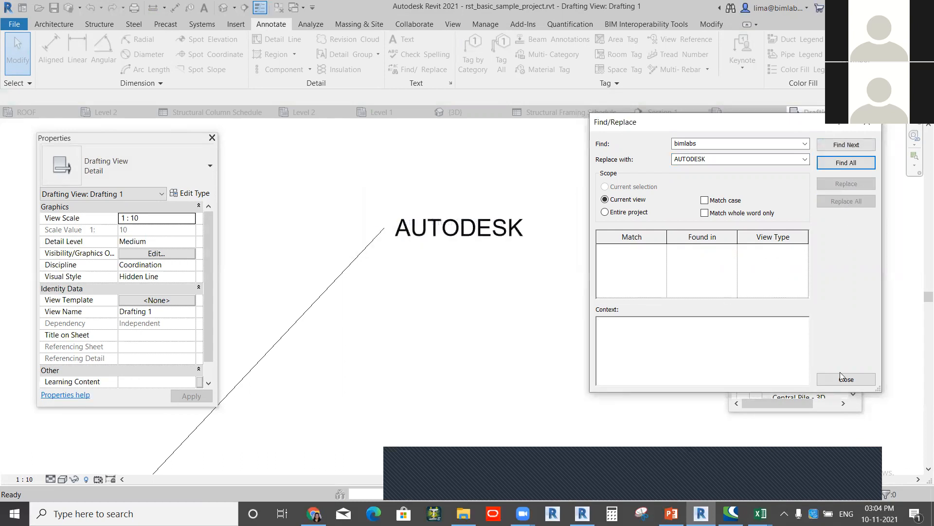
pyautogui.click(846, 379)
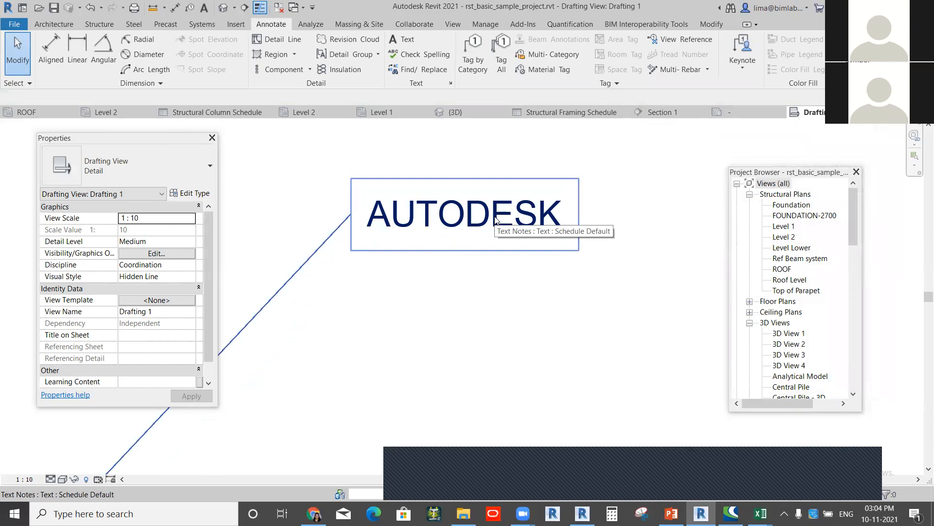
# Step: Look through the sample project's 3D views and elevations in the project browser and select 3D View 1
pyautogui.scroll(-3, 494, 228)
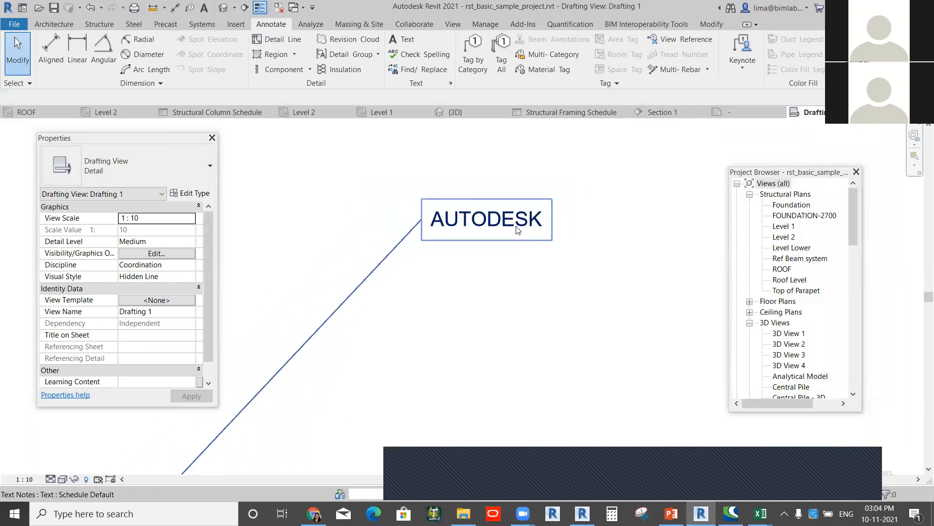
pyautogui.scroll(-3, 778, 265)
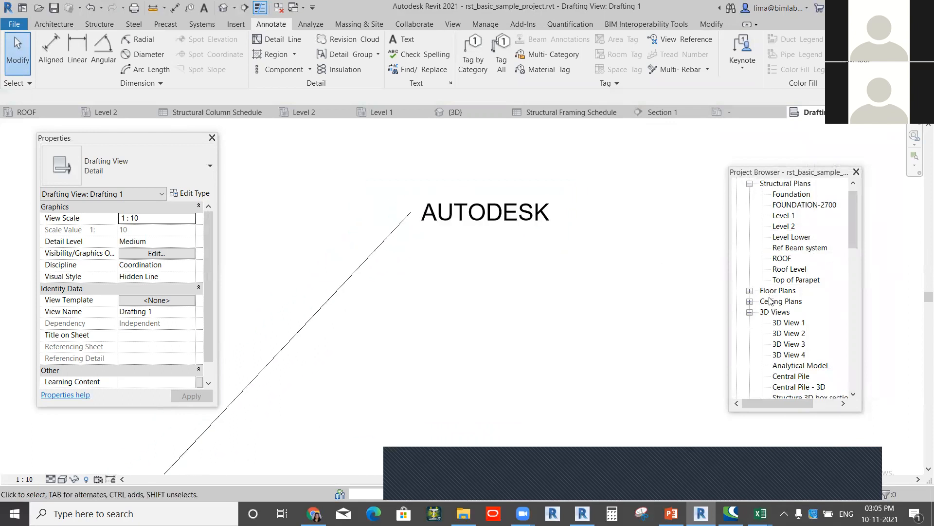
pyautogui.scroll(-5, 778, 265)
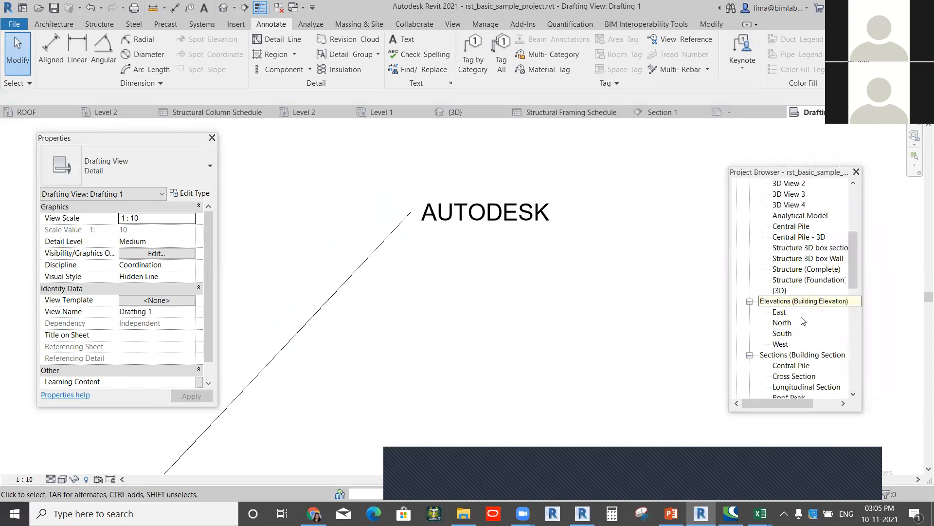
pyautogui.scroll(4, 779, 243)
pyautogui.scroll(1, 780, 231)
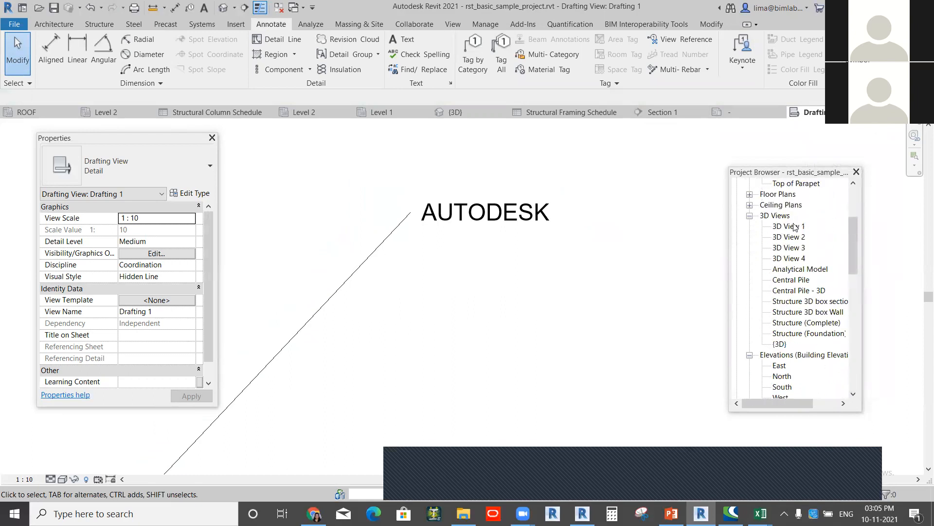
pyautogui.click(784, 226)
pyautogui.scroll(2, 776, 225)
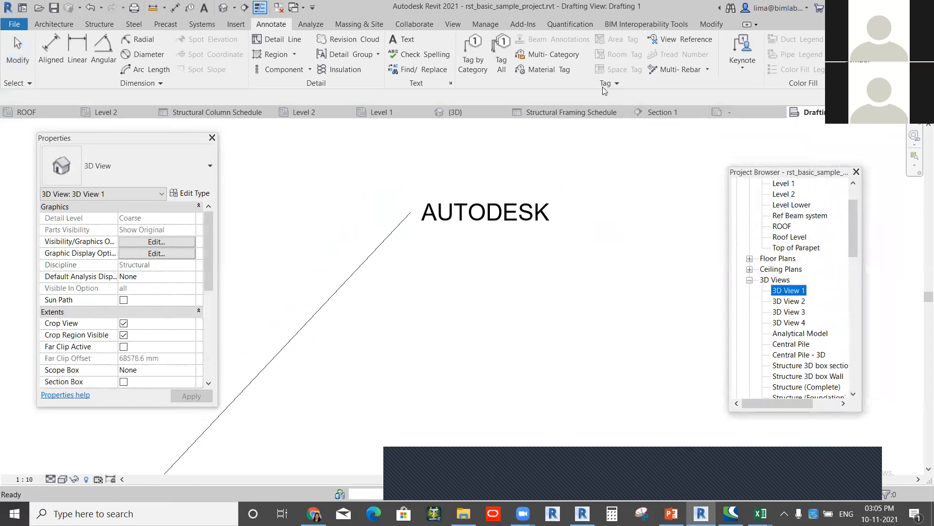
# Step: Look through the open views, dismiss the save reminder without saving, and switch to Project3's Level 1 structural plan showing the rectangular footing
pyautogui.click(745, 112)
pyautogui.click(661, 113)
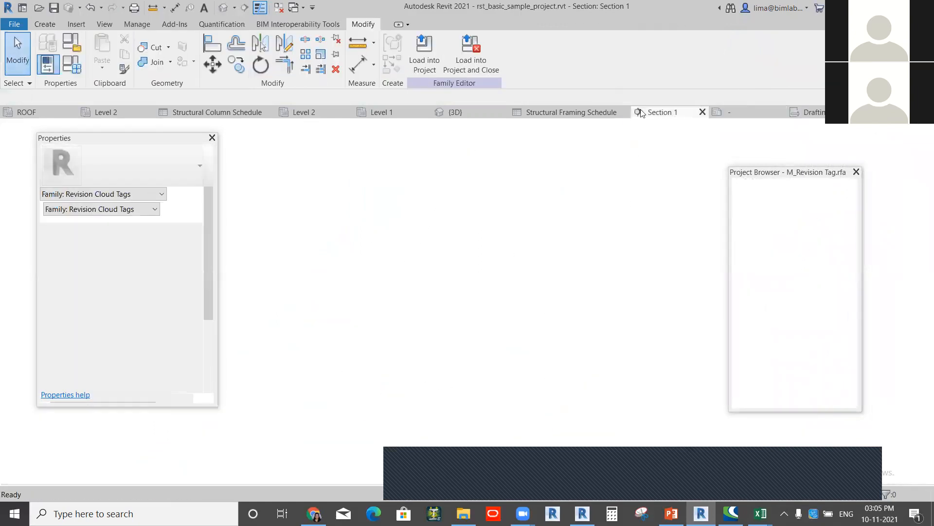
pyautogui.click(457, 113)
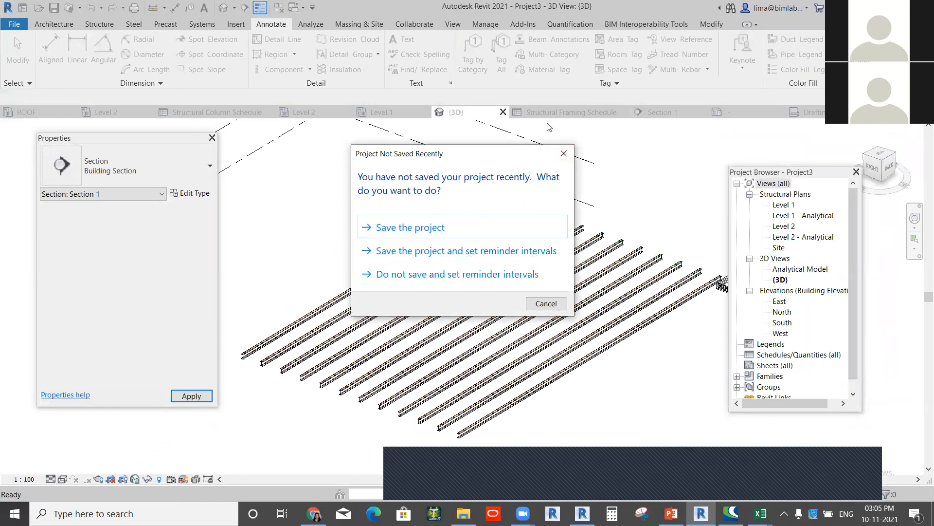
pyautogui.click(432, 127)
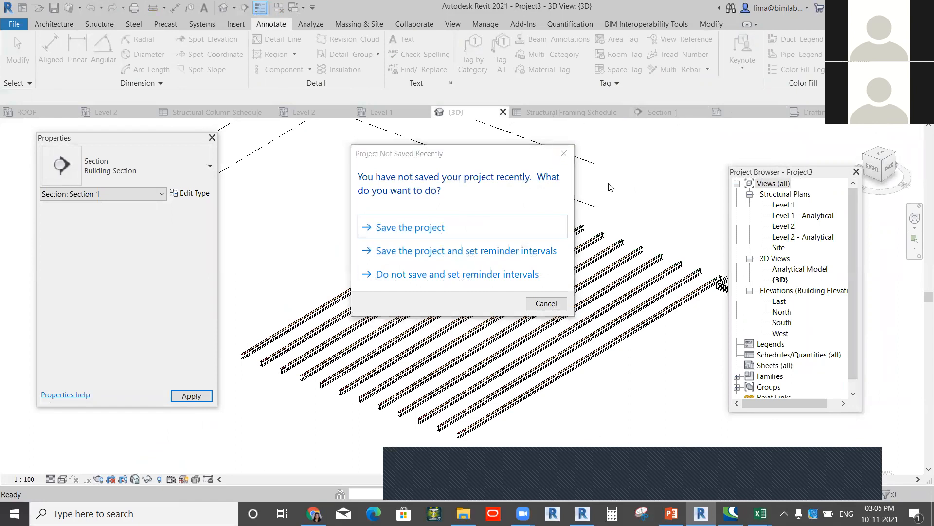
pyautogui.click(564, 153)
pyautogui.click(541, 113)
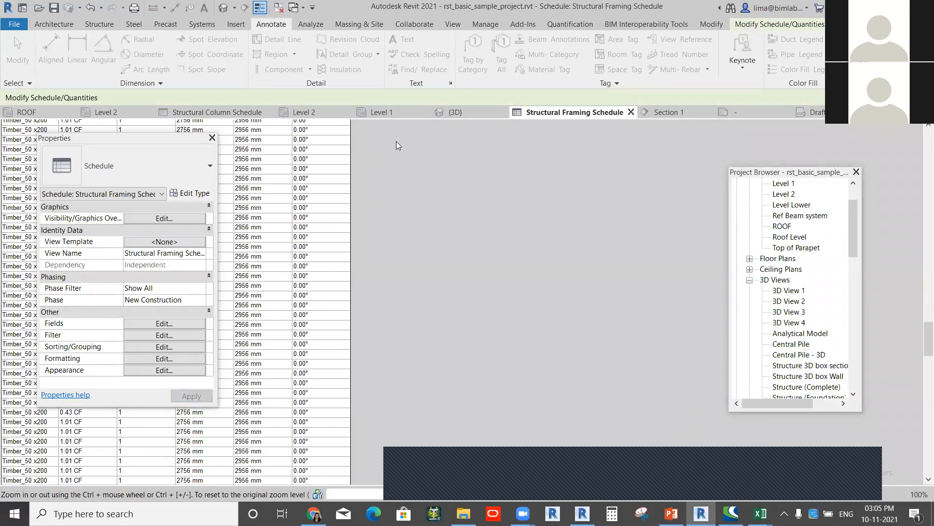
pyautogui.click(398, 112)
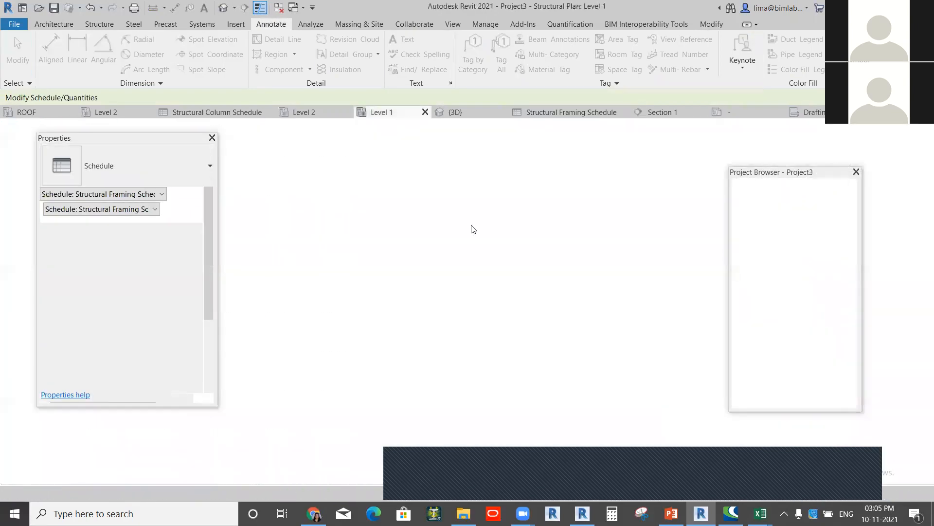
pyautogui.scroll(8, 276, 196)
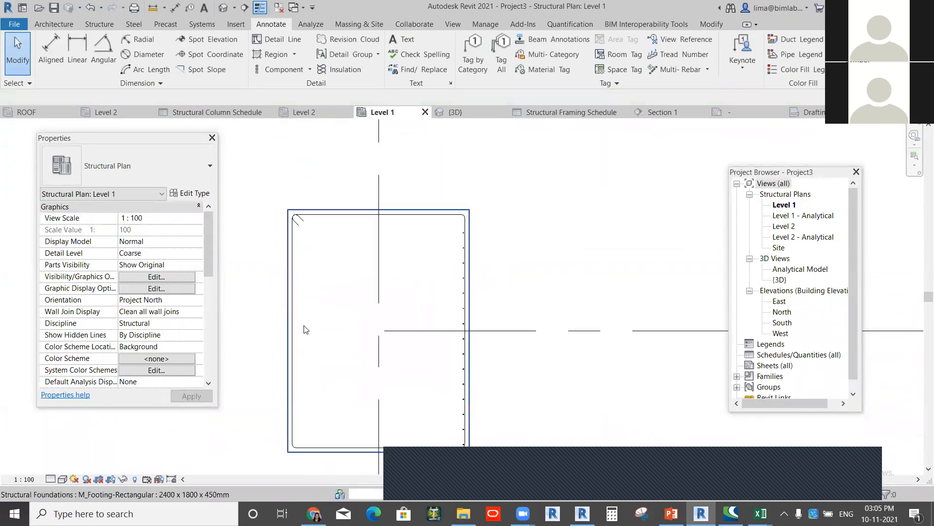
# Step: Tag the footing's M_T1 rebar by category, with a horizontal, attached-end leader on the footing's right side
pyautogui.scroll(-2, 313, 234)
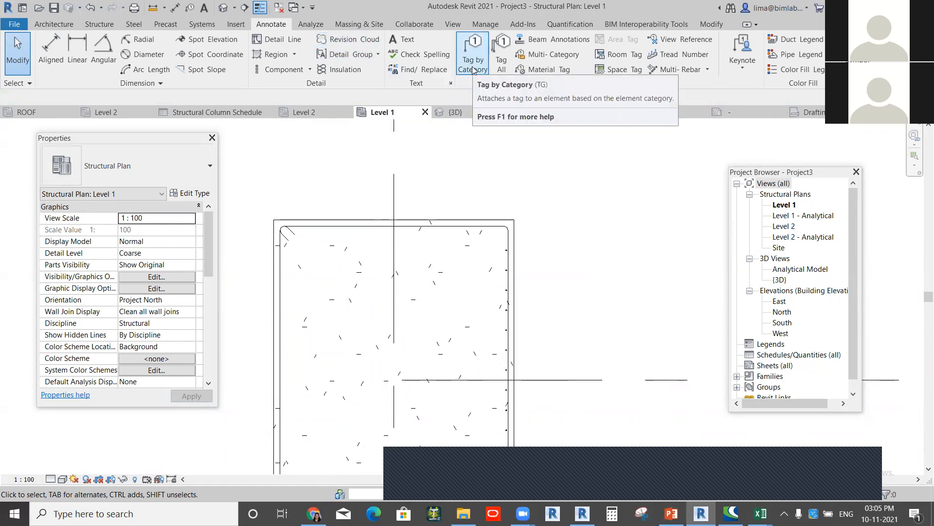
pyautogui.click(473, 69)
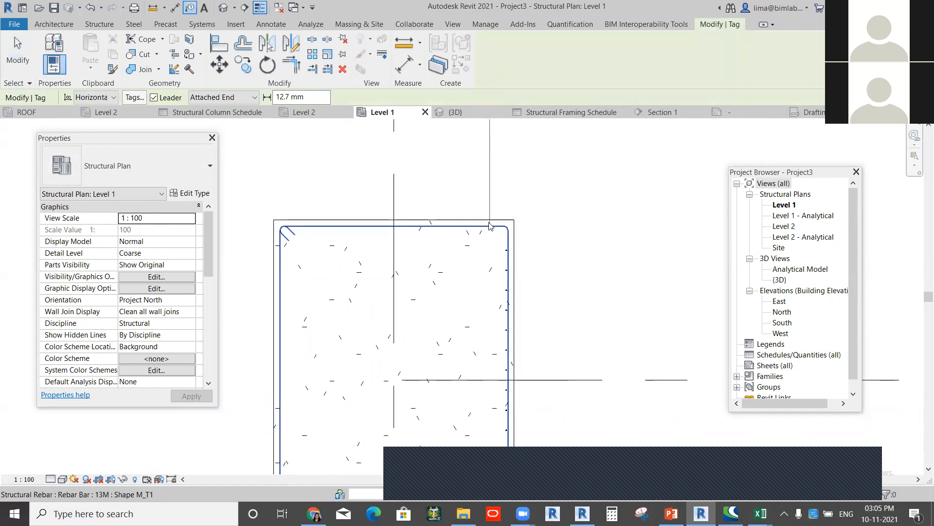
pyautogui.scroll(-3, 491, 225)
pyautogui.scroll(2, 489, 225)
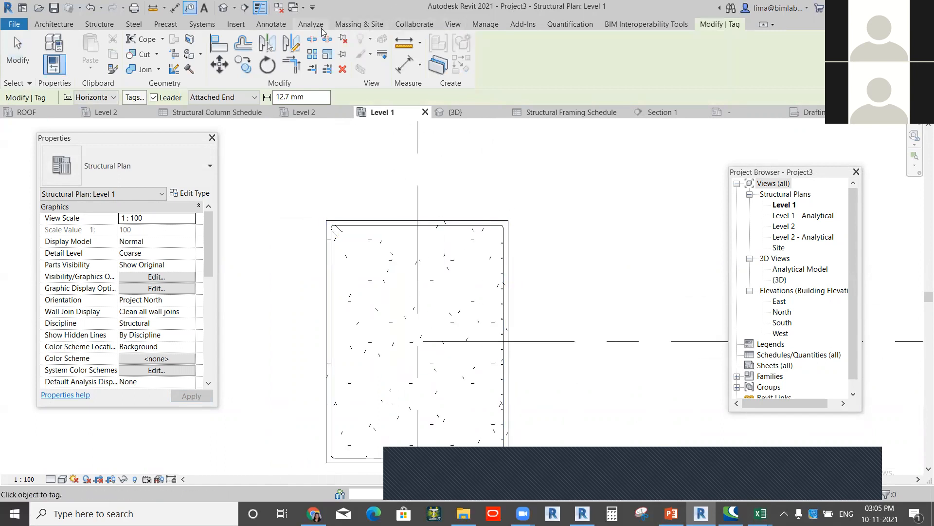
pyautogui.scroll(2, 628, 237)
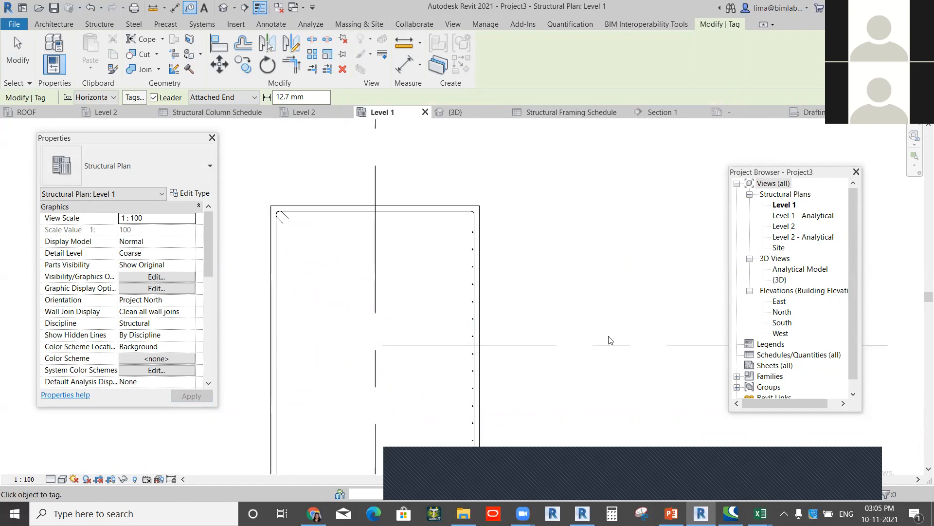
pyautogui.moveTo(444, 239); pyautogui.dragTo(447, 228, button='middle')
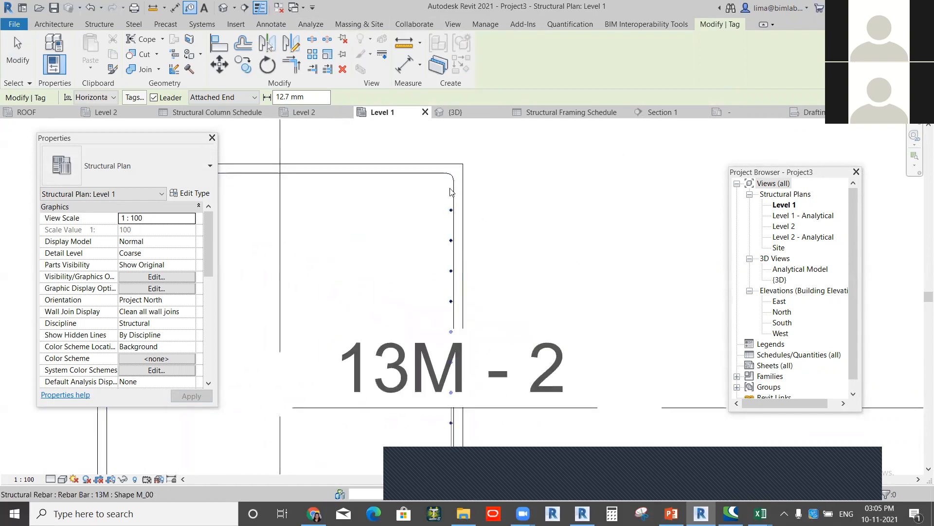
pyautogui.scroll(2, 460, 228)
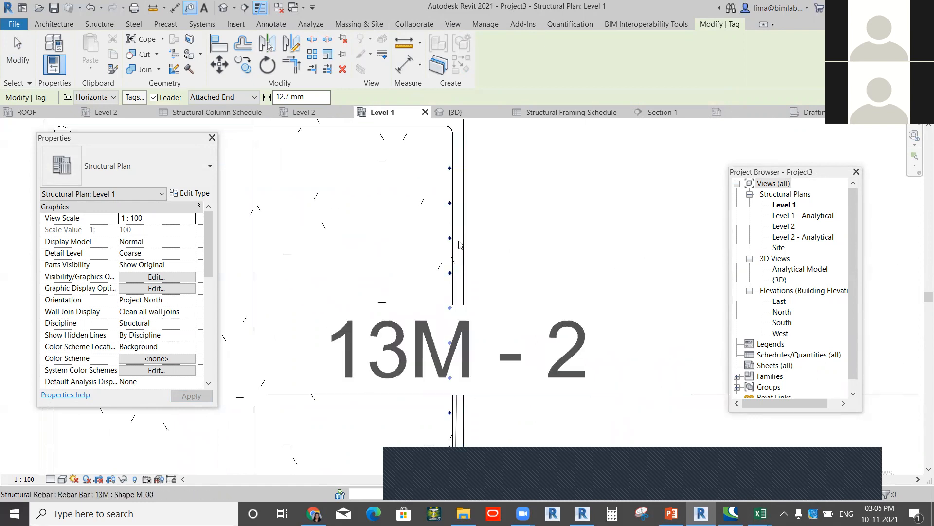
pyautogui.scroll(2, 459, 203)
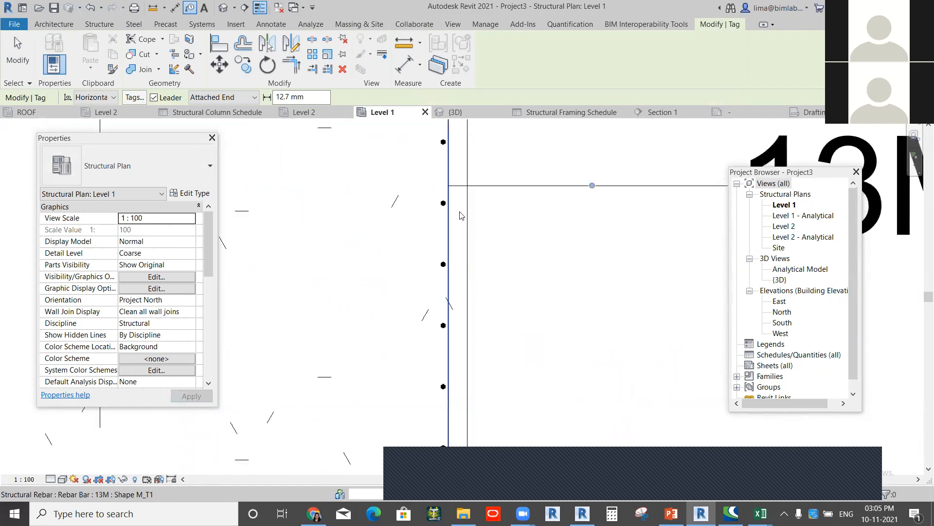
pyautogui.scroll(-3, 461, 216)
pyautogui.scroll(2, 584, 243)
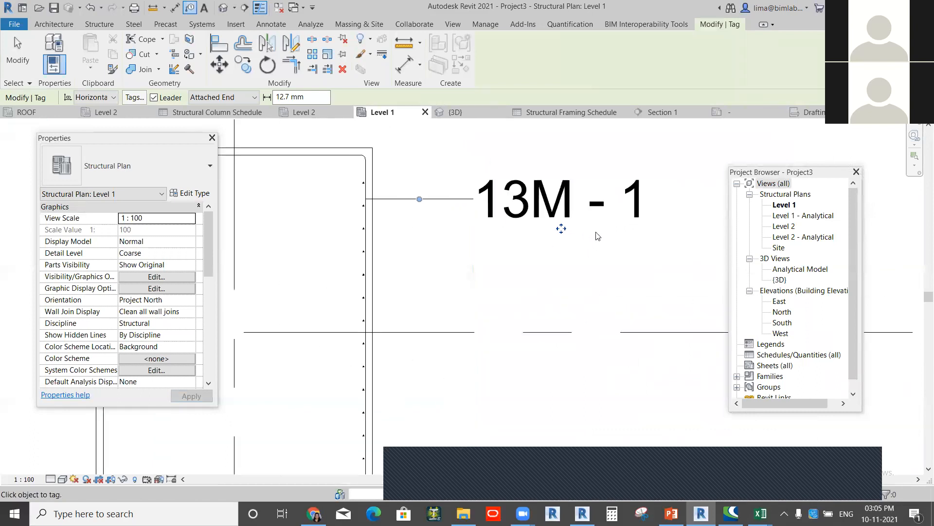
pyautogui.press('Escape')
pyautogui.press('Escape')
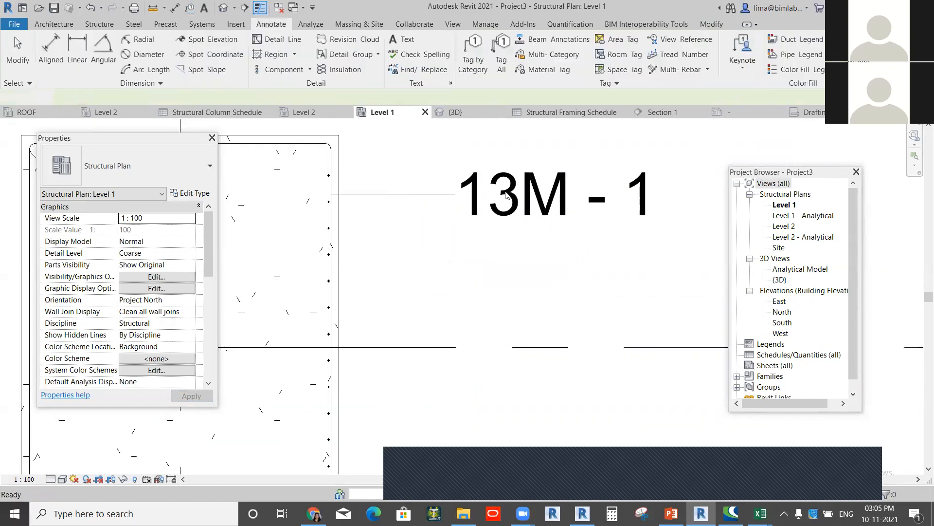
# Step: Try the types Type Spacing & Number, Quantity Type Spacing & Number - 2 Line and its 1 Line version on the footing's rebar tag
pyautogui.click(486, 197)
pyautogui.click(144, 158)
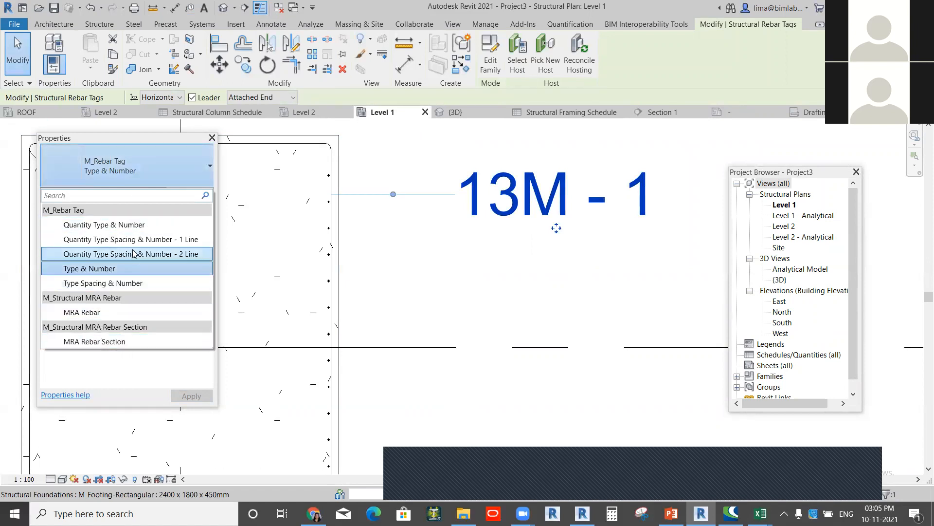
pyautogui.click(114, 282)
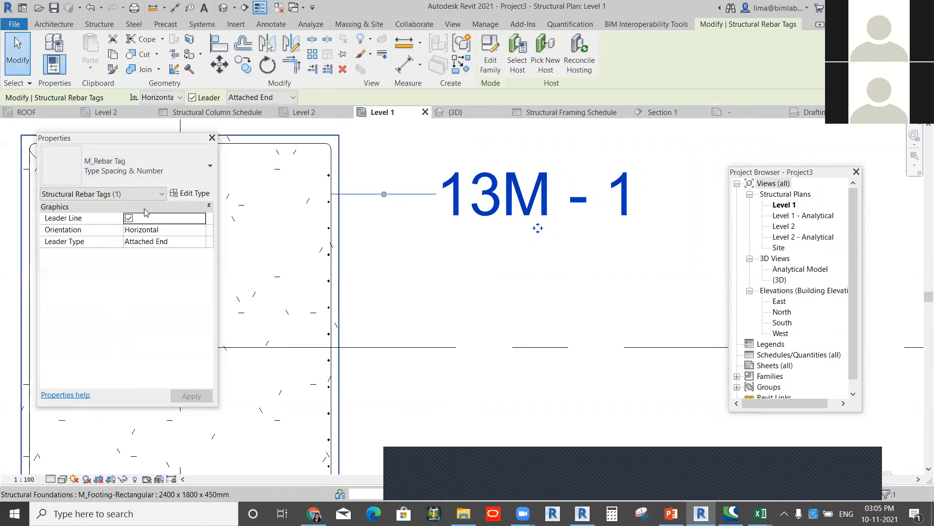
pyautogui.click(78, 176)
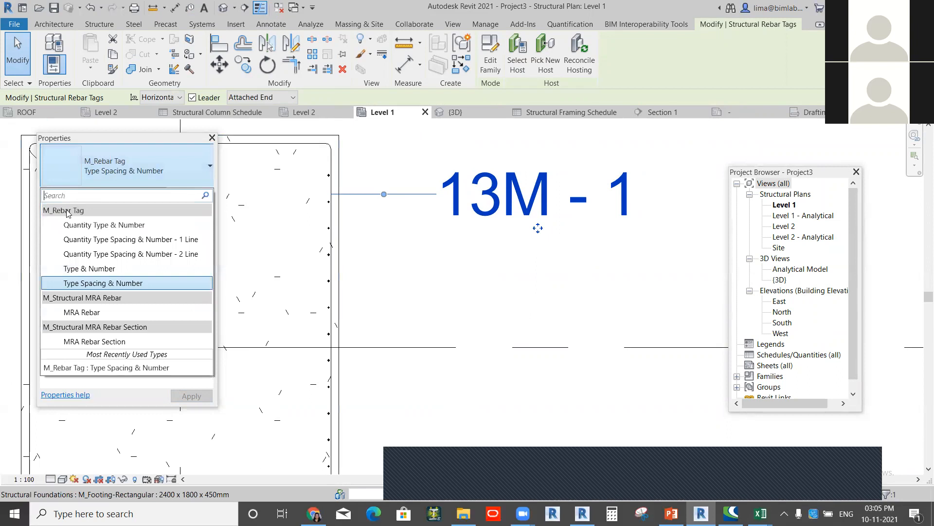
pyautogui.click(116, 253)
pyautogui.click(103, 162)
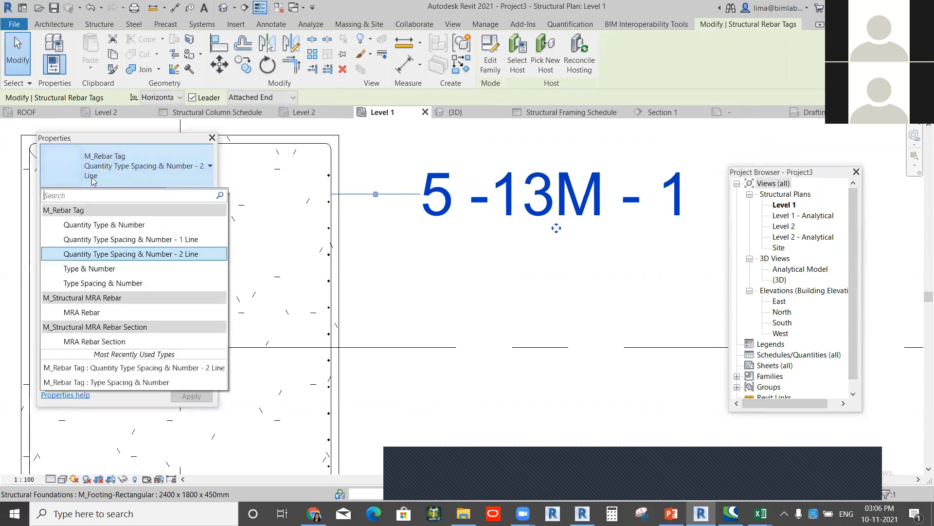
pyautogui.click(119, 239)
pyautogui.scroll(-3, 467, 255)
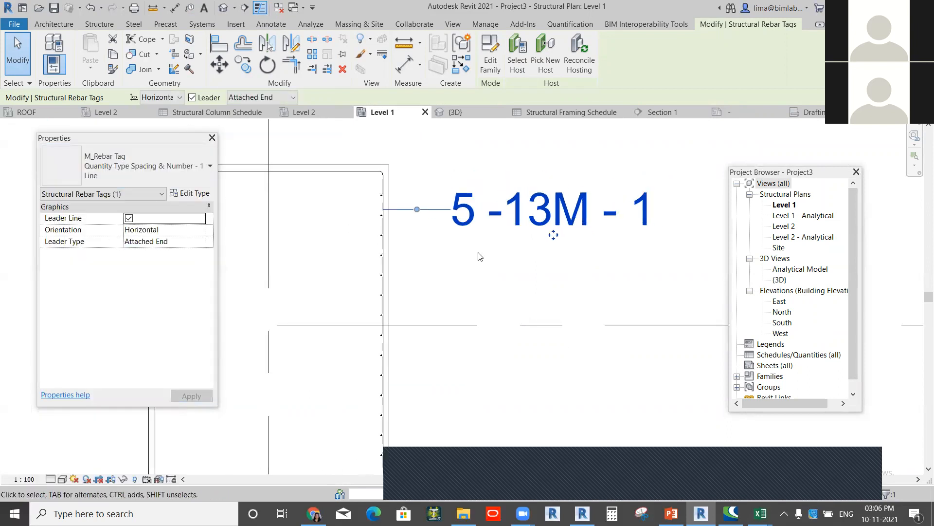
pyautogui.click(495, 269)
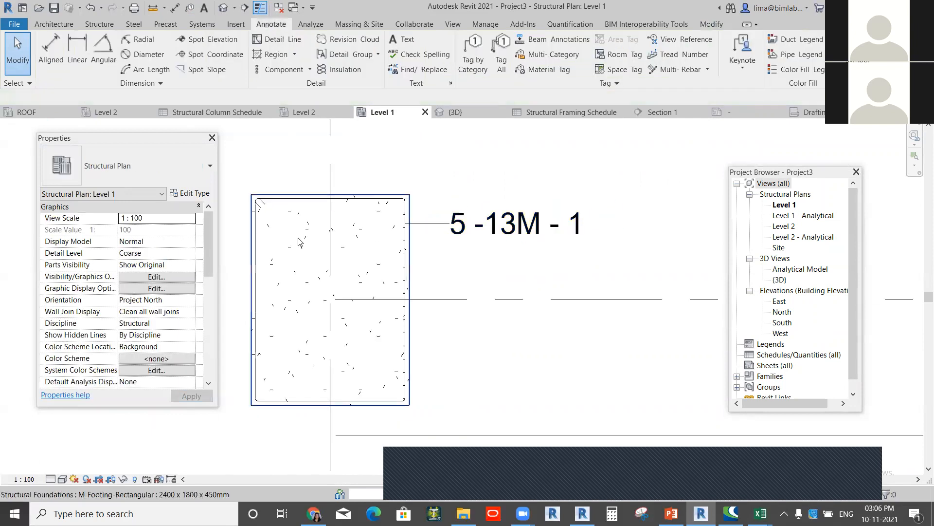
# Step: Set the footing's rebar tag to the M_Rebar Tag type Quantity Type & Number and inspect its text
pyautogui.click(459, 230)
pyautogui.click(112, 166)
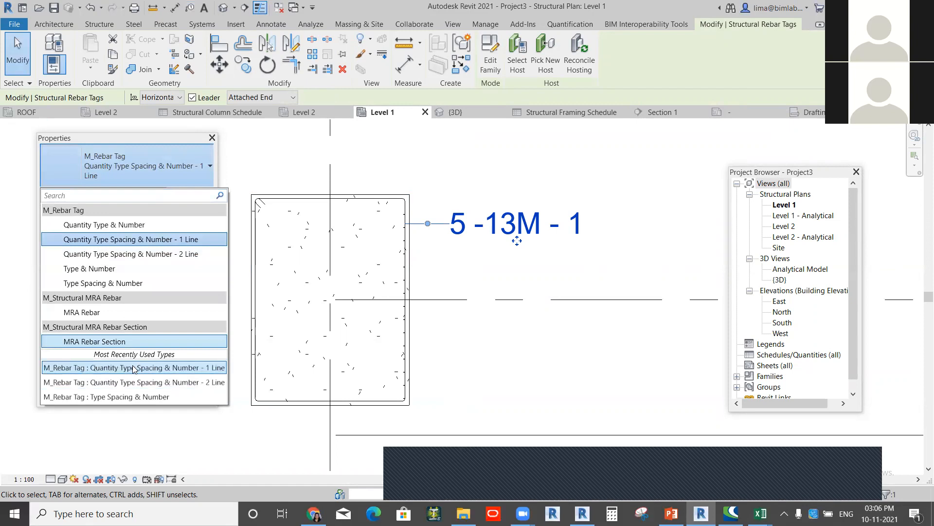
pyautogui.click(115, 227)
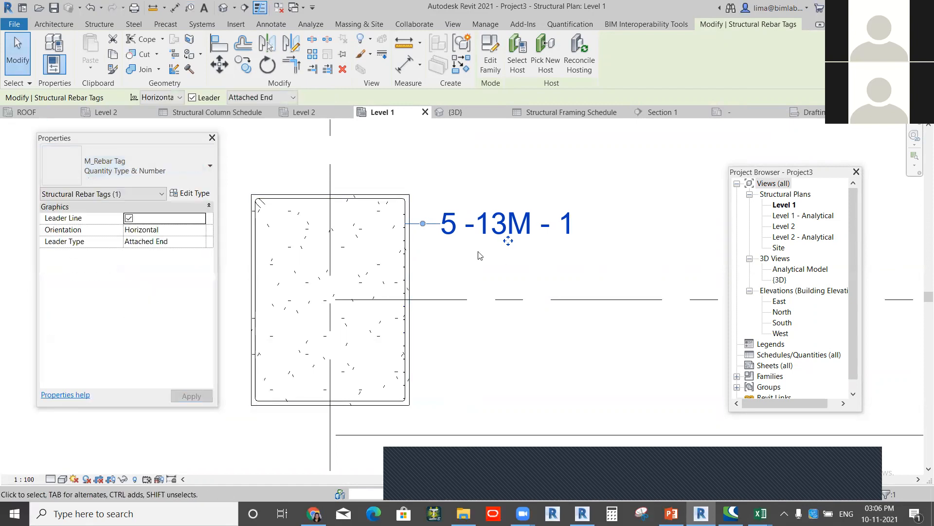
pyautogui.scroll(2, 479, 253)
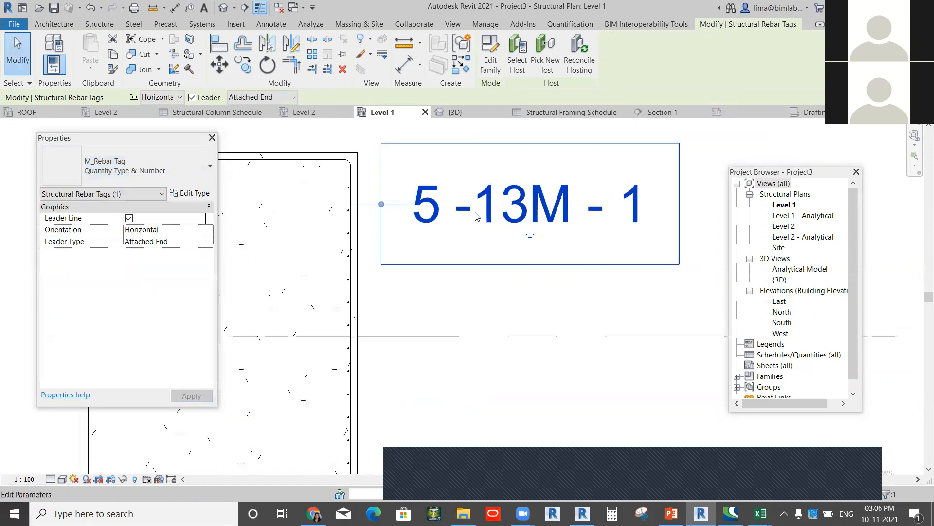
pyautogui.scroll(1, 457, 243)
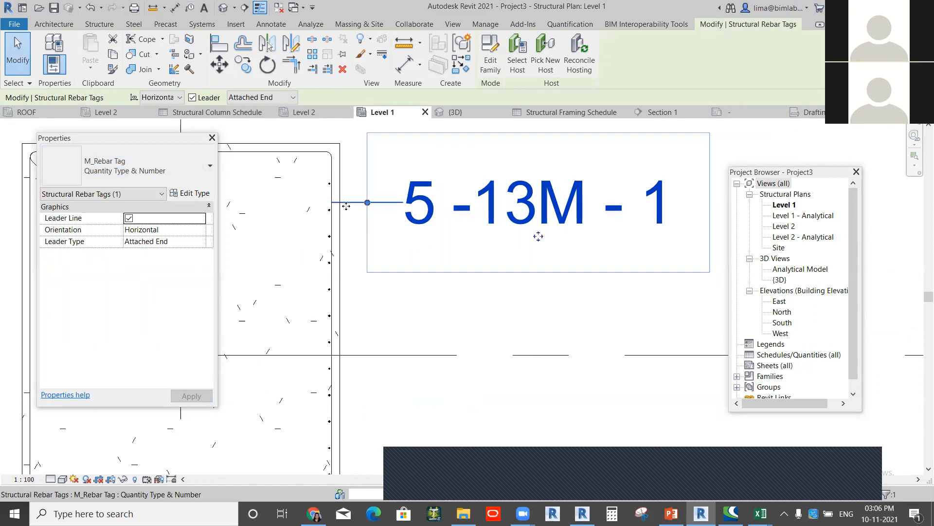
pyautogui.scroll(3, 431, 214)
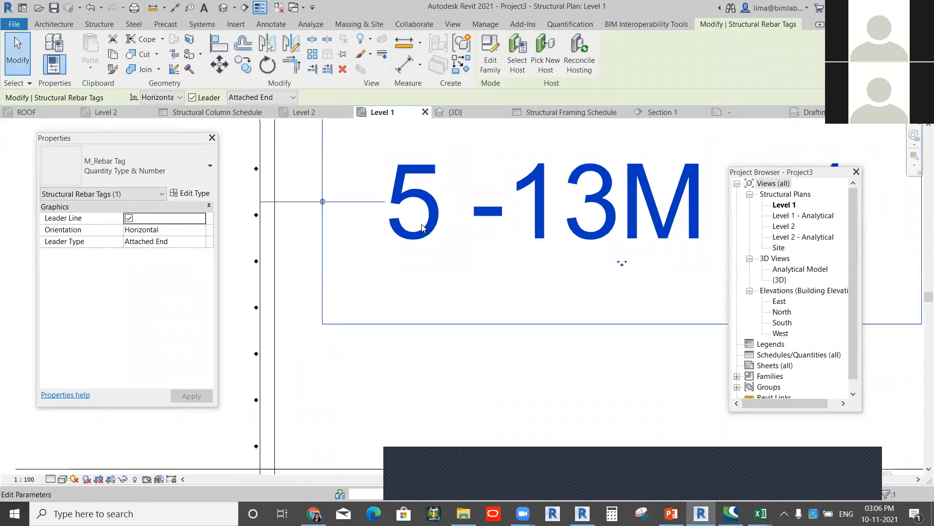
pyautogui.scroll(-2, 422, 227)
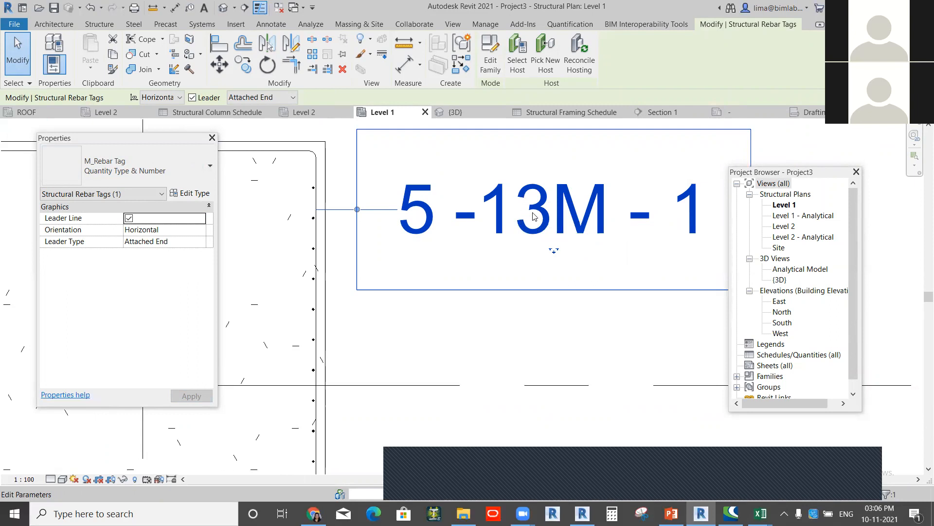
# Step: Open the M_Rebar Tag family for editing, examine the label's parameters, prefixes and sample values, and close the label settings without changes
pyautogui.click(489, 68)
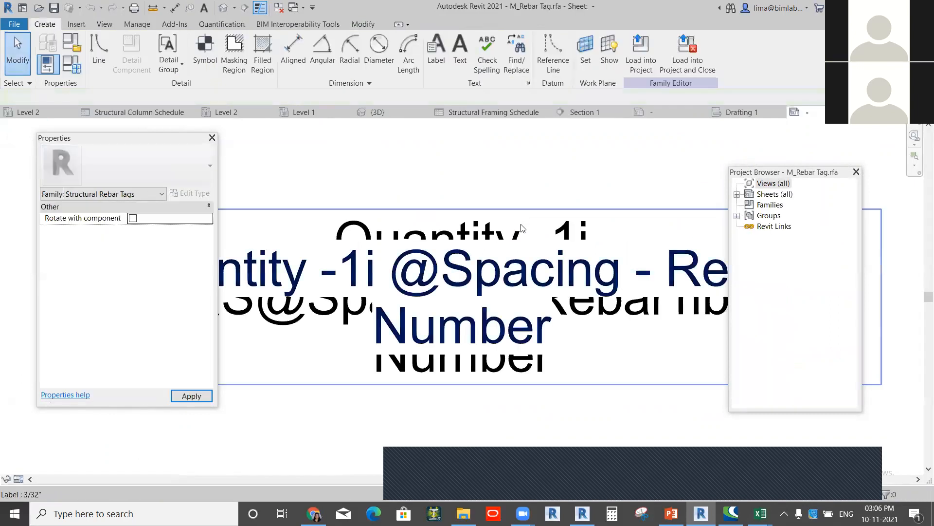
pyautogui.scroll(3, 495, 285)
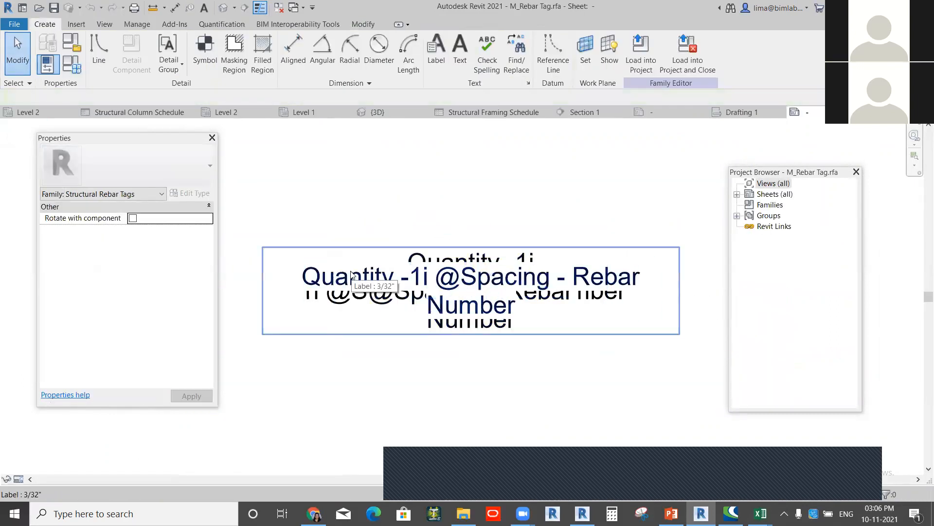
pyautogui.click(353, 276)
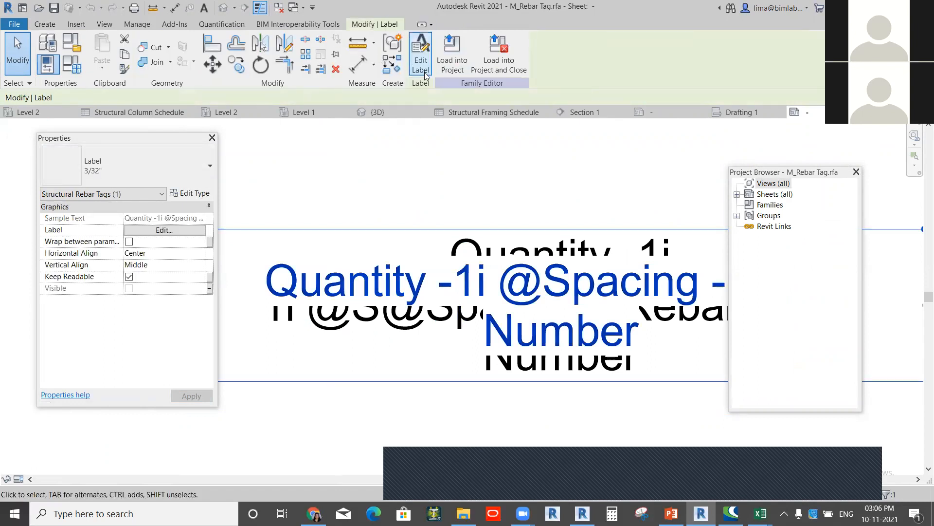
pyautogui.click(421, 56)
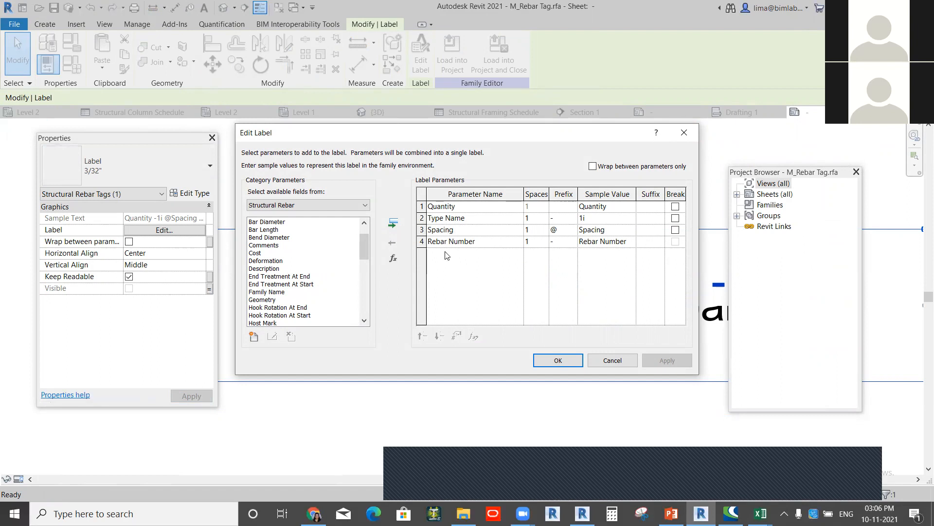
pyautogui.click(684, 132)
pyautogui.click(494, 155)
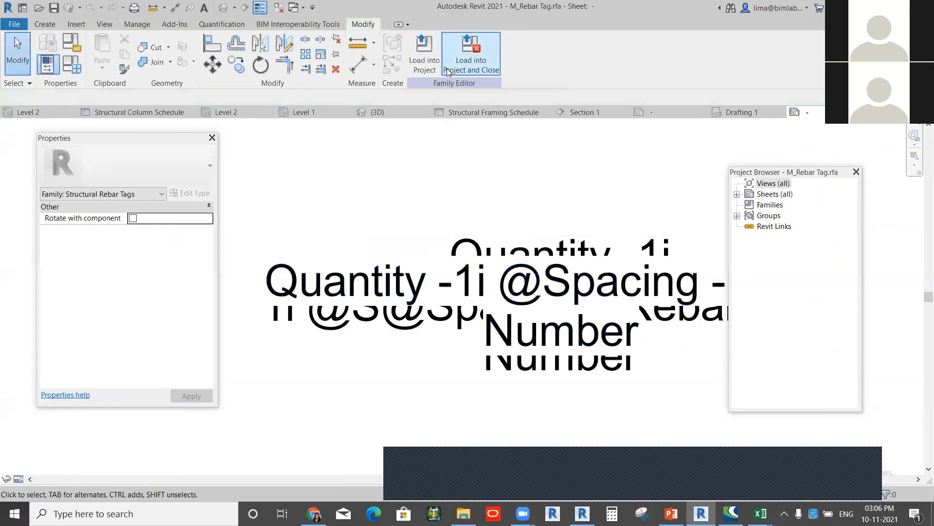
# Step: Load the M_Rebar Tag family into rst_basic_sample_project.rvt
pyautogui.click(424, 62)
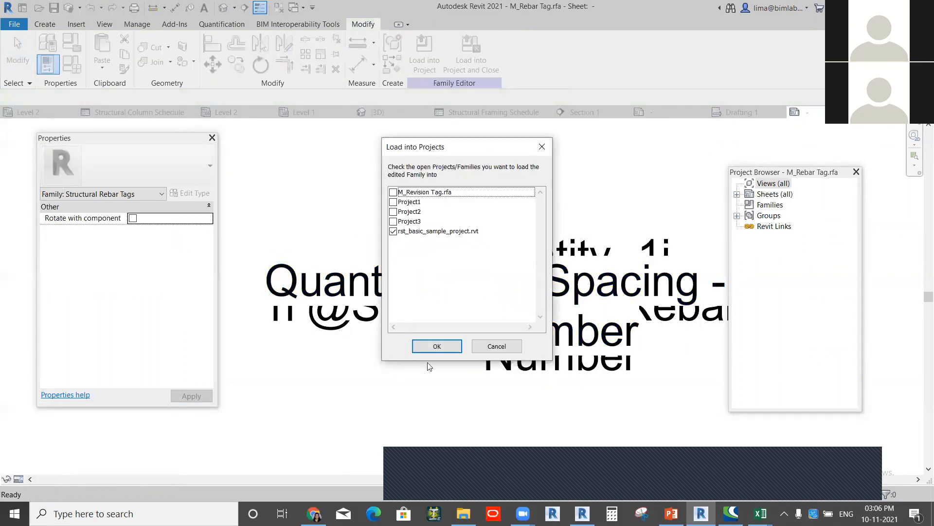
pyautogui.click(441, 350)
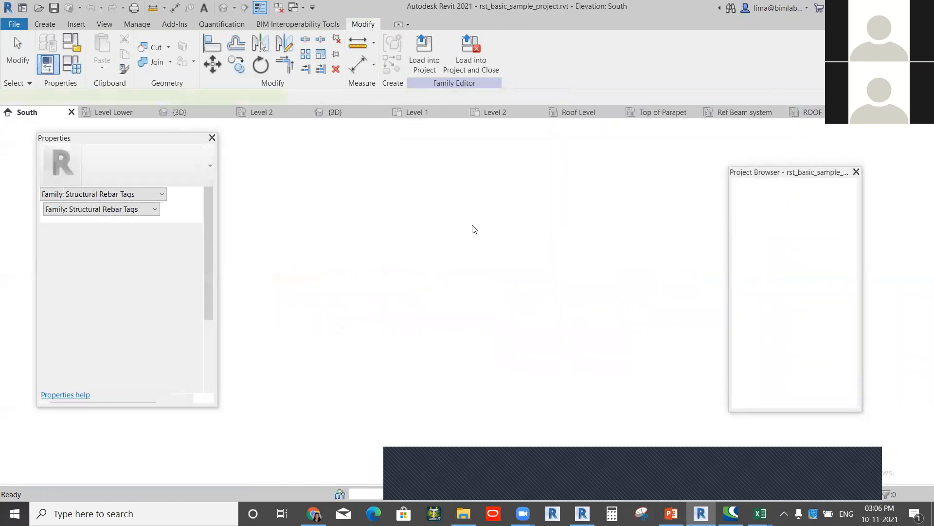
pyautogui.scroll(-2, 514, 269)
pyautogui.scroll(2, 793, 238)
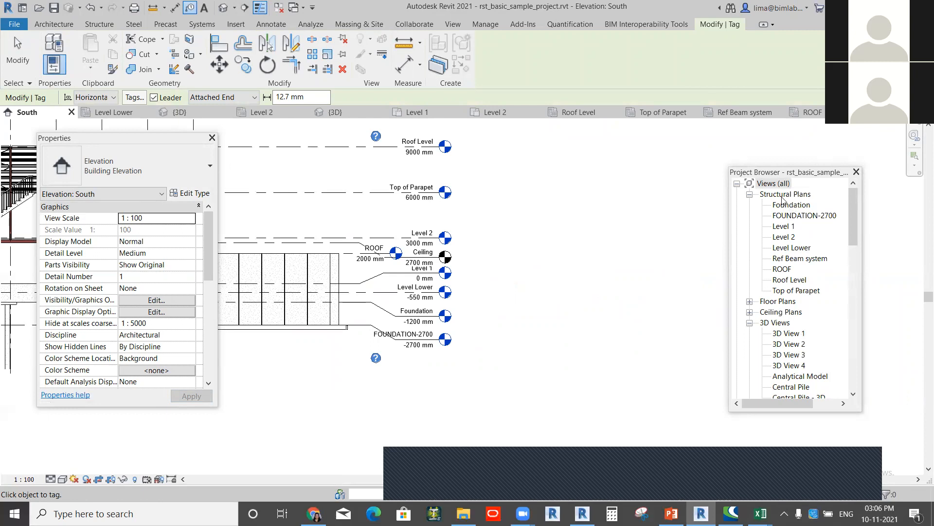
# Step: Look through the open plan and 3D views of rst_basic_sample_project, Project1 and Project2 for a view suited to rebar tagging
pyautogui.click(494, 113)
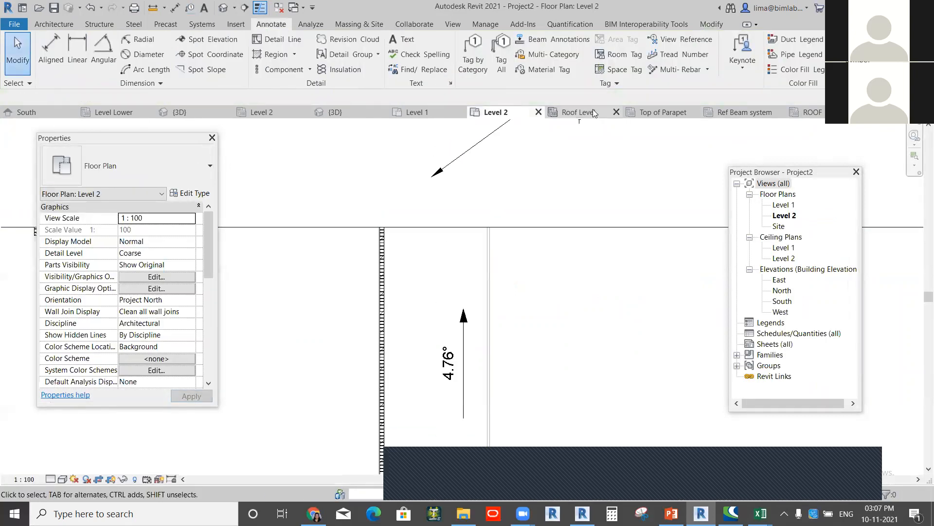
pyautogui.click(587, 112)
pyautogui.click(422, 112)
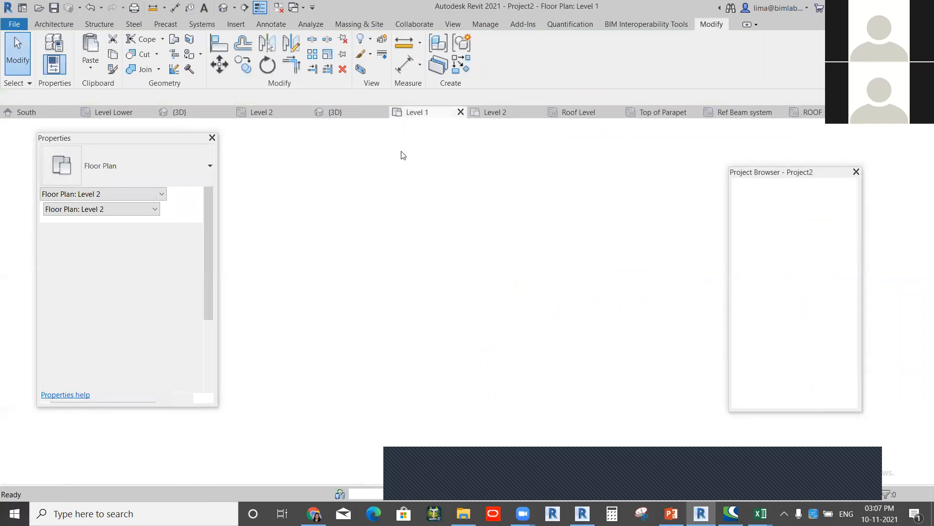
pyautogui.click(342, 113)
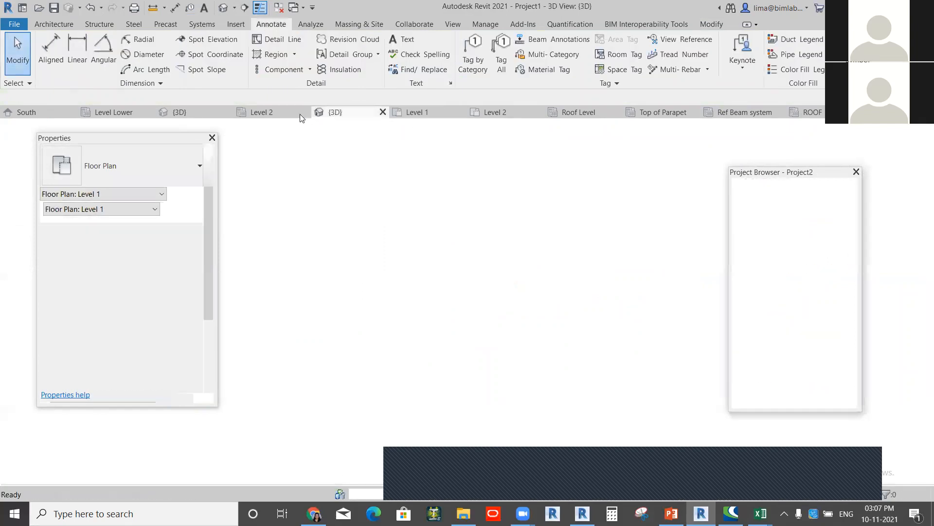
pyautogui.click(561, 155)
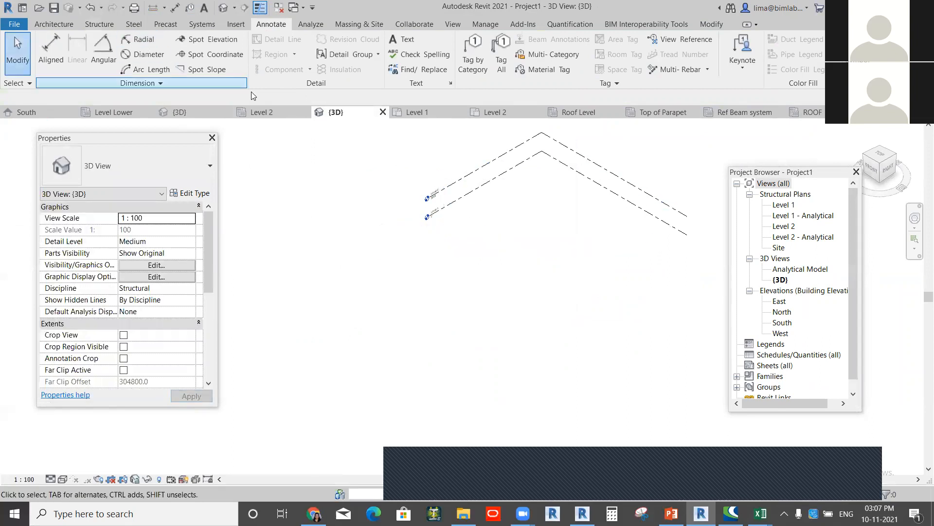
pyautogui.click(260, 112)
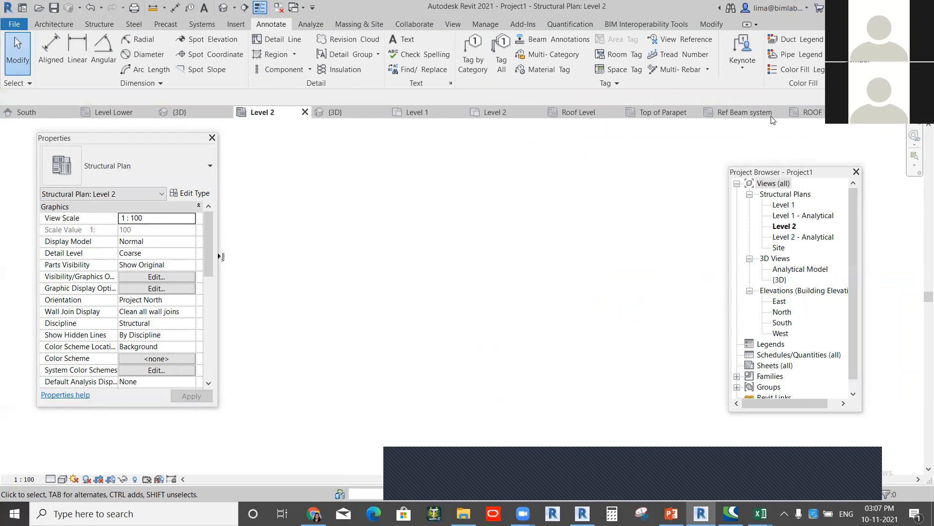
pyautogui.click(805, 112)
pyautogui.scroll(-4, 422, 243)
pyautogui.moveTo(430, 233); pyautogui.dragTo(591, 226, button='middle')
pyautogui.scroll(3, 474, 255)
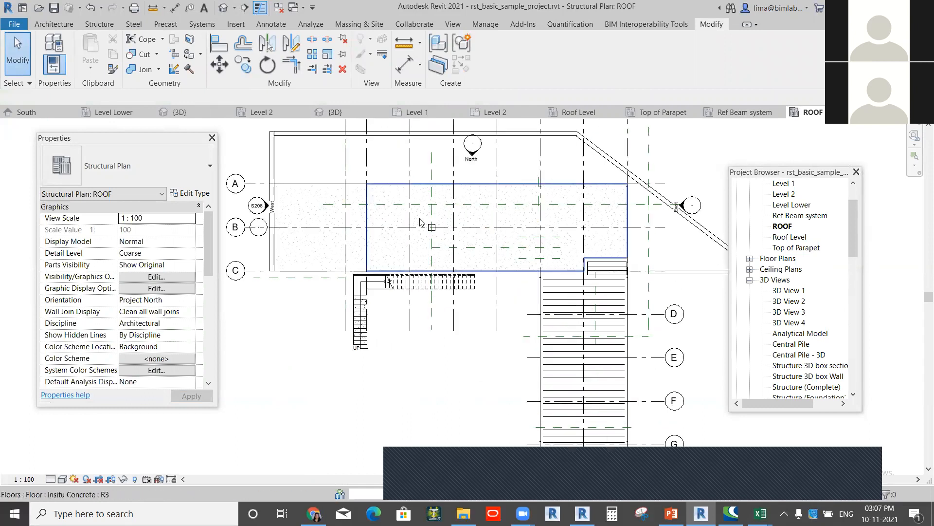
pyautogui.scroll(6, 421, 222)
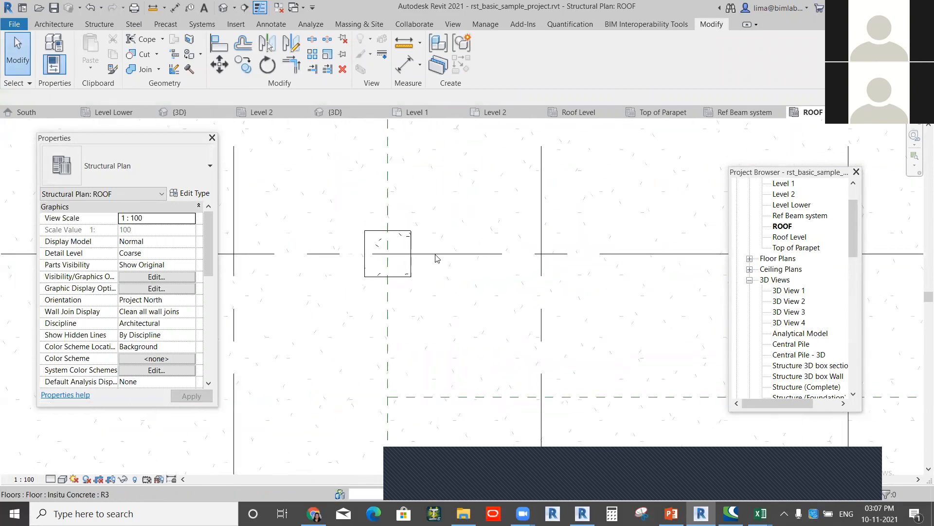
pyautogui.click(744, 112)
pyautogui.click(667, 113)
pyautogui.click(575, 112)
pyautogui.click(492, 113)
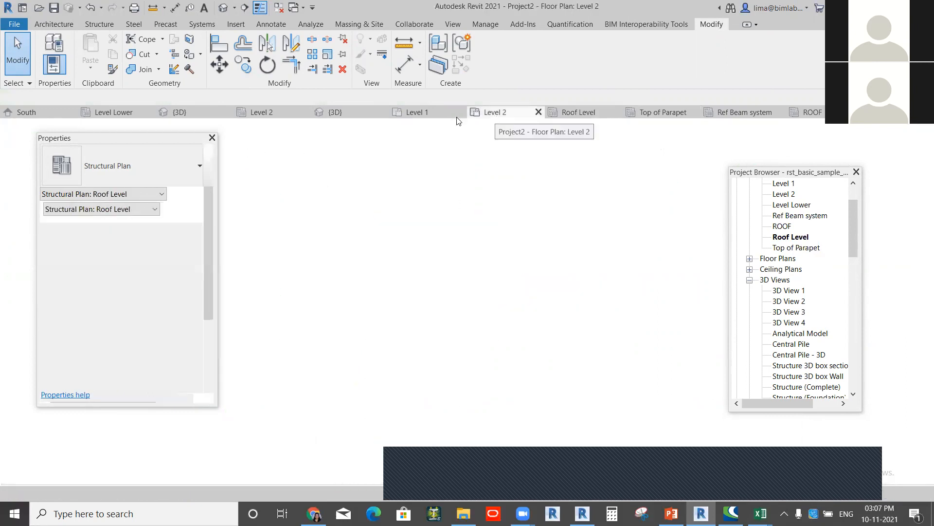
pyautogui.click(417, 113)
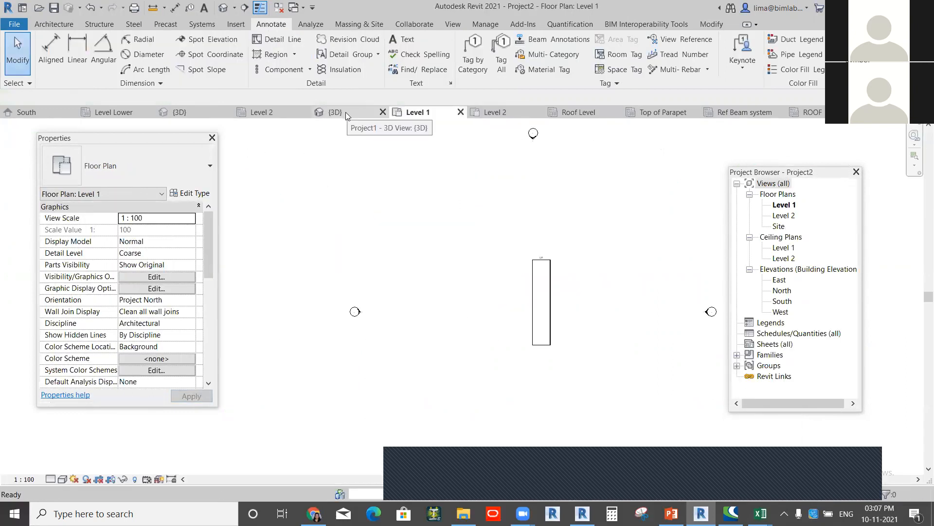
pyautogui.click(257, 109)
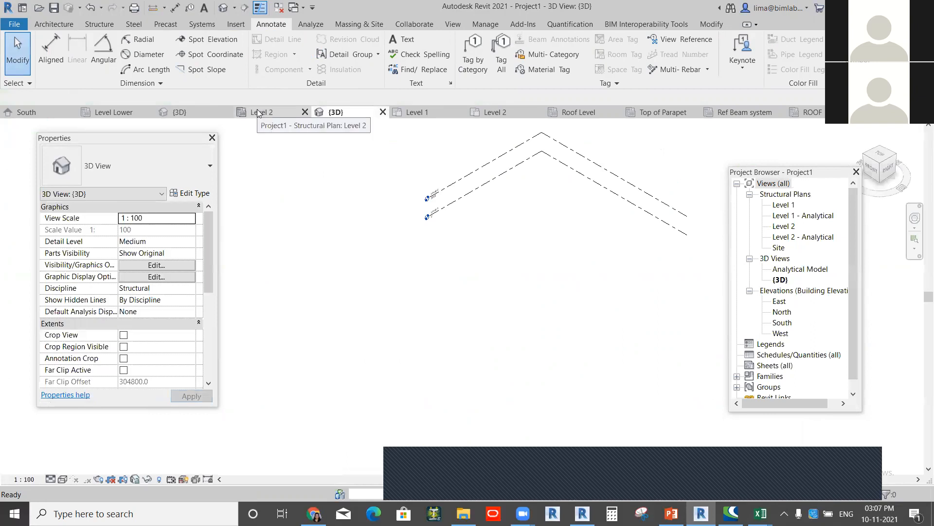
pyautogui.click(198, 111)
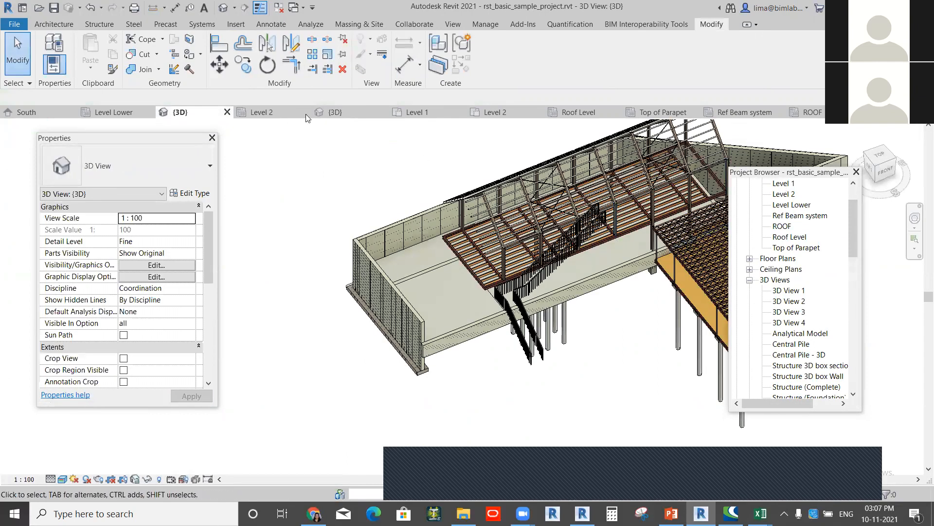
pyautogui.click(305, 114)
pyautogui.click(106, 113)
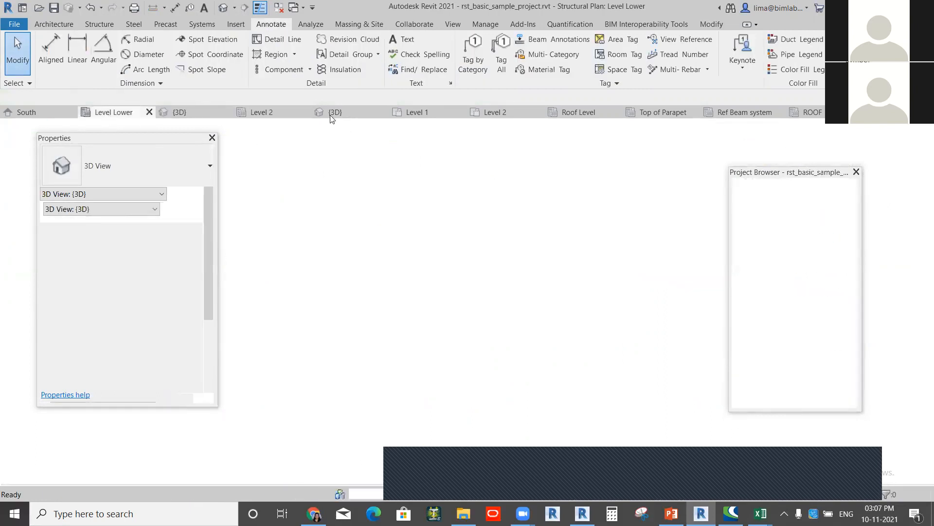
# Step: Open Project1's Level 1 structural plan and place an isolated M_Footing-Rectangular 1800 x 1200 x 450mm foundation between the elevation markers
pyautogui.click(258, 113)
pyautogui.doubleClick(784, 205)
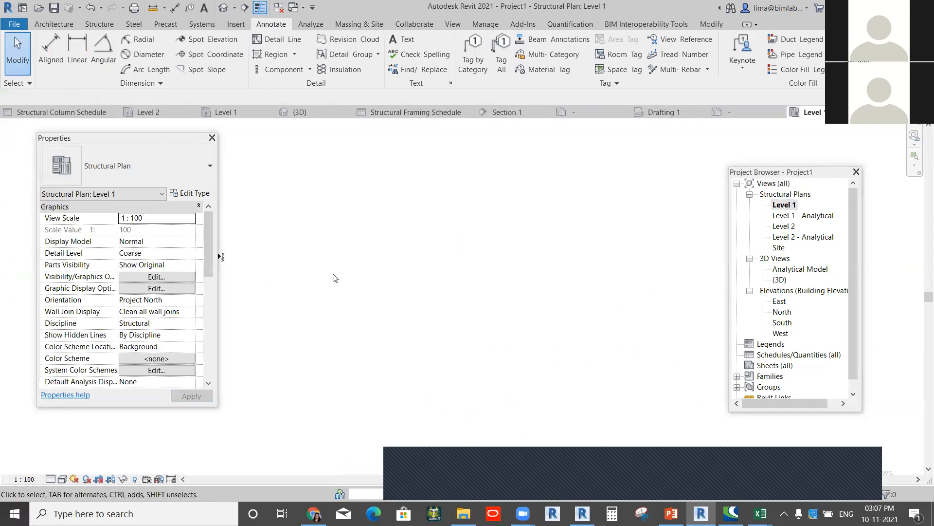
pyautogui.moveTo(522, 234); pyautogui.dragTo(466, 265, button='middle')
pyautogui.scroll(2, 463, 235)
pyautogui.moveTo(378, 211); pyautogui.dragTo(411, 227, button='middle')
pyautogui.click(94, 24)
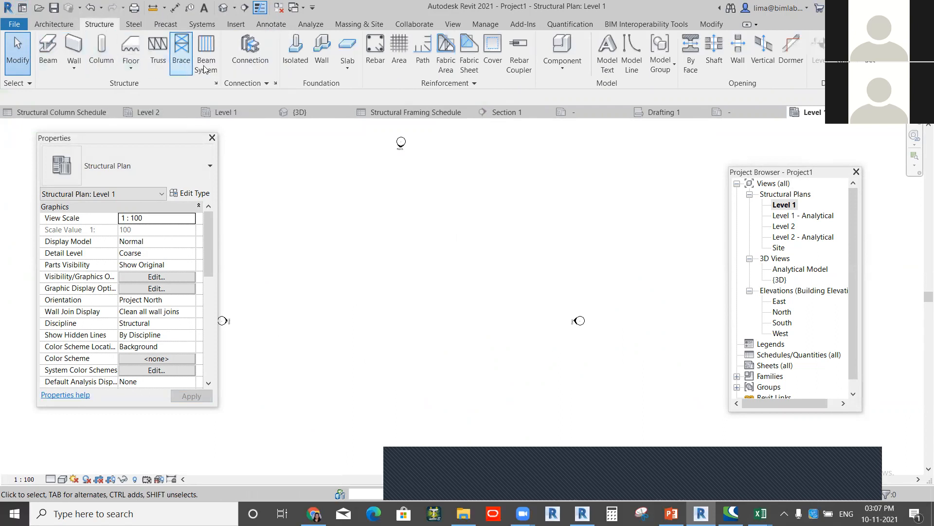
pyautogui.click(295, 51)
pyautogui.scroll(2, 441, 282)
# Step: Place a 13M rebar set of shape M_00 perpendicular to cover along the footing's long edge, using Maximum Spacing of 100 mm
pyautogui.click(54, 23)
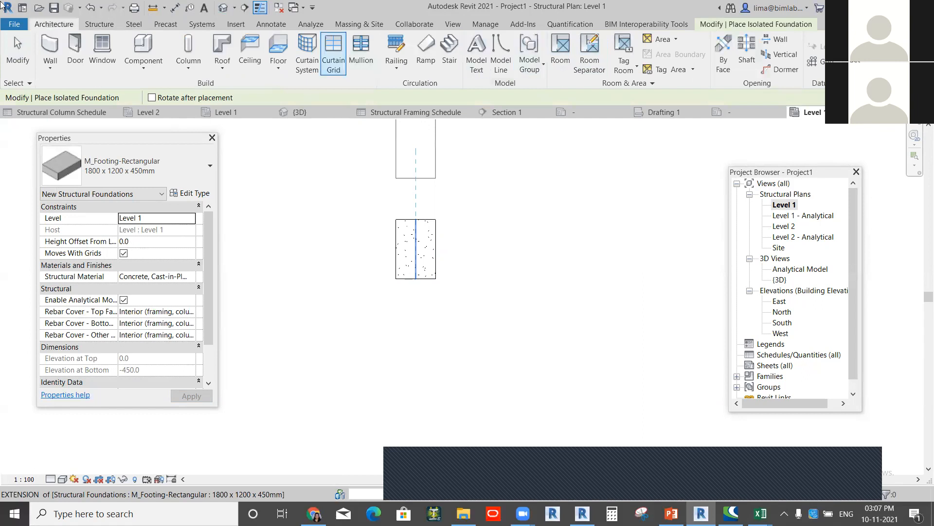
pyautogui.click(100, 24)
pyautogui.click(375, 51)
pyautogui.click(496, 288)
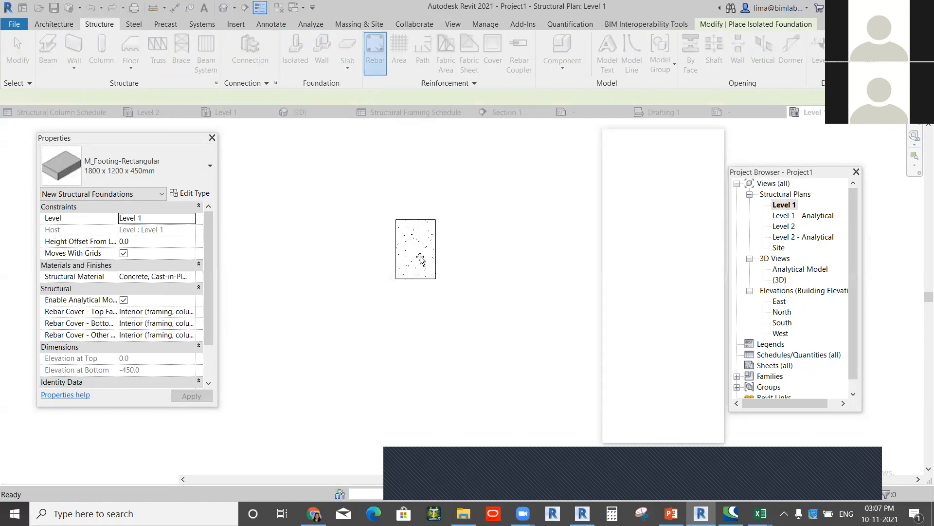
pyautogui.scroll(-10, 664, 360)
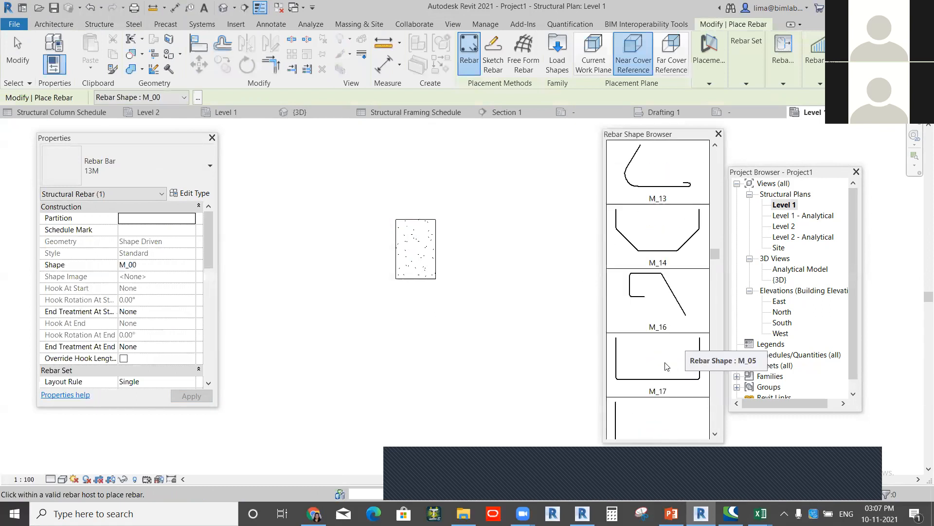
pyautogui.scroll(10, 666, 366)
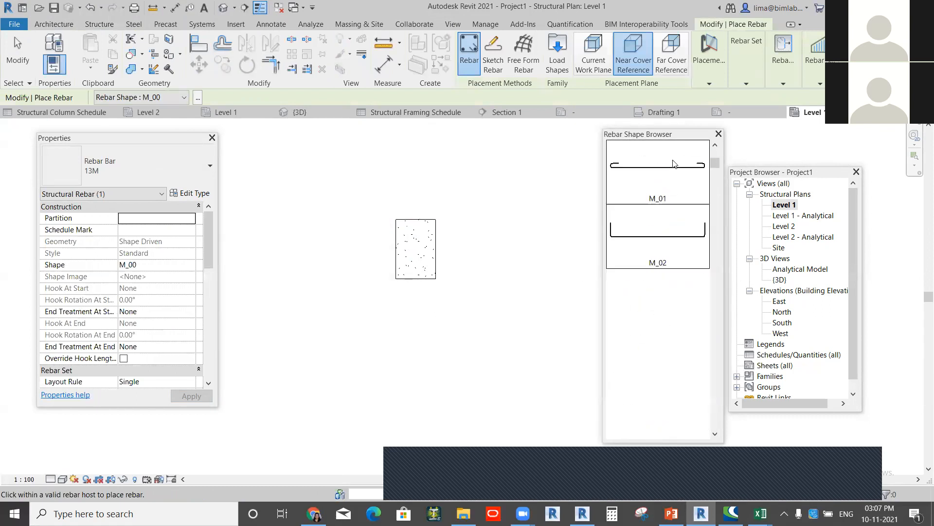
pyautogui.scroll(1, 673, 164)
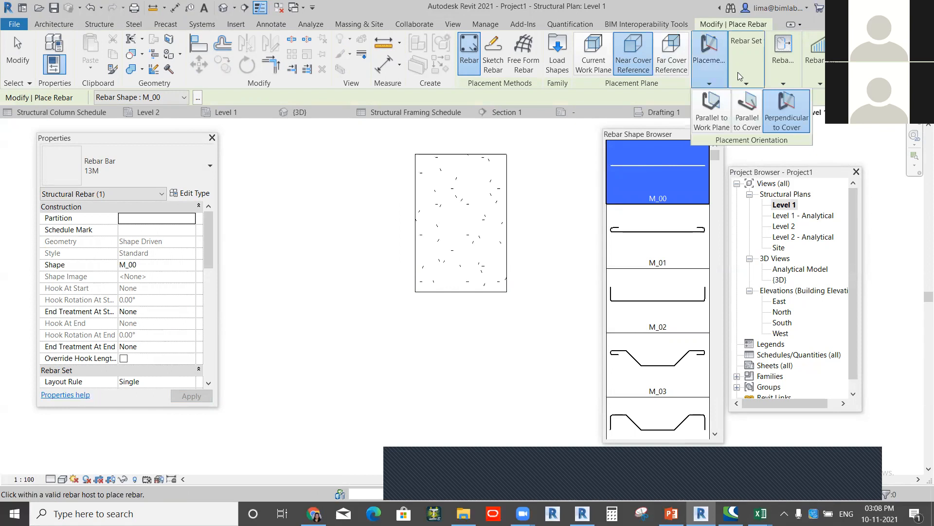
pyautogui.click(746, 83)
pyautogui.click(793, 97)
pyautogui.click(786, 131)
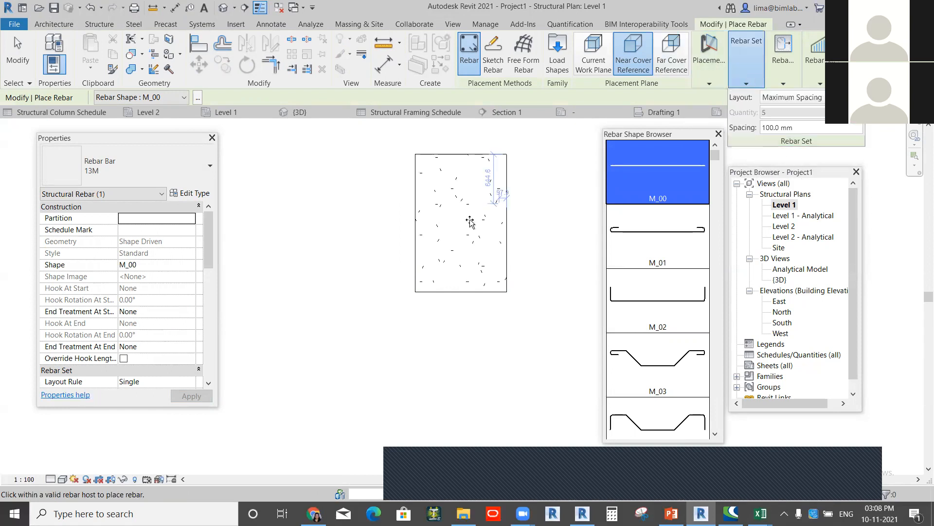
pyautogui.scroll(3, 474, 225)
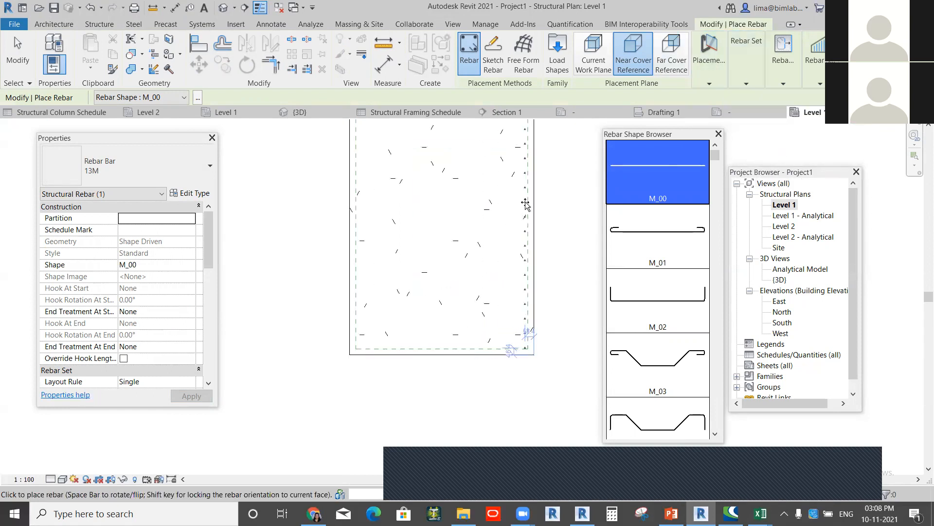
pyautogui.scroll(2, 532, 225)
pyautogui.moveTo(532, 225); pyautogui.dragTo(424, 262, button='middle')
pyautogui.press('Escape')
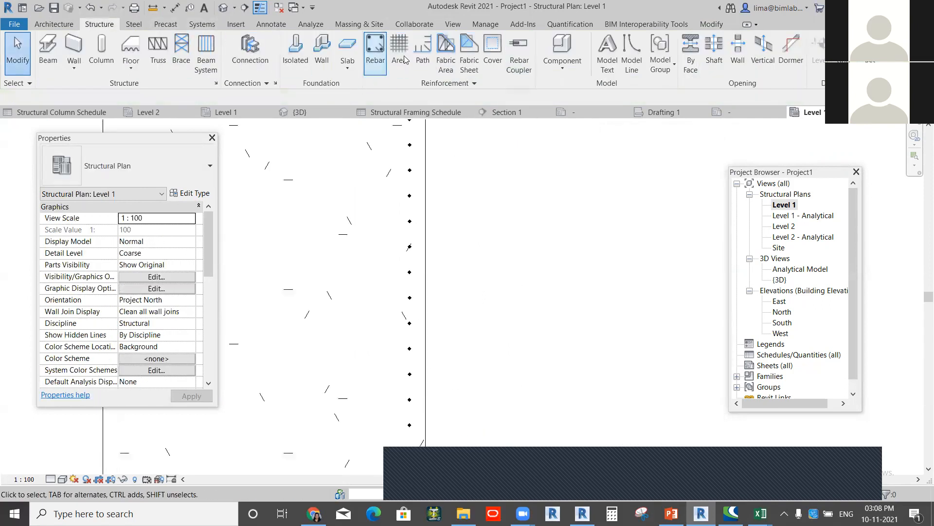
# Step: Tag the footing's rebar set by category with a horizontal tag and an attached-end leader beside the footing
pyautogui.click(278, 27)
pyautogui.click(477, 56)
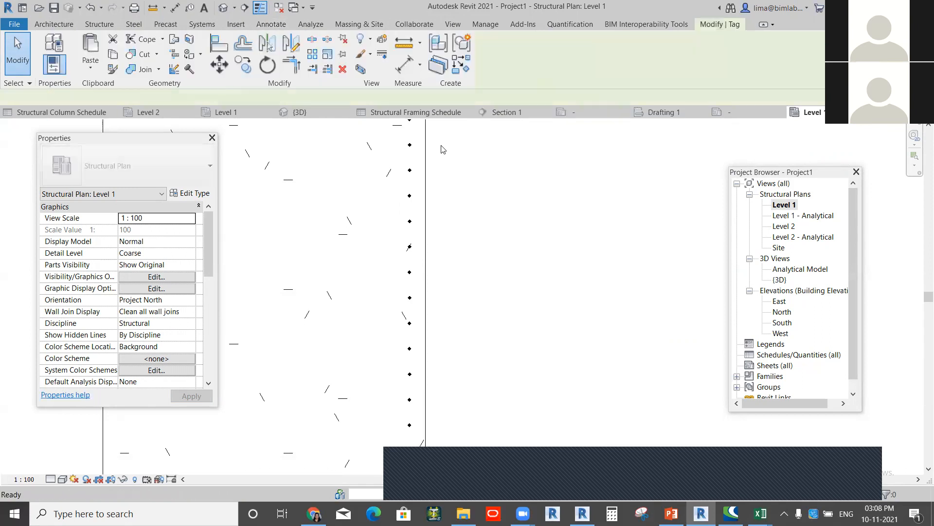
pyautogui.scroll(1, 410, 170)
pyautogui.click(410, 171)
pyautogui.scroll(-1, 379, 286)
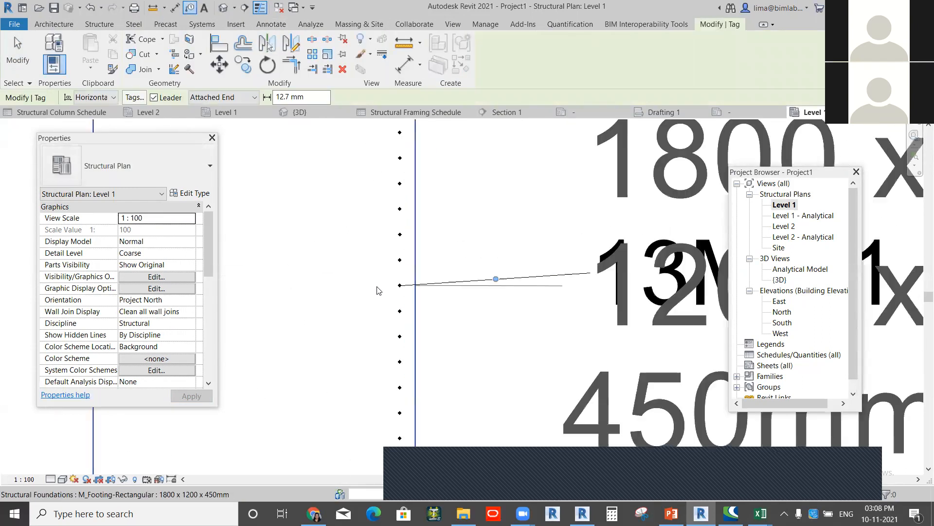
pyautogui.scroll(-2, 379, 290)
pyautogui.scroll(2, 533, 307)
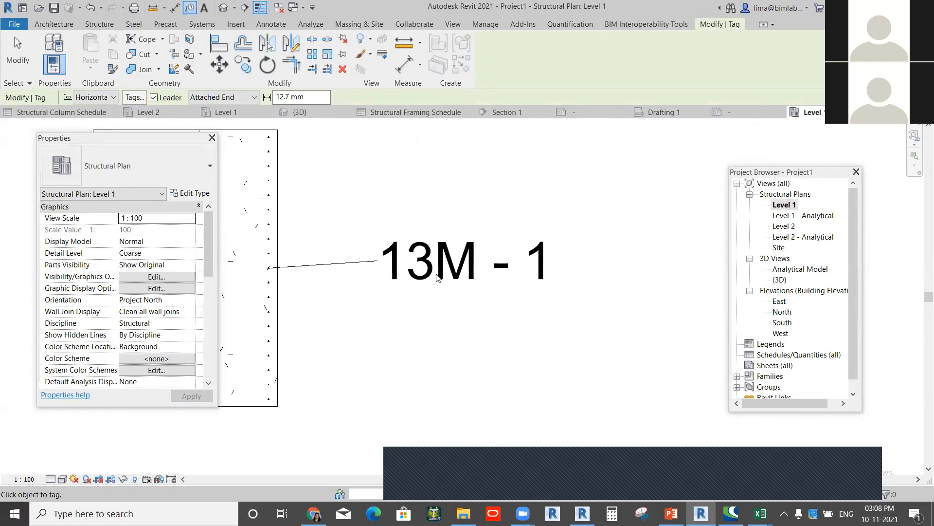
pyautogui.press('Escape')
# Step: Open the rebar tag's M_Rebar Tag family for editing and delete all its overlapping labels
pyautogui.click(457, 269)
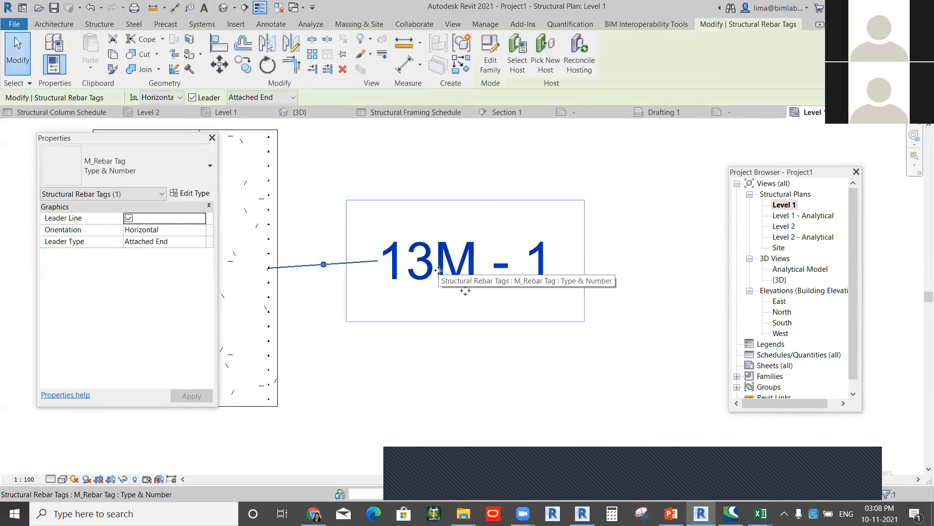
pyautogui.doubleClick(438, 270)
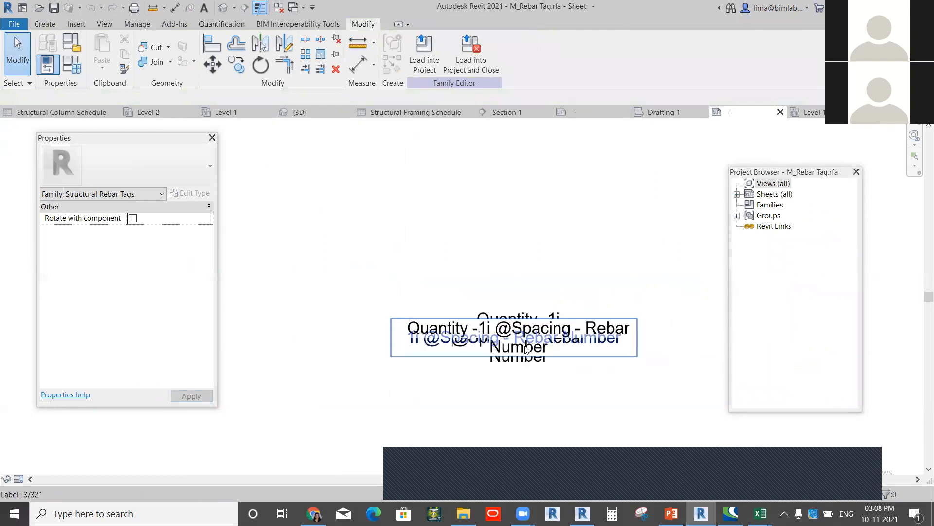
pyautogui.click(526, 348)
pyautogui.scroll(2, 523, 351)
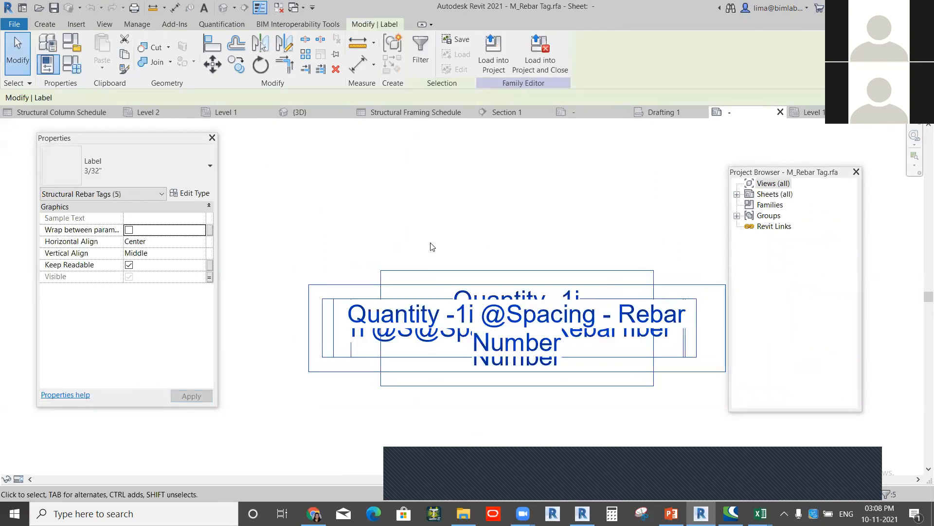
pyautogui.press('Delete')
# Step: Place a new label in the M_Rebar Tag family combining the Bend Diameter and Quantity parameters
pyautogui.click(45, 24)
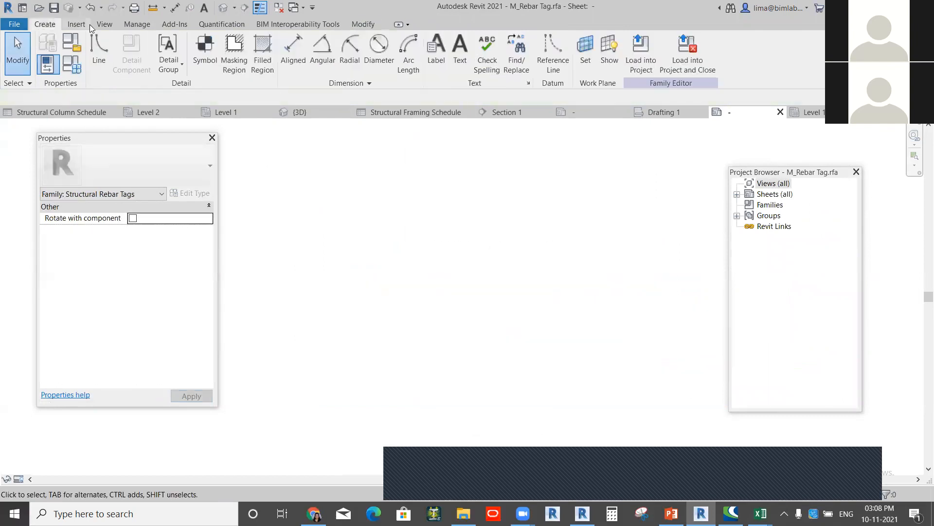
pyautogui.click(436, 49)
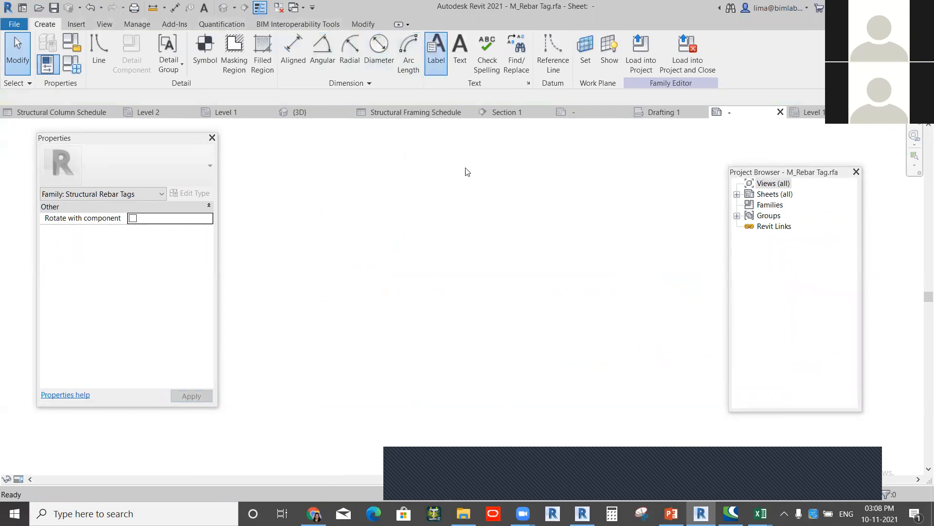
pyautogui.click(406, 259)
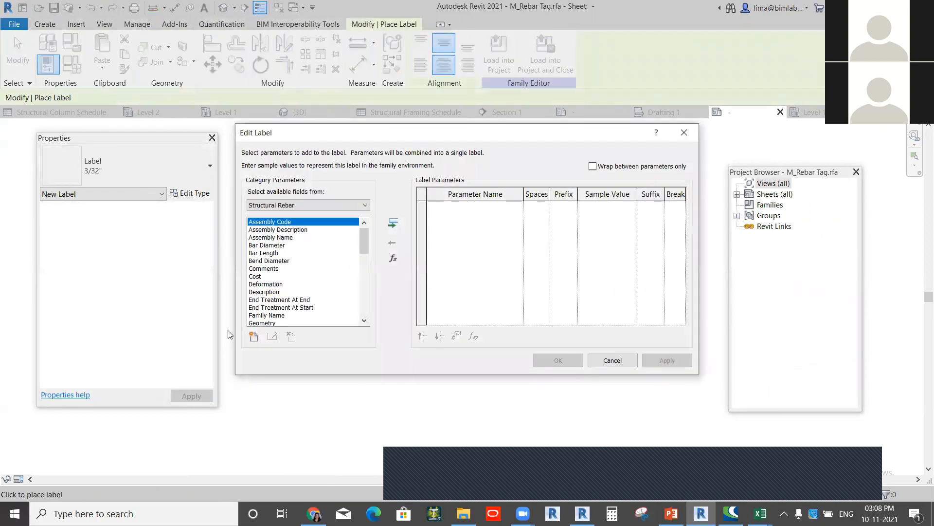
pyautogui.moveTo(360, 239); pyautogui.dragTo(363, 298)
pyautogui.scroll(10, 272, 266)
pyautogui.doubleClick(271, 263)
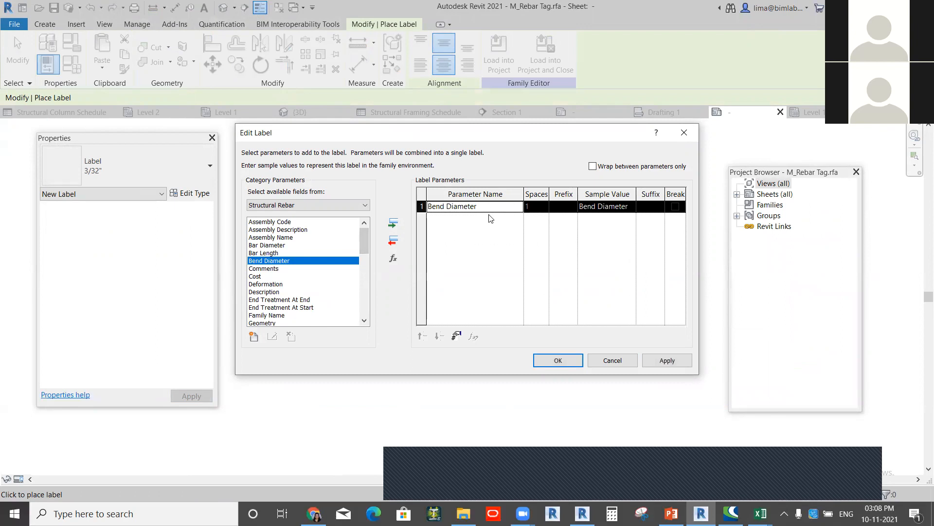
pyautogui.scroll(-4, 274, 282)
pyautogui.scroll(4, 269, 272)
pyautogui.moveTo(363, 248); pyautogui.dragTo(365, 292)
pyautogui.click(271, 299)
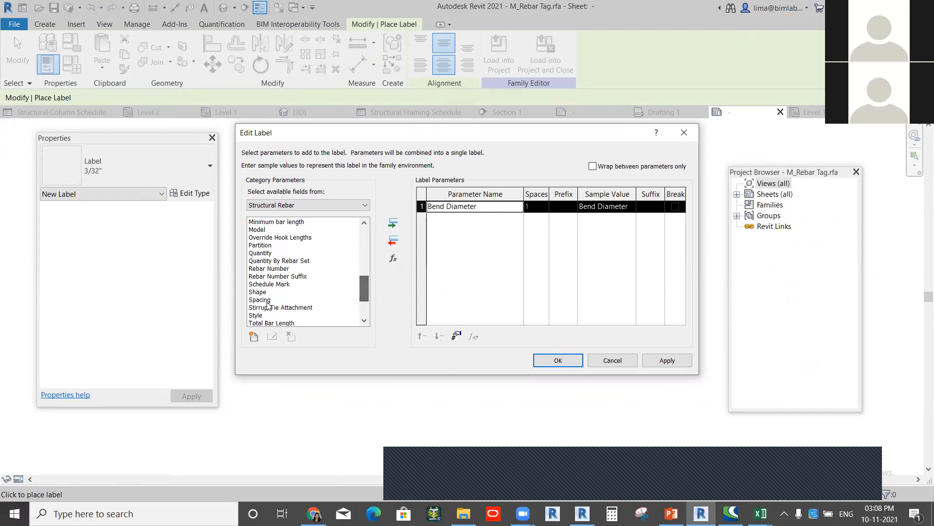
pyautogui.doubleClick(265, 253)
pyautogui.click(577, 365)
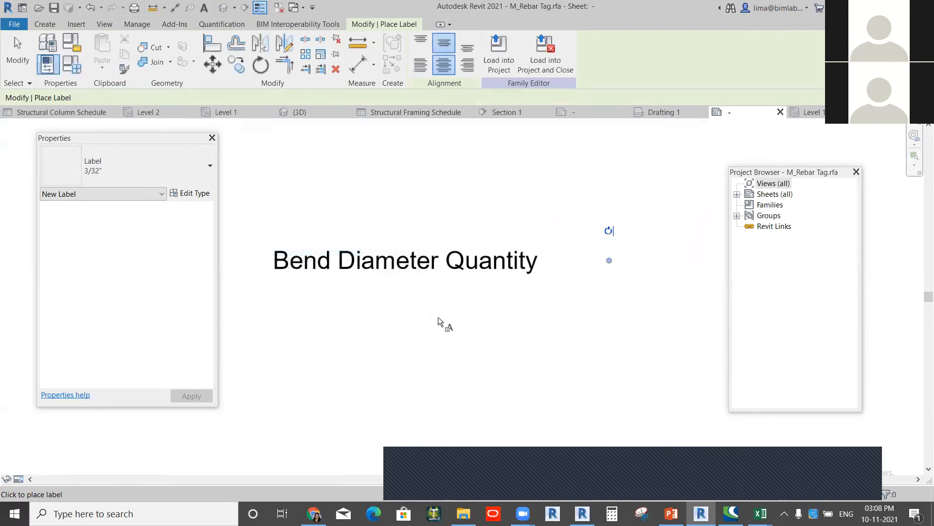
# Step: Load the edited M_Rebar Tag family into all open projects and families, overwriting existing versions but skipping Project3
pyautogui.click(498, 53)
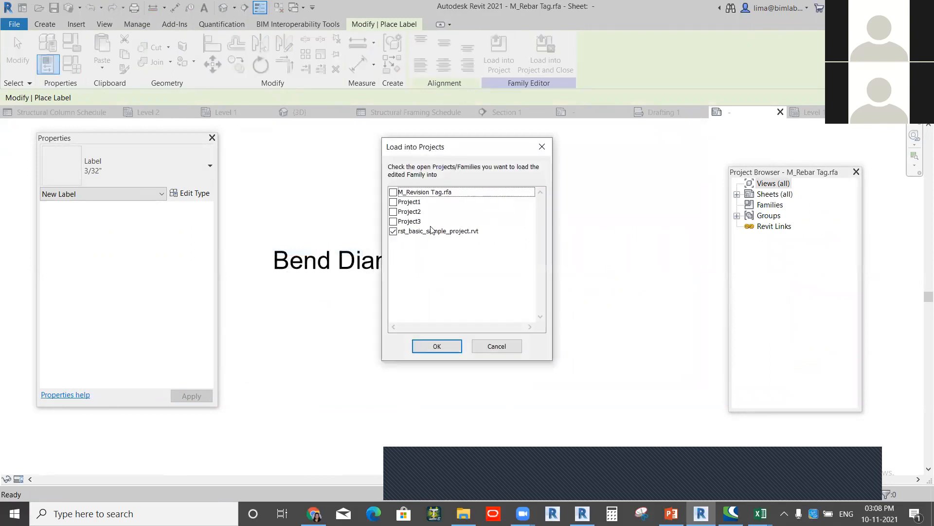
pyautogui.click(393, 192)
pyautogui.click(393, 202)
pyautogui.click(394, 211)
pyautogui.click(393, 221)
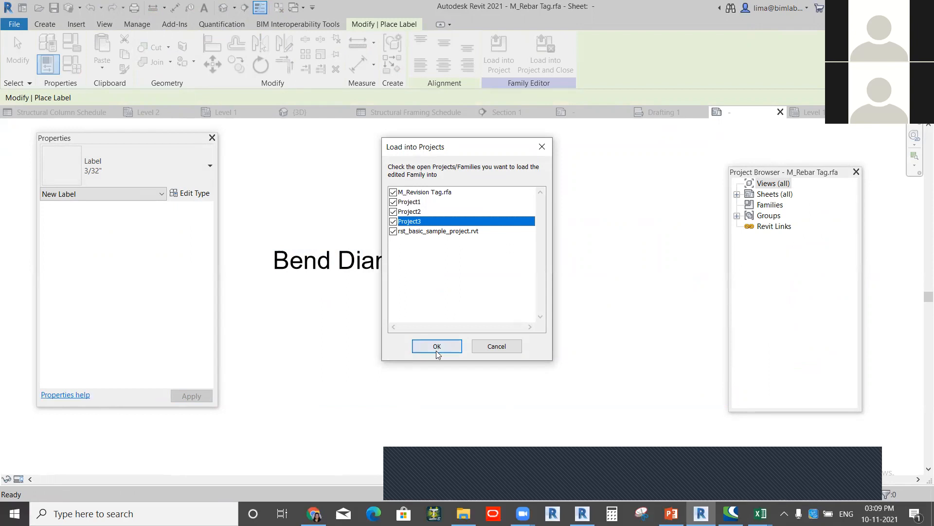
pyautogui.click(437, 346)
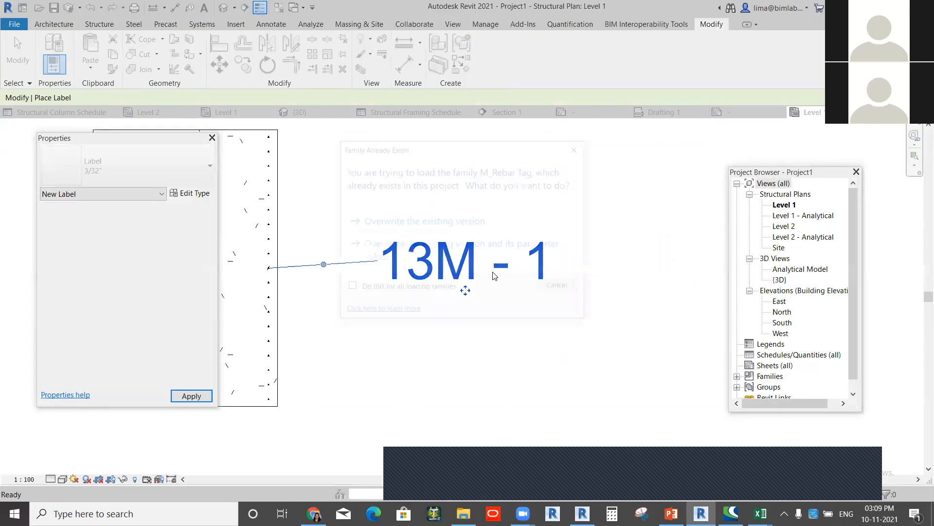
pyautogui.click(403, 226)
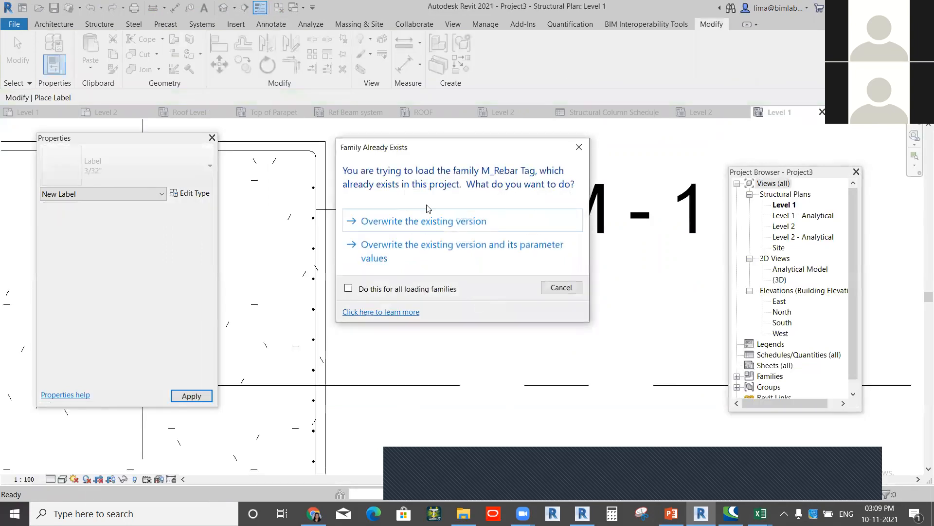
pyautogui.click(579, 148)
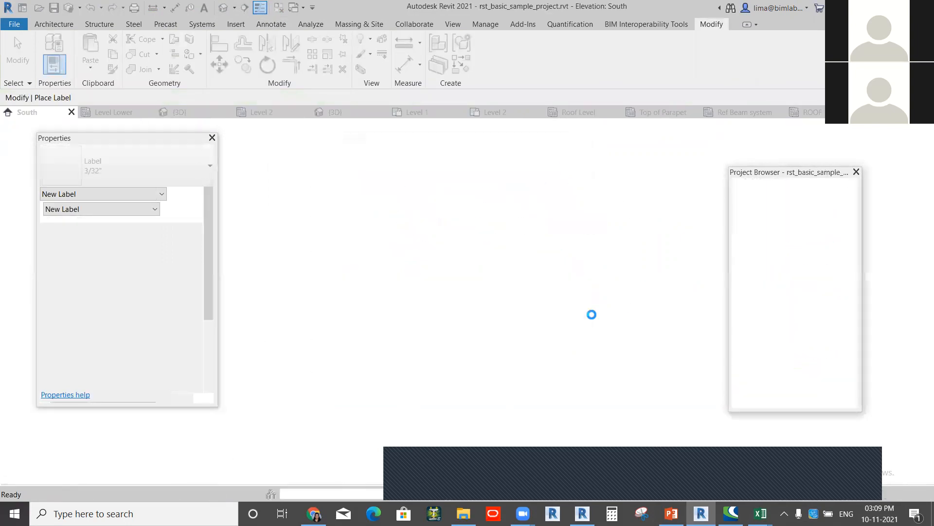
pyautogui.click(450, 223)
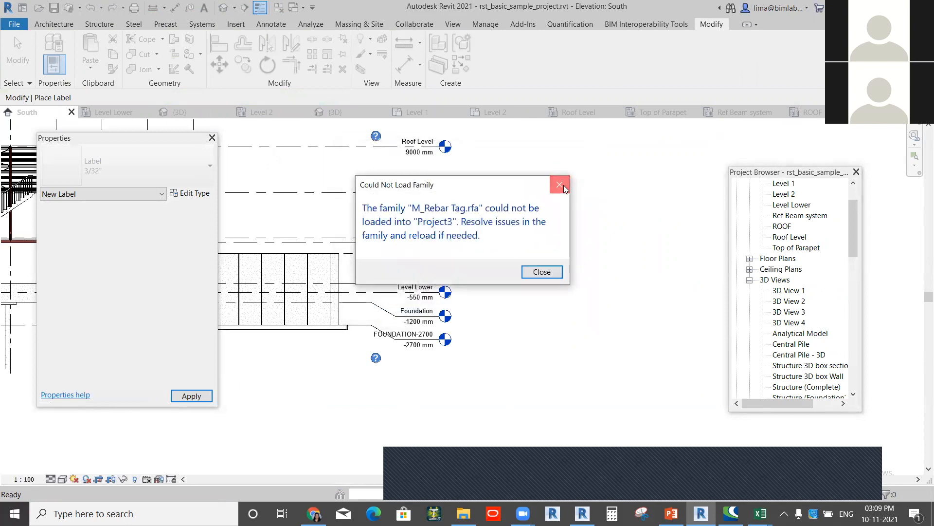
pyautogui.click(559, 185)
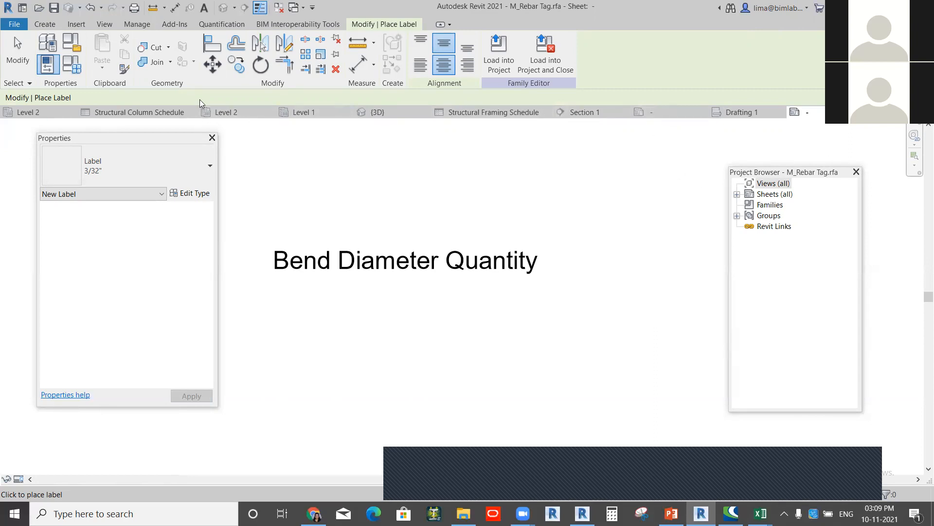
# Step: Switch to Project3's Level 1 structural plan and find free space beside the beam grid
pyautogui.click(166, 117)
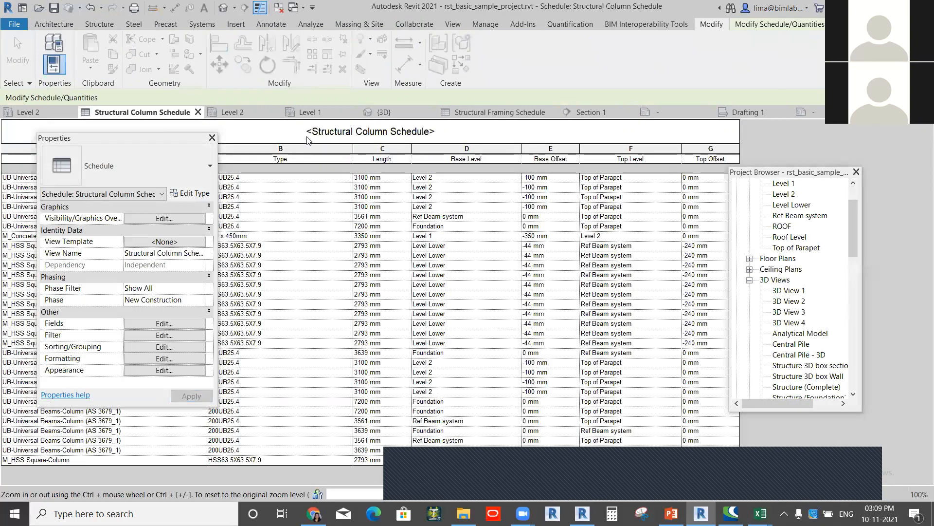
pyautogui.click(301, 113)
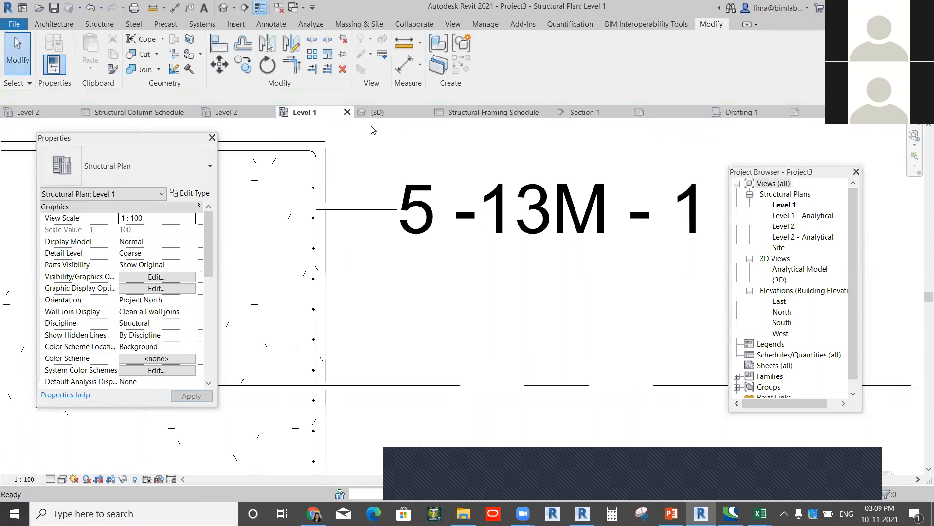
pyautogui.scroll(-5, 530, 326)
pyautogui.moveTo(526, 331); pyautogui.dragTo(536, 192, button='middle')
pyautogui.scroll(-3, 496, 307)
pyautogui.moveTo(468, 308); pyautogui.dragTo(484, 239, button='middle')
# Step: Create a rectangular 150mm Foundation Slab on Level 1 beside the beam grid, about 15060 mm wide
pyautogui.click(54, 24)
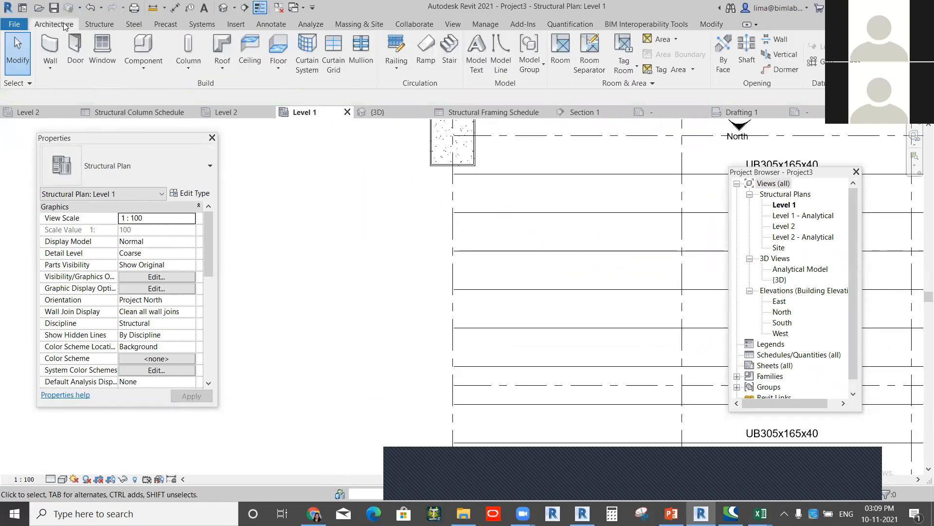
pyautogui.click(99, 24)
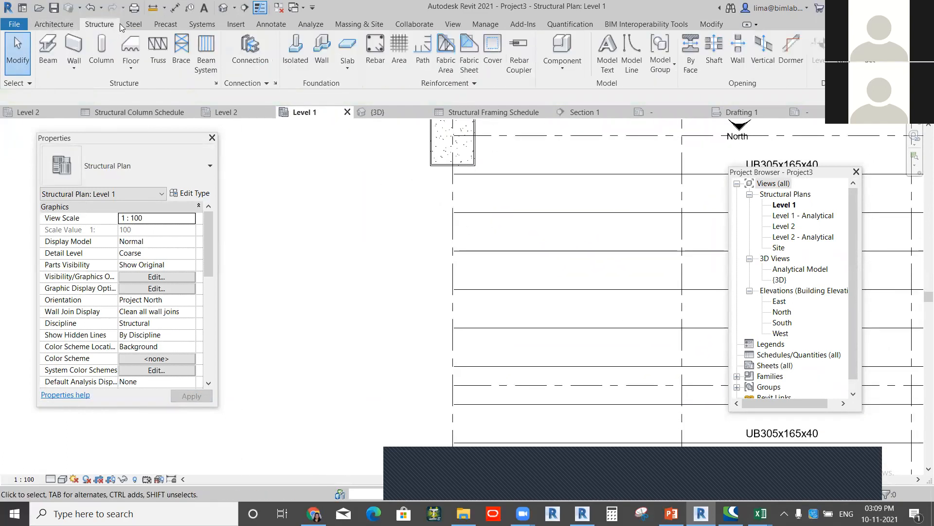
pyautogui.click(348, 47)
pyautogui.scroll(-3, 447, 246)
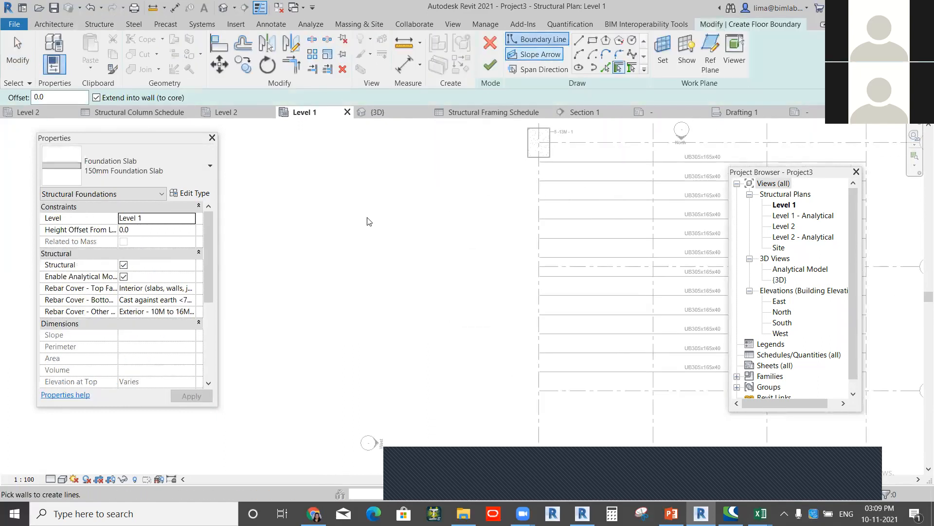
pyautogui.click(592, 40)
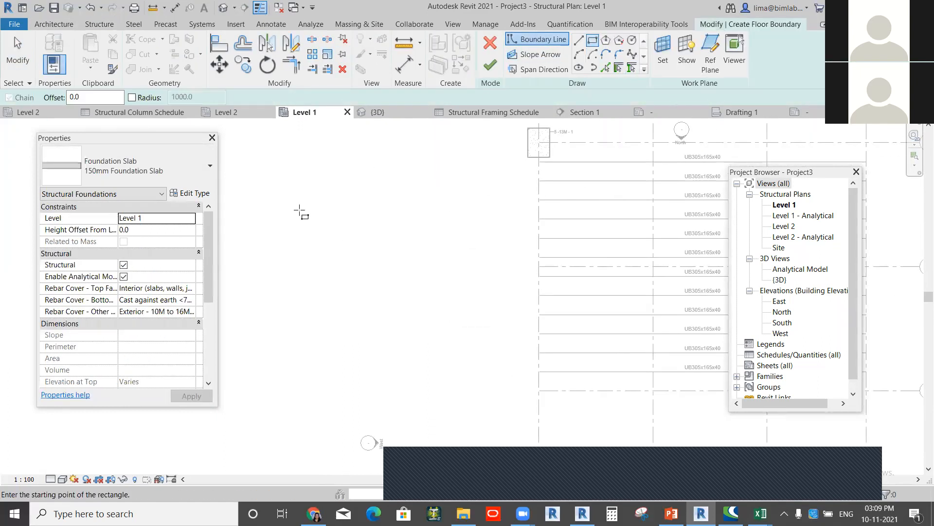
pyautogui.click(309, 193)
pyautogui.click(496, 390)
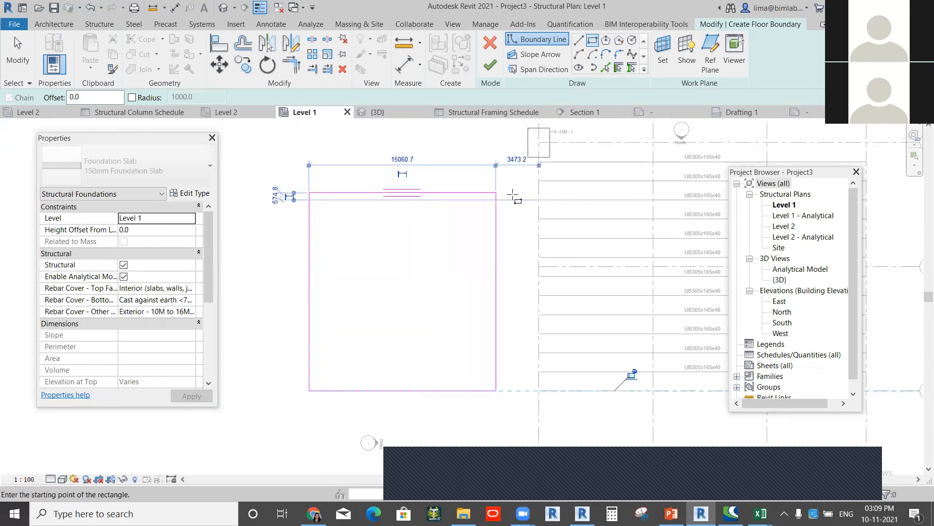
pyautogui.scroll(1, 316, 258)
pyautogui.click(490, 64)
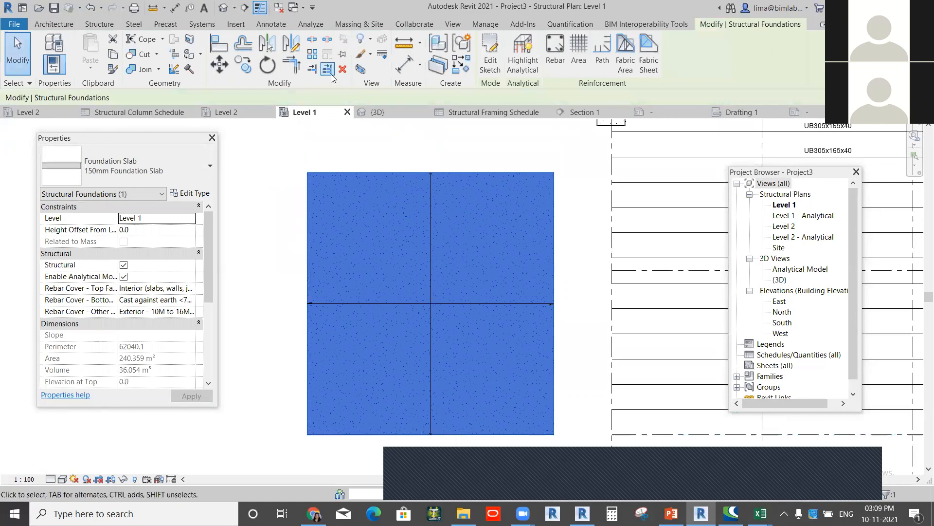
pyautogui.press('Escape')
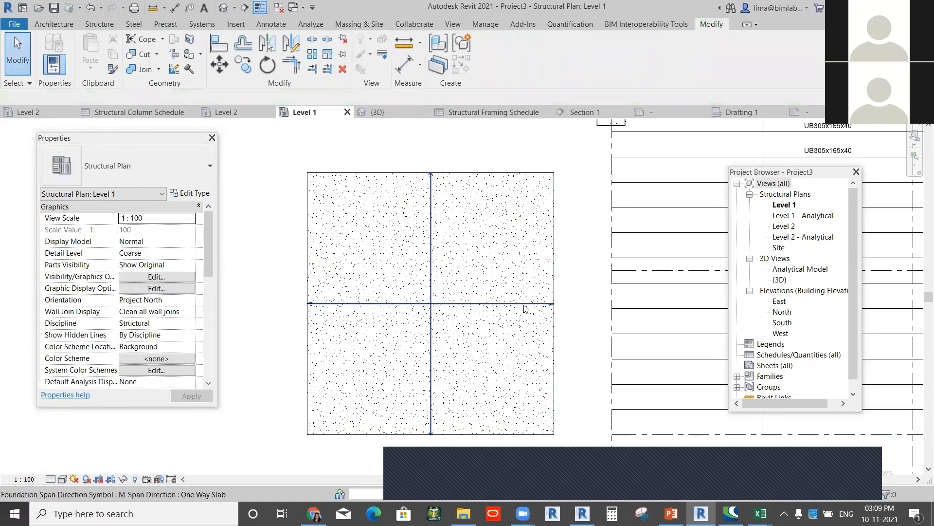
# Step: Examine the new foundation slab's span direction symbol and its boundary edge
pyautogui.click(525, 309)
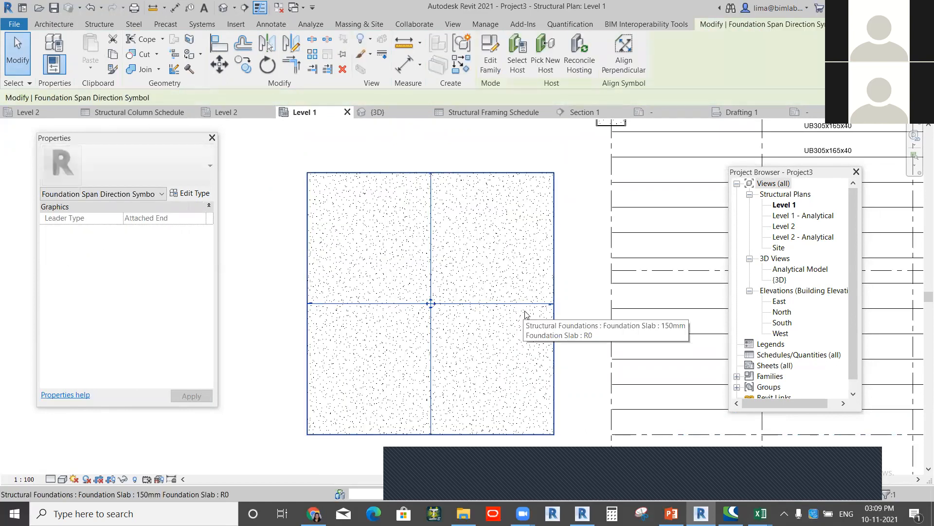
pyautogui.click(525, 150)
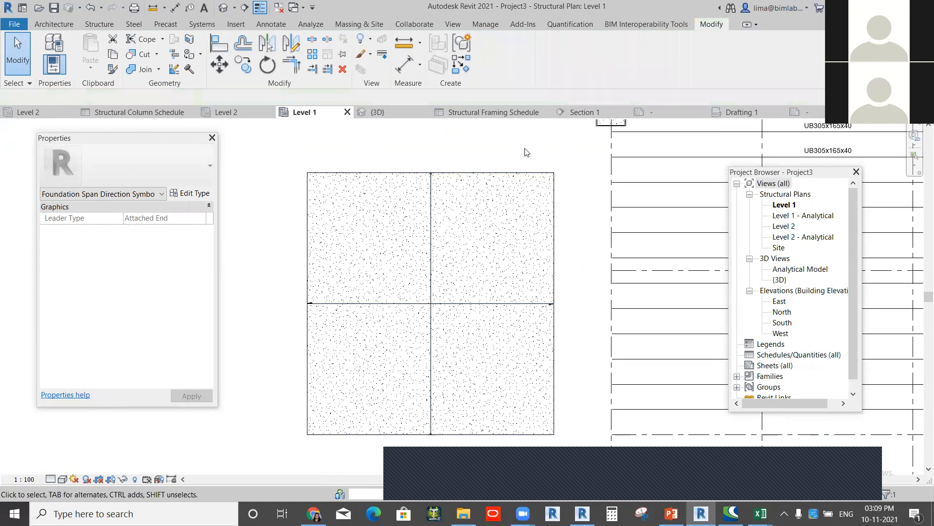
pyautogui.click(530, 304)
pyautogui.click(351, 137)
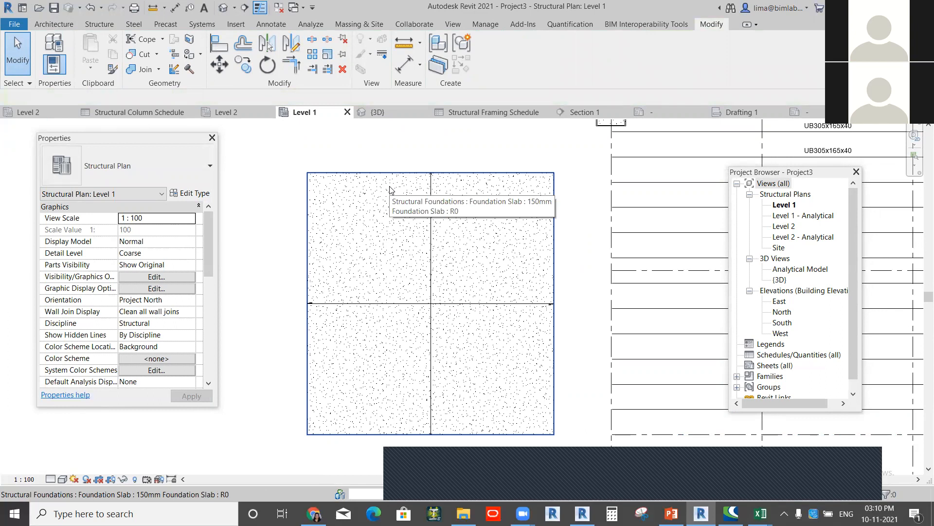
pyautogui.click(486, 177)
pyautogui.click(460, 140)
pyautogui.scroll(-2, 437, 164)
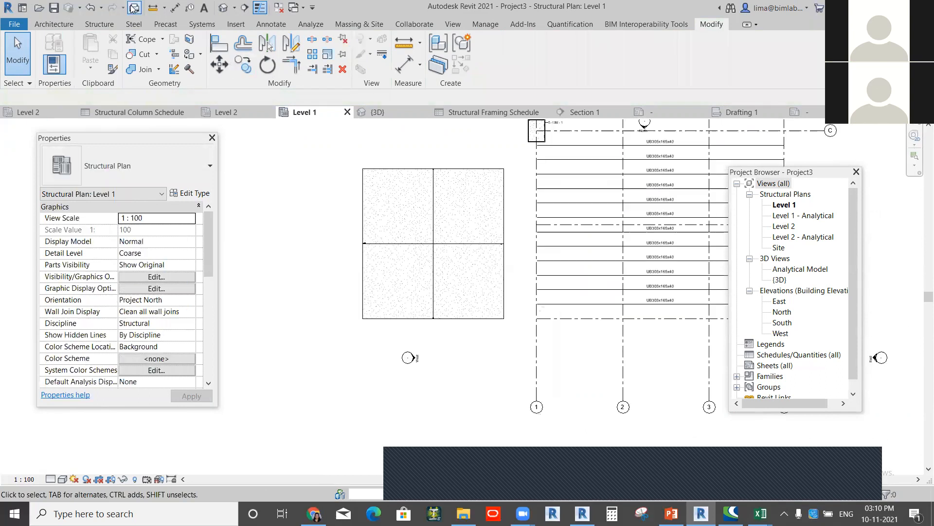
# Step: Create a rectangular Generic 300mm structural floor on Level 1, about 22000 mm wide, in the free area beside the foundation slab
pyautogui.click(99, 24)
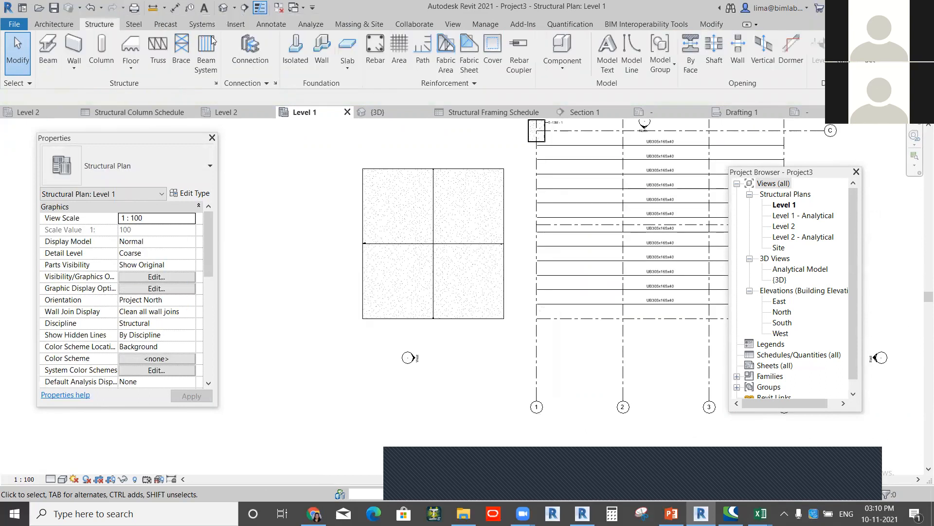
pyautogui.click(139, 60)
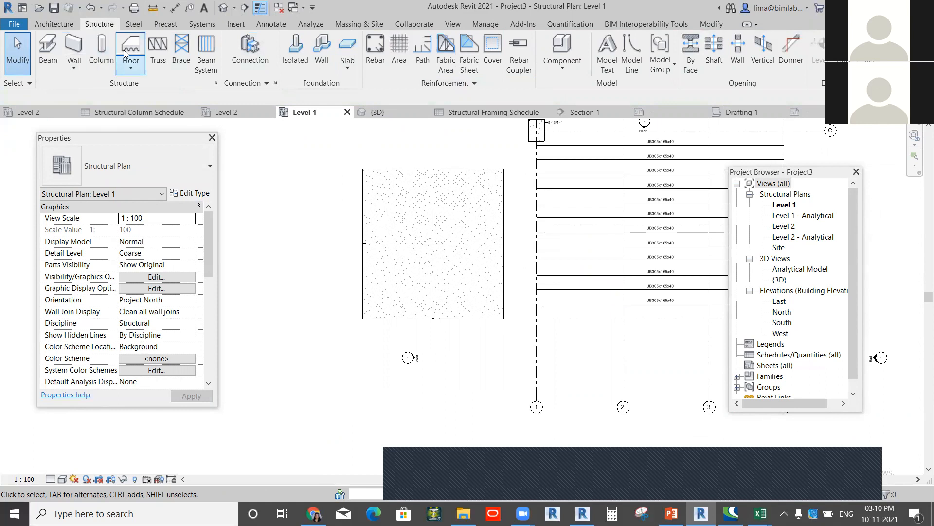
pyautogui.click(592, 40)
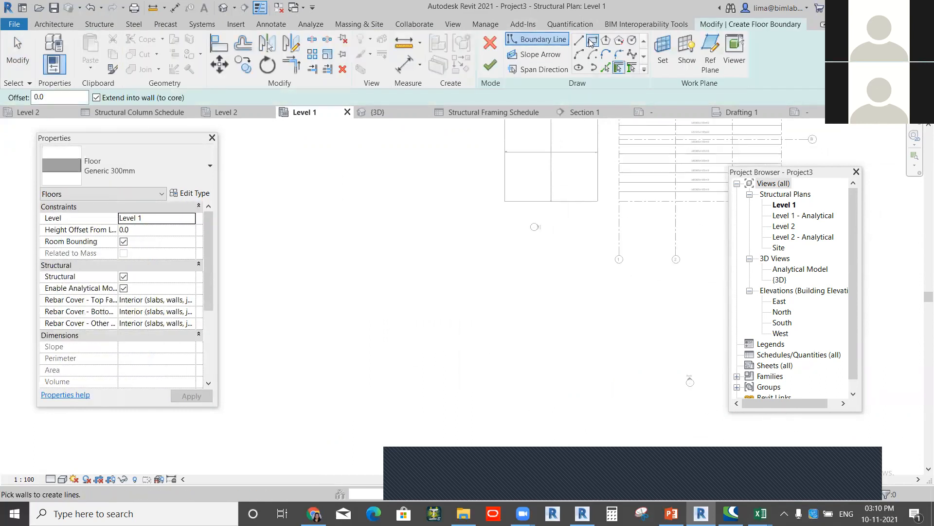
pyautogui.click(329, 179)
pyautogui.click(465, 351)
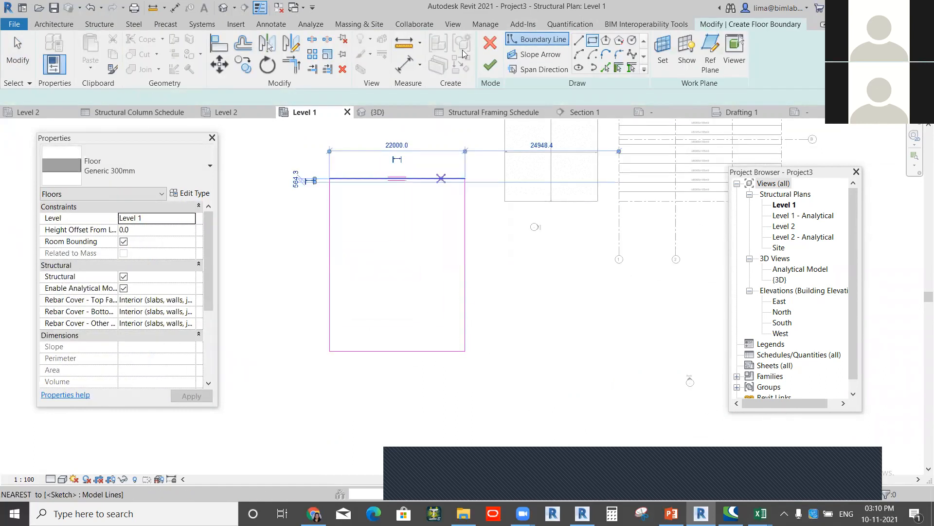
pyautogui.click(490, 65)
pyautogui.press('Escape')
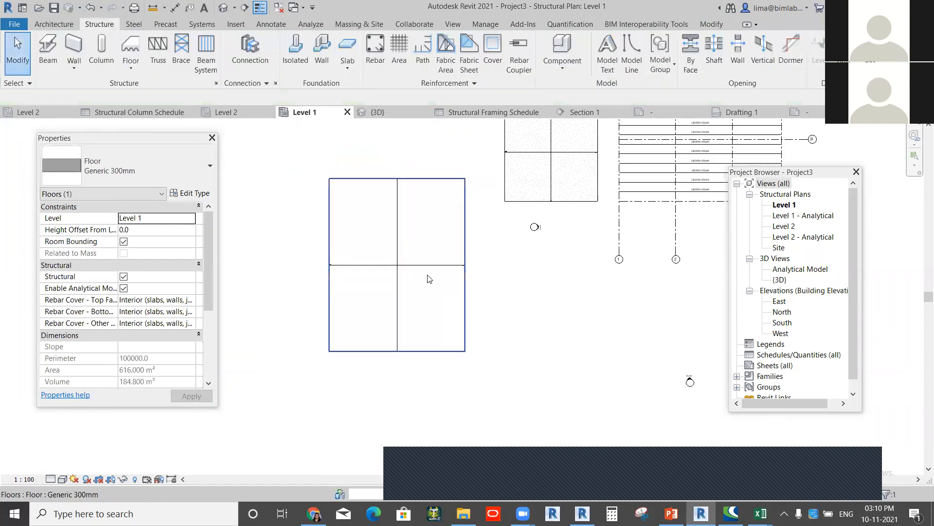
# Step: Change the Generic 300mm floor's span direction symbol to the M_Span Direction type Two Way Slab
pyautogui.scroll(2, 427, 273)
pyautogui.click(433, 261)
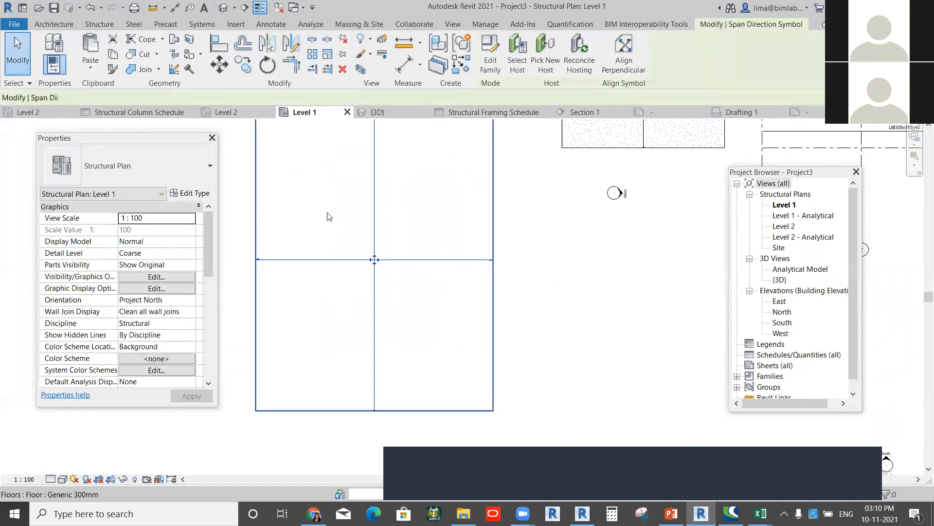
pyautogui.scroll(-2, 374, 260)
pyautogui.click(117, 165)
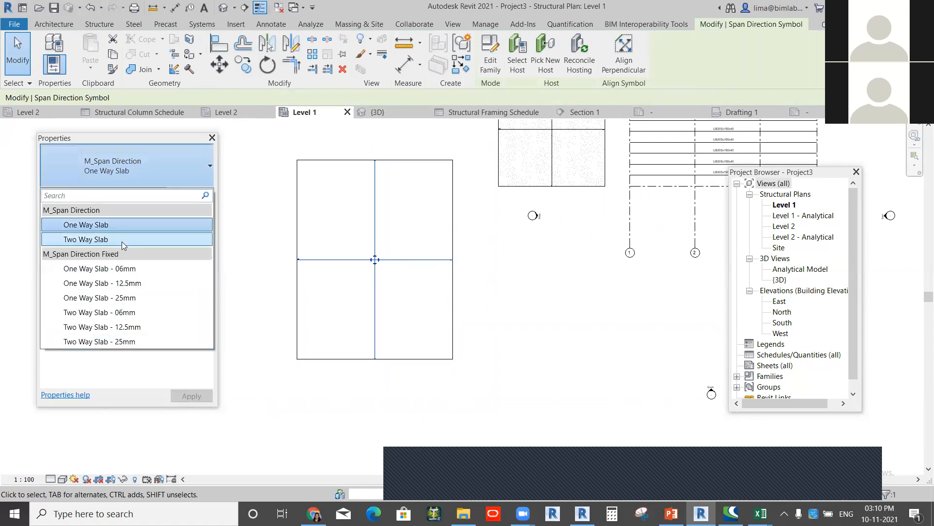
pyautogui.click(122, 240)
pyautogui.click(506, 318)
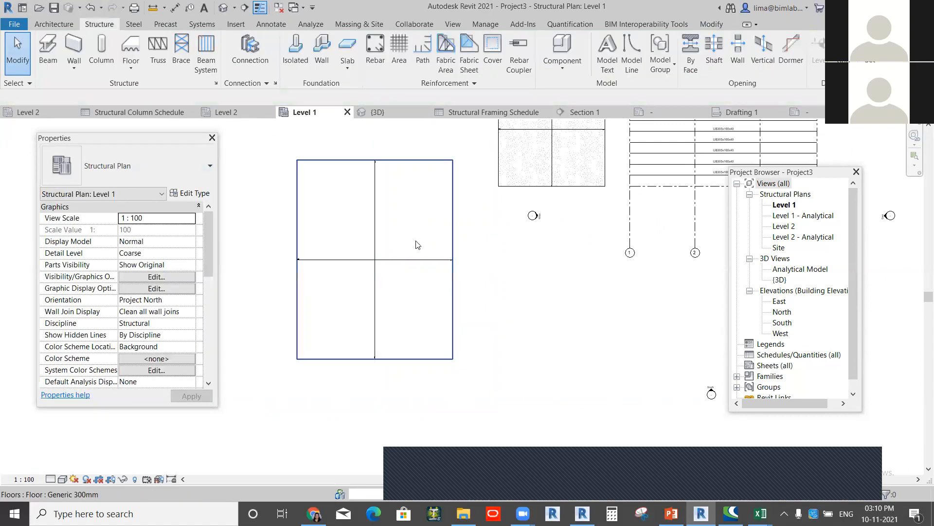
# Step: Compare the properties and span direction symbols of the Generic 300mm floor and the 150mm foundation slab
pyautogui.scroll(3, 424, 251)
pyautogui.scroll(-5, 396, 272)
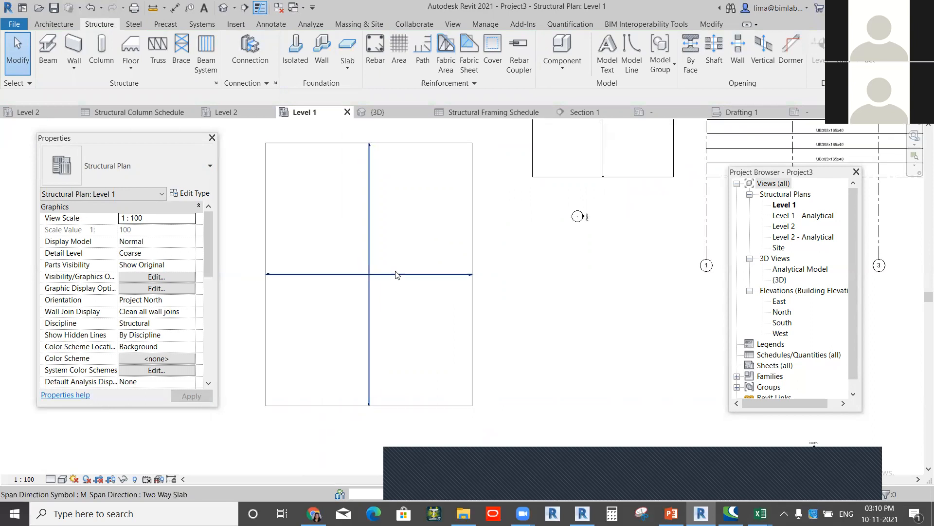
pyautogui.click(424, 269)
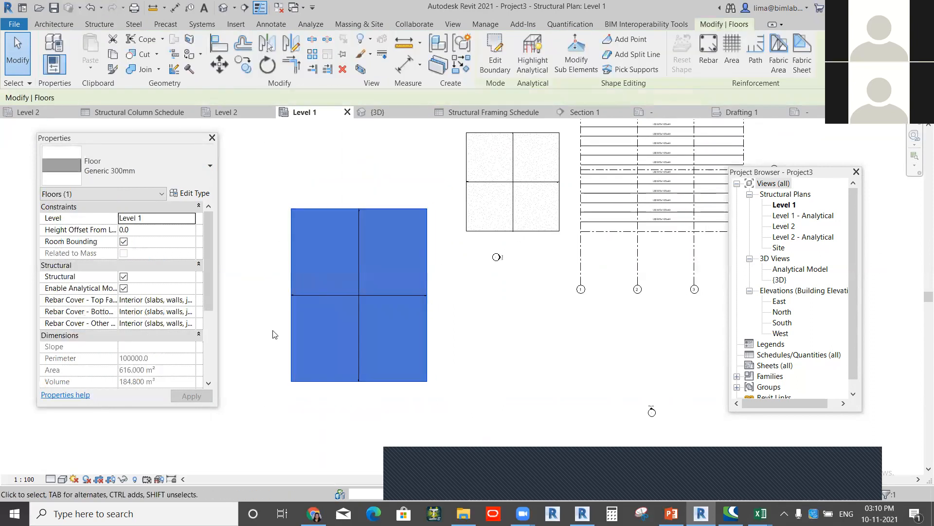
pyautogui.click(226, 299)
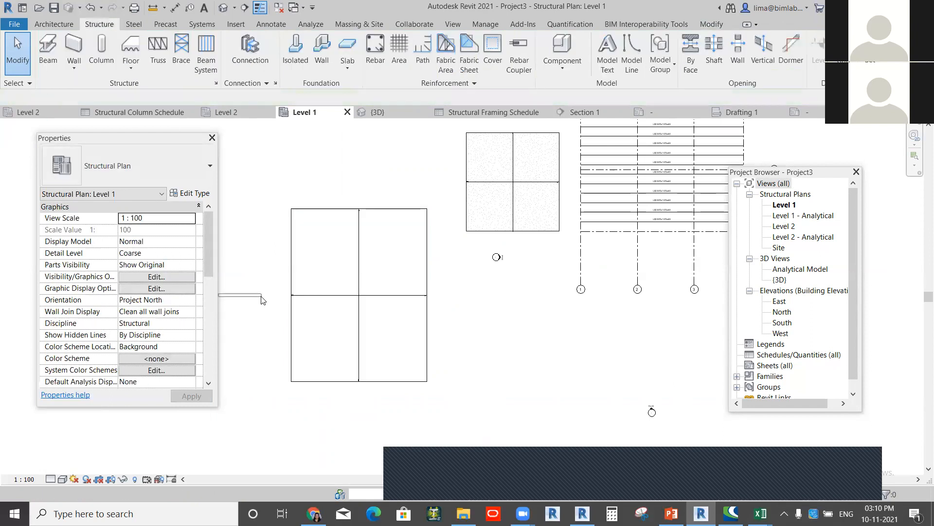
pyautogui.click(403, 284)
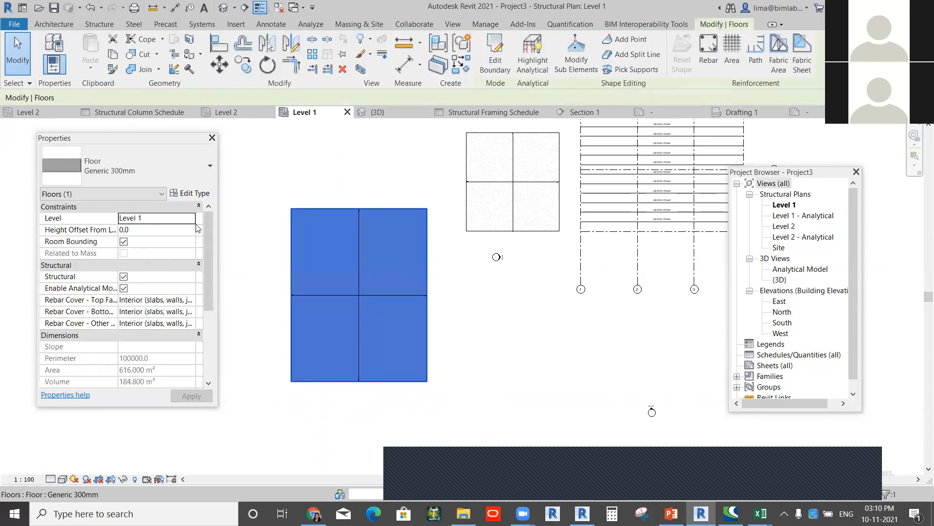
pyautogui.click(146, 229)
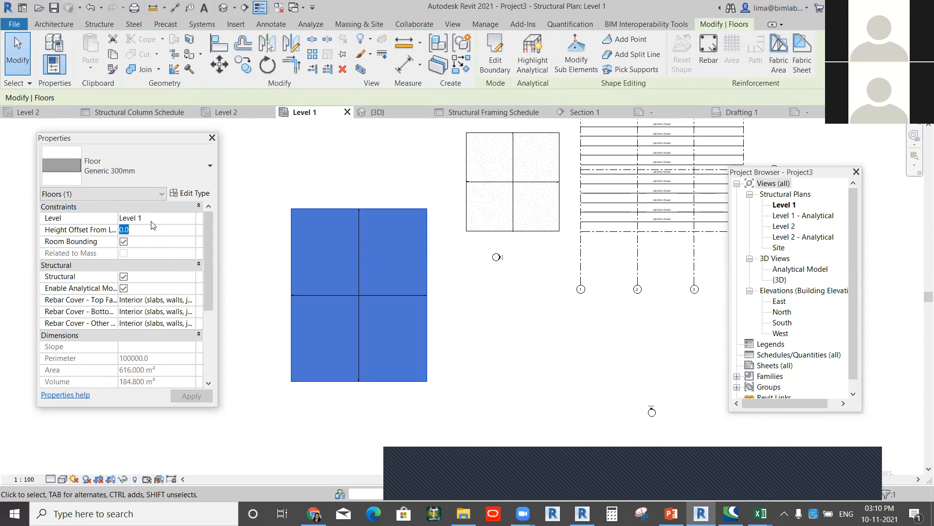
pyautogui.click(350, 189)
pyautogui.scroll(2, 419, 234)
pyautogui.moveTo(391, 249); pyautogui.dragTo(299, 327, button='middle')
pyautogui.scroll(2, 453, 242)
pyautogui.click(457, 194)
pyautogui.moveTo(479, 192); pyautogui.dragTo(414, 244, button='middle')
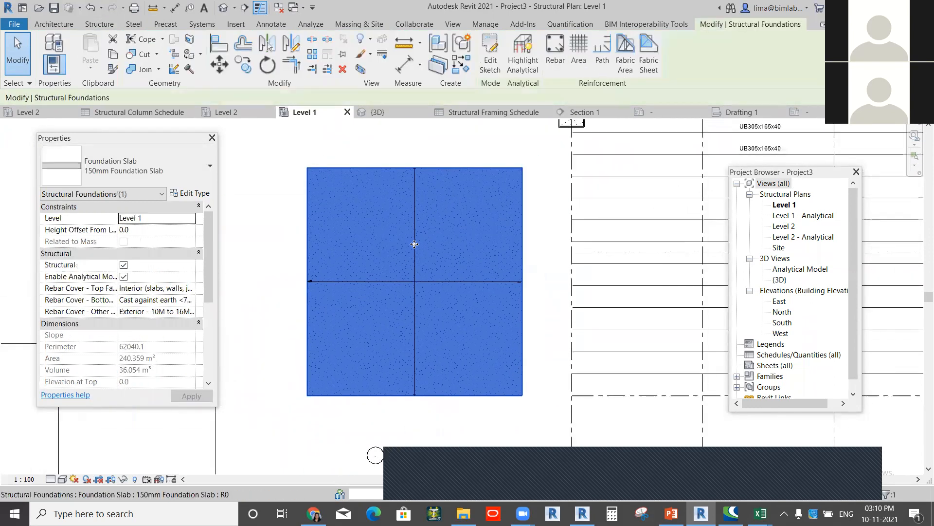
pyautogui.click(386, 147)
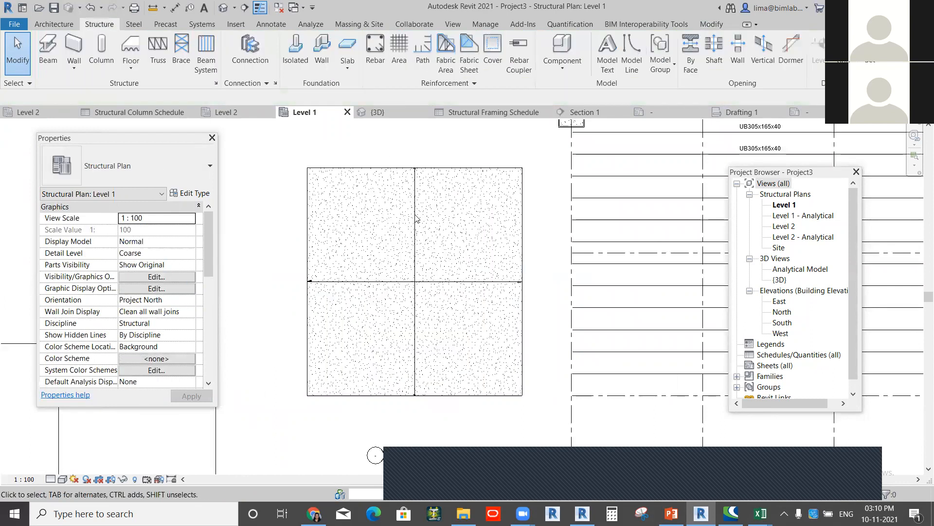
# Step: Start Area Reinforcement on the 150mm foundation slab and sketch a rectangular boundary about 11600 by 13800 mm inside the slab's edges
pyautogui.scroll(1, 428, 200)
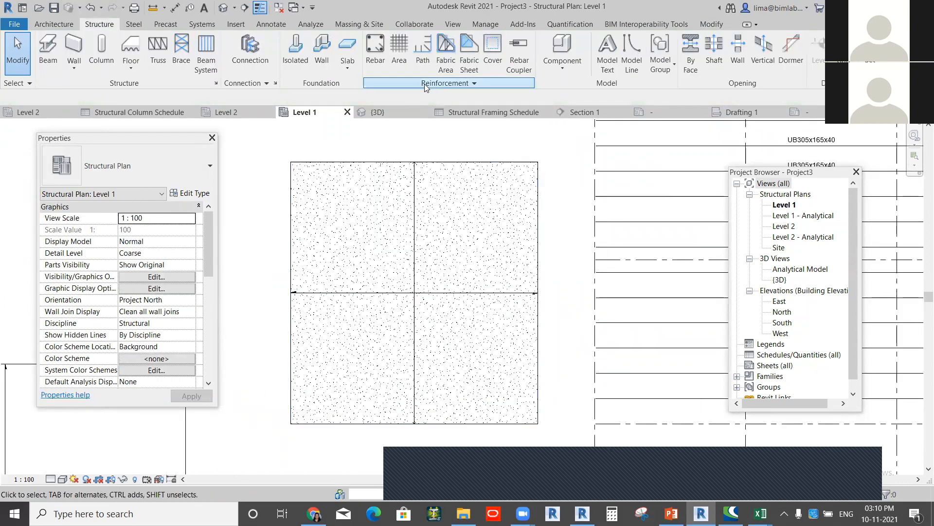
pyautogui.click(396, 54)
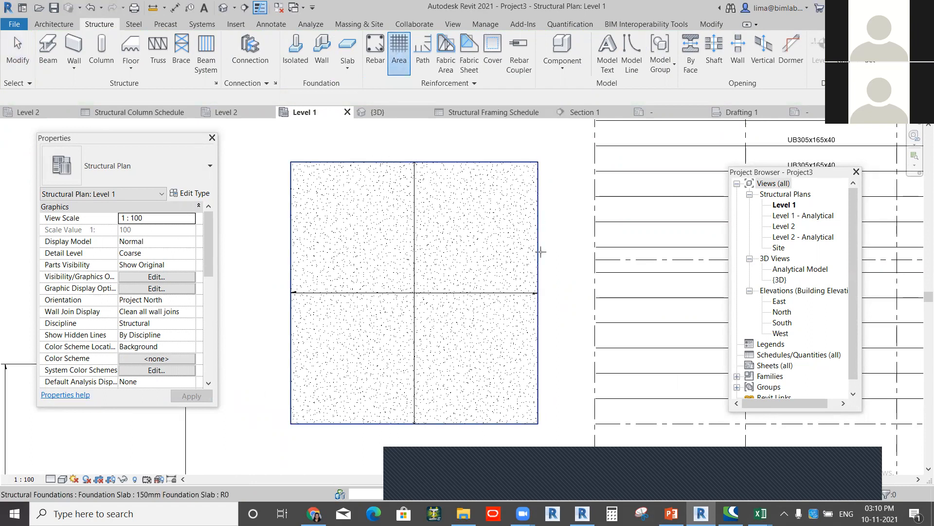
pyautogui.click(370, 194)
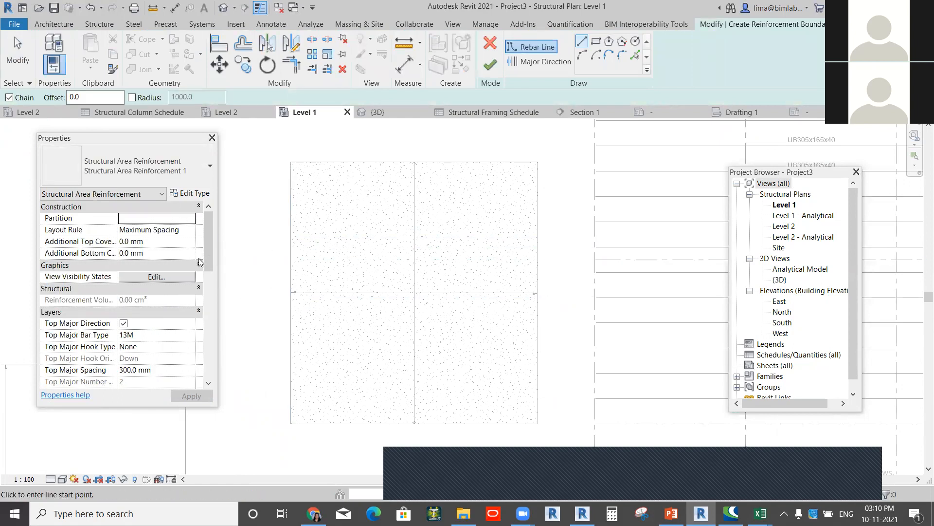
pyautogui.click(597, 41)
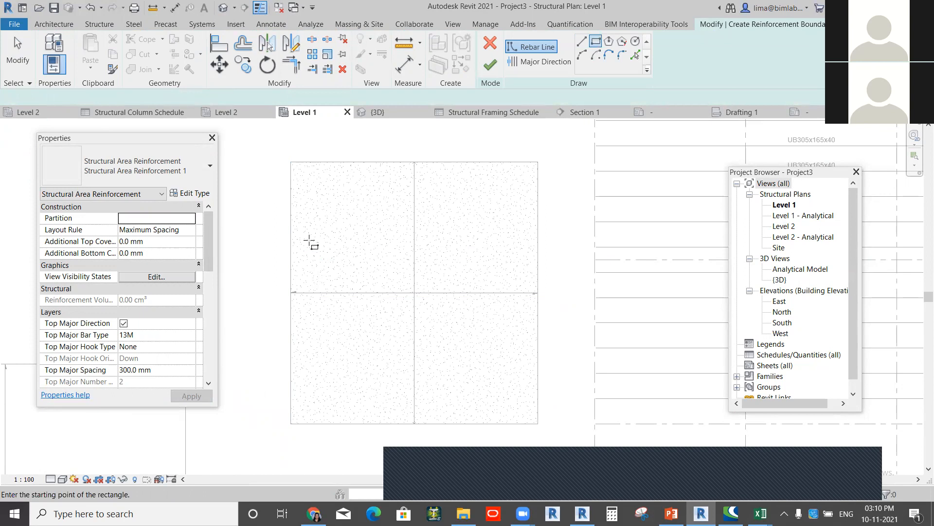
pyautogui.click(318, 180)
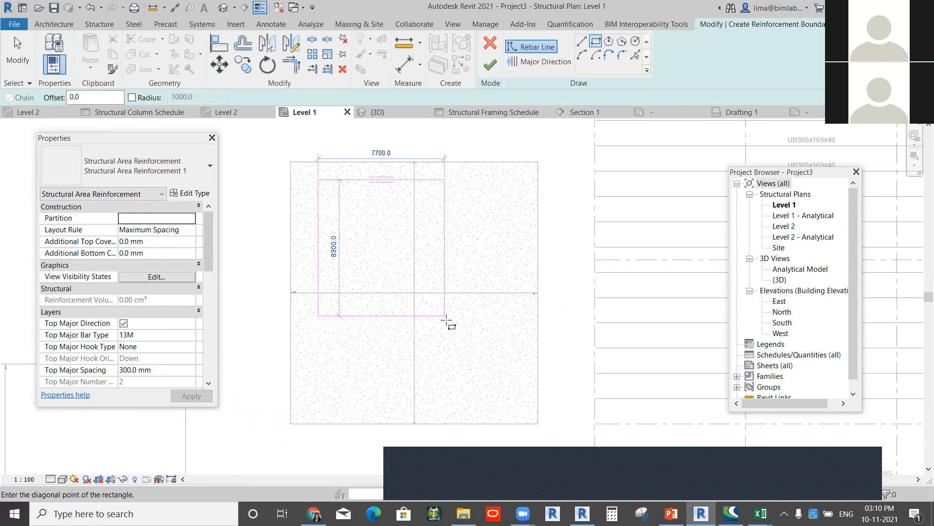
pyautogui.click(509, 405)
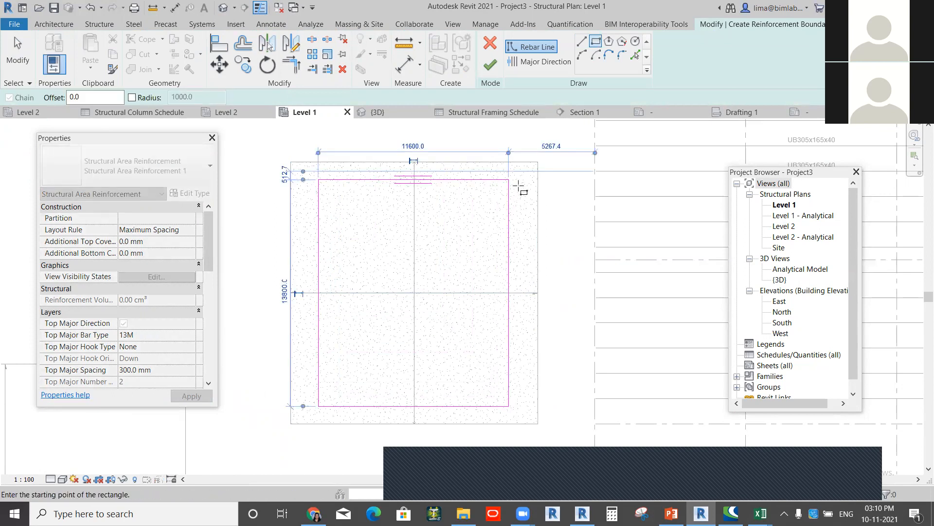
# Step: Draw a vertical major direction line across the reinforcement boundary, about 2300 mm in from its right edge
pyautogui.scroll(3, 530, 207)
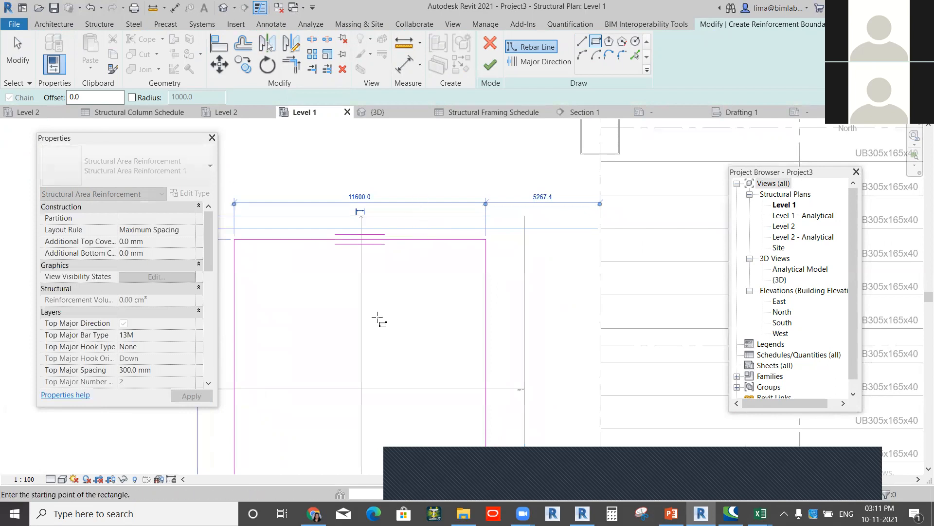
pyautogui.moveTo(379, 317); pyautogui.dragTo(437, 217, button='middle')
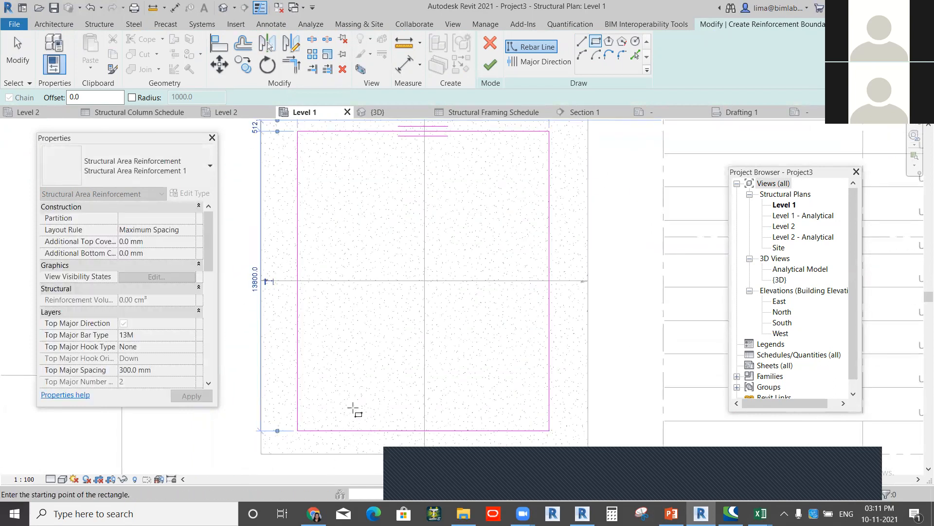
pyautogui.scroll(-2, 345, 388)
pyautogui.moveTo(344, 340); pyautogui.dragTo(344, 371, button='middle')
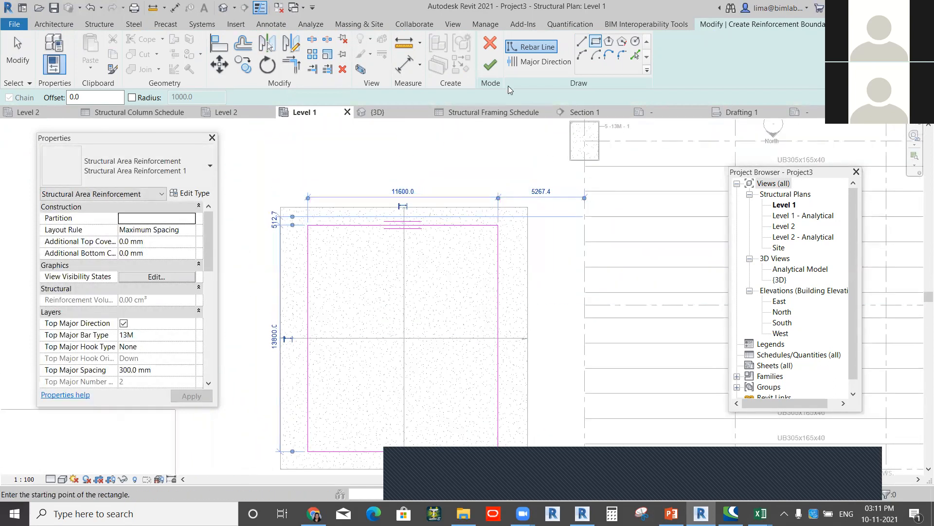
pyautogui.click(540, 61)
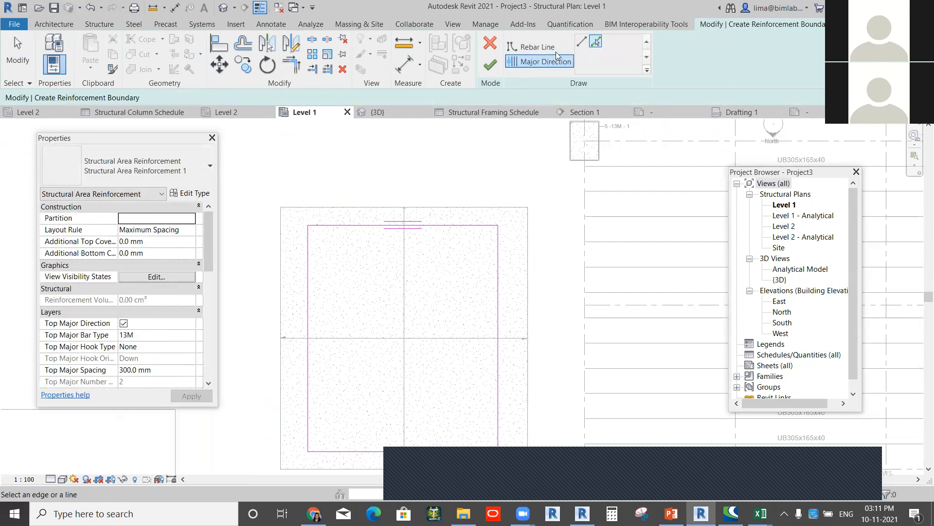
pyautogui.click(582, 41)
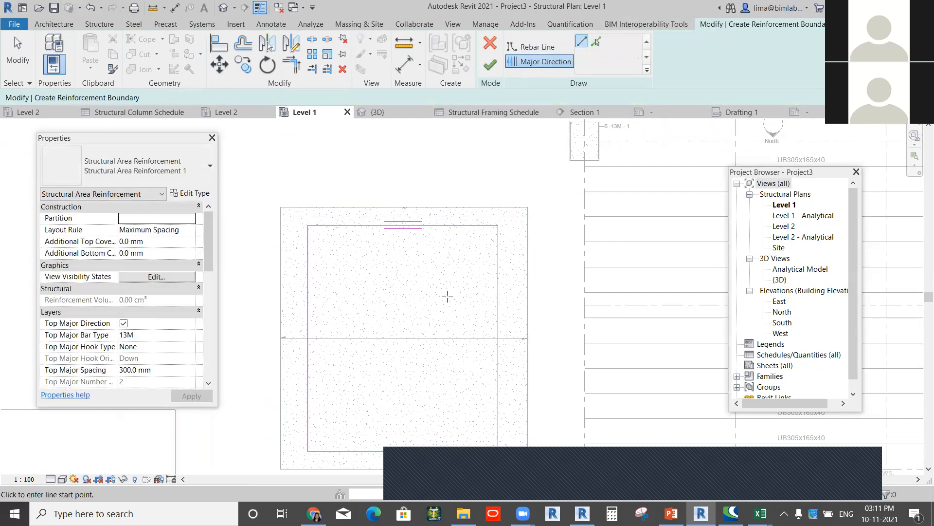
pyautogui.click(461, 225)
pyautogui.click(395, 417)
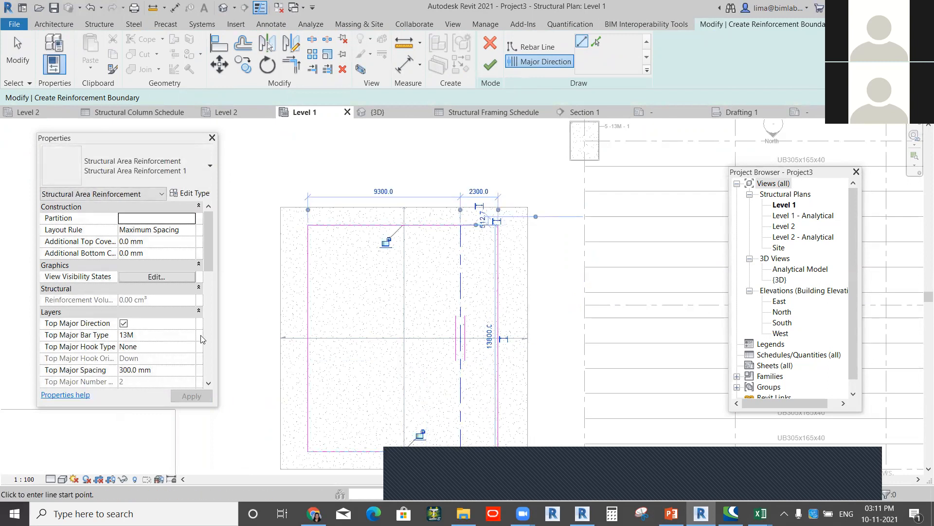
# Step: Finish the area reinforcement boundary on the stippled foundation slab and deselect the reinforcement
pyautogui.click(490, 64)
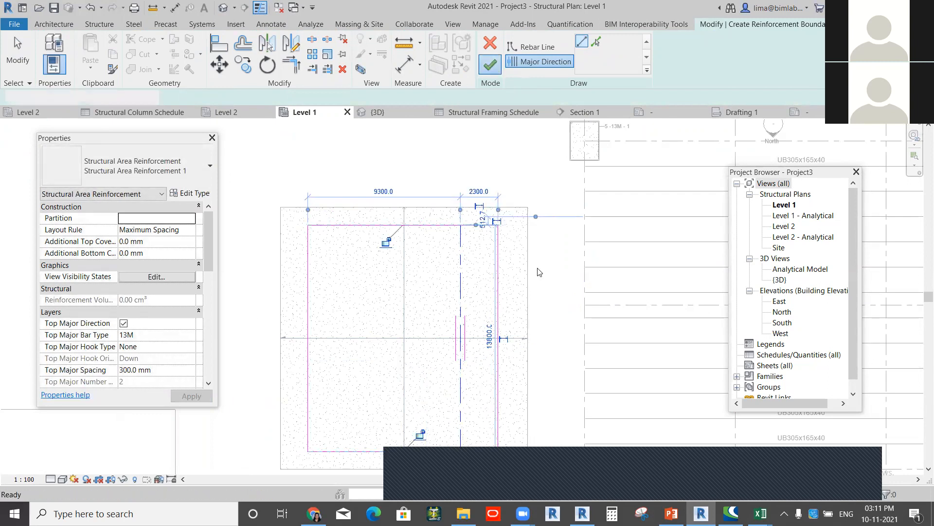
pyautogui.scroll(5, 386, 291)
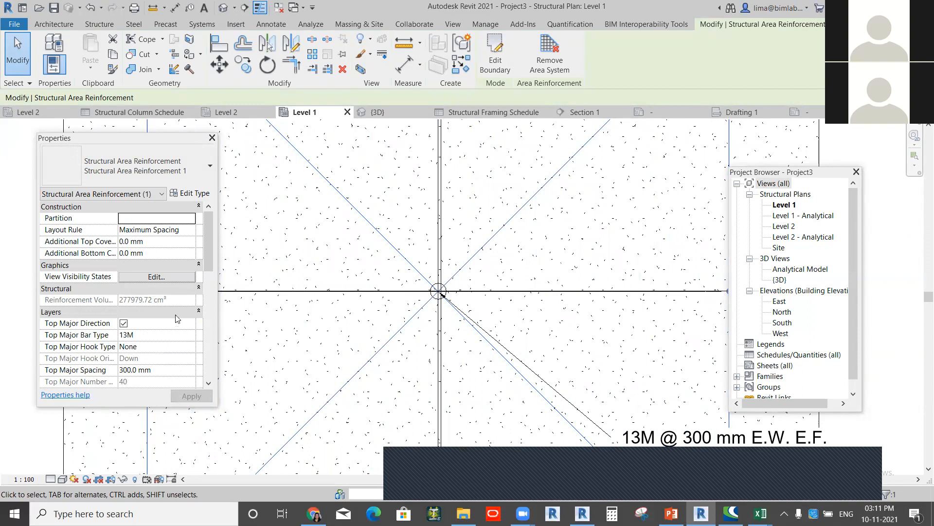
pyautogui.scroll(-8, 178, 318)
pyautogui.scroll(-5, 450, 302)
pyautogui.press('Escape')
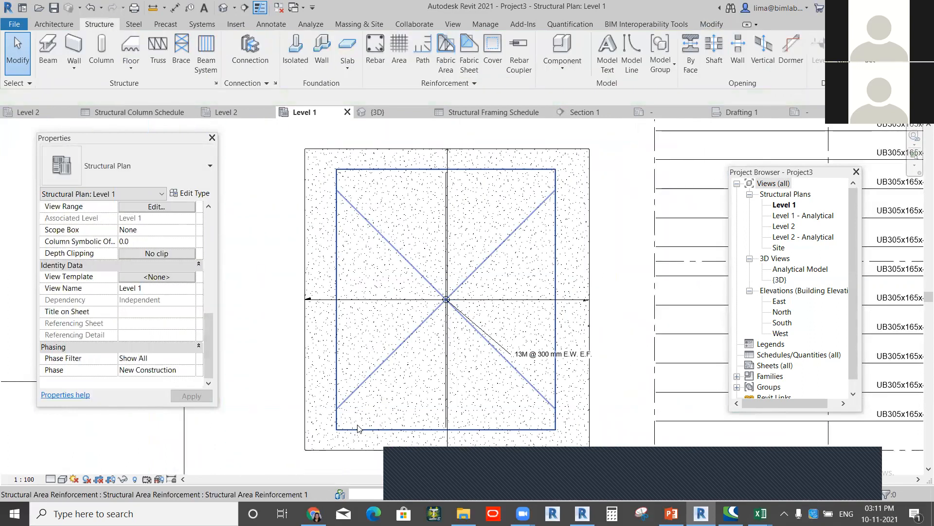
# Step: Set the top major bar type of the foundation slab's area reinforcement to 16M
pyautogui.click(360, 432)
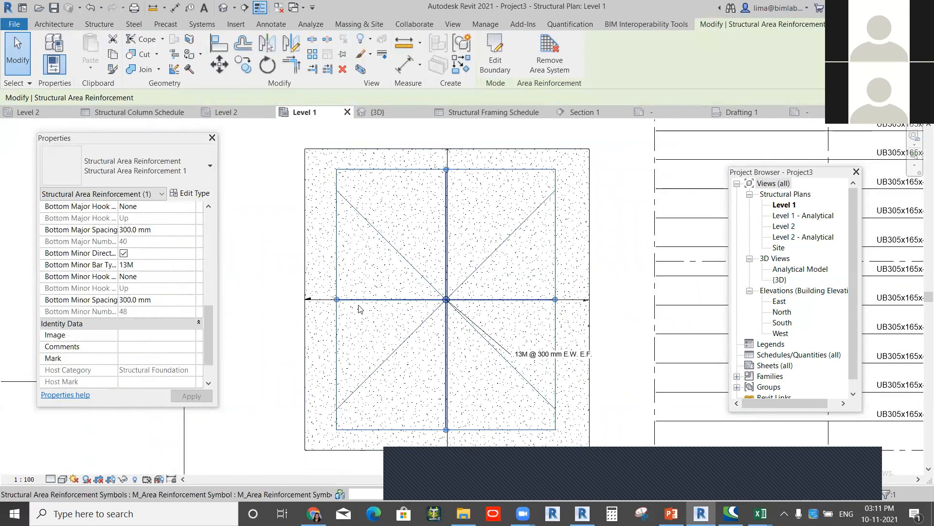
pyautogui.scroll(1, 355, 309)
pyautogui.scroll(8, 141, 234)
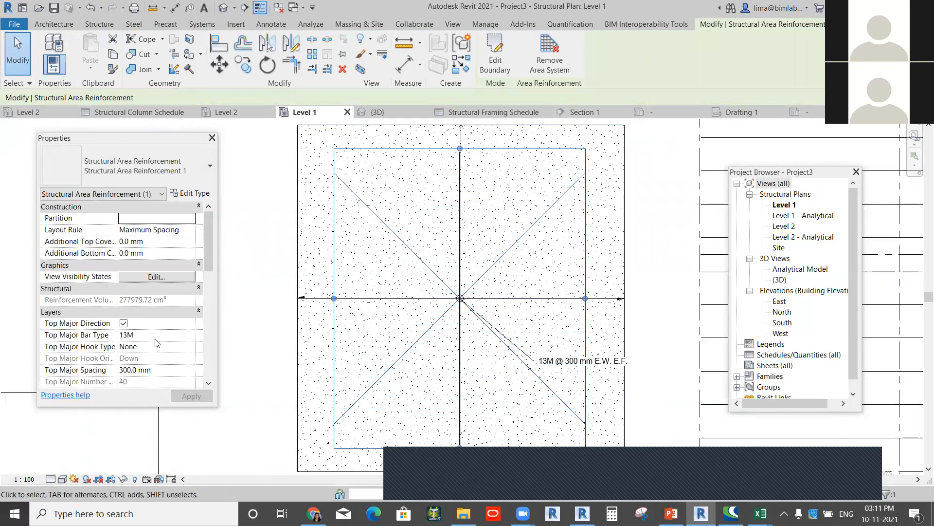
pyautogui.moveTo(70, 339)
pyautogui.scroll(-10, 152, 372)
pyautogui.moveTo(209, 348); pyautogui.dragTo(211, 276)
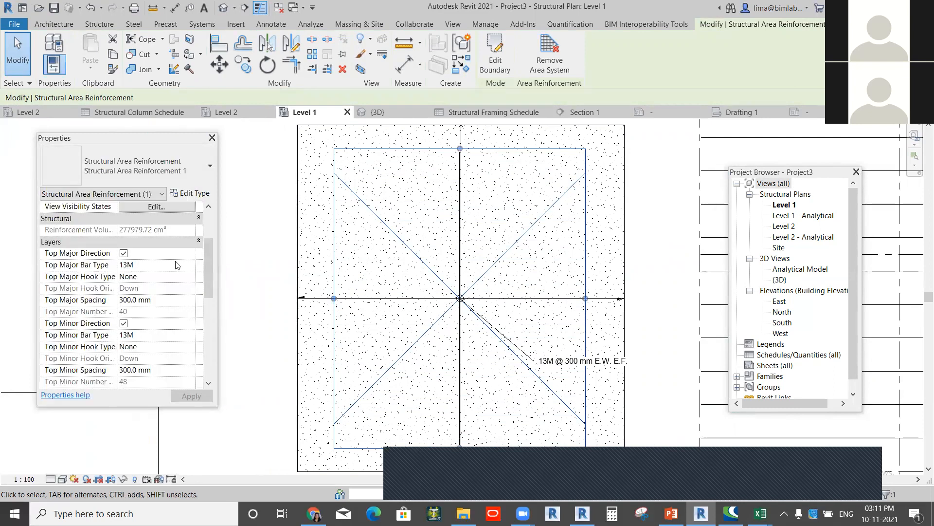
pyautogui.click(188, 265)
pyautogui.click(190, 265)
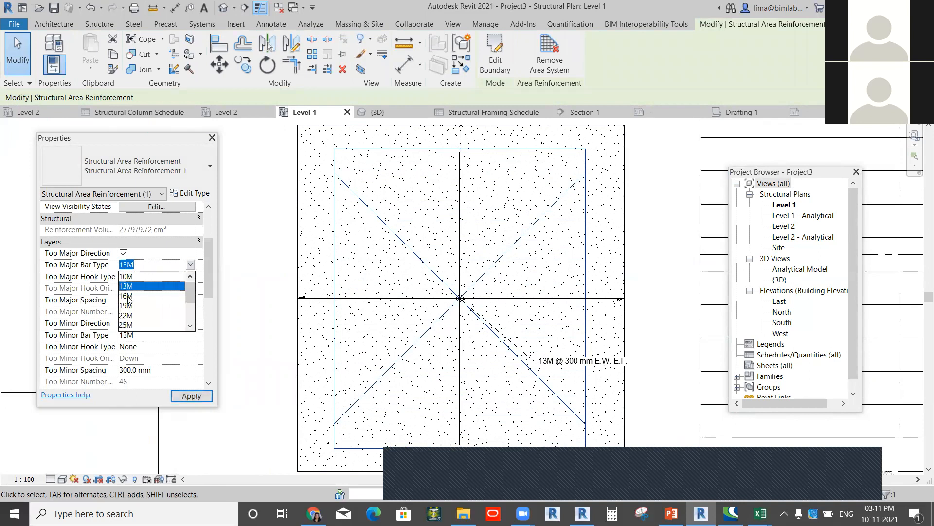
pyautogui.click(136, 295)
pyautogui.click(191, 396)
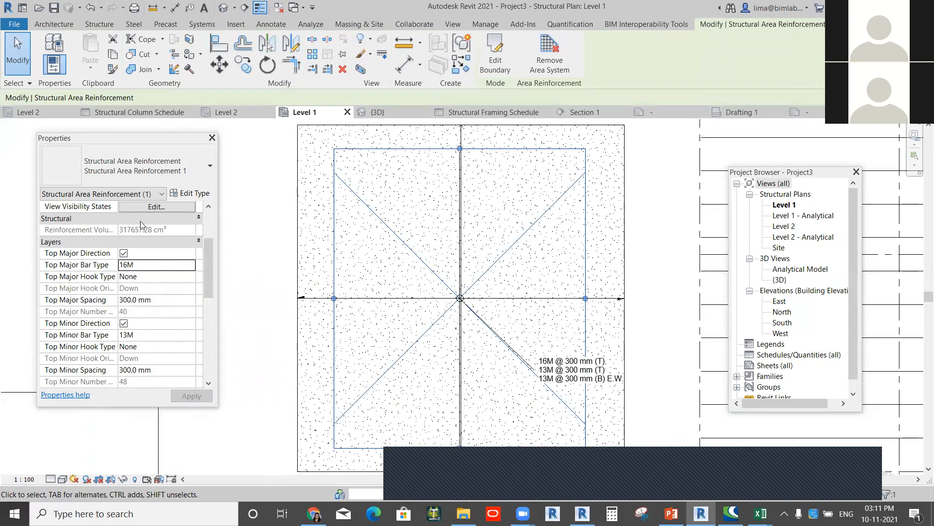
# Step: Set the area reinforcement's top major spacing to 120 mm
pyautogui.click(172, 302)
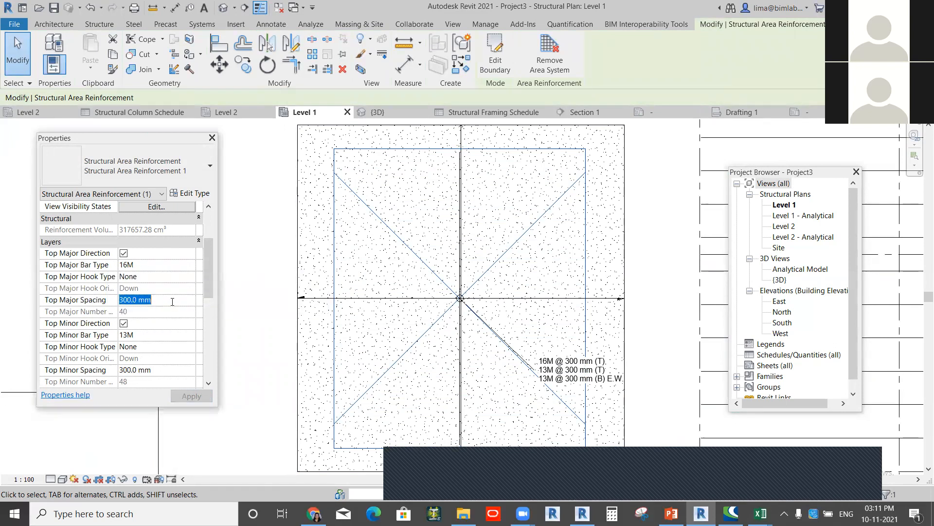
pyautogui.write('120')
pyautogui.click(192, 396)
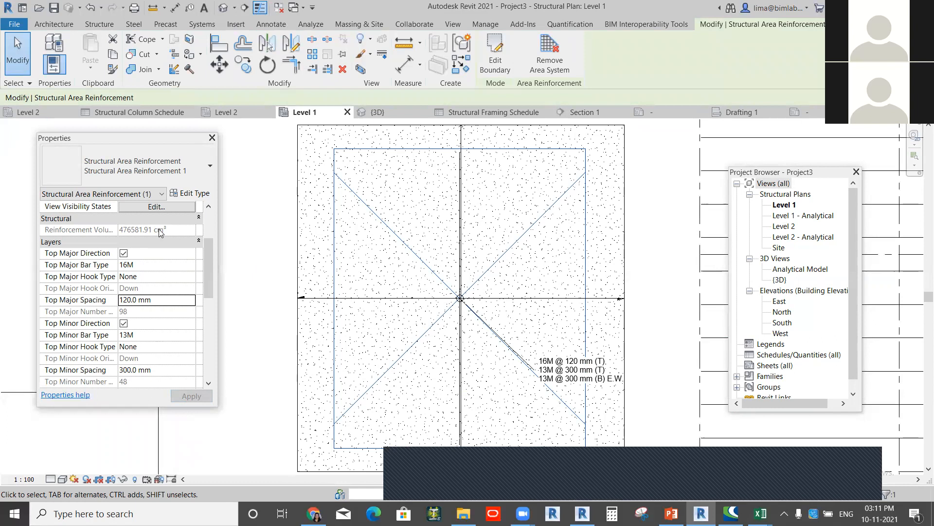
pyautogui.scroll(3, 443, 374)
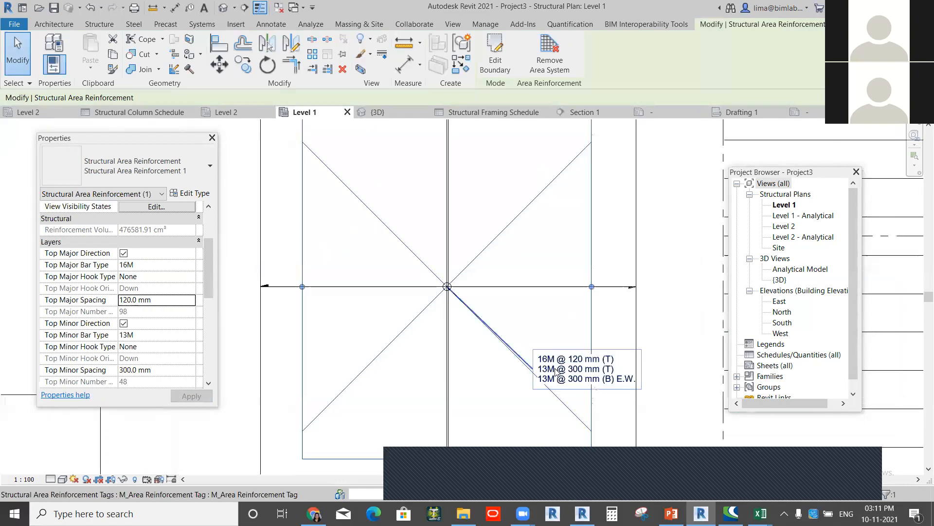
# Step: Create a path reinforcement in the large unreinforced slab along its full left edge, from the lower corner to the upper corner
pyautogui.scroll(-5, 443, 374)
pyautogui.scroll(-3, 442, 374)
pyautogui.moveTo(374, 371); pyautogui.dragTo(476, 316, button='middle')
pyautogui.scroll(2, 354, 307)
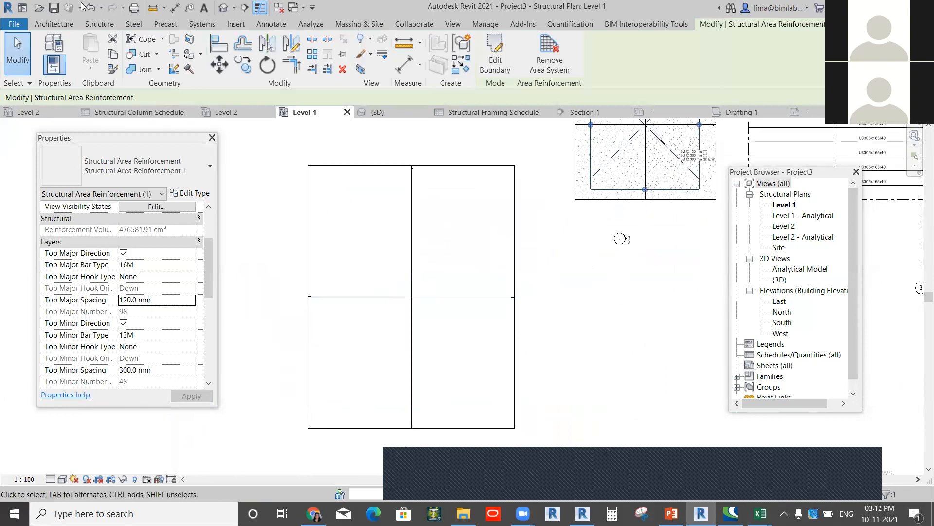
pyautogui.click(101, 26)
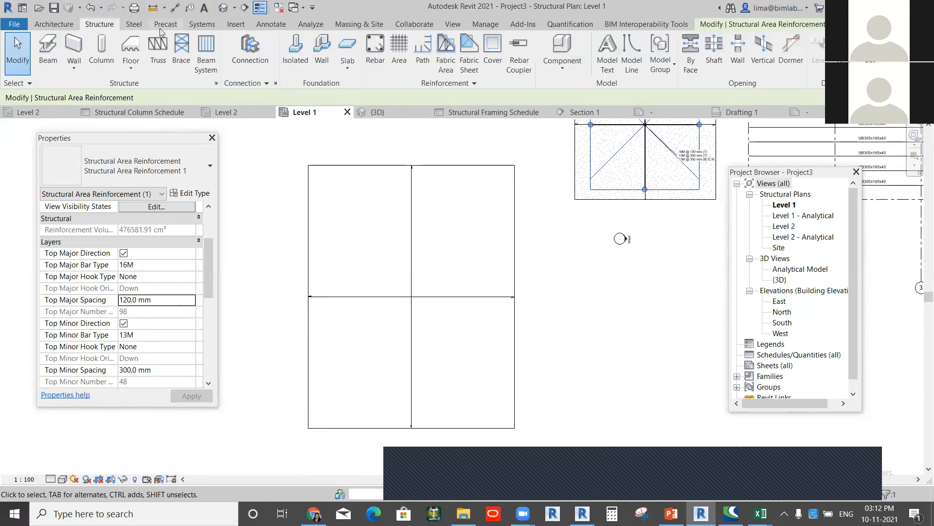
pyautogui.click(422, 54)
pyautogui.click(367, 350)
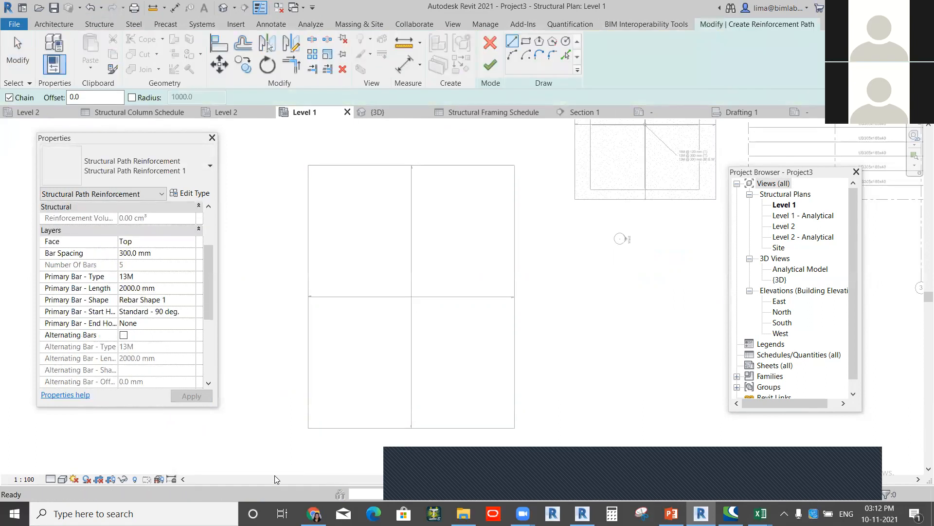
pyautogui.click(156, 288)
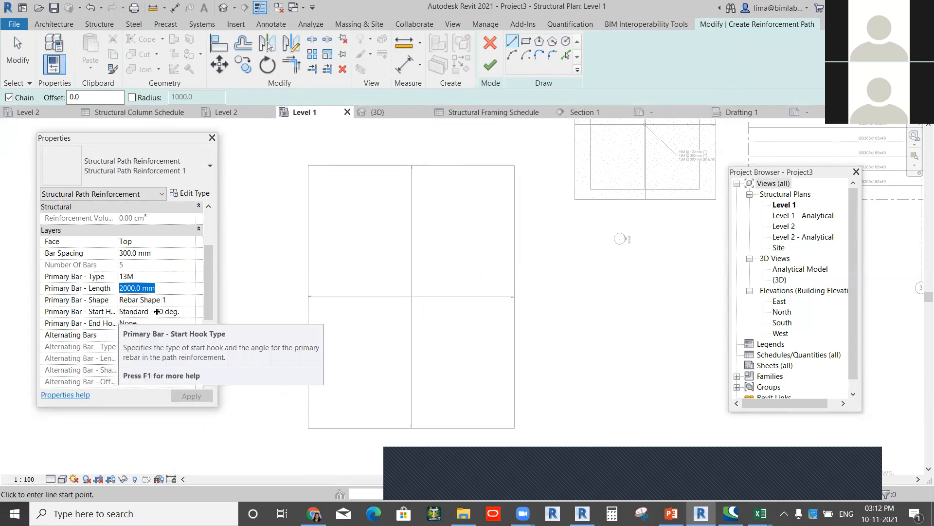
pyautogui.moveTo(118, 315)
pyautogui.mouseDown()
pyautogui.moveTo(157, 316)
pyautogui.moveTo(132, 315)
pyautogui.mouseUp()
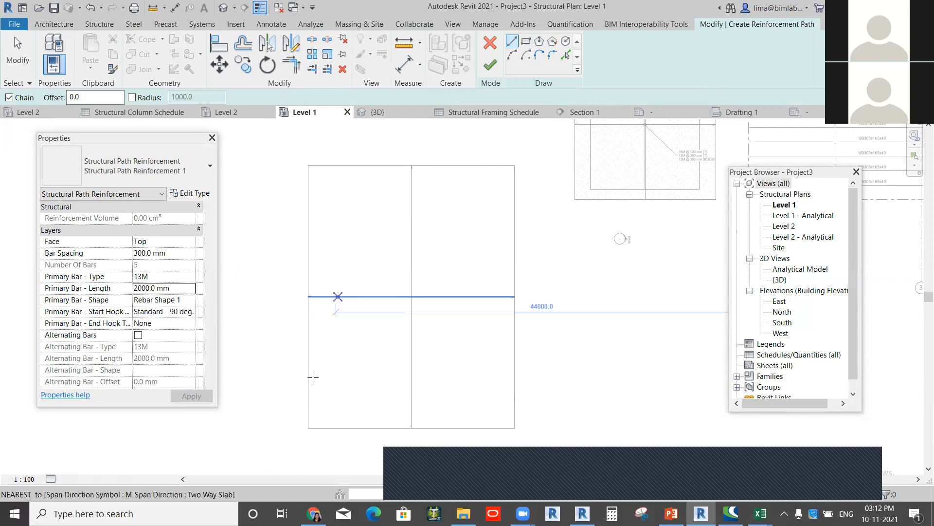
pyautogui.click(308, 427)
pyautogui.click(308, 249)
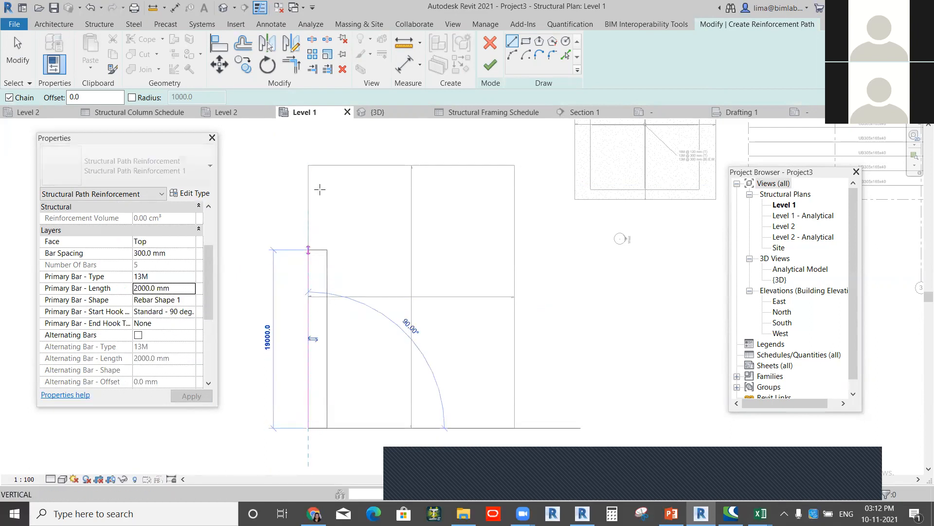
pyautogui.click(308, 166)
pyautogui.click(496, 64)
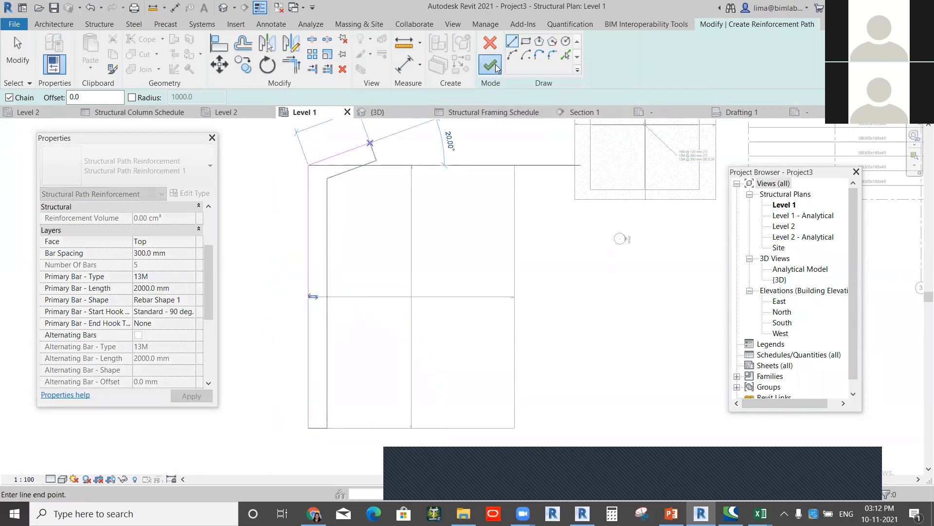
# Step: Show the model in 3D and examine the path reinforcement's bars and hooks along the slab edge
pyautogui.click(223, 7)
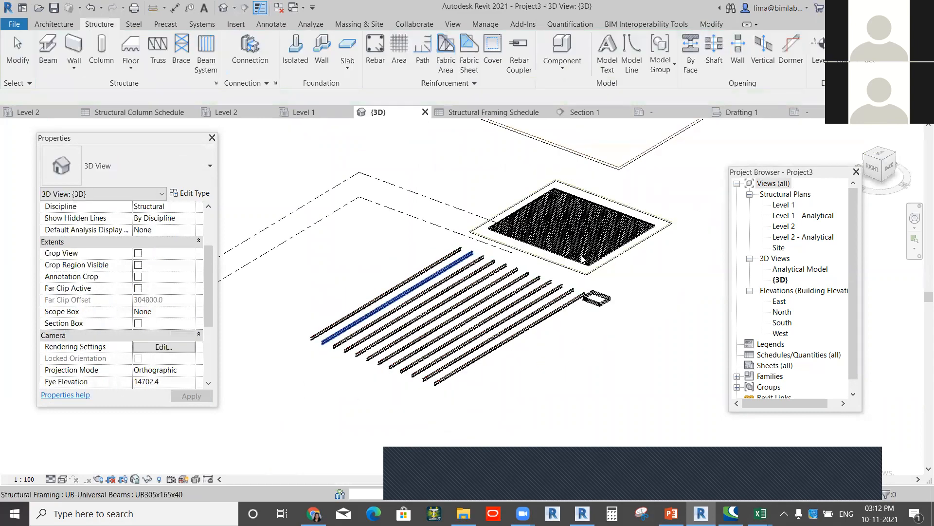
pyautogui.scroll(8, 583, 260)
pyautogui.scroll(-5, 384, 231)
pyautogui.keyDown('shift'); pyautogui.moveTo(453, 265); pyautogui.dragTo(436, 398, button='middle'); pyautogui.keyUp('shift')
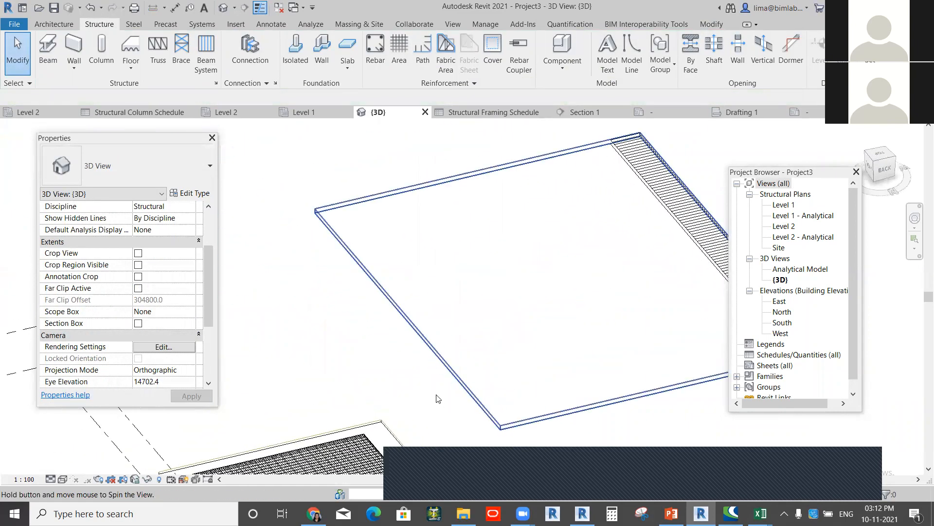
pyautogui.scroll(8, 371, 309)
pyautogui.scroll(8, 492, 421)
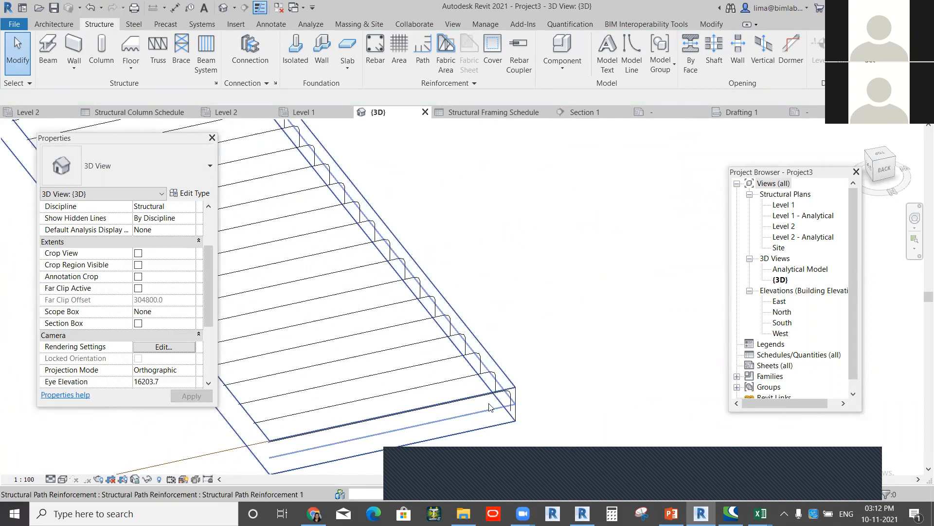
# Step: Review the type properties of the path reinforcement and of its 13M rebar, including the hook lengths for each hook type
pyautogui.click(489, 407)
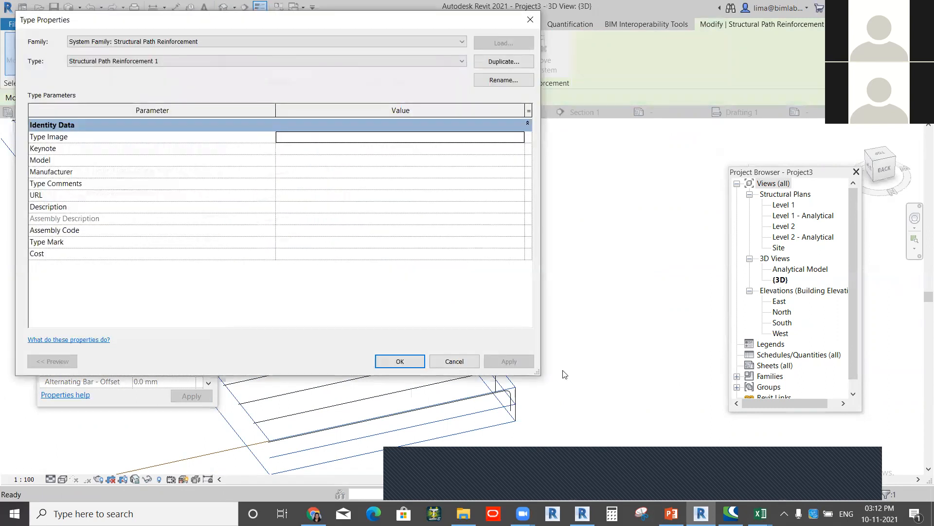
pyautogui.click(530, 19)
pyautogui.click(472, 375)
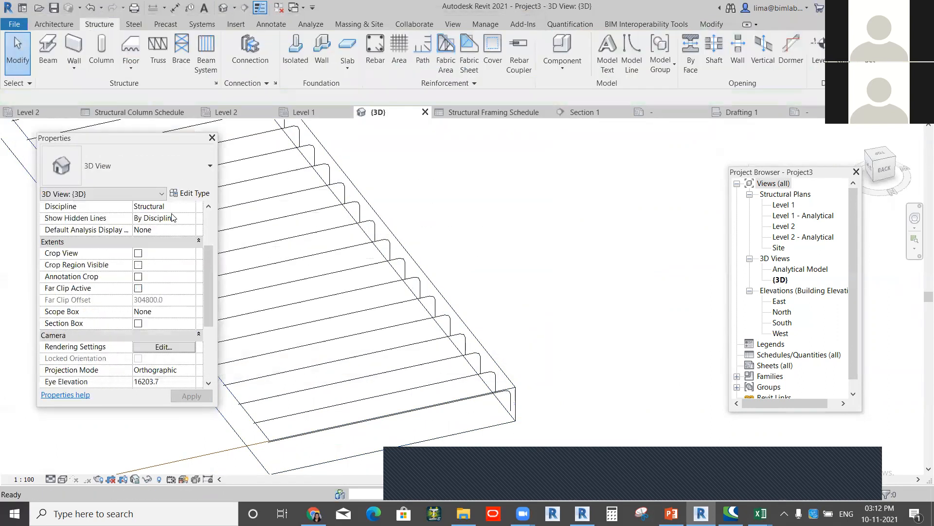
pyautogui.click(191, 195)
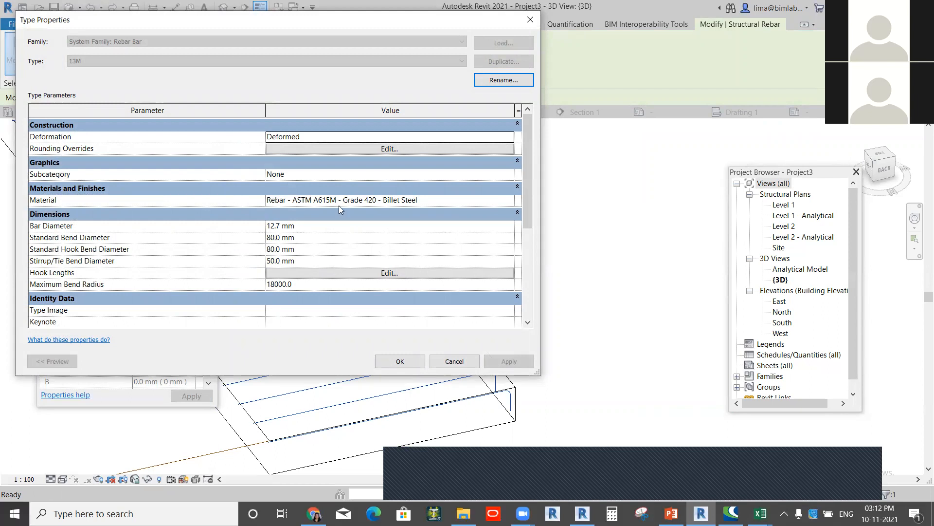
pyautogui.moveTo(531, 214); pyautogui.dragTo(531, 299)
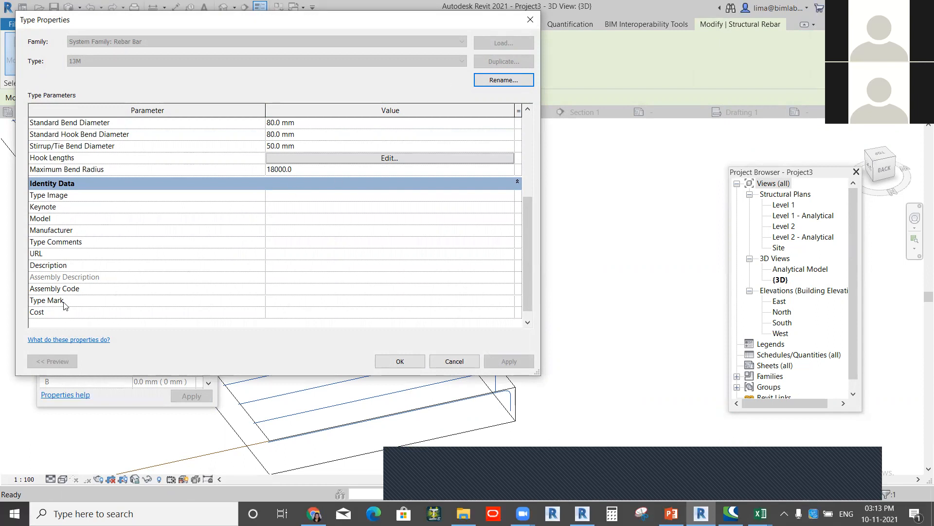
pyautogui.moveTo(59, 300)
pyautogui.click(382, 158)
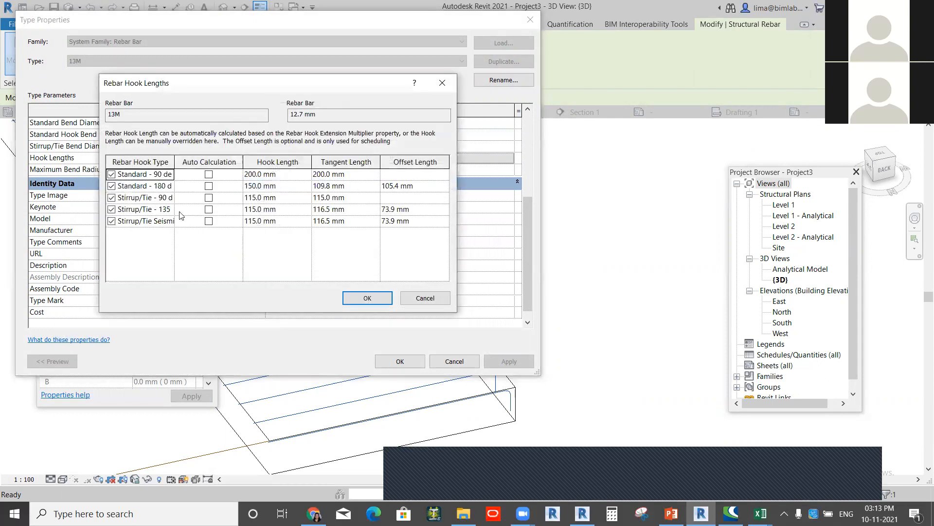
pyautogui.moveTo(175, 162); pyautogui.dragTo(220, 162)
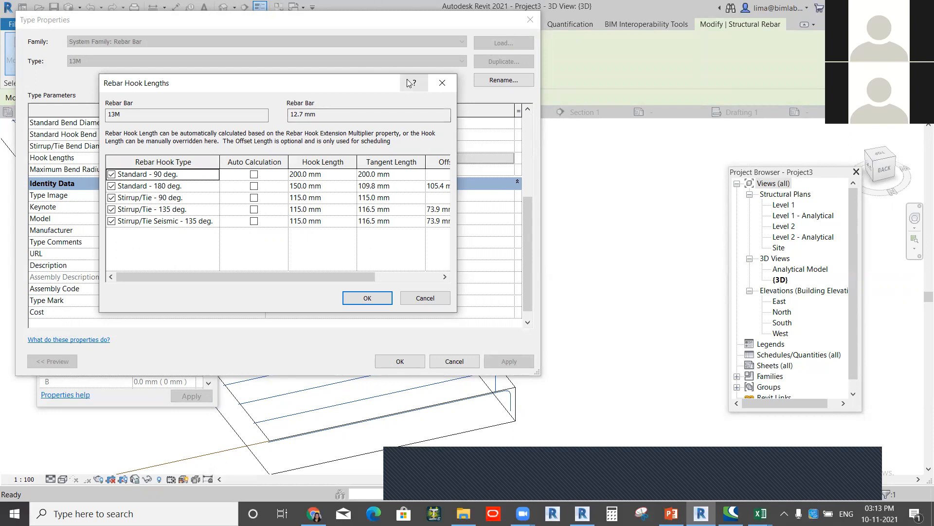
pyautogui.click(442, 83)
pyautogui.click(530, 19)
pyautogui.click(512, 267)
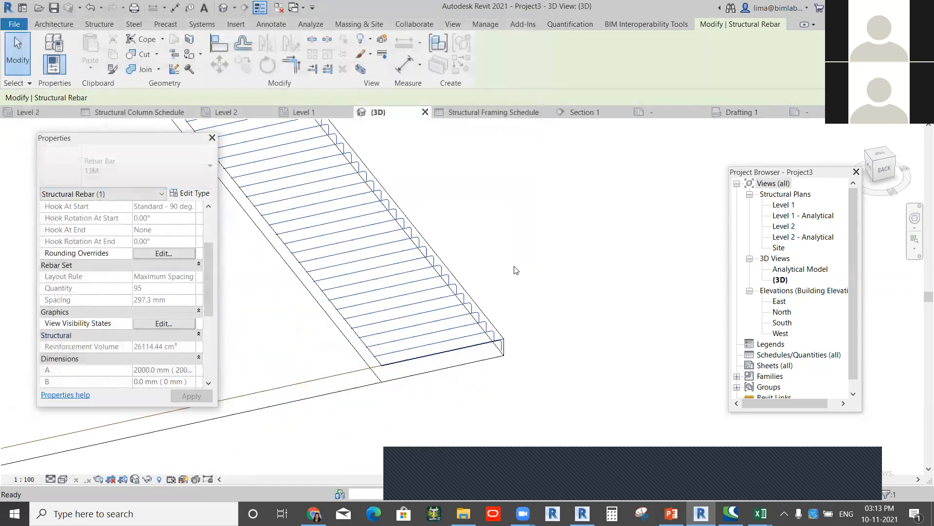
# Step: Return to the Level 1 structural plan and view the overall slab and beam layout
pyautogui.scroll(-5, 479, 271)
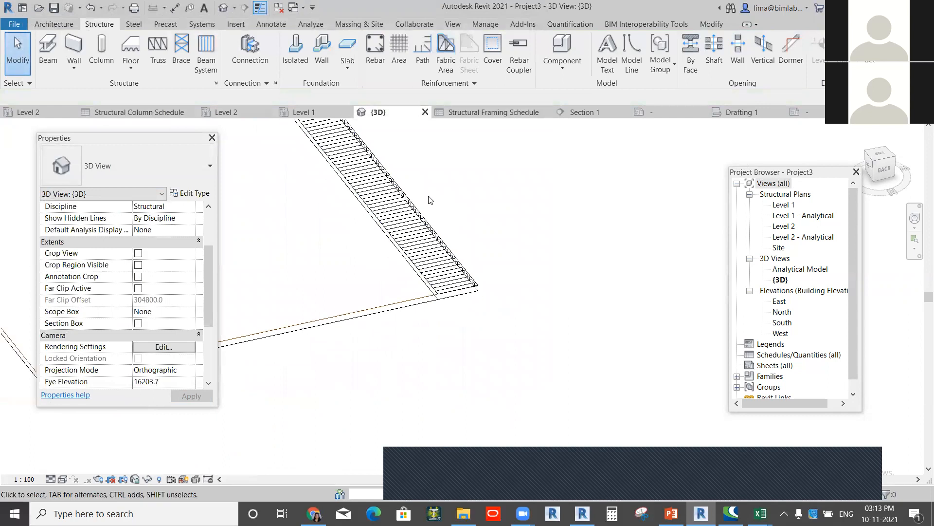
pyautogui.scroll(2, 554, 274)
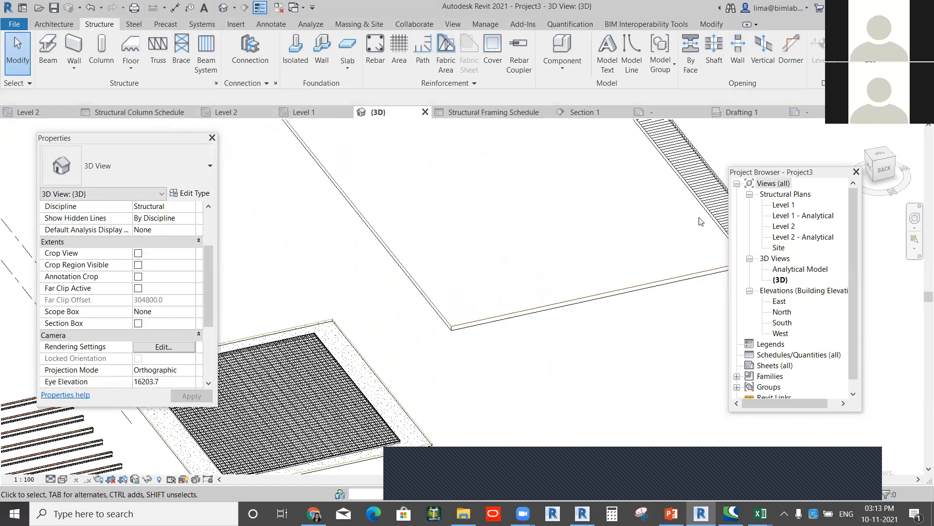
pyautogui.doubleClick(784, 205)
pyautogui.scroll(-7, 603, 247)
pyautogui.moveTo(484, 269); pyautogui.dragTo(395, 258, button='middle')
pyautogui.scroll(2, 399, 256)
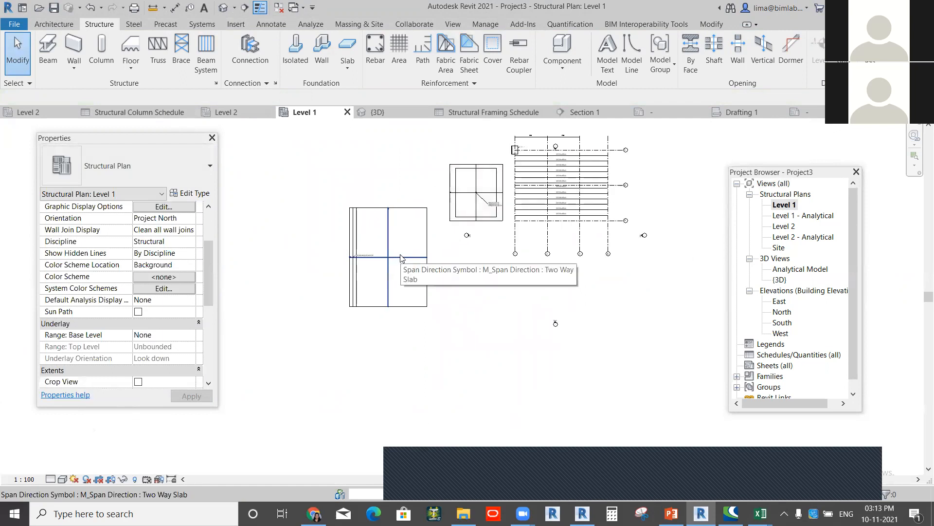
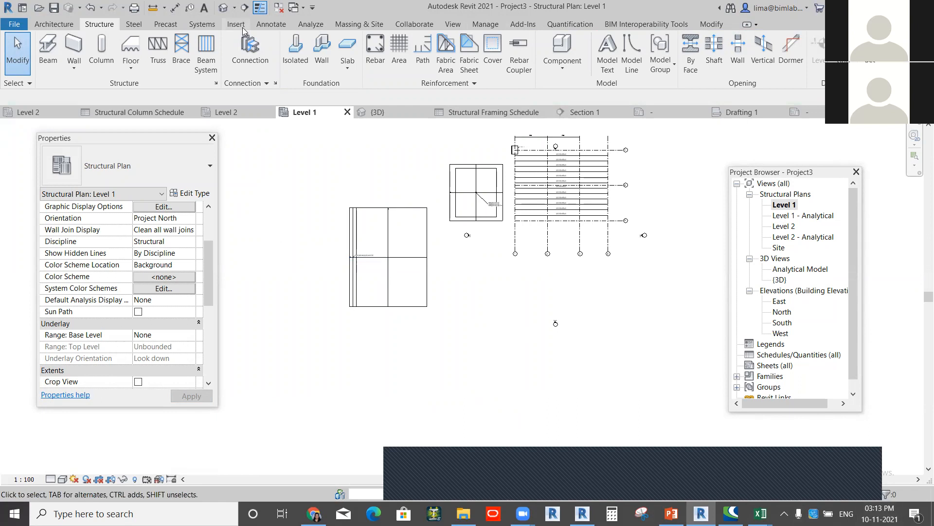
pyautogui.click(272, 24)
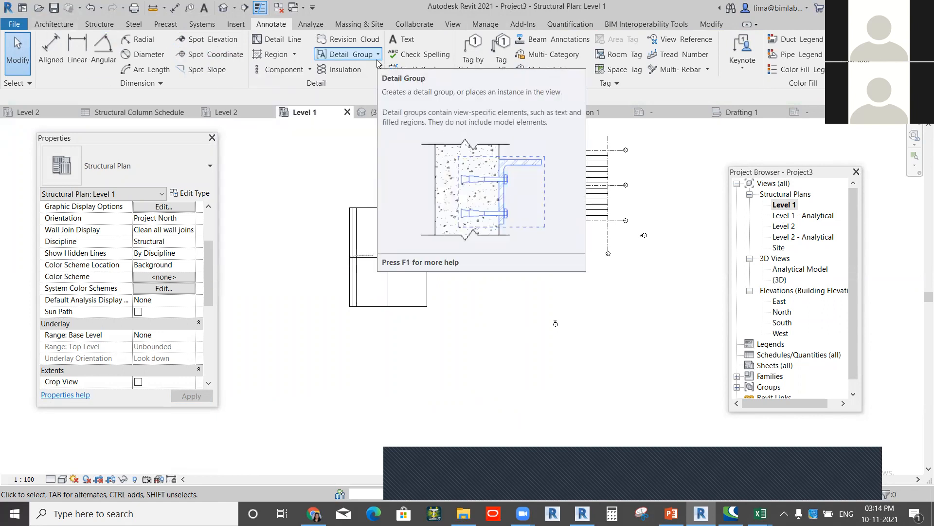
pyautogui.scroll(2, 396, 256)
pyautogui.moveTo(397, 257); pyautogui.dragTo(418, 307, button='middle')
pyautogui.scroll(-1, 418, 308)
pyautogui.scroll(1, 583, 221)
pyautogui.moveTo(583, 221); pyautogui.dragTo(457, 258, button='middle')
pyautogui.scroll(4, 430, 246)
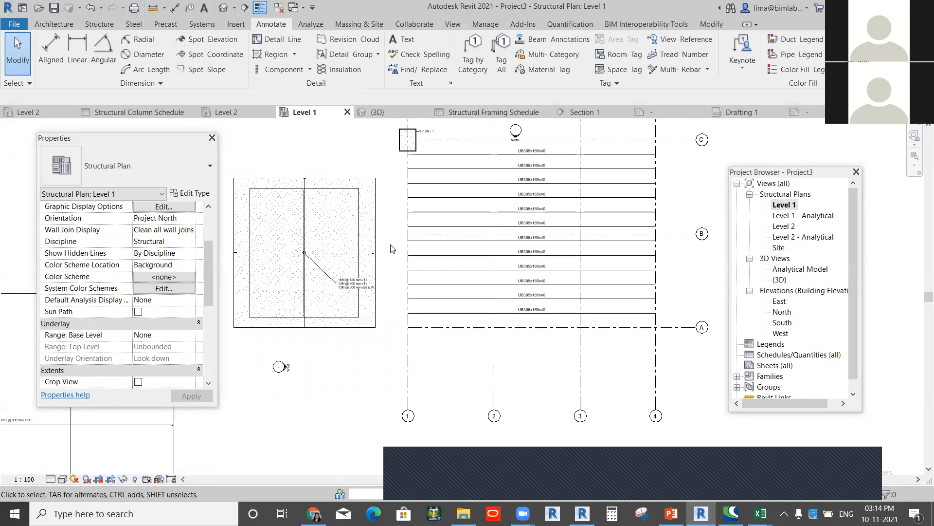
# Step: Open the South elevation and inspect the Level 1 and Level 2 markers near grid 4
pyautogui.click(784, 323)
pyautogui.doubleClick(787, 326)
pyautogui.scroll(-2, 583, 347)
pyautogui.moveTo(583, 349); pyautogui.dragTo(364, 306, button='middle')
pyautogui.scroll(6, 477, 268)
pyautogui.moveTo(443, 286); pyautogui.dragTo(449, 315, button='middle')
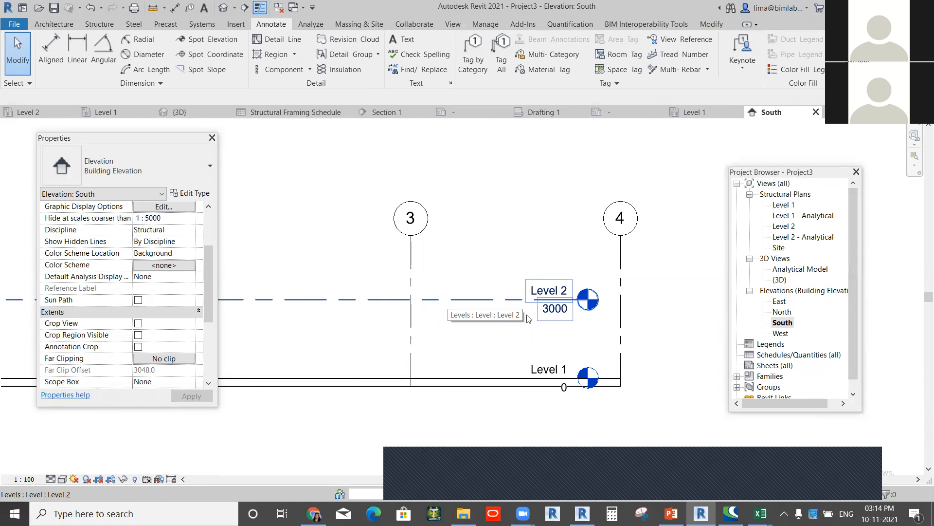
# Step: Return to the Level 1 structural plan and close the inactive views
pyautogui.doubleClick(784, 205)
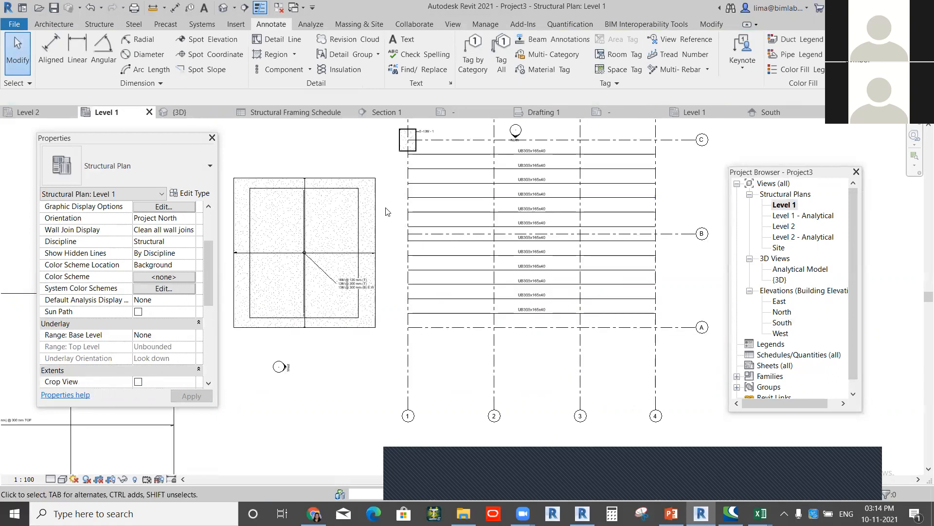
pyautogui.click(14, 25)
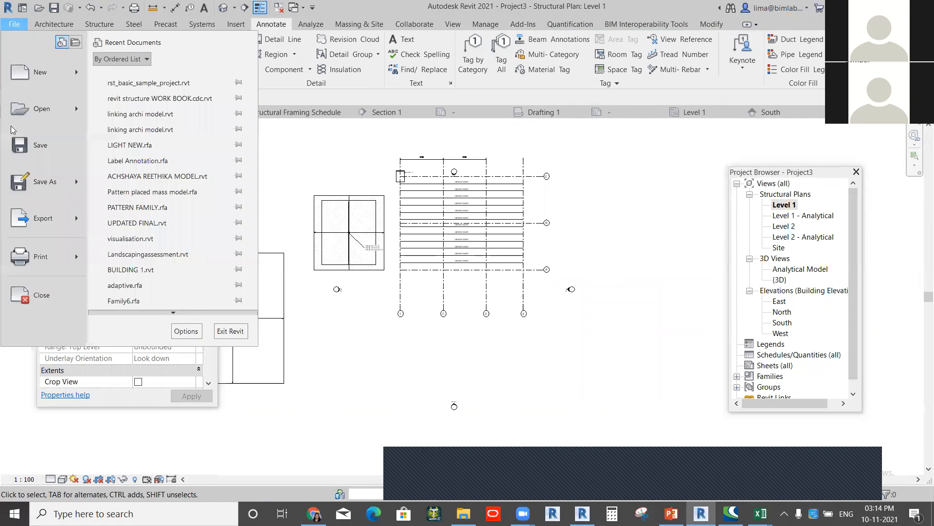
pyautogui.click(29, 294)
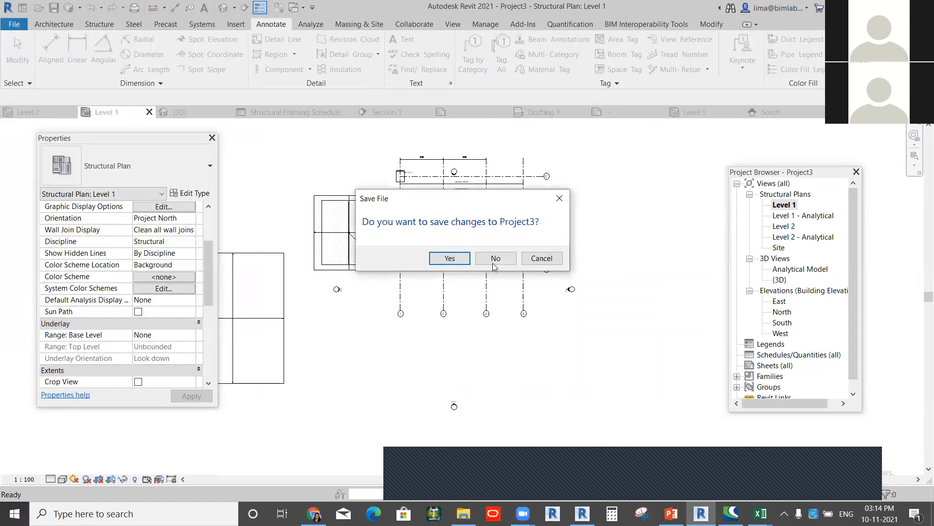
pyautogui.click(559, 198)
pyautogui.click(279, 8)
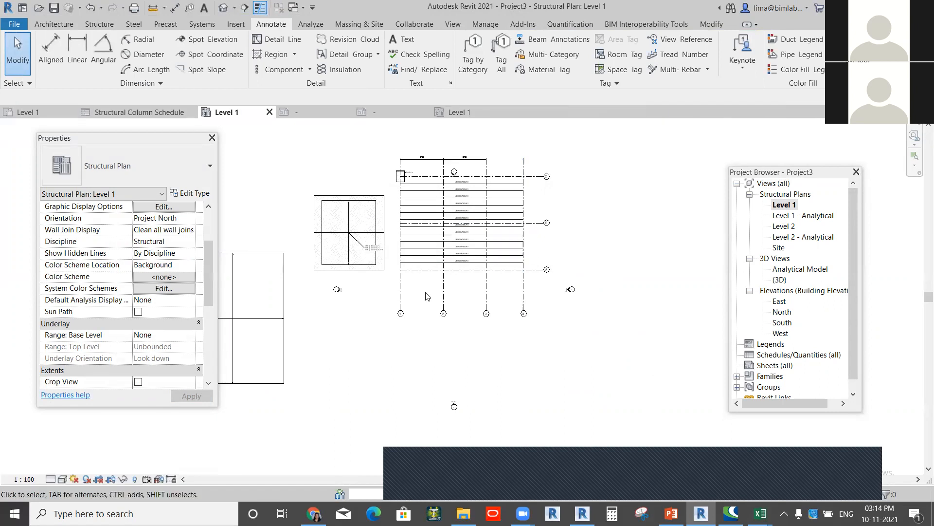
# Step: Create a new project from a structural template chosen by browsing the template files
pyautogui.click(21, 24)
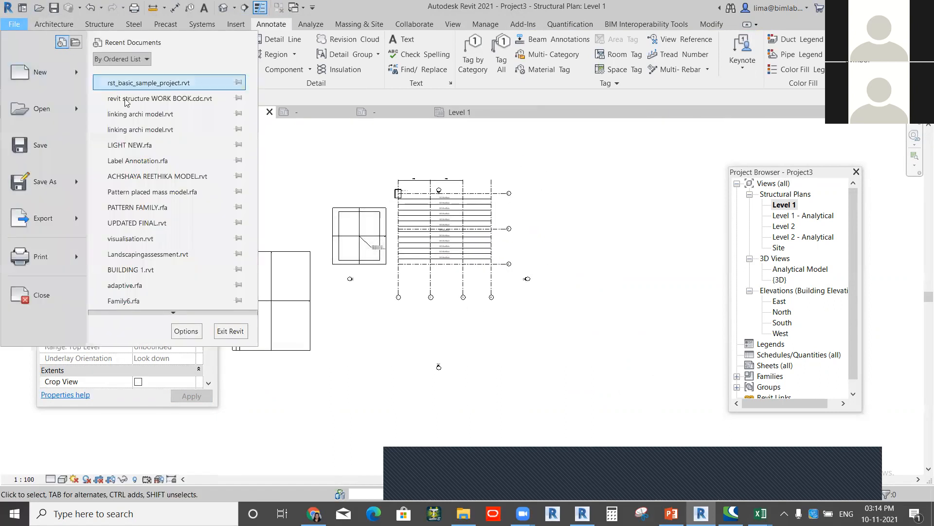
pyautogui.moveTo(80, 78)
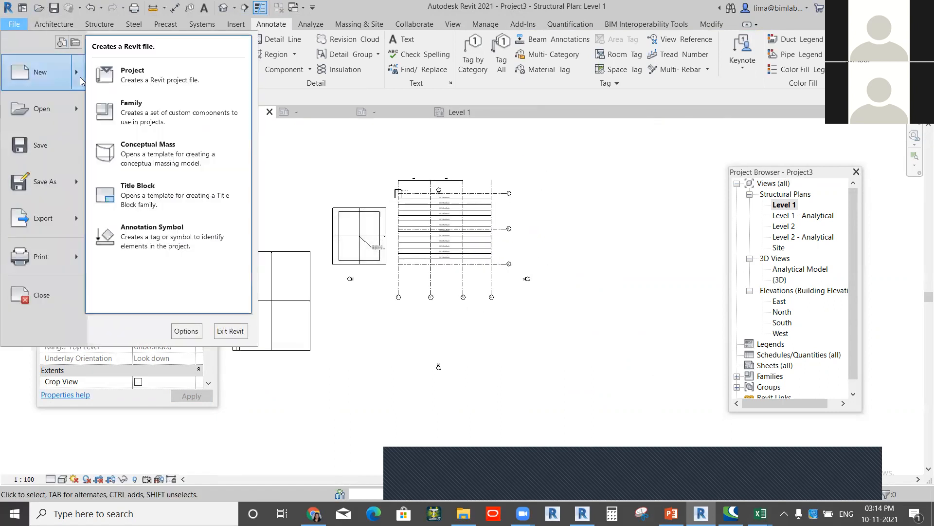
pyautogui.click(113, 78)
pyautogui.click(535, 232)
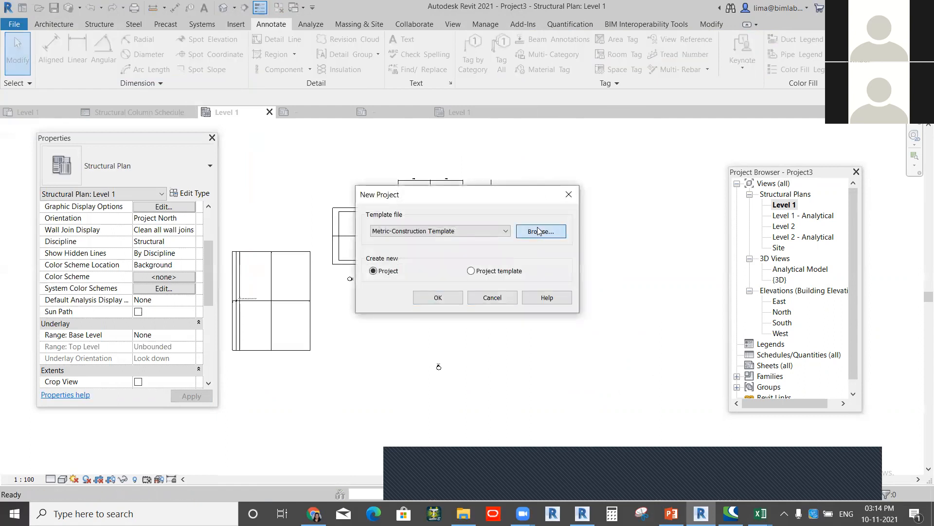
pyautogui.click(473, 194)
pyautogui.click(605, 391)
pyautogui.click(437, 298)
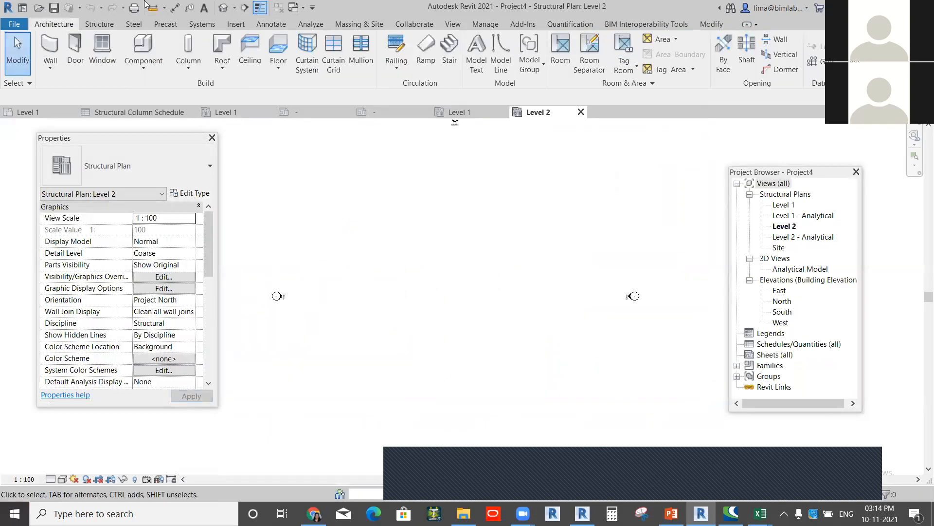
# Step: Link the Revit model linking archi model.rvt from the Documents folder, using Auto - Internal Origin to Internal Origin positioning
pyautogui.click(231, 26)
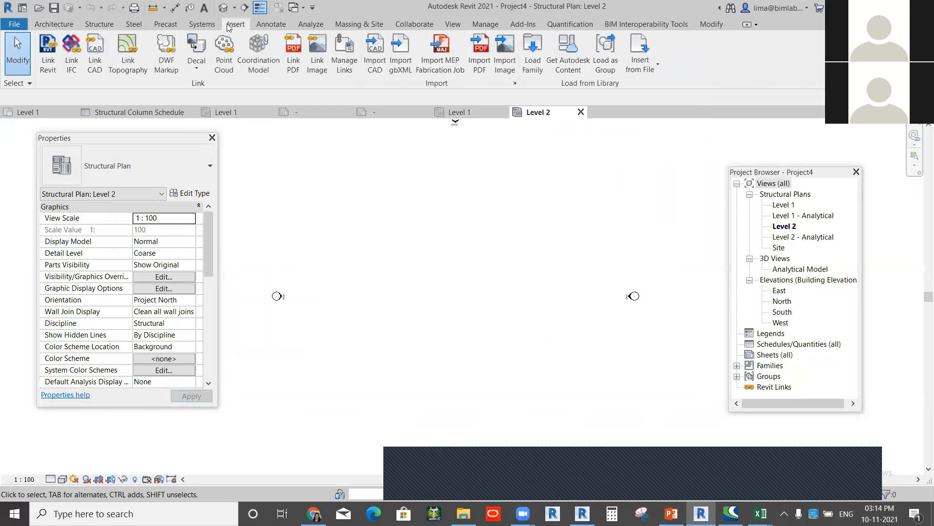
pyautogui.click(47, 73)
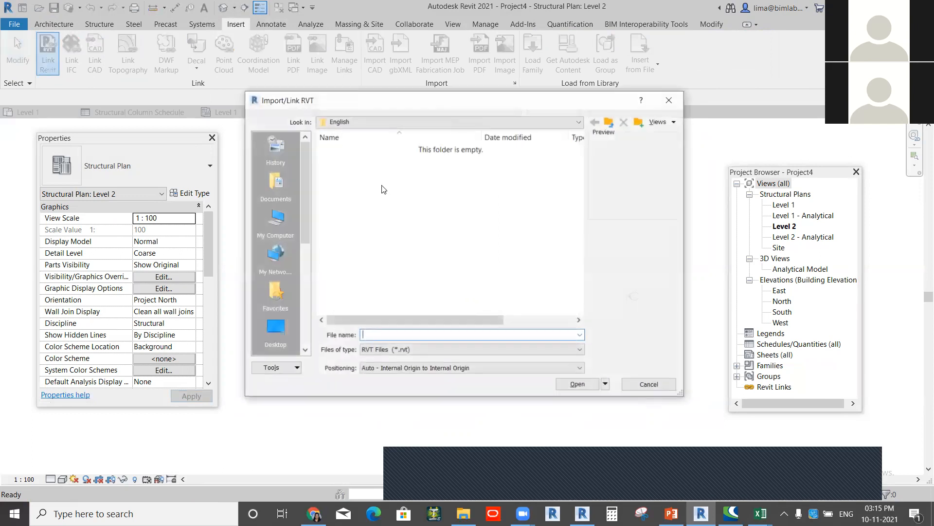
pyautogui.click(366, 123)
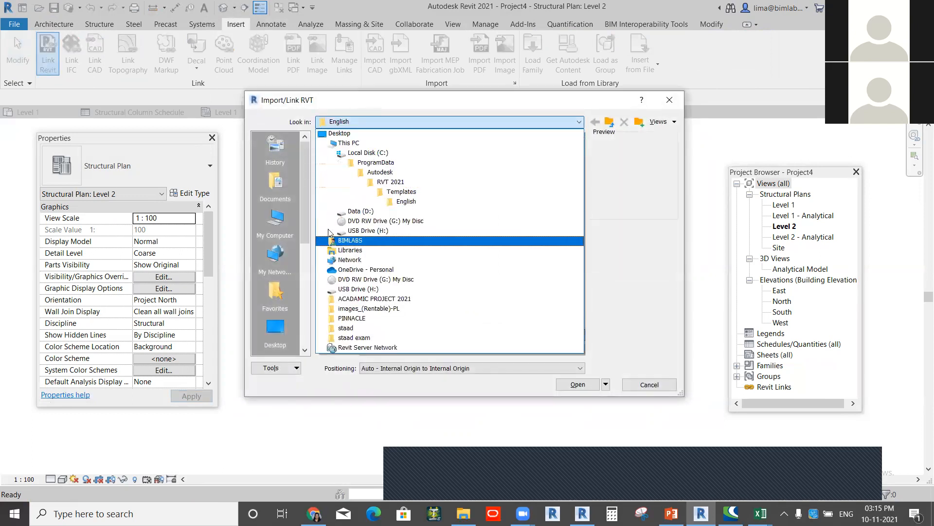
pyautogui.click(277, 191)
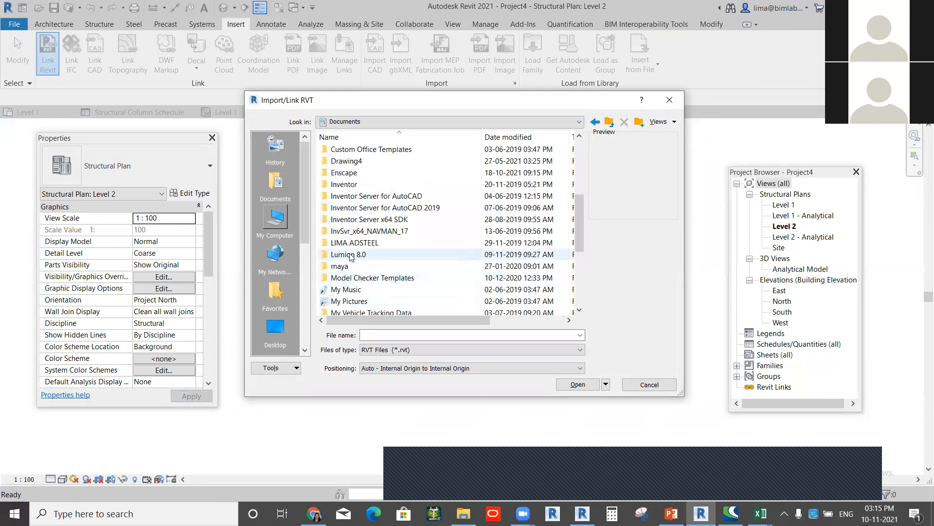
pyautogui.scroll(-4, 346, 248)
pyautogui.doubleClick(344, 242)
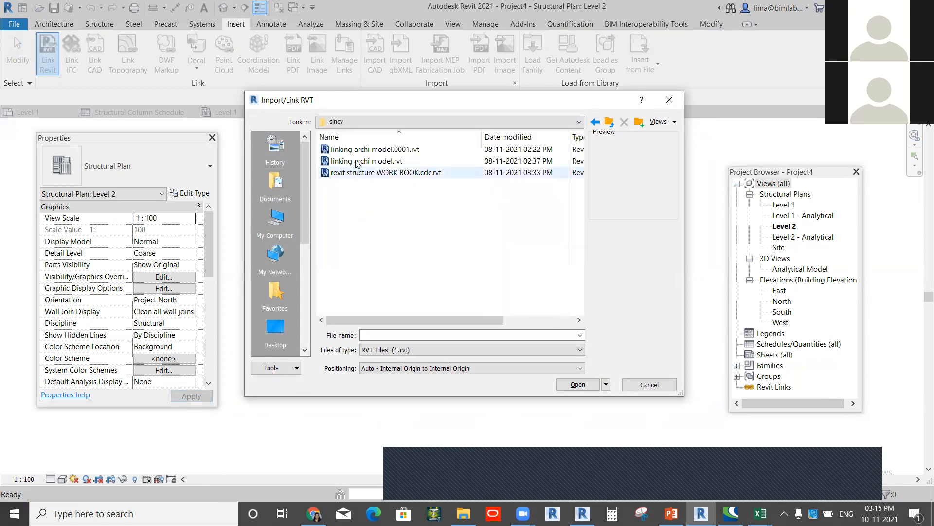
pyautogui.click(360, 161)
pyautogui.click(577, 384)
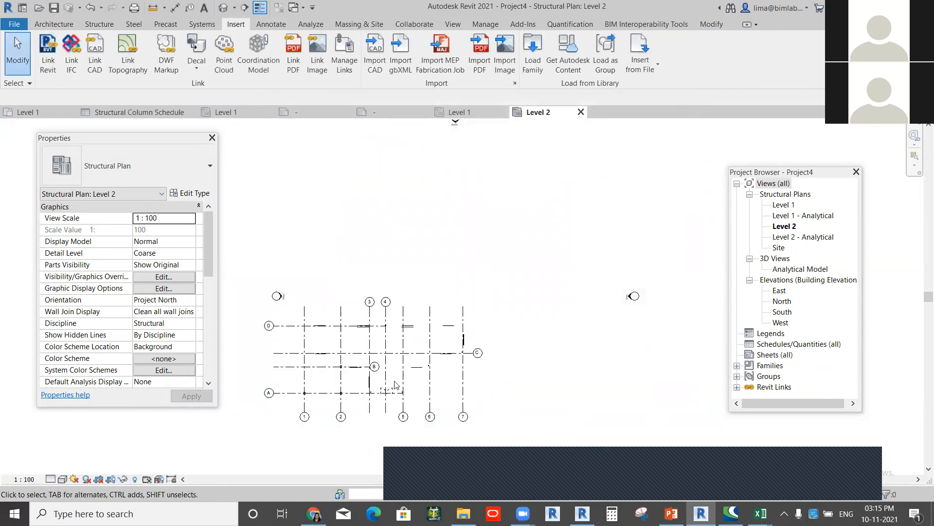
pyautogui.scroll(3, 507, 282)
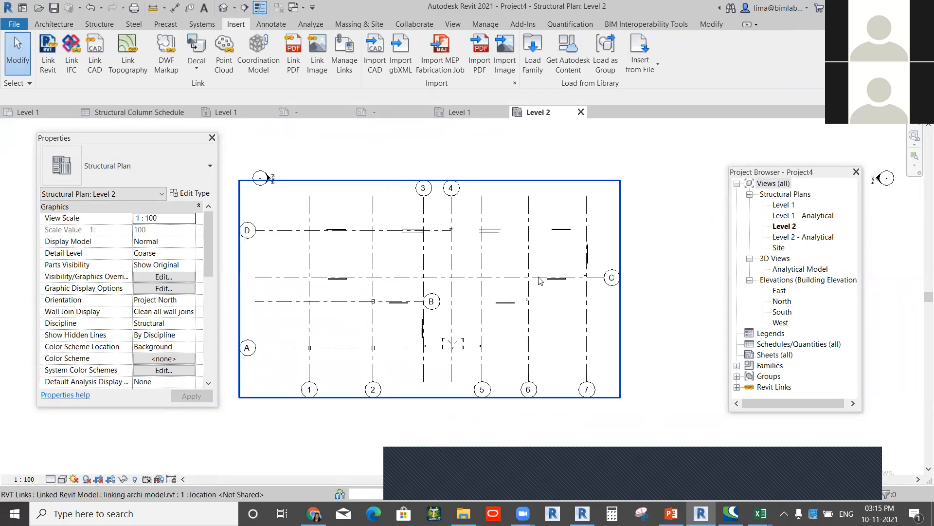
# Step: Open the Level 1 structural plan and start Copy/Monitor on the linked architectural model
pyautogui.doubleClick(781, 205)
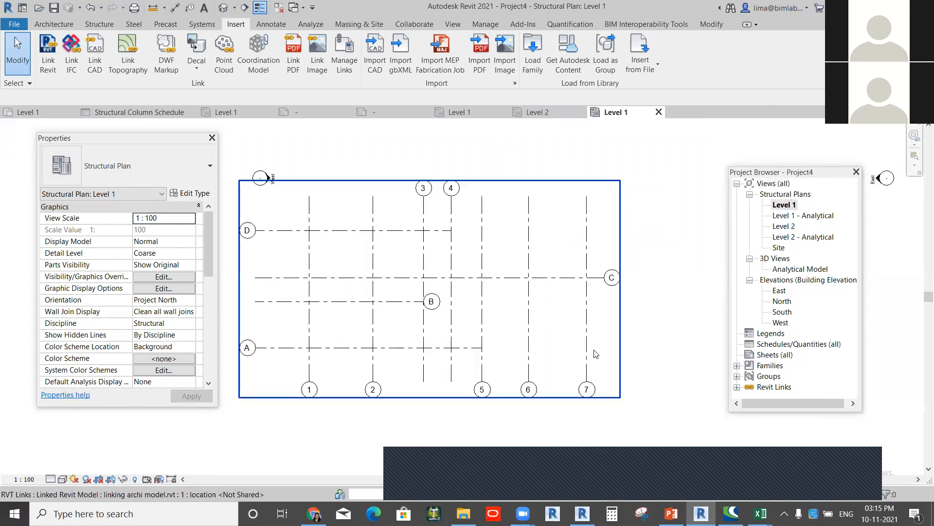
pyautogui.moveTo(596, 353); pyautogui.dragTo(596, 318, button='middle')
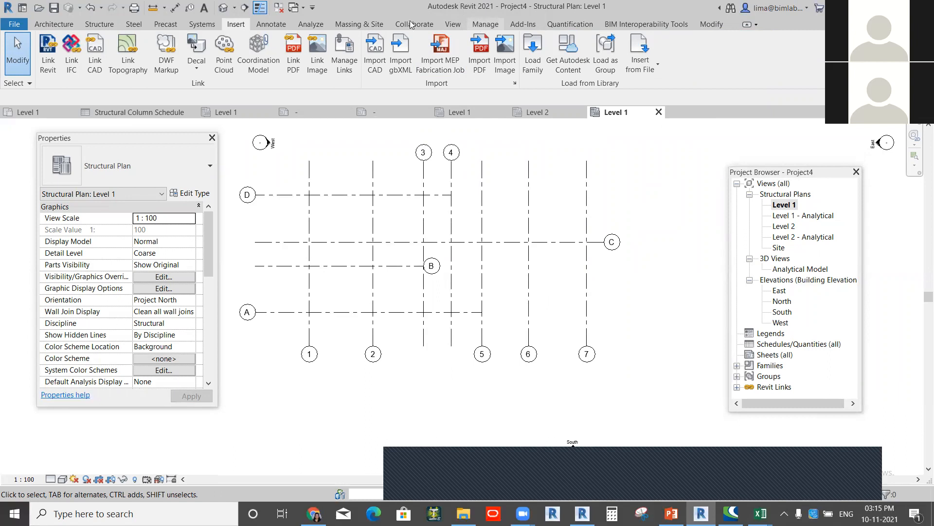
pyautogui.scroll(-6, 409, 20)
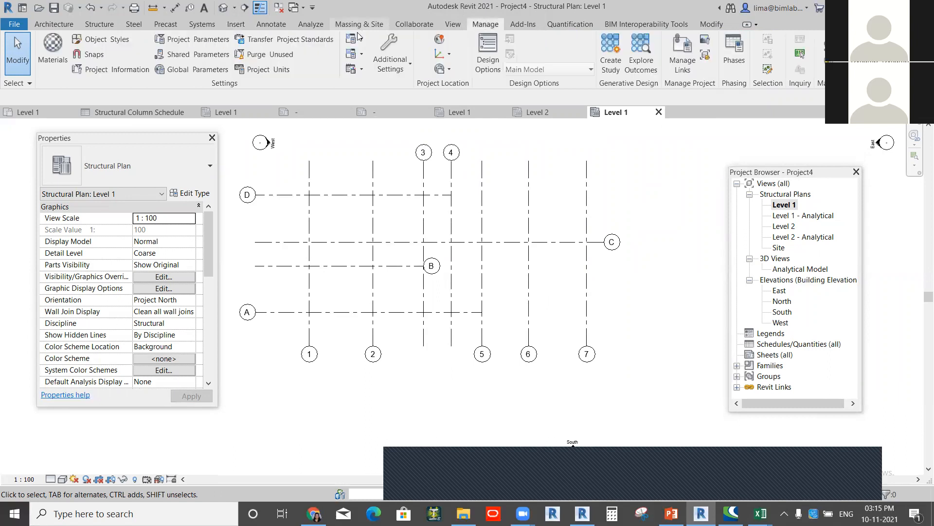
pyautogui.click(414, 24)
pyautogui.click(609, 59)
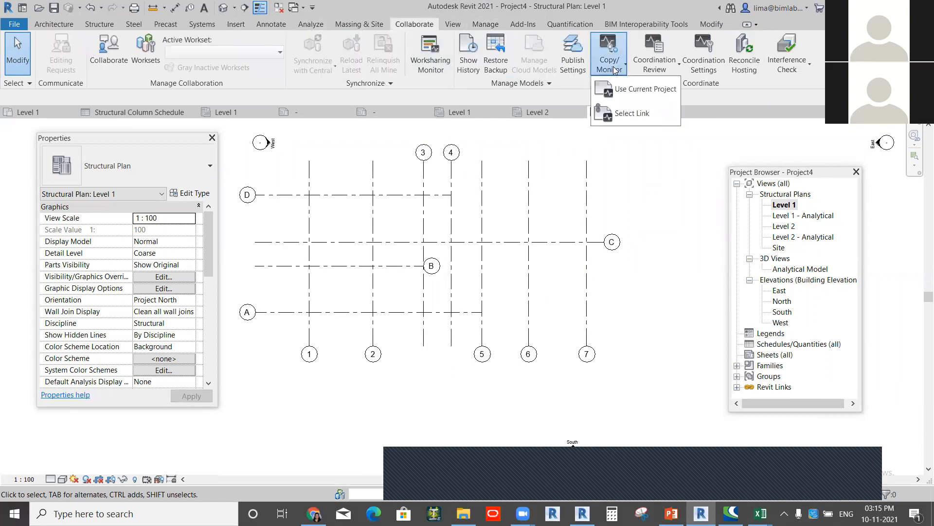
pyautogui.click(632, 114)
pyautogui.click(503, 247)
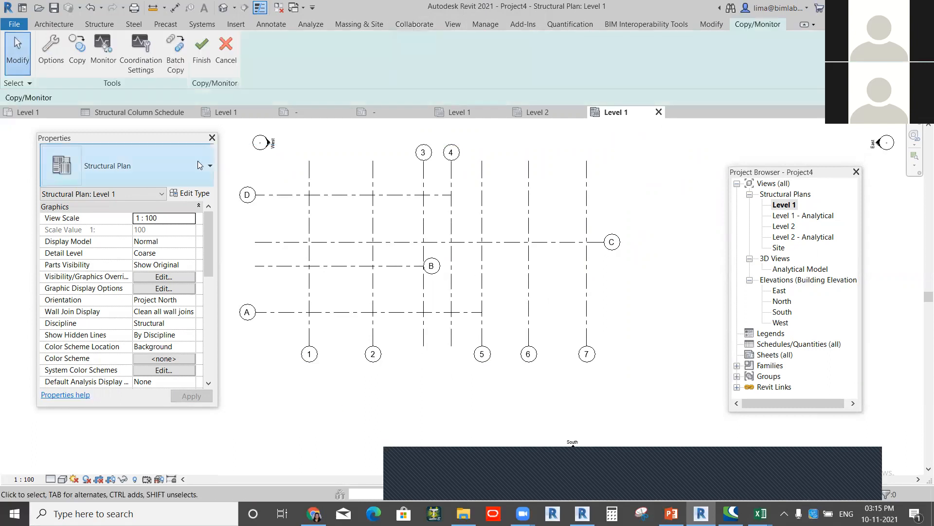
# Step: Copy grid 7 from the link, enable multiple copying, and select all the remaining linked grids
pyautogui.click(77, 59)
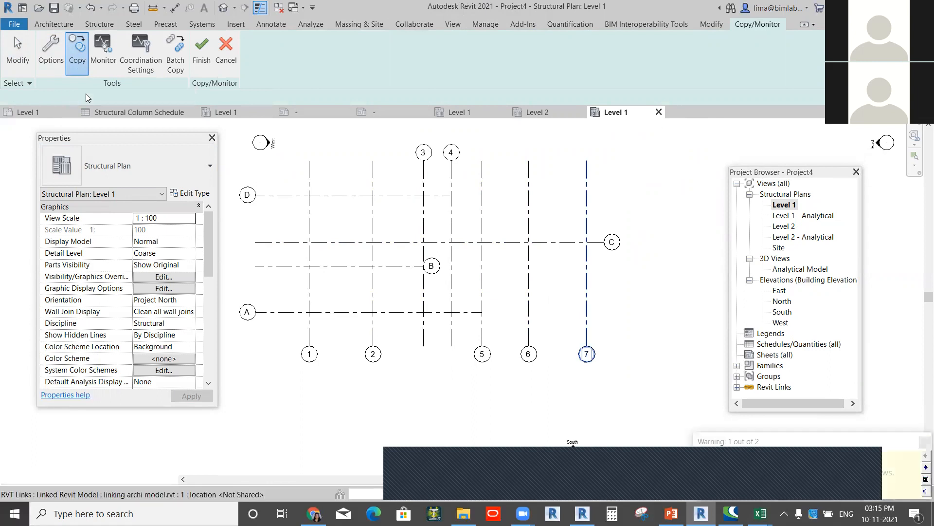
pyautogui.click(88, 99)
pyautogui.click(529, 316)
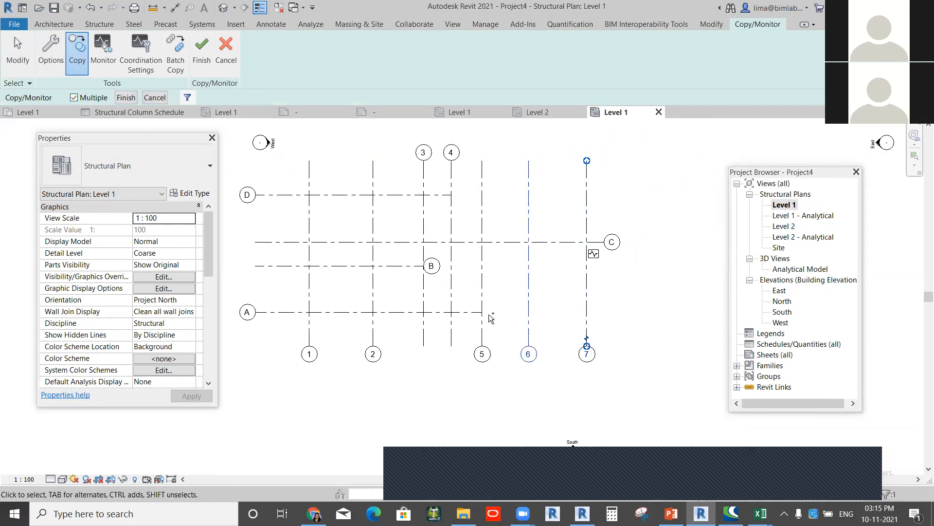
pyautogui.click(483, 327)
pyautogui.click(458, 324)
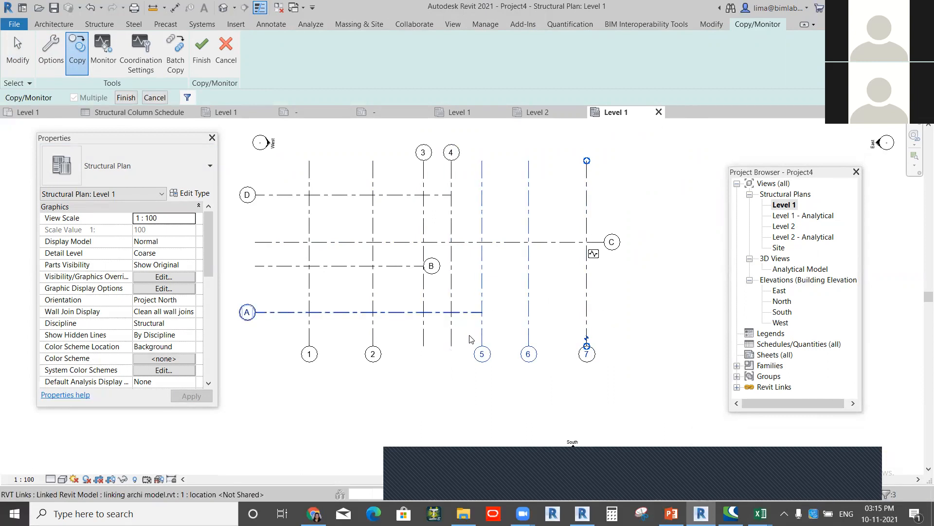
pyautogui.scroll(-3, 556, 346)
pyautogui.moveTo(647, 385); pyautogui.dragTo(309, 192)
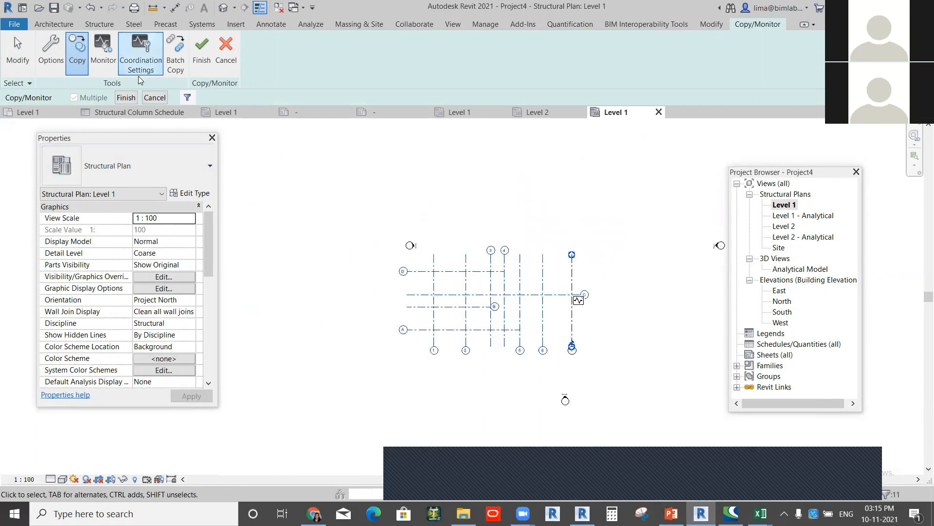
# Step: Filter the selection to the Grids category and finish the multiple copy of the linked grids
pyautogui.click(188, 97)
pyautogui.click(718, 140)
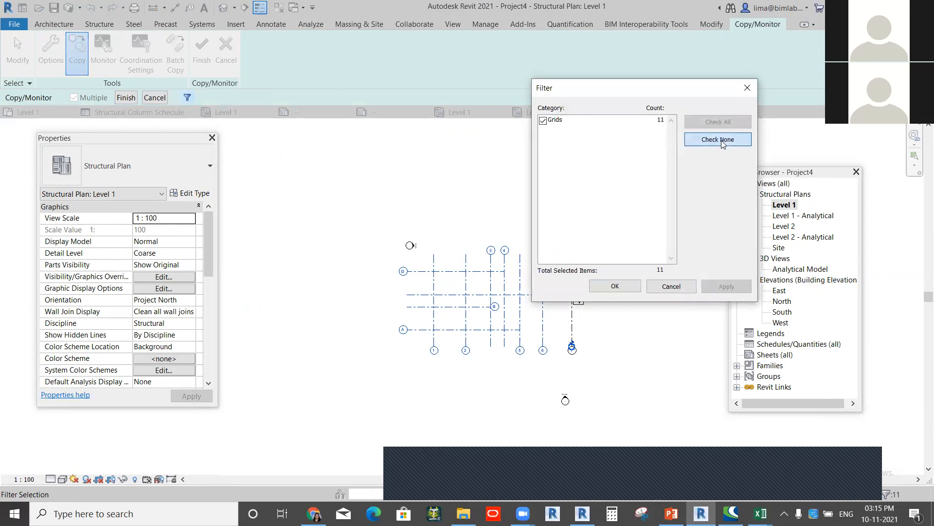
pyautogui.click(553, 120)
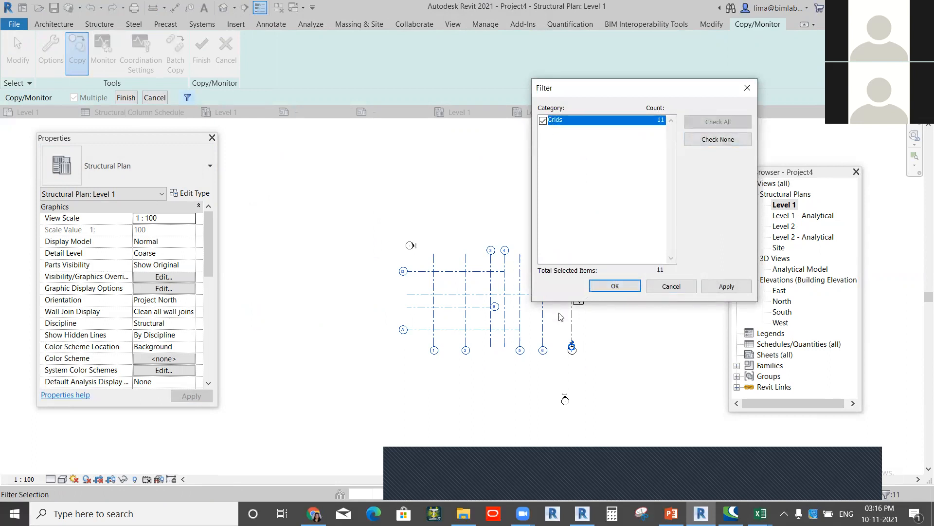
pyautogui.click(615, 286)
pyautogui.scroll(4, 493, 321)
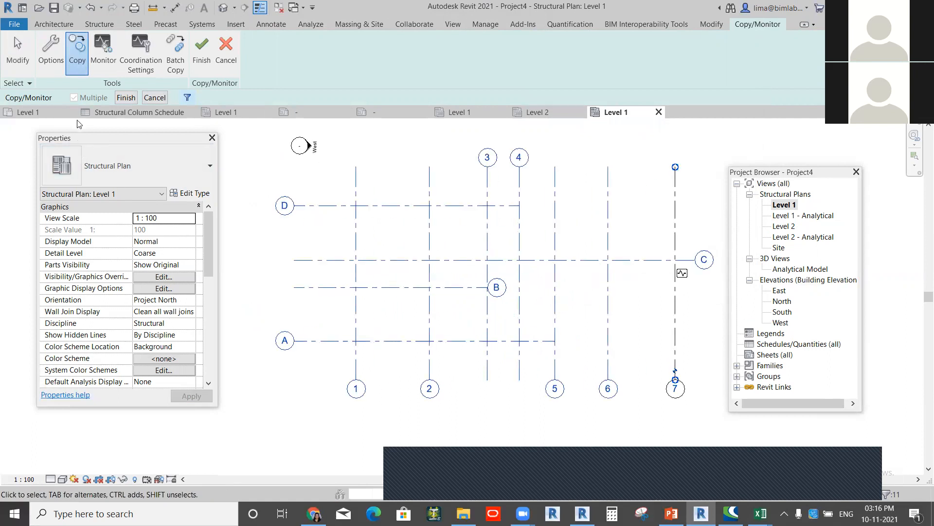
pyautogui.click(125, 98)
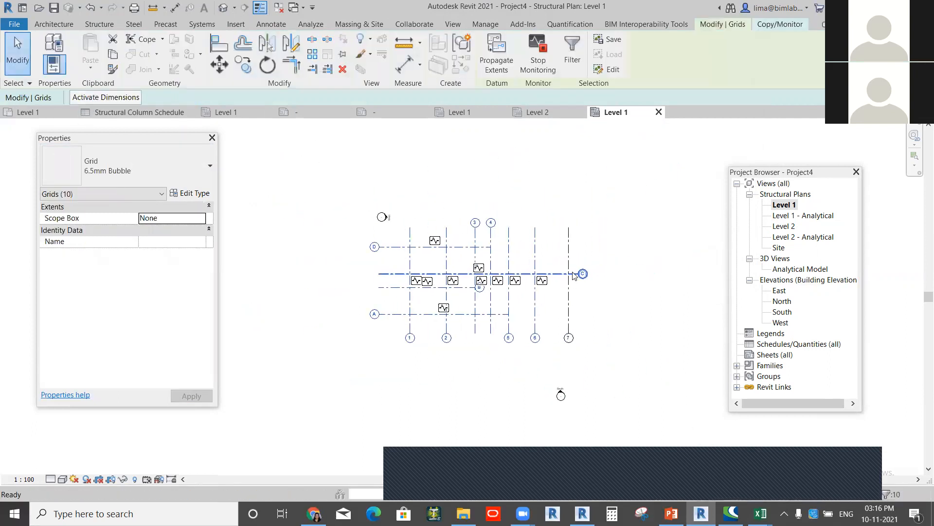
# Step: Extend the bubble ends of copied grid C and of copied grid 7 with its aligned grids beyond the linked bubbles
pyautogui.scroll(3, 565, 279)
pyautogui.click(564, 279)
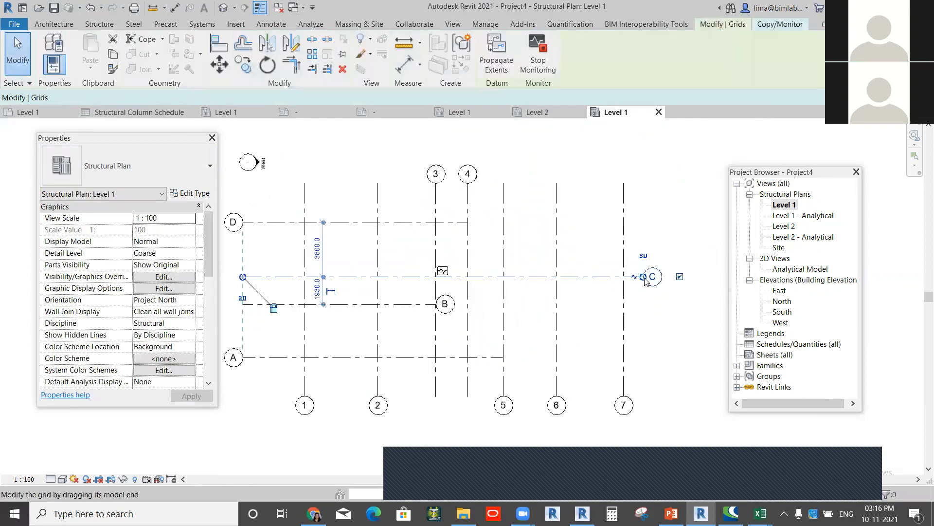
pyautogui.scroll(-3, 621, 398)
pyautogui.scroll(5, 598, 248)
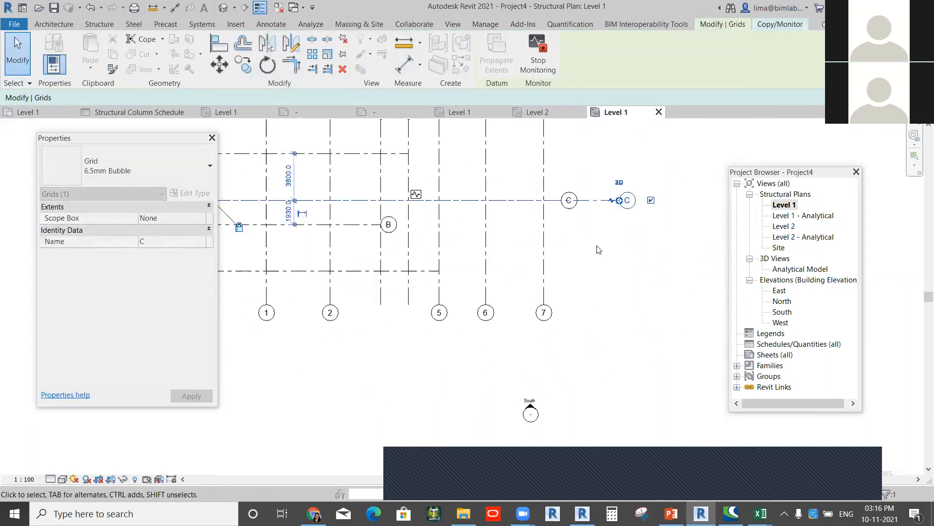
pyautogui.click(517, 337)
pyautogui.scroll(-3, 518, 378)
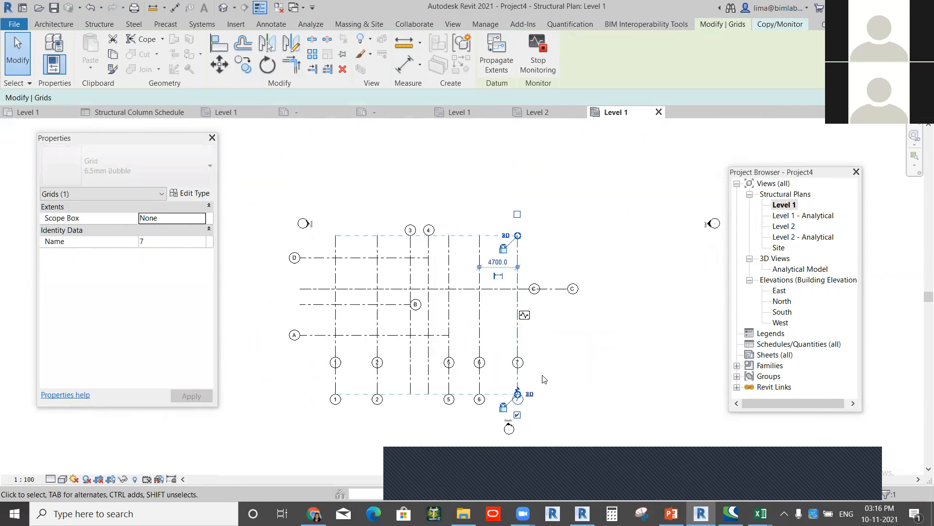
pyautogui.click(599, 364)
# Step: Compare the copied grid bubbles with those of the linked model around grids C and 1 to 7
pyautogui.scroll(3, 504, 226)
pyautogui.scroll(-1, 603, 309)
pyautogui.moveTo(606, 306); pyautogui.dragTo(622, 209, button='middle')
pyautogui.scroll(2, 598, 202)
pyautogui.scroll(-1, 590, 202)
pyautogui.scroll(-1, 590, 201)
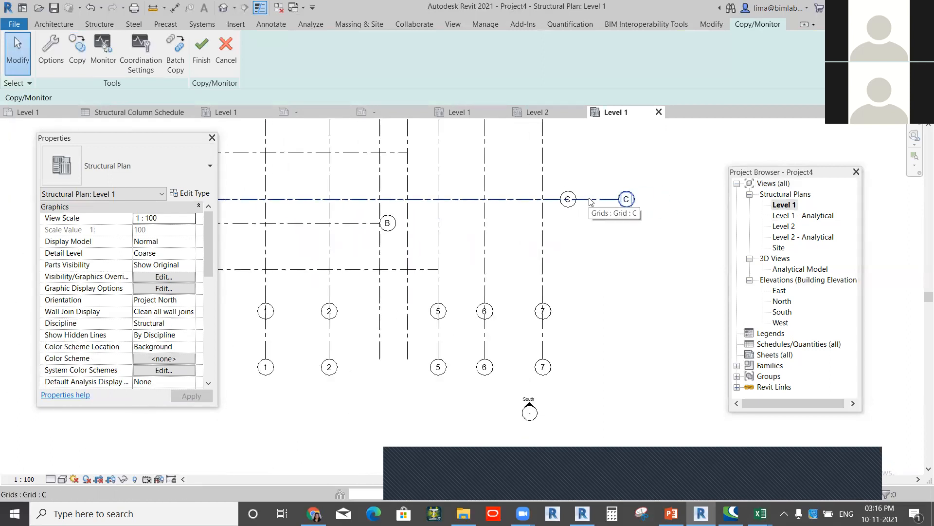
pyautogui.scroll(1, 539, 227)
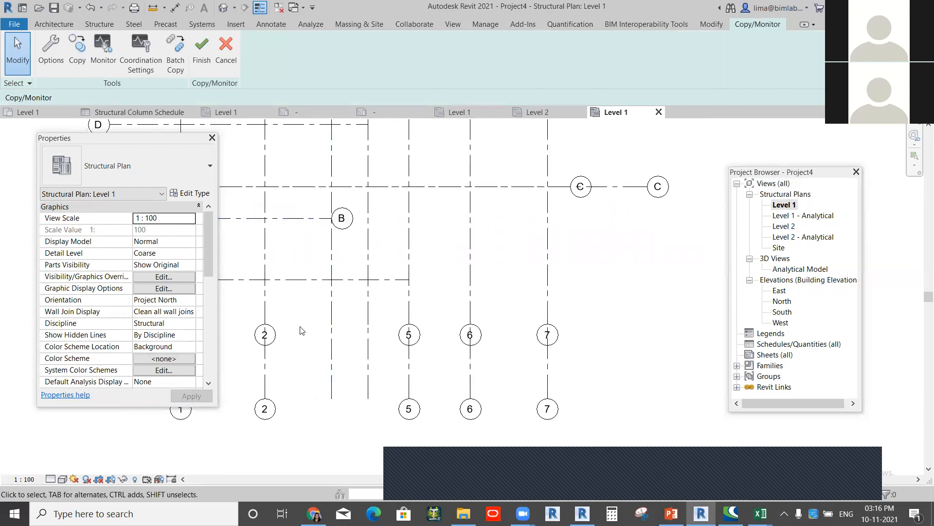
# Step: In the Level 1 plan's visibility overrides, set the linking archi model.rvt link's display and its annotation categories to Custom
pyautogui.click(164, 277)
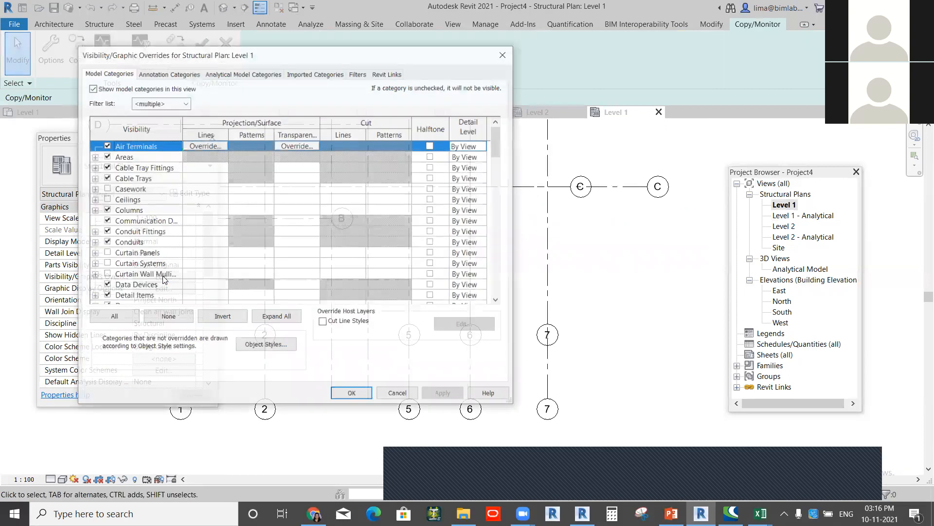
pyautogui.click(379, 77)
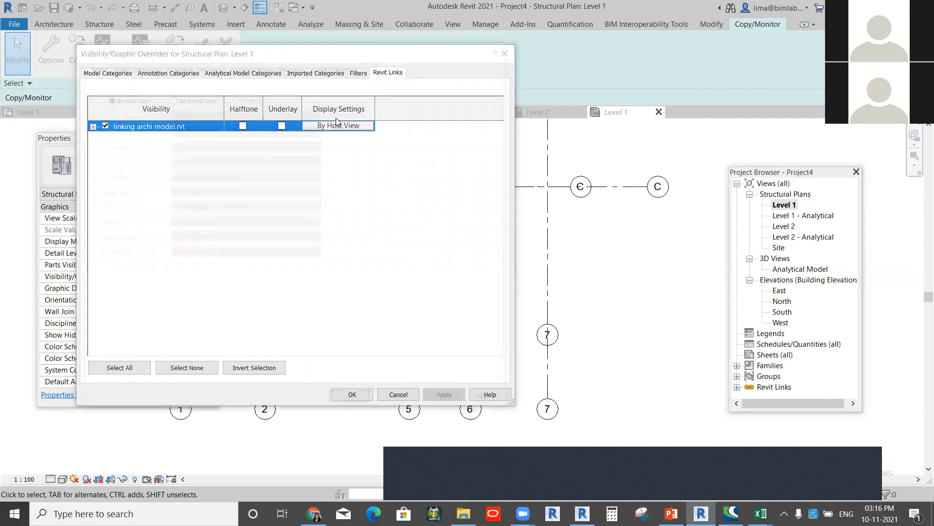
pyautogui.click(338, 125)
pyautogui.click(235, 96)
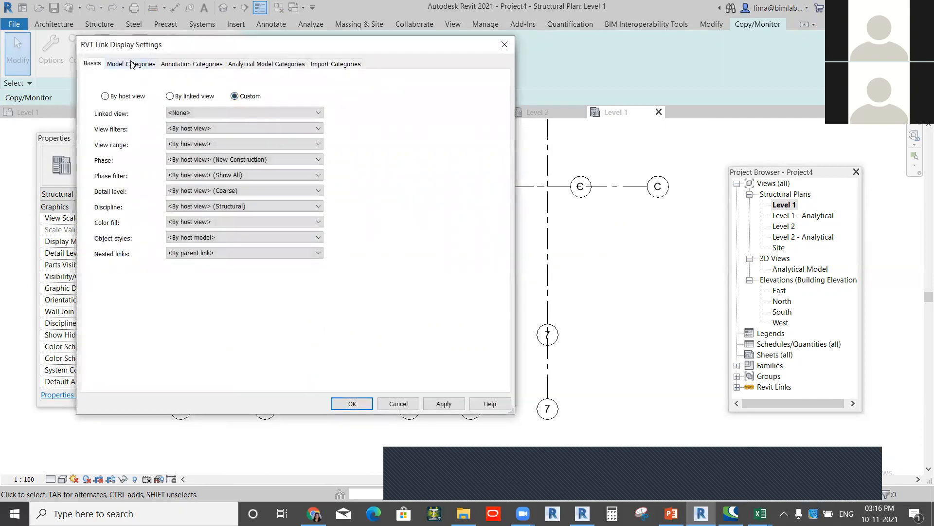
pyautogui.click(186, 65)
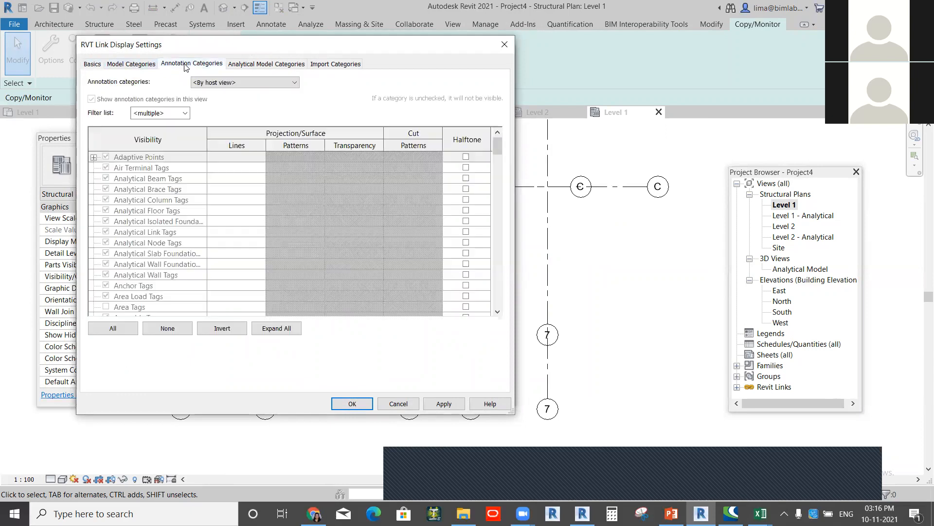
pyautogui.click(236, 83)
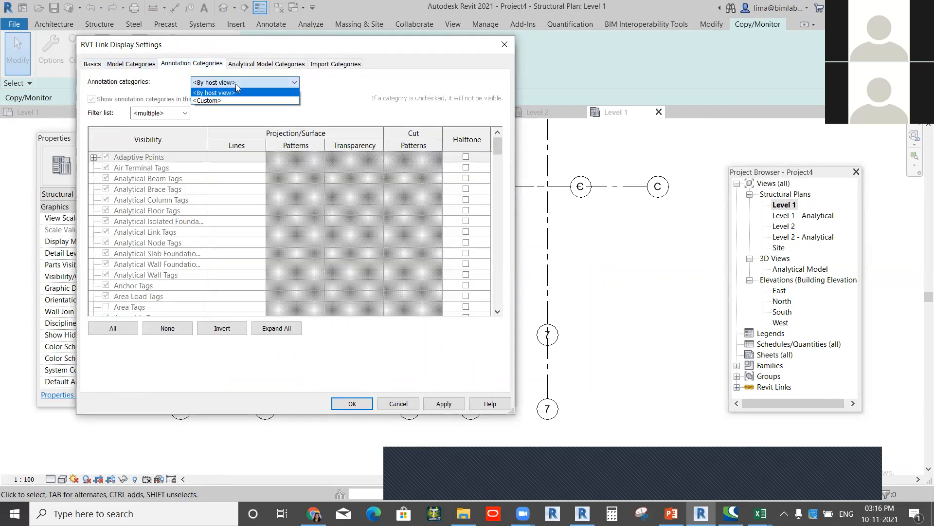
pyautogui.click(212, 101)
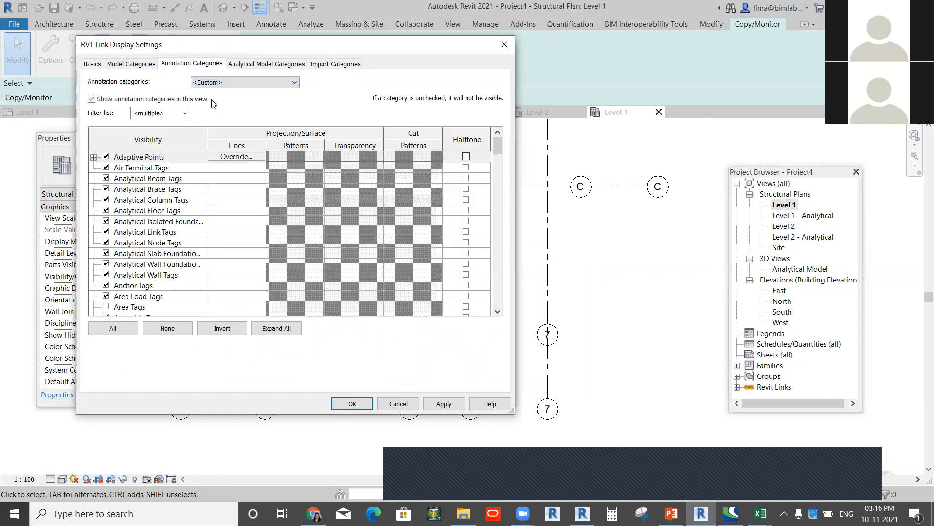
# Step: Hide the Grids category of the linked model in the Level 1 plan and apply the overrides
pyautogui.scroll(-2, 115, 304)
pyautogui.scroll(-7, 119, 287)
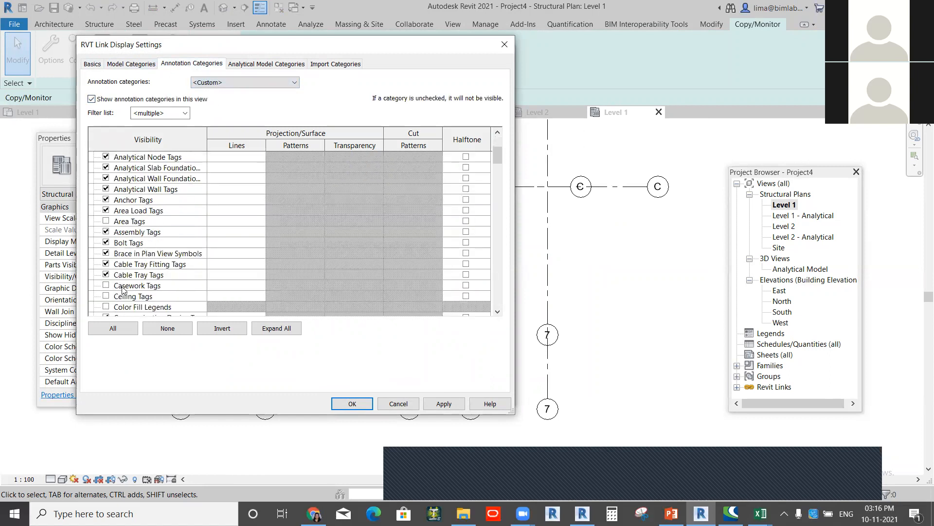
pyautogui.scroll(-7, 122, 289)
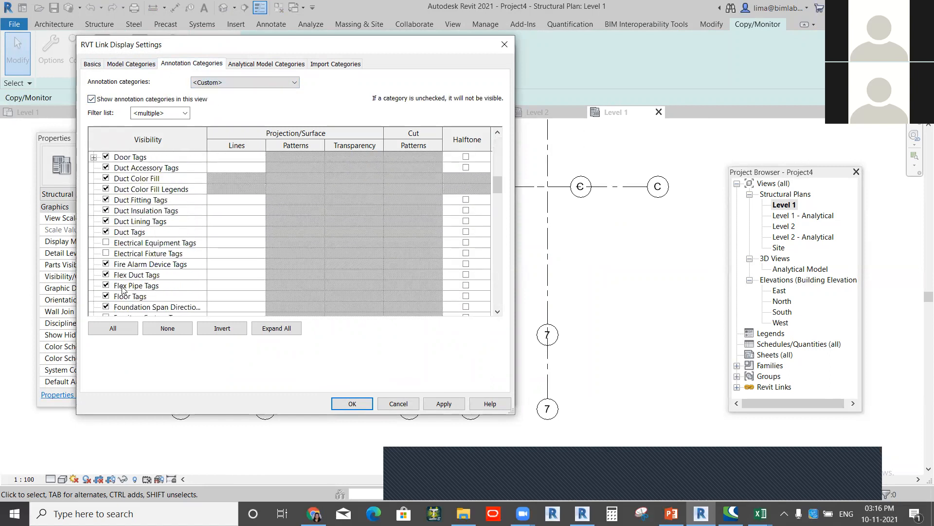
pyautogui.click(105, 231)
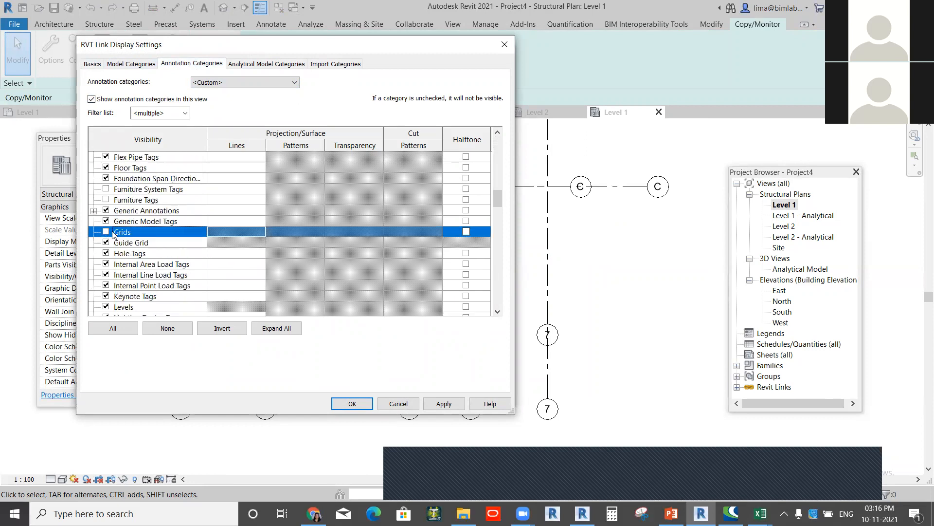
pyautogui.click(360, 410)
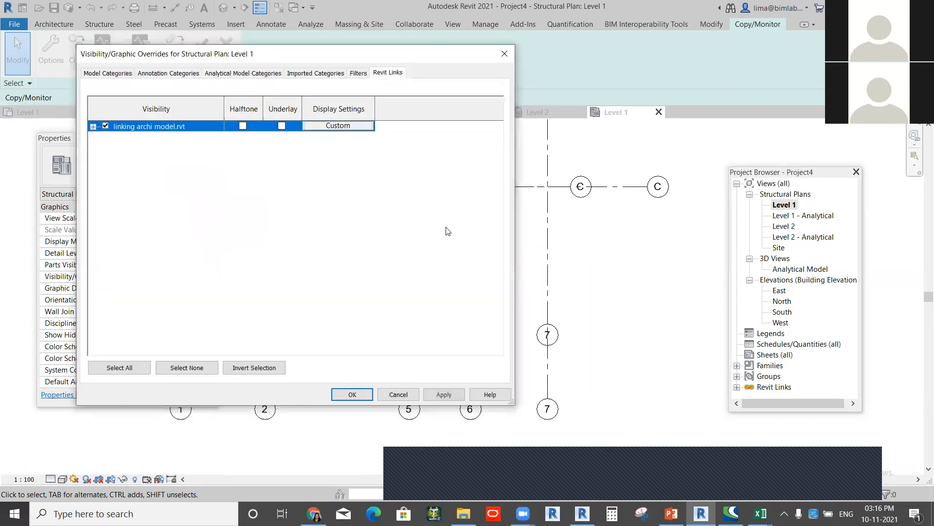
pyautogui.click(365, 398)
pyautogui.scroll(-3, 577, 252)
pyautogui.scroll(2, 582, 236)
pyautogui.scroll(-2, 554, 268)
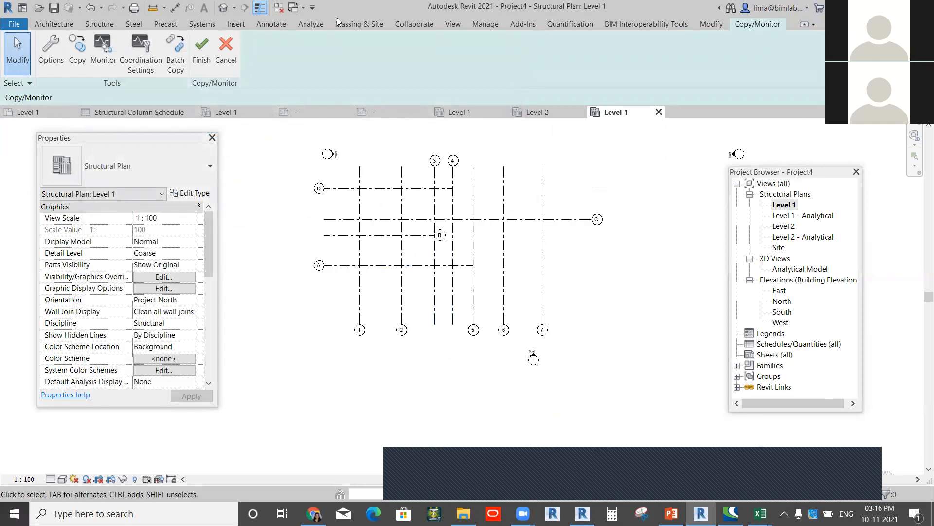
# Step: Review the grids in the Level 2 plan and open the South elevation at the level heads
pyautogui.doubleClick(786, 224)
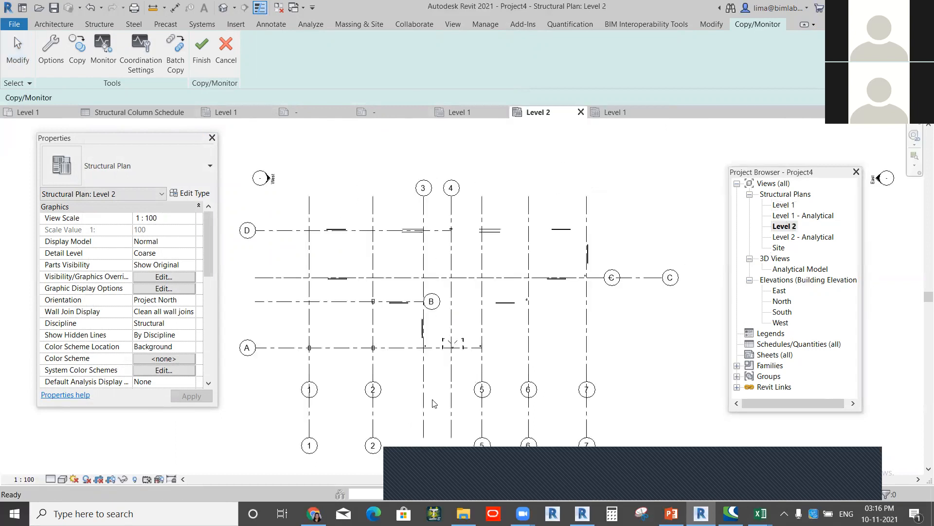
pyautogui.scroll(1, 460, 253)
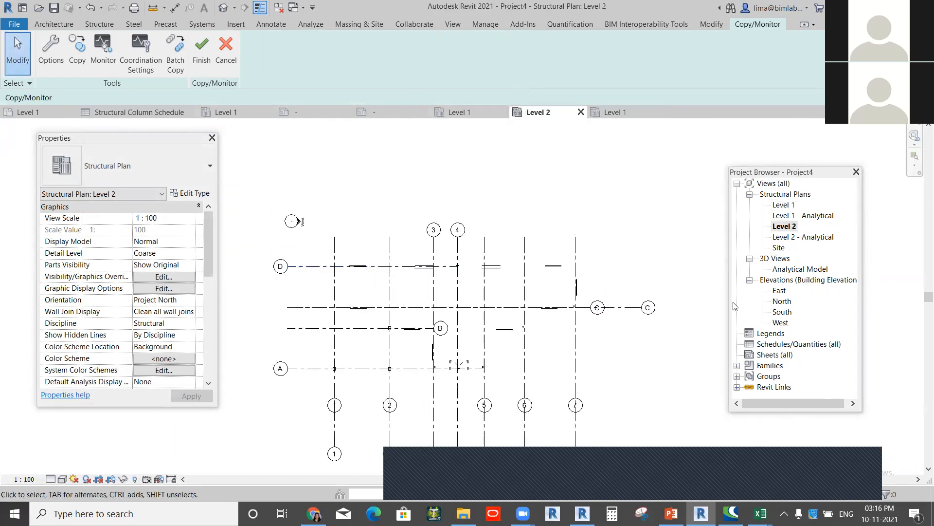
pyautogui.doubleClick(781, 312)
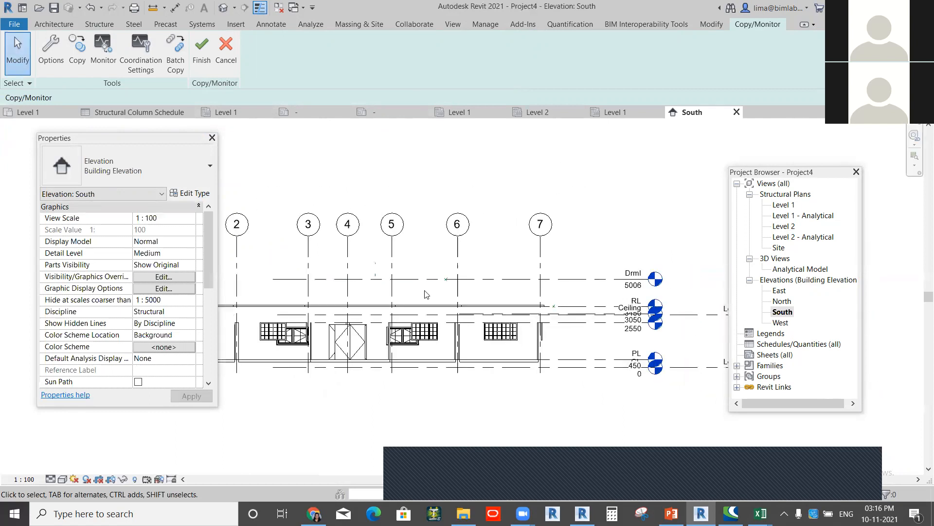
pyautogui.scroll(4, 627, 328)
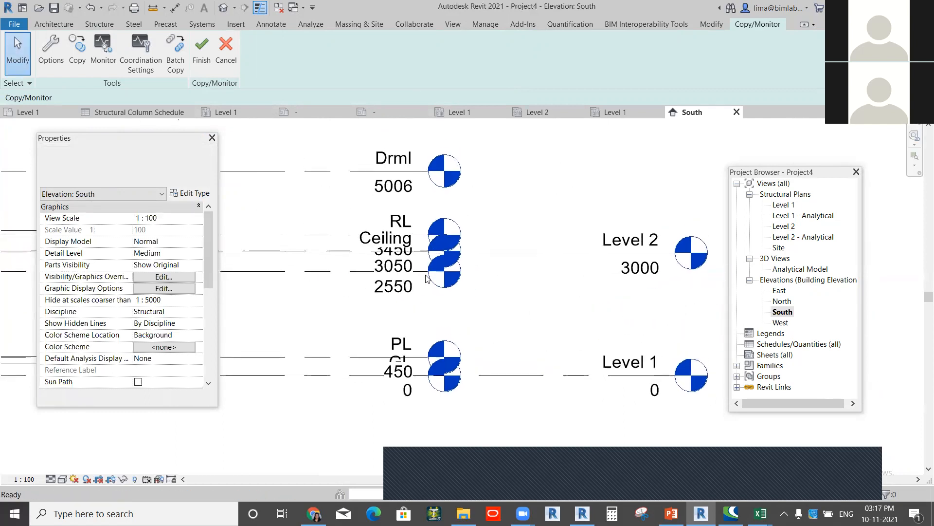
# Step: Cancel the current Copy/Monitor session and start a new one on the linked architectural model
pyautogui.click(225, 51)
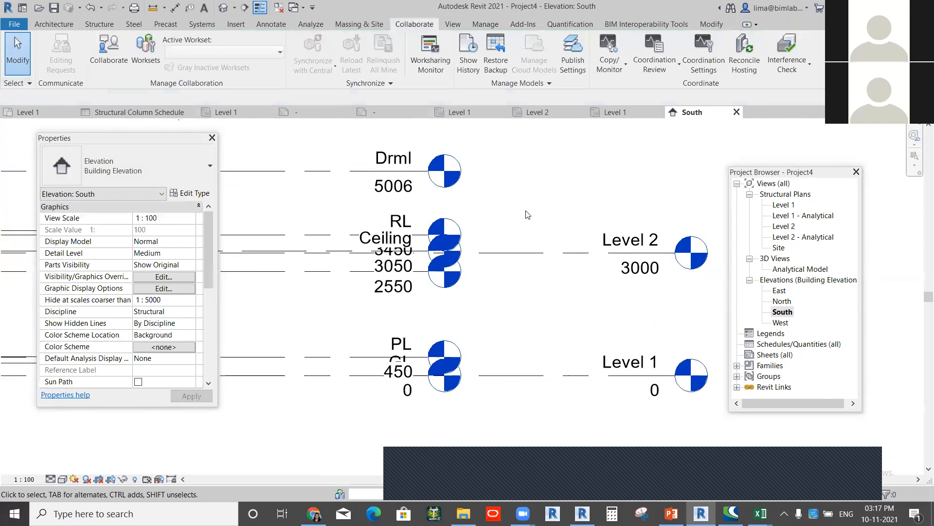
pyautogui.click(609, 55)
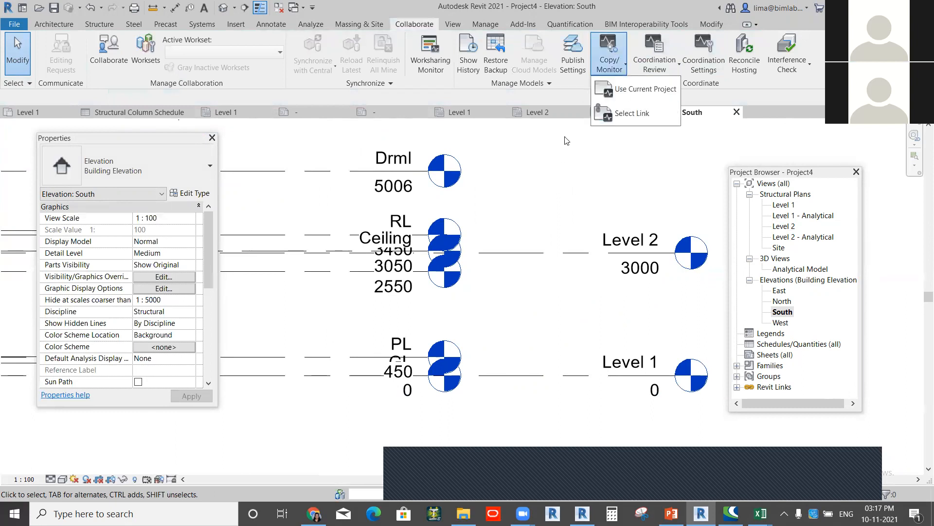
pyautogui.click(632, 113)
pyautogui.click(339, 418)
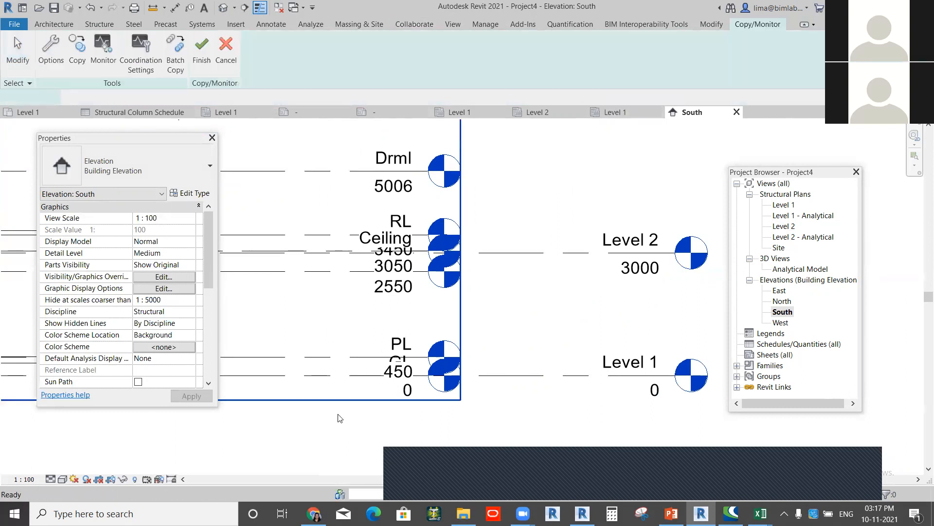
# Step: Copy linked level GL, copy PL, LL and RL together as a multiple selection, and finish Copy/Monitor
pyautogui.click(77, 52)
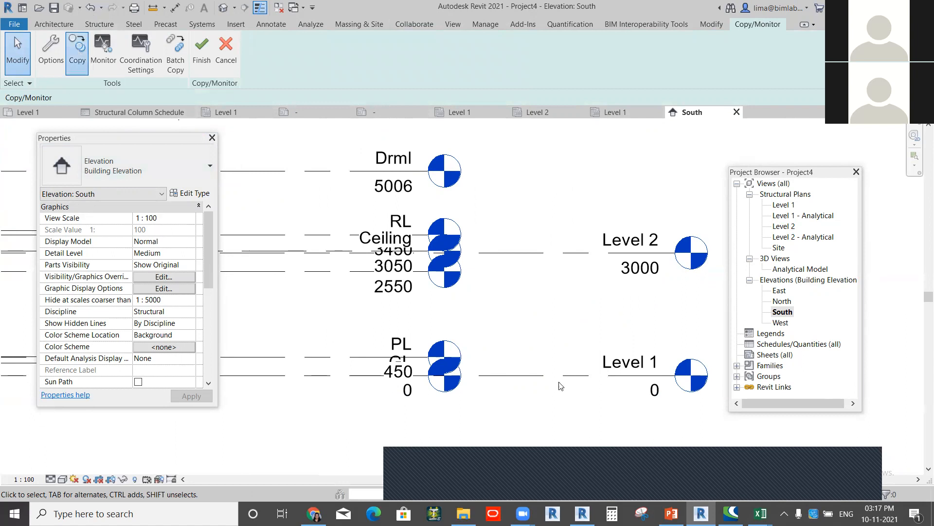
pyautogui.click(354, 359)
pyautogui.click(88, 99)
pyautogui.click(327, 359)
pyautogui.click(321, 270)
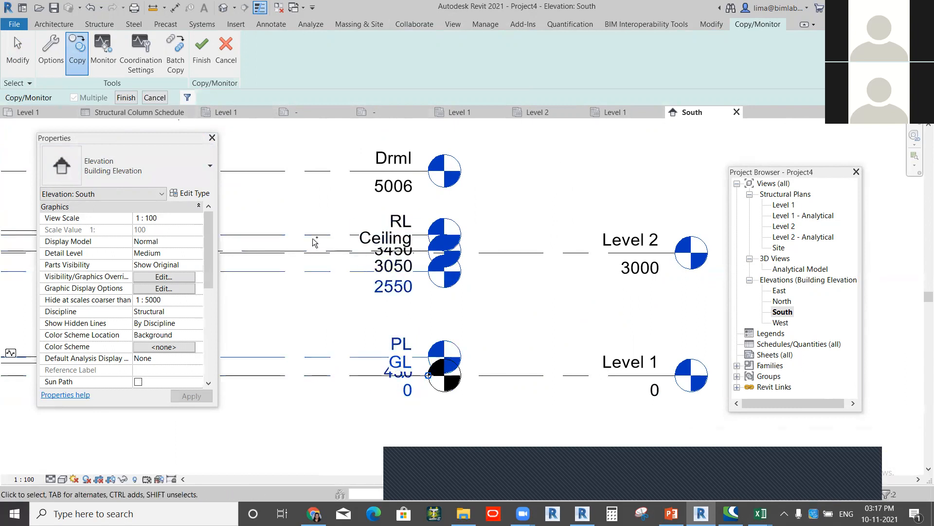
pyautogui.click(128, 98)
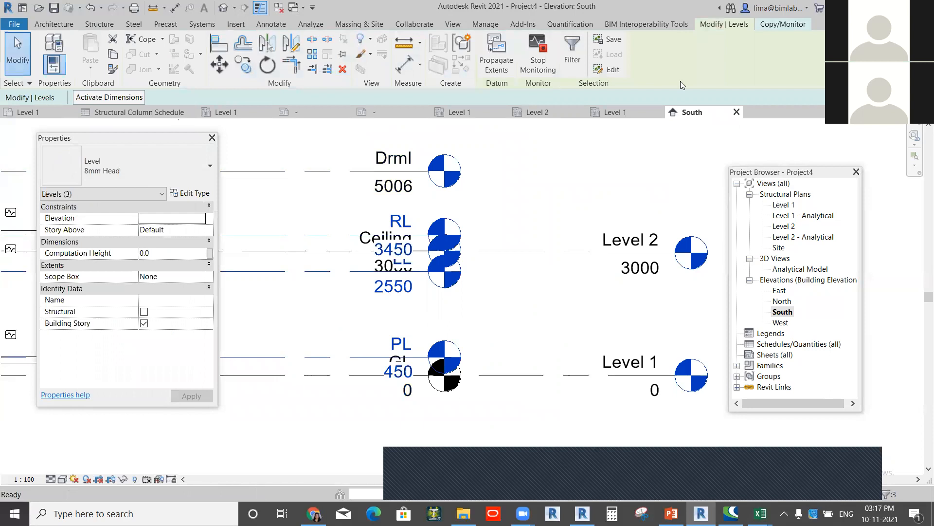
pyautogui.click(783, 24)
pyautogui.click(201, 54)
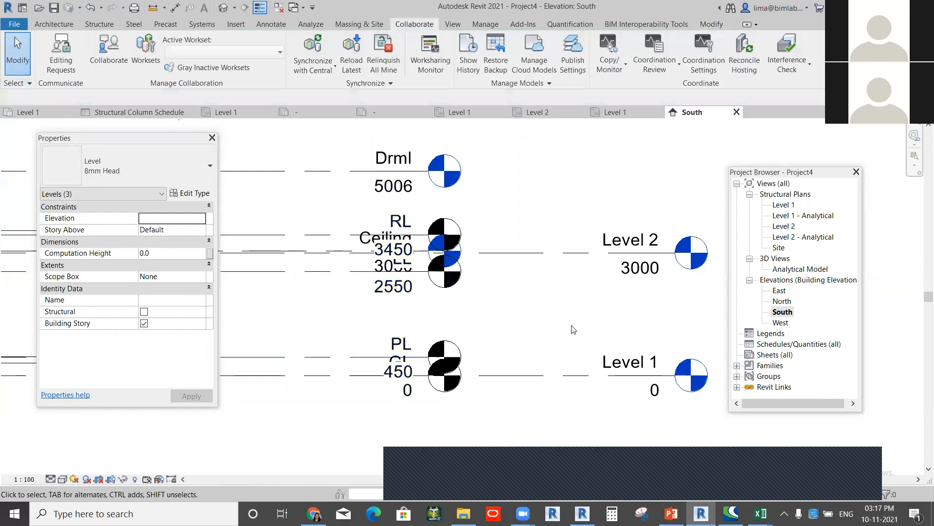
# Step: Extend the head end of copied level RL with its aligned levels to line up with the Level 1 and Level 2 heads
pyautogui.scroll(-5, 560, 307)
pyautogui.scroll(4, 511, 277)
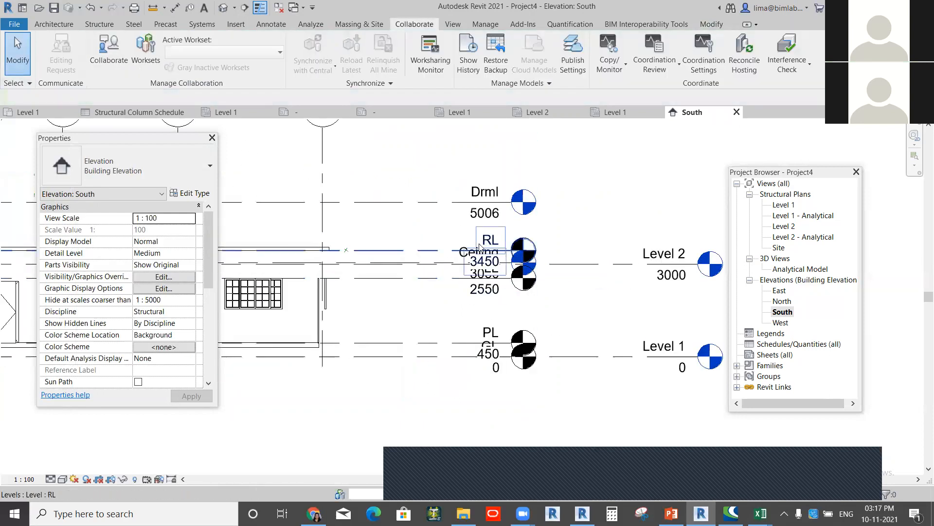
pyautogui.click(454, 250)
pyautogui.moveTo(510, 250); pyautogui.dragTo(698, 237)
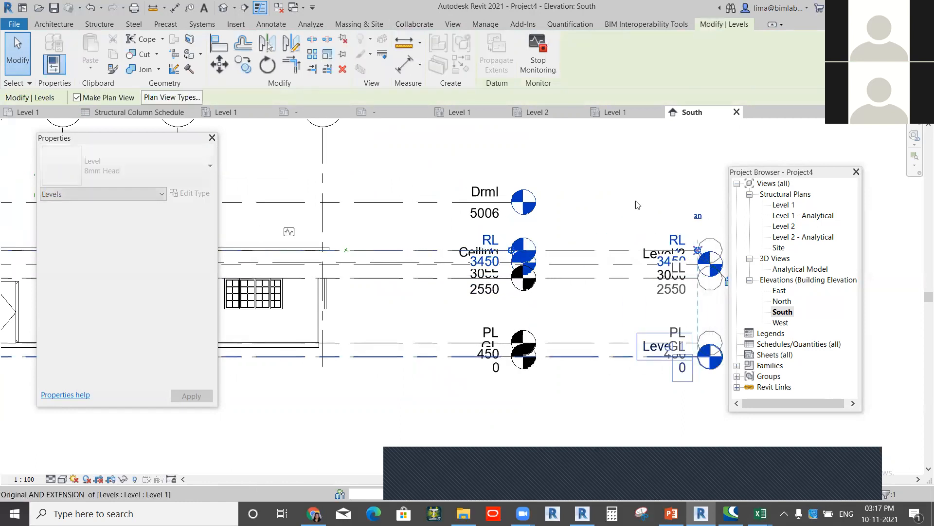
pyautogui.click(638, 203)
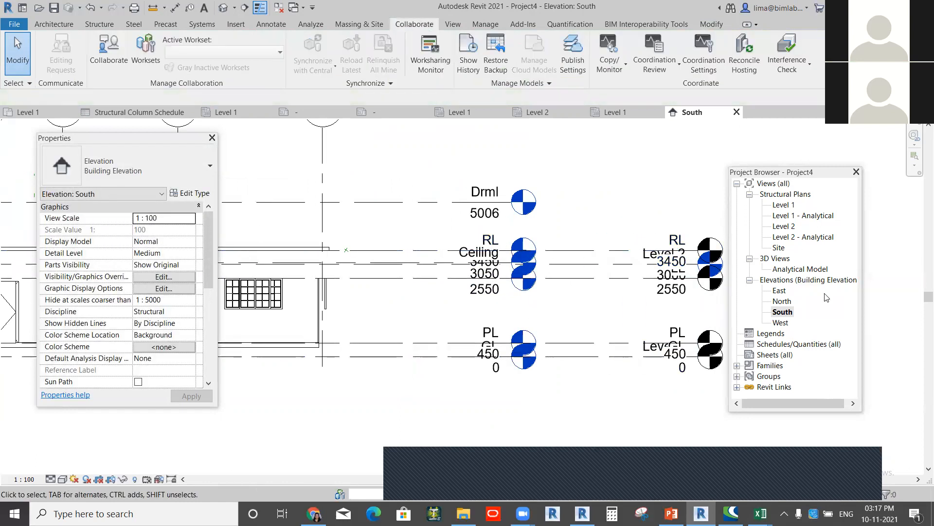
# Step: Create structural plan views for the copied levels GL, LL, PL and RL
pyautogui.scroll(2, 678, 244)
pyautogui.scroll(2, 564, 321)
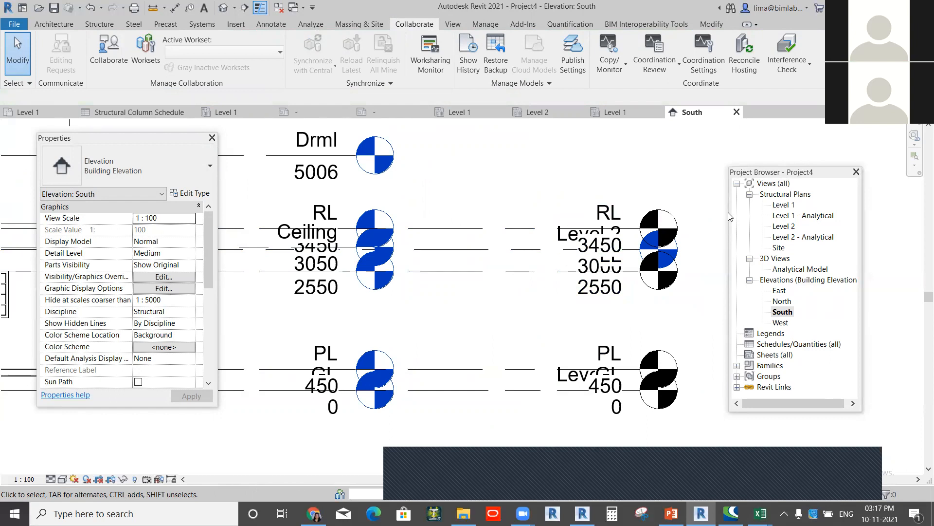
pyautogui.scroll(2, 654, 271)
pyautogui.scroll(-2, 617, 258)
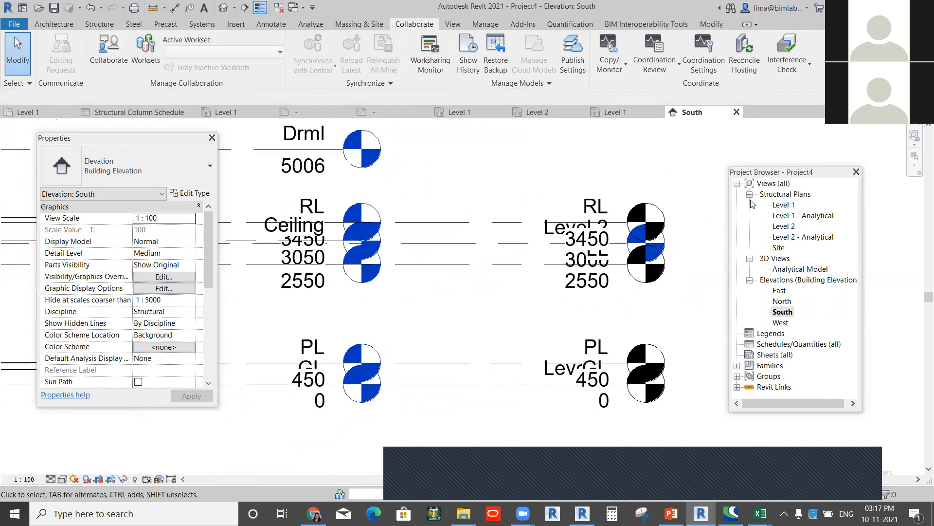
pyautogui.scroll(-1, 598, 278)
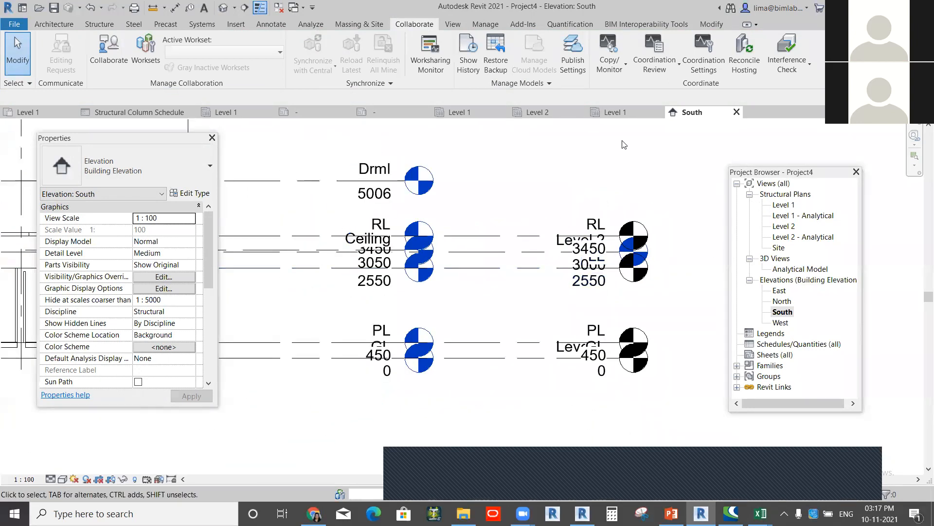
pyautogui.click(452, 24)
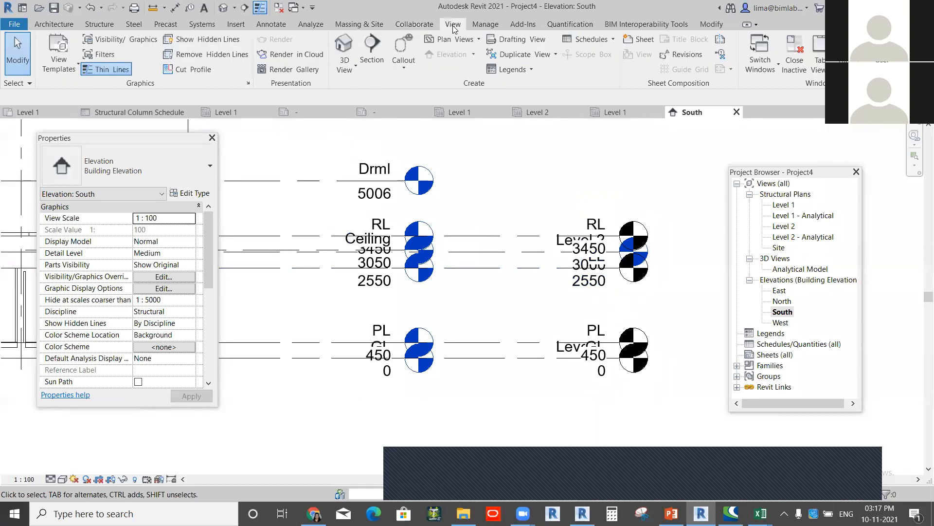
pyautogui.click(472, 41)
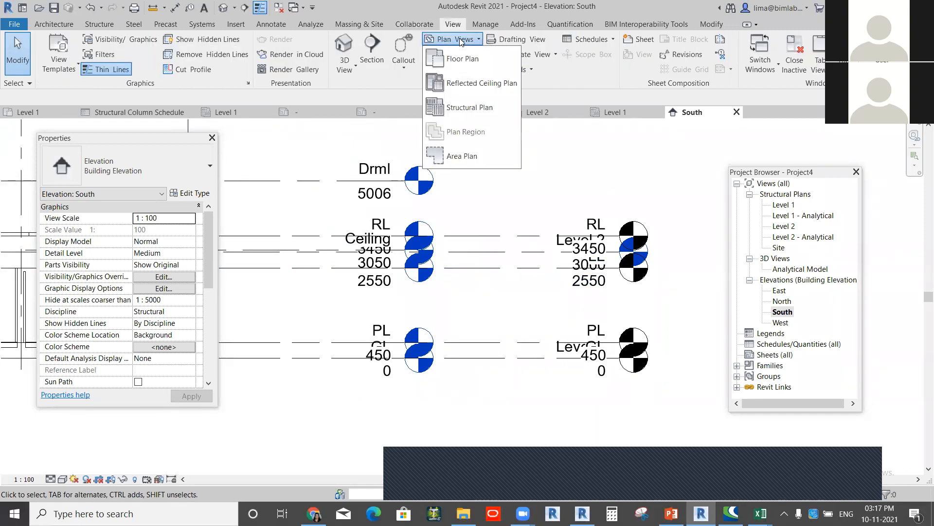
pyautogui.click(459, 108)
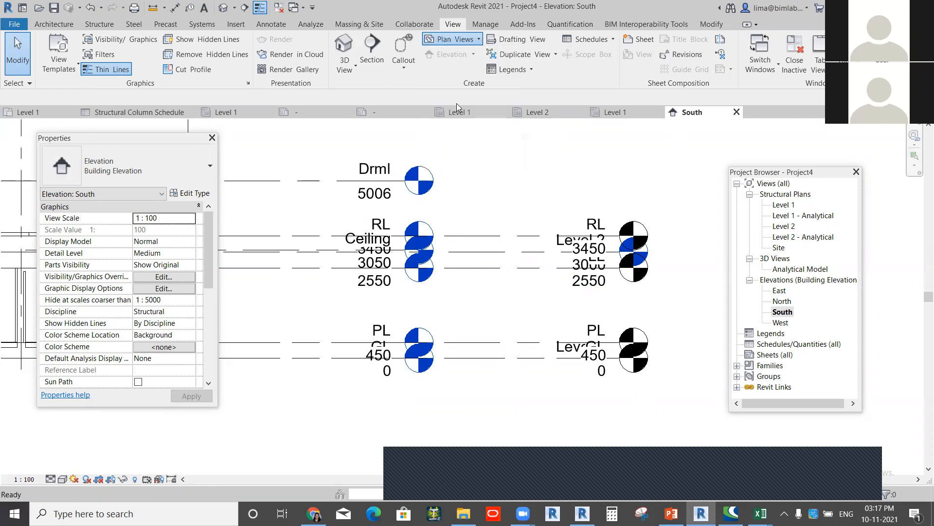
pyautogui.moveTo(412, 209); pyautogui.dragTo(412, 229)
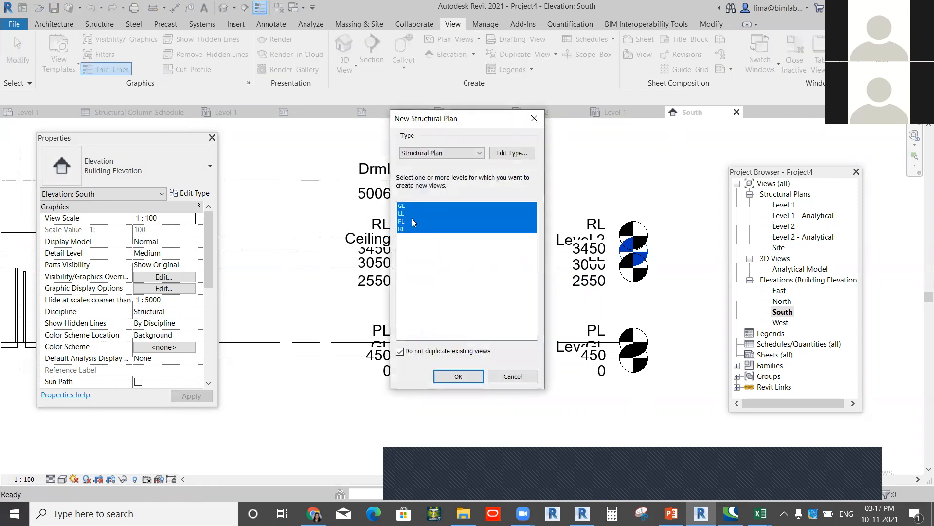
pyautogui.click(475, 376)
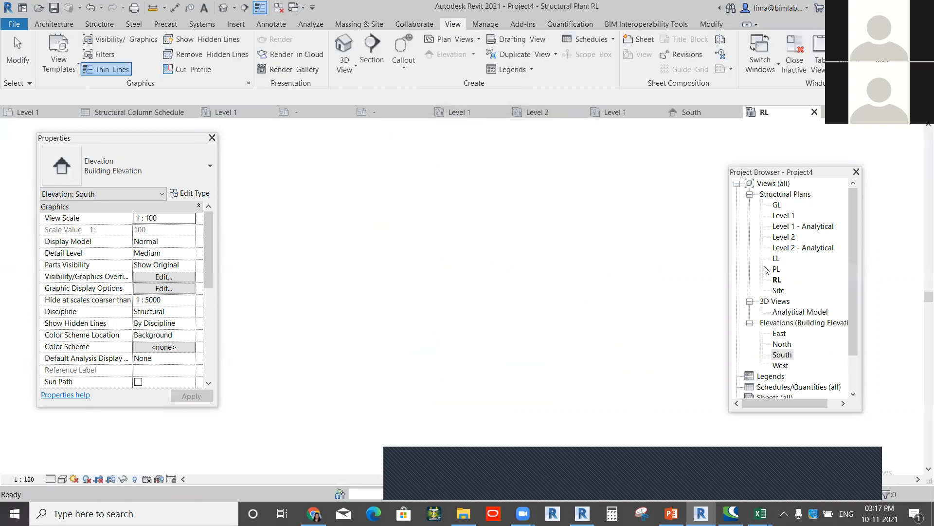
# Step: Open the new PL and LL structural plans to inspect them
pyautogui.doubleClick(777, 269)
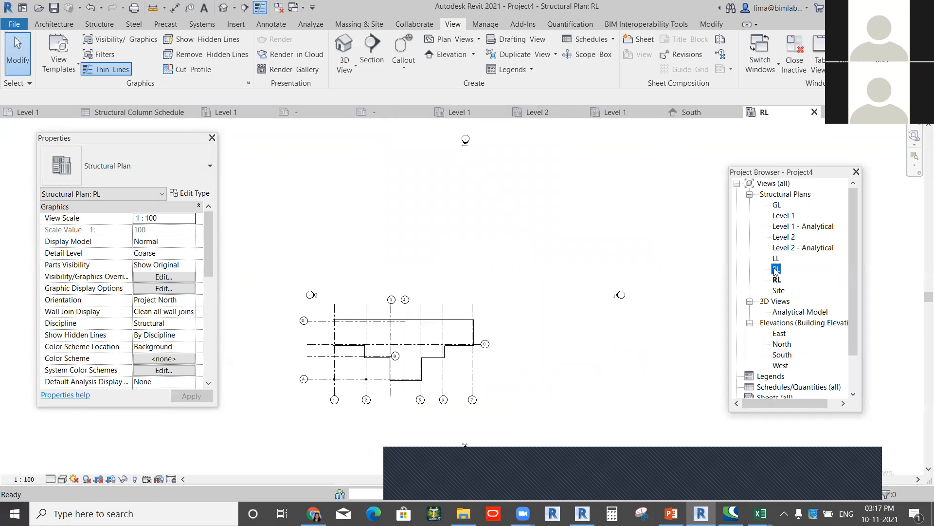
pyautogui.click(777, 259)
pyautogui.doubleClick(777, 258)
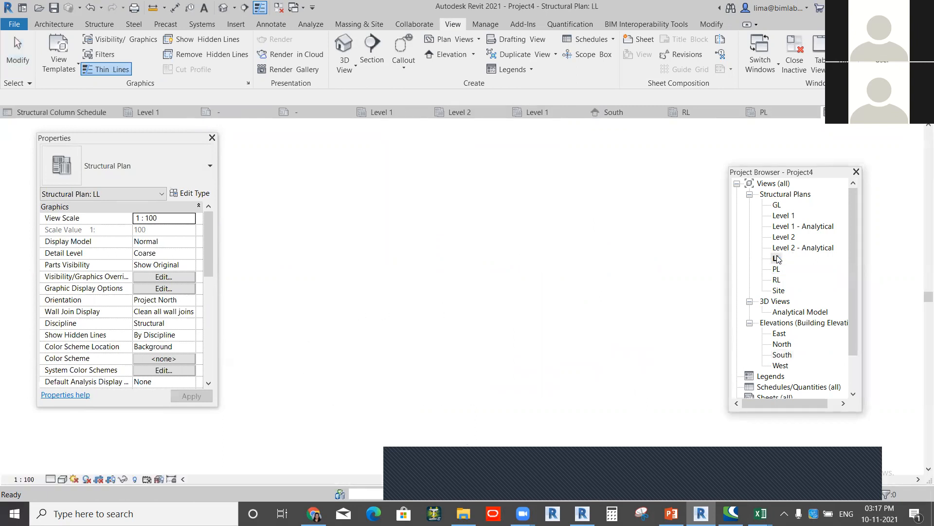
# Step: Open the PL structural plan and inspect the linked walls around the entrance room
pyautogui.doubleClick(777, 269)
pyautogui.scroll(5, 509, 360)
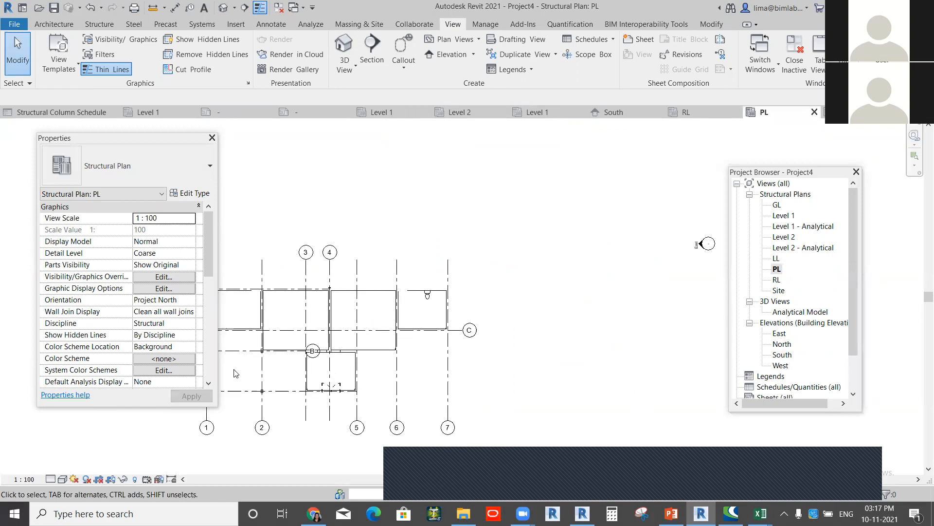
pyautogui.scroll(1, 499, 315)
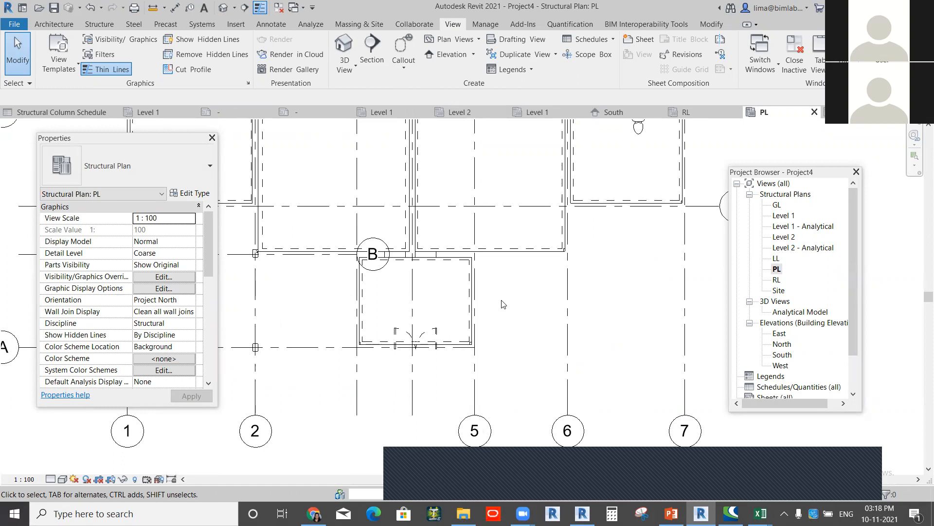
pyautogui.scroll(3, 587, 361)
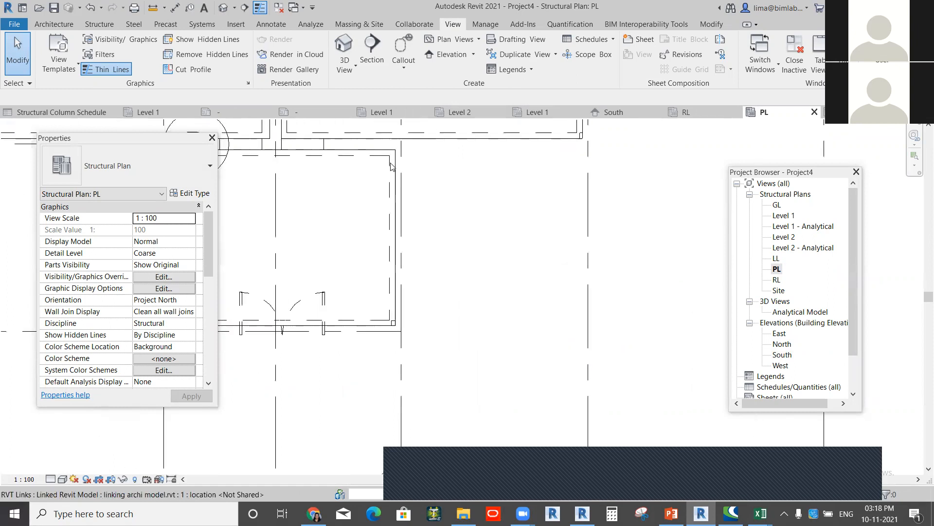
# Step: Open the default 3D view and set its discipline to Architectural
pyautogui.click(223, 8)
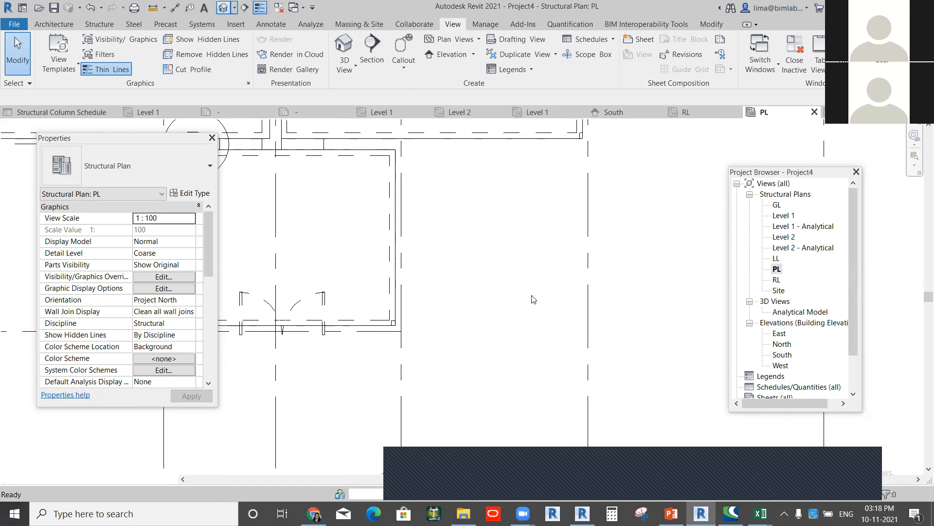
pyautogui.scroll(4, 399, 332)
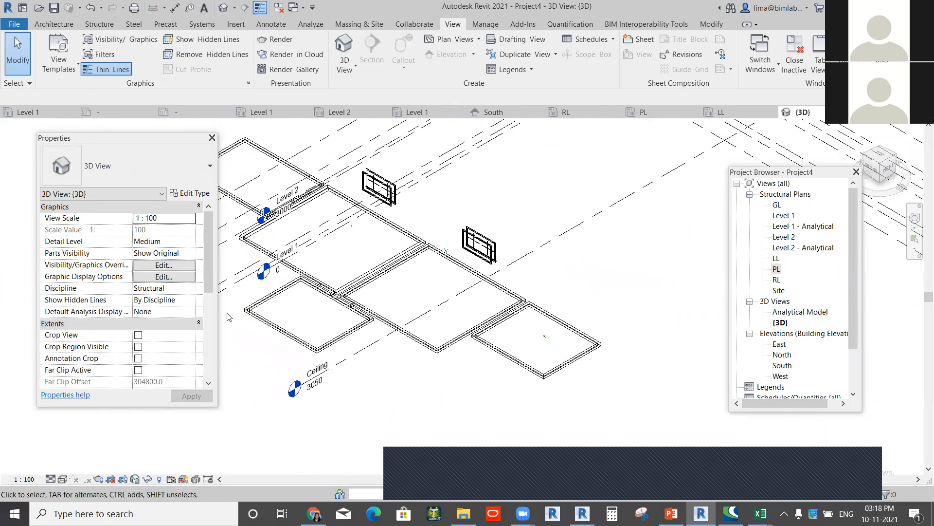
pyautogui.click(190, 288)
pyautogui.click(190, 288)
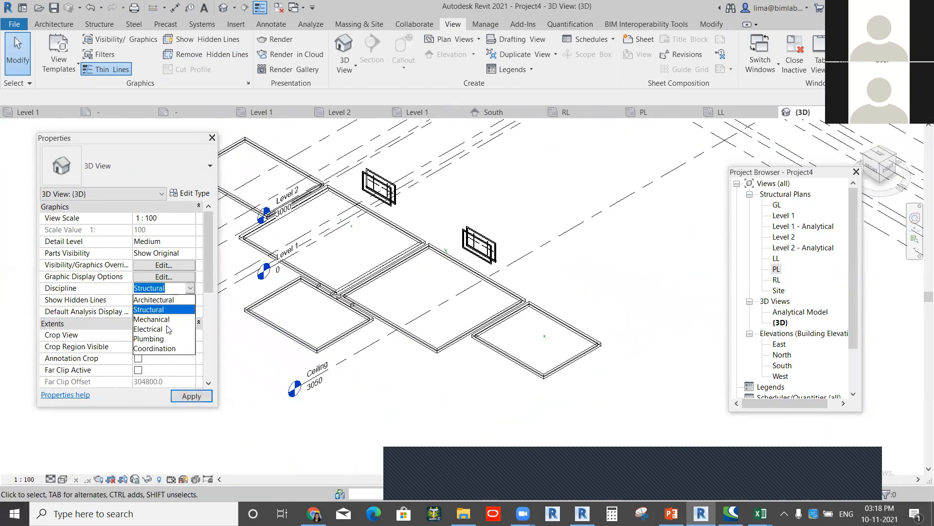
pyautogui.click(161, 300)
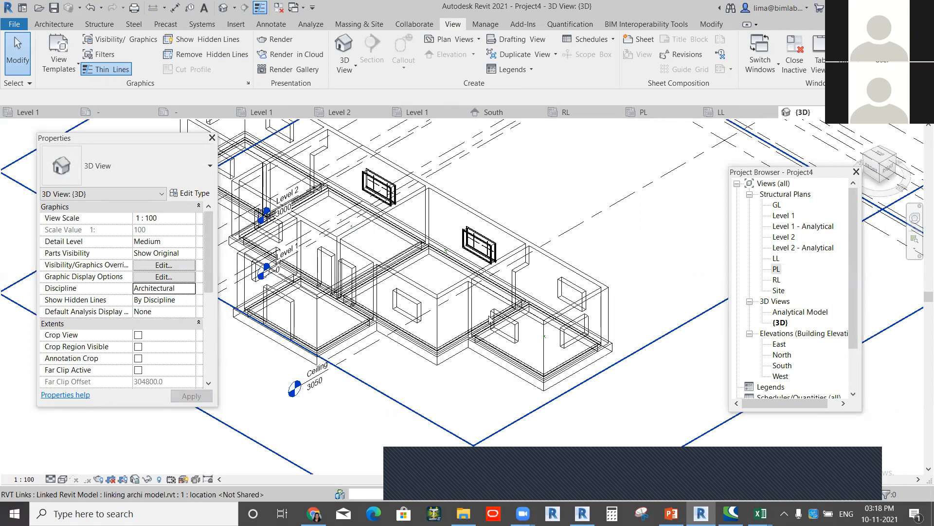
# Step: Set the 3D view's visual style to Hidden Line and look over the linked building
pyautogui.click(63, 479)
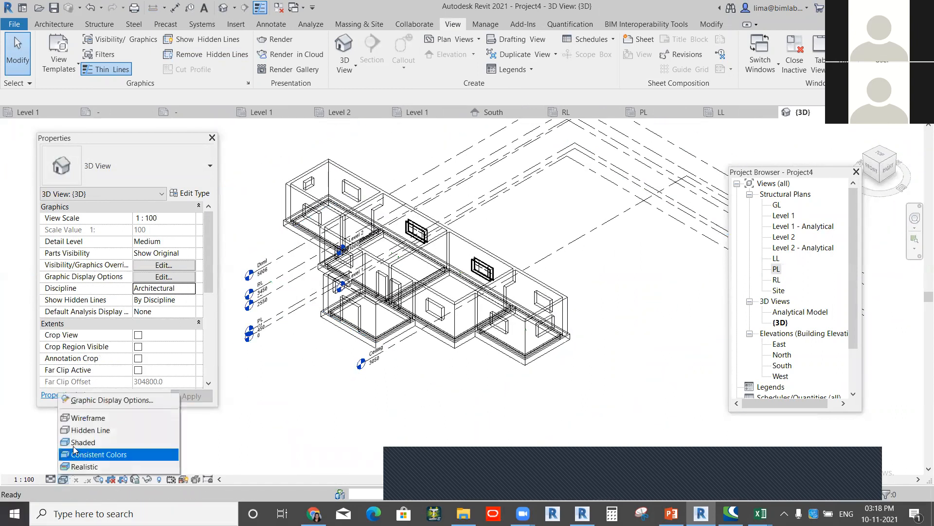
pyautogui.click(96, 422)
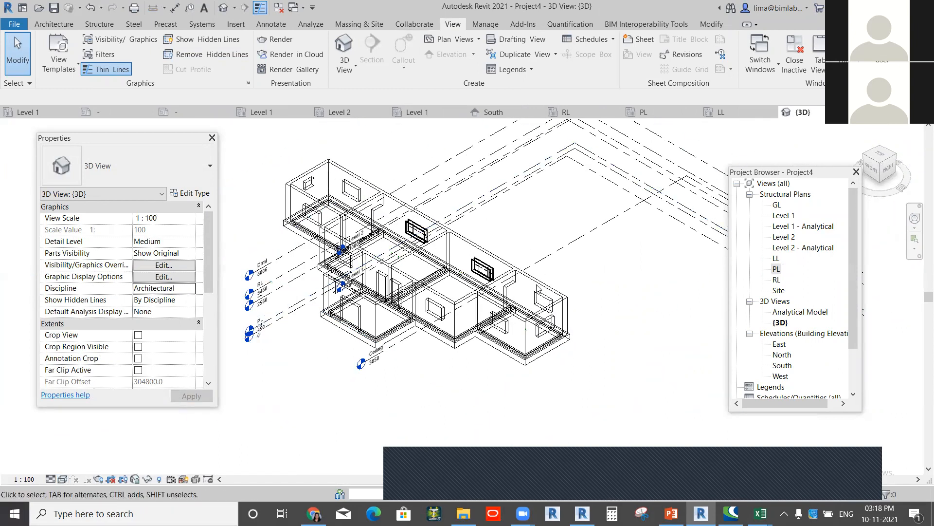
pyautogui.click(62, 479)
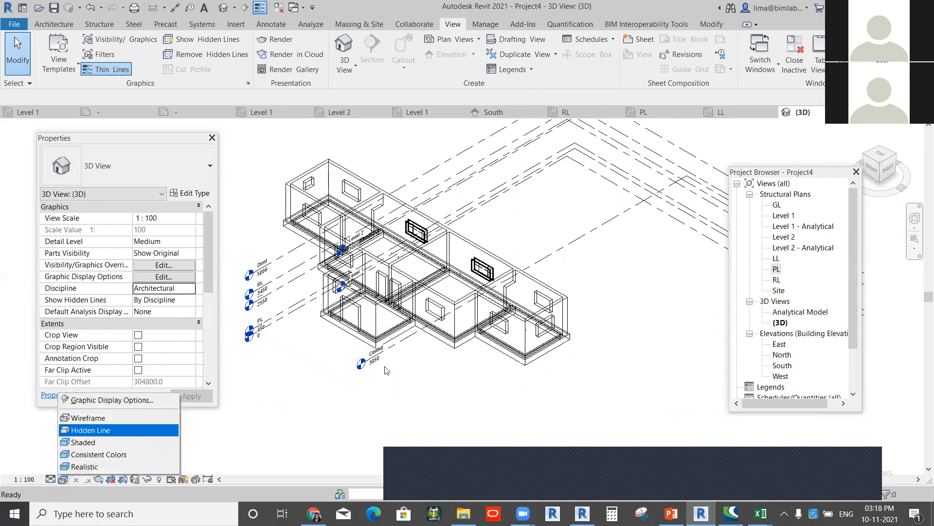
pyautogui.click(93, 430)
pyautogui.scroll(3, 572, 311)
pyautogui.click(571, 311)
pyautogui.scroll(-4, 569, 309)
pyautogui.press('Escape')
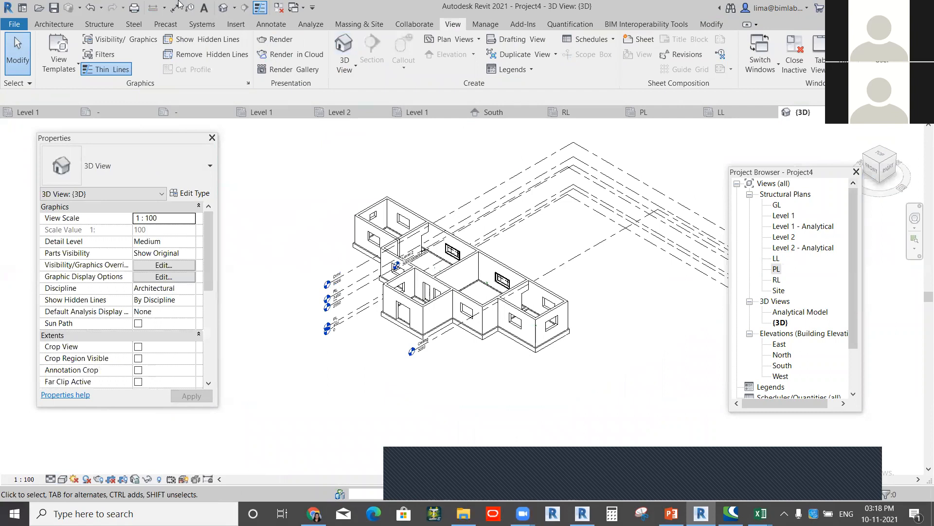
# Step: Start a structural wall and duplicate the Generic - 200mm basic wall type as WALL
pyautogui.click(100, 24)
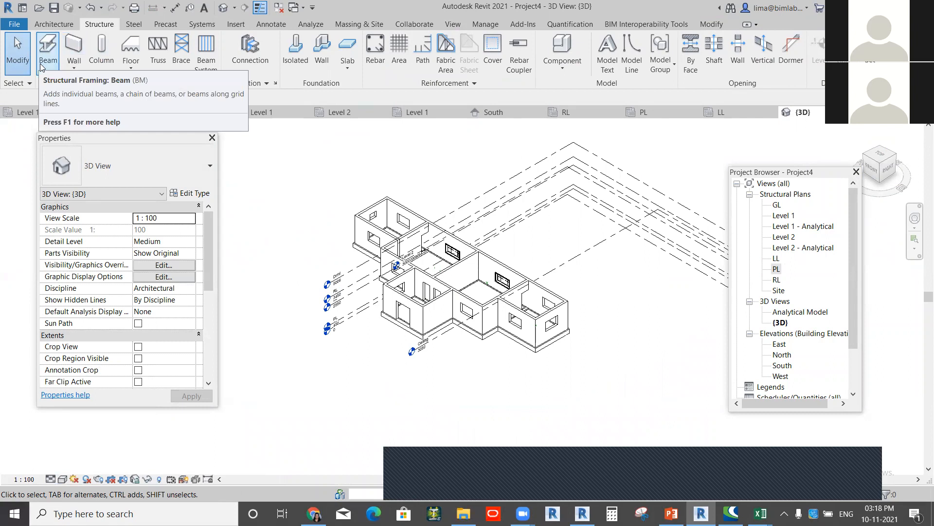
pyautogui.click(78, 49)
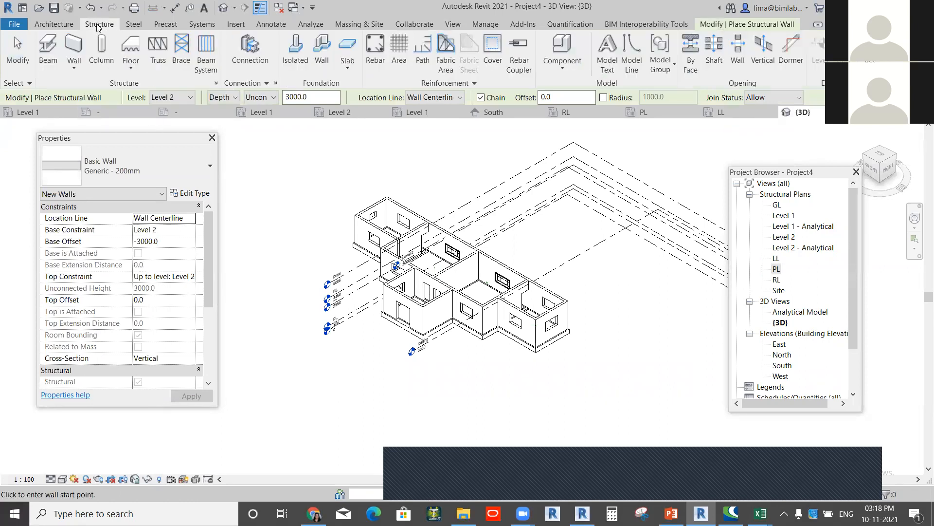
pyautogui.click(74, 69)
pyautogui.click(107, 91)
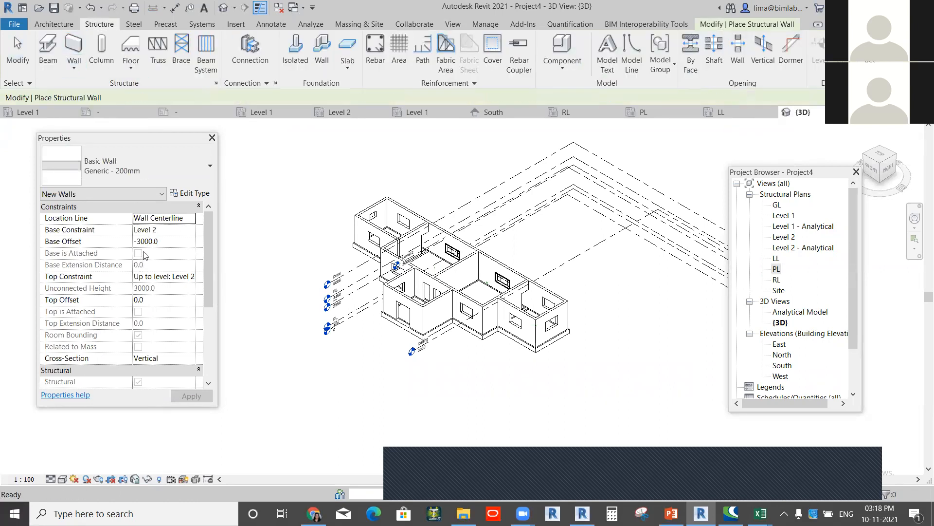
pyautogui.click(191, 194)
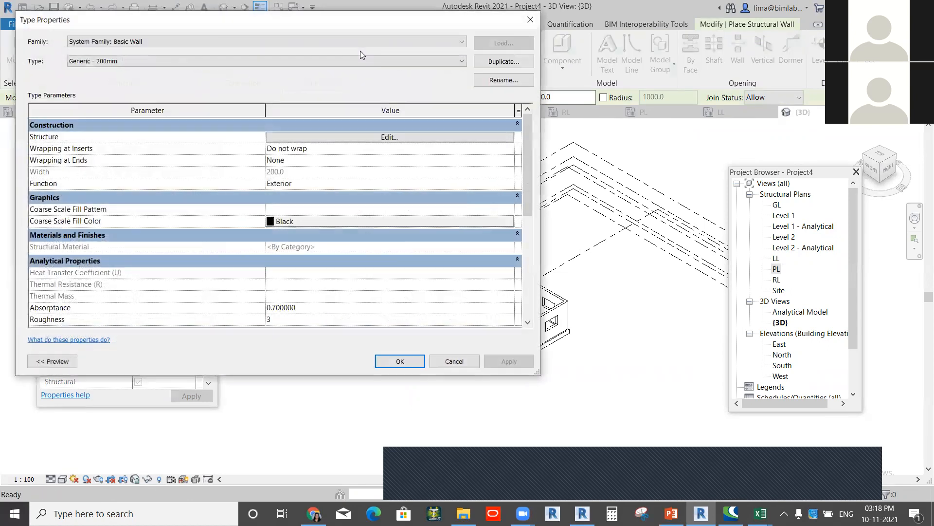
pyautogui.click(383, 40)
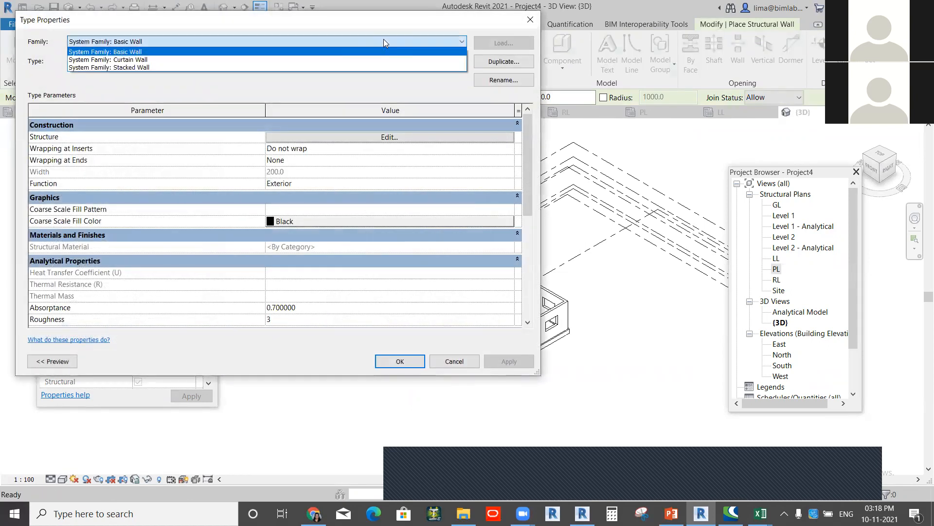
pyautogui.click(312, 40)
pyautogui.click(506, 62)
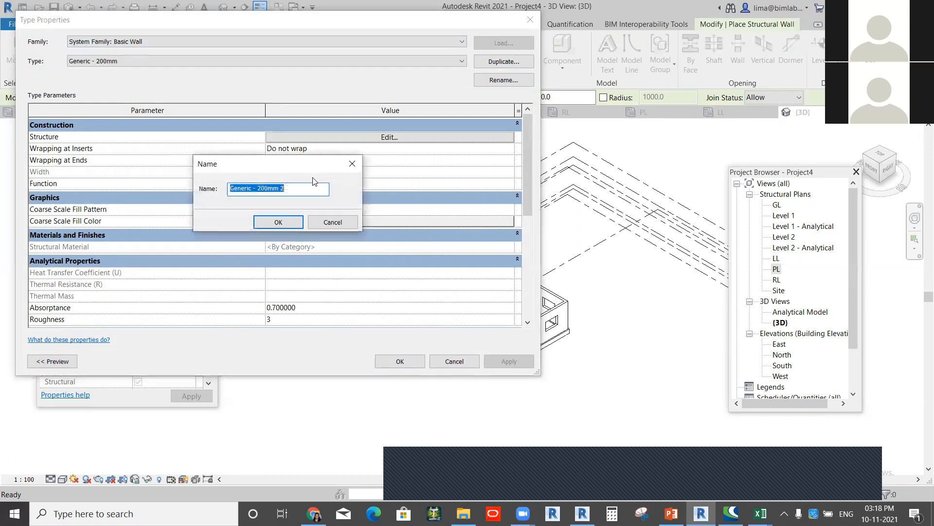
pyautogui.write('WA')
pyautogui.click(278, 222)
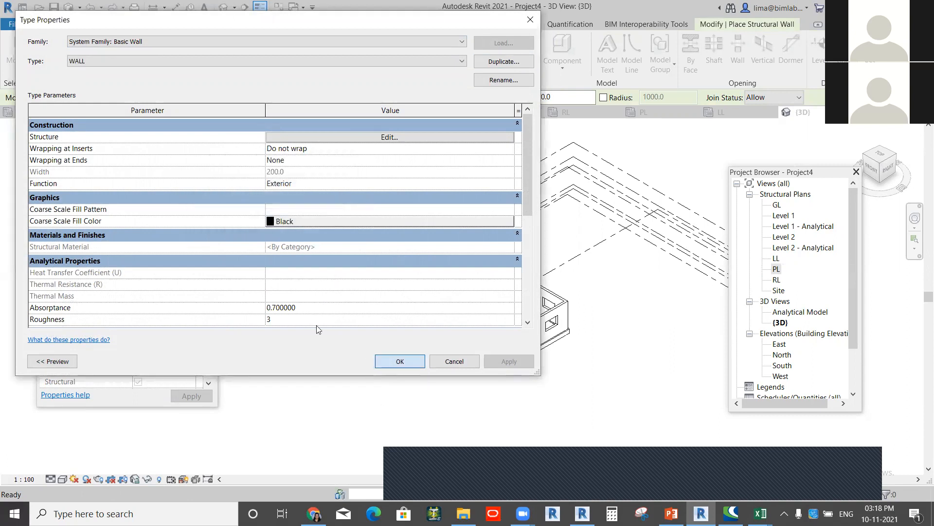
pyautogui.press('Return')
# Step: Switch to the Exterior - Brick on Mtl. Stud wall type and rename it STRUCTURE WALL
pyautogui.click(141, 173)
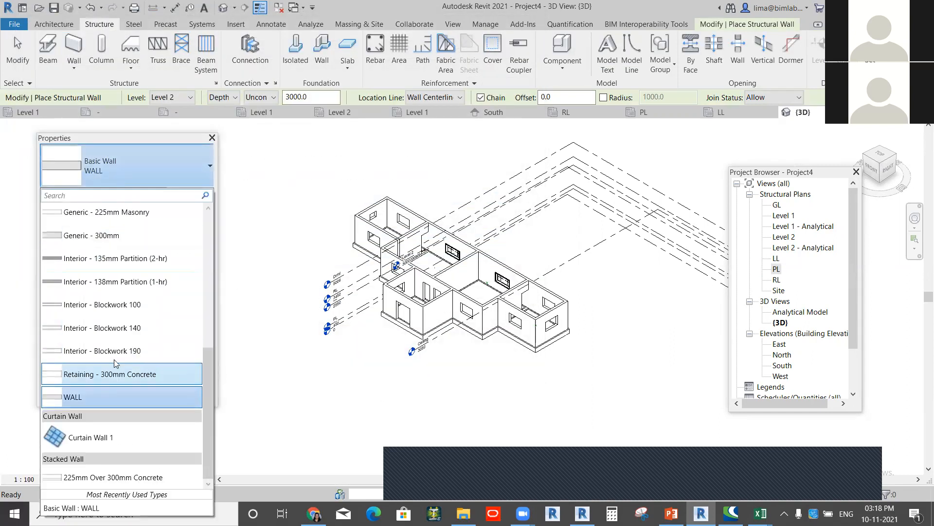
pyautogui.scroll(5, 108, 242)
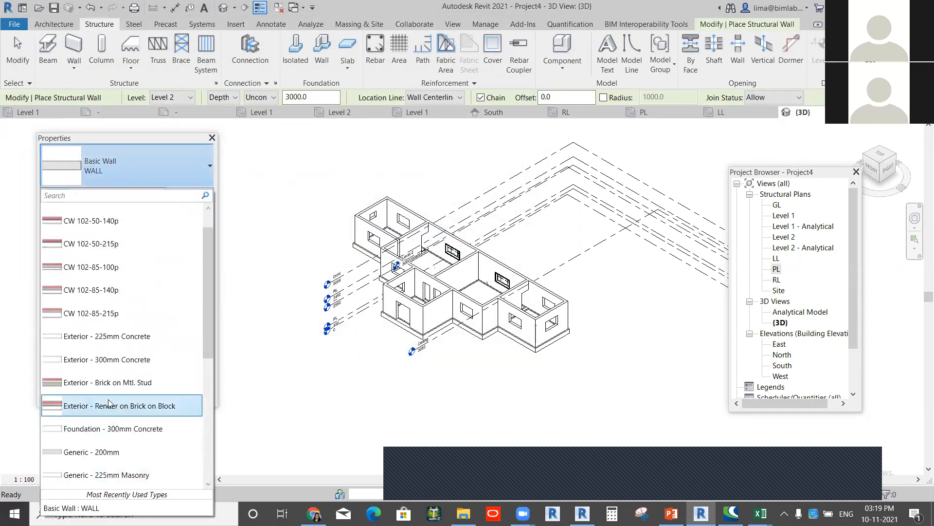
pyautogui.click(113, 388)
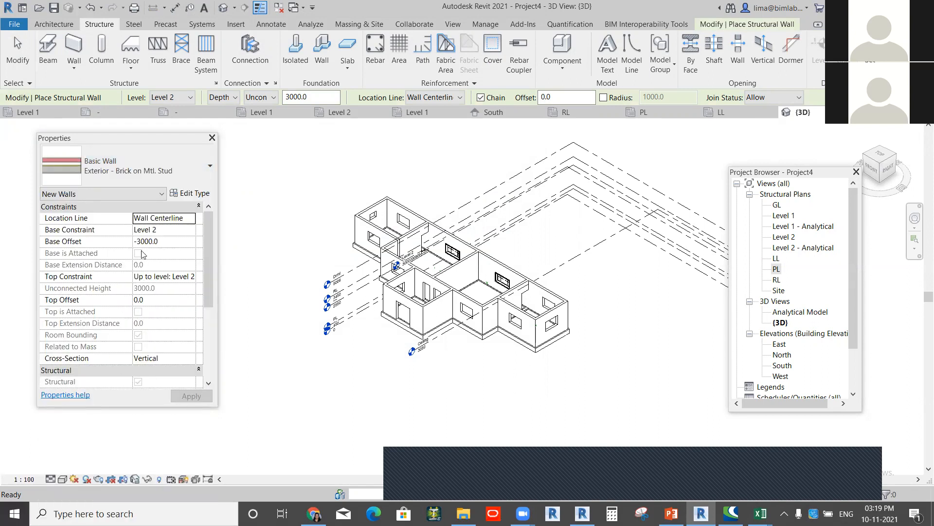
pyautogui.click(196, 196)
pyautogui.click(508, 80)
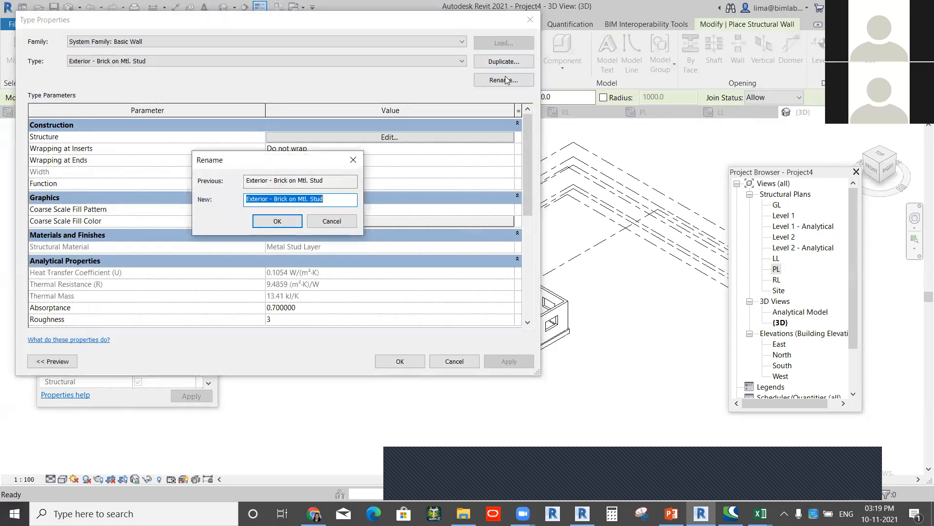
pyautogui.write('S')
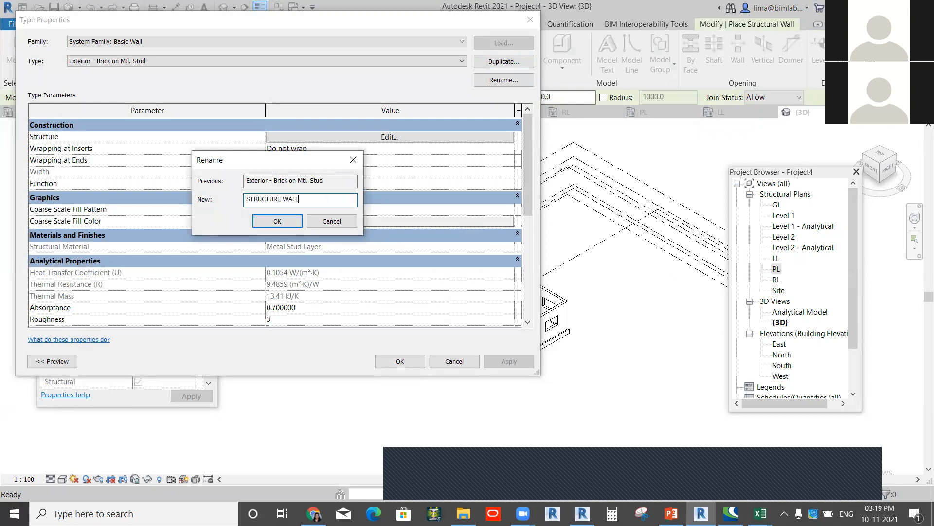
pyautogui.write('TRUCTURE WALL')
pyautogui.click(277, 221)
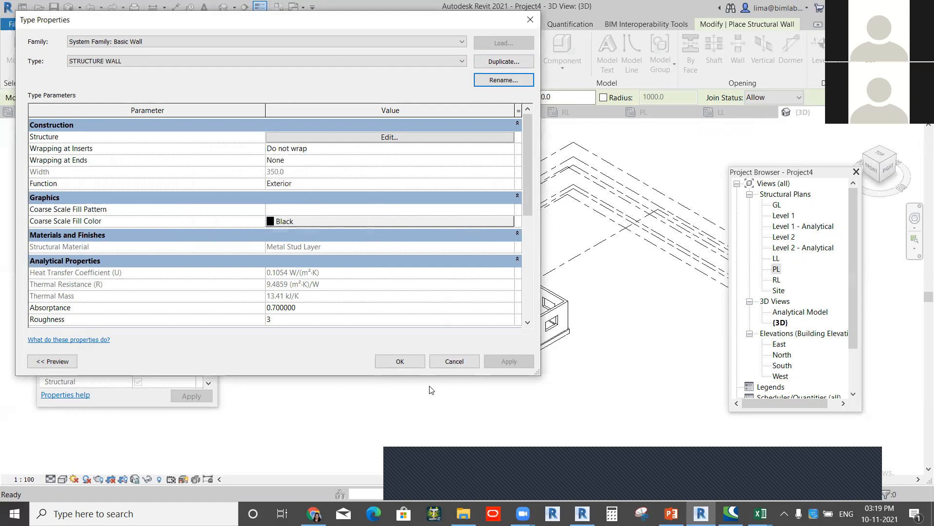
pyautogui.click(408, 360)
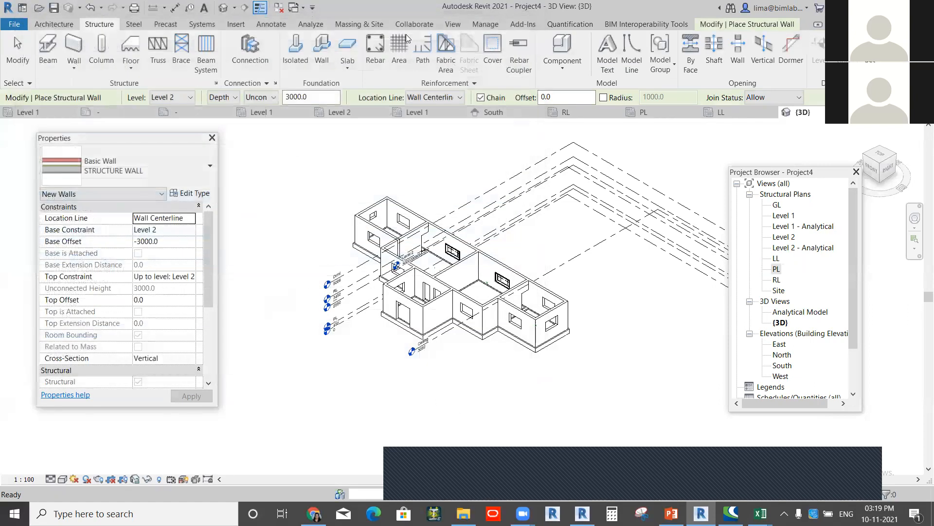
# Step: Leave wall placement and start Copy/Monitor on the linked architectural model in the 3D view
pyautogui.click(414, 24)
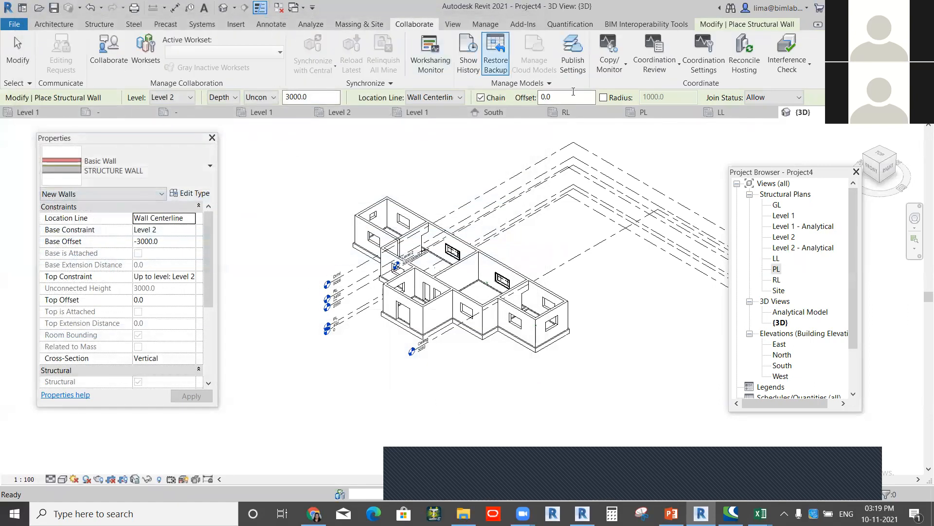
pyautogui.click(609, 53)
pyautogui.click(620, 112)
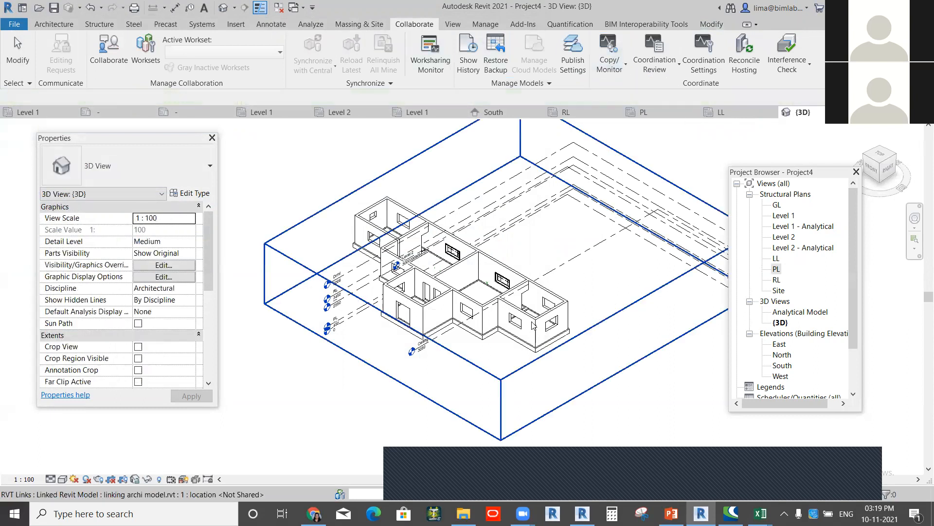
pyautogui.click(481, 387)
pyautogui.scroll(4, 480, 387)
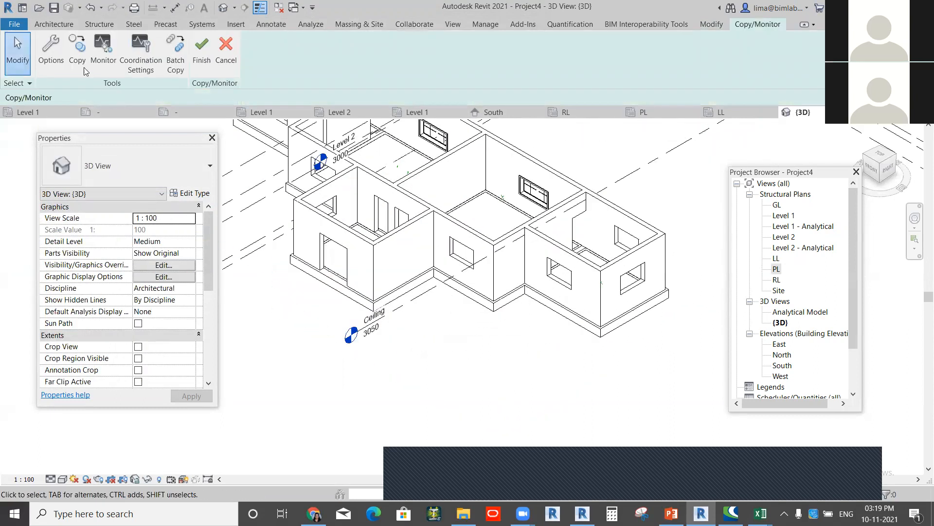
# Step: In the Copy/Monitor options for walls, map the original type WALL 23 to the new type STRUCTURE WALL
pyautogui.click(50, 60)
pyautogui.click(433, 81)
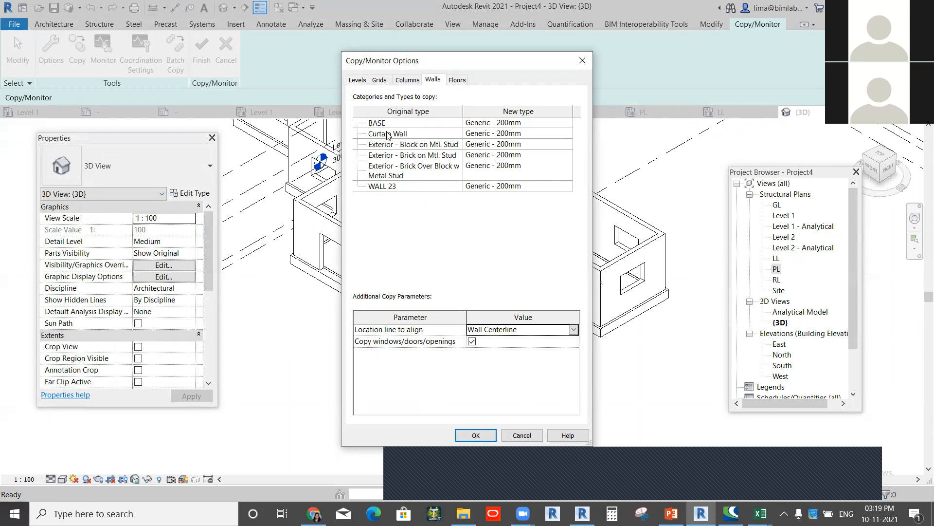
pyautogui.click(557, 186)
pyautogui.click(563, 187)
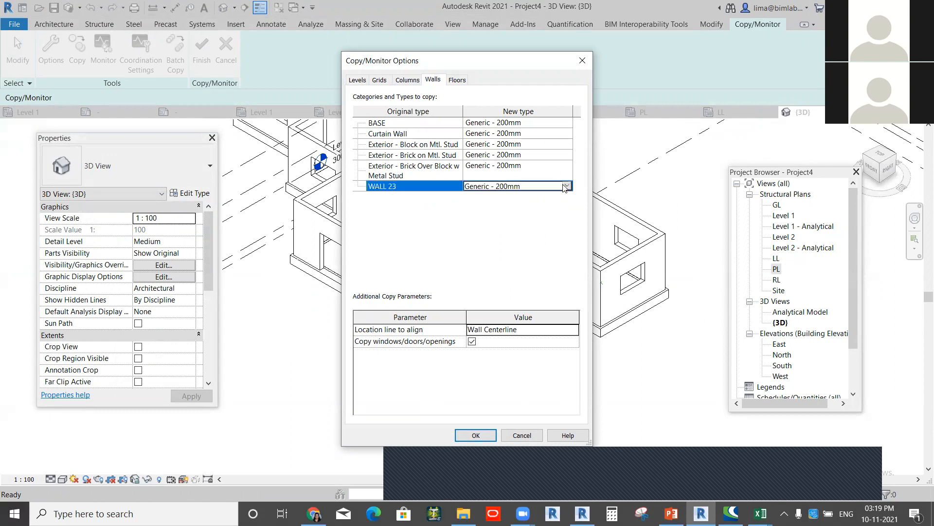
pyautogui.click(567, 186)
pyautogui.scroll(5, 495, 218)
pyautogui.scroll(-2, 514, 216)
pyautogui.scroll(2, 515, 215)
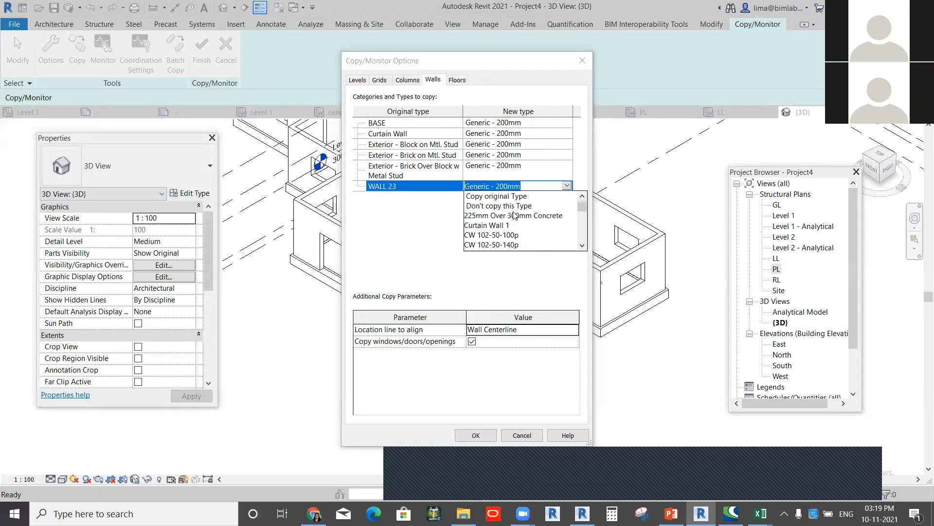
pyautogui.click(575, 205)
pyautogui.click(567, 186)
pyautogui.moveTo(581, 203); pyautogui.dragTo(580, 245)
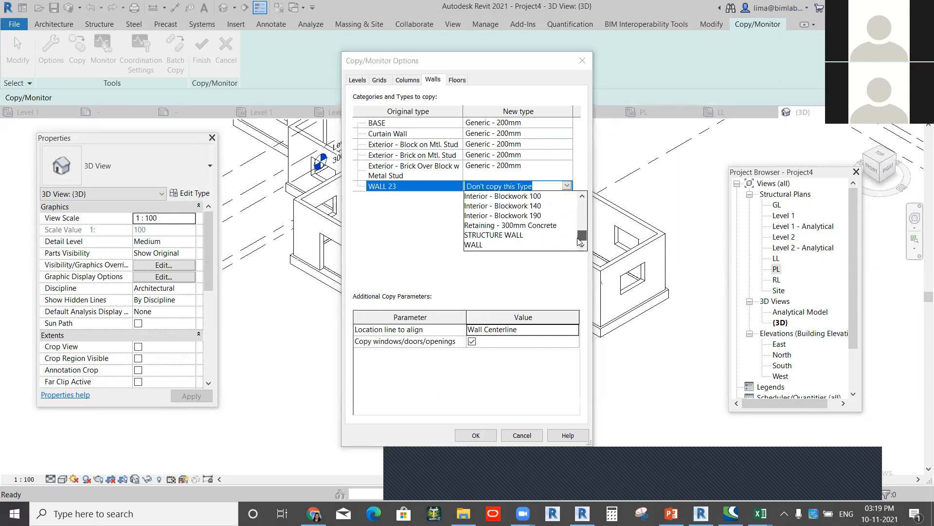
pyautogui.click(516, 235)
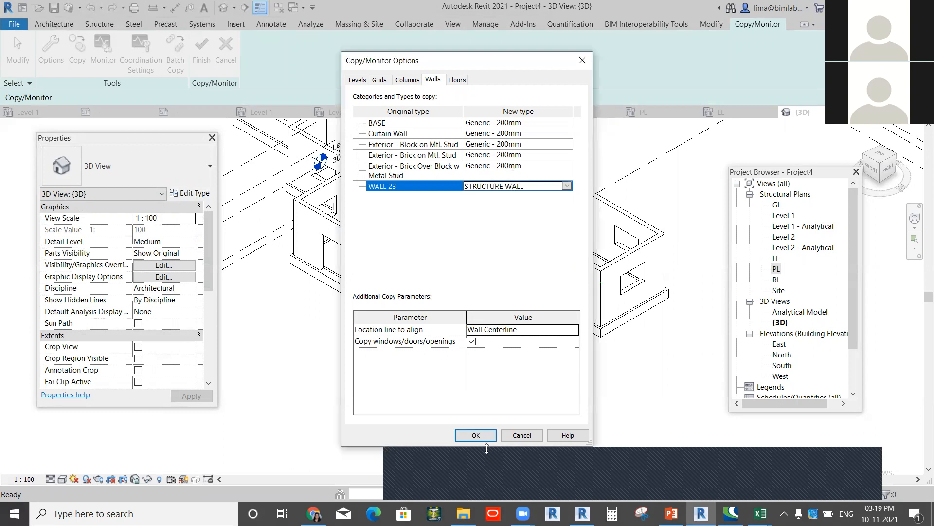
pyautogui.click(474, 437)
# Step: Inspect the linked building in the 3D view and in the PL, Level 1 and Level 1 - Analytical structural plans
pyautogui.scroll(-3, 632, 304)
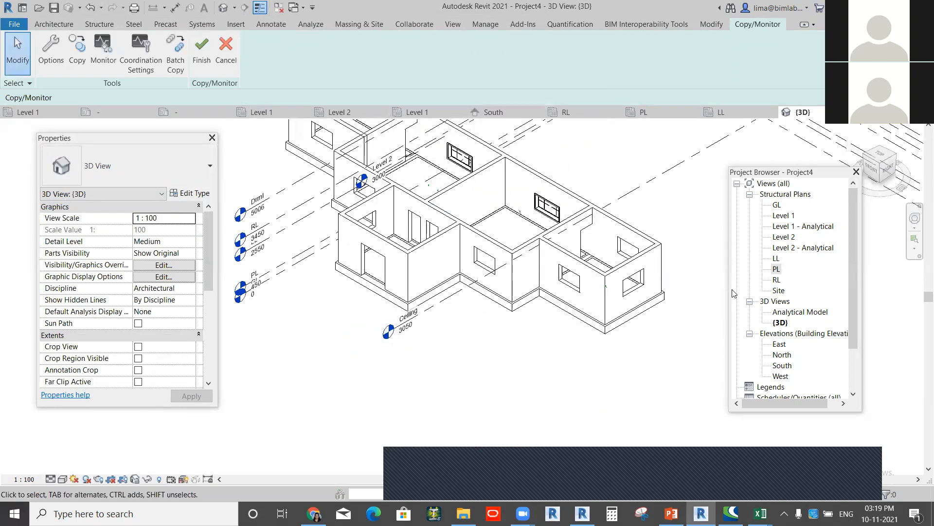
pyautogui.click(776, 269)
pyautogui.scroll(-2, 531, 298)
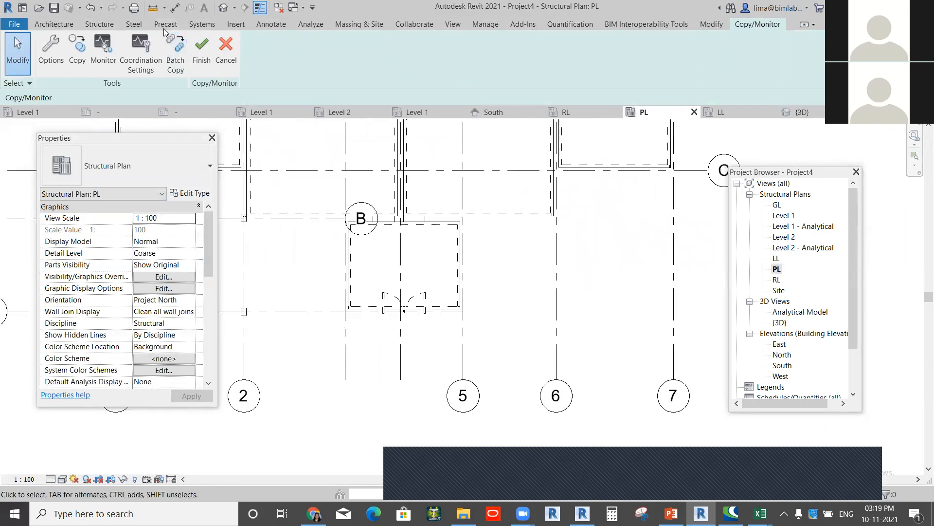
pyautogui.click(228, 7)
pyautogui.moveTo(613, 364); pyautogui.dragTo(691, 381)
pyautogui.keyDown('shift'); pyautogui.moveTo(520, 317); pyautogui.dragTo(475, 298, button='middle'); pyautogui.keyUp('shift')
pyautogui.moveTo(610, 204); pyautogui.dragTo(416, 389)
pyautogui.scroll(3, 453, 344)
pyautogui.click(473, 359)
pyautogui.scroll(3, 479, 317)
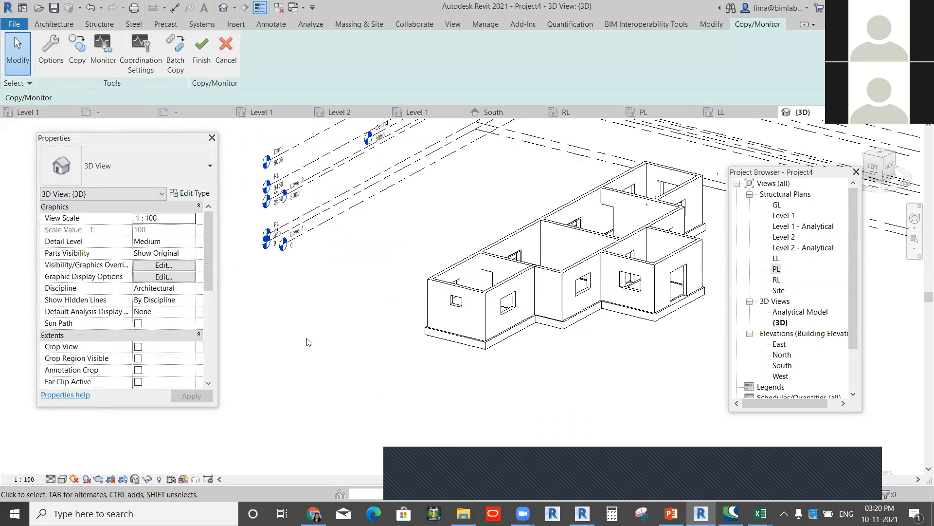
pyautogui.click(187, 288)
pyautogui.click(191, 290)
pyautogui.click(487, 417)
pyautogui.scroll(-3, 562, 355)
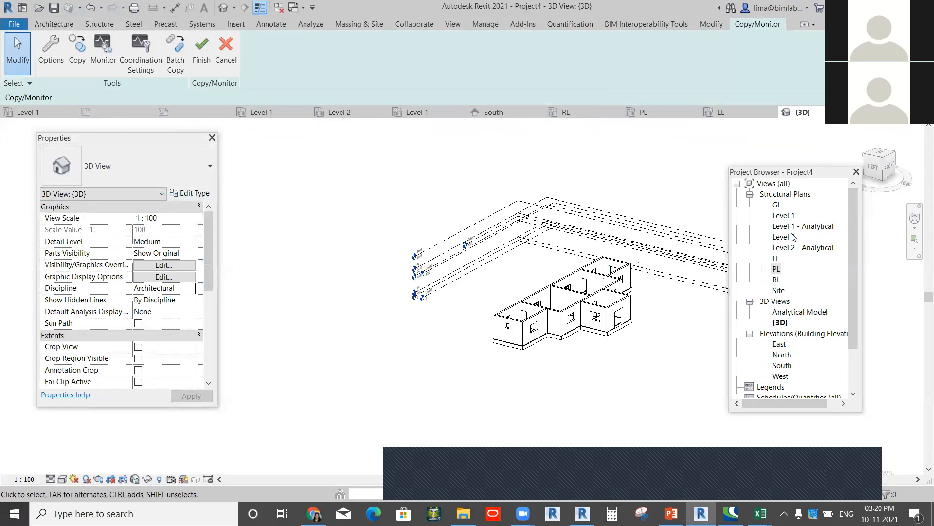
pyautogui.doubleClick(784, 216)
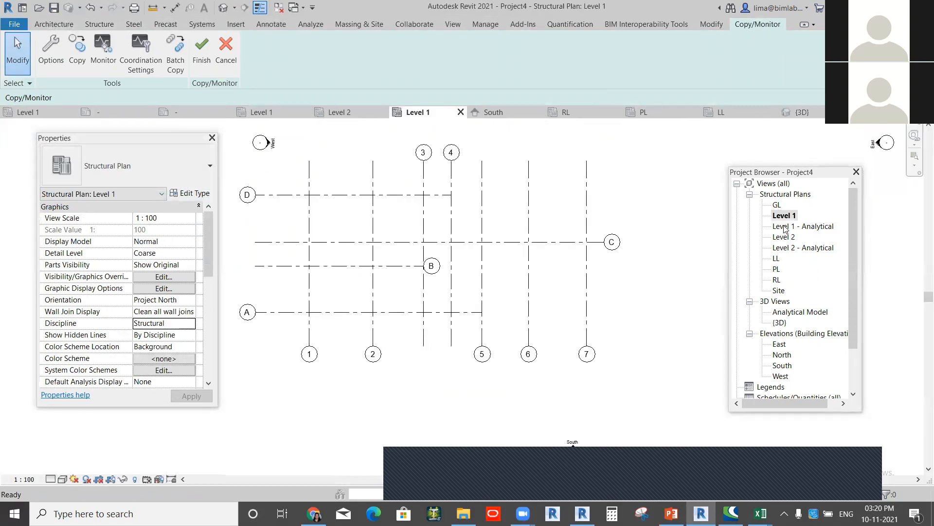
pyautogui.doubleClick(785, 226)
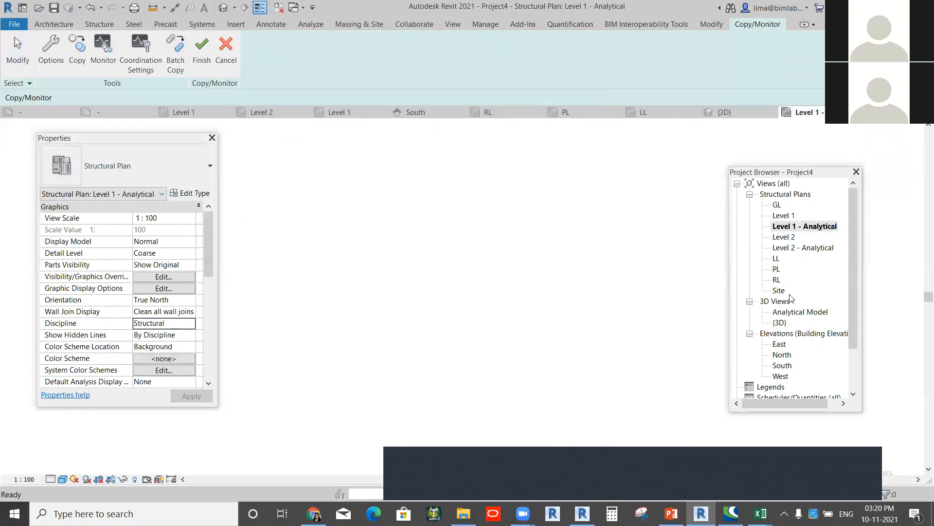
# Step: Set the discipline of the PL structural plan to Architectural
pyautogui.doubleClick(776, 269)
pyautogui.scroll(2, 453, 291)
pyautogui.scroll(-3, 465, 291)
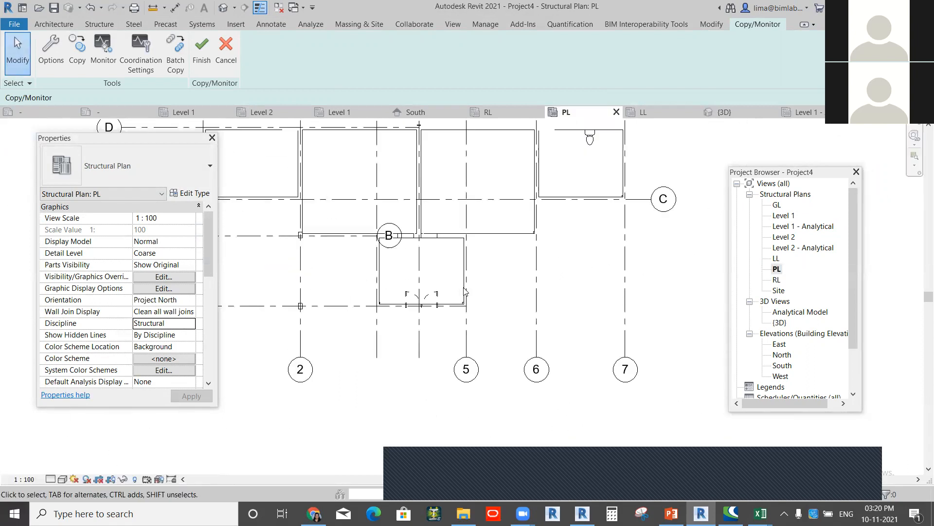
pyautogui.click(184, 325)
pyautogui.click(192, 323)
pyautogui.click(151, 335)
pyautogui.scroll(-3, 440, 310)
pyautogui.scroll(5, 445, 286)
pyautogui.moveTo(504, 303); pyautogui.dragTo(613, 307, button='middle')
pyautogui.scroll(-4, 611, 308)
pyautogui.scroll(3, 662, 327)
# Step: Copy/monitor all walls of the linked building in the PL plan, filtering a multiple selection to Walls only, and finish Copy/Monitor
pyautogui.click(76, 45)
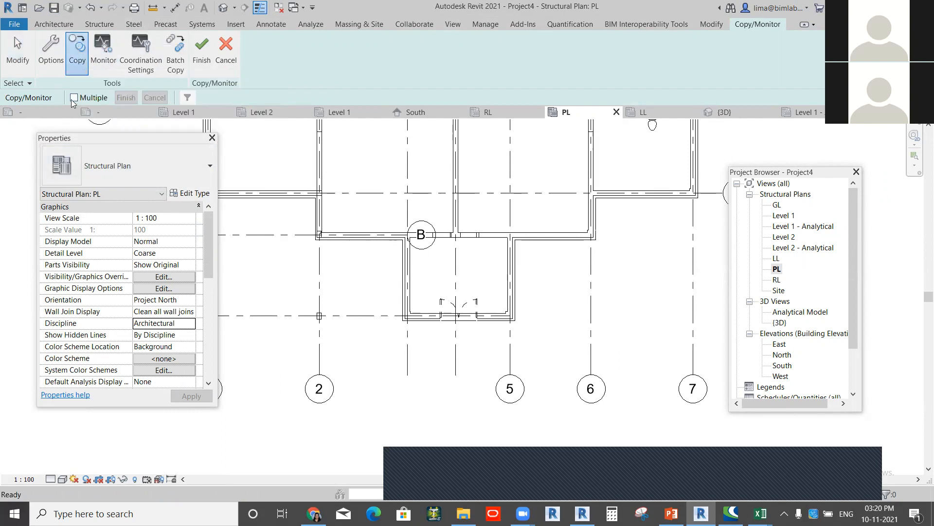
pyautogui.scroll(-3, 508, 308)
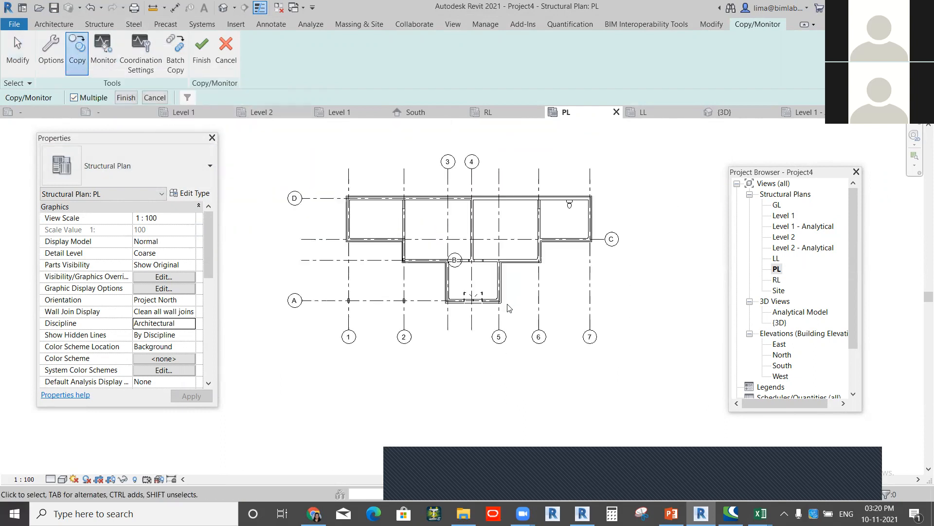
pyautogui.moveTo(635, 354); pyautogui.dragTo(336, 182)
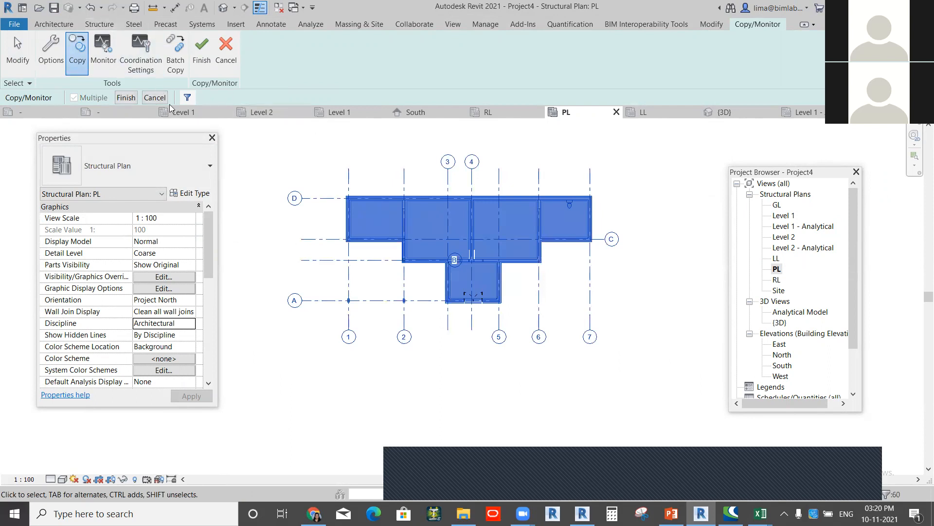
pyautogui.click(188, 98)
pyautogui.click(718, 139)
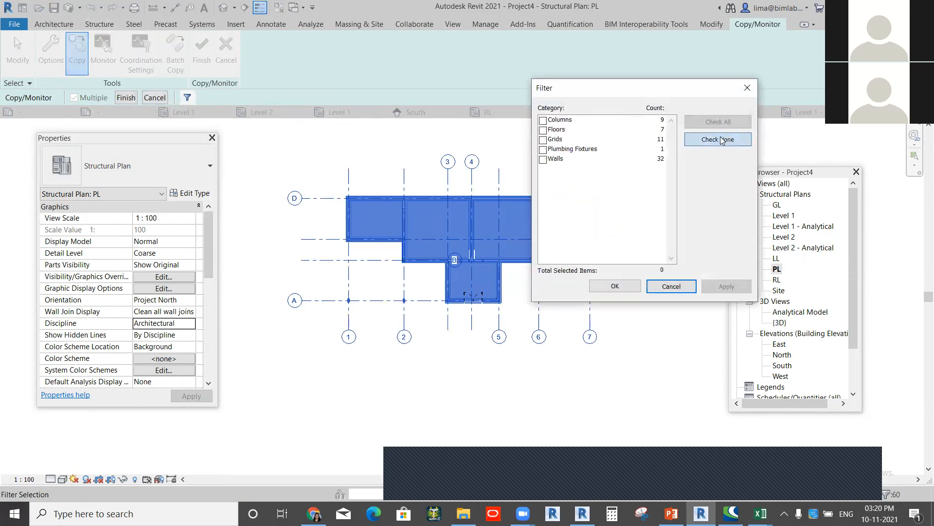
pyautogui.click(543, 159)
pyautogui.click(615, 287)
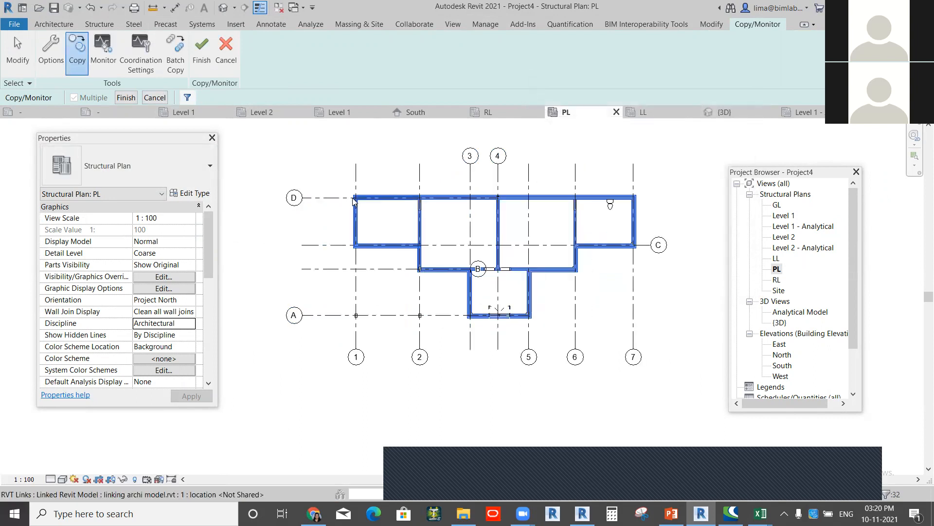
pyautogui.click(126, 98)
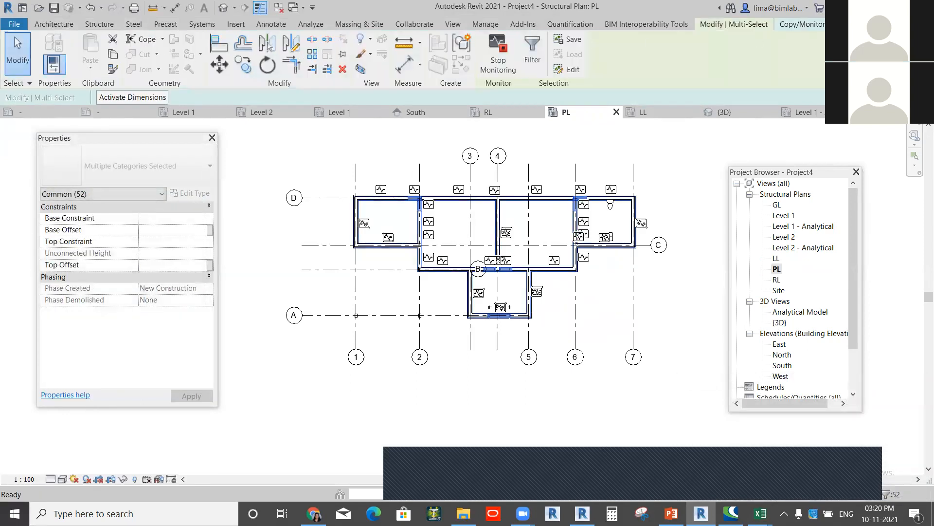
pyautogui.click(789, 27)
pyautogui.click(195, 69)
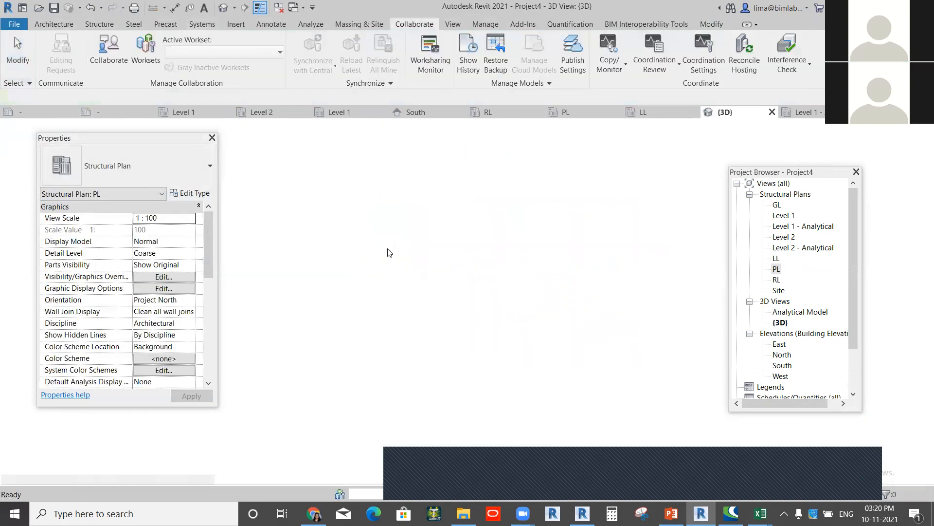
# Step: Inspect the copied walls in the 3D view, checking their wall type and level constraints
pyautogui.scroll(5, 516, 311)
pyautogui.click(480, 271)
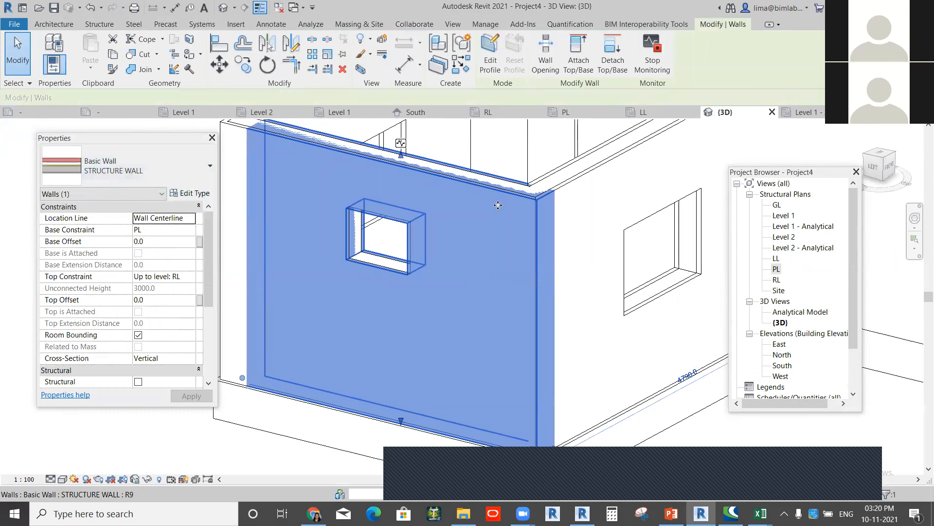
pyautogui.click(607, 191)
pyautogui.scroll(-3, 567, 204)
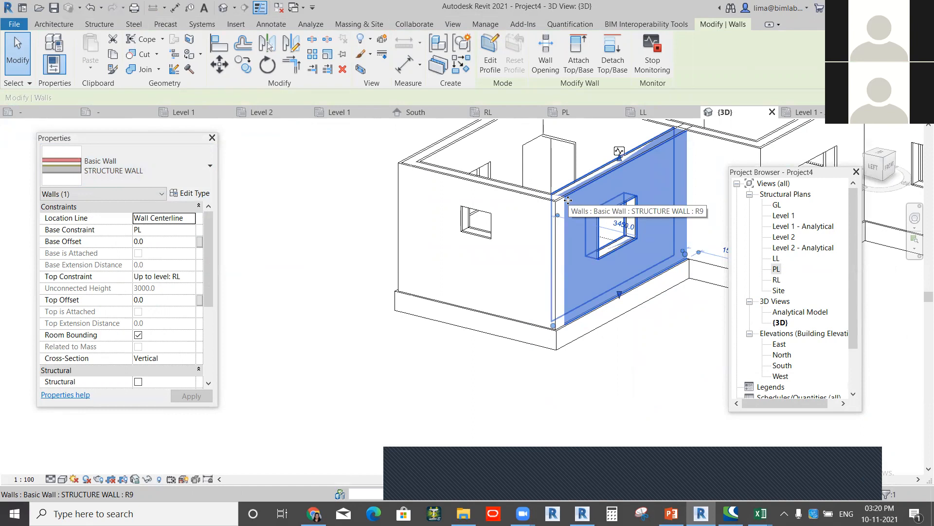
pyautogui.scroll(-3, 593, 321)
pyautogui.click(599, 379)
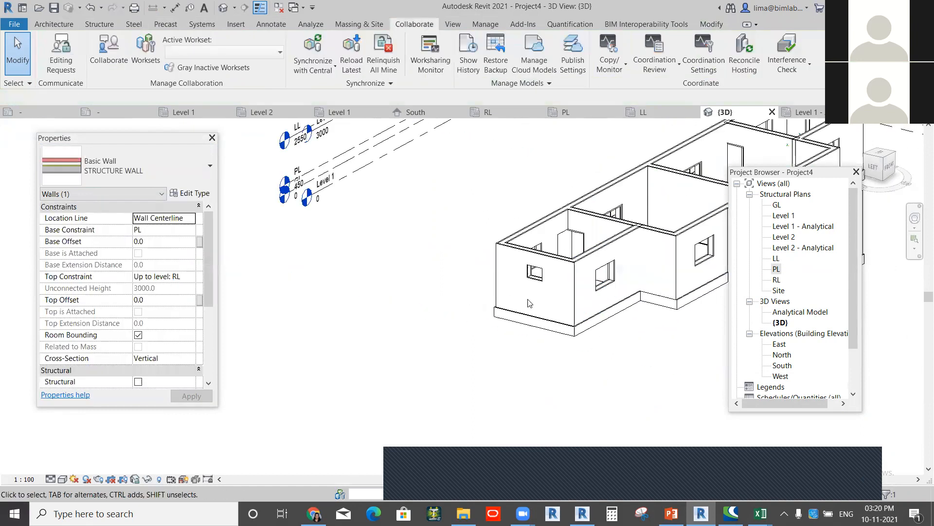
pyautogui.scroll(-2, 535, 299)
pyautogui.moveTo(583, 280); pyautogui.dragTo(387, 302, button='middle')
pyautogui.scroll(5, 462, 283)
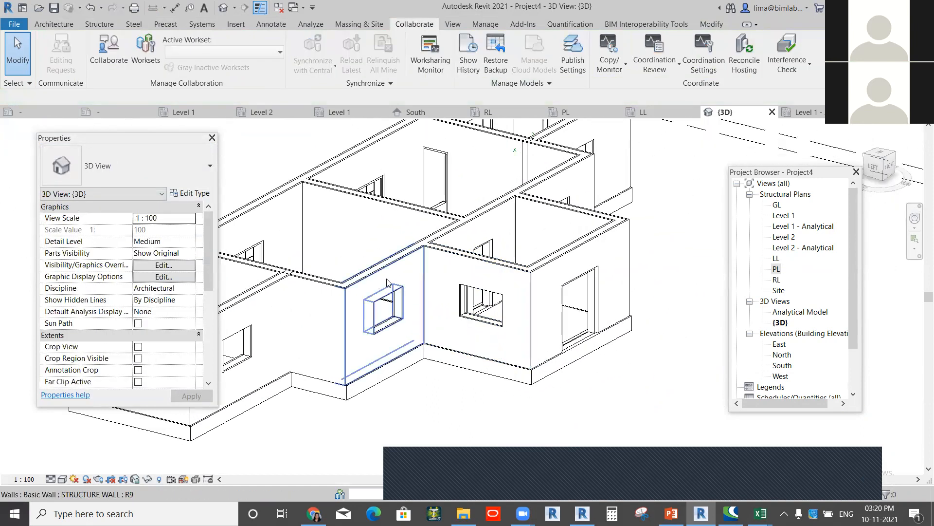
# Step: Start placing a plumbing fixture in the PL structural plan's toilet room and agree to load a family
pyautogui.click(776, 270)
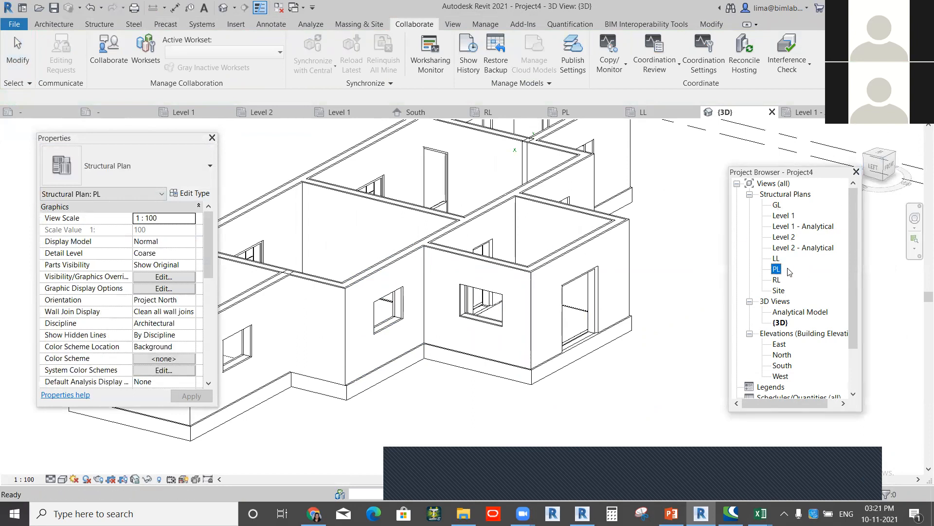
pyautogui.doubleClick(777, 269)
pyautogui.scroll(4, 635, 194)
pyautogui.moveTo(636, 194); pyautogui.dragTo(559, 229, button='middle')
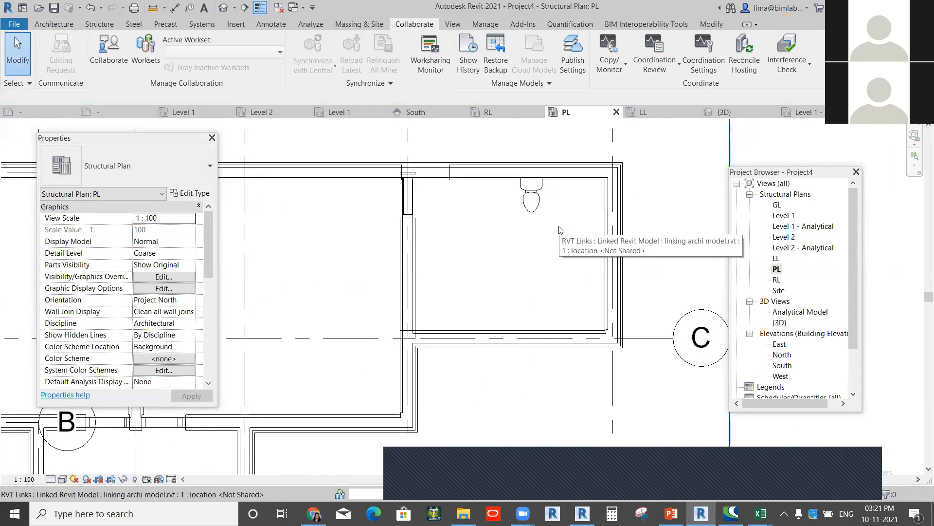
pyautogui.scroll(2, 517, 199)
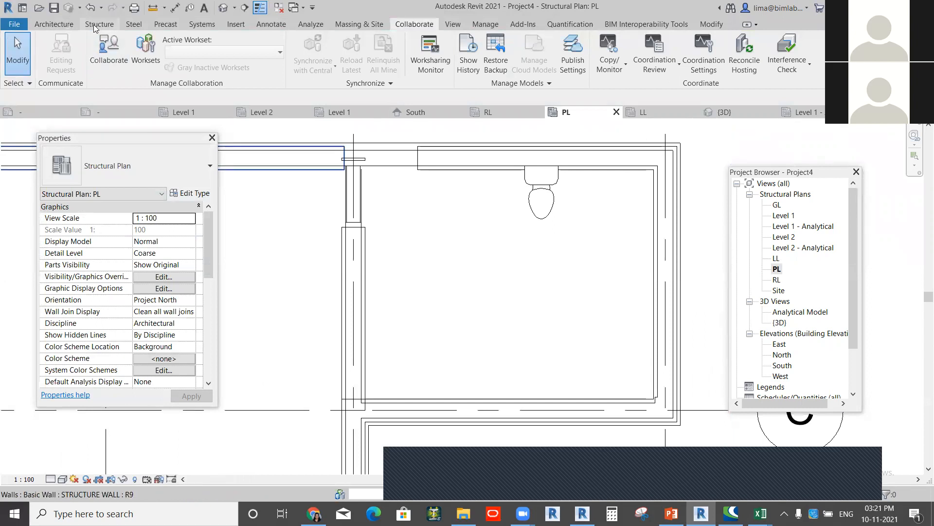
pyautogui.click(54, 25)
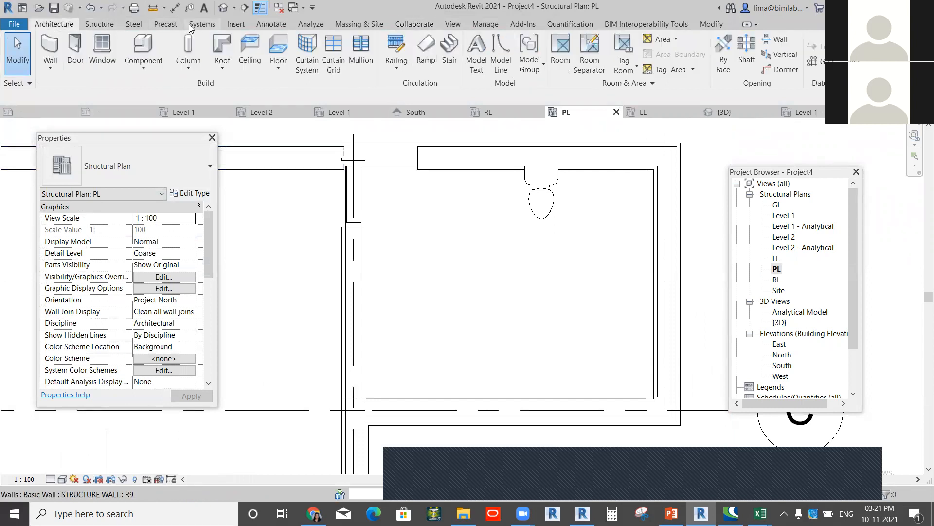
pyautogui.click(202, 24)
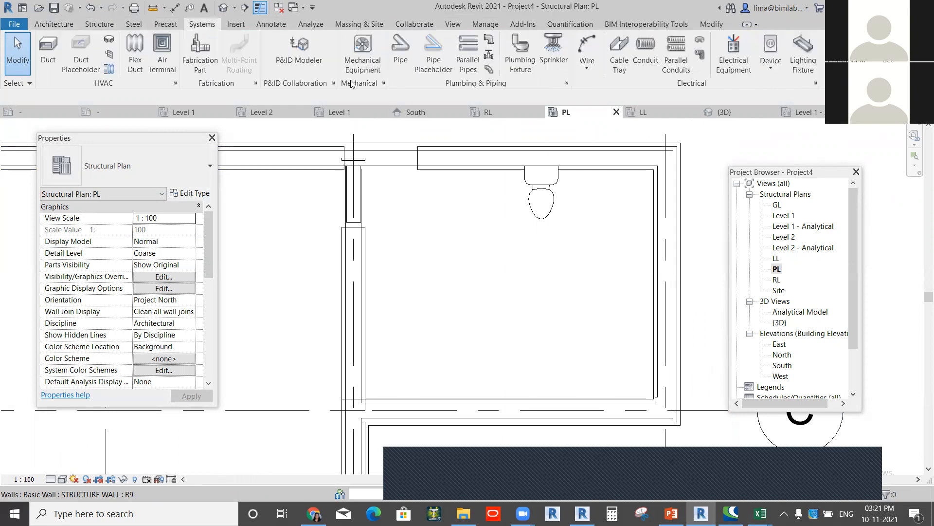
pyautogui.click(520, 58)
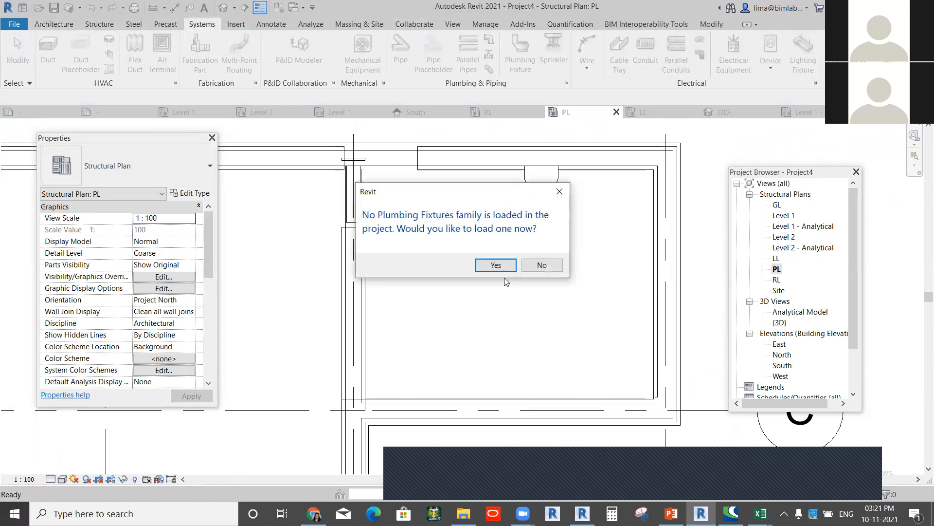
pyautogui.click(496, 265)
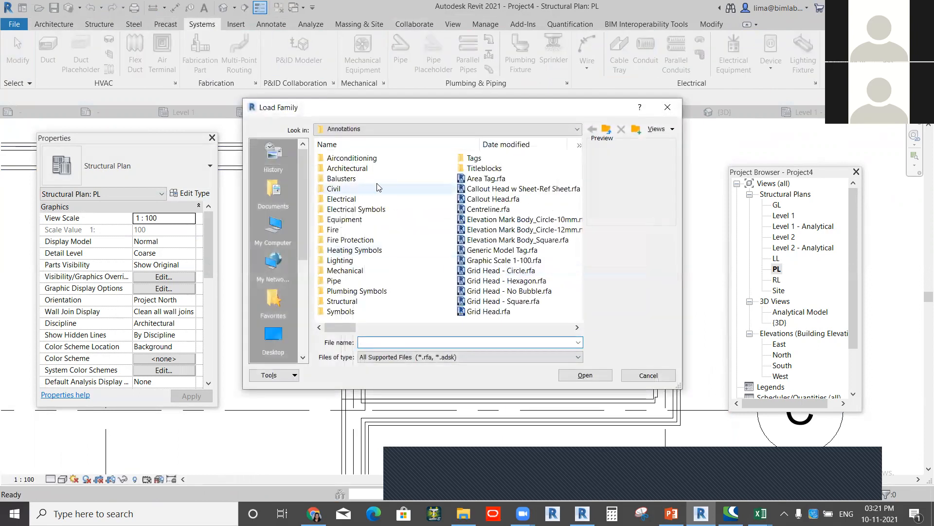
# Step: Browse the family library to the Water Closets folder under Plumbing, MEP, Fixtures
pyautogui.scroll(-5, 520, 210)
pyautogui.scroll(5, 519, 209)
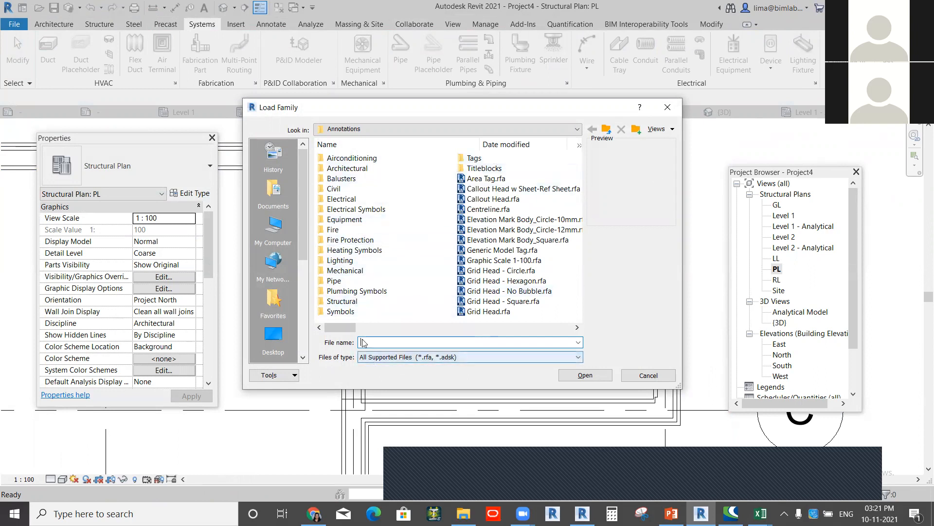
pyautogui.moveTo(355, 332); pyautogui.dragTo(557, 329)
pyautogui.click(469, 129)
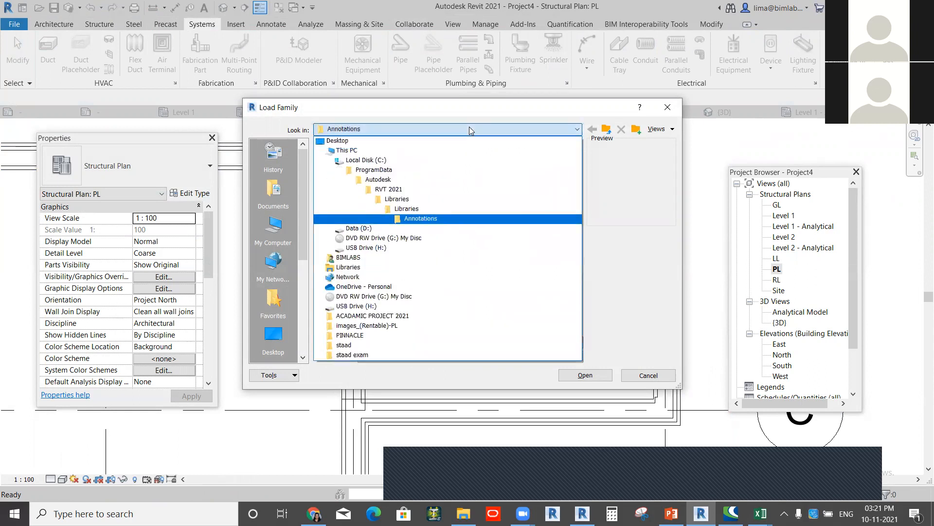
pyautogui.click(395, 199)
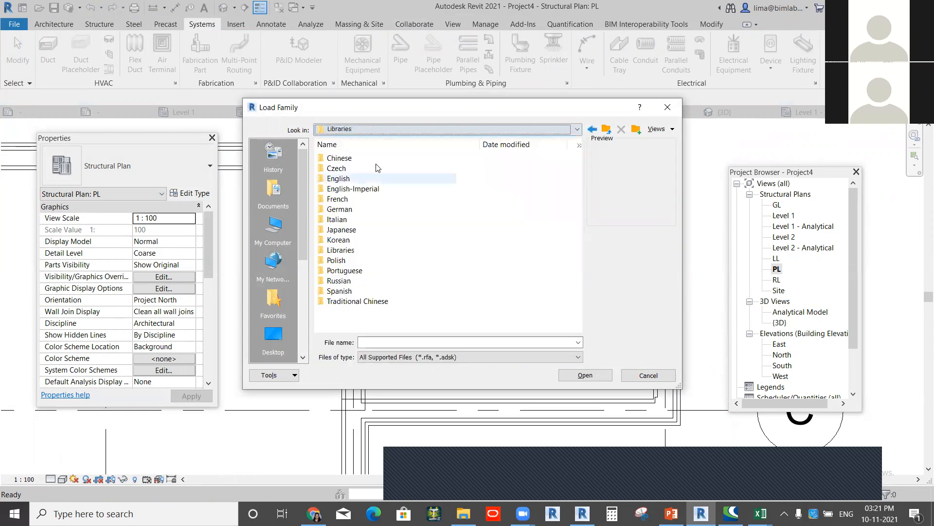
pyautogui.doubleClick(341, 249)
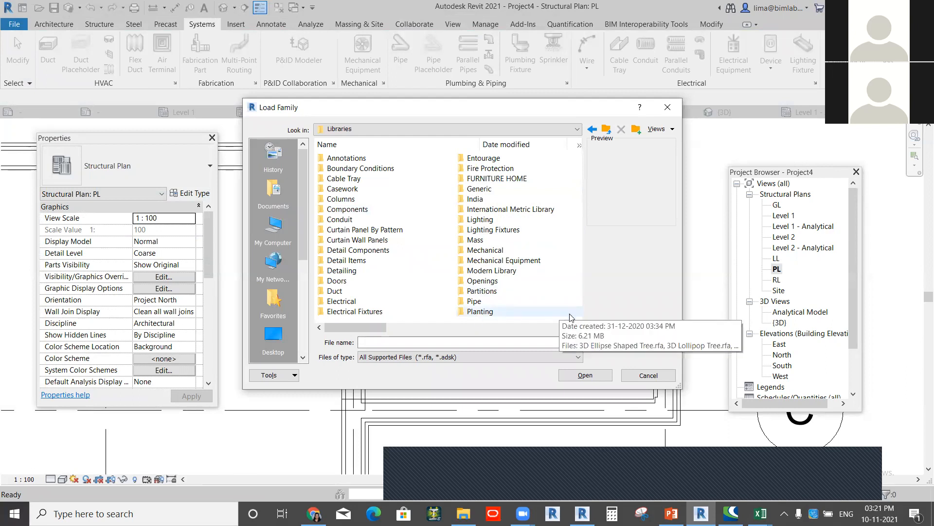
pyautogui.click(577, 327)
pyautogui.doubleClick(485, 161)
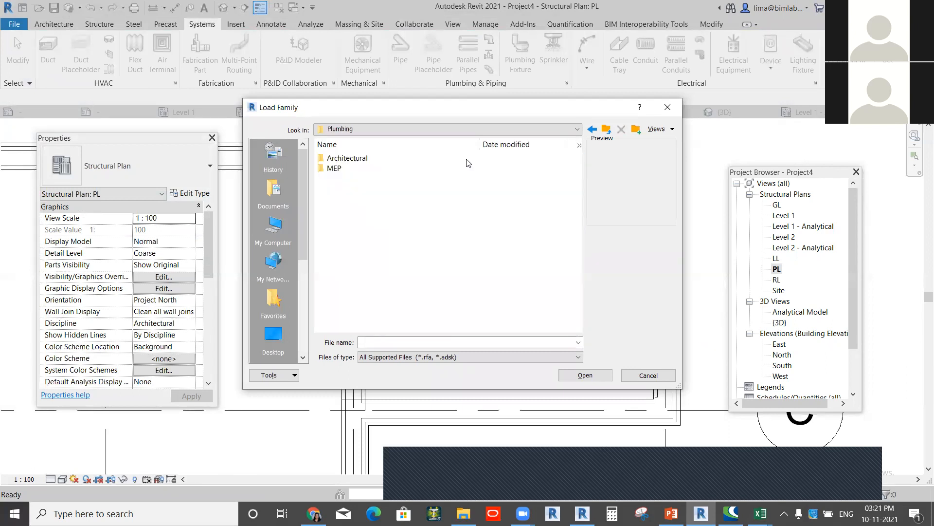
pyautogui.doubleClick(339, 169)
pyautogui.doubleClick(343, 167)
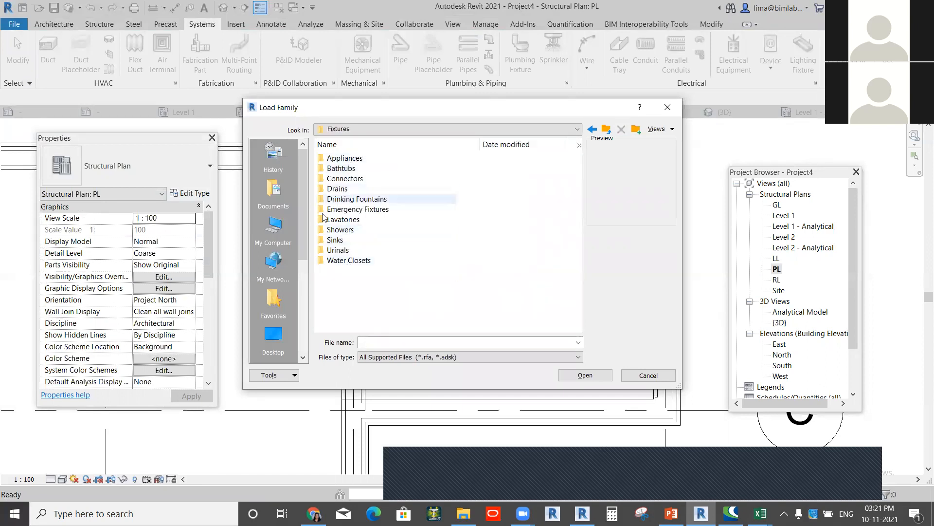
pyautogui.doubleClick(349, 260)
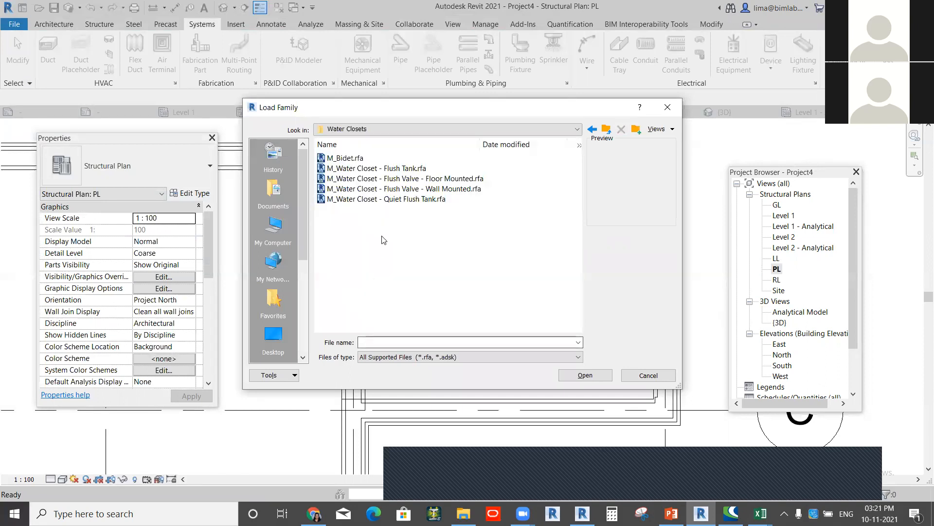
# Step: Load the M_Water Closet - Flush Tank family for placement
pyautogui.click(362, 189)
pyautogui.click(356, 169)
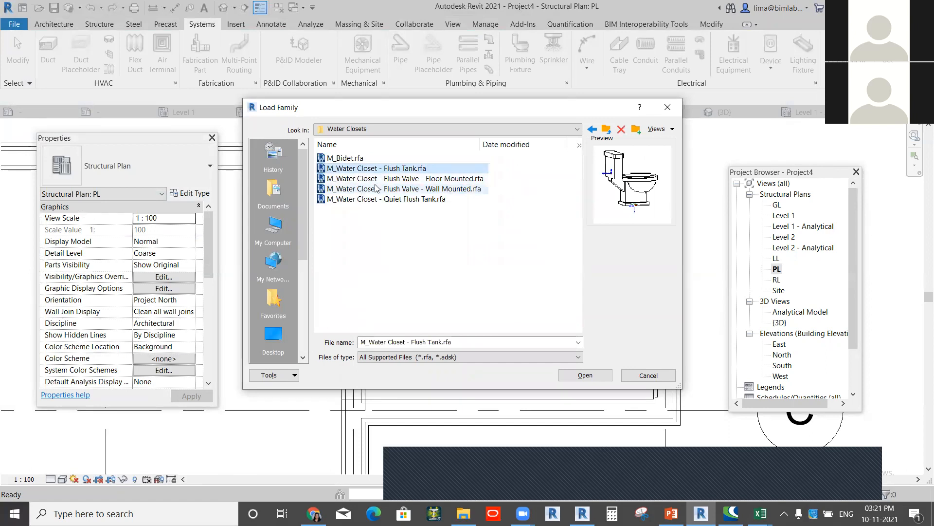
pyautogui.click(585, 375)
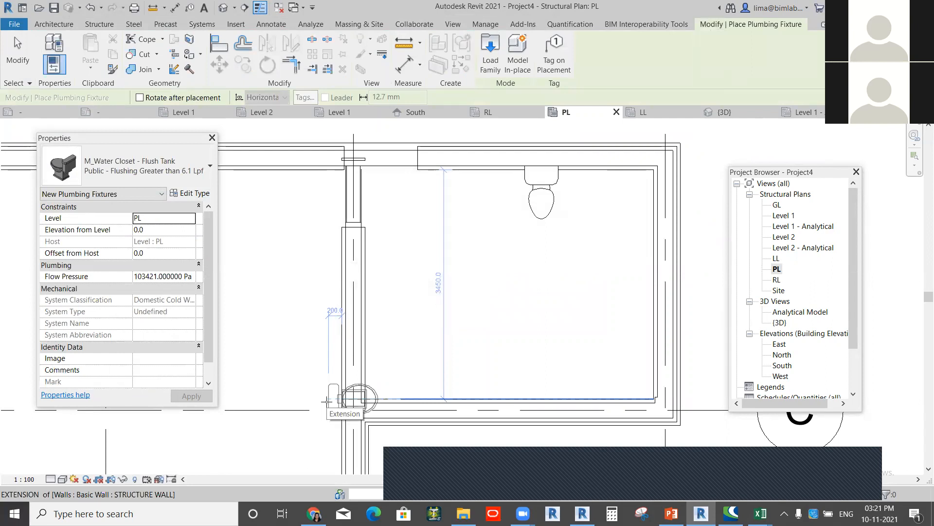
# Step: Duplicate the public flush-tank water closet type as a new type named WC
pyautogui.click(194, 195)
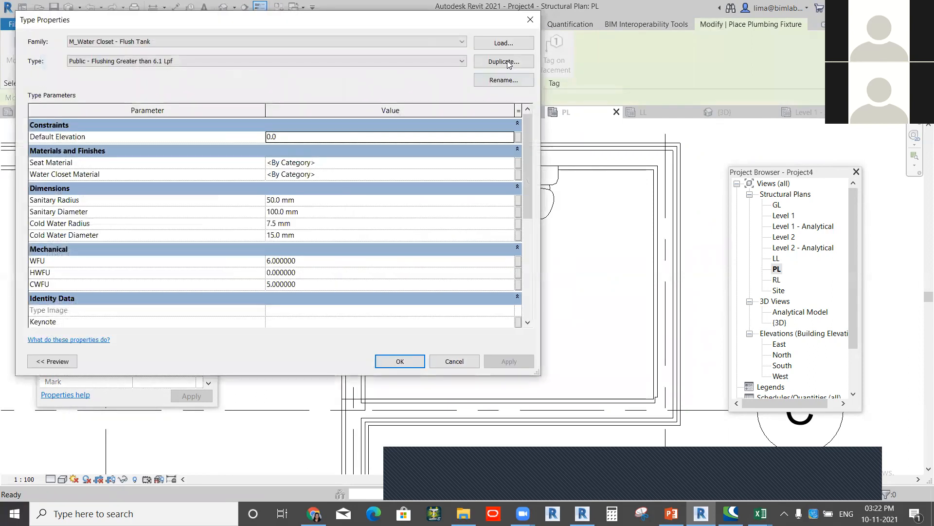
pyautogui.click(504, 62)
pyautogui.write('WC')
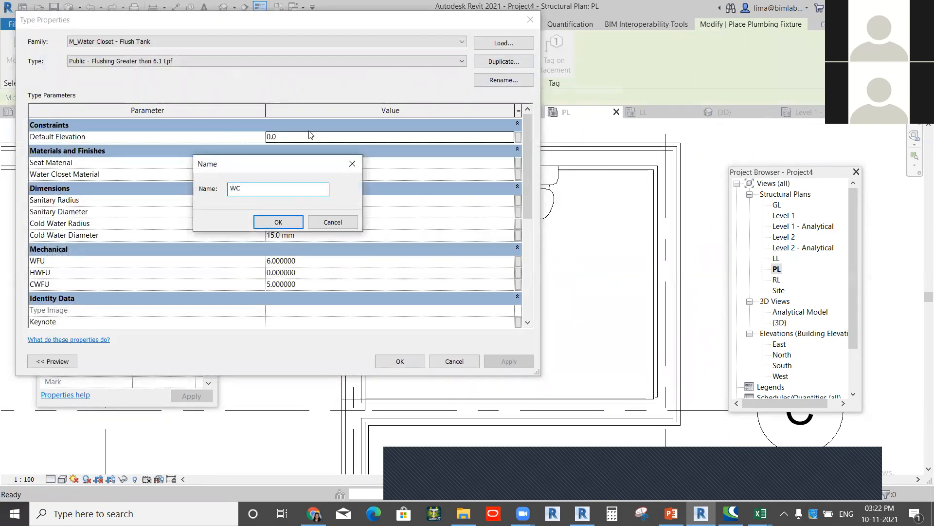
pyautogui.click(262, 225)
pyautogui.click(400, 361)
# Step: Start a Copy/Monitor session on the linked architectural model in the PL plan
pyautogui.scroll(5, 553, 198)
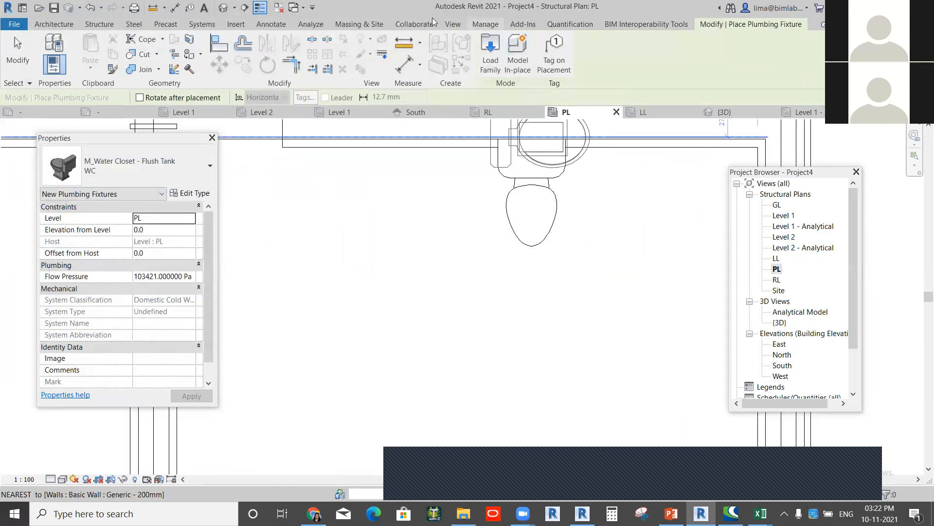
pyautogui.click(413, 24)
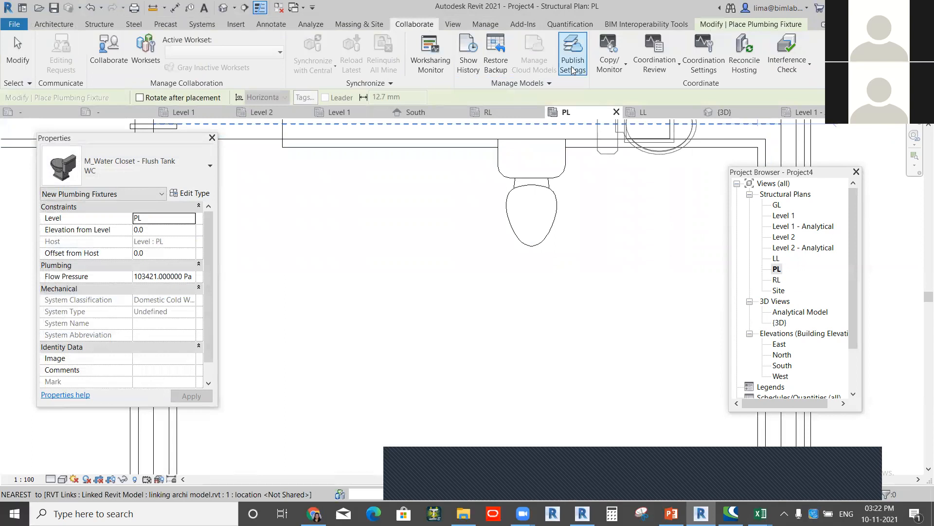
pyautogui.click(609, 69)
pyautogui.click(628, 112)
pyautogui.click(557, 189)
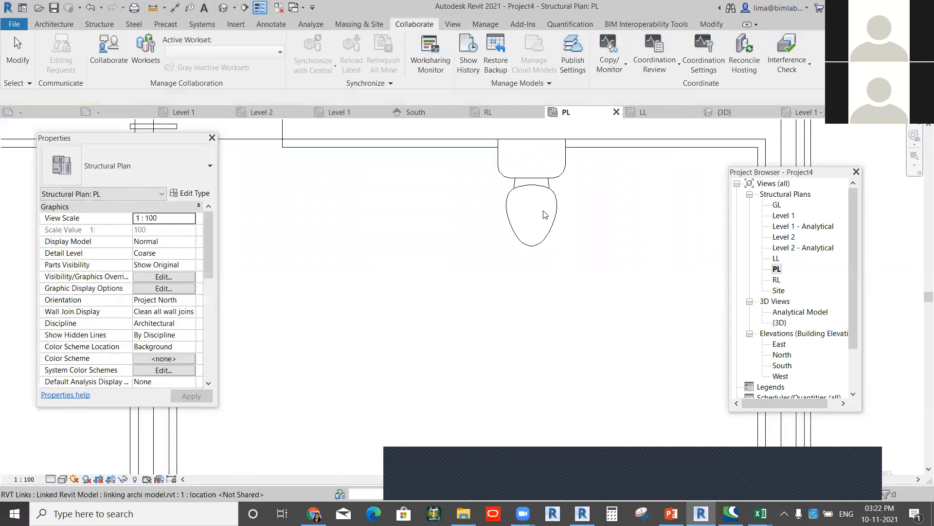
pyautogui.scroll(-3, 439, 297)
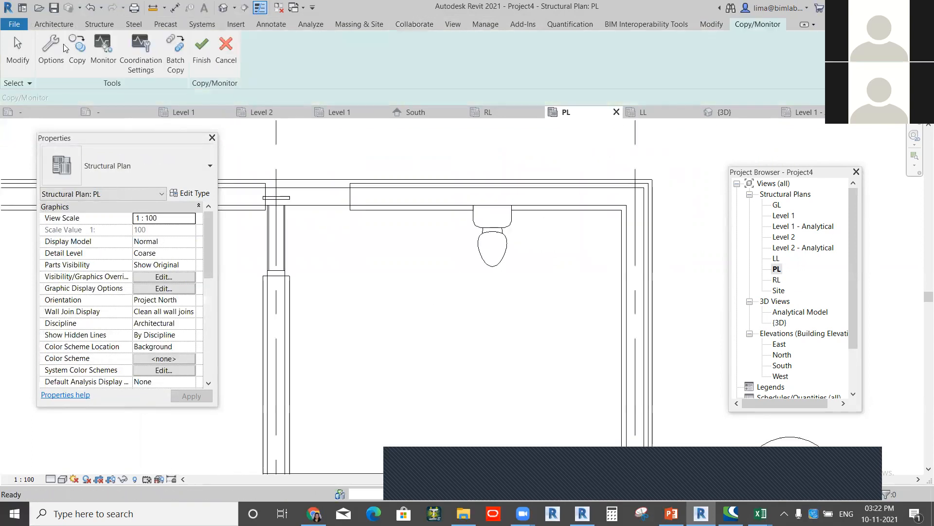
# Step: Set the mapping behavior for Plumbing Fixtures to Specify type mapping in the coordination settings
pyautogui.click(142, 54)
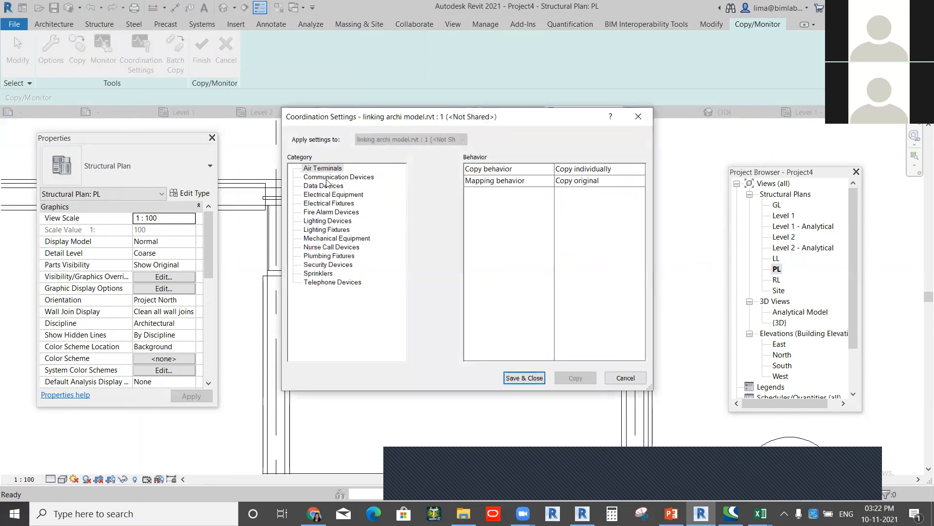
pyautogui.click(329, 257)
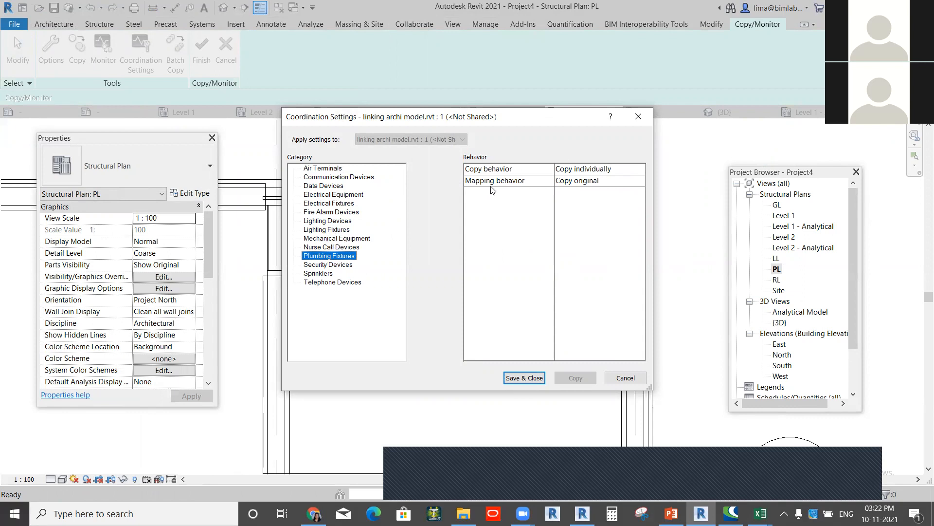
pyautogui.click(639, 181)
pyautogui.click(640, 181)
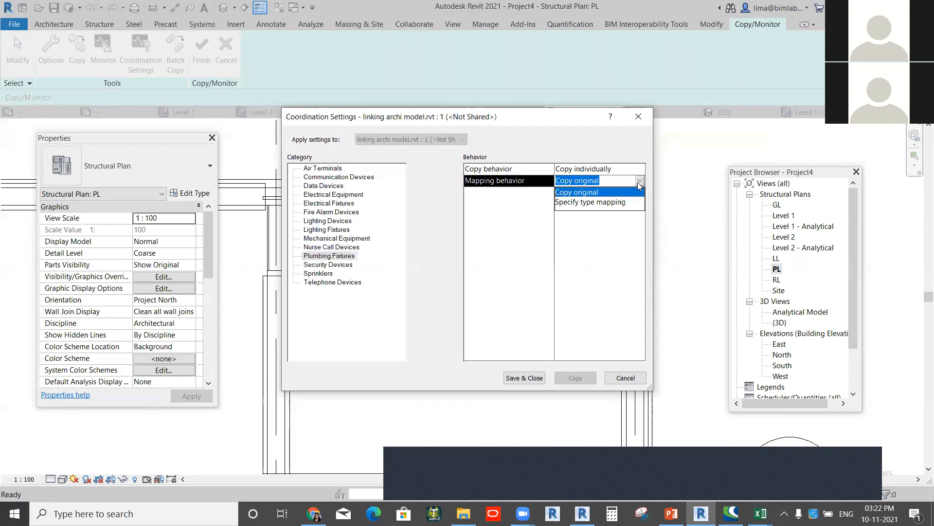
pyautogui.click(590, 202)
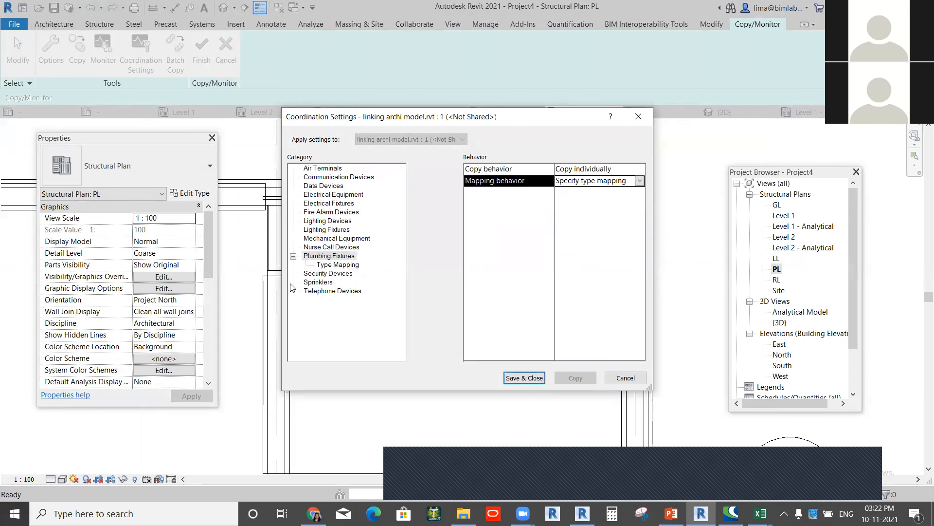
# Step: Map the linked M_Toilet-Domestic-3D type to the host type M_Water Closet - Flush Tank : WC and save the settings
pyautogui.click(341, 265)
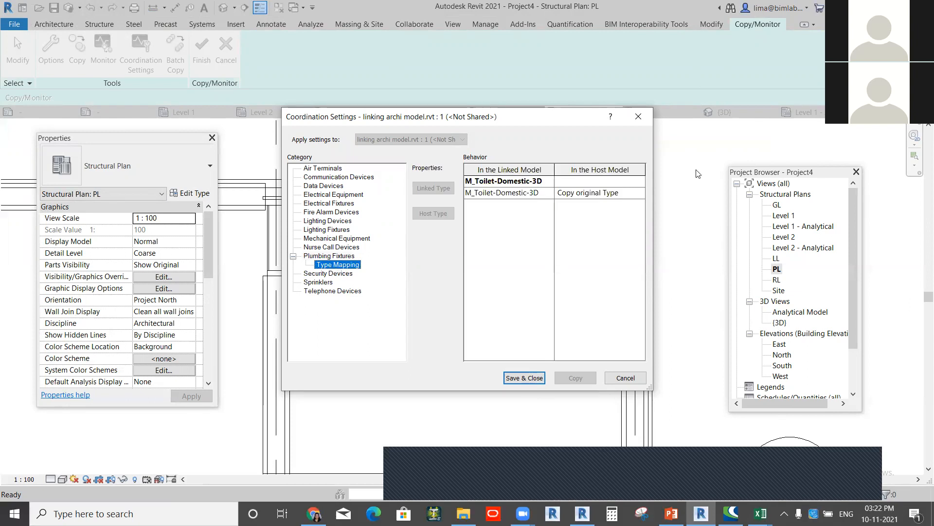
pyautogui.click(641, 192)
pyautogui.click(639, 192)
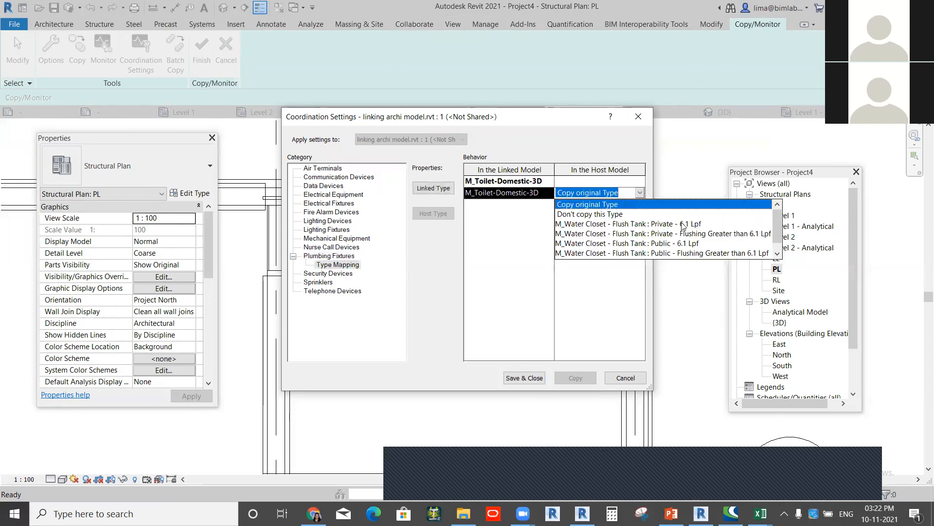
pyautogui.scroll(-1, 663, 232)
pyautogui.click(652, 253)
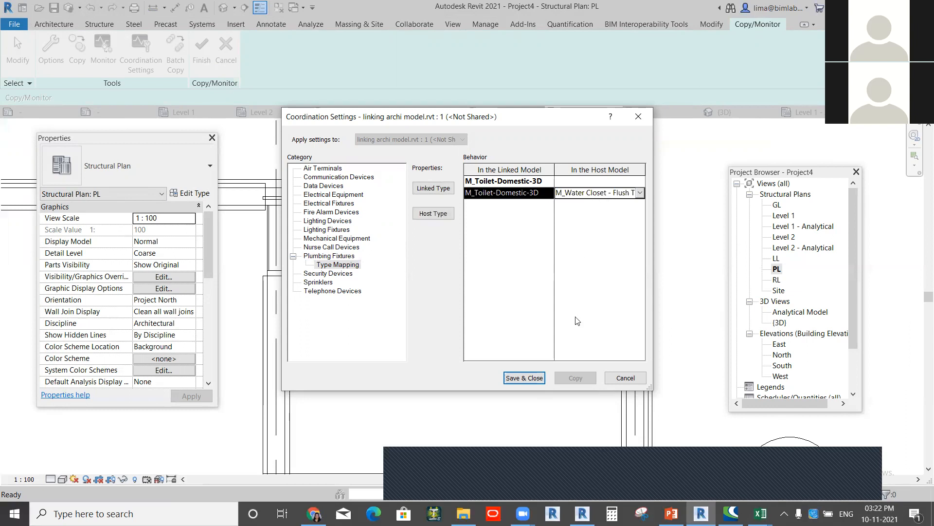
pyautogui.click(534, 378)
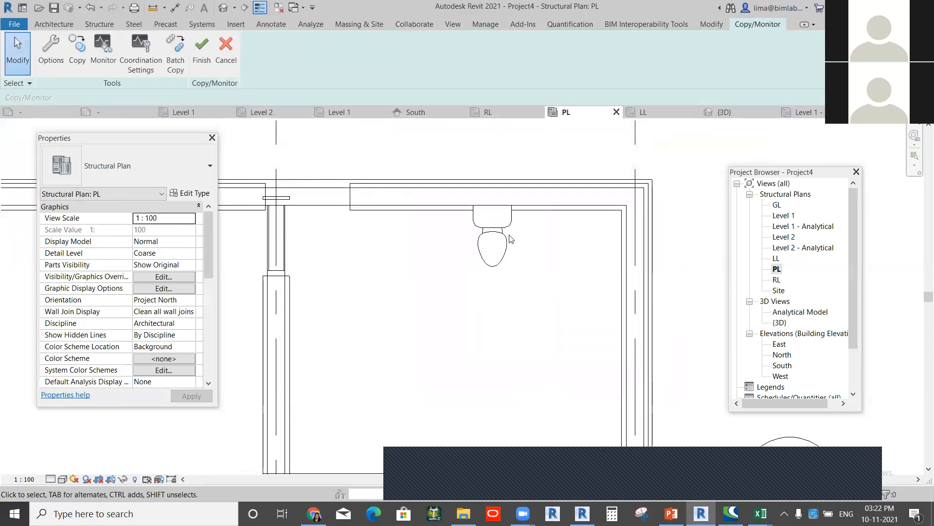
# Step: Copy/monitor the linked toilet in the toilet room and finish the Copy/Monitor session
pyautogui.click(77, 51)
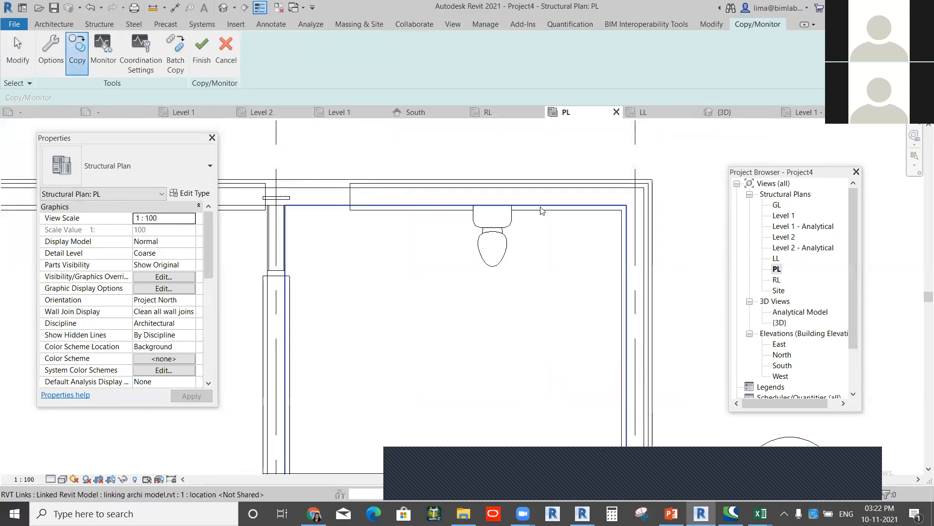
pyautogui.click(490, 257)
pyautogui.scroll(1, 492, 250)
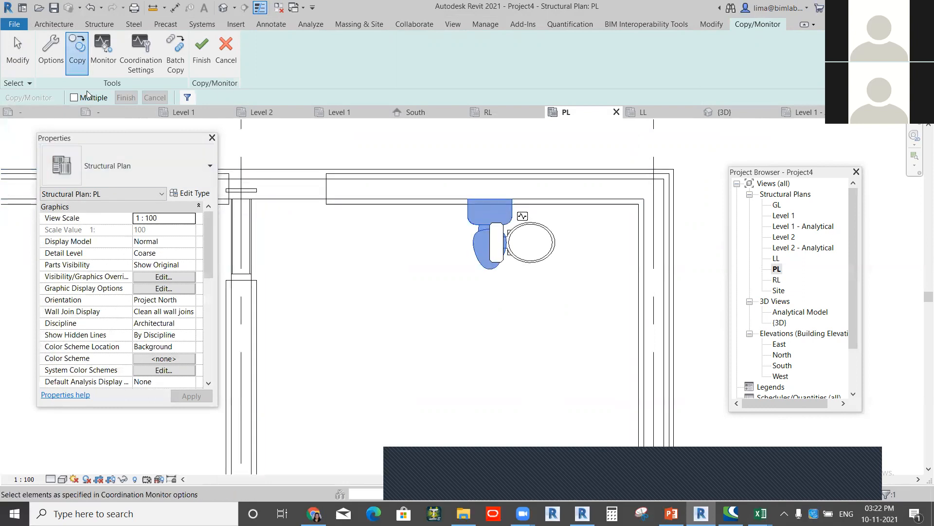
pyautogui.click(201, 51)
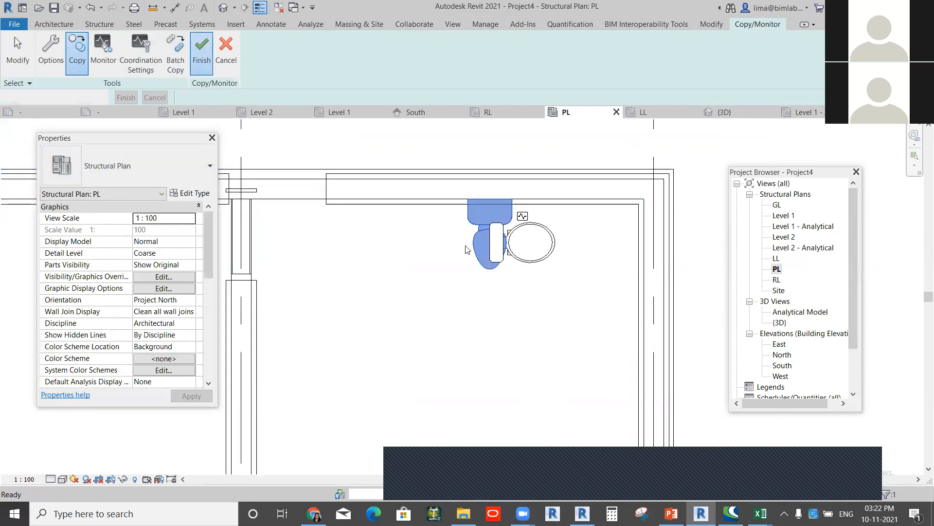
# Step: Rotate the copied WC fixture so its tank faces the wall behind the linked toilet
pyautogui.scroll(6, 498, 223)
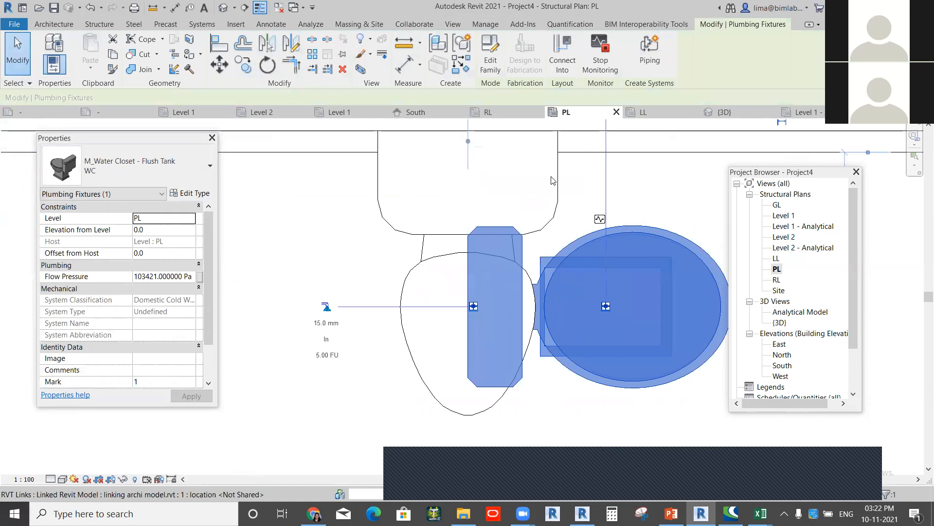
pyautogui.click(555, 179)
pyautogui.scroll(-2, 459, 299)
pyautogui.press('Escape')
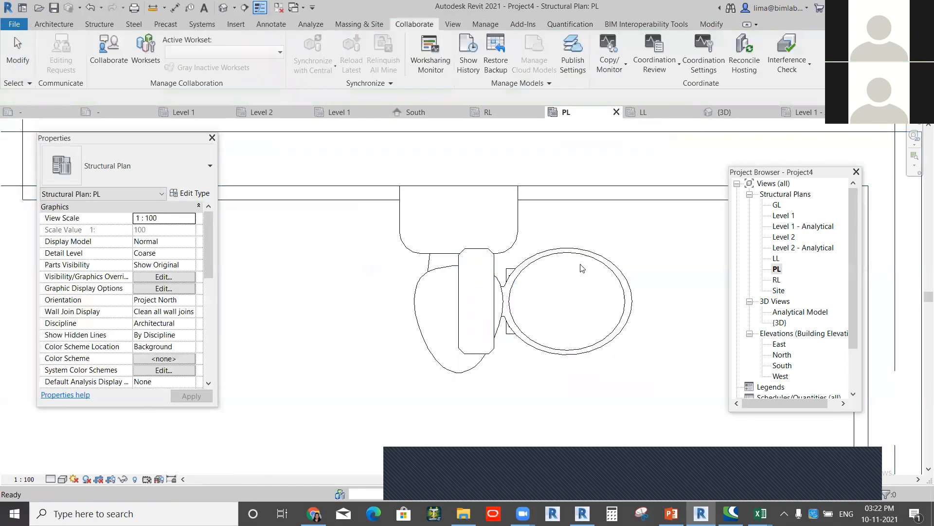
pyautogui.click(598, 259)
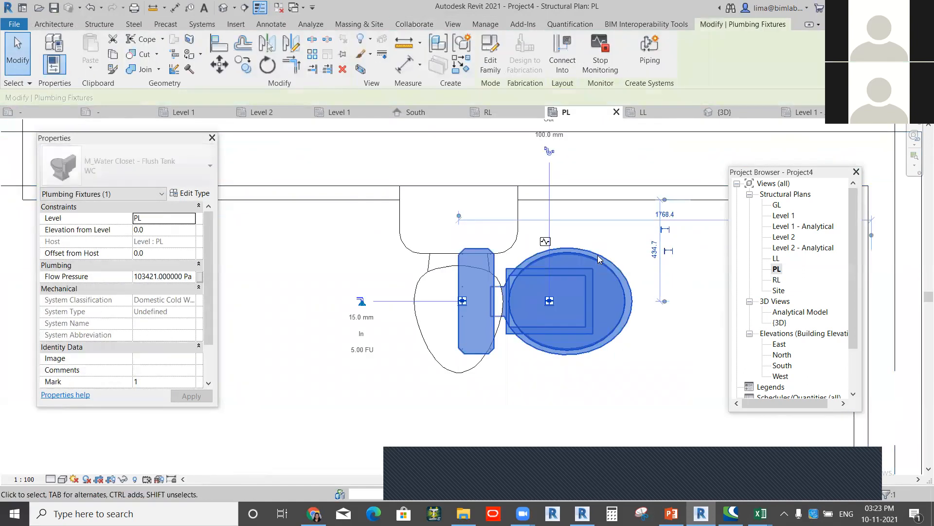
pyautogui.press('space')
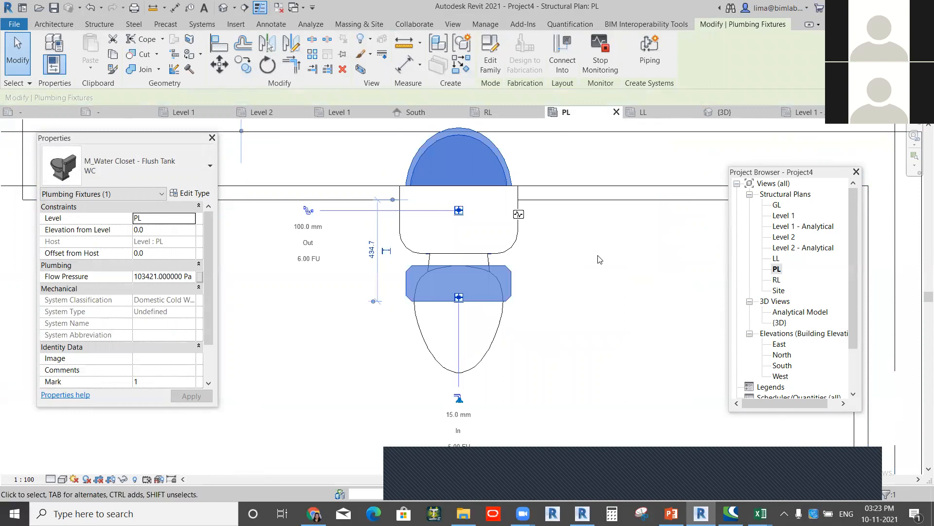
pyautogui.press('space')
pyautogui.press('space')
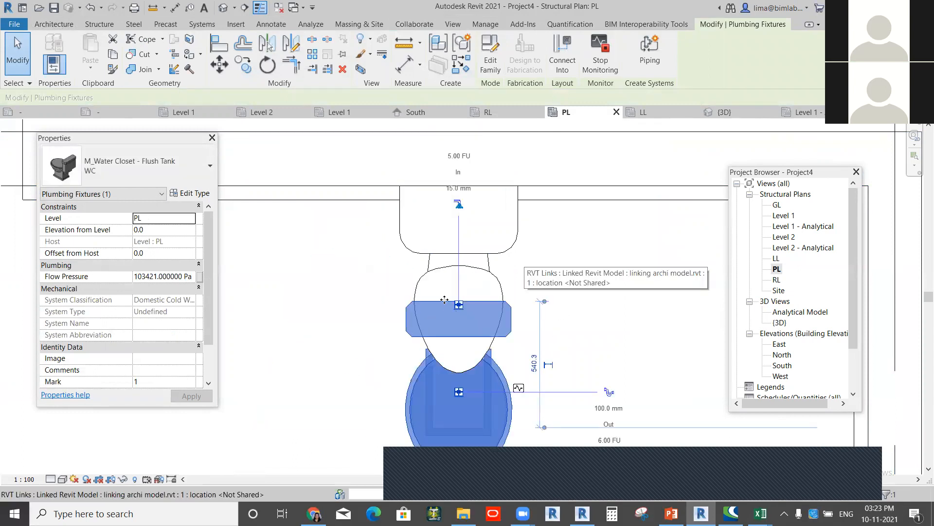
# Step: Move the copied WC fixture over the linked toilet so its tank sits against the wall, and deselect it
pyautogui.moveTo(450, 193); pyautogui.dragTo(465, 188)
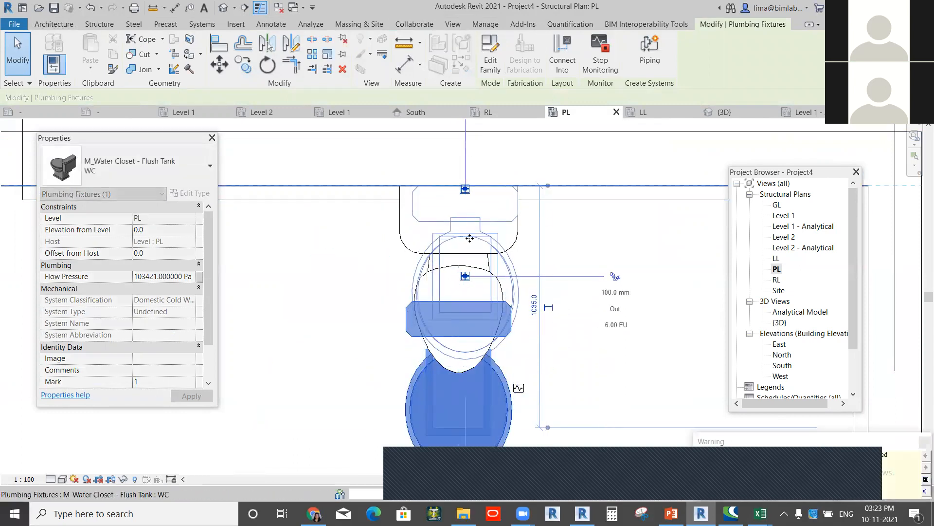
pyautogui.scroll(2, 468, 208)
pyautogui.click(245, 250)
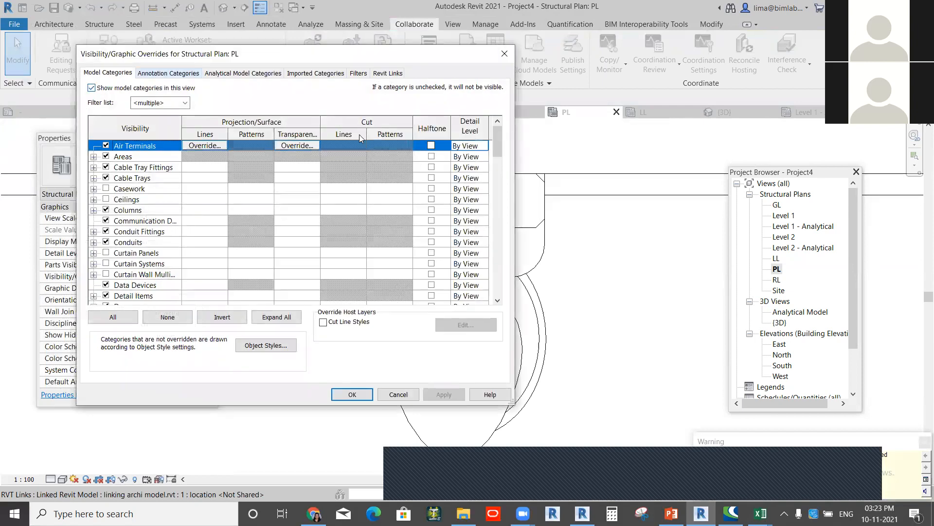
# Step: Set the PL view's display of linking archi model.rvt to Custom, with its model categories also set to Custom
pyautogui.click(387, 73)
pyautogui.click(363, 128)
pyautogui.click(249, 97)
pyautogui.click(192, 65)
pyautogui.click(131, 64)
pyautogui.scroll(-6, 122, 243)
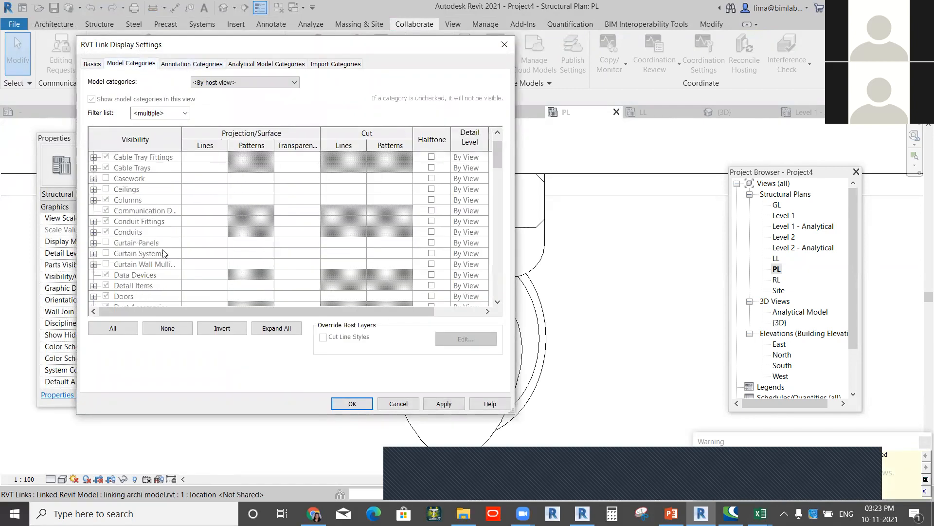
pyautogui.click(214, 83)
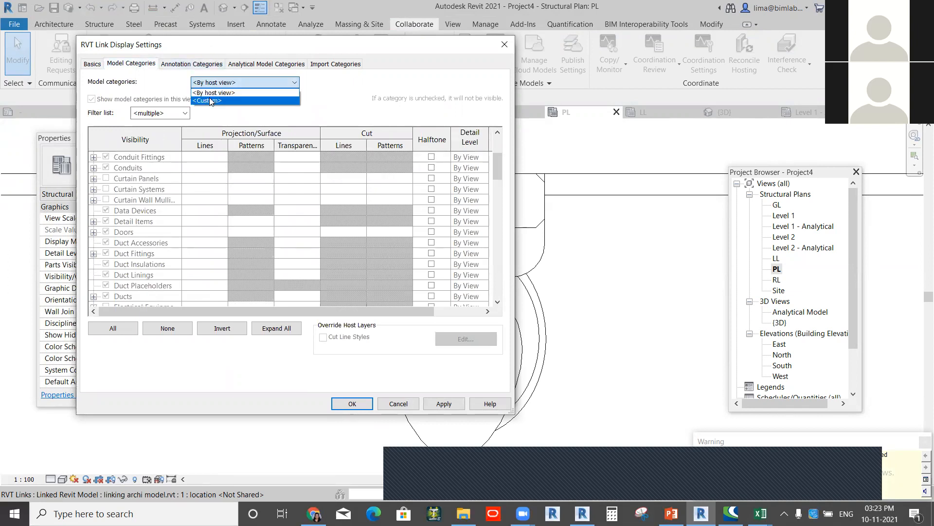
pyautogui.click(208, 95)
# Step: Hide the linked model's Plumbing Fixtures category in the PL plan and apply the visibility overrides
pyautogui.scroll(-6, 108, 272)
pyautogui.scroll(-4, 109, 271)
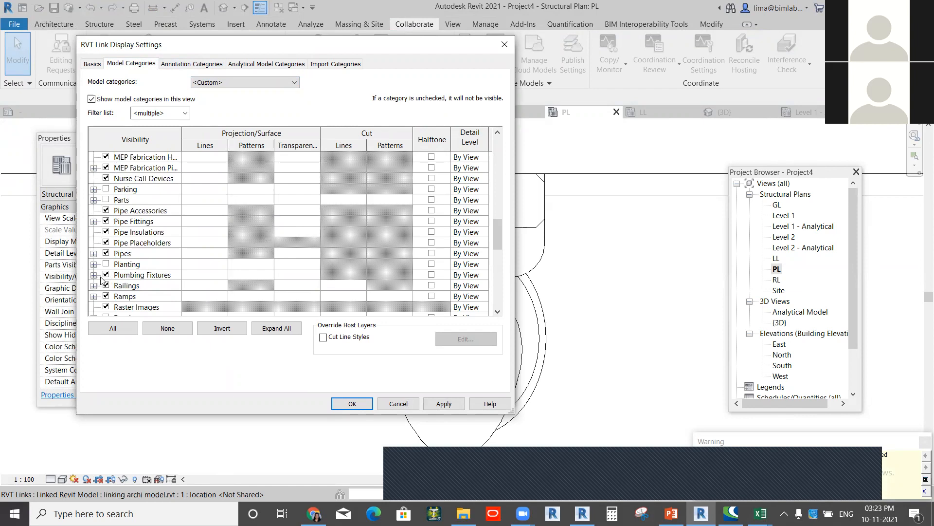
pyautogui.click(103, 277)
pyautogui.click(352, 404)
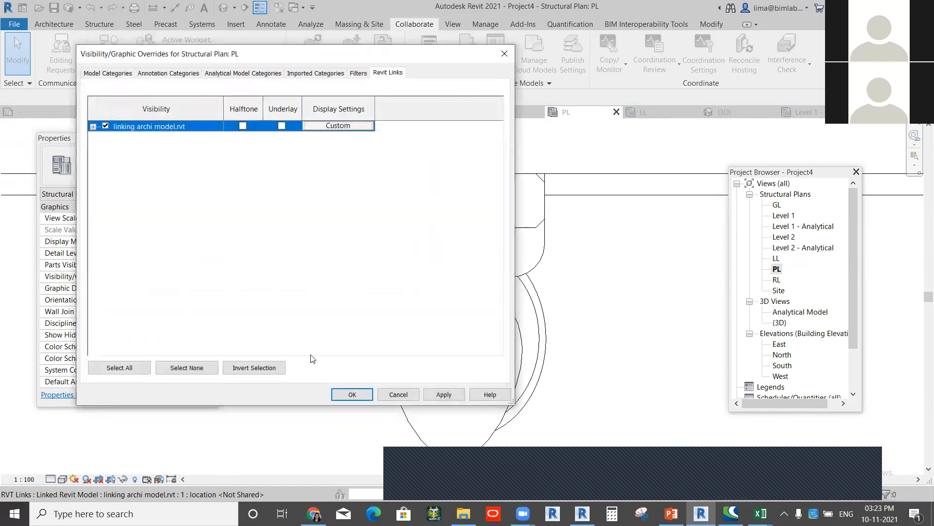
pyautogui.click(353, 395)
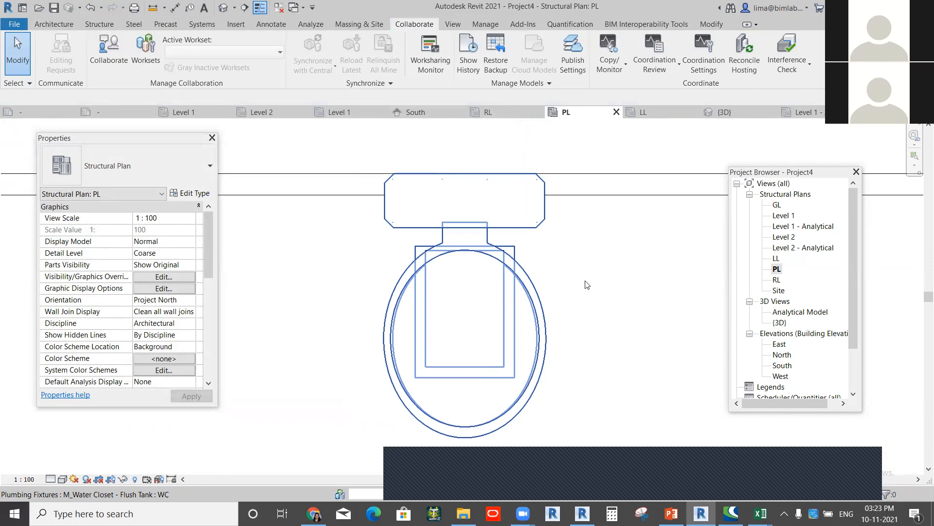
pyautogui.scroll(2, 552, 376)
pyautogui.scroll(-5, 552, 376)
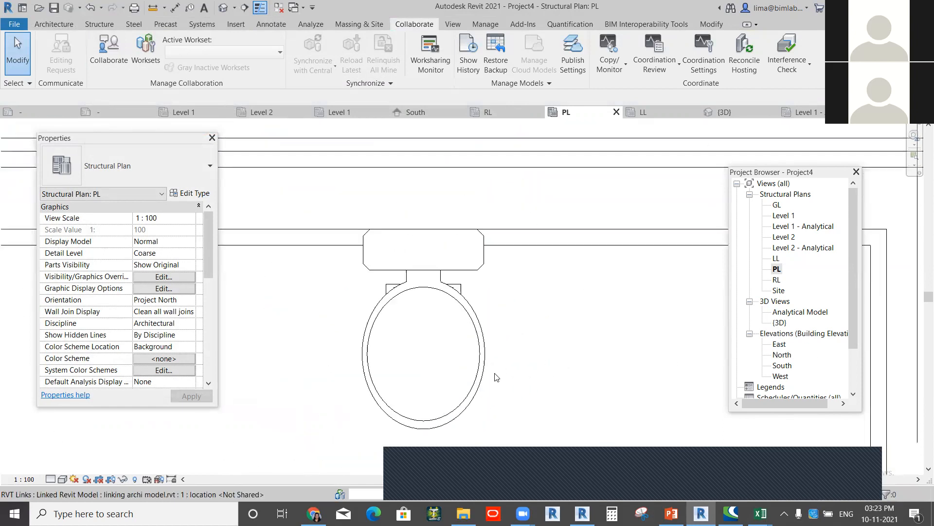
pyautogui.scroll(-2, 528, 302)
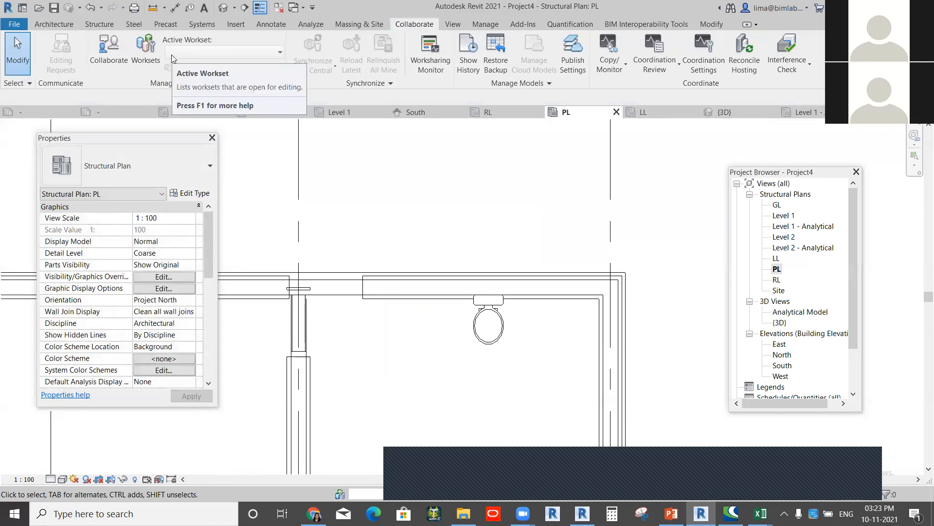
# Step: Enable worksharing with the Shared Levels and Grids and Workset1 worksets, and add a workset named WORKSET2 visible in all views
pyautogui.click(146, 54)
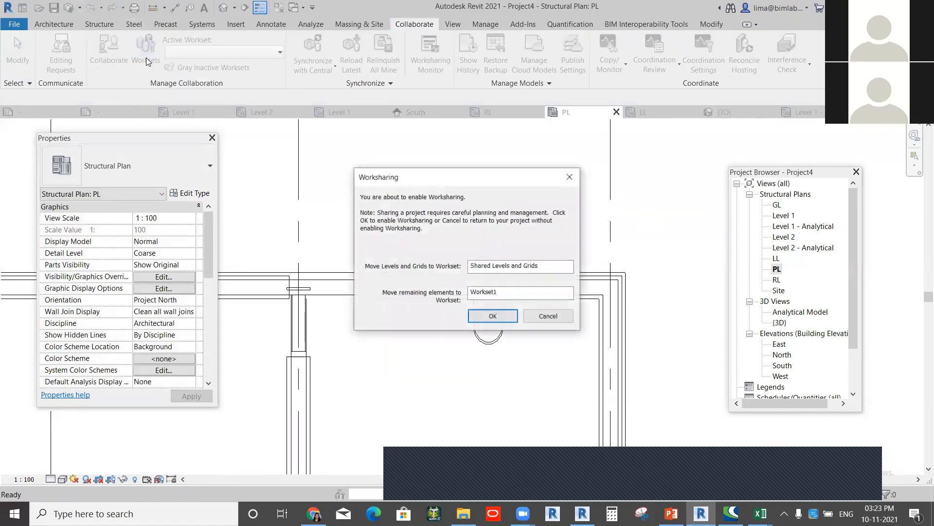
pyautogui.click(492, 316)
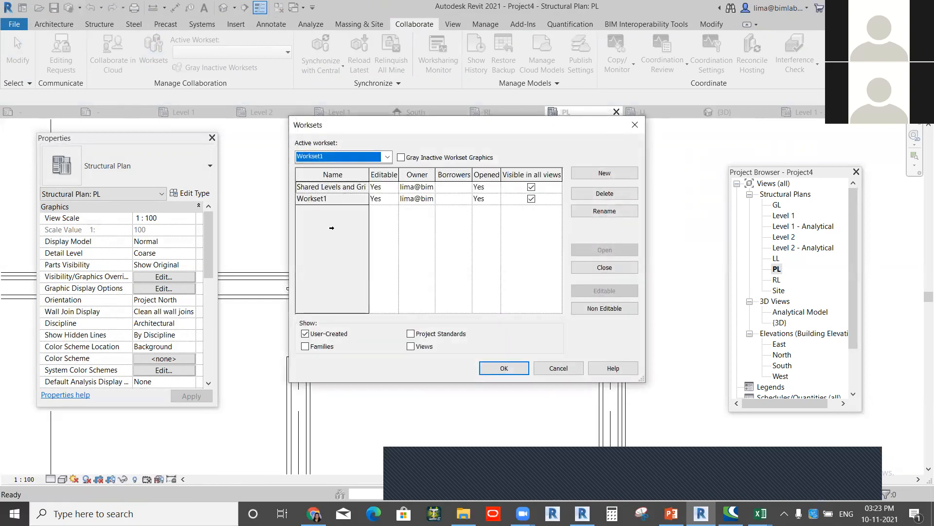
pyautogui.click(607, 174)
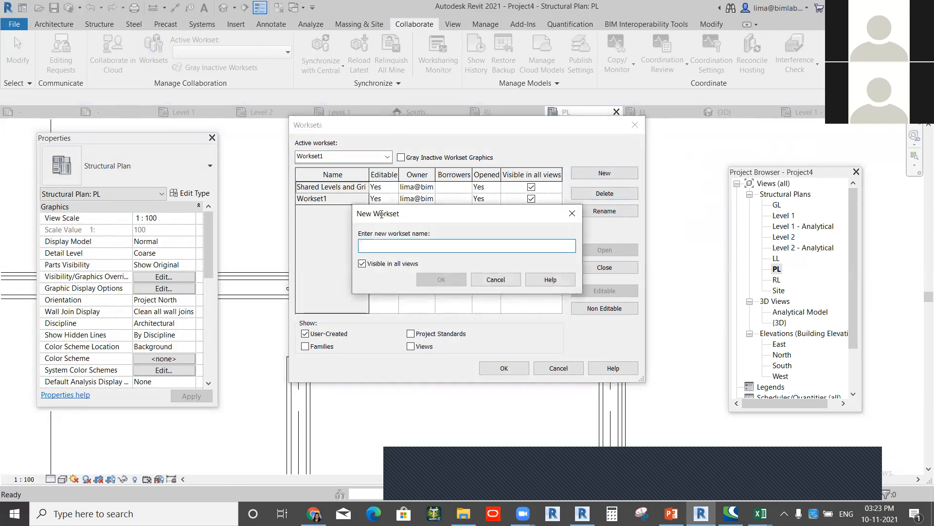
pyautogui.write('WORKSET2')
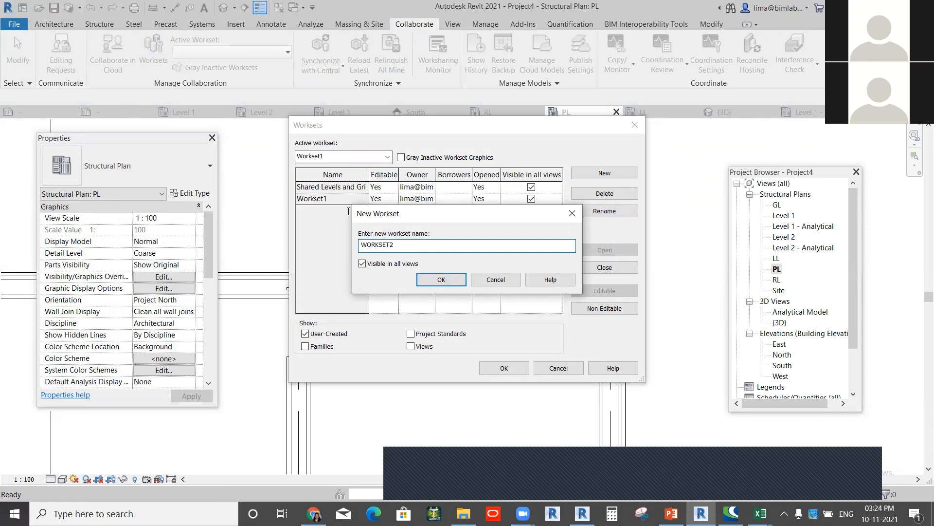
pyautogui.click(453, 286)
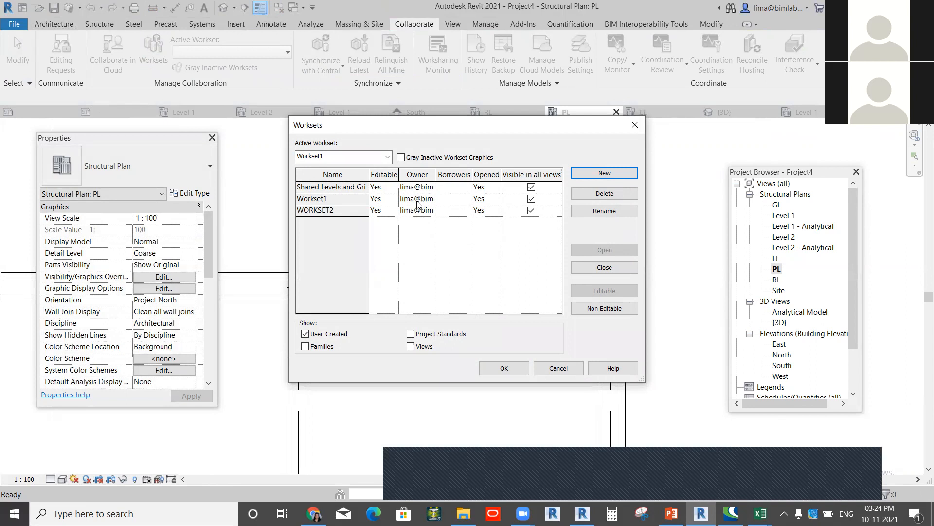
# Step: Keep Workset1 editable, accept the workset list and make WORKSET2 the active workset
pyautogui.click(385, 199)
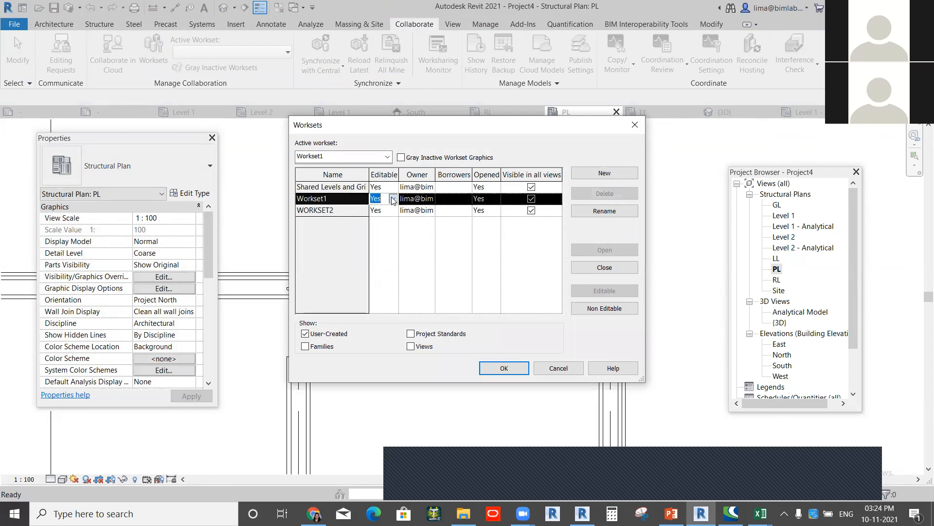
pyautogui.click(386, 200)
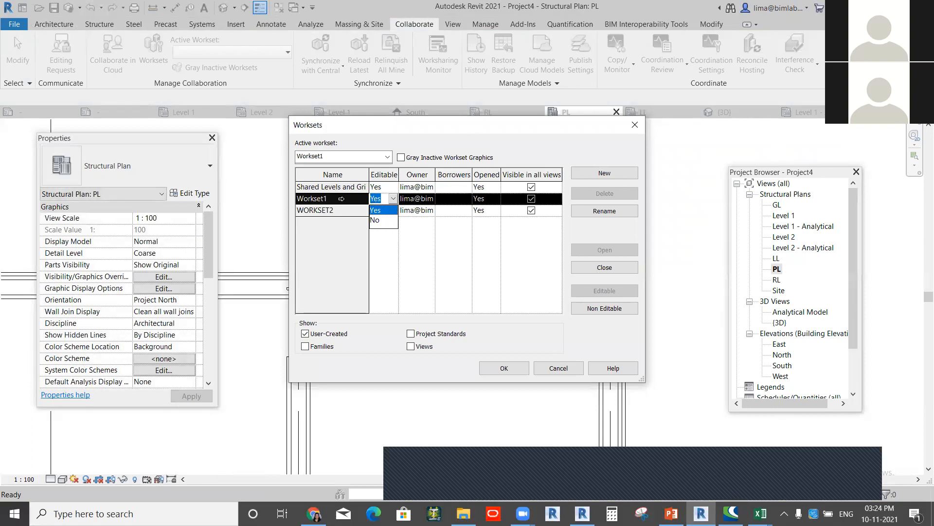
pyautogui.click(340, 237)
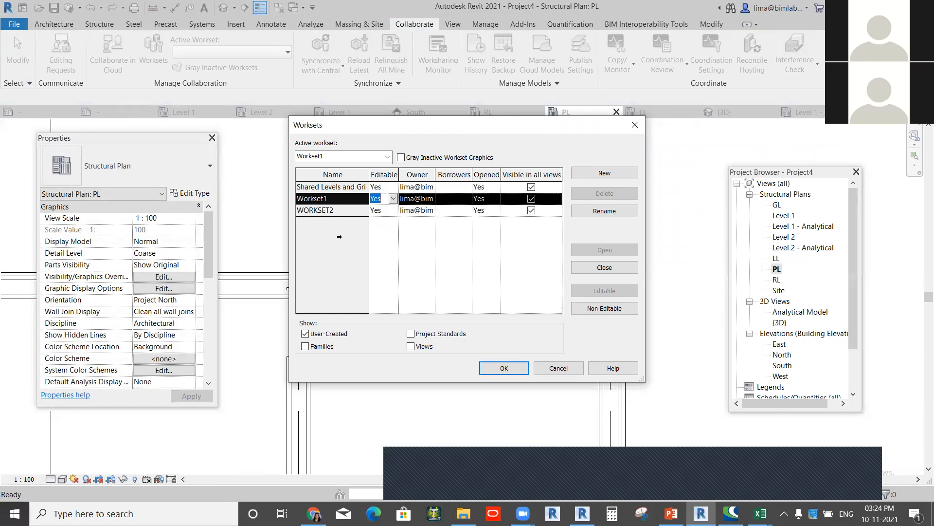
pyautogui.click(506, 367)
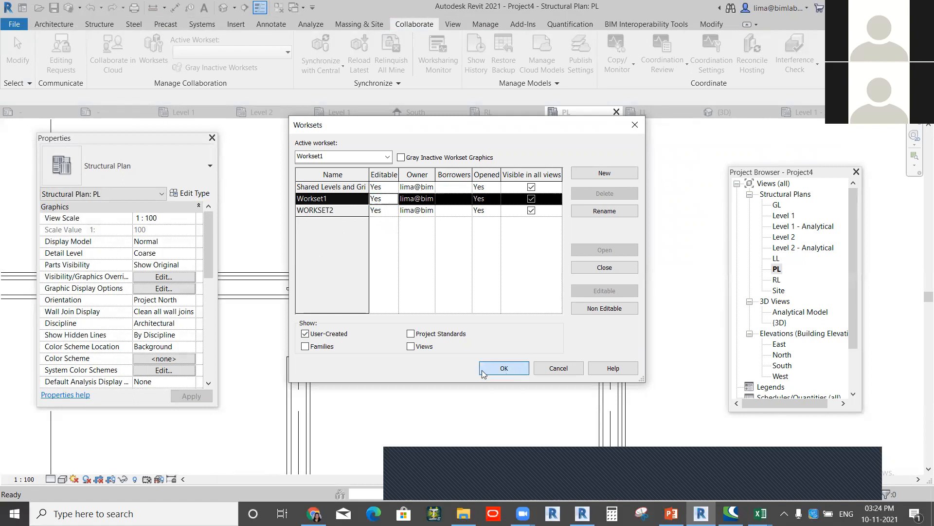
pyautogui.click(496, 265)
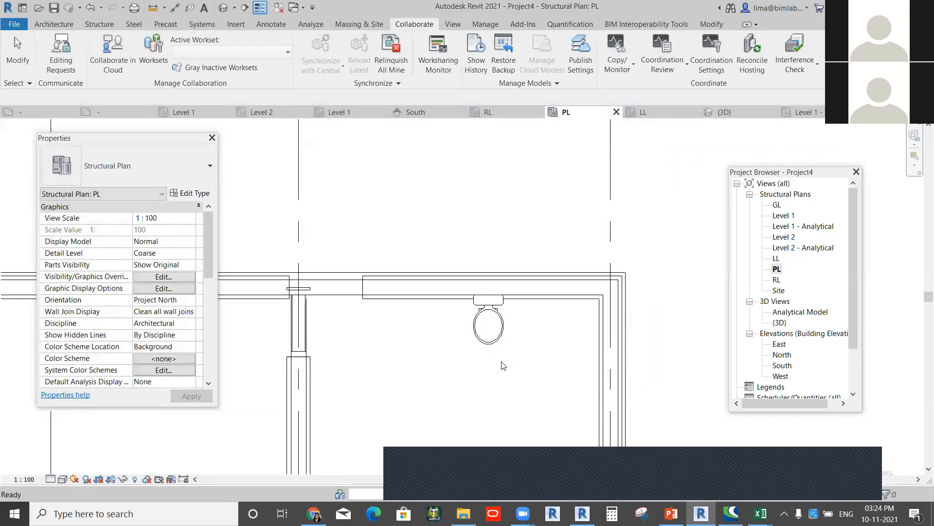
# Step: Gray out the inactive worksets across the whole PL plan, switch the graying off again and keep WORKSET2 active
pyautogui.click(219, 68)
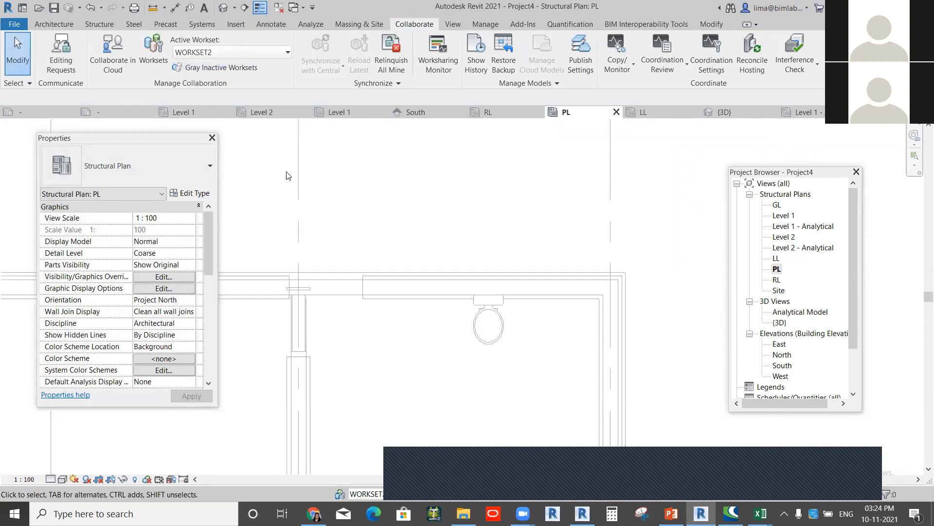
pyautogui.scroll(-2, 418, 253)
pyautogui.scroll(-3, 418, 253)
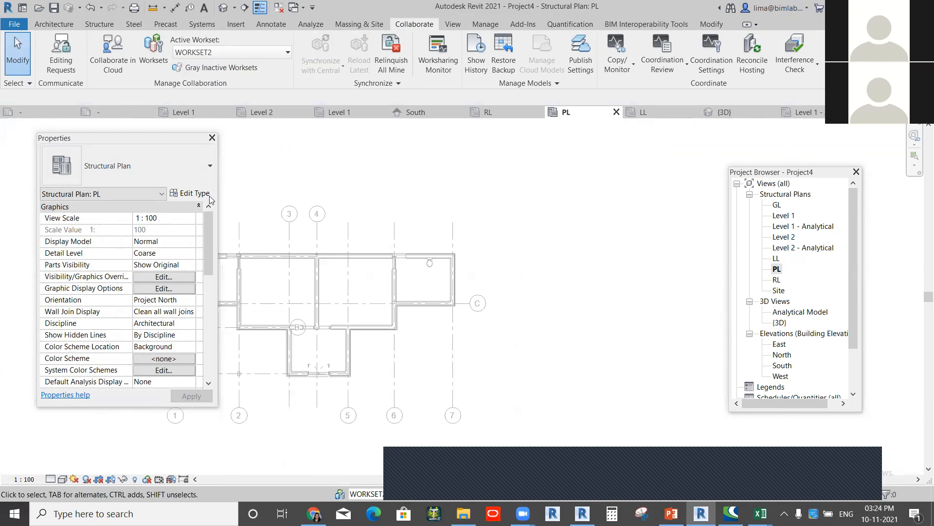
pyautogui.moveTo(380, 203); pyautogui.dragTo(508, 182, button='middle')
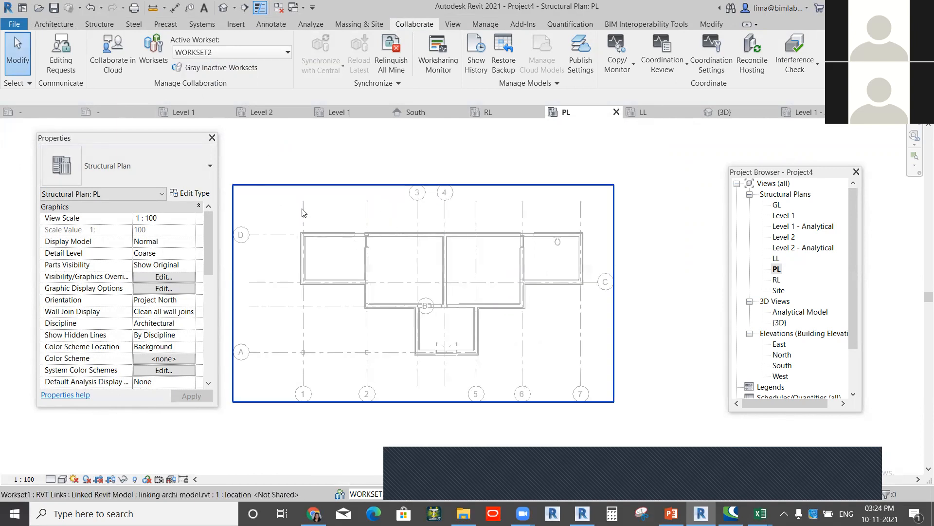
pyautogui.click(252, 68)
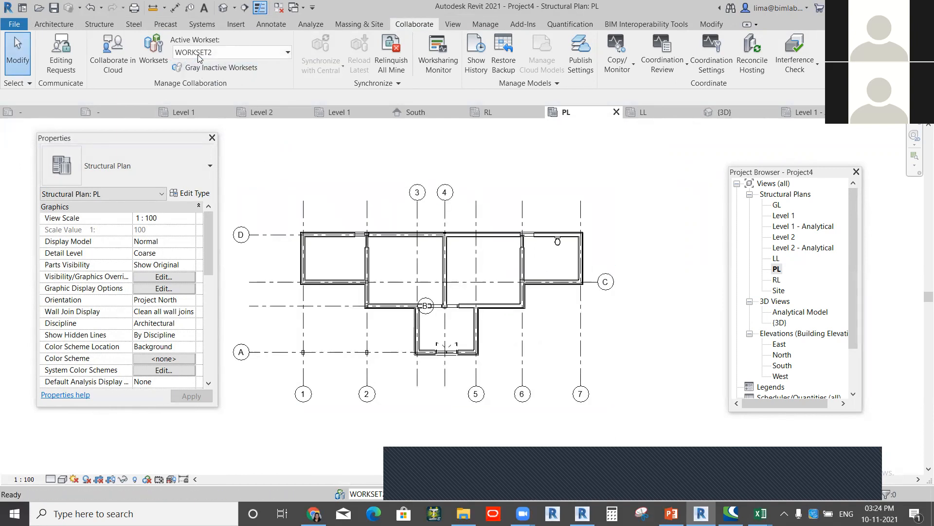
pyautogui.click(244, 52)
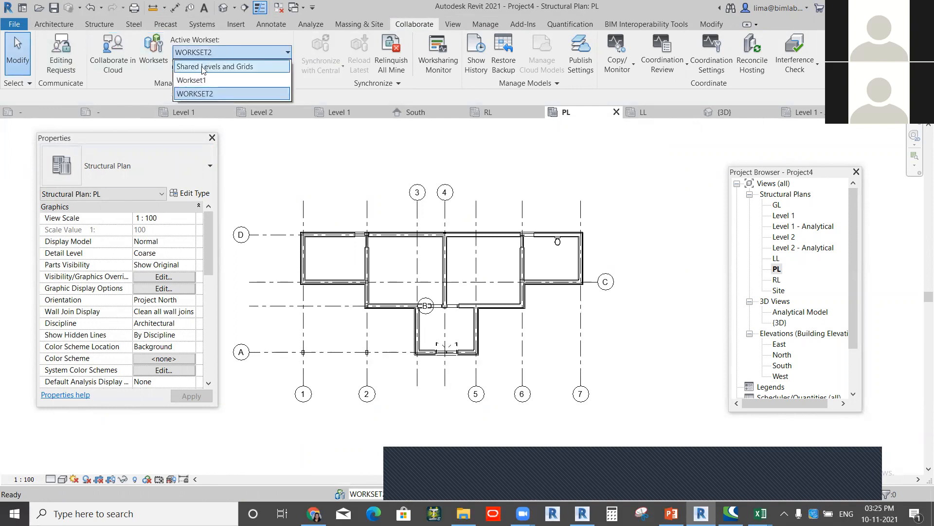
pyautogui.click(288, 95)
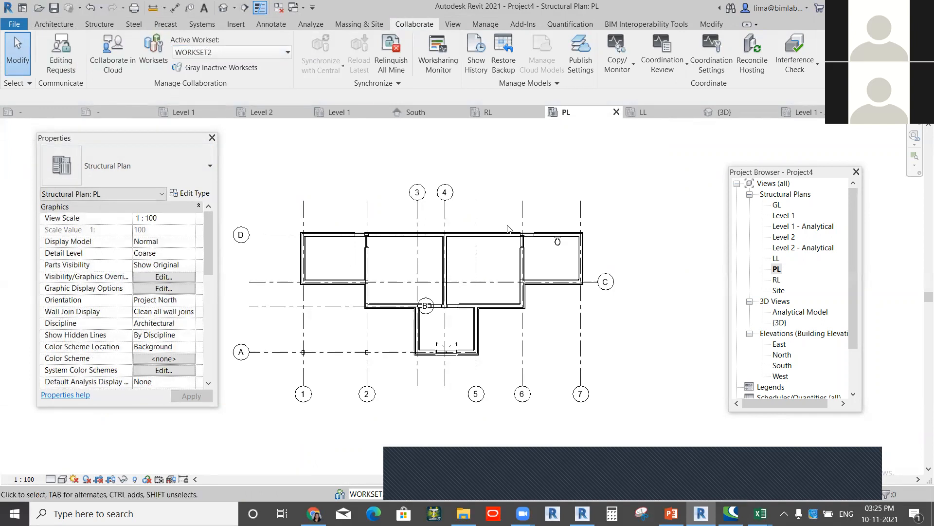
# Step: Start the Brace command and look through the instance properties of the UB305x165x40 brace
pyautogui.click(100, 24)
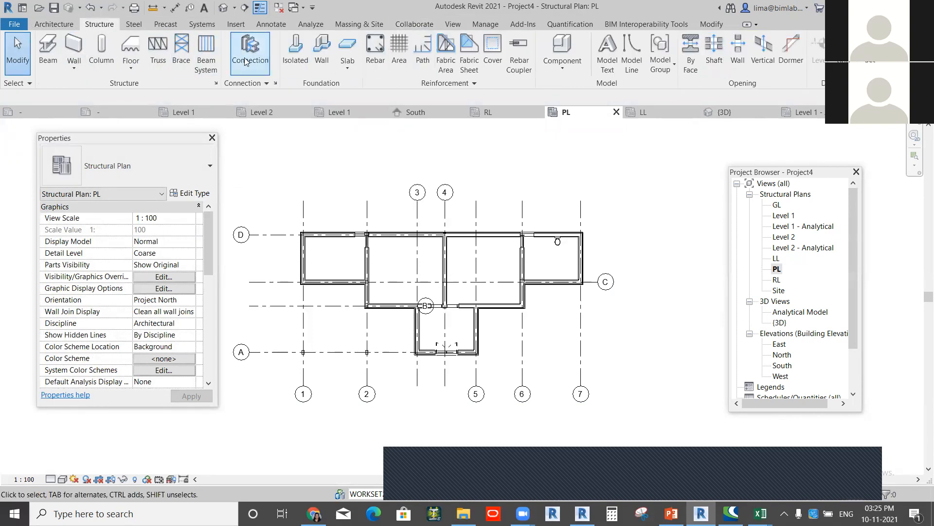
pyautogui.click(181, 52)
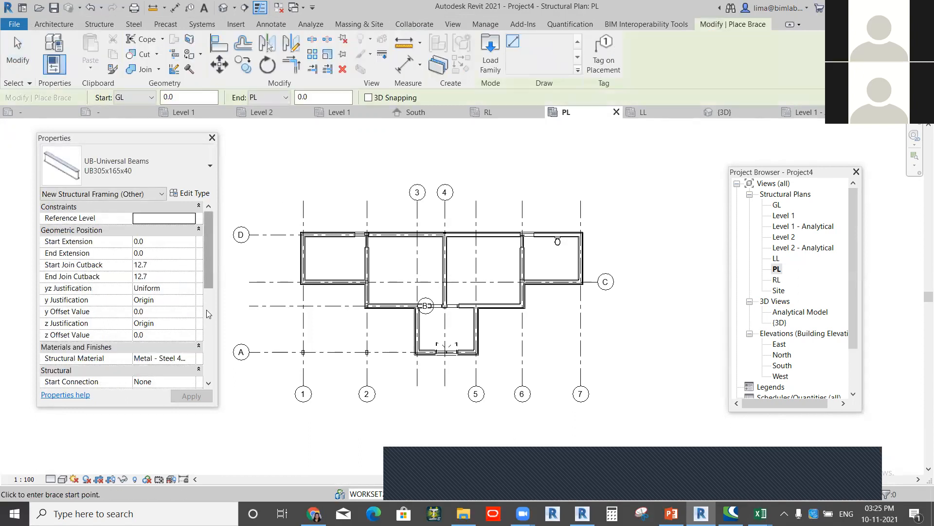
pyautogui.moveTo(203, 301); pyautogui.dragTo(194, 300)
pyautogui.scroll(-5, 196, 363)
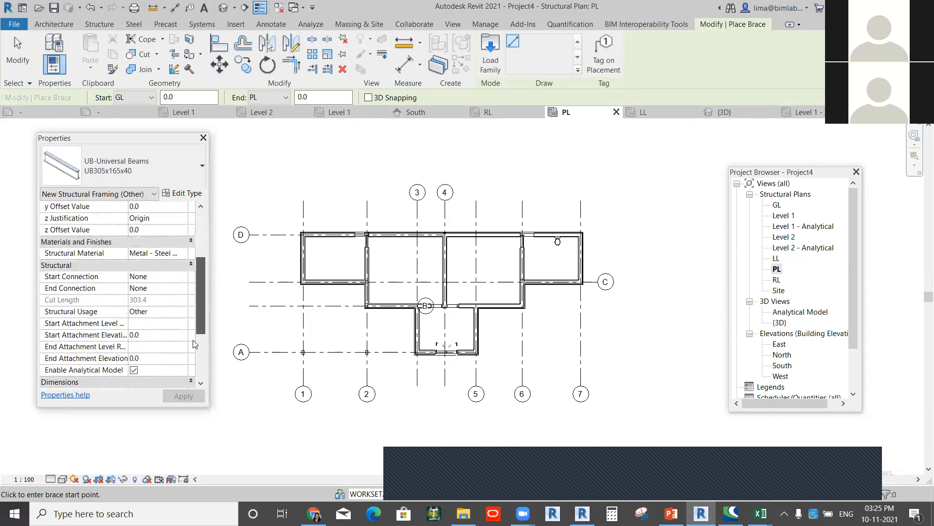
pyautogui.scroll(5, 193, 240)
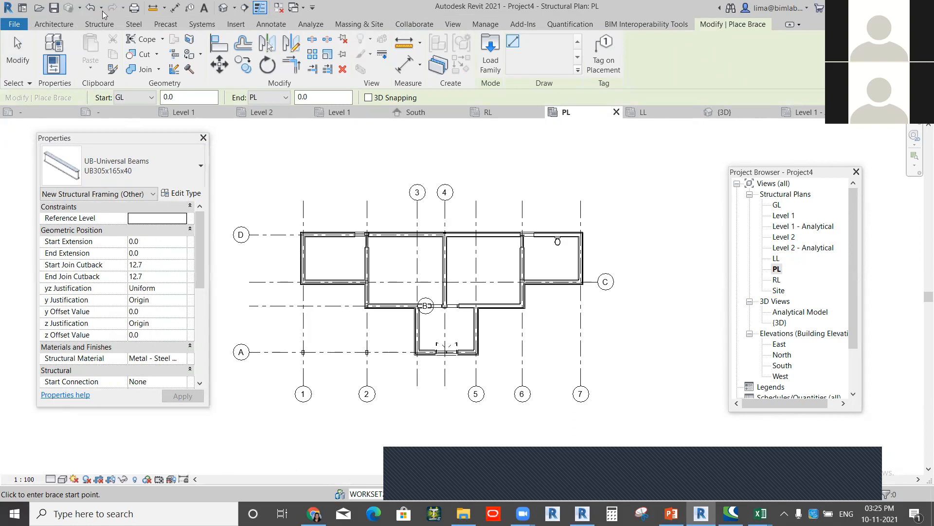
# Step: Start the Beam command with UB305x165x40, widen the Properties palette and review the beam's instance properties
pyautogui.click(97, 24)
pyautogui.click(48, 48)
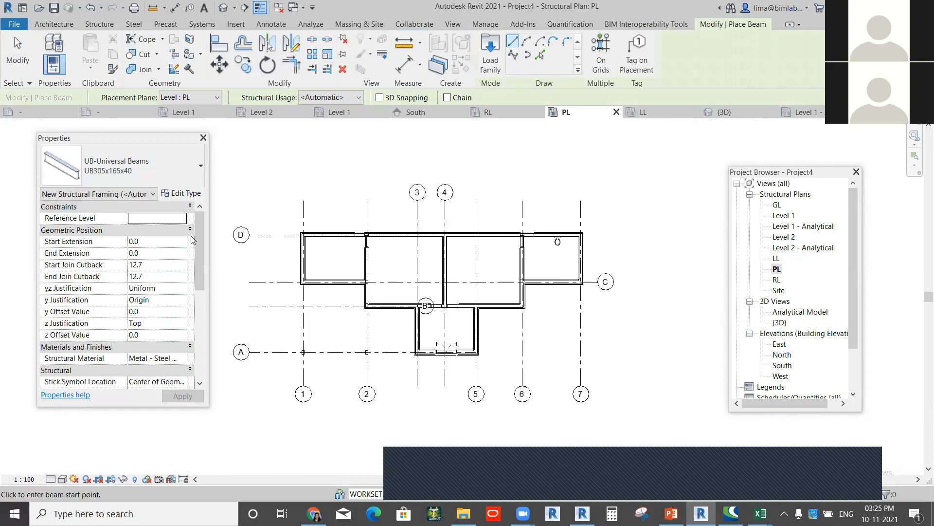
pyautogui.moveTo(208, 232); pyautogui.dragTo(258, 226)
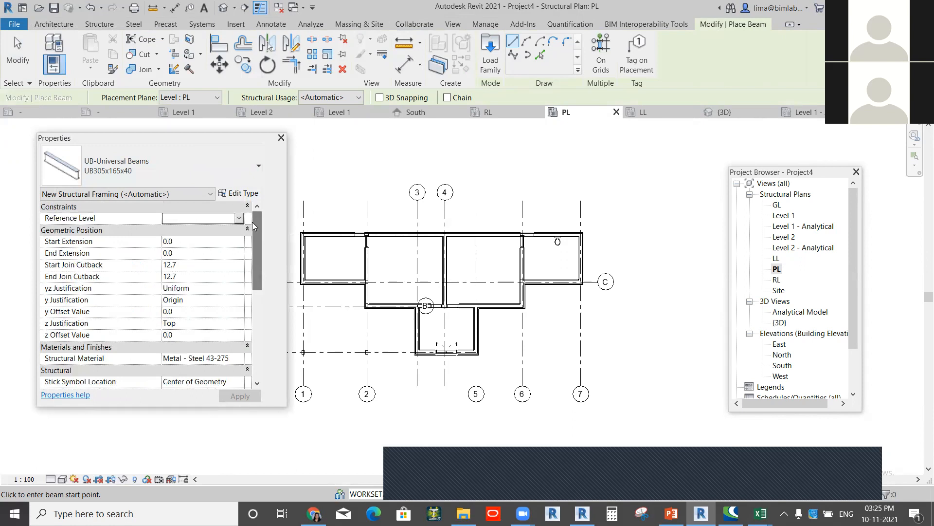
pyautogui.moveTo(257, 234); pyautogui.dragTo(257, 248)
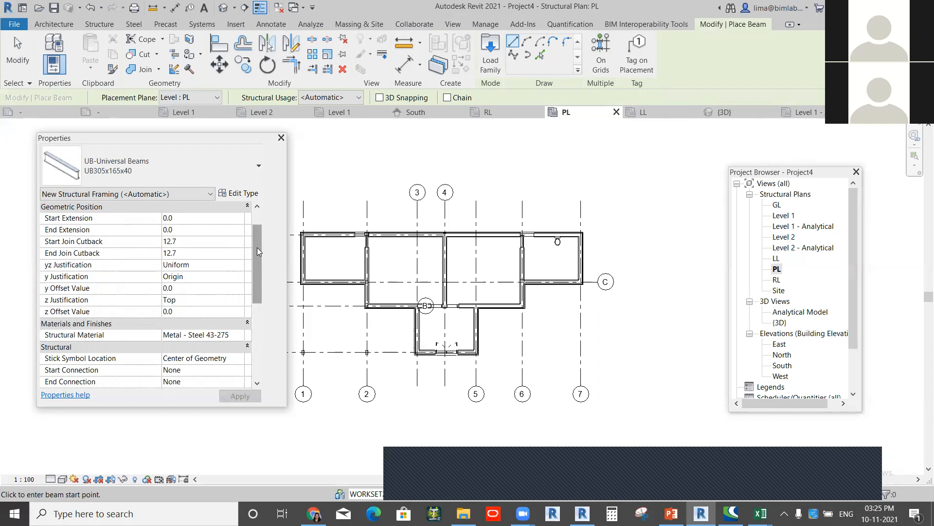
pyautogui.moveTo(257, 248); pyautogui.dragTo(261, 292)
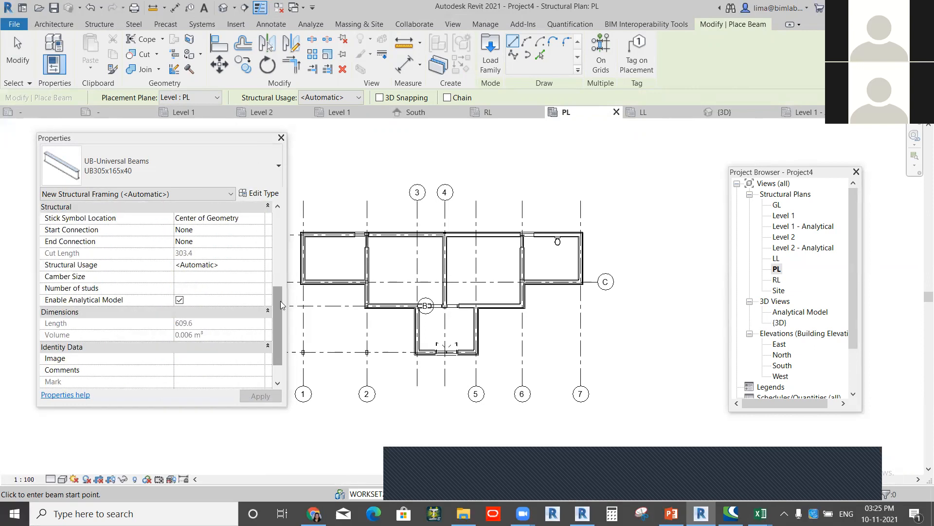
pyautogui.click(281, 221)
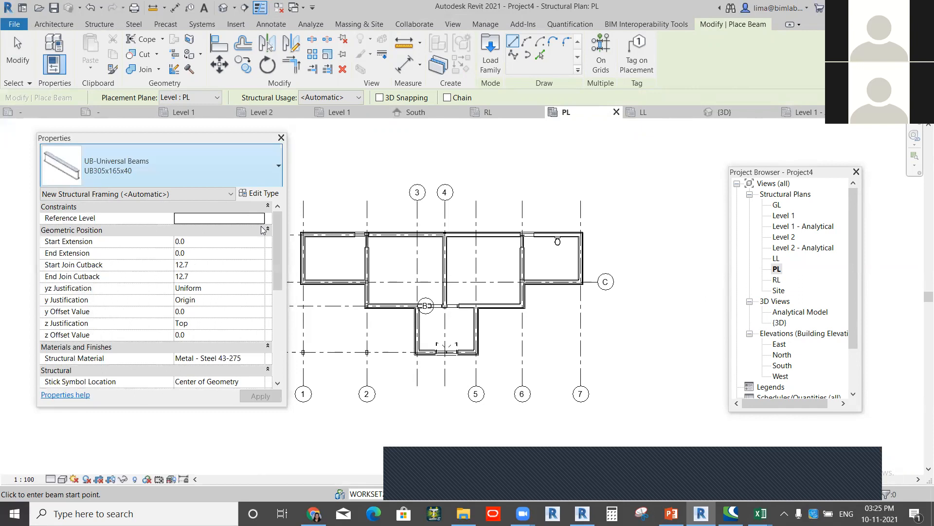
# Step: Examine the beam's yz Justification options and its material, structural, dimension and identity properties
pyautogui.scroll(-1, 281, 237)
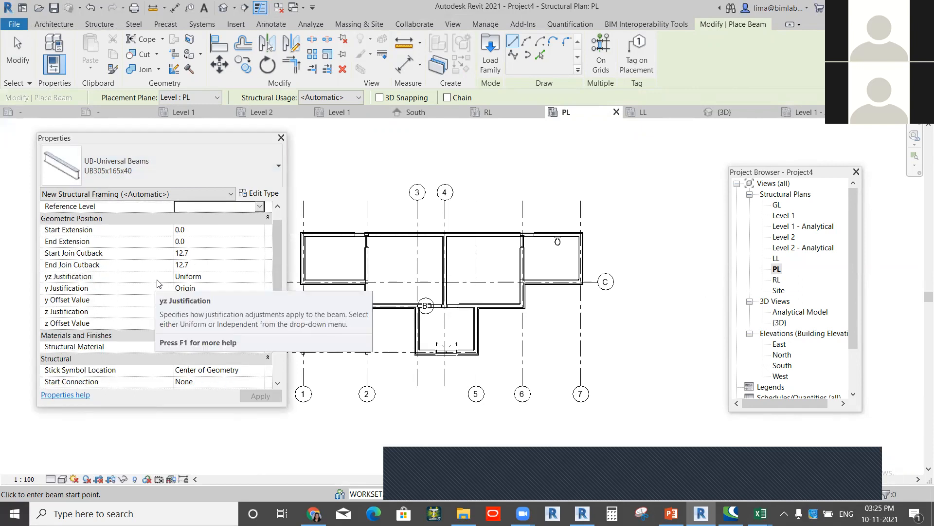
pyautogui.click(260, 276)
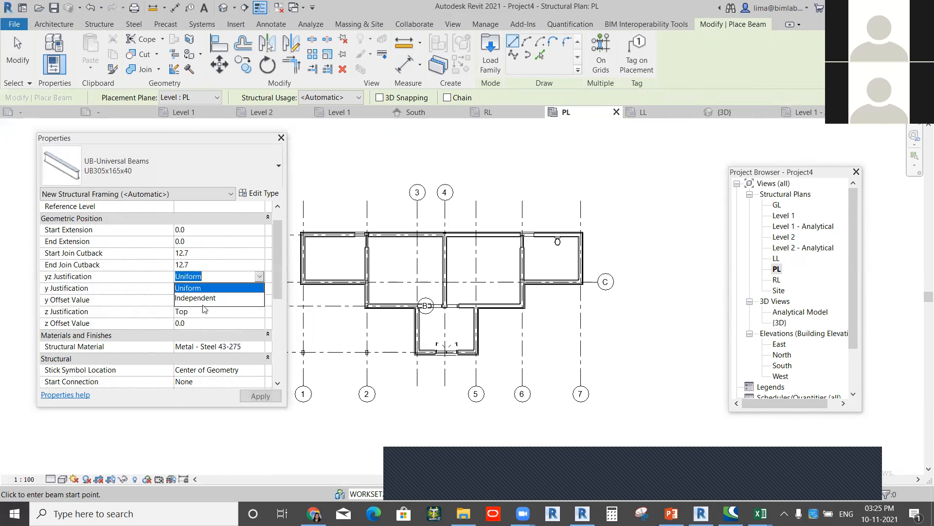
pyautogui.scroll(-5, 276, 296)
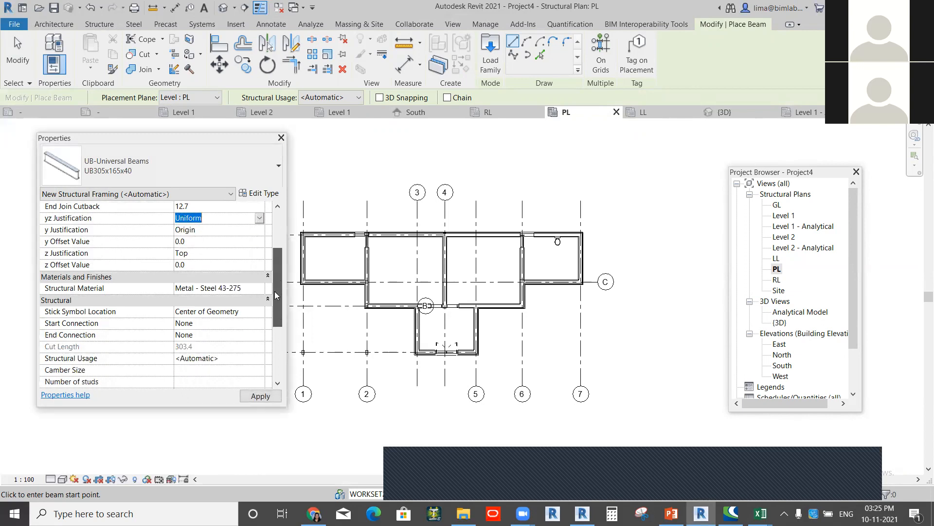
pyautogui.scroll(-2, 276, 296)
pyautogui.scroll(-1, 267, 304)
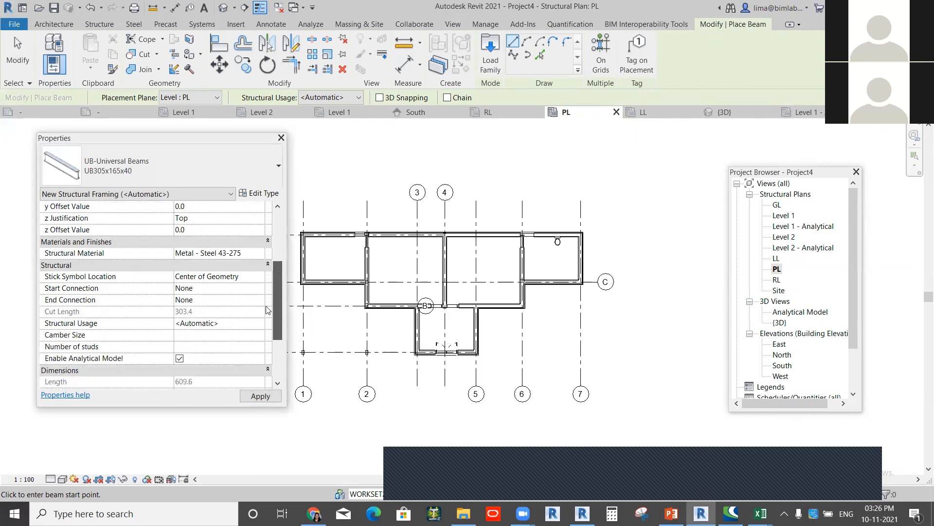
pyautogui.scroll(-2, 263, 324)
pyautogui.scroll(-5, 263, 325)
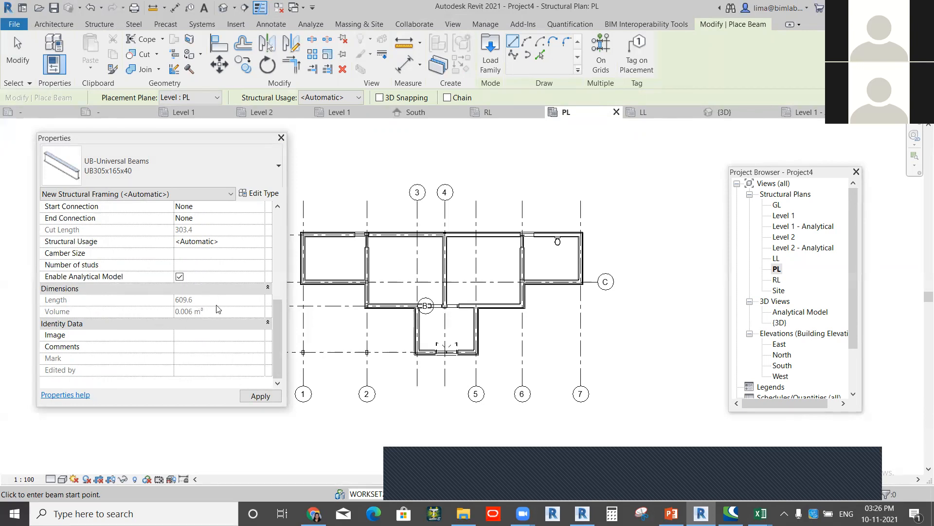
# Step: Review the type parameters of the UB305x165x40 beam, including dimensions and structural analysis values, and close them
pyautogui.click(255, 194)
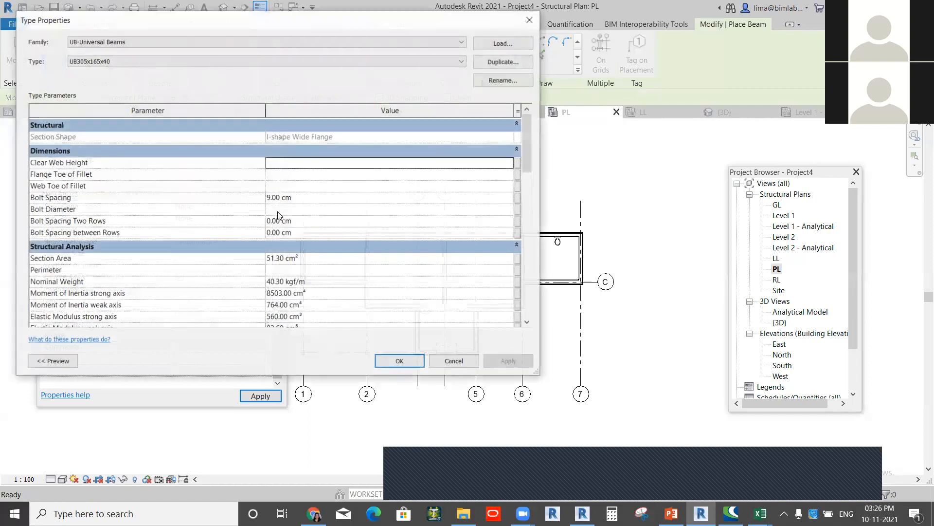
pyautogui.scroll(-12, 279, 214)
pyautogui.moveTo(533, 265); pyautogui.dragTo(530, 175)
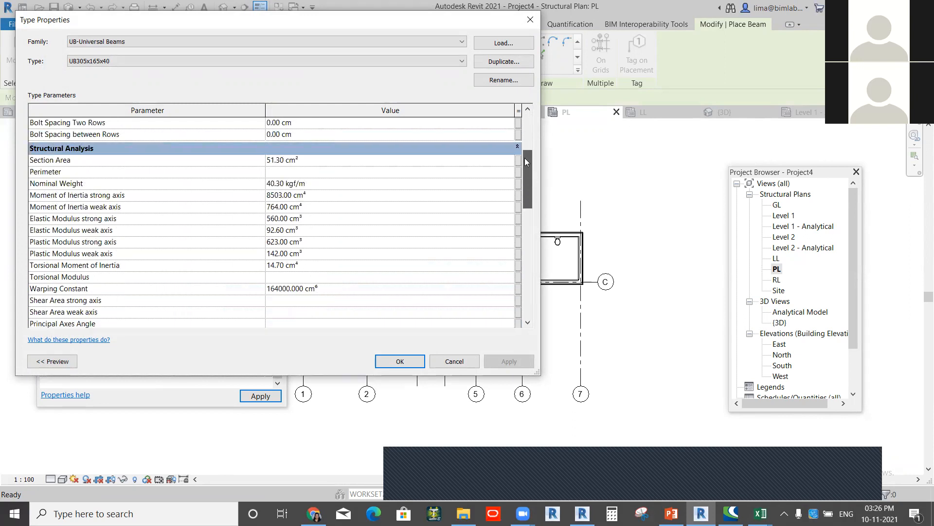
pyautogui.moveTo(525, 158); pyautogui.dragTo(524, 146)
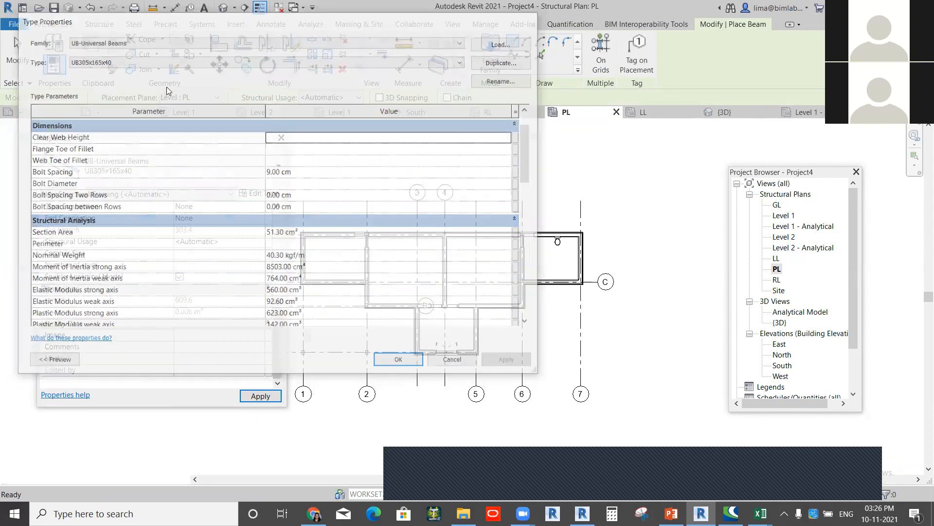
# Step: Place a horizontal M_Howe Flat Truss about 18300 mm long above the building plan on level PL, keeping Stick Symbol Location at Bearing Chord
pyautogui.click(100, 25)
pyautogui.click(158, 55)
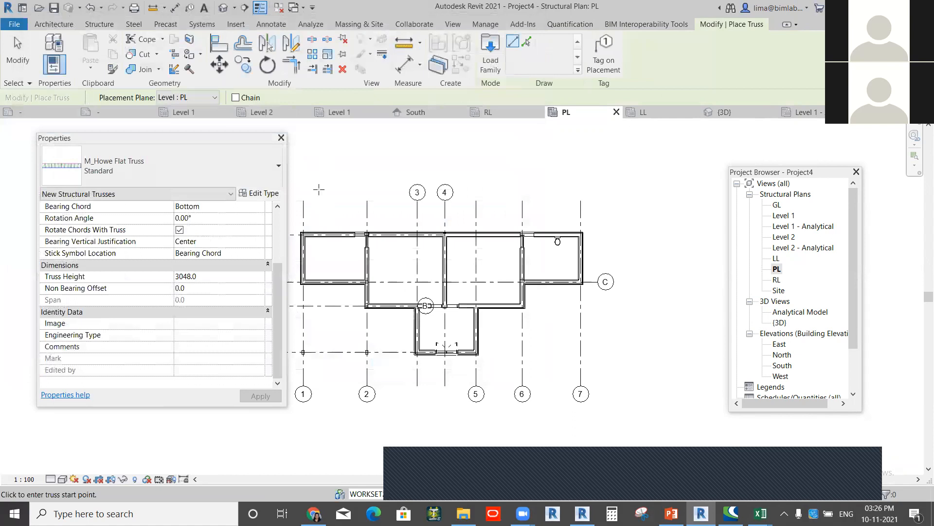
pyautogui.click(258, 254)
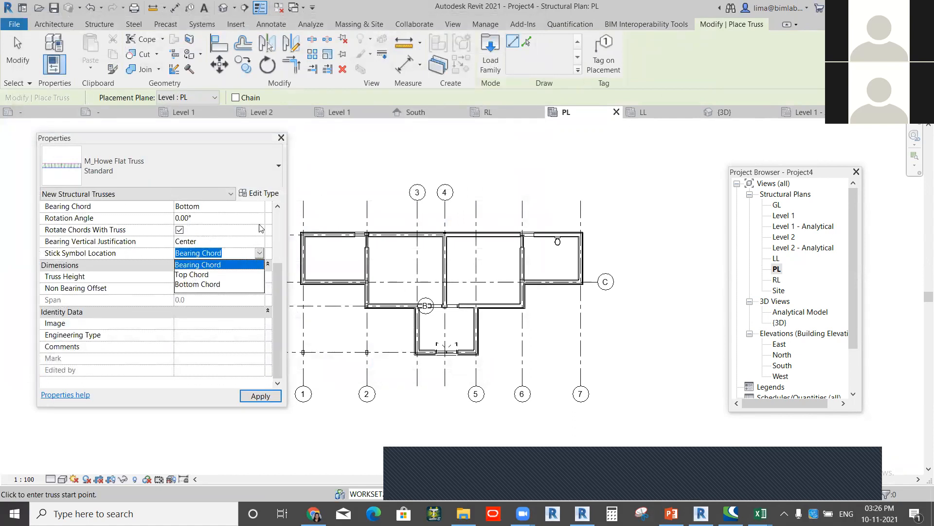
pyautogui.click(330, 164)
pyautogui.click(556, 159)
pyautogui.scroll(2, 476, 174)
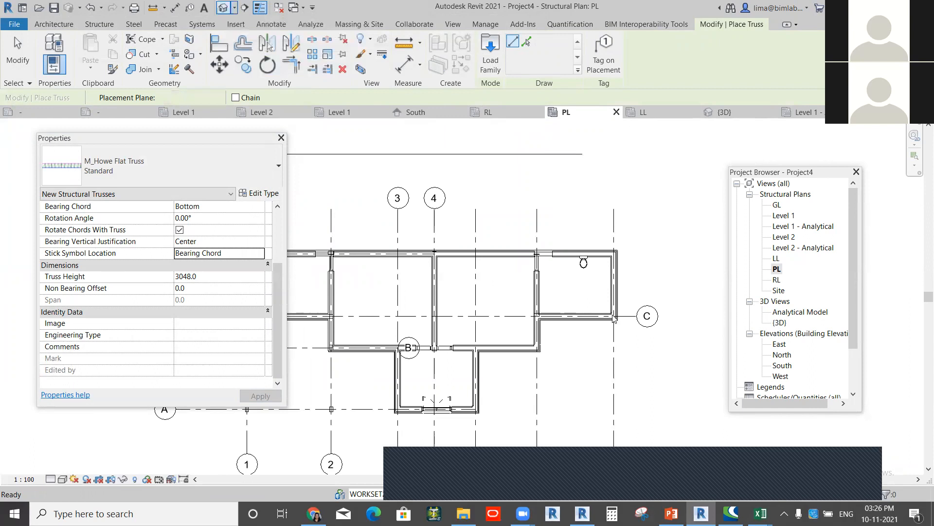
# Step: Inspect the placed truss in the default 3D view and end truss placement
pyautogui.click(223, 7)
pyautogui.scroll(3, 559, 334)
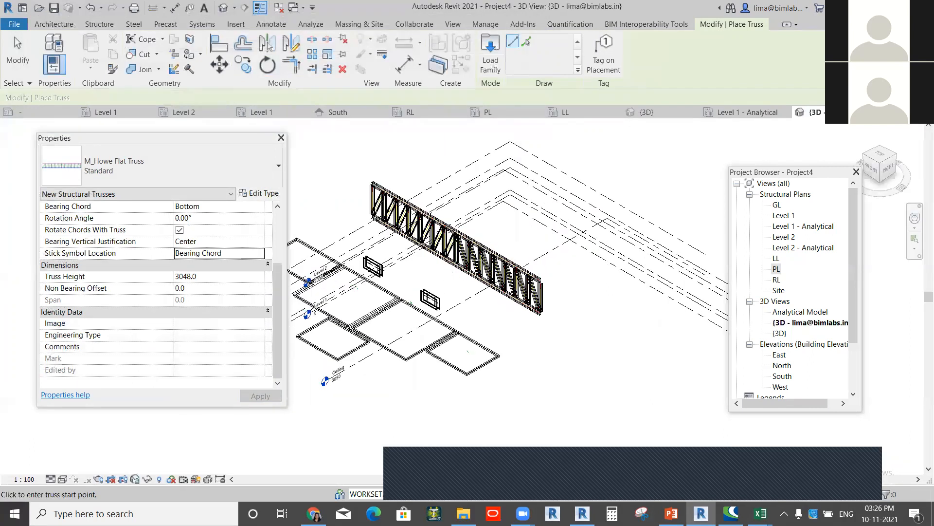
pyautogui.scroll(1, 559, 334)
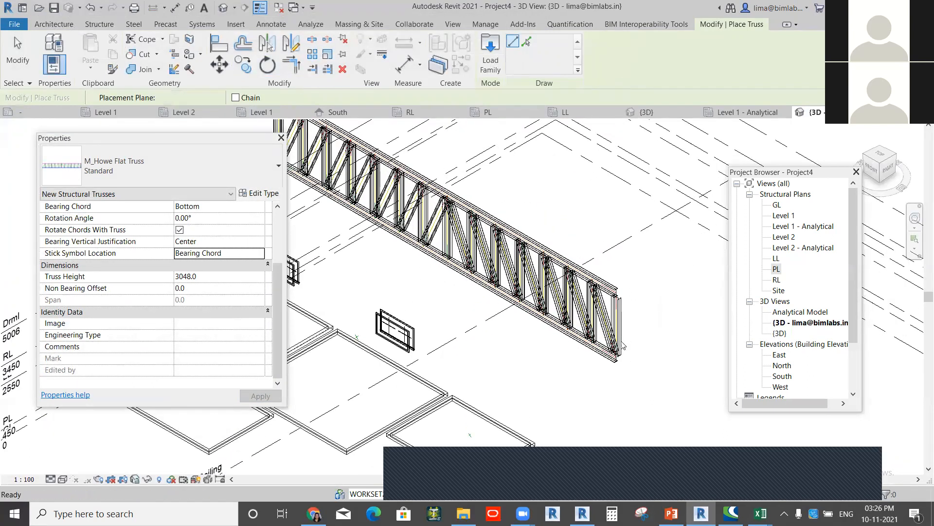
pyautogui.press('Escape')
pyautogui.press('Escape')
# Step: Review the M_Howe Flat Truss type parameters for chords and webs, including the Vertical Webs End Release options, and deselect the truss
pyautogui.click(581, 314)
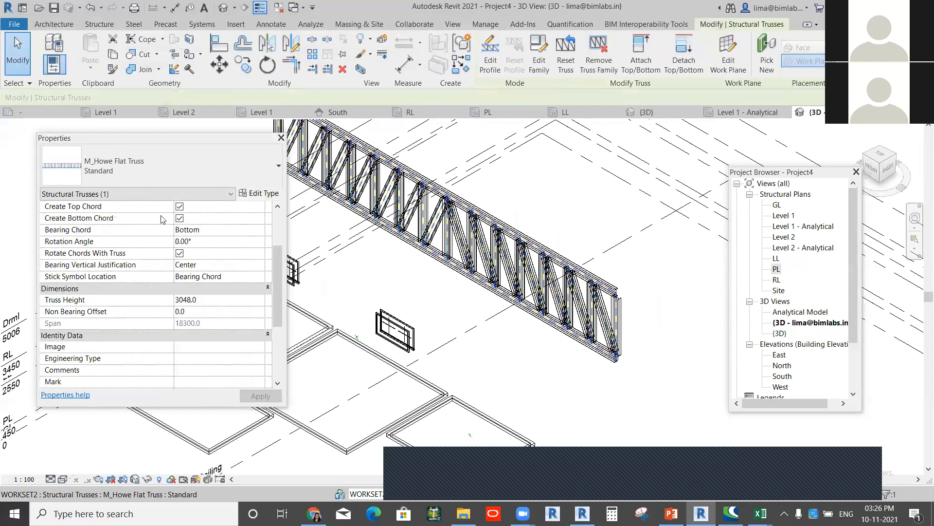
pyautogui.click(254, 193)
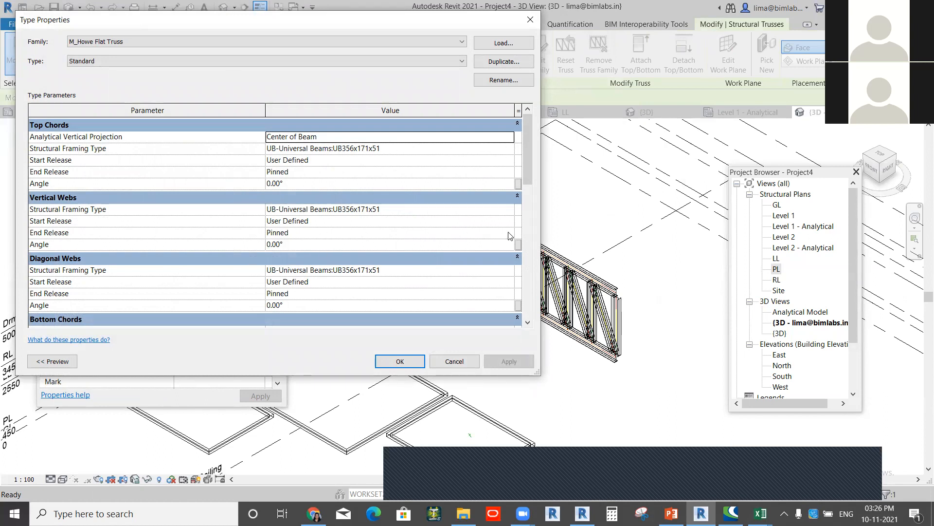
pyautogui.click(489, 232)
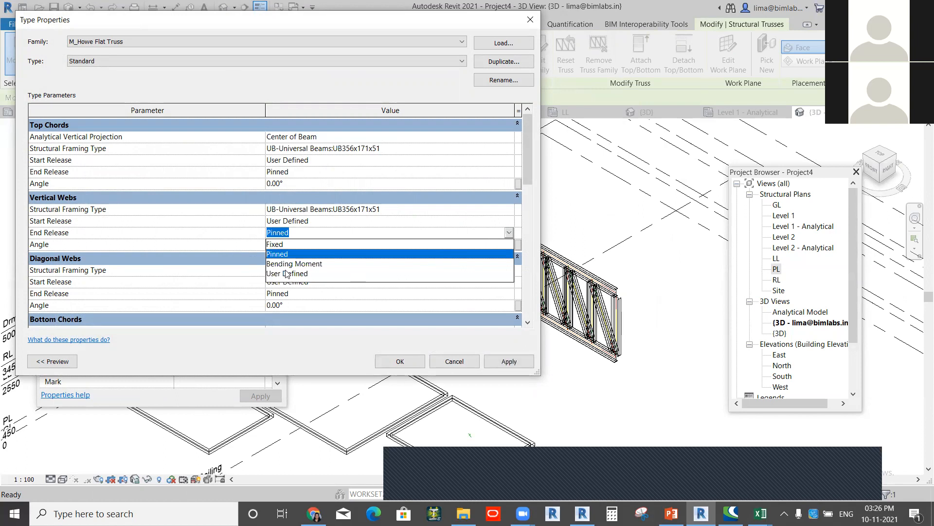
pyautogui.click(287, 254)
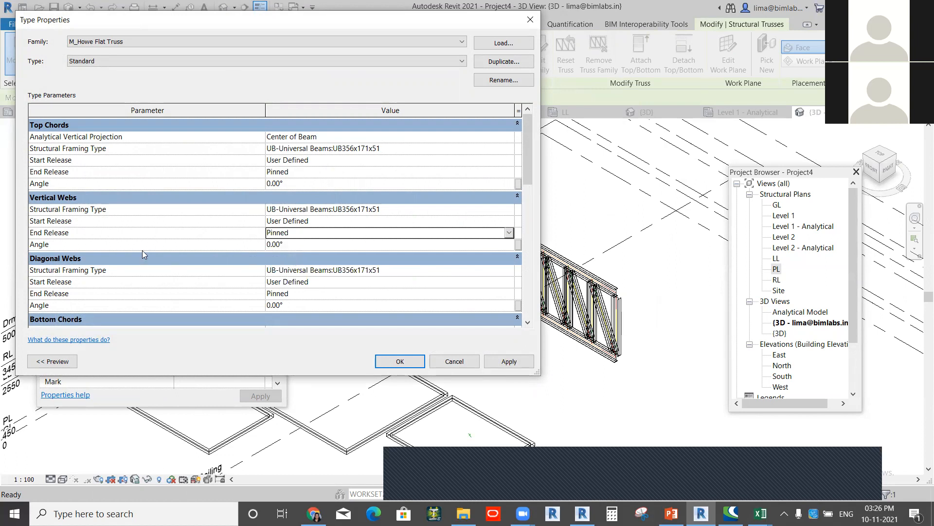
pyautogui.scroll(-5, 143, 254)
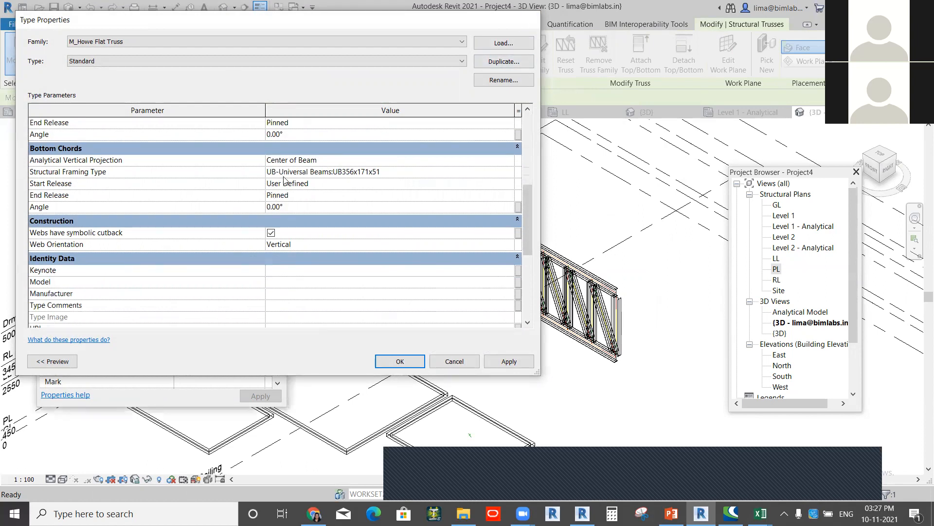
pyautogui.press('Escape')
pyautogui.click(332, 245)
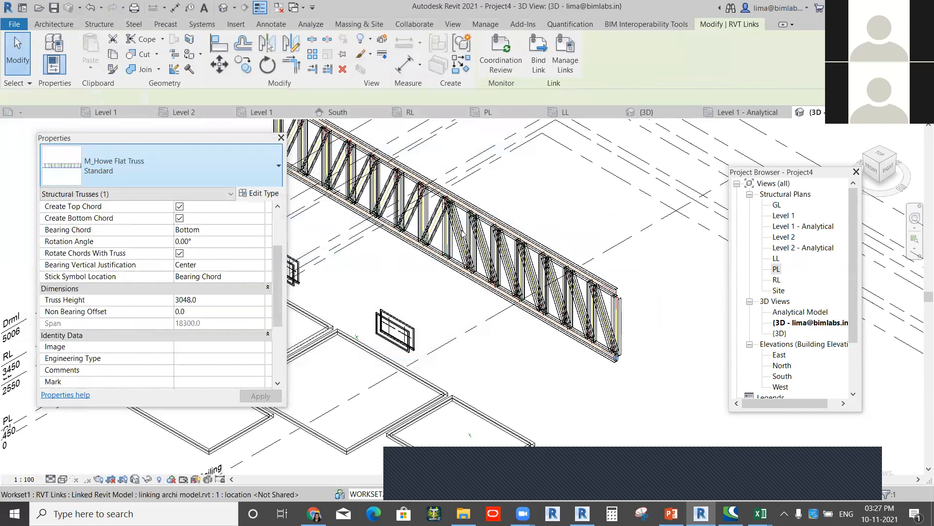
pyautogui.scroll(-3, 430, 314)
pyautogui.press('Escape')
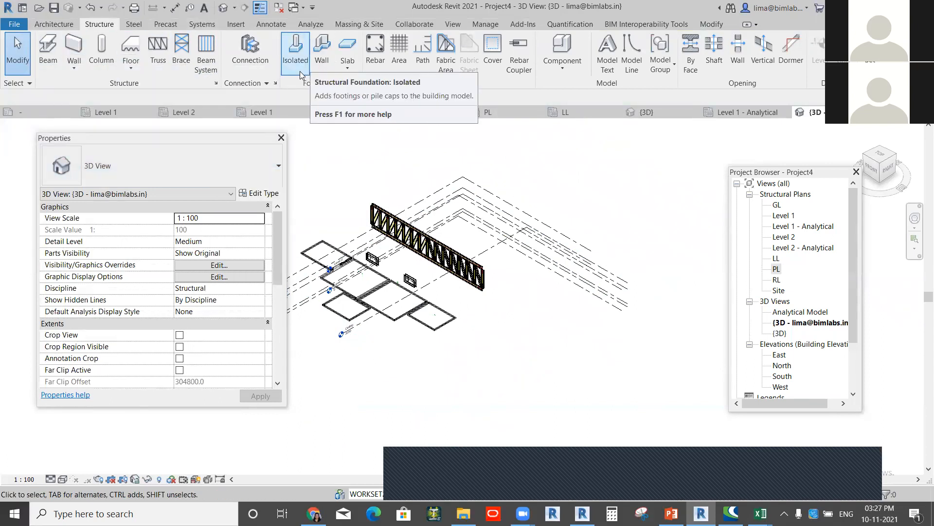
pyautogui.click(274, 22)
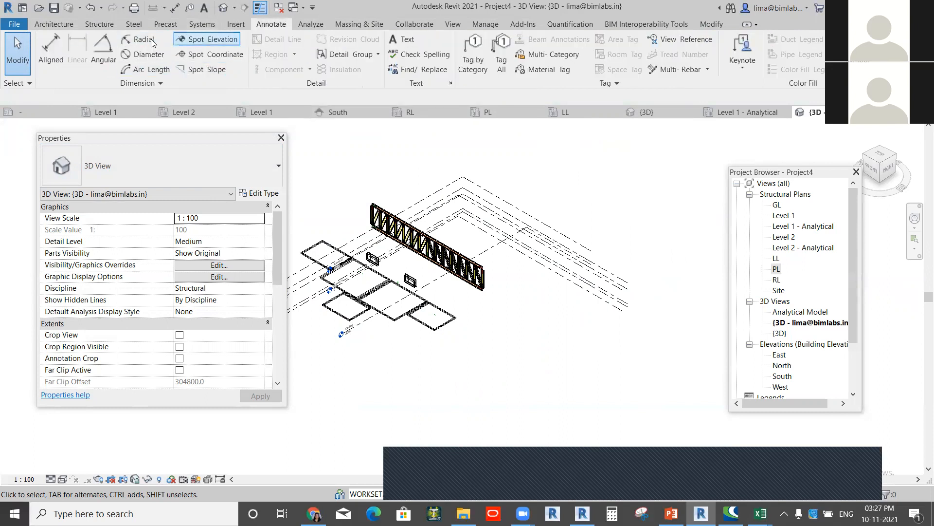
pyautogui.scroll(3, 202, 23)
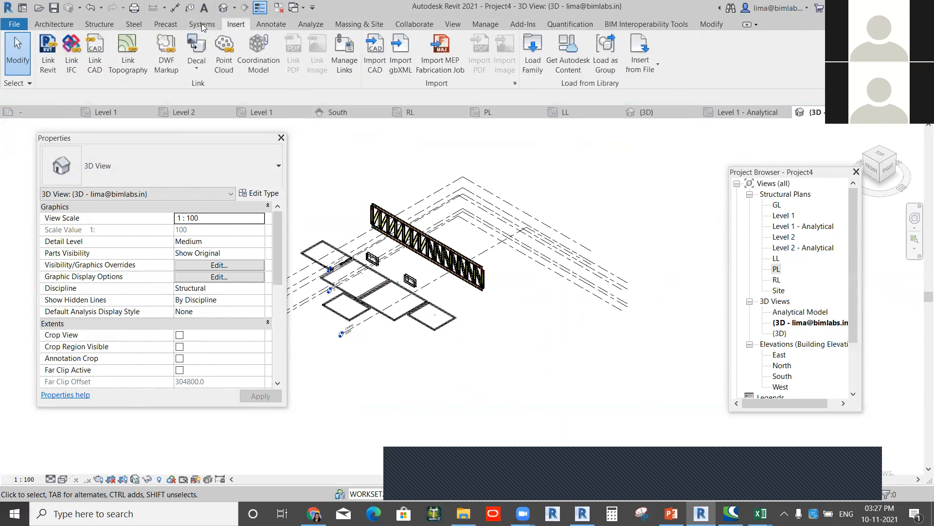
pyautogui.scroll(1, 96, 28)
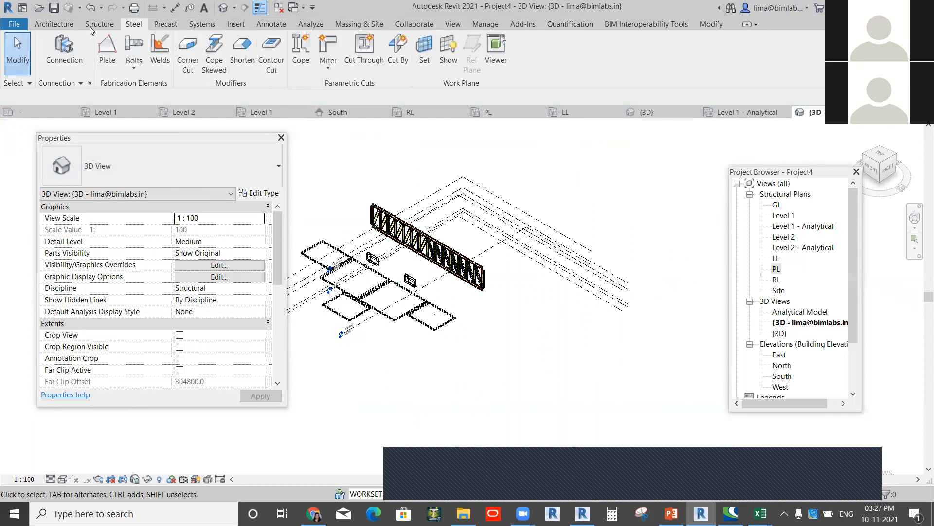
pyautogui.scroll(1, 97, 29)
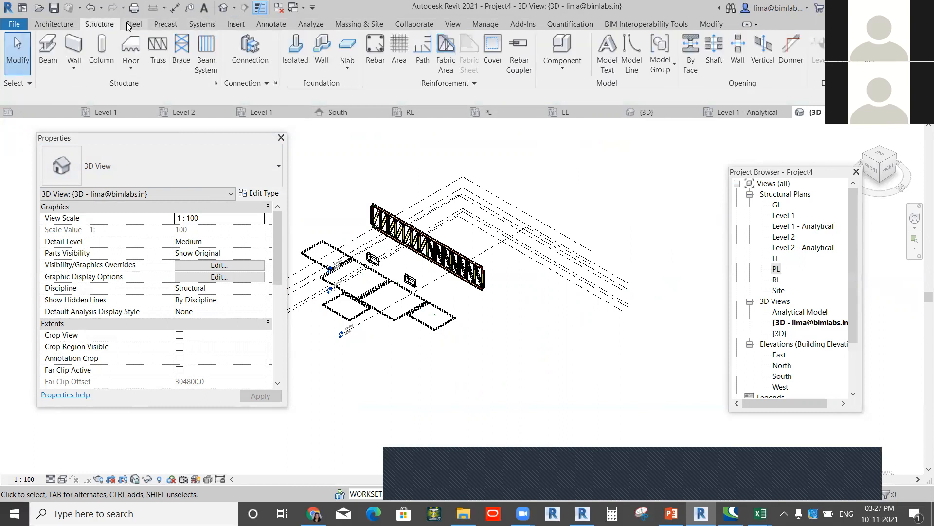
# Step: Open the PL structural plan, start a structural connection, and load the Apex haunch type in the connection settings
pyautogui.scroll(-1, 97, 33)
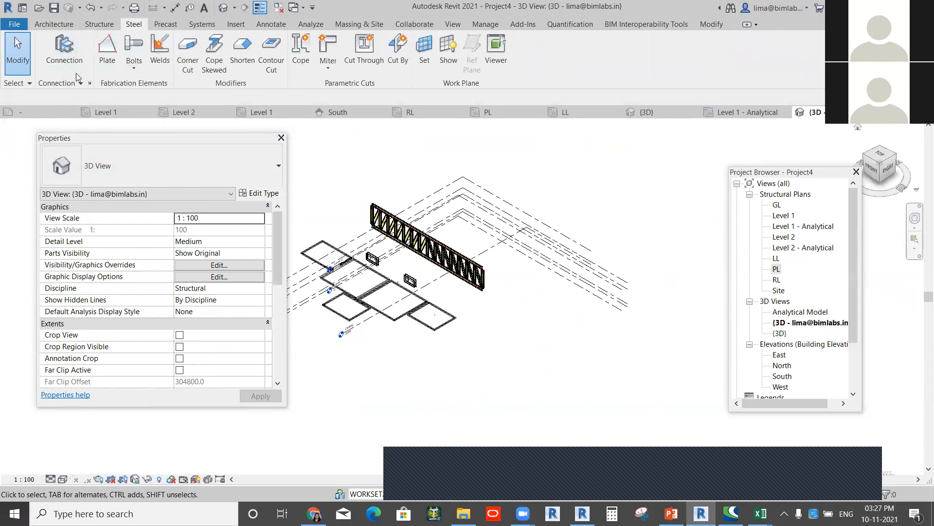
pyautogui.doubleClick(776, 268)
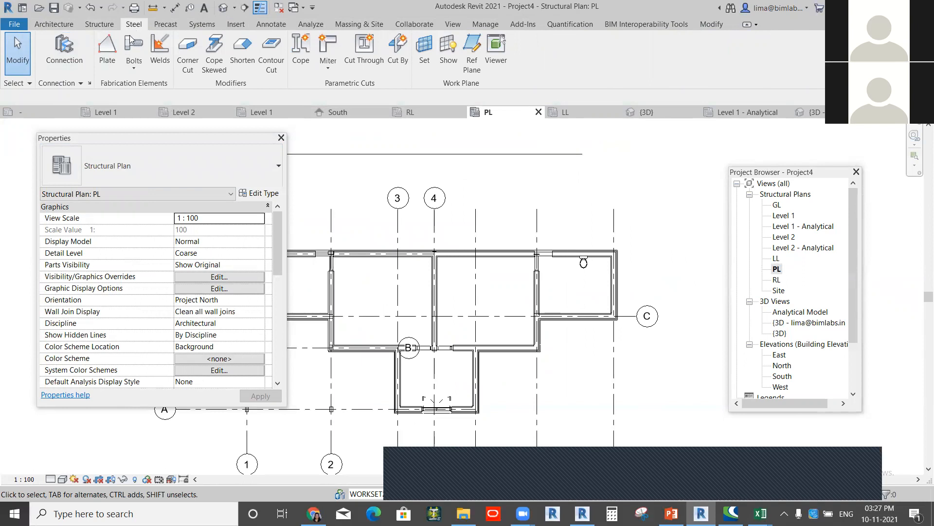
pyautogui.click(71, 64)
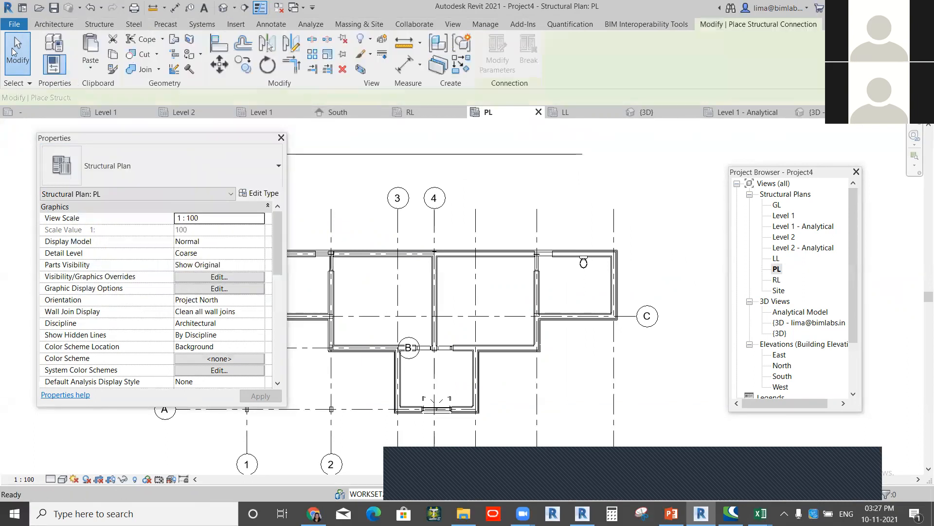
pyautogui.click(138, 23)
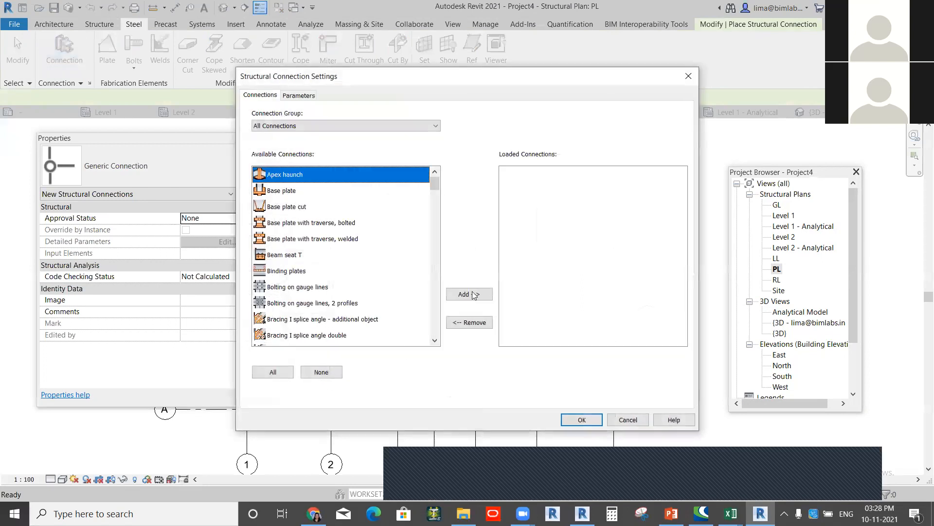
pyautogui.click(469, 294)
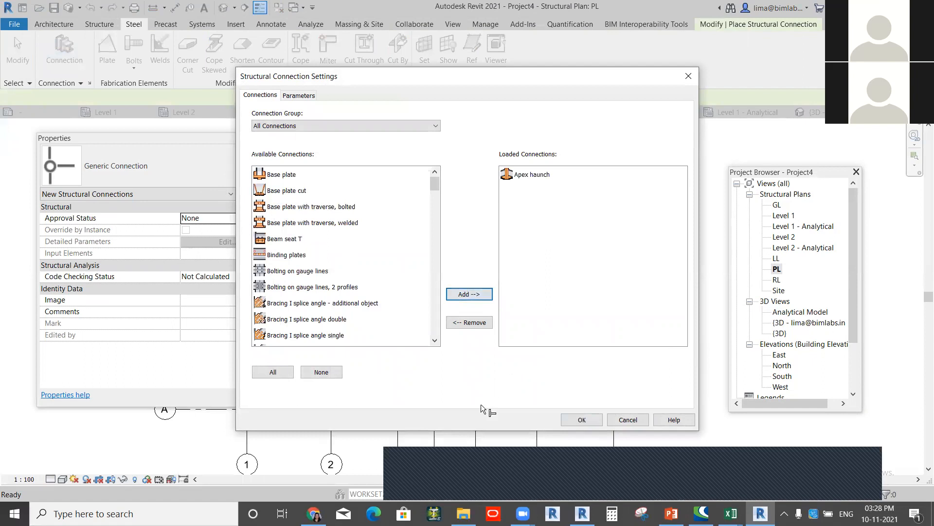
pyautogui.click(575, 419)
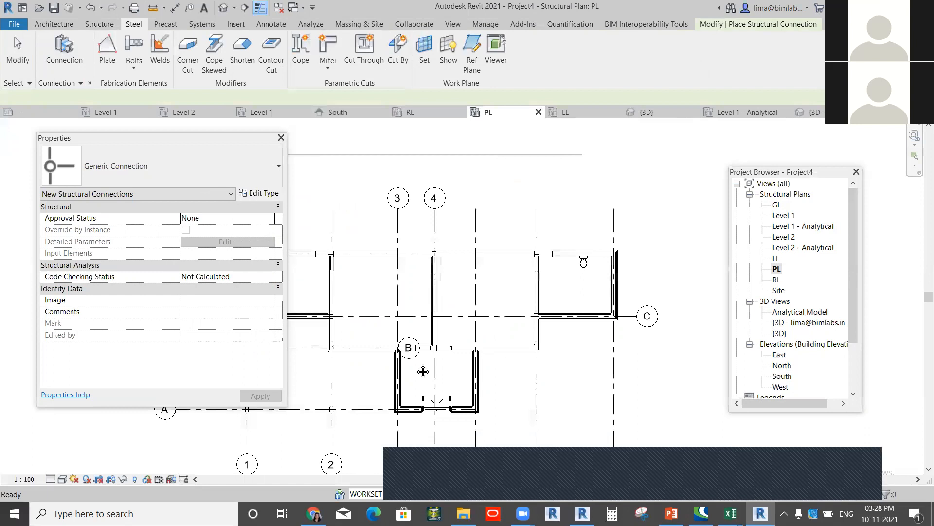
# Step: Leave the connection command and draw two vertical grids crossed by one horizontal grid in the empty area west of the building
pyautogui.moveTo(422, 372); pyautogui.dragTo(617, 313, button='middle')
pyautogui.scroll(2, 415, 342)
pyautogui.press('Escape')
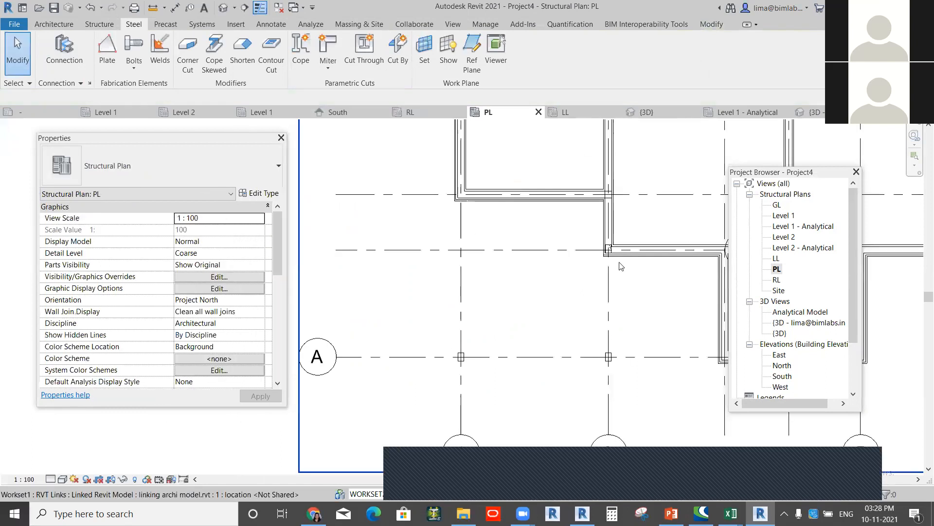
pyautogui.scroll(-3, 618, 262)
pyautogui.moveTo(618, 261); pyautogui.dragTo(503, 298, button='middle')
pyautogui.scroll(-1, 506, 294)
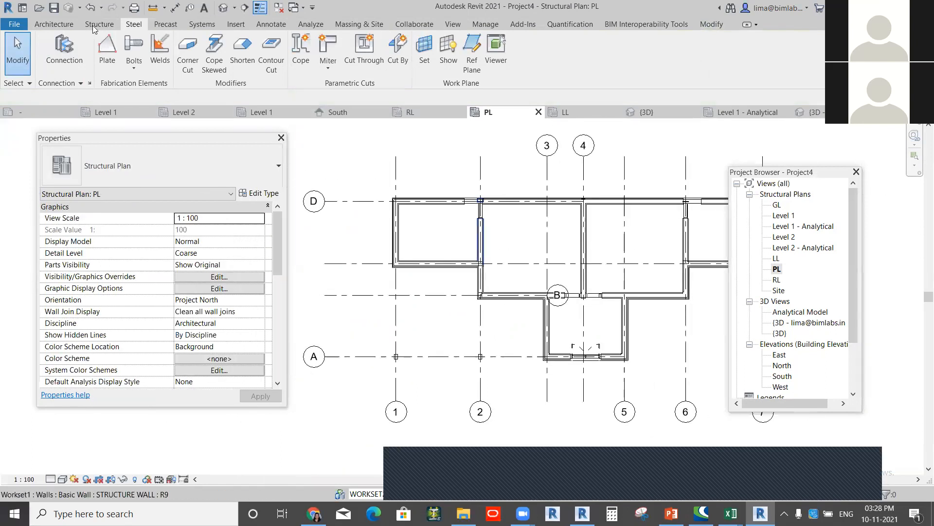
pyautogui.scroll(-3, 413, 233)
pyautogui.moveTo(413, 234); pyautogui.dragTo(891, 227, button='middle')
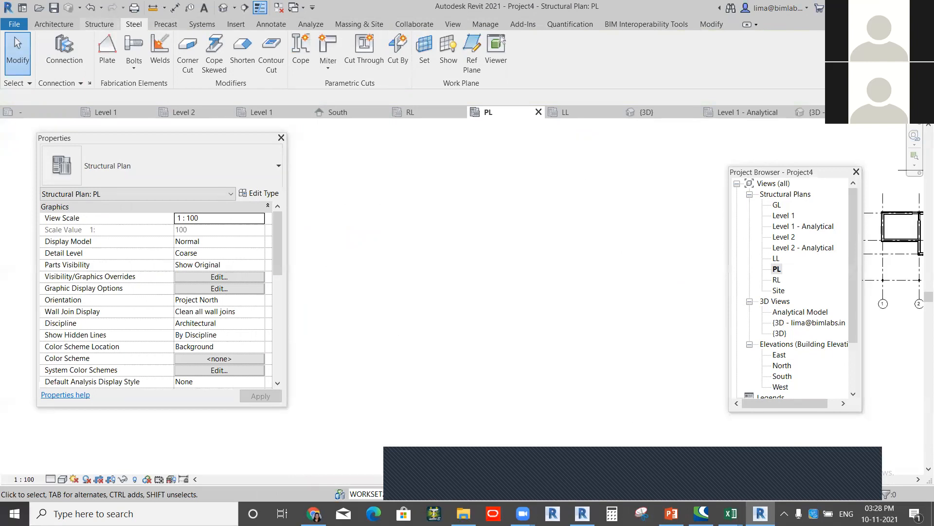
pyautogui.click(99, 25)
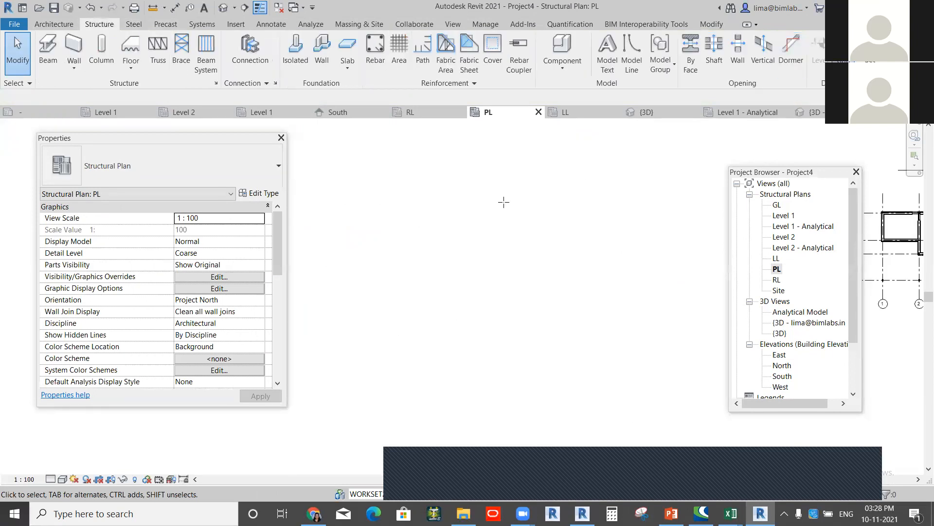
pyautogui.press('g')
pyautogui.press('r')
pyautogui.click(423, 333)
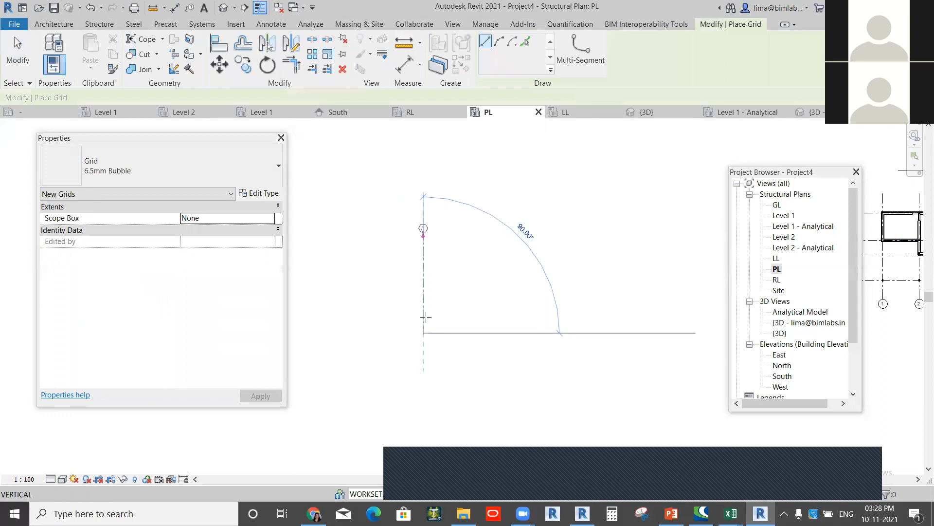
pyautogui.click(423, 217)
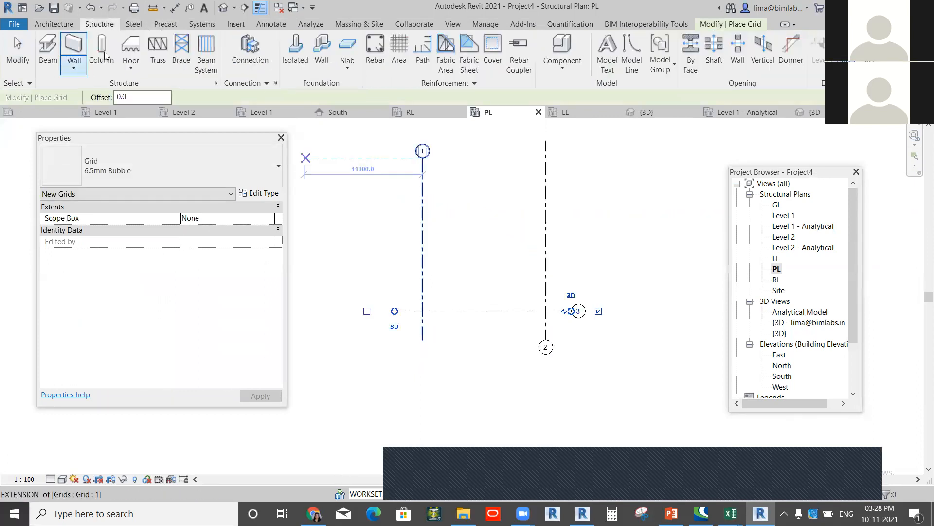
# Step: Place UC305x305x97 structural columns with Height up to LL where grids 1 and 2 cross grid 3
pyautogui.click(101, 49)
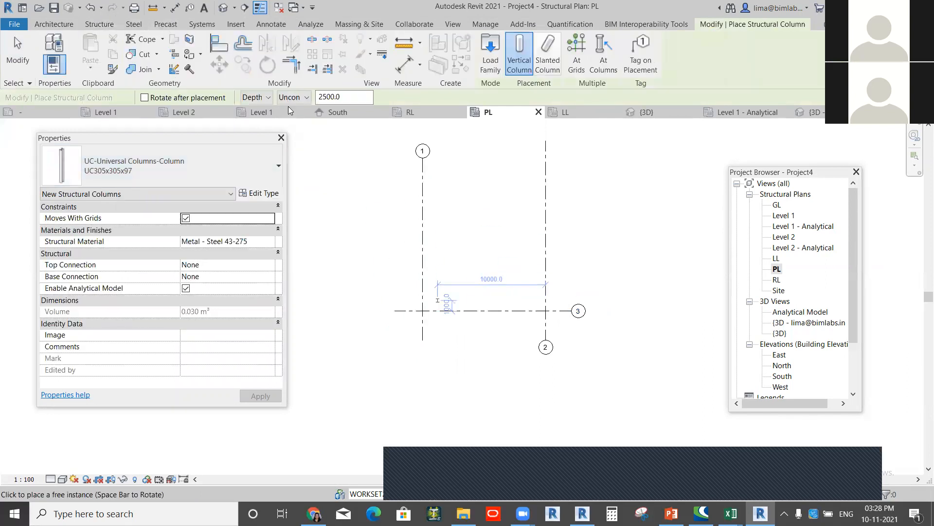
pyautogui.click(255, 96)
pyautogui.click(253, 119)
pyautogui.click(294, 97)
pyautogui.click(292, 132)
pyautogui.scroll(3, 423, 306)
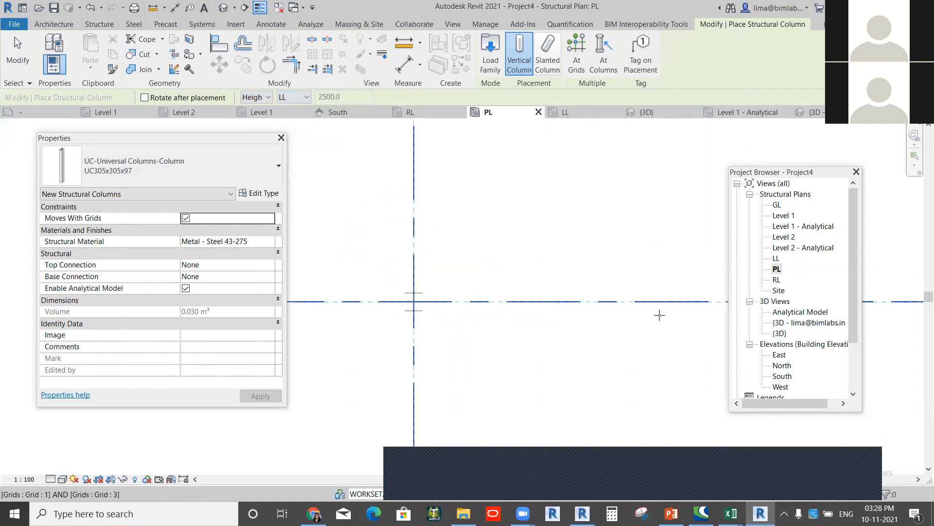
pyautogui.moveTo(529, 304); pyautogui.dragTo(668, 279, button='middle')
# Step: In the LL structural plan, draw a UB305x165x40 beam along grid 3 between the columns at grids 1 and 2
pyautogui.doubleClick(776, 258)
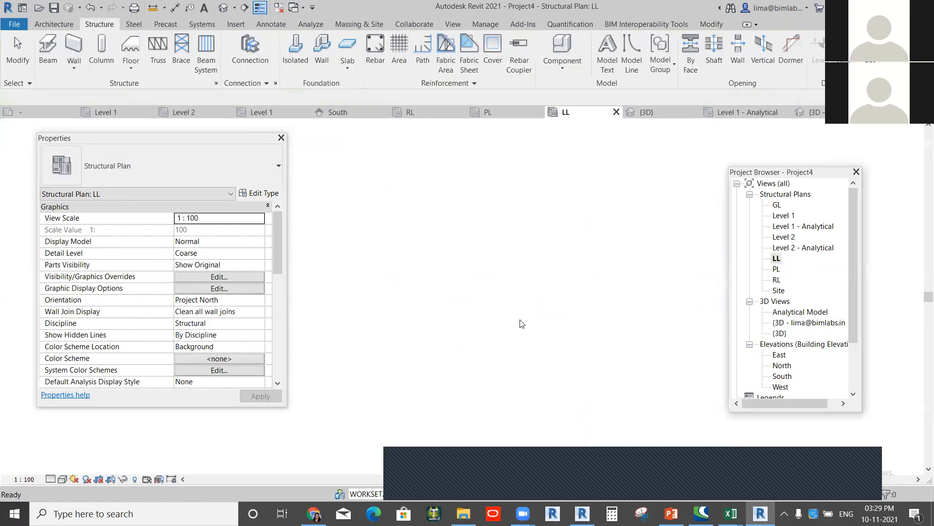
pyautogui.scroll(-3, 409, 342)
pyautogui.moveTo(407, 341); pyautogui.dragTo(585, 285, button='middle')
pyautogui.scroll(4, 356, 320)
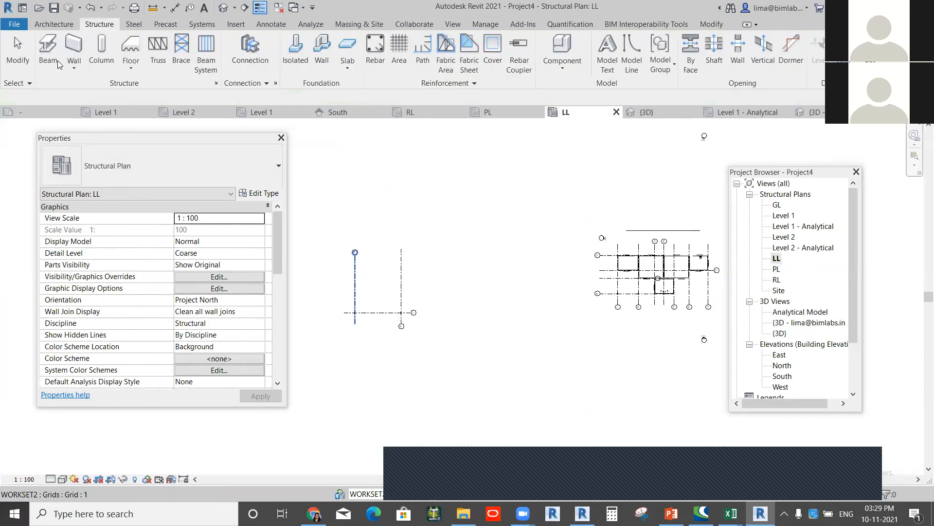
pyautogui.click(53, 68)
pyautogui.scroll(4, 352, 314)
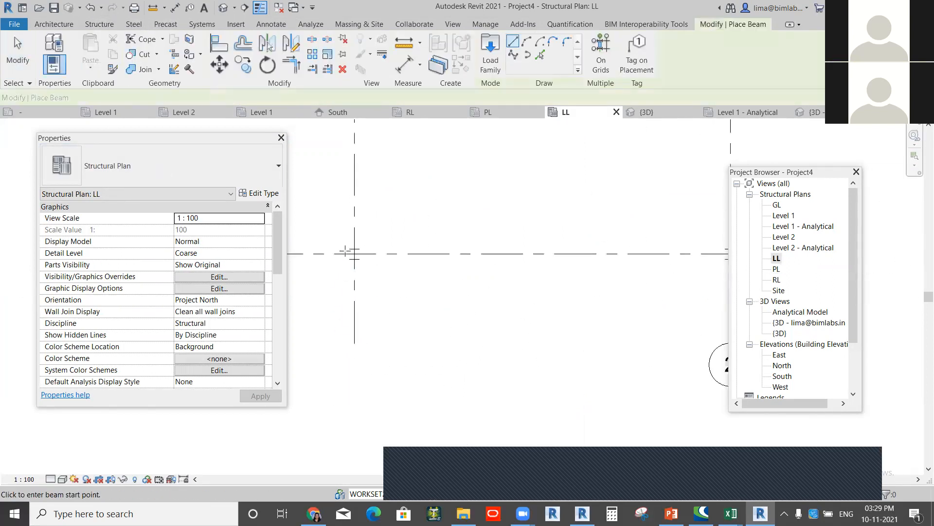
pyautogui.scroll(1, 360, 250)
pyautogui.click(353, 254)
pyautogui.moveTo(477, 268); pyautogui.dragTo(290, 265, button='middle')
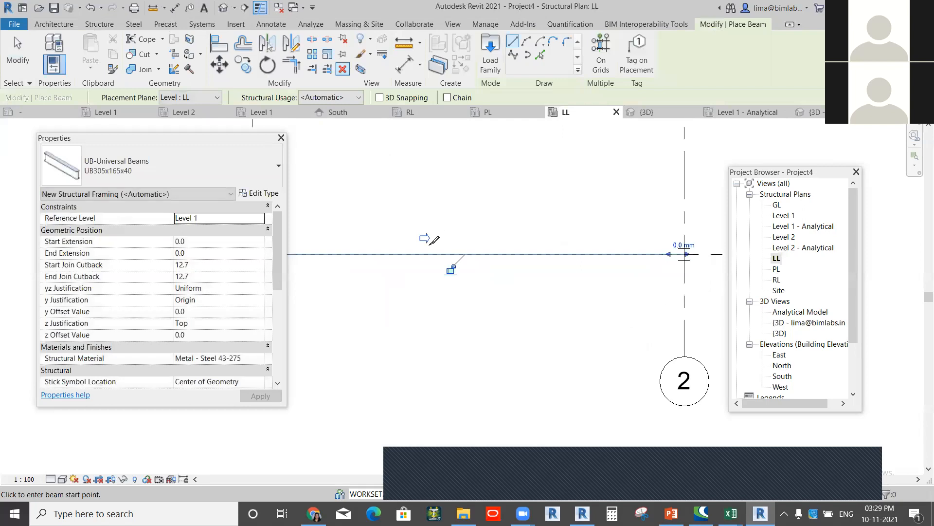
pyautogui.scroll(-2, 441, 243)
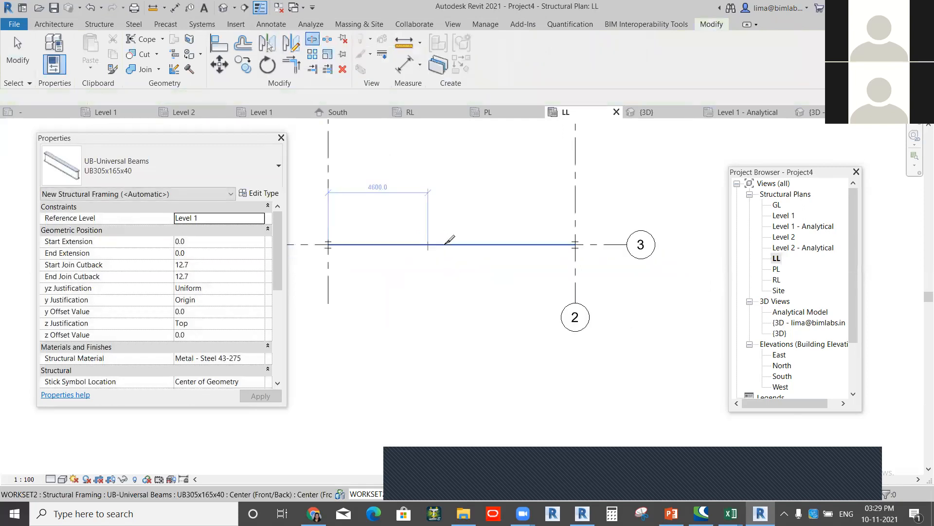
# Step: Split the UB305x165x40 beam at about 5300 mm from grid 1 and show the frame in the 3D view
pyautogui.click(444, 243)
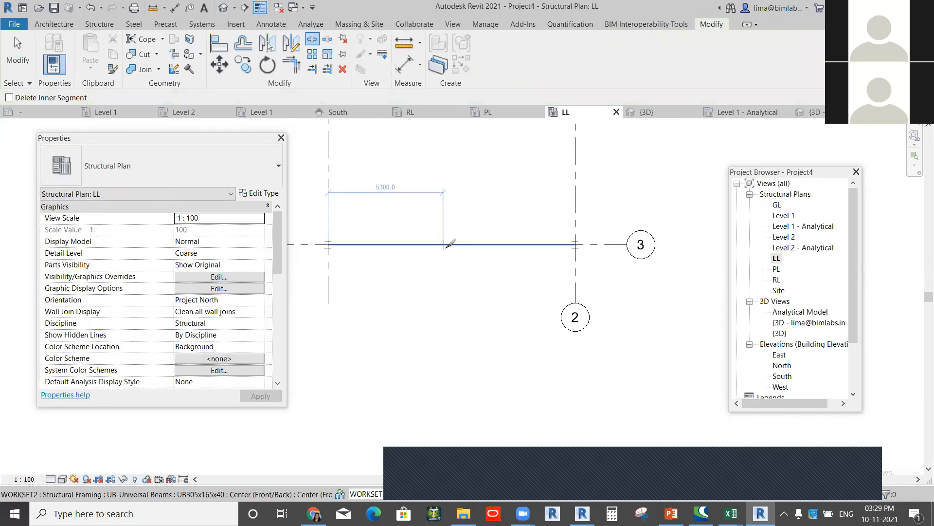
pyautogui.scroll(-2, 441, 305)
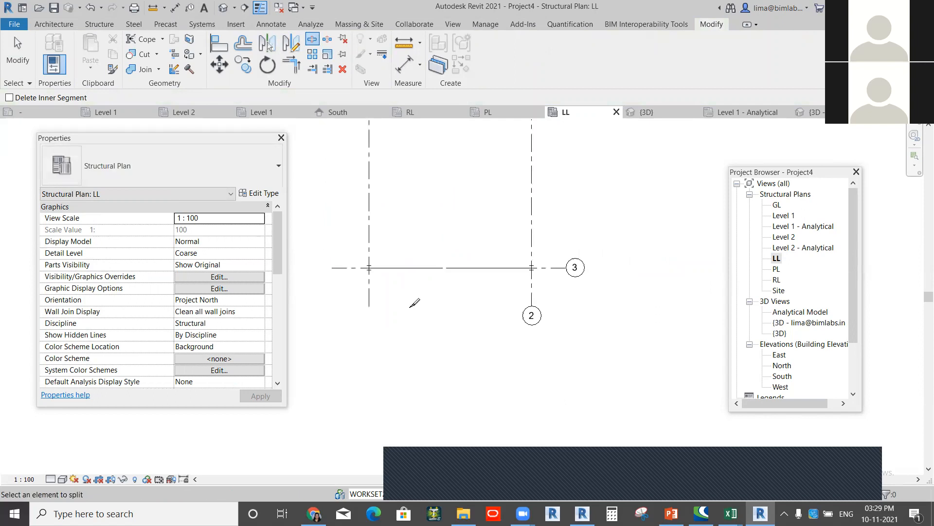
pyautogui.click(223, 8)
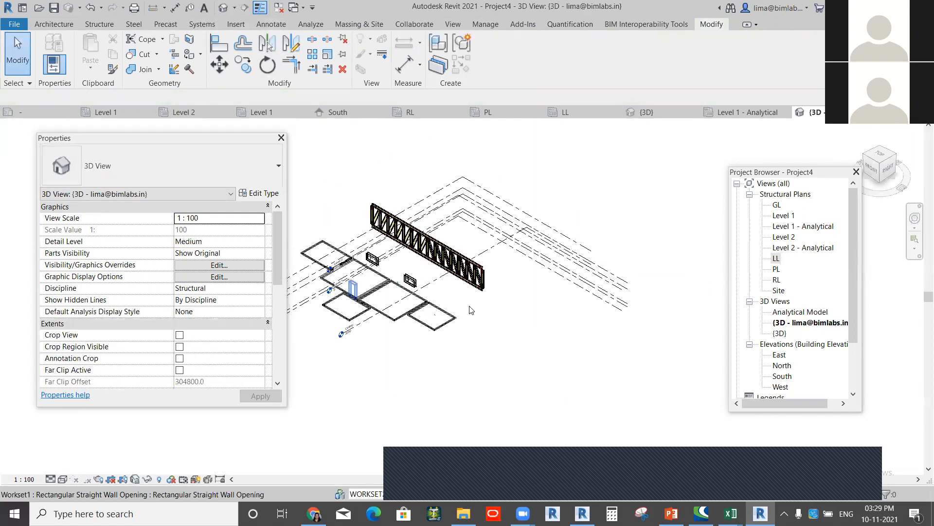
pyautogui.scroll(2, 347, 296)
pyautogui.scroll(-6, 580, 266)
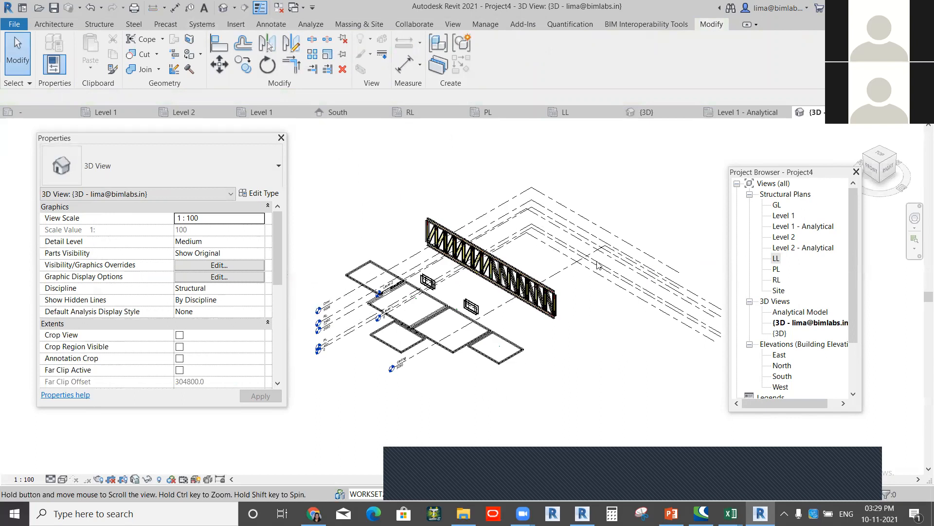
pyautogui.scroll(4, 580, 266)
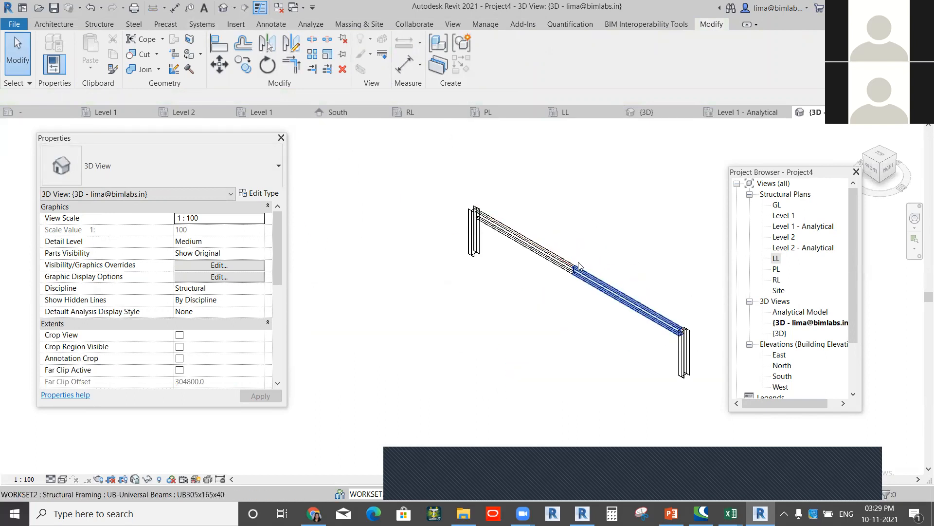
# Step: Try to set the start level offset of the beam segment on the grid 1 side to 1.2
pyautogui.click(527, 244)
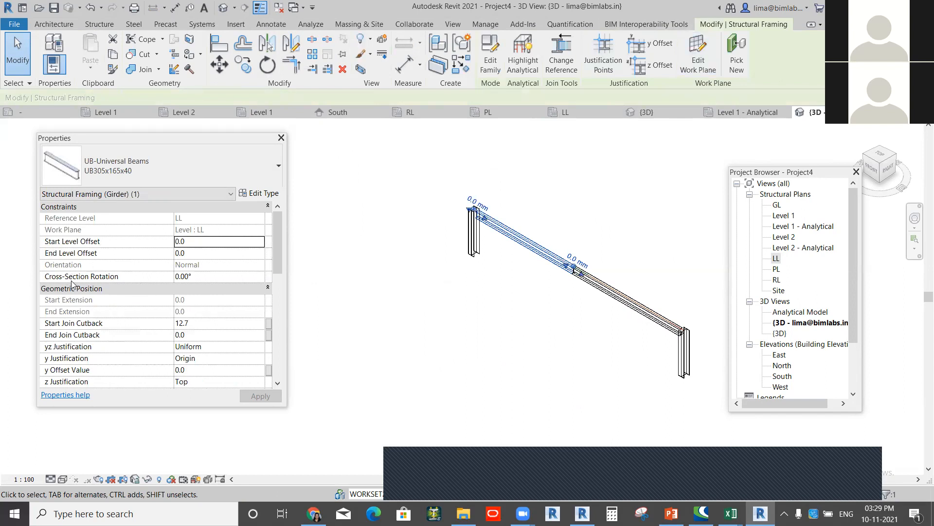
pyautogui.click(203, 241)
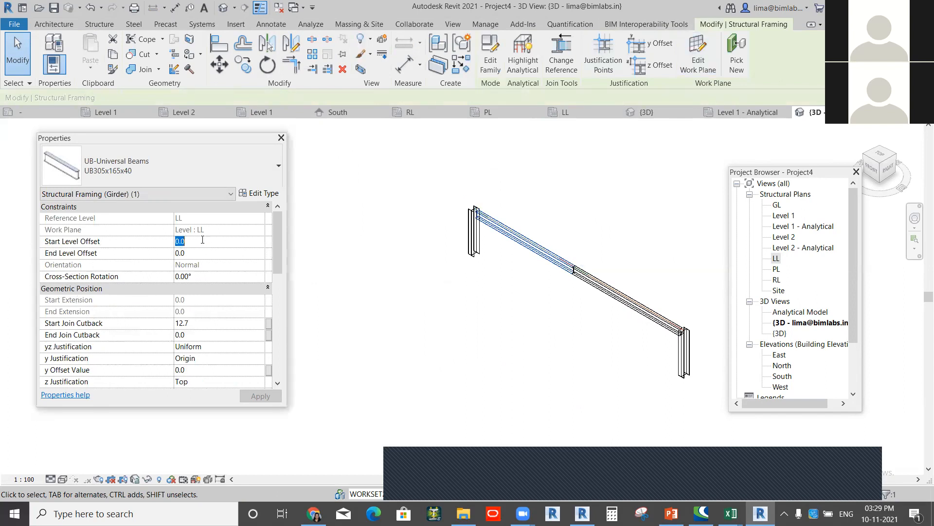
pyautogui.write('1.2')
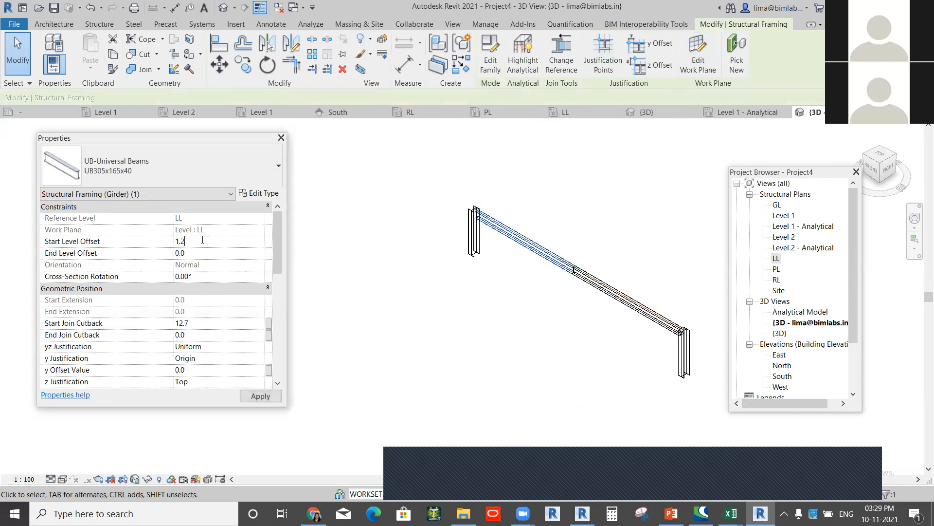
pyautogui.click(259, 317)
pyautogui.click(513, 263)
# Step: Set the start level offset of the beam segment on the grid 1 side to 120 mm
pyautogui.click(536, 249)
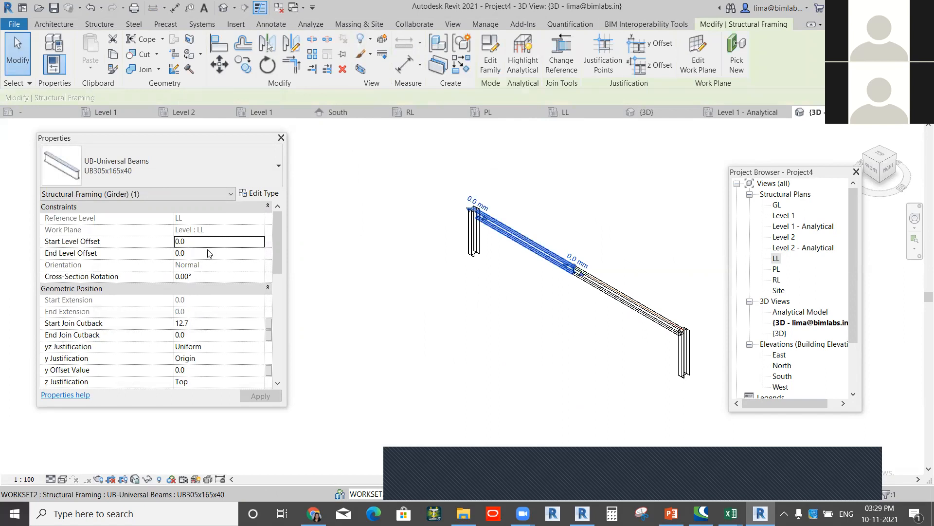
pyautogui.click(219, 241)
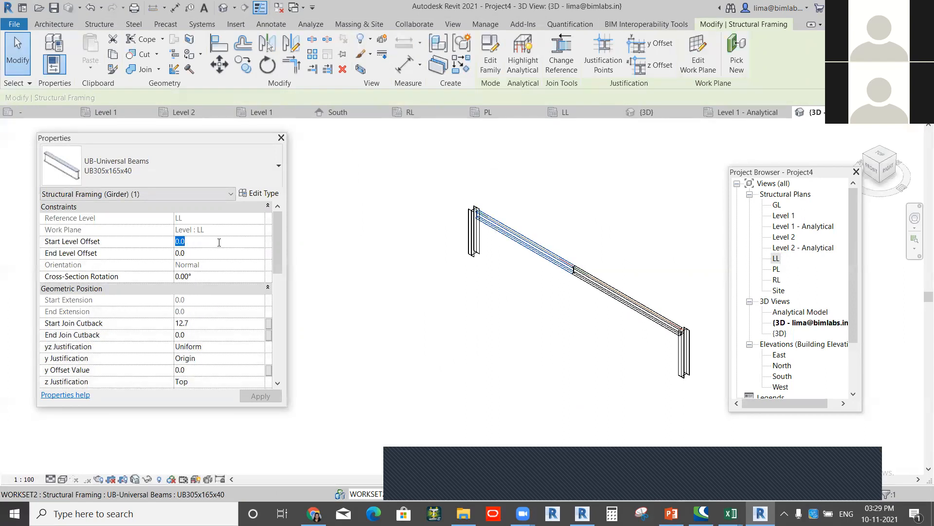
pyautogui.write('120')
pyautogui.press('Tab')
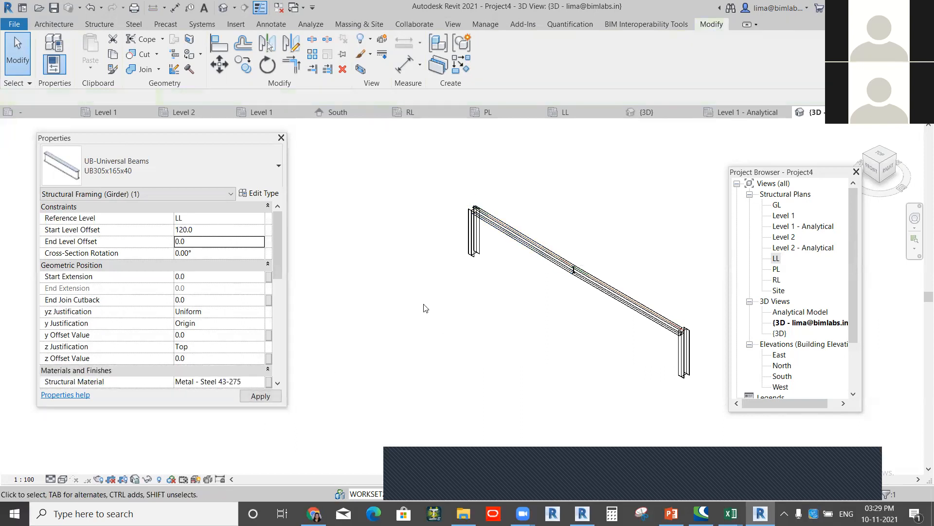
pyautogui.click(426, 308)
pyautogui.press('u')
pyautogui.press('n')
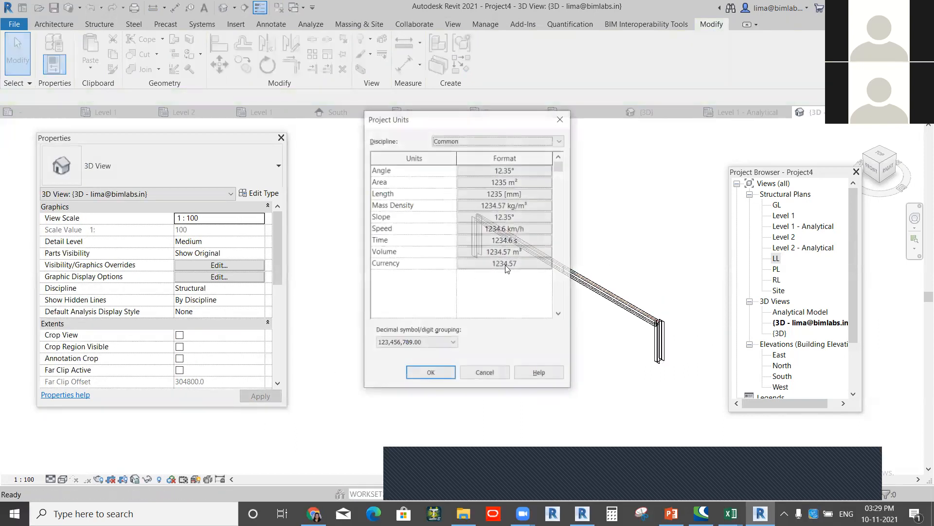
pyautogui.click(561, 117)
pyautogui.scroll(5, 555, 280)
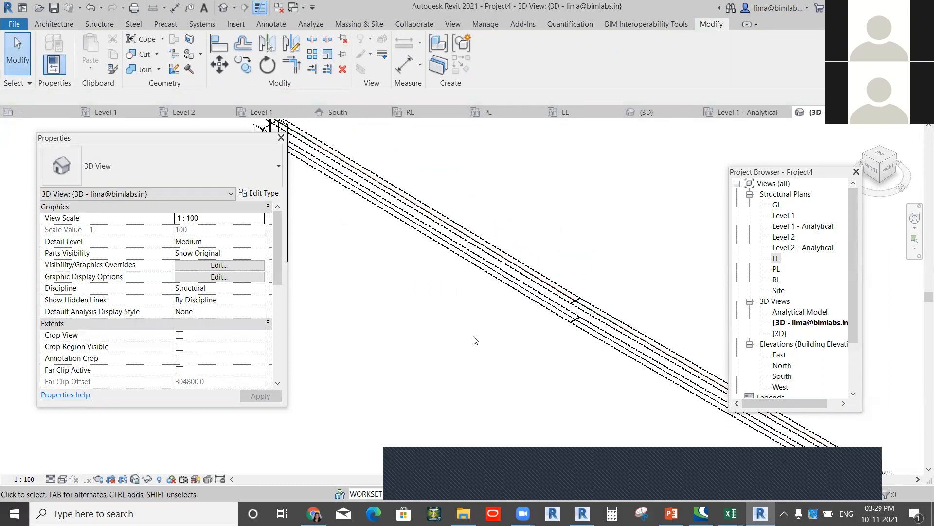
pyautogui.scroll(-3, 475, 340)
# Step: Change the project's length units to Meters
pyautogui.press('u')
pyautogui.press('n')
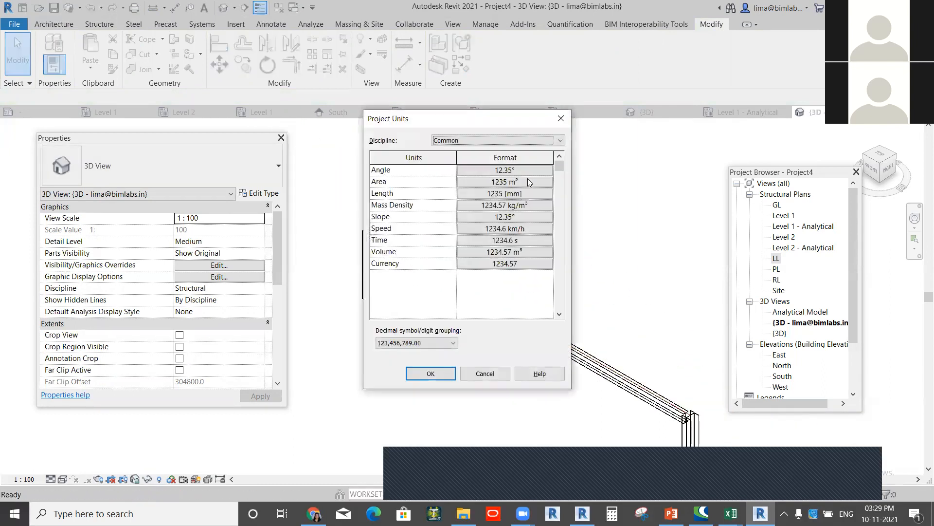
pyautogui.click(478, 190)
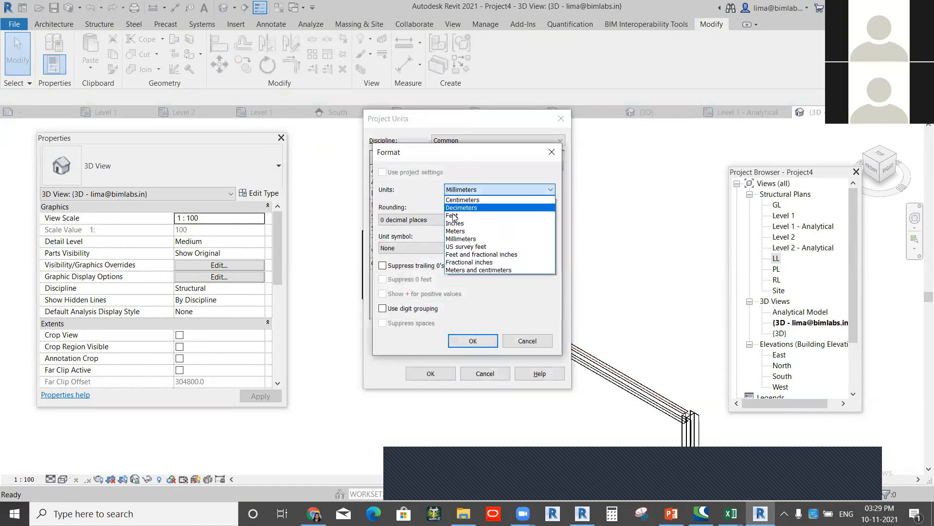
pyautogui.click(458, 231)
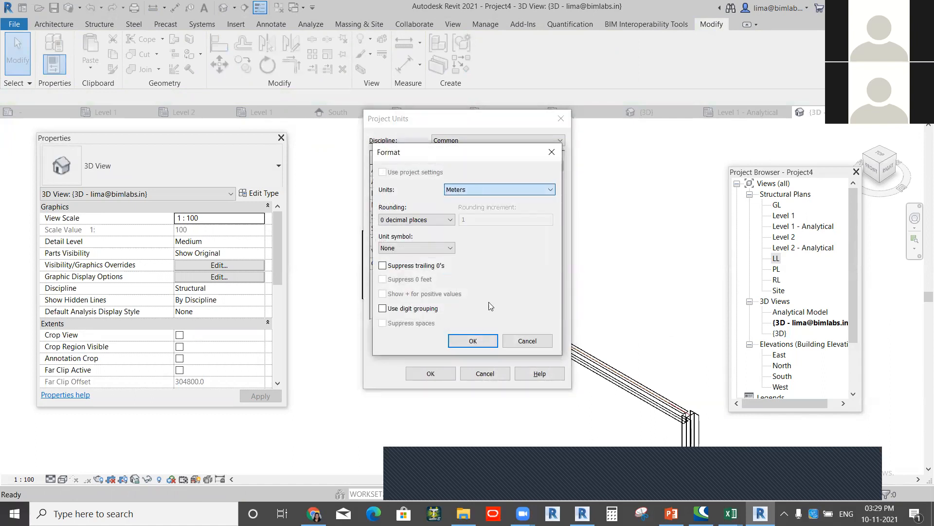
pyautogui.click(472, 341)
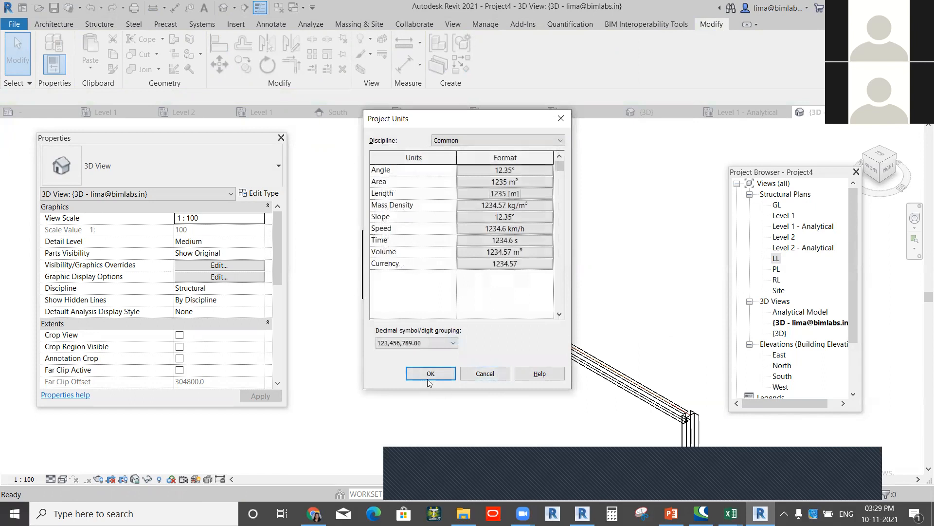
pyautogui.click(432, 376)
# Step: Set the start level offset of the beam segment on the grid 2 side to 1.2 m
pyautogui.click(551, 343)
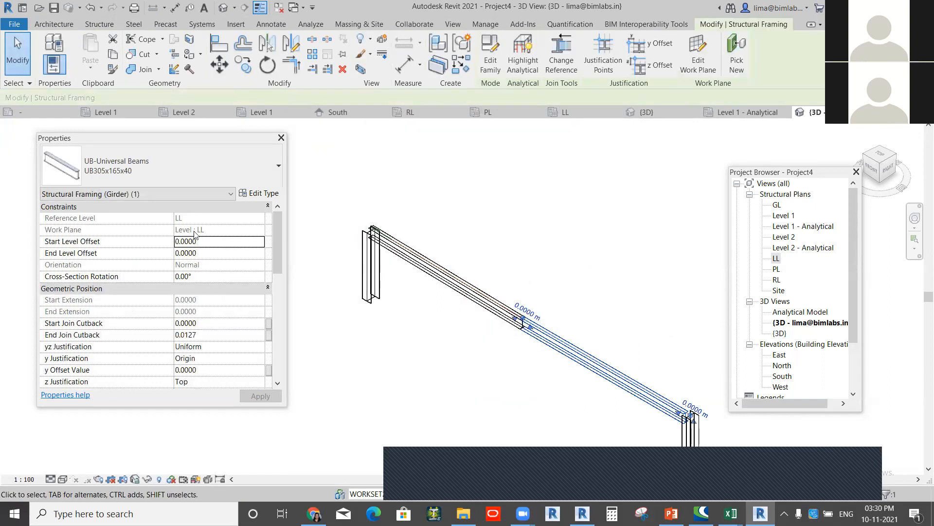
pyautogui.click(230, 241)
pyautogui.write('1.')
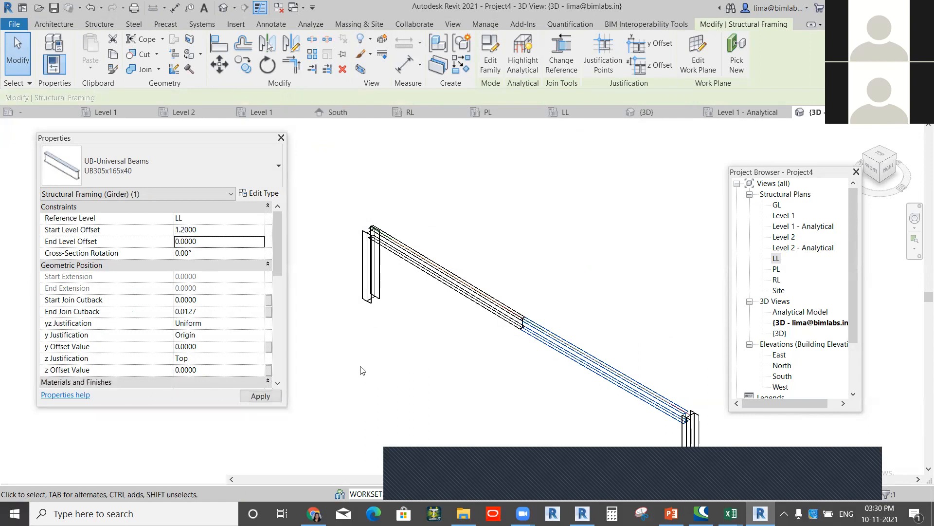
pyautogui.click(361, 371)
# Step: Set the end level offset of the beam segment on the grid 1 side to 1.2 m to form the apex
pyautogui.scroll(1, 627, 337)
pyautogui.moveTo(608, 357); pyautogui.dragTo(567, 290, button='middle')
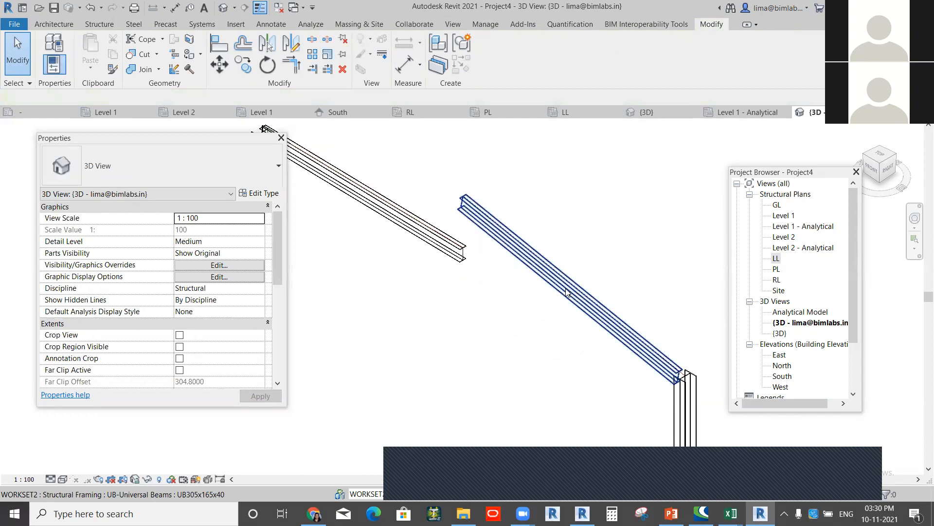
pyautogui.click(567, 288)
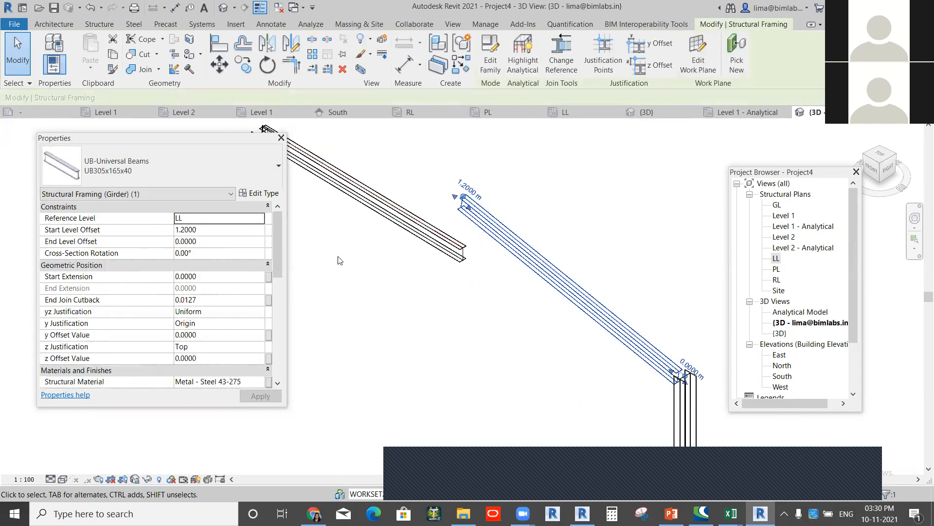
pyautogui.click(431, 249)
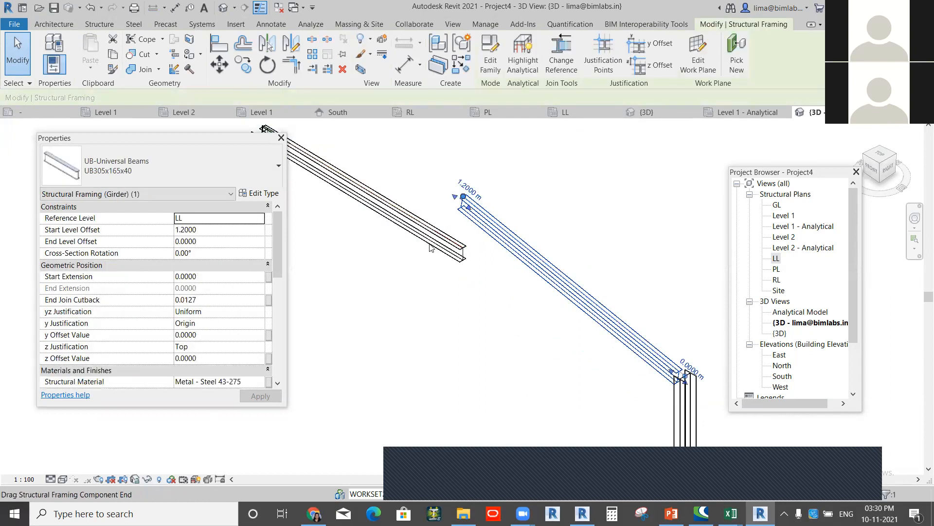
pyautogui.click(213, 241)
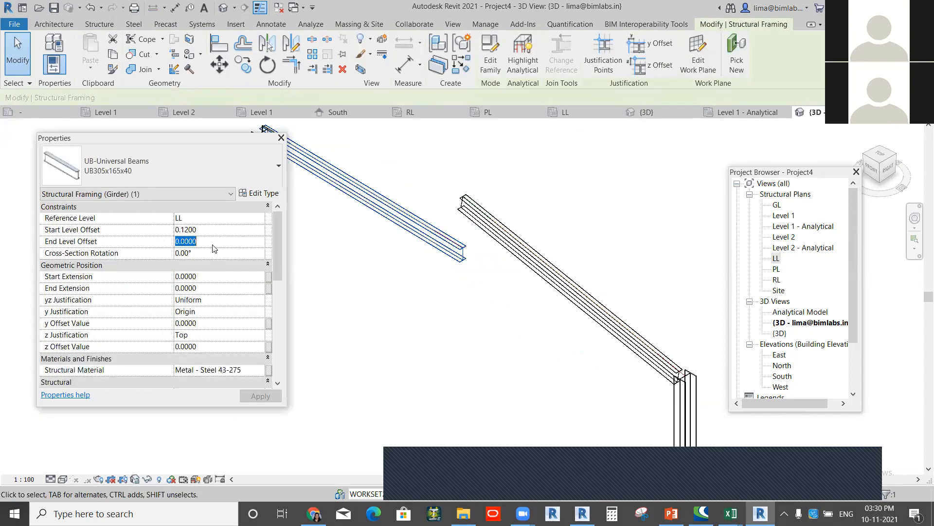
pyautogui.write('1.2')
pyautogui.click(461, 251)
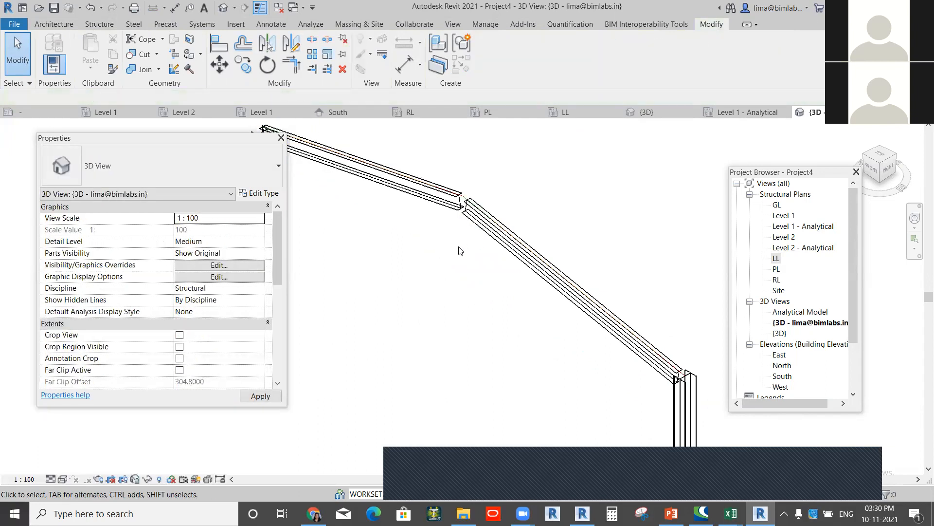
# Step: Try to join the two sloped beam segments at the apex with Trim/Extend to Corner
pyautogui.scroll(-2, 438, 253)
pyautogui.scroll(6, 409, 283)
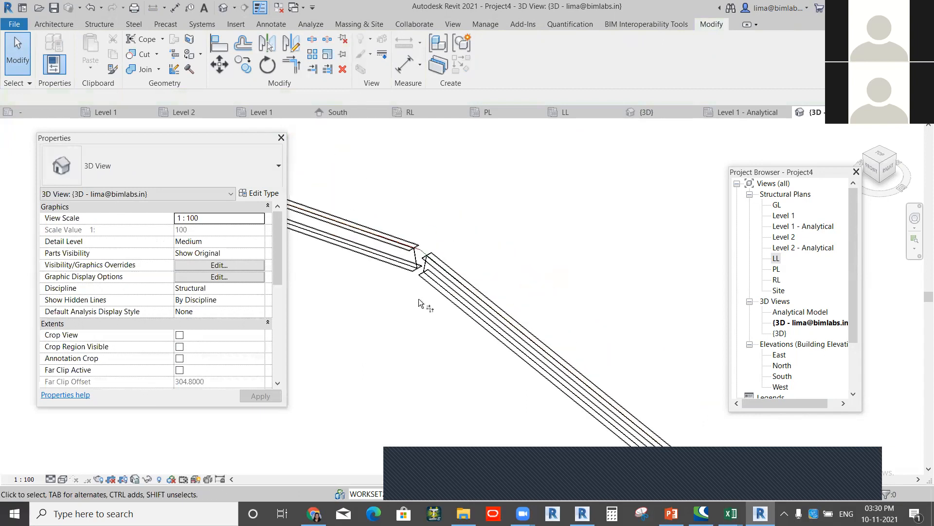
pyautogui.press('t')
pyautogui.press('r')
pyautogui.click(396, 245)
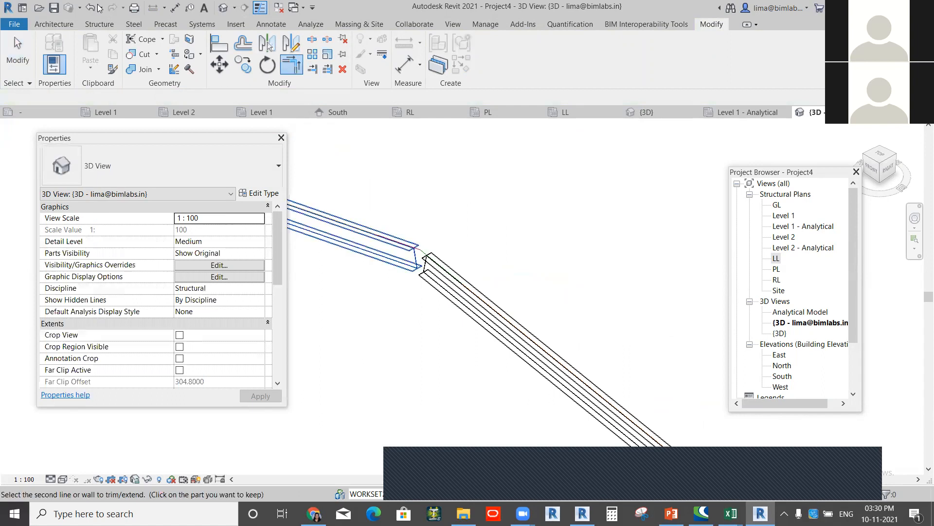
pyautogui.click(441, 281)
pyautogui.scroll(-2, 434, 274)
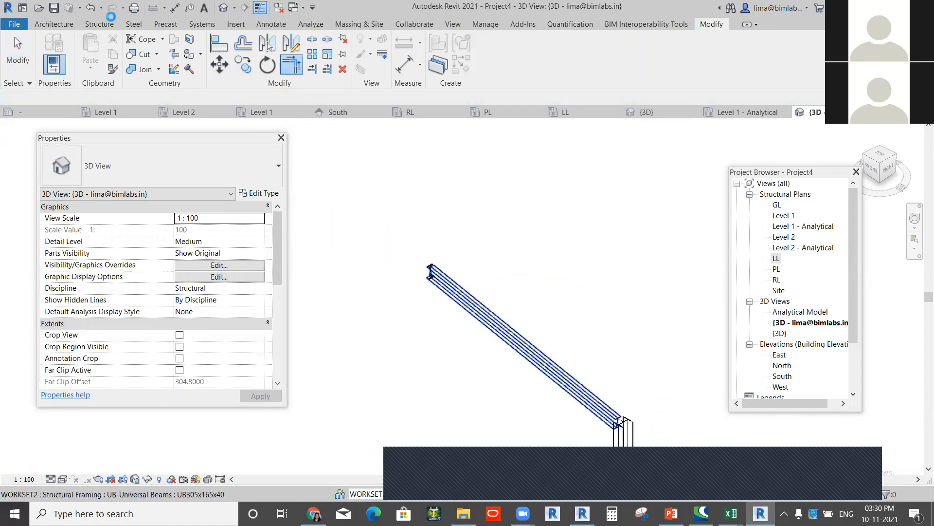
# Step: Undo the trim of the two beam segments and leave the Trim/Extend command
pyautogui.hotkey('ctrl', 'z')
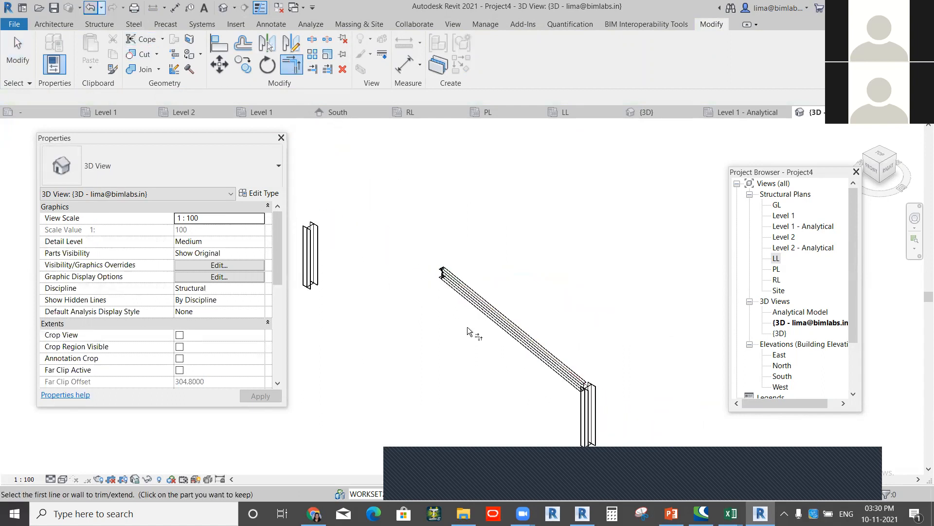
pyautogui.scroll(3, 429, 272)
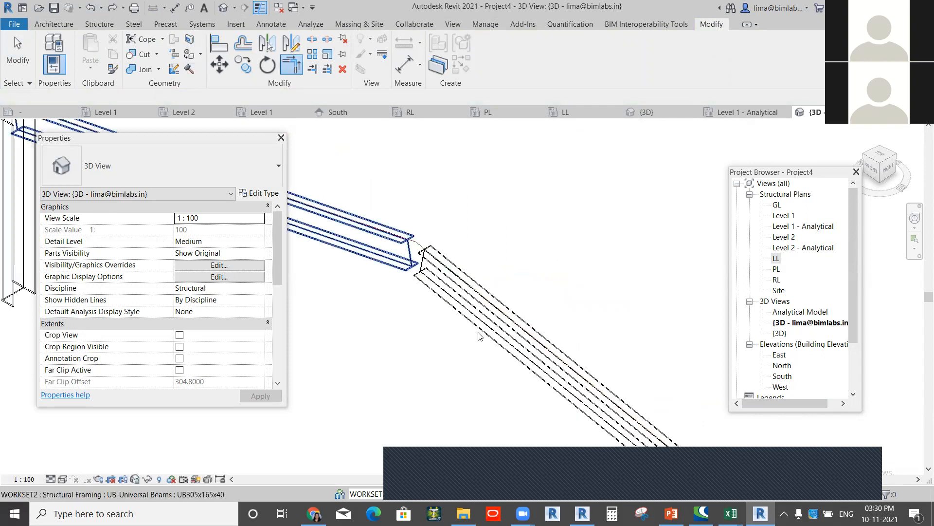
pyautogui.scroll(1, 480, 336)
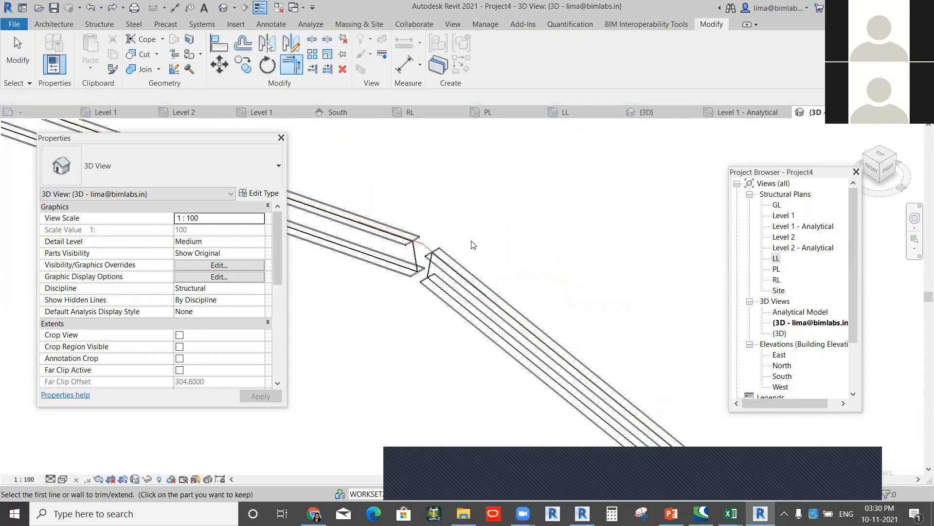
pyautogui.press('Escape')
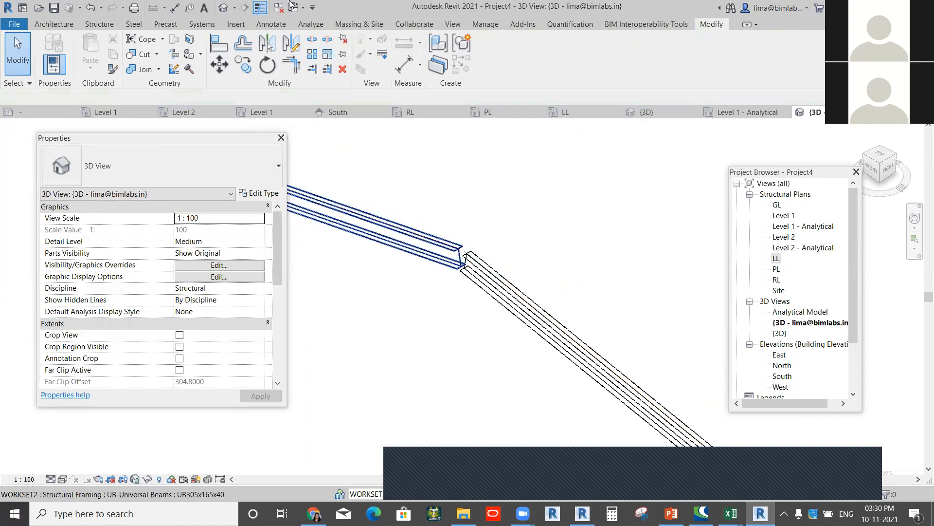
# Step: Place an Apex haunch steel connection between the two sloped UB305x165x40 beams at the apex
pyautogui.click(134, 23)
pyautogui.click(63, 51)
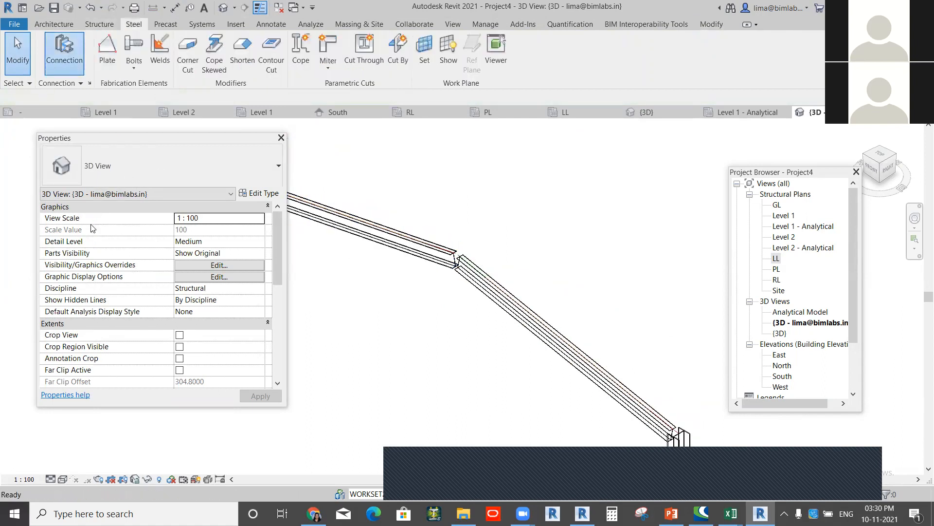
pyautogui.click(160, 175)
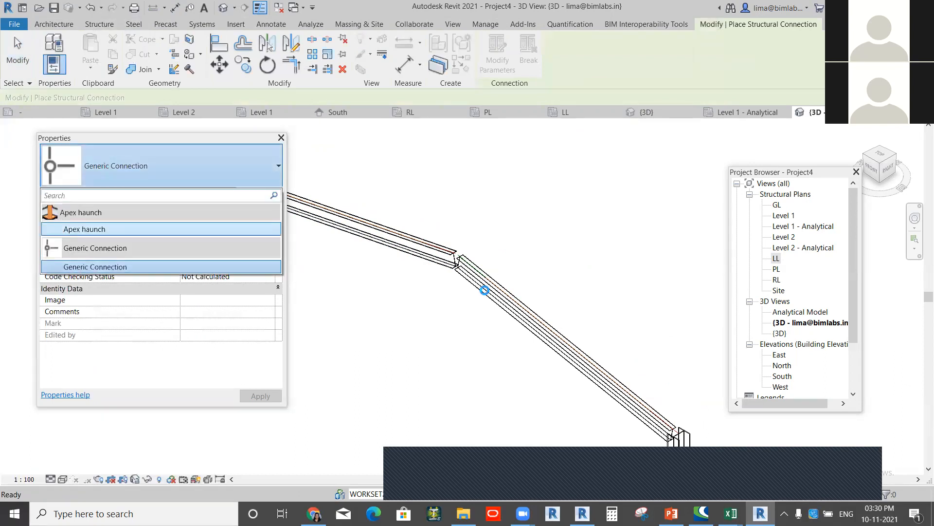
pyautogui.click(485, 291)
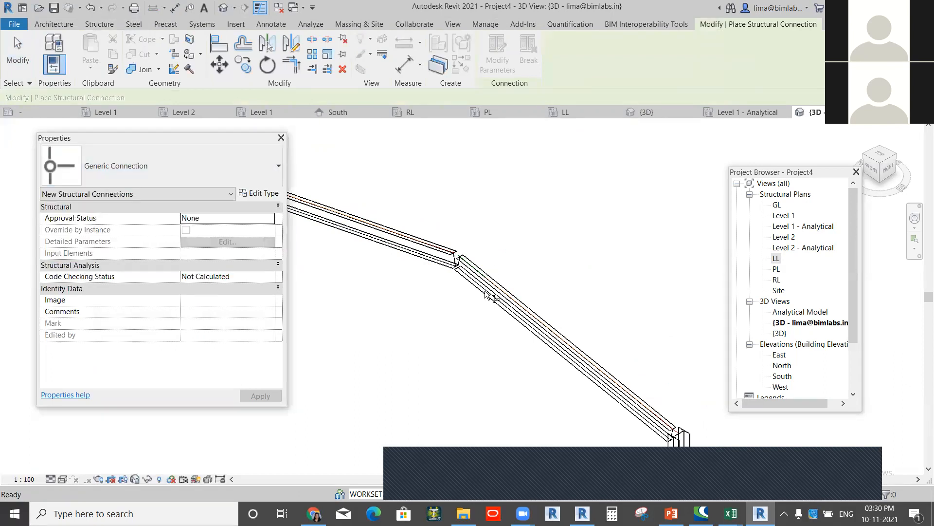
pyautogui.click(450, 275)
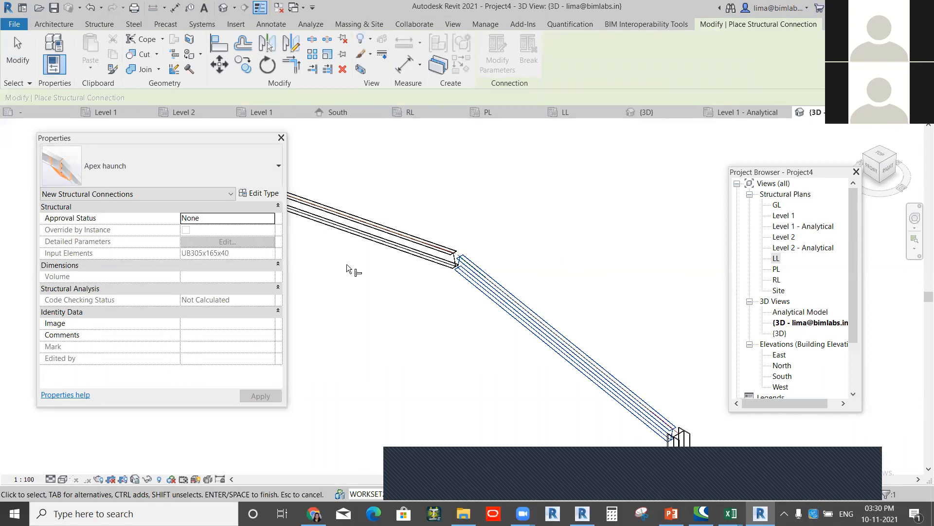
pyautogui.moveTo(563, 254); pyautogui.dragTo(348, 266)
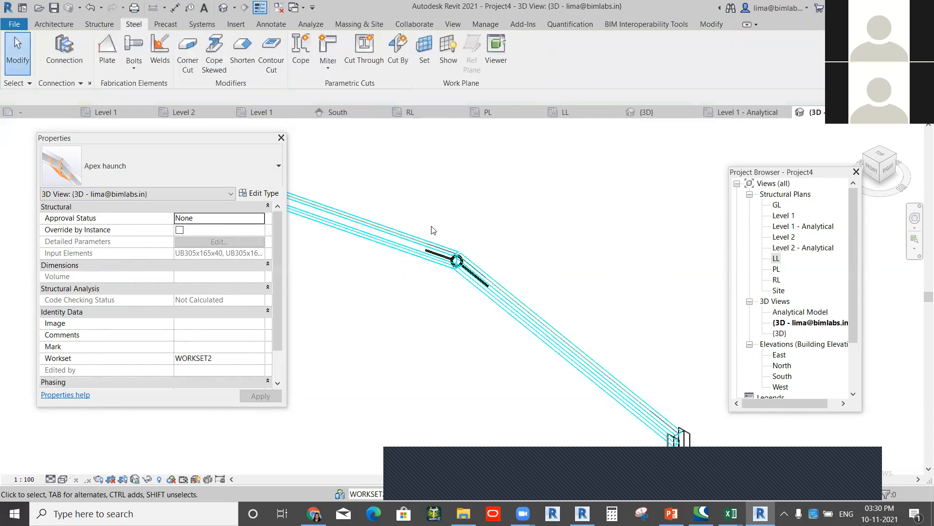
# Step: Set the detail level of the 3D view to Fine
pyautogui.scroll(1, 424, 232)
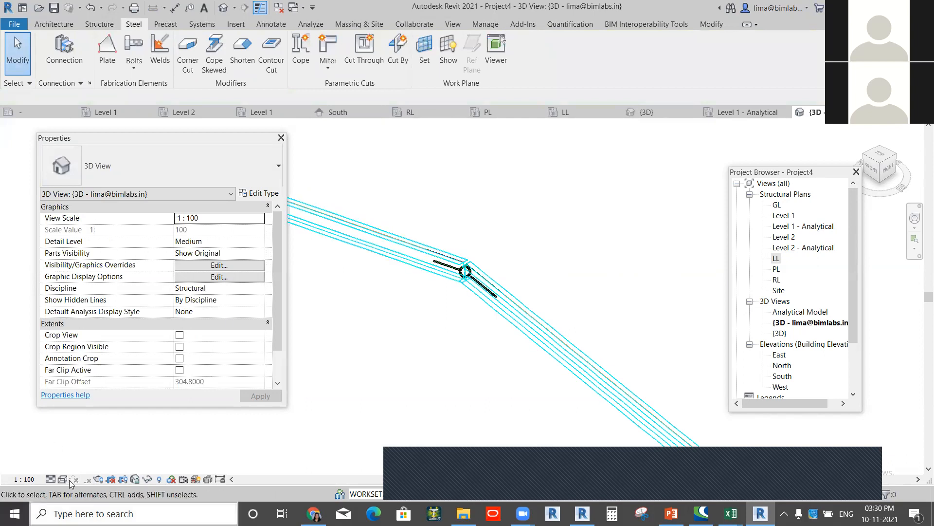
pyautogui.click(54, 478)
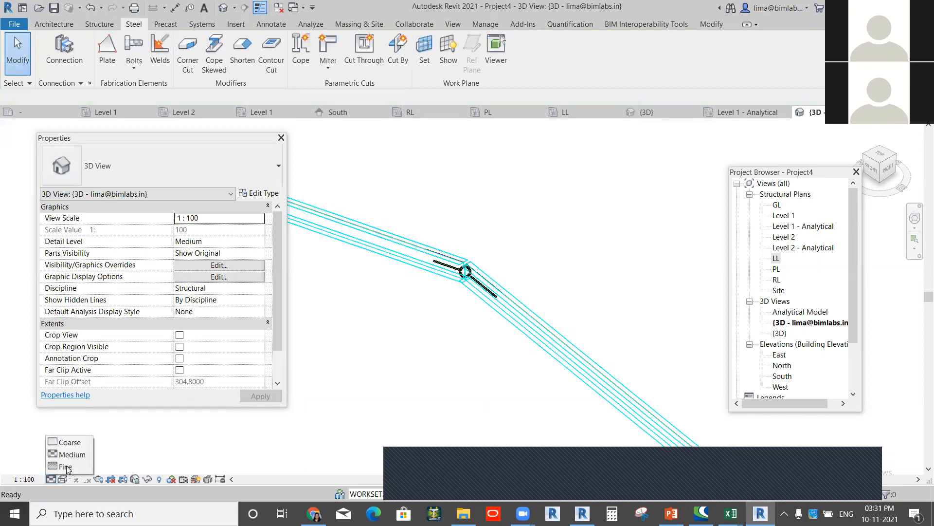
pyautogui.click(86, 467)
pyautogui.click(86, 467)
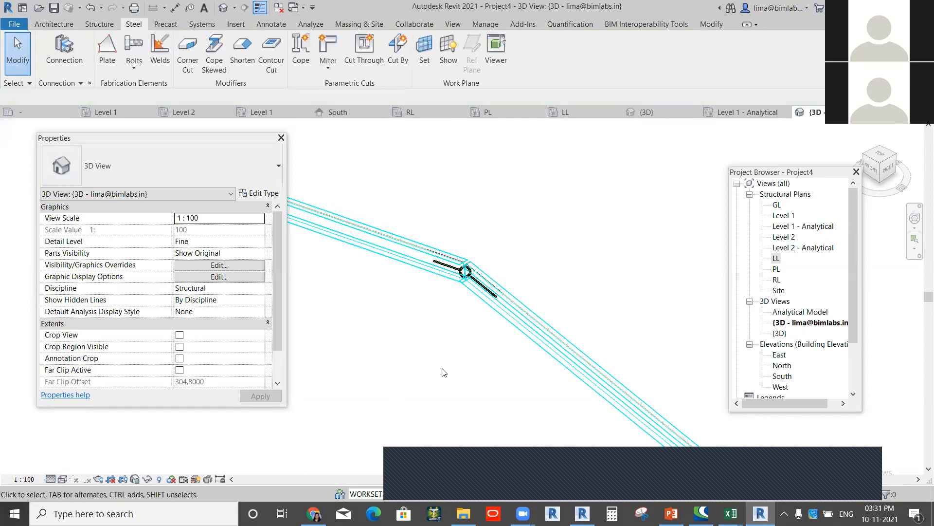
pyautogui.scroll(-3, 438, 342)
pyautogui.scroll(3, 465, 310)
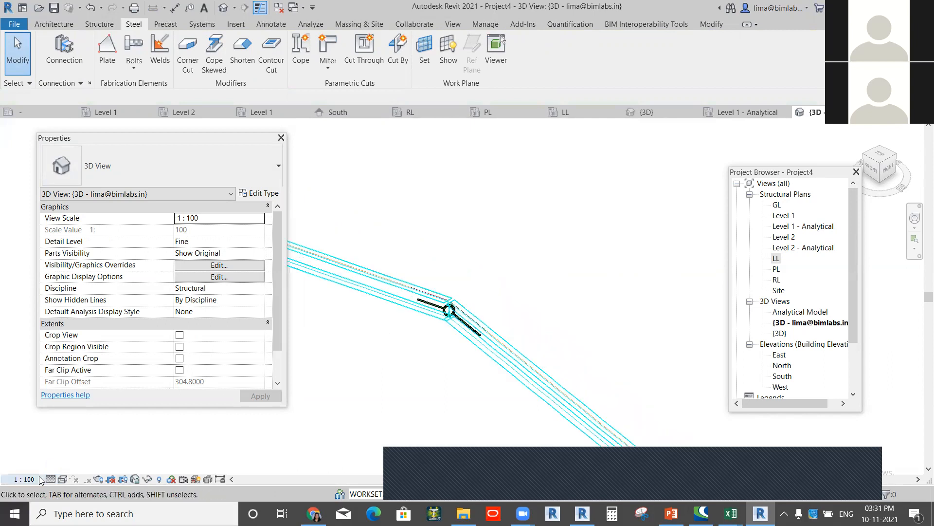
# Step: Try a shaded display of the apex joint and set the 3D view's visual style to Hidden Line
pyautogui.click(62, 479)
pyautogui.click(51, 479)
pyautogui.click(63, 464)
pyautogui.click(62, 479)
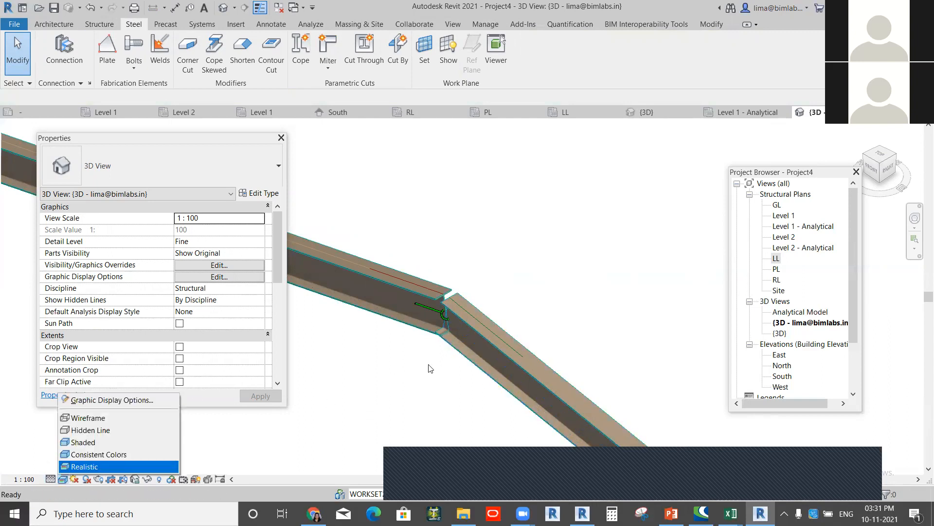
pyautogui.click(81, 415)
pyautogui.scroll(-3, 415, 303)
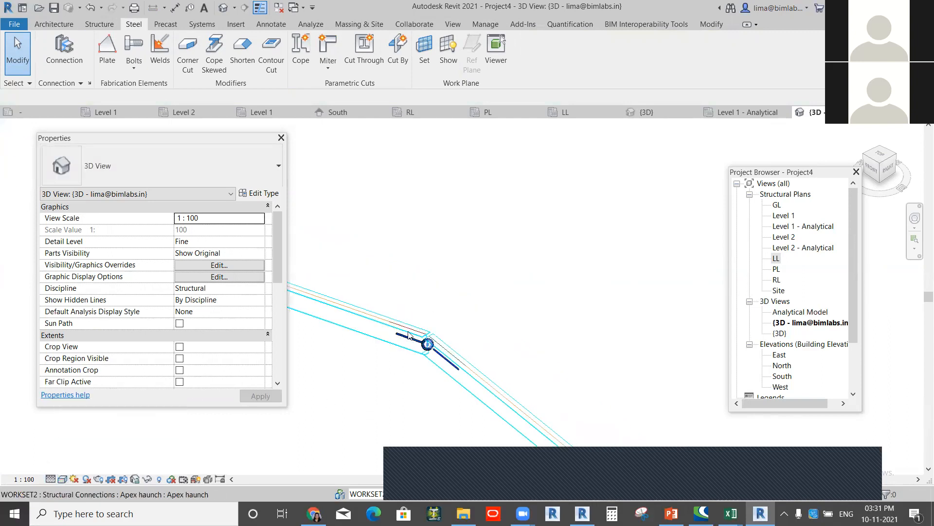
pyautogui.scroll(-3, 414, 321)
pyautogui.scroll(3, 412, 321)
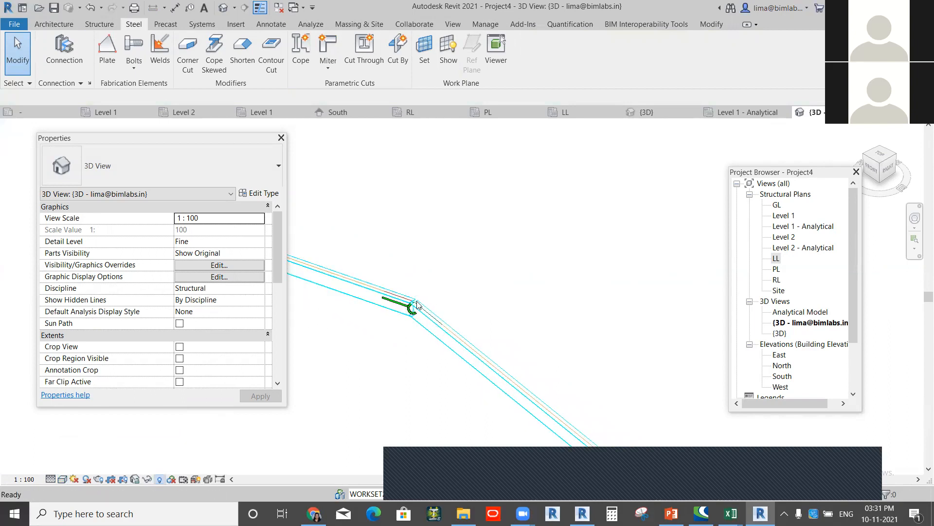
# Step: Turn on Reveal Hidden Elements and examine the Apex haunch connection's plates and bolts at the beam joint
pyautogui.press('r')
pyautogui.press('h')
pyautogui.scroll(3, 389, 336)
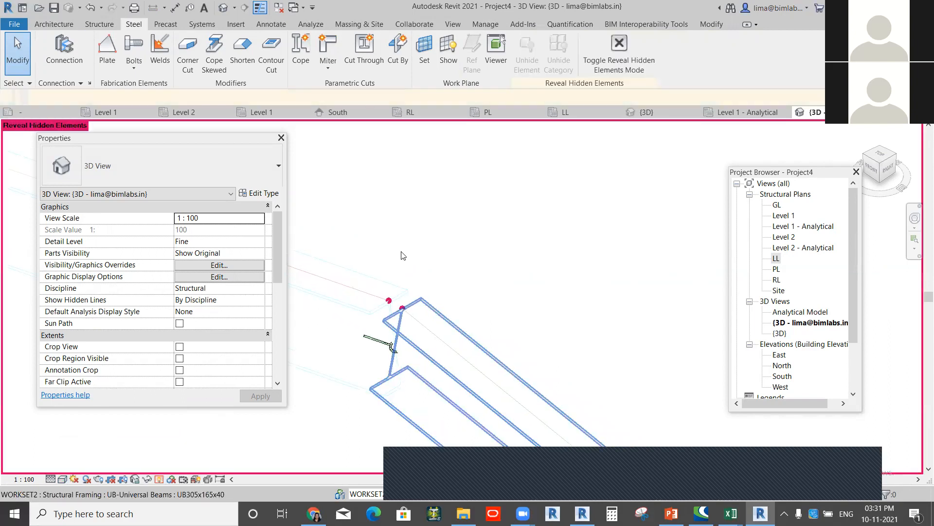
pyautogui.scroll(-3, 430, 361)
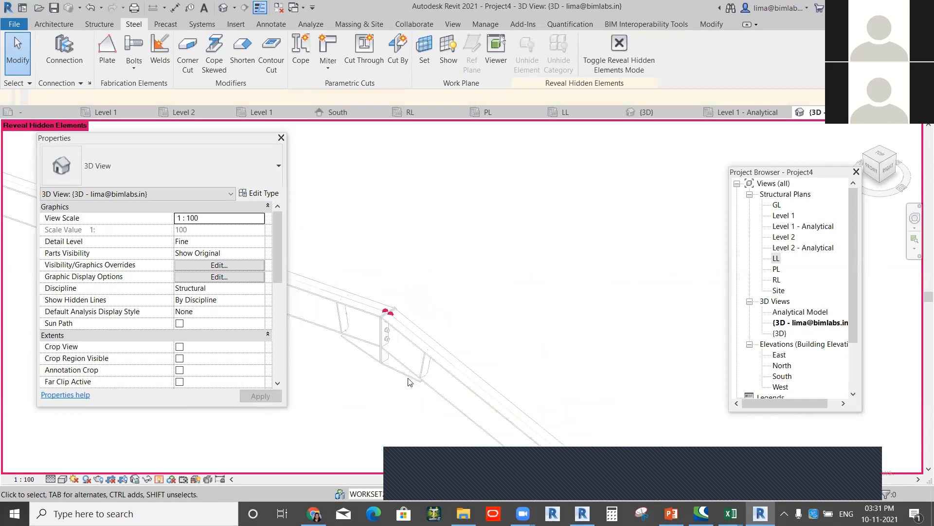
pyautogui.scroll(4, 433, 360)
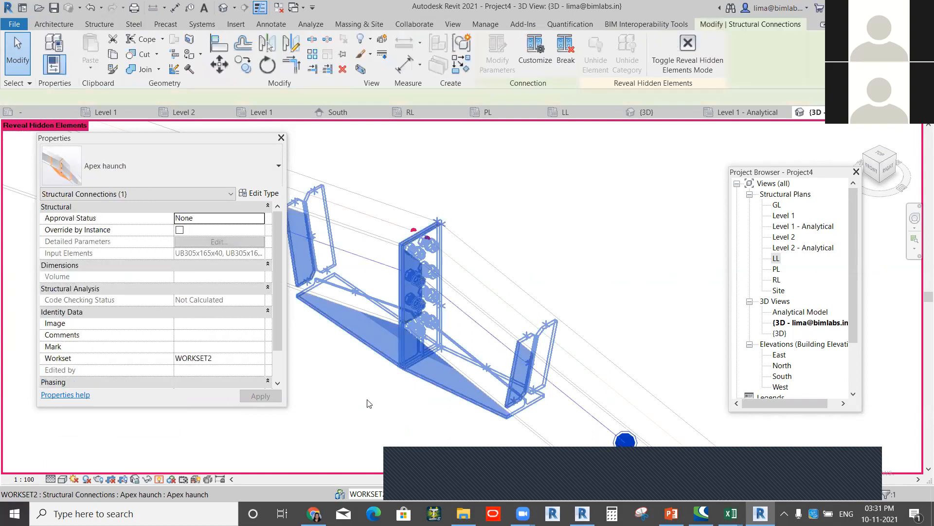
pyautogui.rightClick(415, 385)
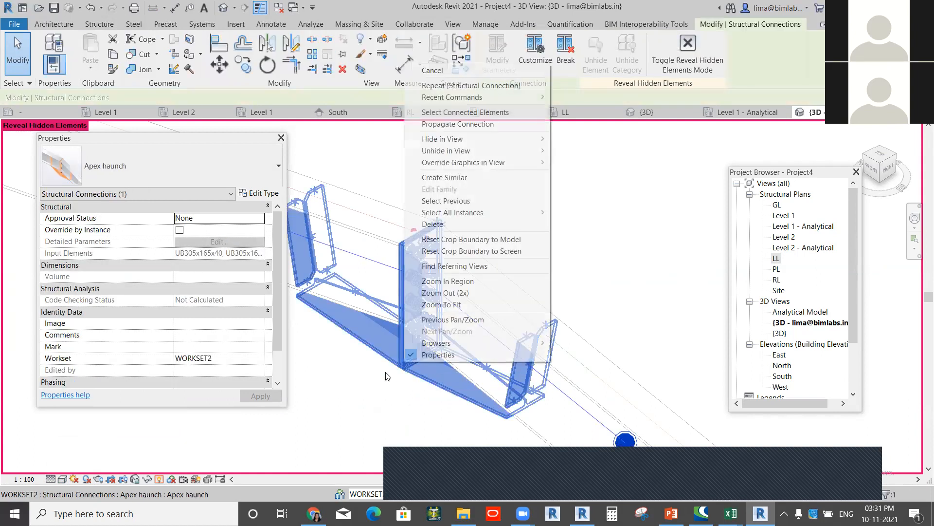
pyautogui.press('Escape')
pyautogui.scroll(-2, 423, 355)
pyautogui.scroll(3, 399, 377)
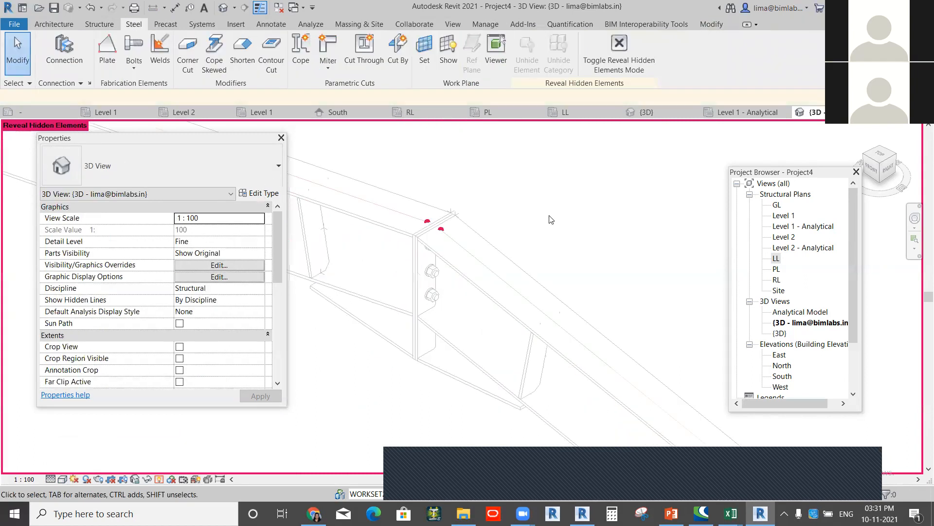
# Step: Open the Apex haunch type's Modify Parameters settings and review the bolts, bolt groups and stiffener parameters
pyautogui.doubleClick(428, 144)
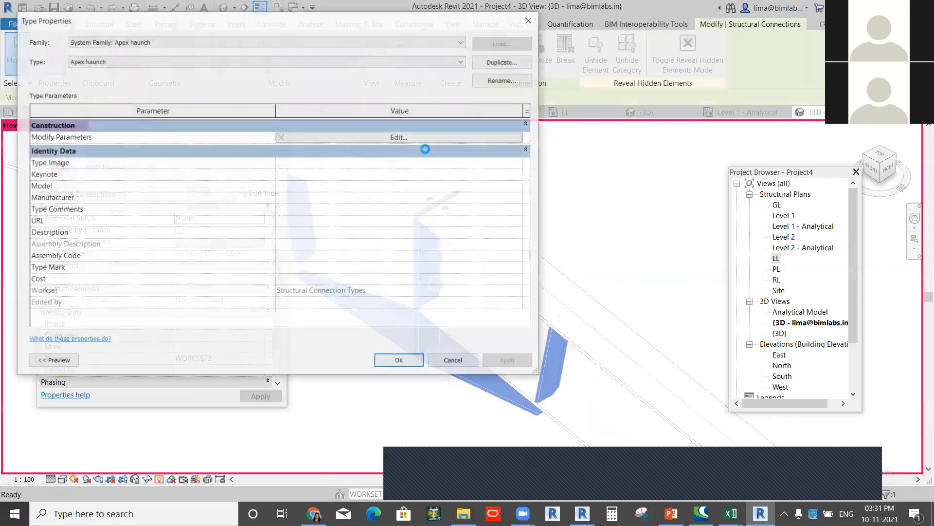
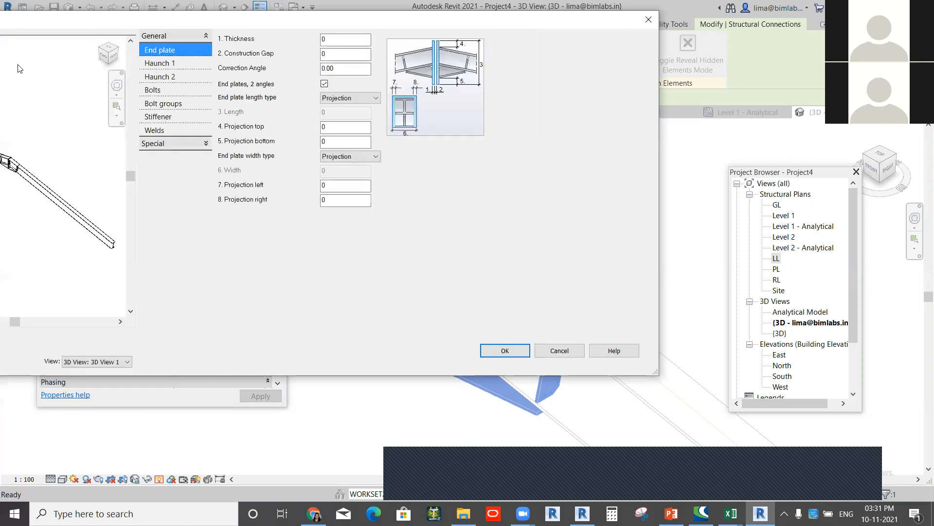
pyautogui.click(155, 91)
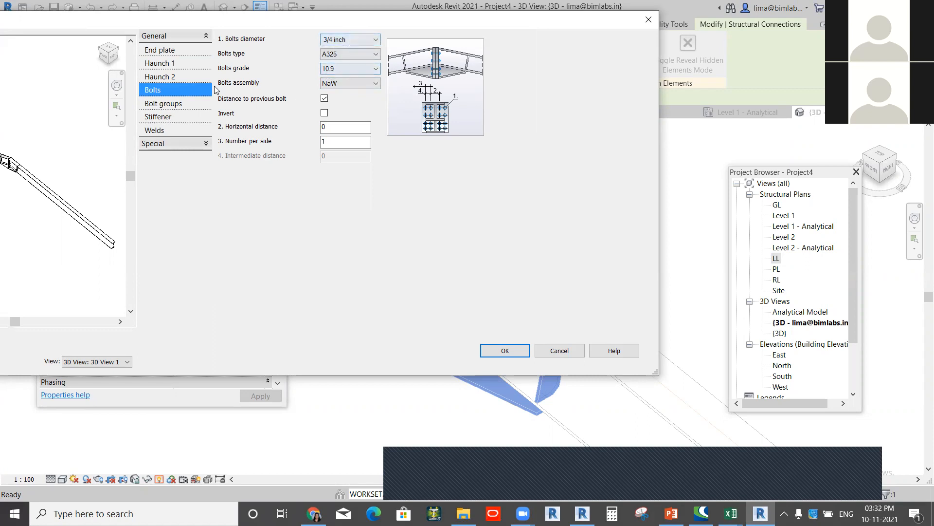
pyautogui.click(165, 104)
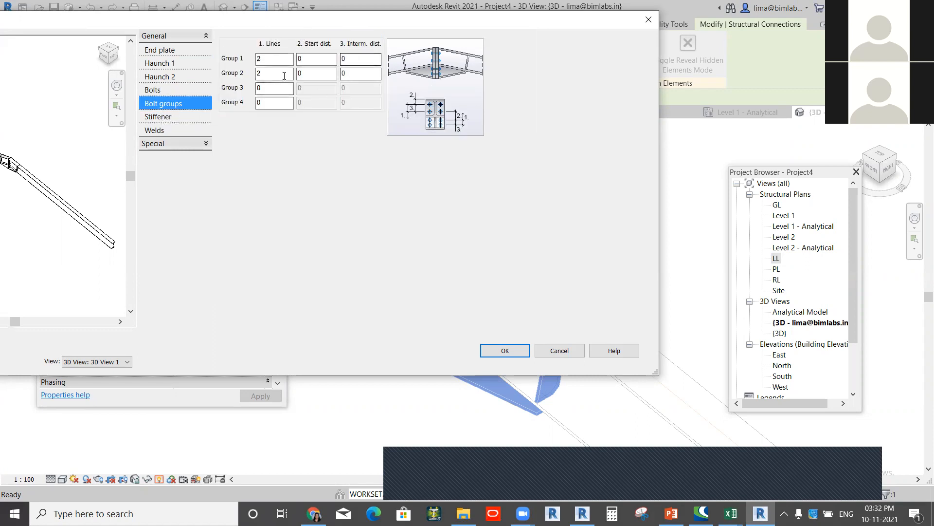
pyautogui.click(272, 57)
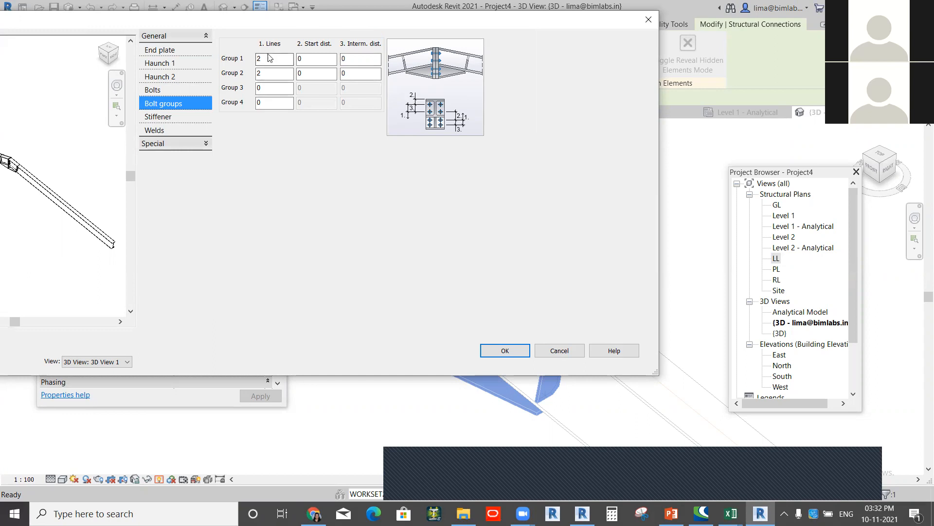
pyautogui.click(165, 118)
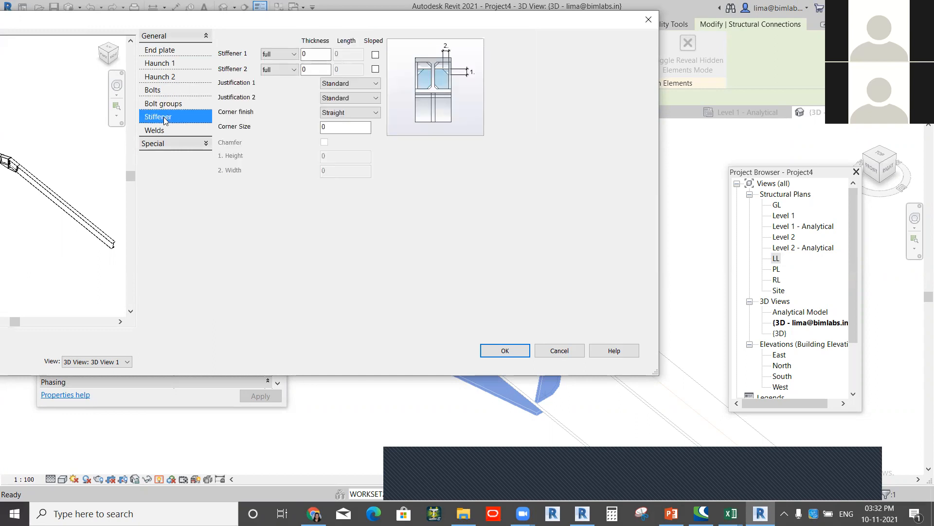
# Step: Review the connection's end plate, Haunch 1, Haunch 2, bolt, stiffener and weld parameters, and close the settings
pyautogui.click(170, 51)
pyautogui.click(169, 65)
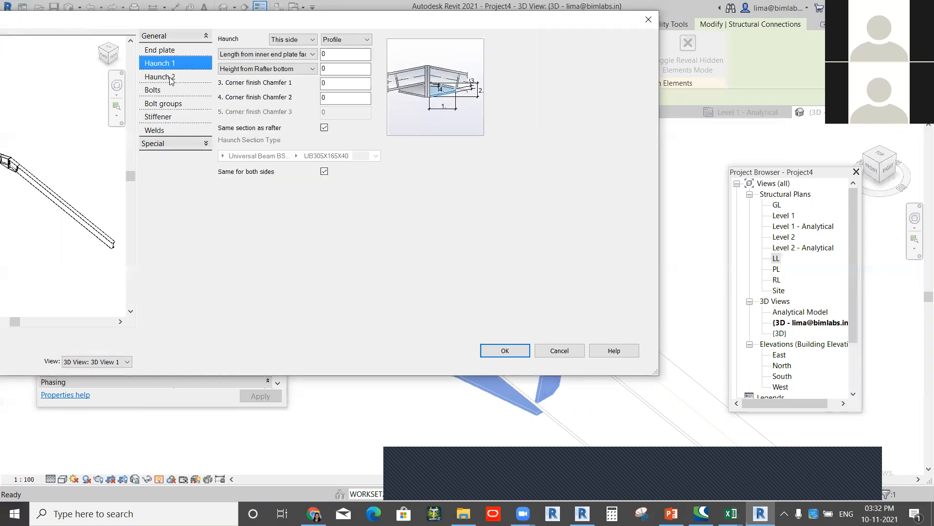
pyautogui.click(171, 78)
pyautogui.click(168, 121)
pyautogui.click(169, 131)
pyautogui.click(169, 50)
pyautogui.click(168, 63)
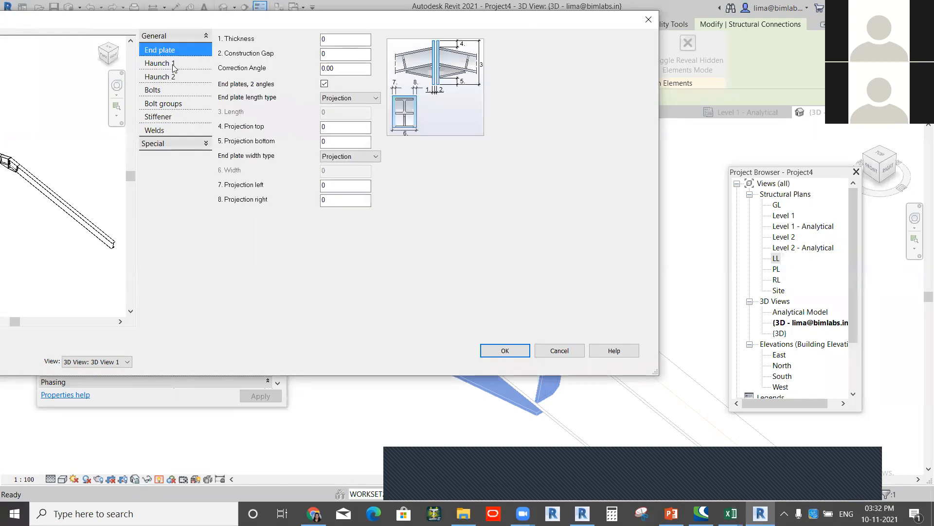
pyautogui.click(171, 79)
pyautogui.click(170, 92)
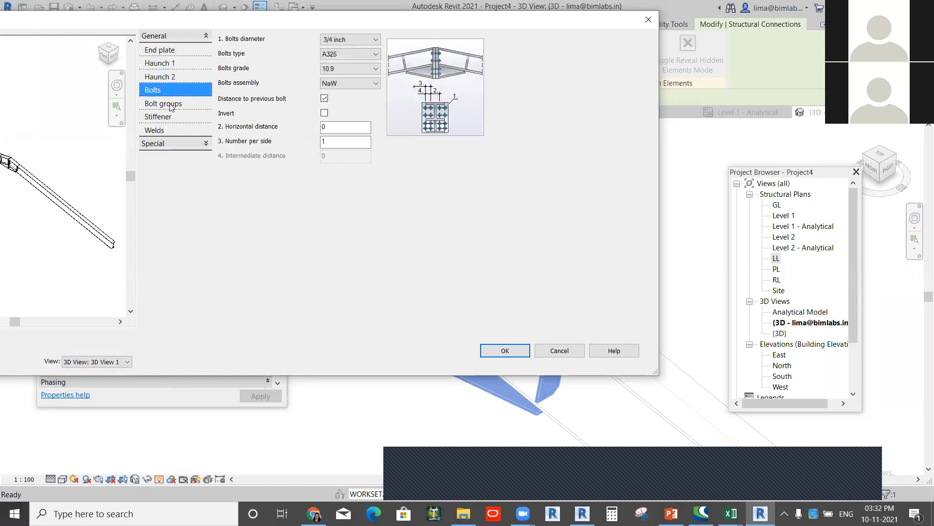
pyautogui.click(169, 105)
pyautogui.click(163, 118)
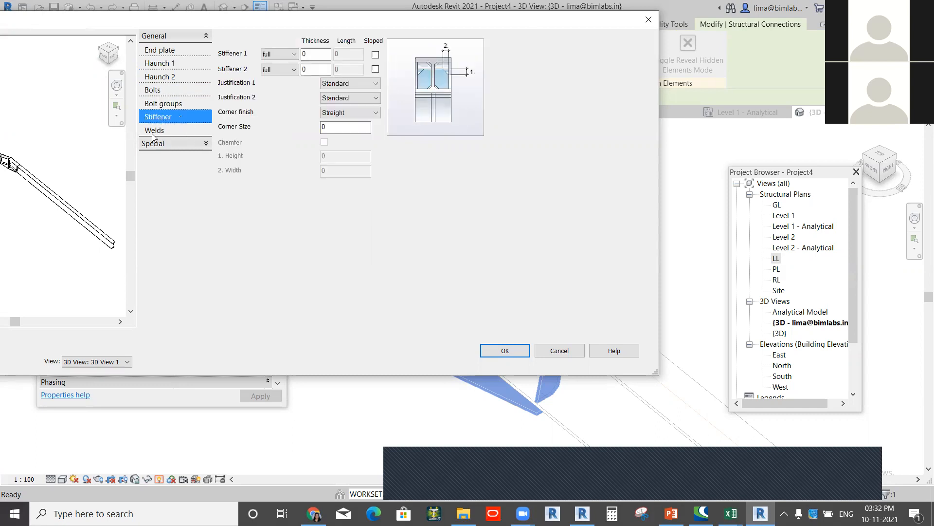
pyautogui.click(154, 131)
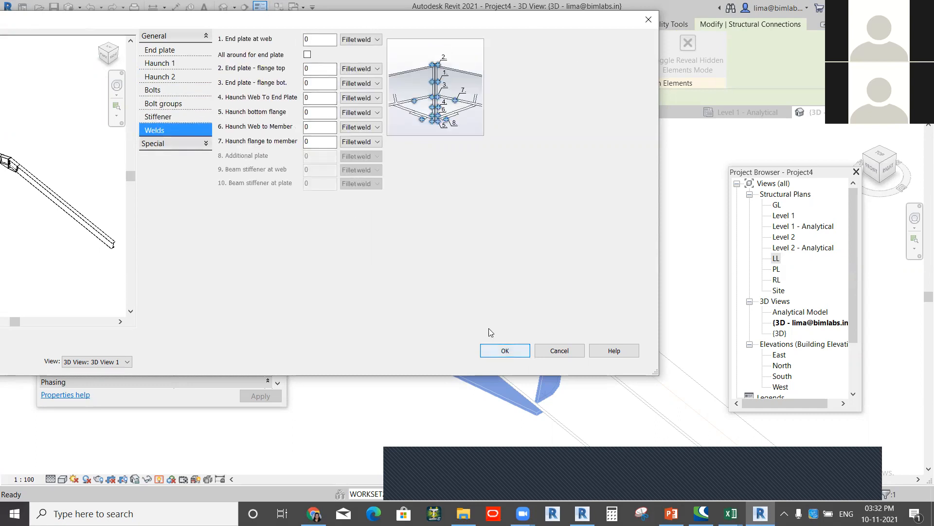
pyautogui.click(507, 352)
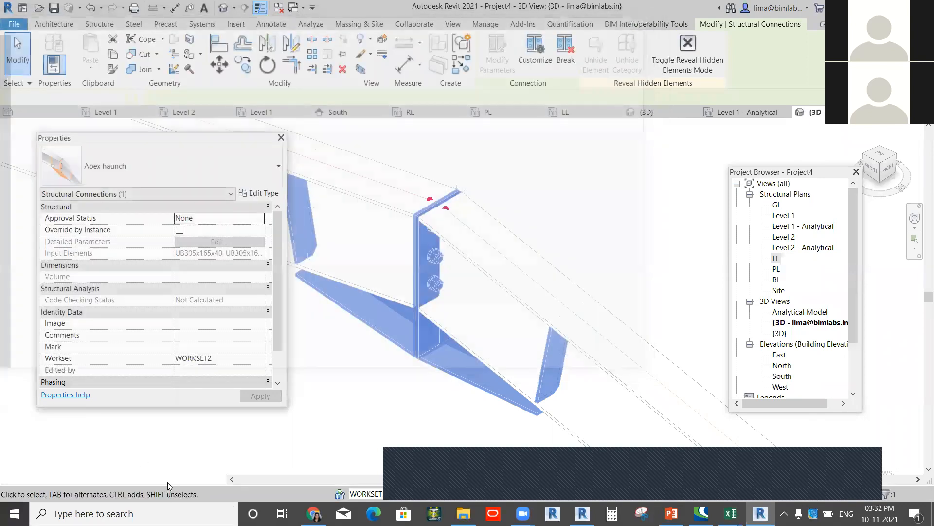
# Step: Deselect the connection, turn off Reveal Hidden Elements and view the whole column-and-beam frame
pyautogui.click(159, 479)
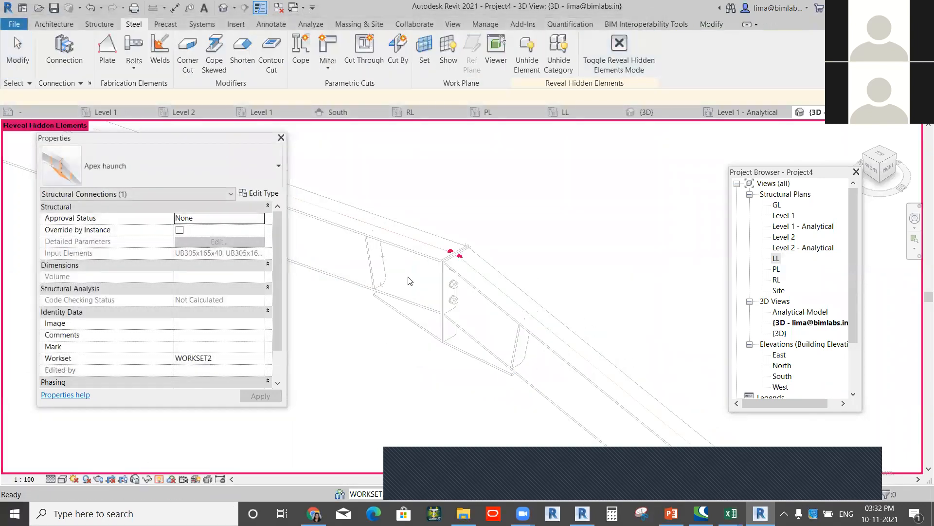
pyautogui.click(555, 244)
pyautogui.scroll(-2, 556, 244)
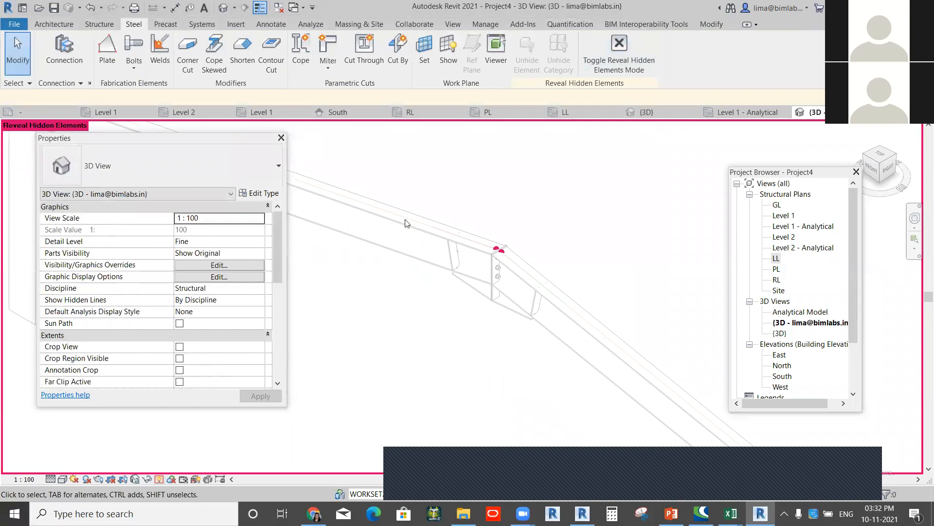
pyautogui.click(159, 479)
pyautogui.scroll(-5, 407, 223)
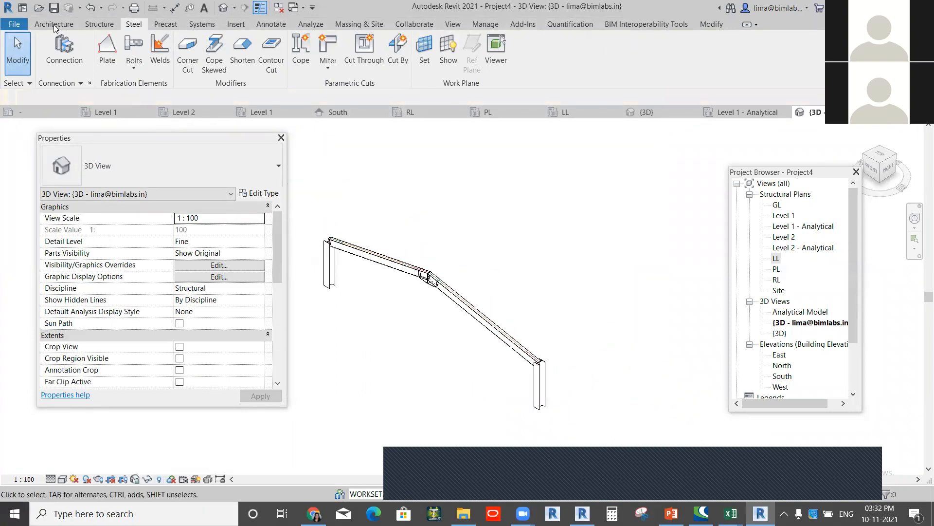
pyautogui.click(52, 22)
pyautogui.click(103, 22)
pyautogui.click(135, 22)
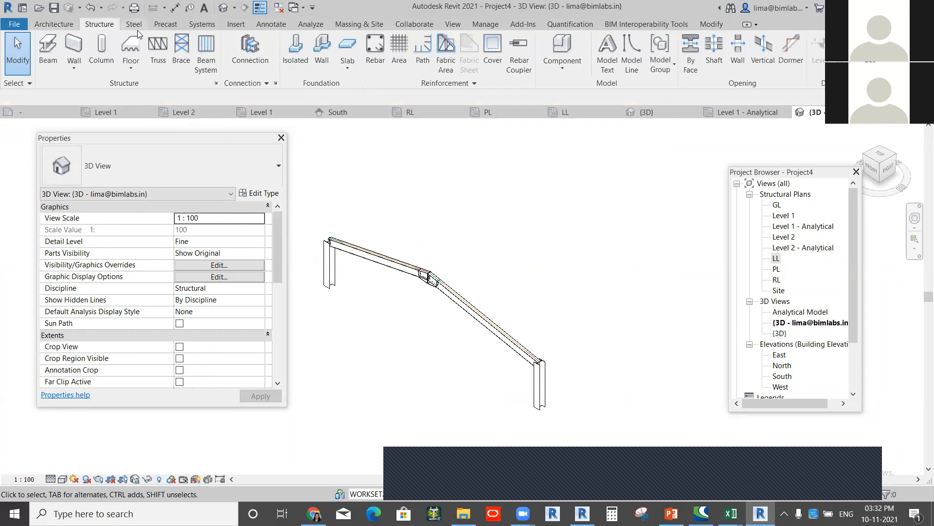
pyautogui.click(103, 26)
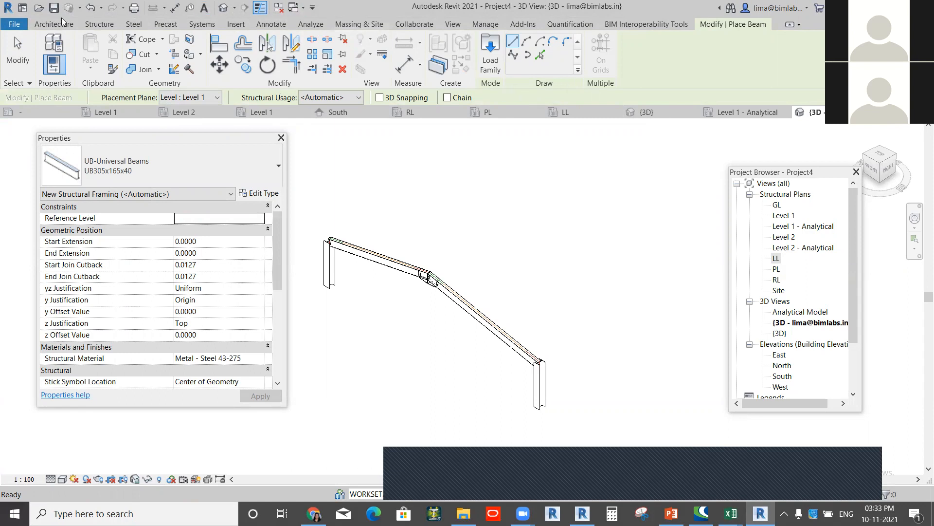
pyautogui.click(86, 27)
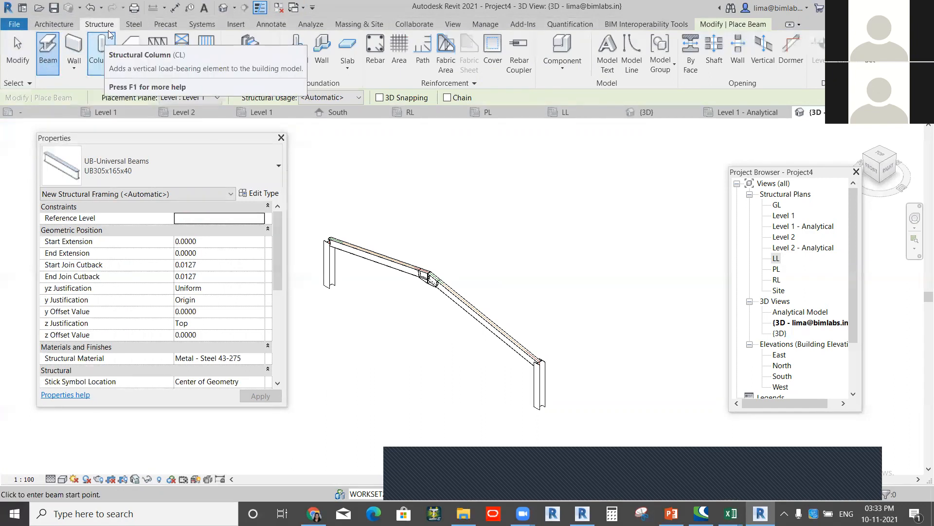
pyautogui.click(129, 24)
pyautogui.click(99, 26)
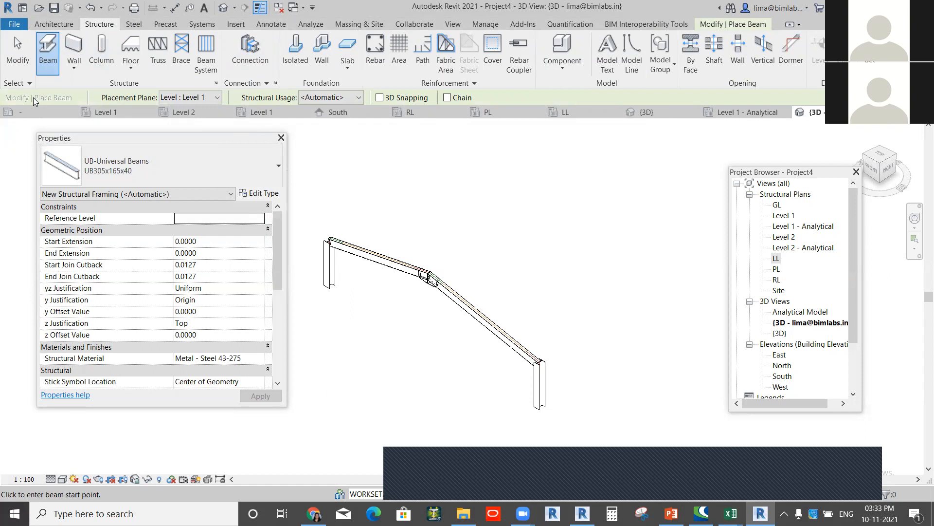
pyautogui.scroll(-5, 184, 300)
pyautogui.scroll(5, 184, 300)
pyautogui.click(267, 28)
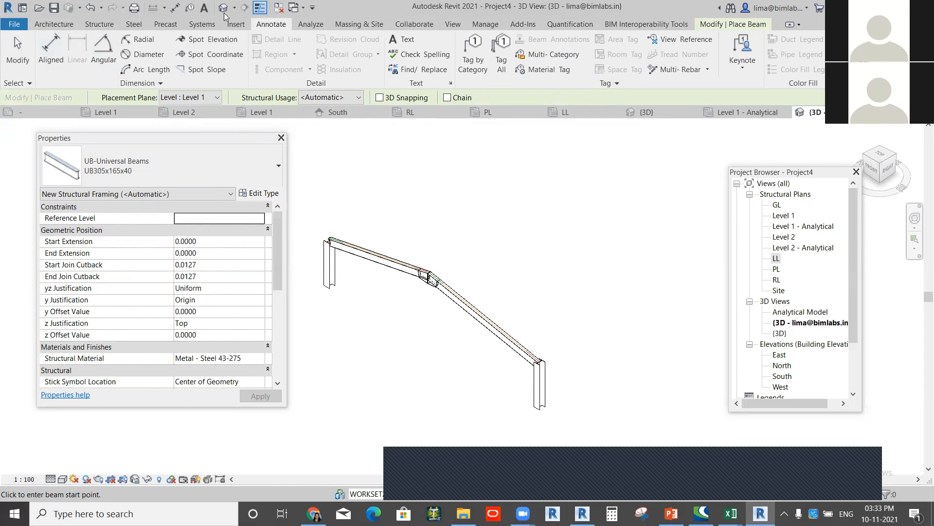
pyautogui.click(57, 24)
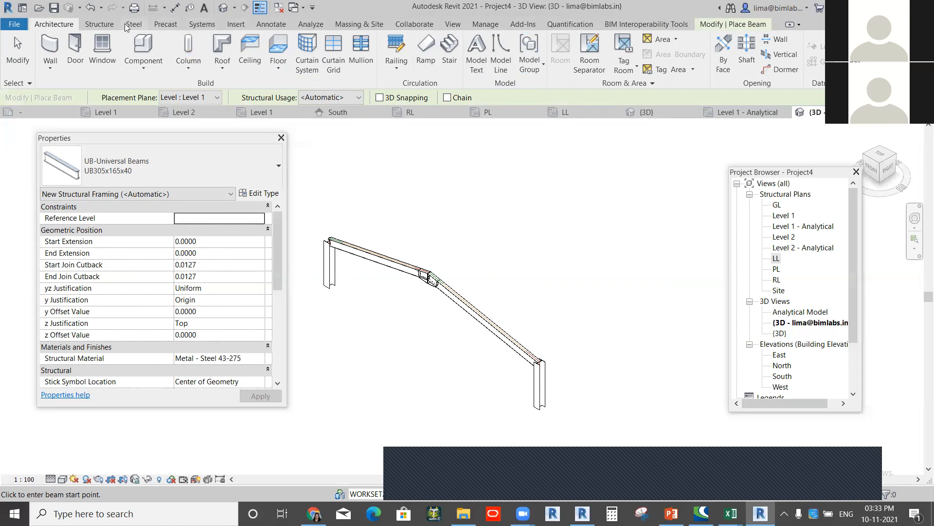
pyautogui.click(453, 24)
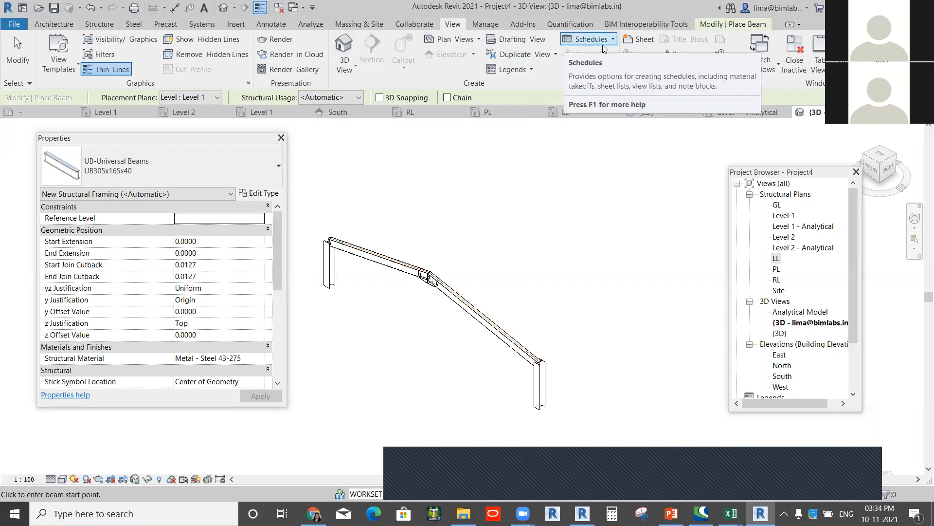
pyautogui.scroll(-3, 589, 205)
pyautogui.press('Escape')
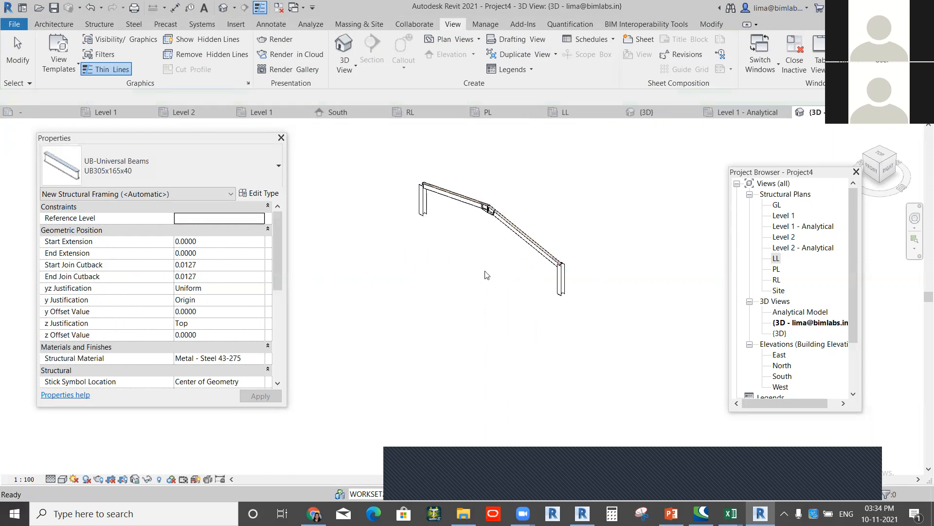
pyautogui.scroll(2, 453, 255)
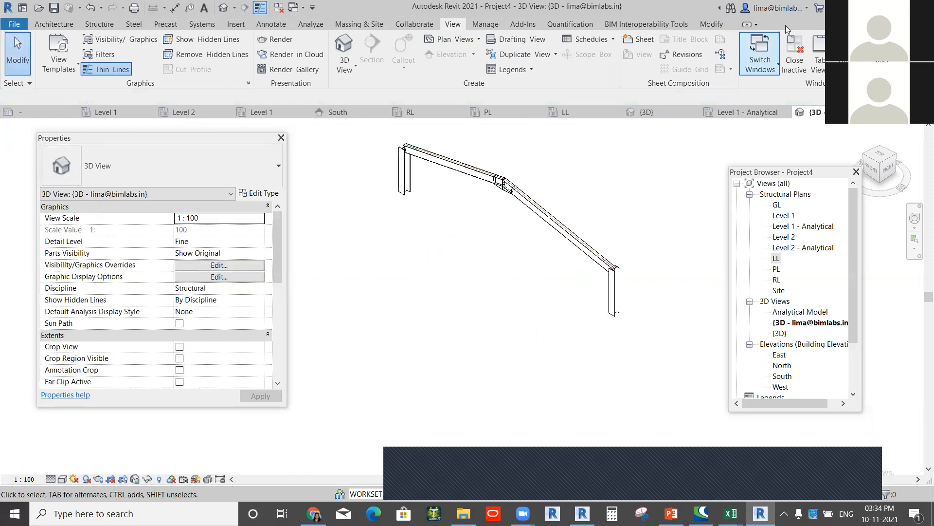
# Step: Minimize the structural project's window to show the desktop
pyautogui.click(864, 7)
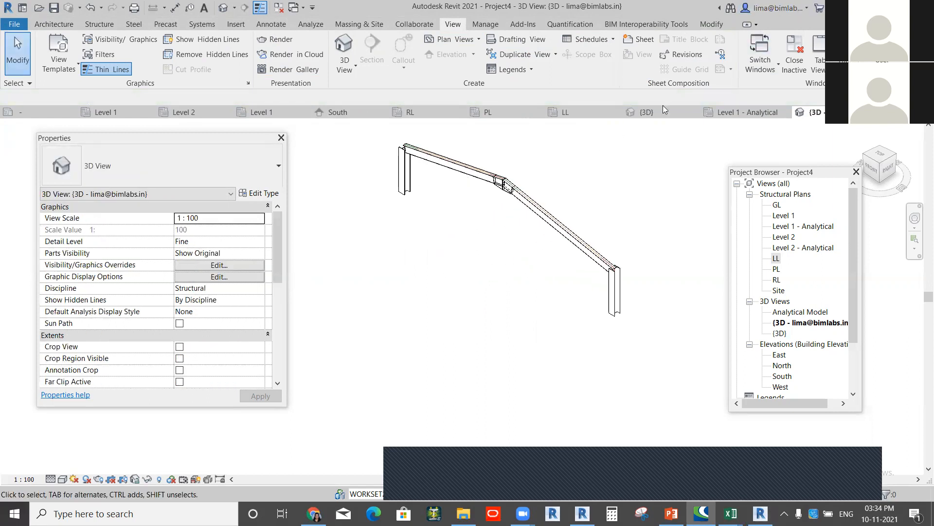
pyautogui.click(912, 126)
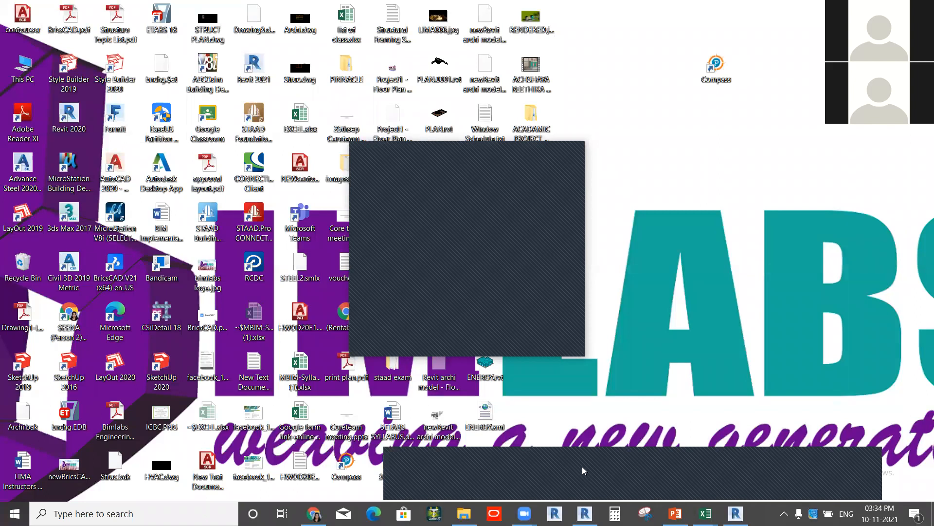
pyautogui.click(506, 152)
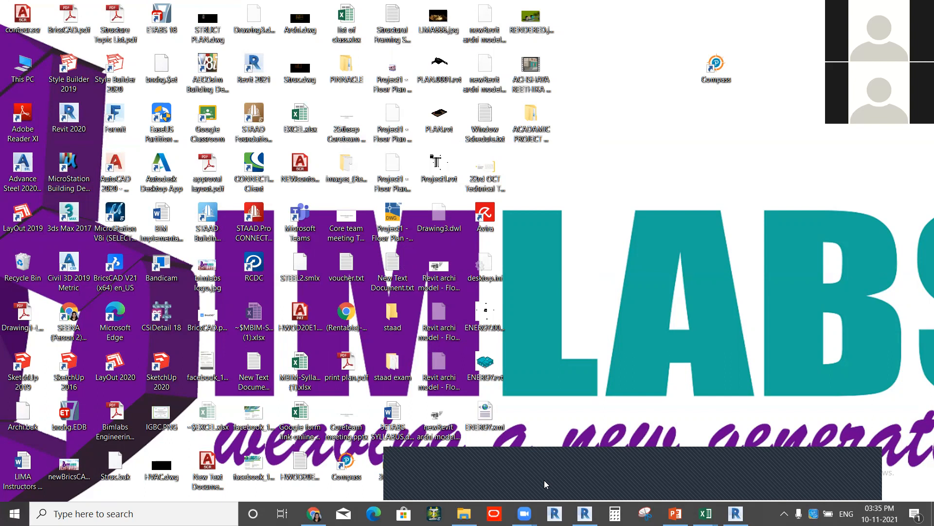
pyautogui.click(578, 468)
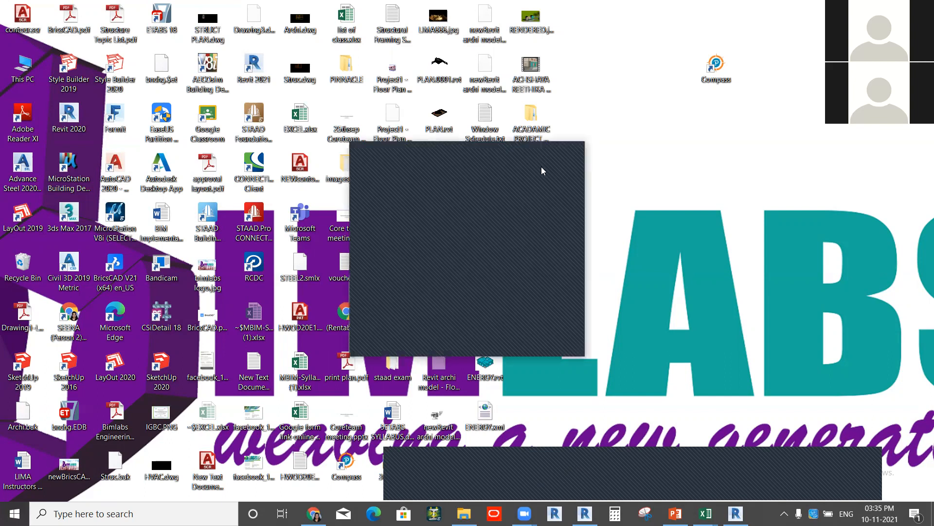
pyautogui.click(510, 154)
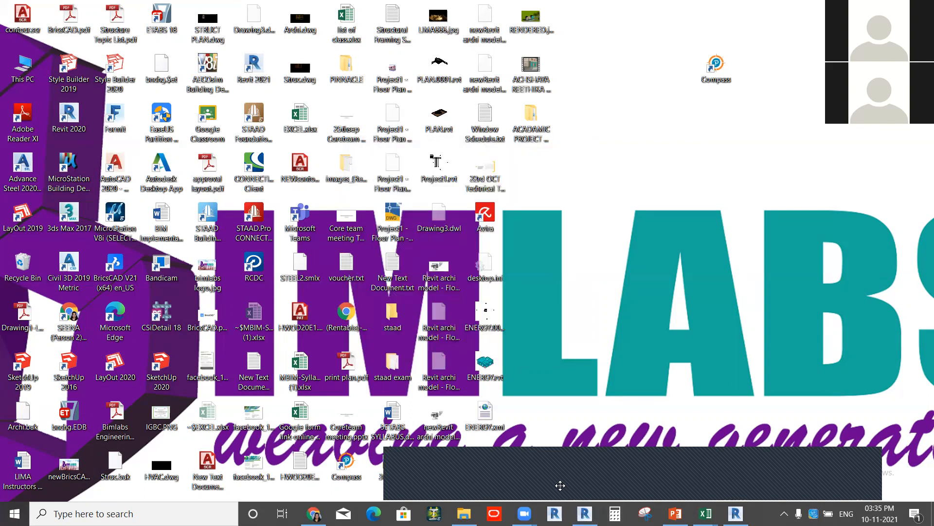